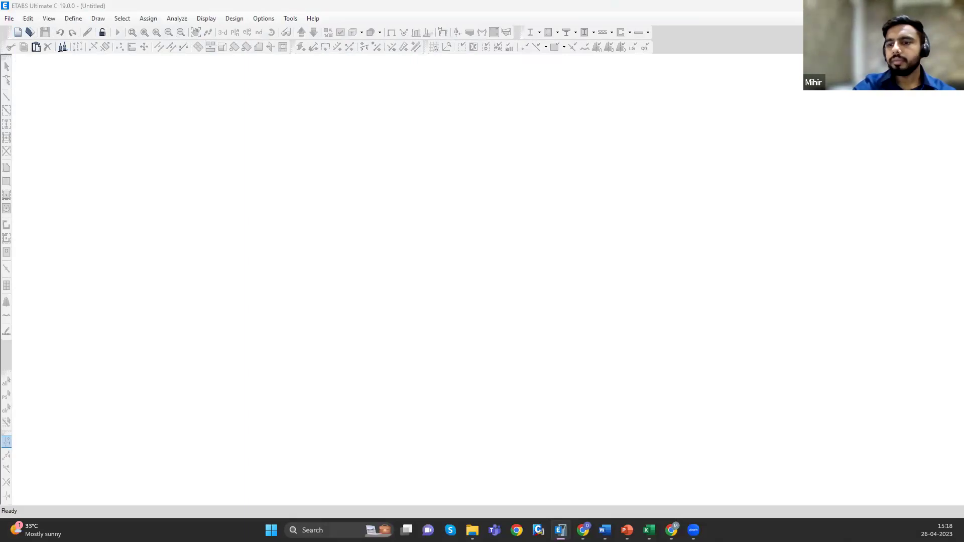
- Start a new model with built-in Metric SI units, the Indian steel database, and IS 800:2007 and IS 456:2000 design codes
{"action": "key", "text": "ctrl+n"}
{"action": "left_click", "coordinate": [319, 223]}
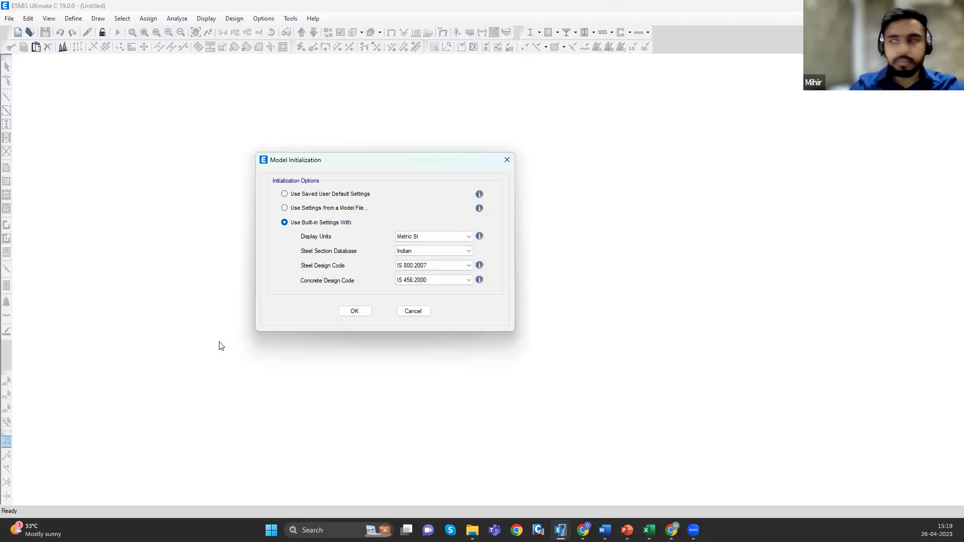
{"action": "left_click", "coordinate": [354, 311]}
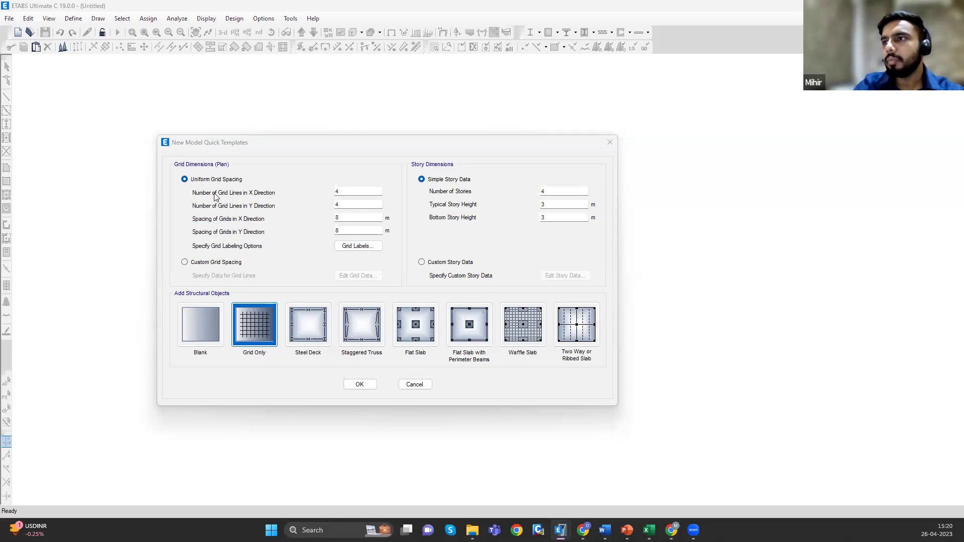
- Set the uniform grid to 6 grid lines in the X direction and 5 in the Y direction
{"action": "double_click", "coordinate": [338, 192]}
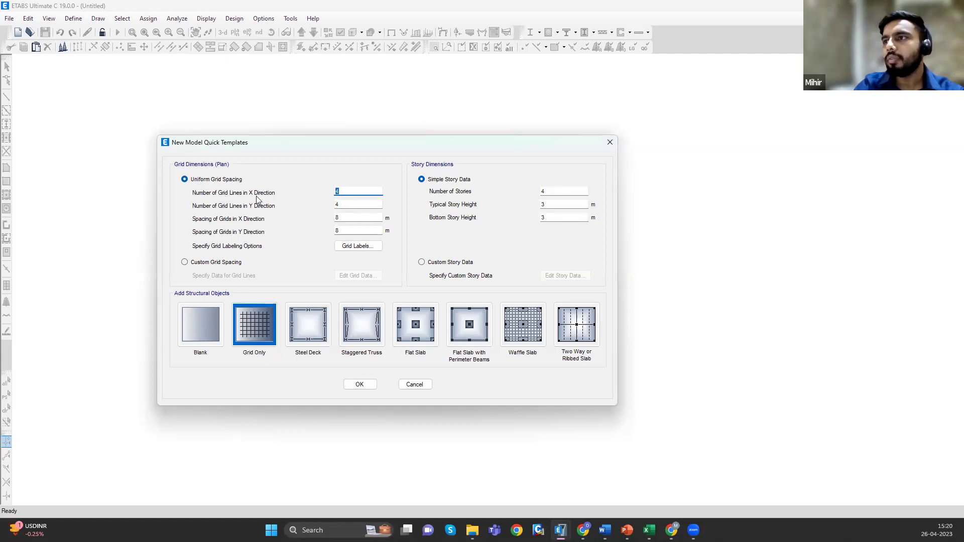
{"action": "type", "text": "6"}
{"action": "key", "text": "Tab"}
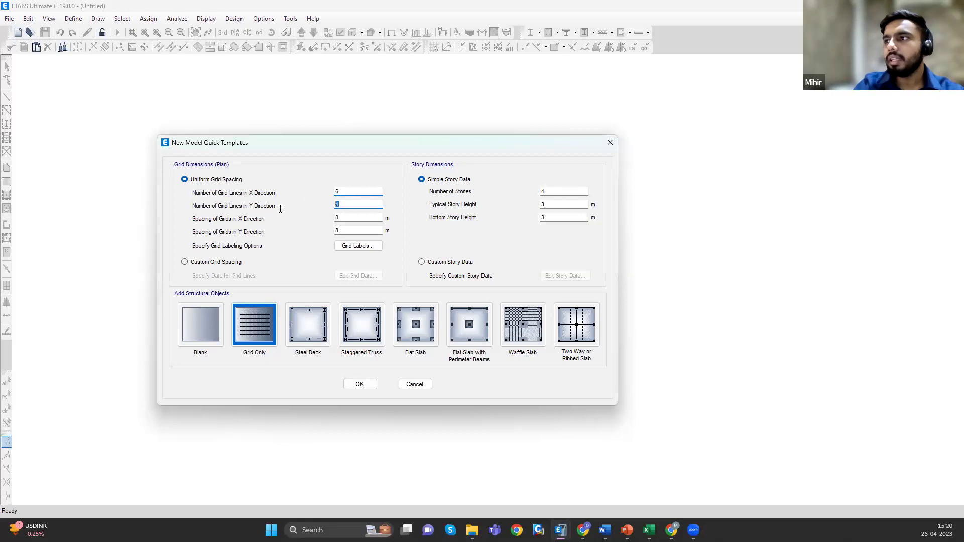
{"action": "key", "text": "Tab"}
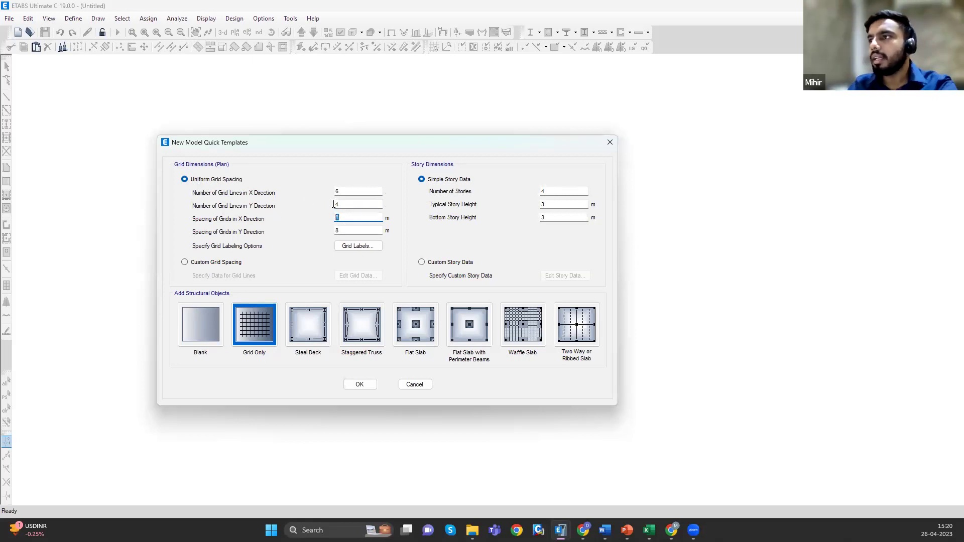
{"action": "key", "text": "shift+Tab"}
{"action": "key", "text": "Tab"}
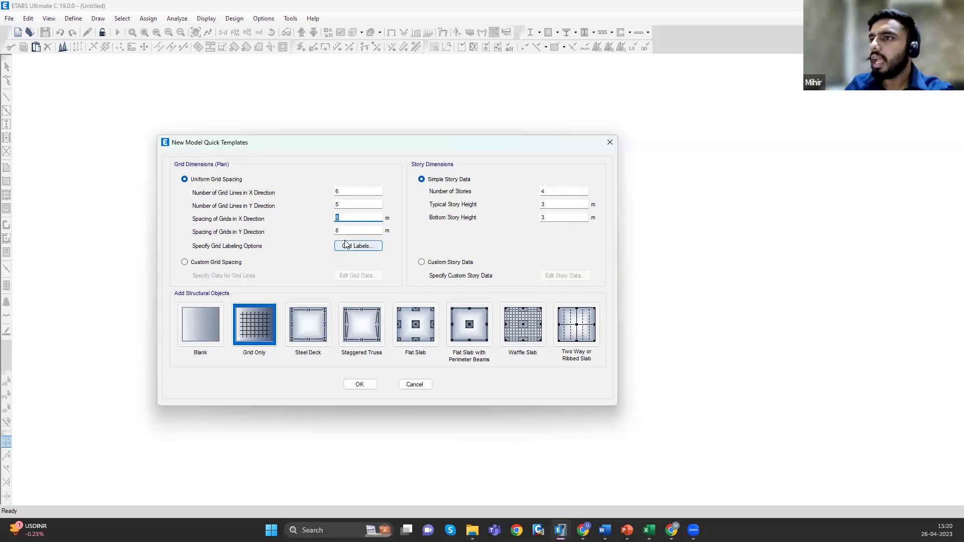
- Set the grid spacing to 6 m in the X direction and 4 m in the Y direction
{"action": "type", "text": "6"}
{"action": "key", "text": "Tab"}
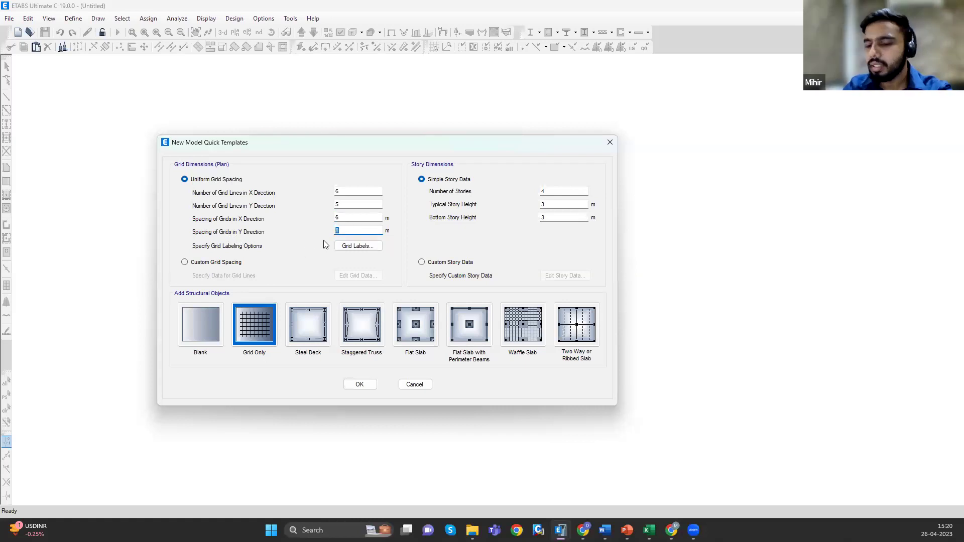
{"action": "type", "text": "4"}
{"action": "double_click", "coordinate": [347, 232]}
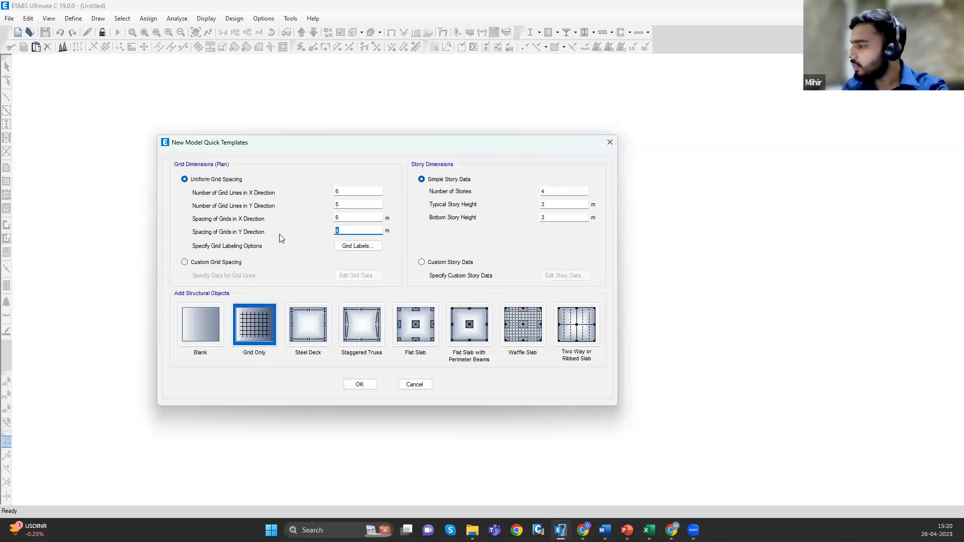
- Review the grid labeling options for the X and Y grids without changing them
{"action": "left_click", "coordinate": [356, 219]}
{"action": "left_click", "coordinate": [360, 246]}
{"action": "left_click", "coordinate": [368, 246]}
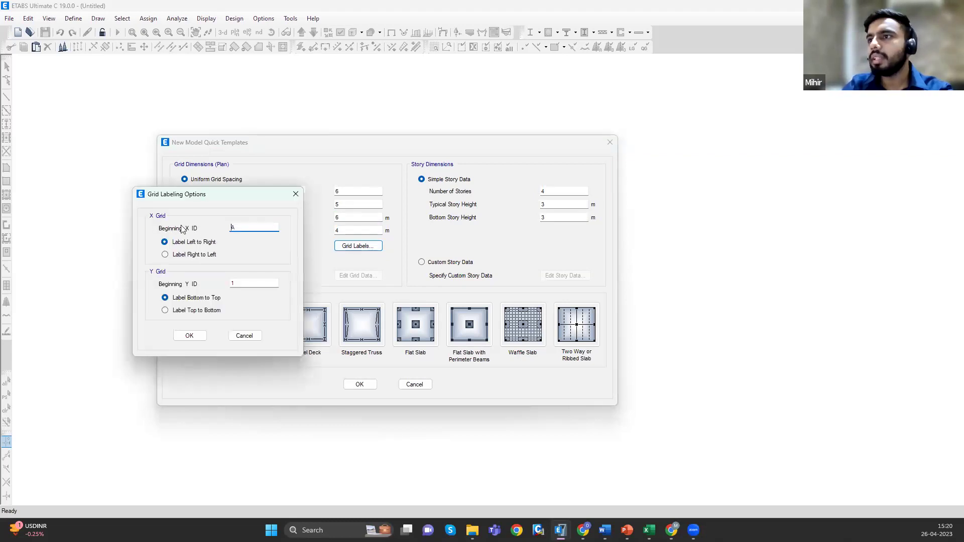
{"action": "left_click", "coordinate": [244, 336]}
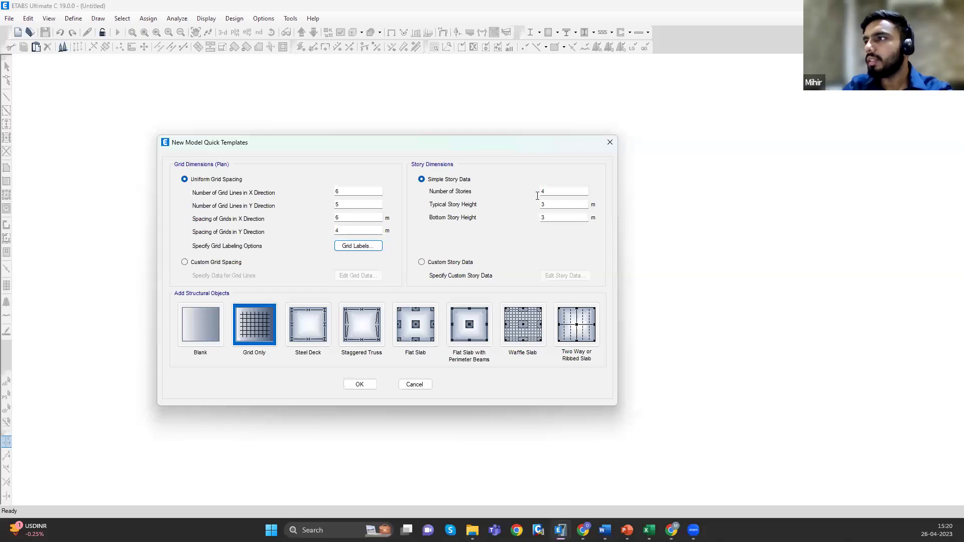
- Set 10 stories with a bottom story height of 1.5 m and create the grid-only model
{"action": "double_click", "coordinate": [559, 193]}
{"action": "type", "text": "10"}
{"action": "double_click", "coordinate": [548, 218]}
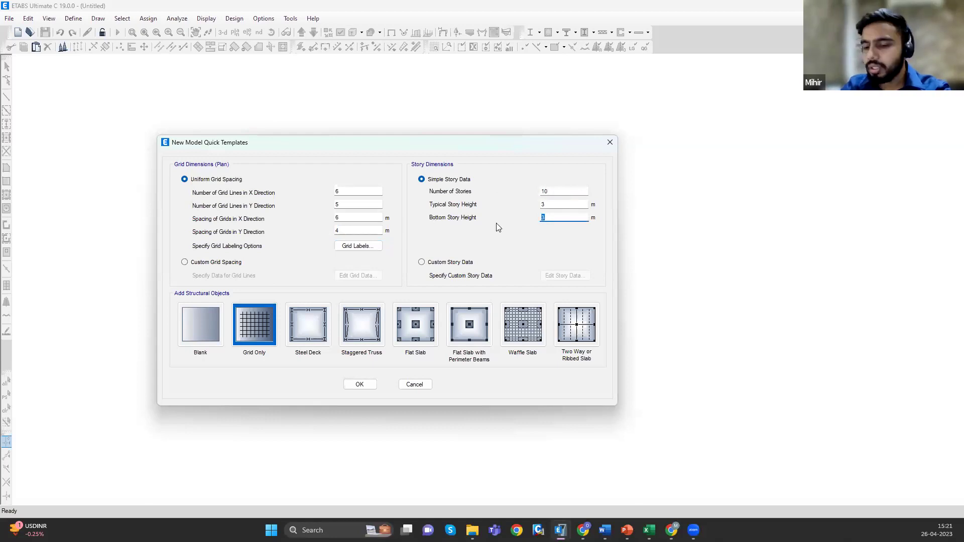
{"action": "type", "text": "1.5"}
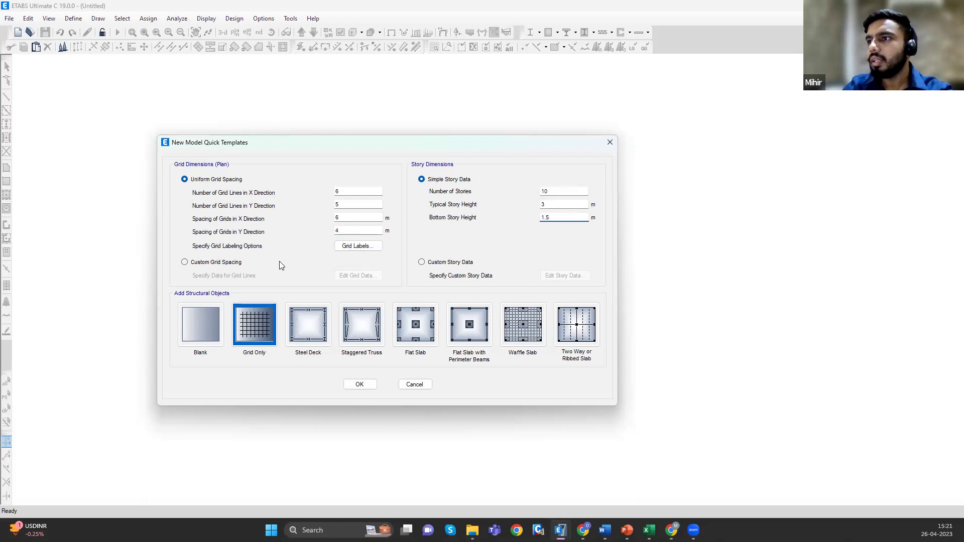
{"action": "left_click", "coordinate": [356, 386]}
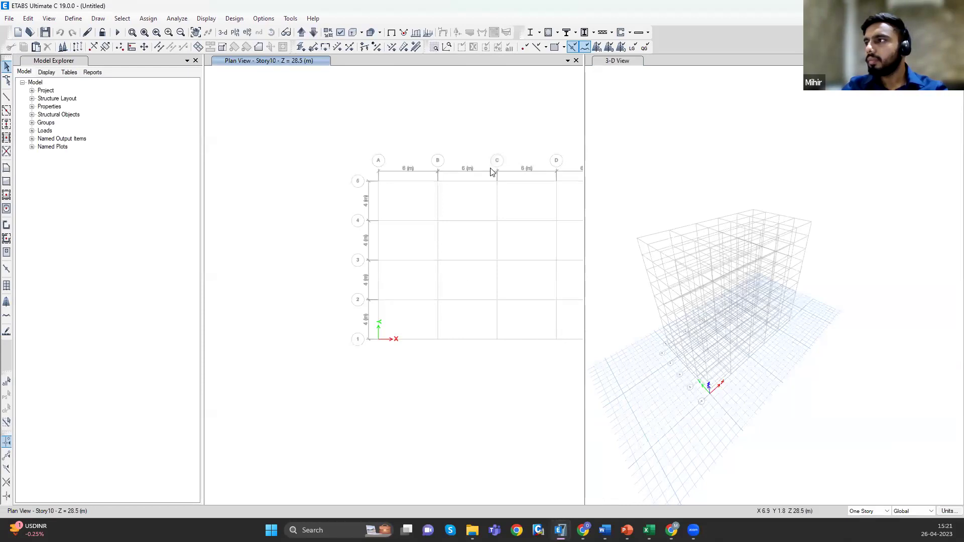
- Examine the new building grid in both the plan view and the 3-D view
{"action": "scroll", "coordinate": [471, 233], "scroll_direction": "down", "scroll_amount": 2}
{"action": "middle_click_drag", "start_coordinate": [807, 202], "coordinate": [785, 210], "text": "shift"}
{"action": "middle_click_drag", "start_coordinate": [495, 163], "coordinate": [355, 205]}
{"action": "scroll", "coordinate": [299, 263], "scroll_direction": "up", "scroll_amount": 2}
{"action": "scroll", "coordinate": [300, 263], "scroll_direction": "up", "scroll_amount": 1}
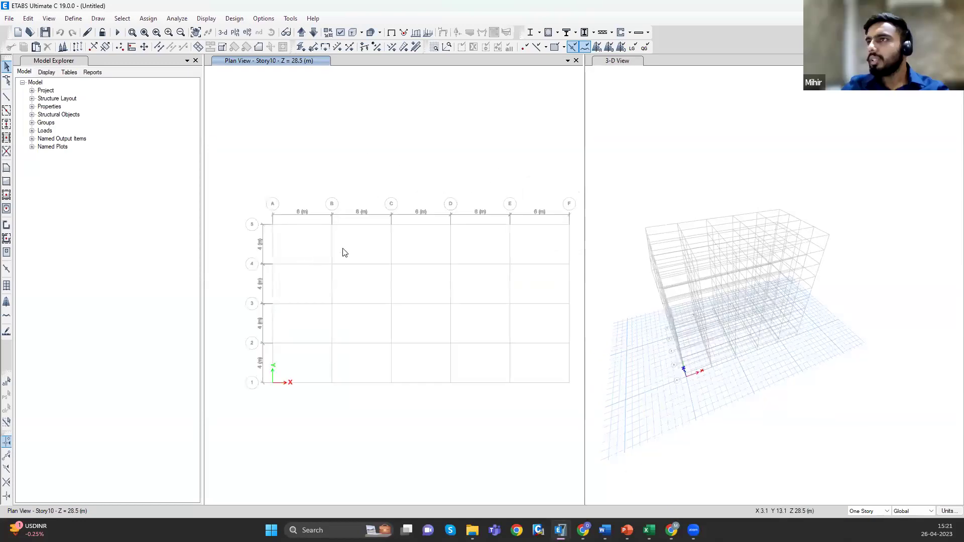
{"action": "middle_click_drag", "start_coordinate": [400, 276], "coordinate": [372, 295]}
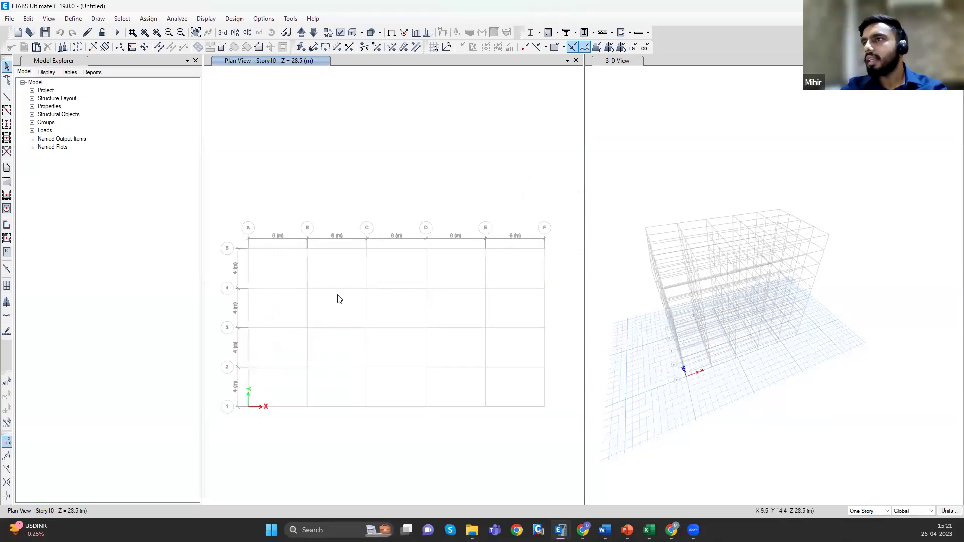
{"action": "middle_click_drag", "start_coordinate": [704, 281], "coordinate": [781, 314], "text": "shift"}
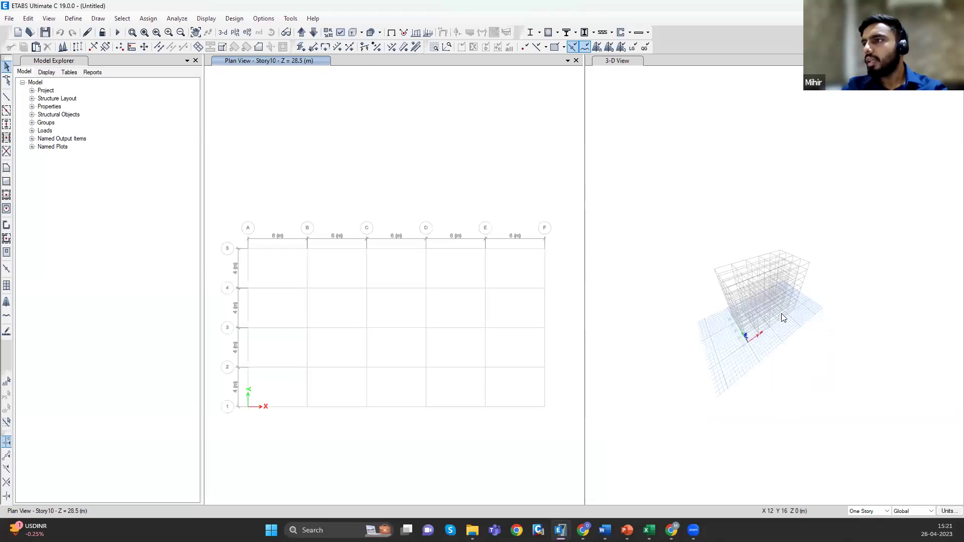
{"action": "scroll", "coordinate": [278, 239], "scroll_direction": "up", "scroll_amount": 3}
{"action": "scroll", "coordinate": [279, 249], "scroll_direction": "down", "scroll_amount": 3}
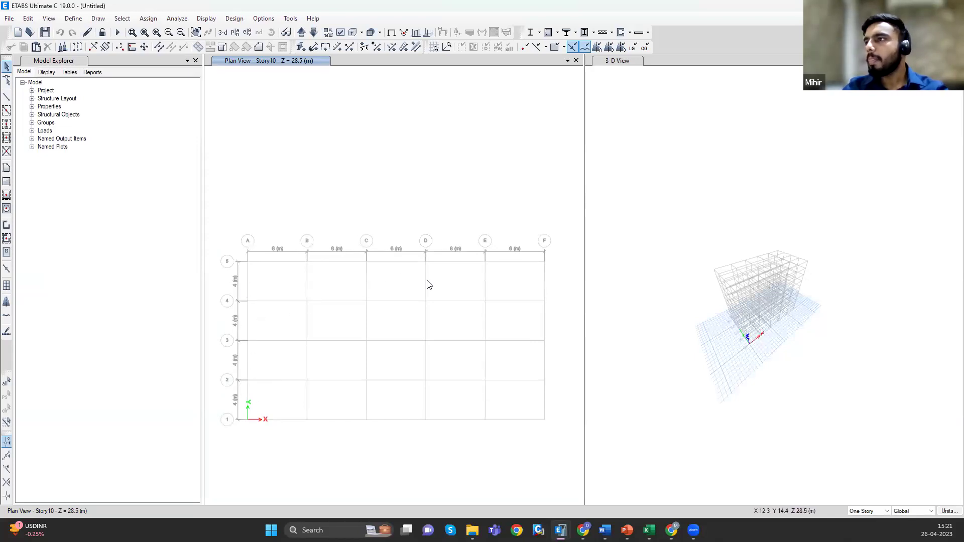
- Begin adding a new material property to the material definitions, with India as its region
{"action": "left_click", "coordinate": [71, 19]}
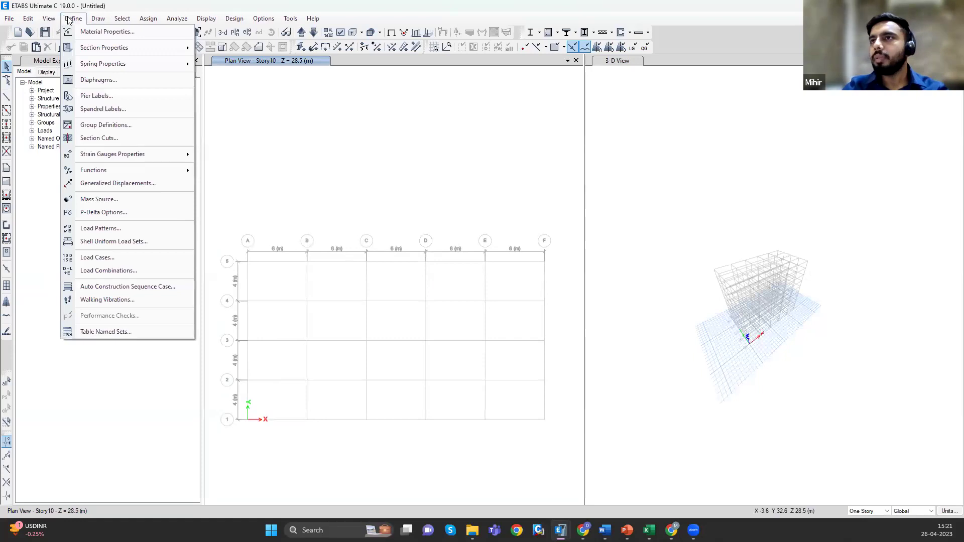
{"action": "left_click", "coordinate": [94, 34]}
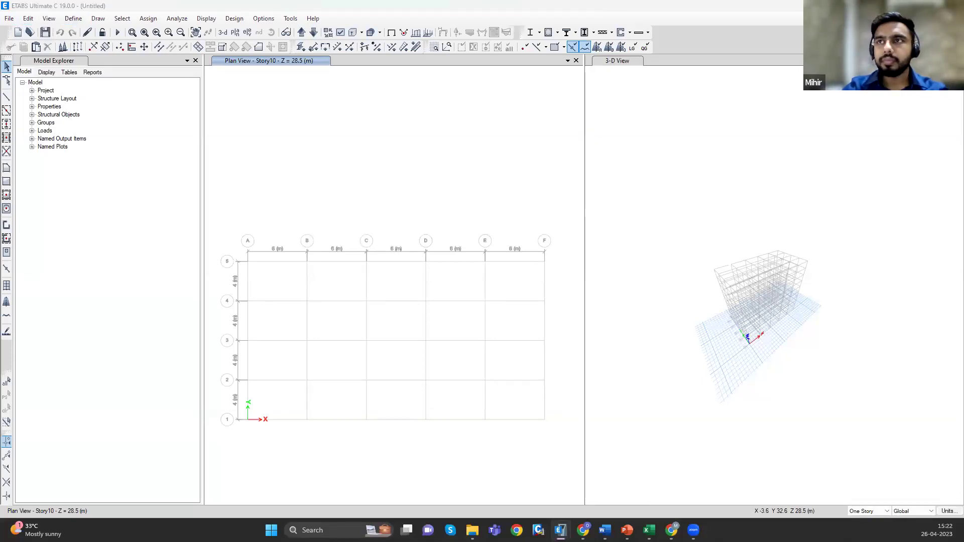
{"action": "left_click", "coordinate": [73, 18]}
{"action": "left_click", "coordinate": [74, 18]}
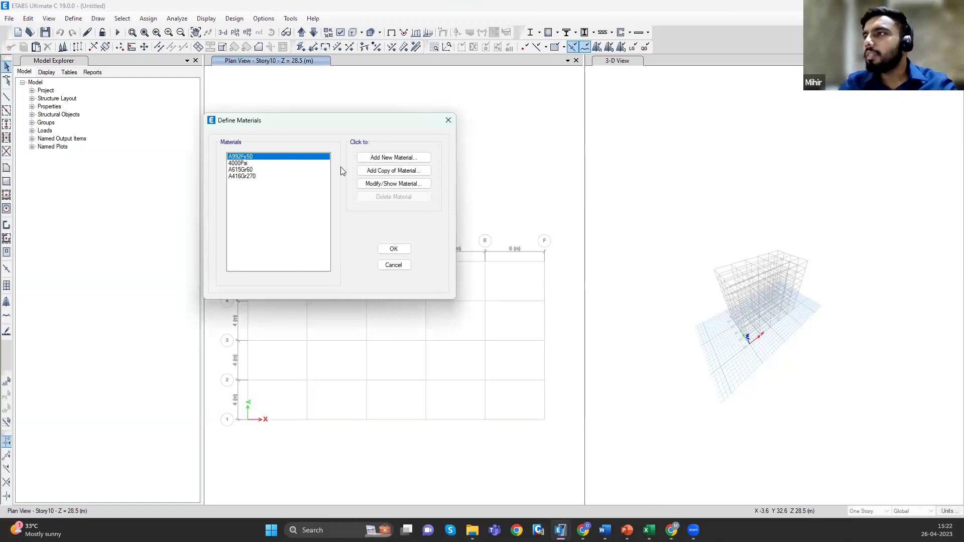
{"action": "left_click", "coordinate": [292, 171]}
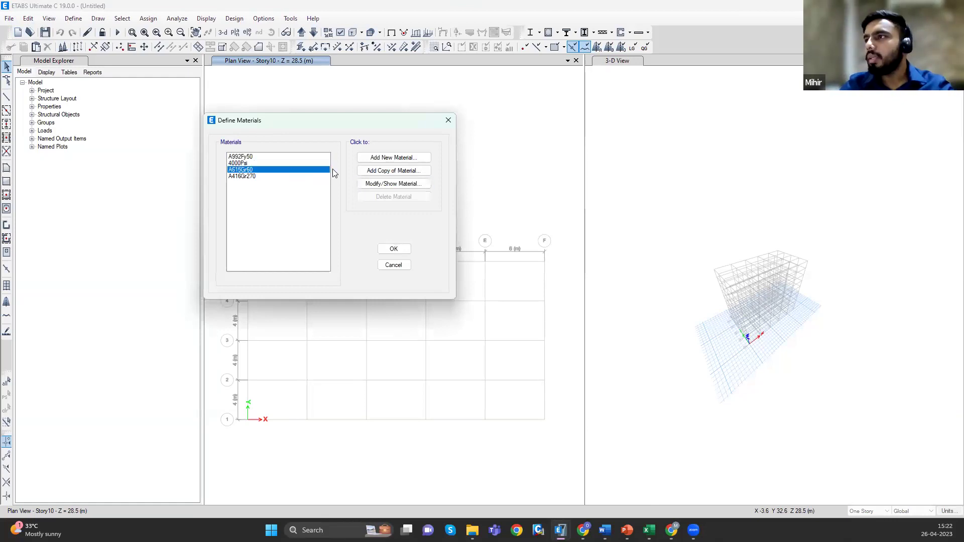
{"action": "left_click", "coordinate": [386, 183]}
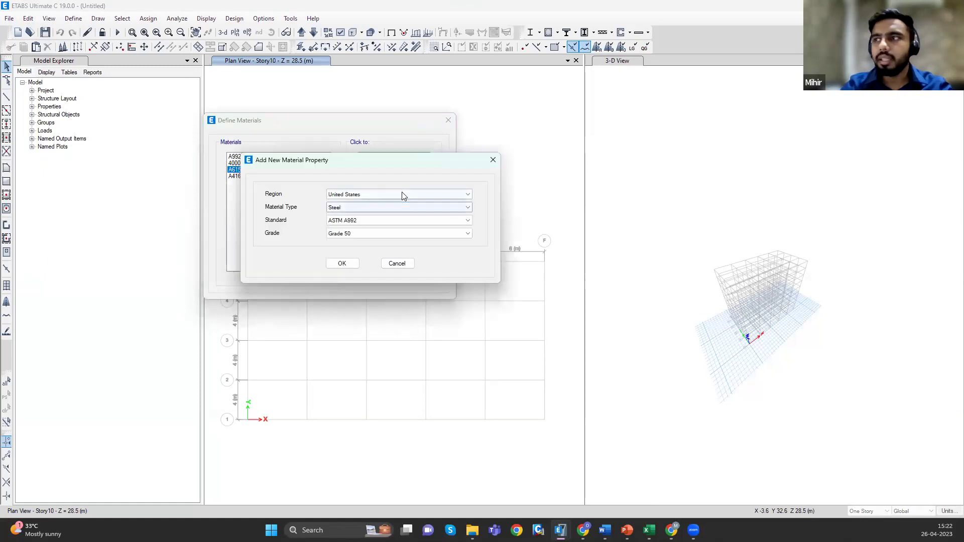
{"action": "left_click", "coordinate": [402, 195]}
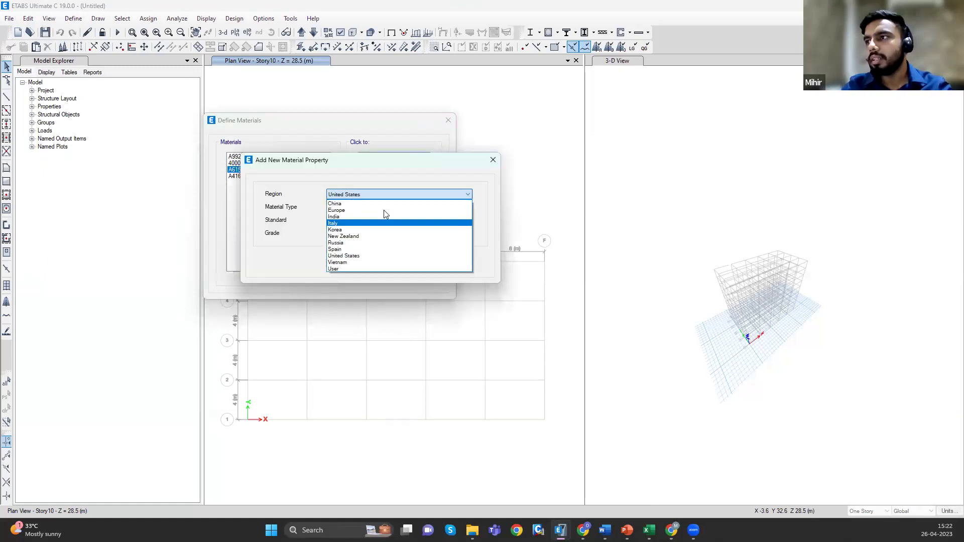
{"action": "left_click", "coordinate": [342, 216]}
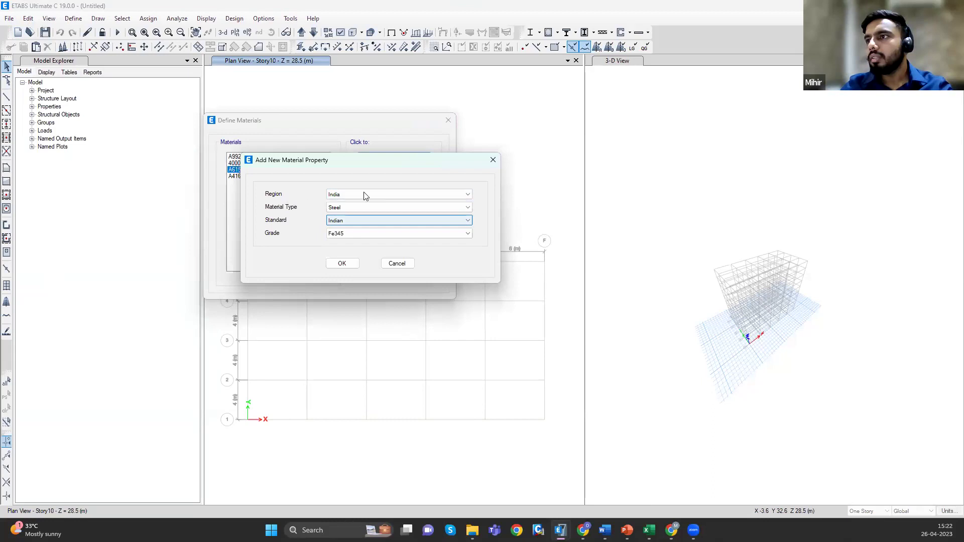
- Choose Concrete as the new material's type and M40 as its grade, and accept the selection
{"action": "left_click", "coordinate": [362, 224]}
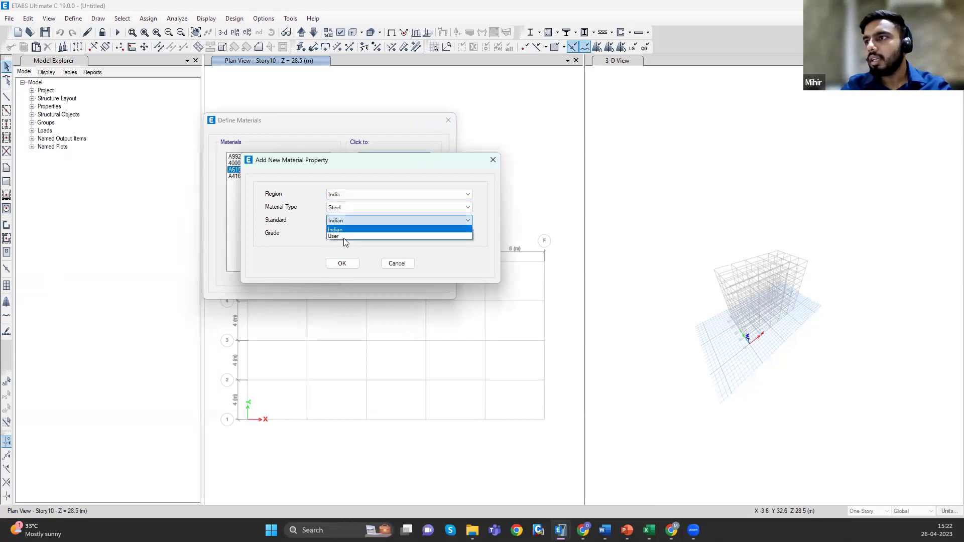
{"action": "left_click", "coordinate": [345, 221]}
{"action": "left_click", "coordinate": [350, 219]}
{"action": "left_click", "coordinate": [352, 207]}
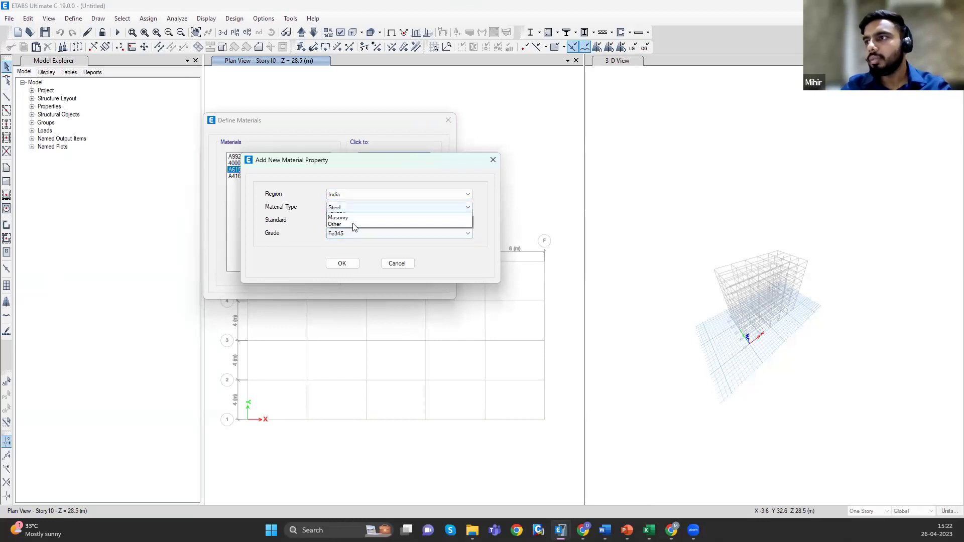
{"action": "left_click", "coordinate": [362, 238]}
{"action": "left_click", "coordinate": [361, 236]}
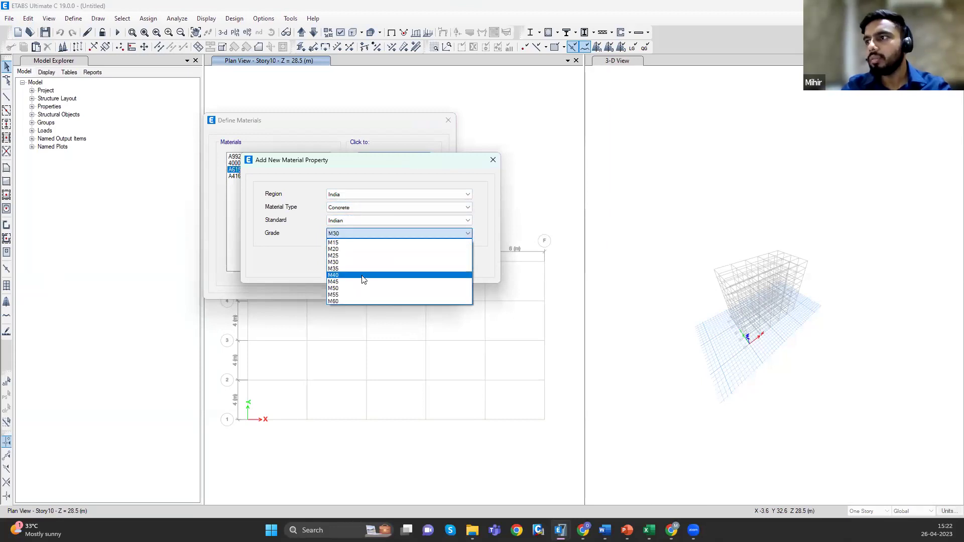
{"action": "left_click", "coordinate": [362, 276]}
{"action": "left_click", "coordinate": [341, 264]}
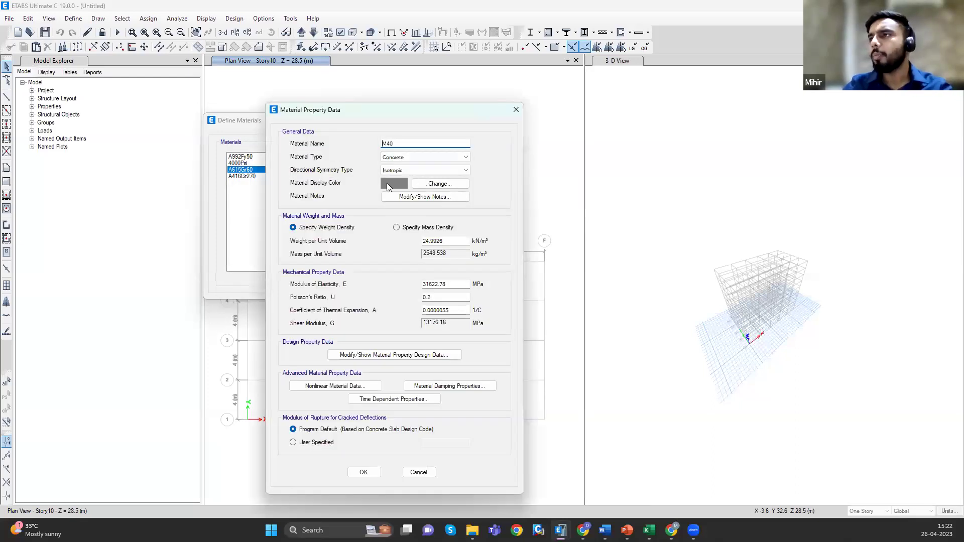
- Check the available directional symmetry and material type options for the M40 concrete without changing them
{"action": "left_click", "coordinate": [428, 171]}
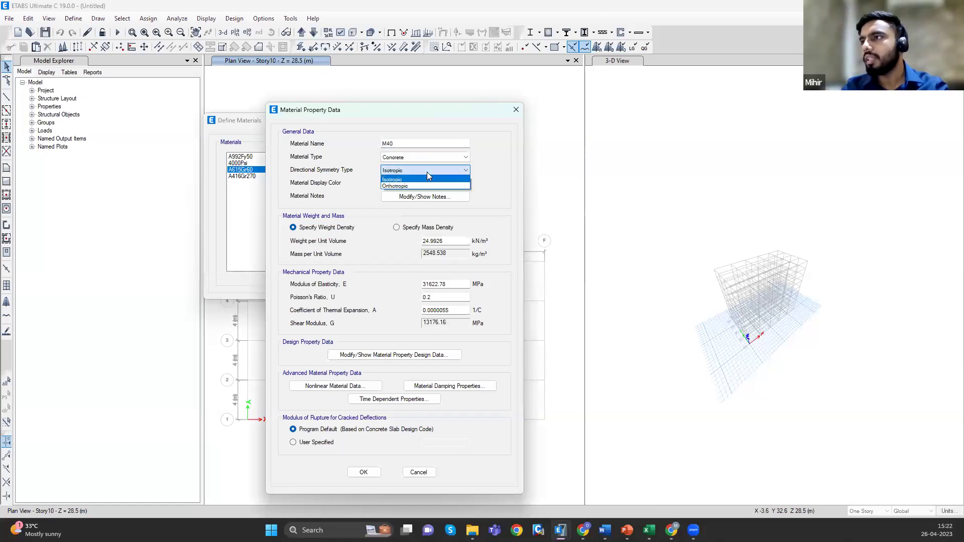
{"action": "left_click", "coordinate": [427, 172]}
{"action": "left_click", "coordinate": [416, 160]}
{"action": "left_click", "coordinate": [417, 159]}
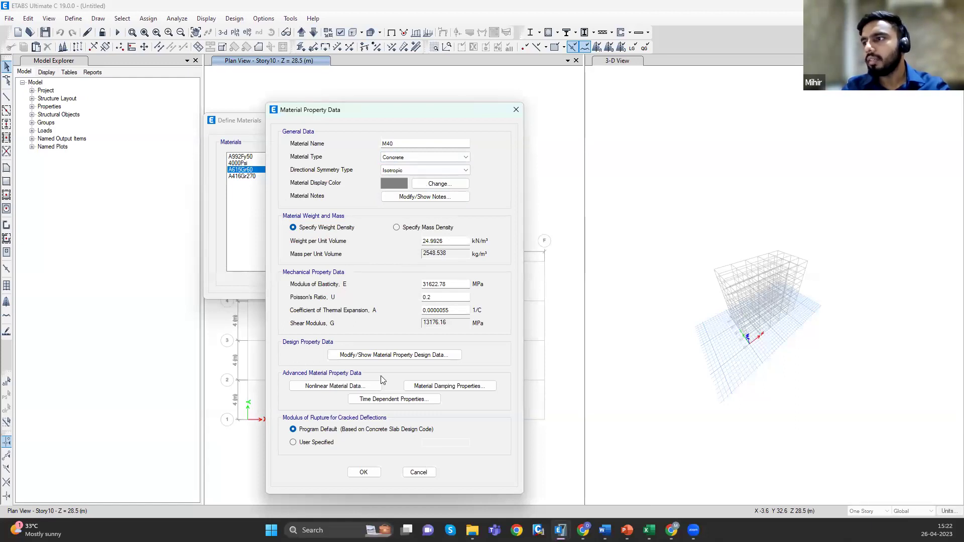
- Inspect the M40 concrete's nonlinear data, including the parametric curve options and the Mander stress-strain plot
{"action": "left_click", "coordinate": [349, 387]}
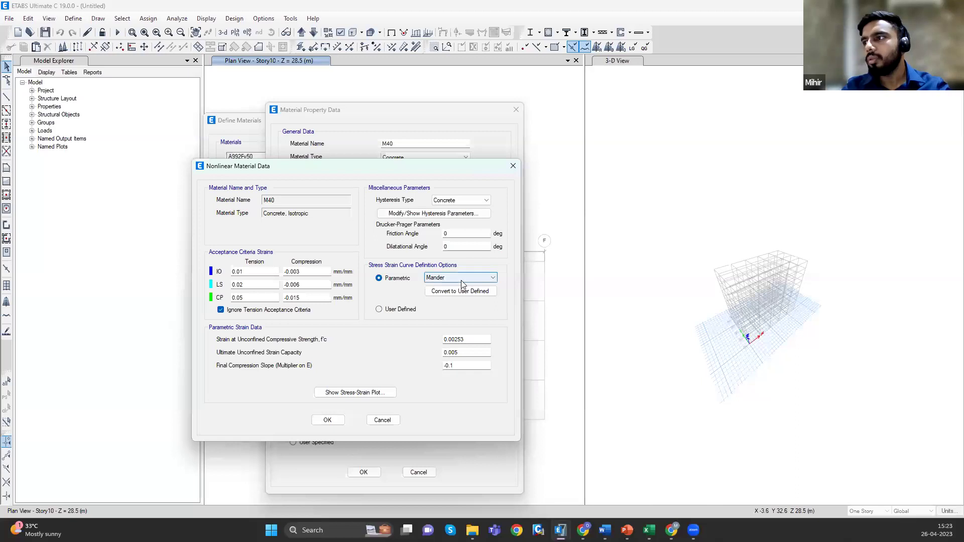
{"action": "left_click", "coordinate": [447, 277]}
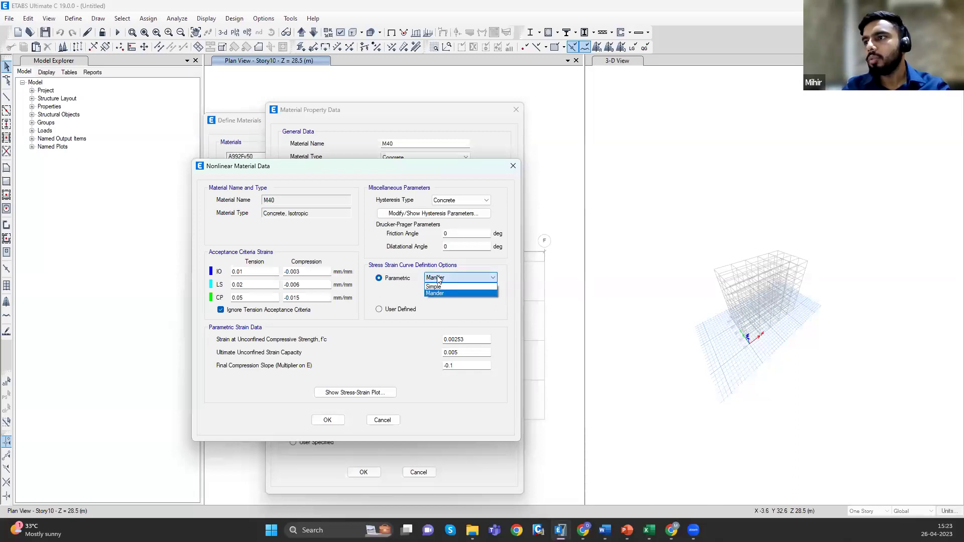
{"action": "left_click", "coordinate": [439, 279]}
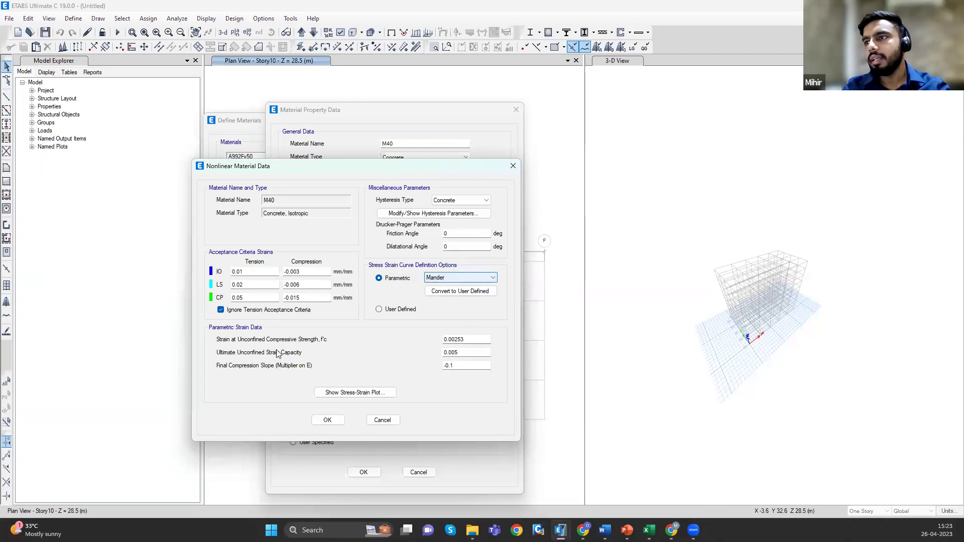
{"action": "left_click", "coordinate": [358, 394]}
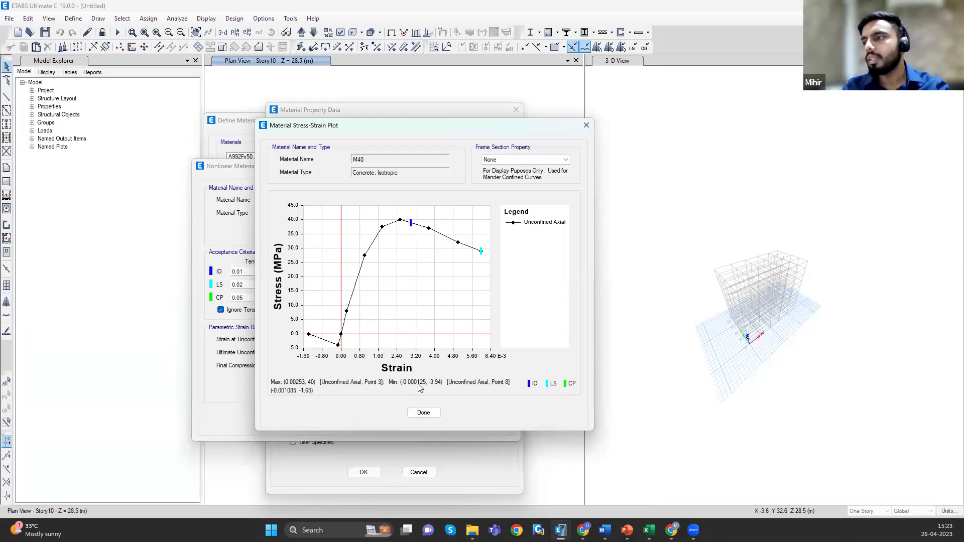
{"action": "left_click", "coordinate": [431, 413]}
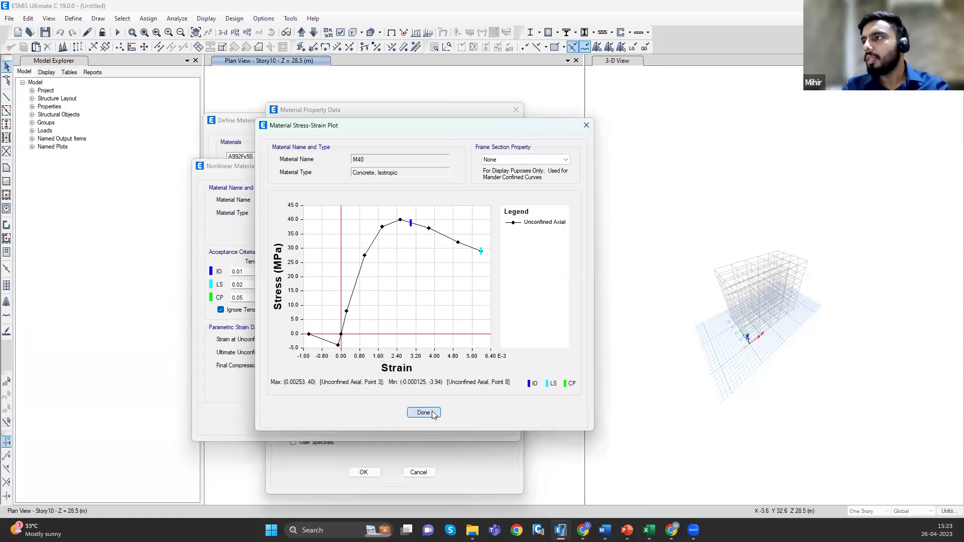
- Accept the M40 concrete's nonlinear data and material properties, and confirm the material definitions
{"action": "left_click", "coordinate": [327, 421]}
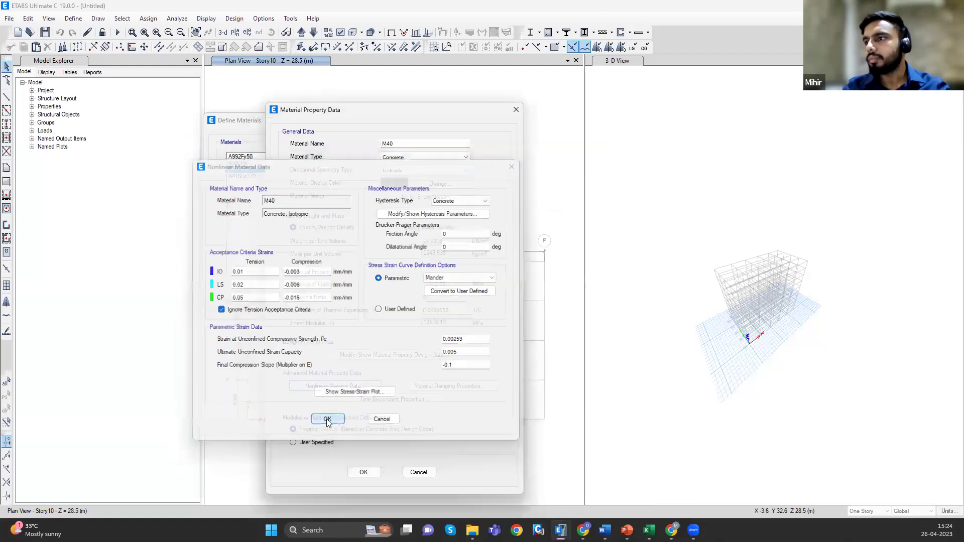
{"action": "left_click", "coordinate": [364, 474]}
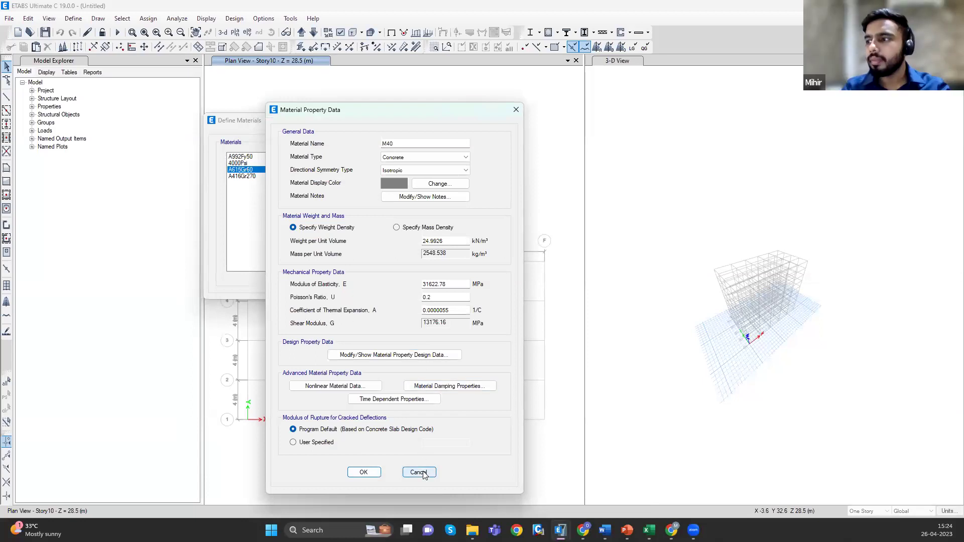
{"action": "left_click", "coordinate": [371, 471]}
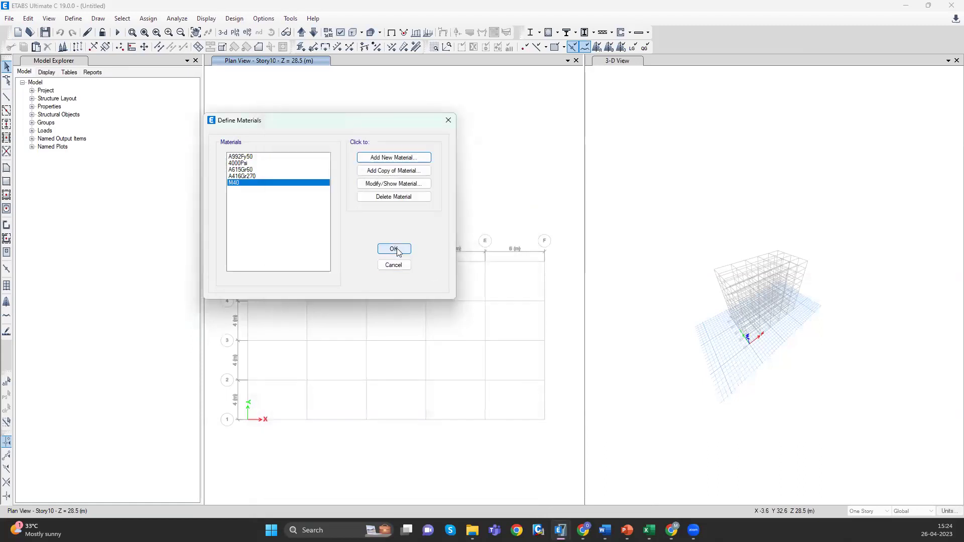
{"action": "left_click", "coordinate": [394, 250]}
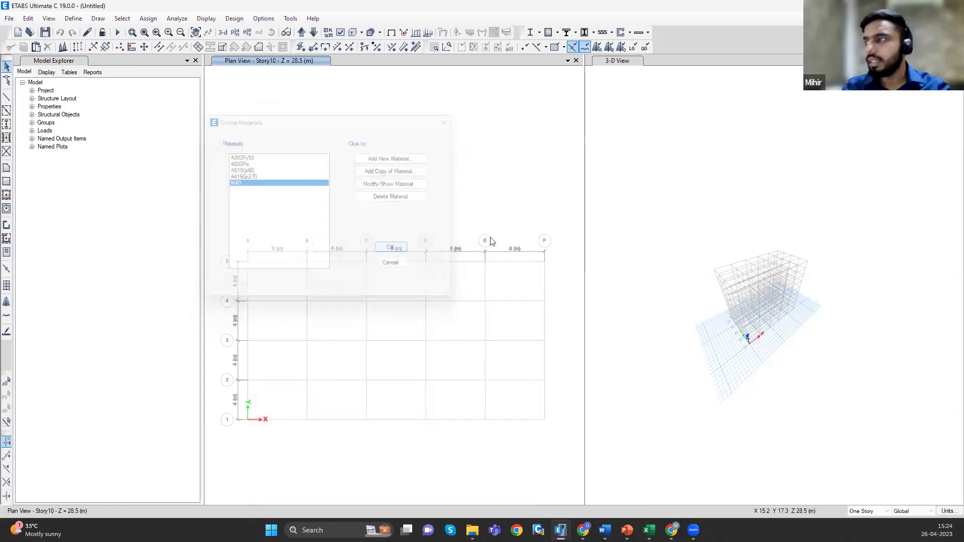
- Open the full display units form and review the unit settings for all categories, from structure dimensions to miscellaneous items
{"action": "left_click", "coordinate": [948, 511]}
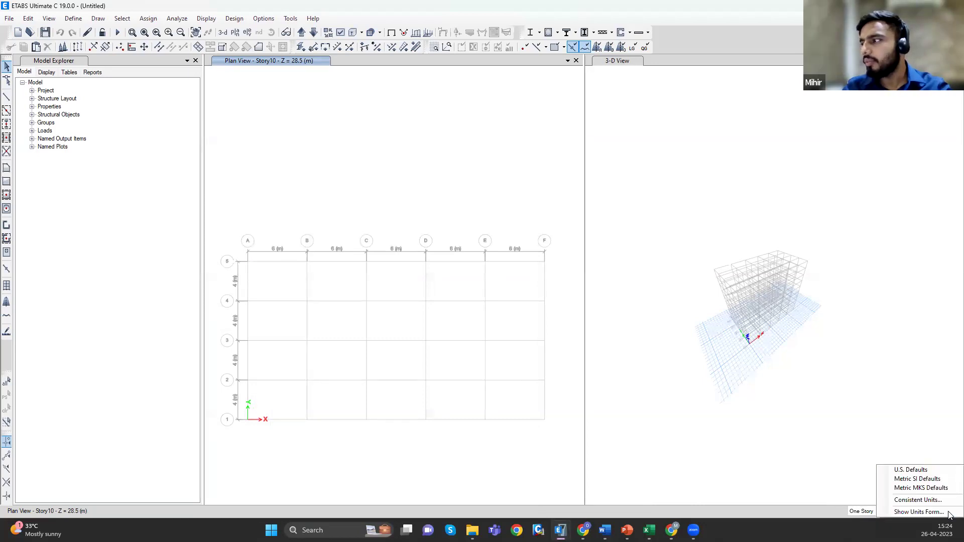
{"action": "left_click", "coordinate": [923, 437]}
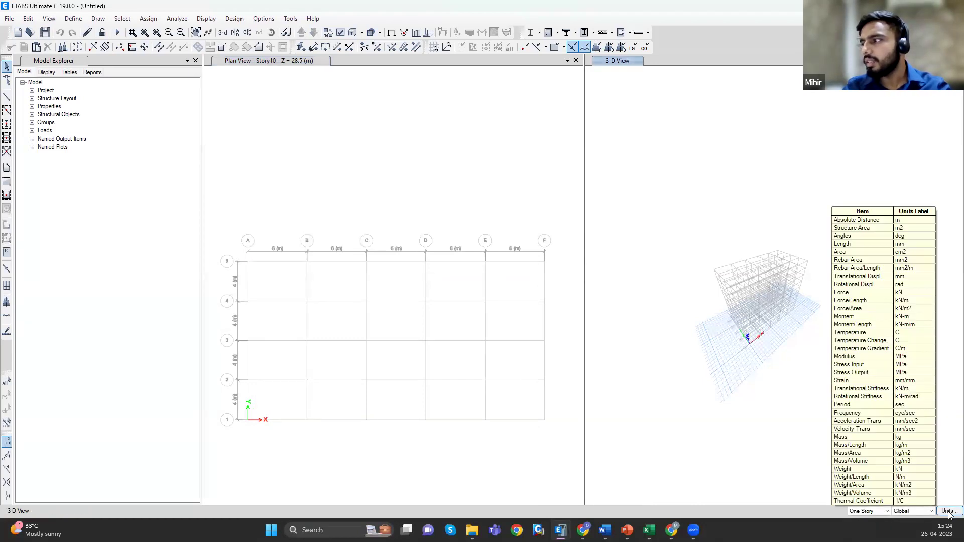
{"action": "left_click", "coordinate": [949, 511]}
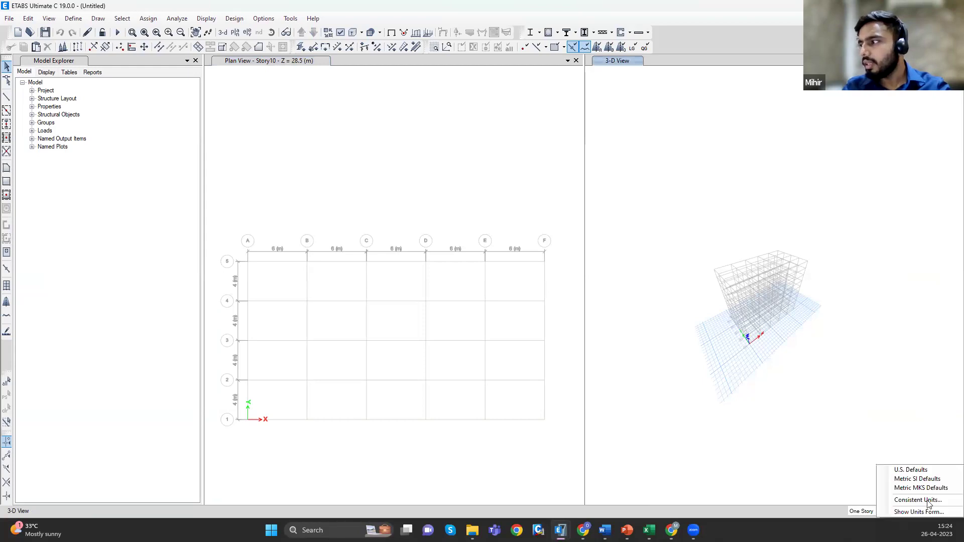
{"action": "left_click", "coordinate": [559, 373]}
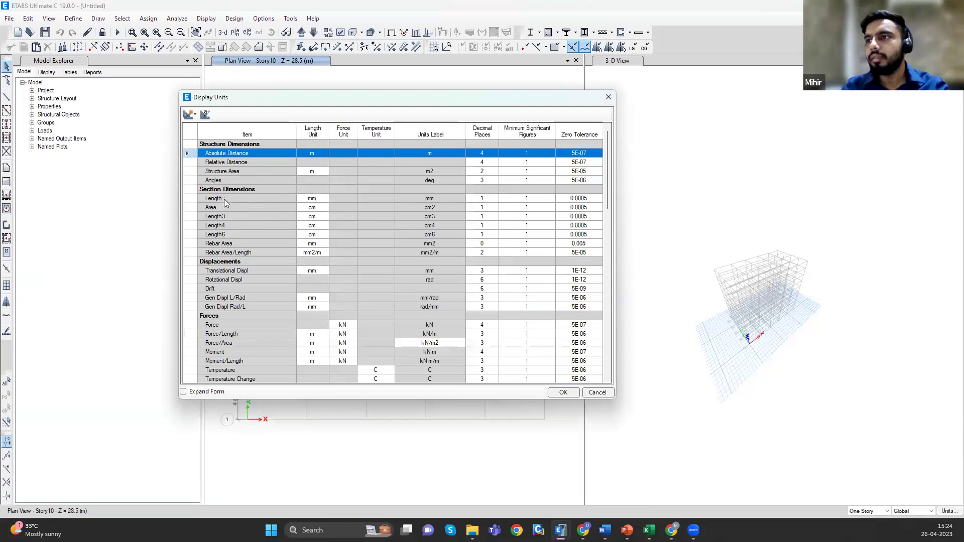
{"action": "scroll", "coordinate": [224, 198], "scroll_direction": "down", "scroll_amount": 5}
{"action": "scroll", "coordinate": [230, 249], "scroll_direction": "down", "scroll_amount": 10}
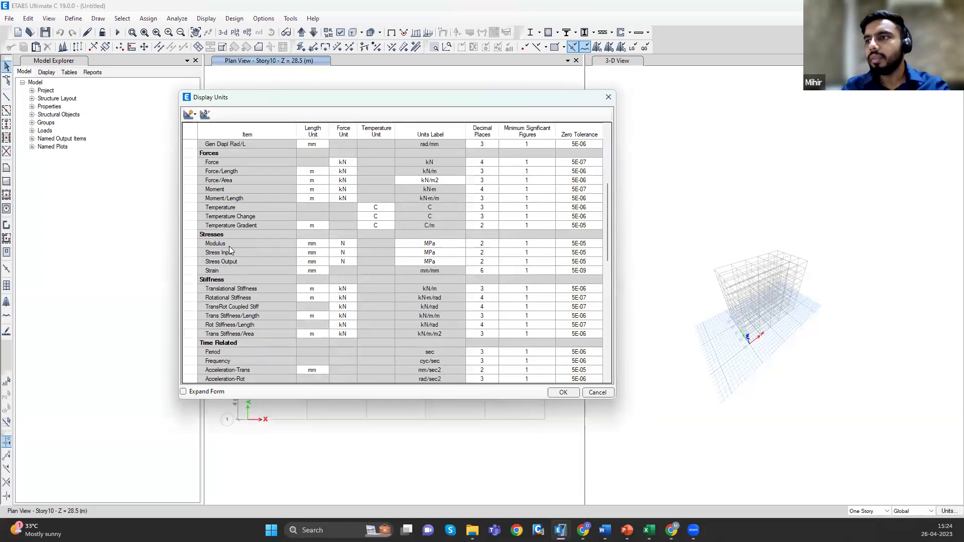
{"action": "scroll", "coordinate": [231, 251], "scroll_direction": "down", "scroll_amount": 4}
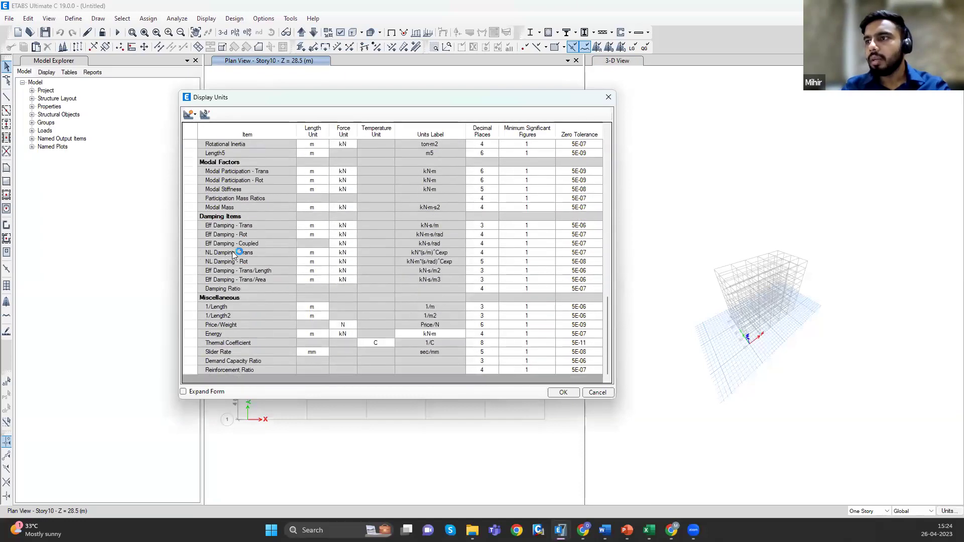
{"action": "scroll", "coordinate": [232, 252], "scroll_direction": "up", "scroll_amount": 15}
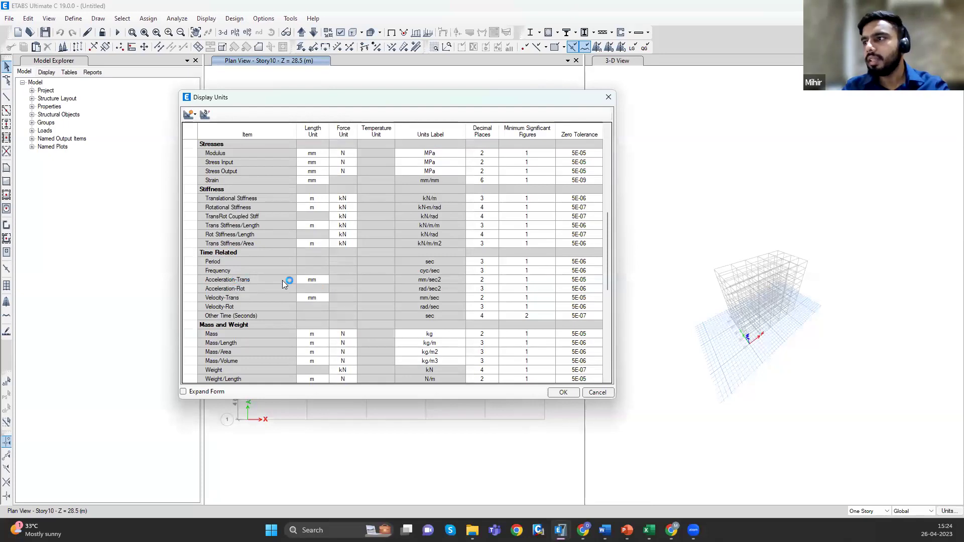
- Set the length unit of translational acceleration to m and accept the display units
{"action": "left_click", "coordinate": [324, 281]}
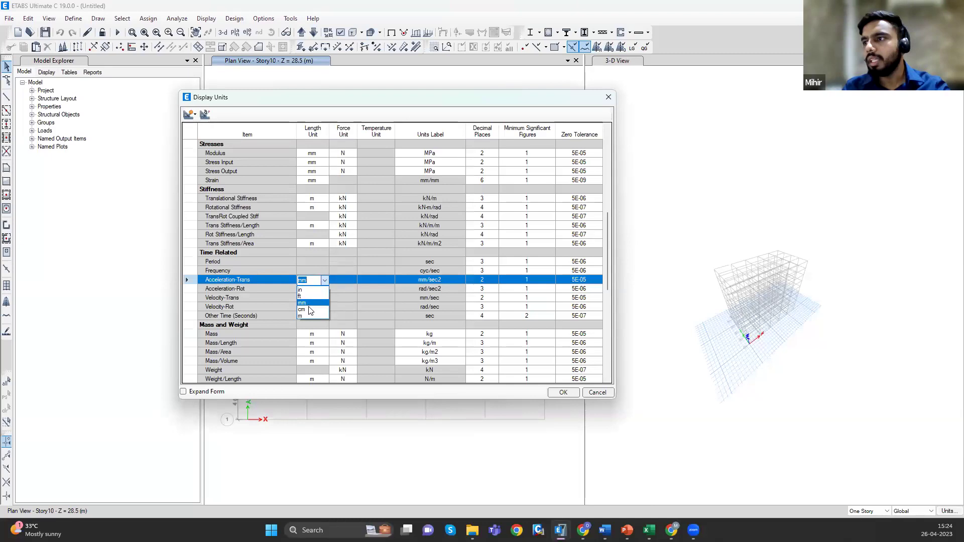
{"action": "left_click", "coordinate": [309, 315]}
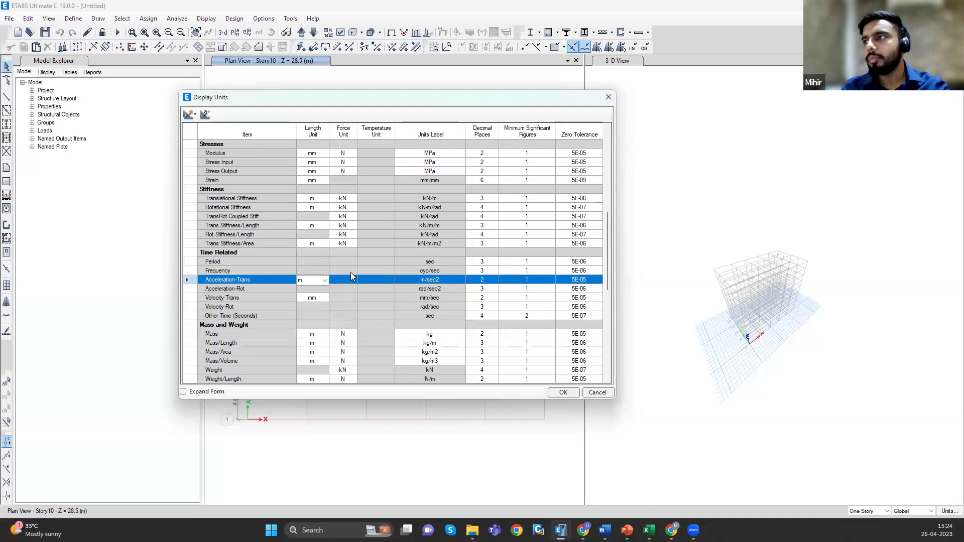
{"action": "scroll", "coordinate": [351, 272], "scroll_direction": "up", "scroll_amount": 2}
{"action": "scroll", "coordinate": [351, 272], "scroll_direction": "down", "scroll_amount": 1}
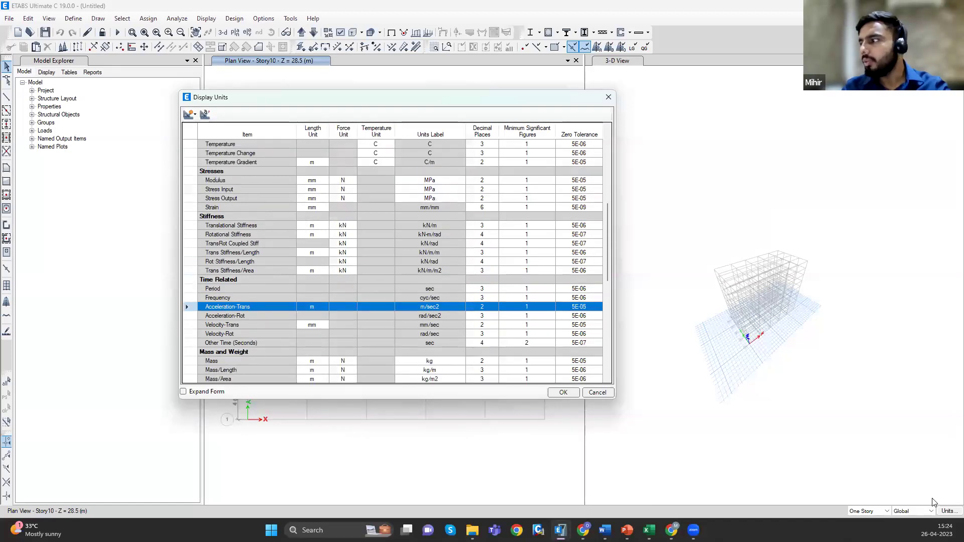
{"action": "left_click", "coordinate": [563, 392]}
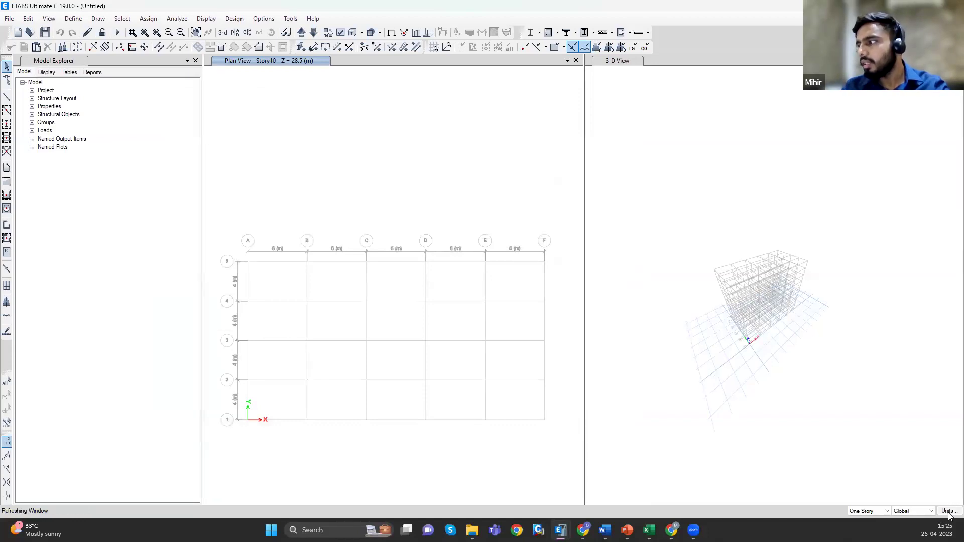
{"action": "left_click", "coordinate": [948, 512]}
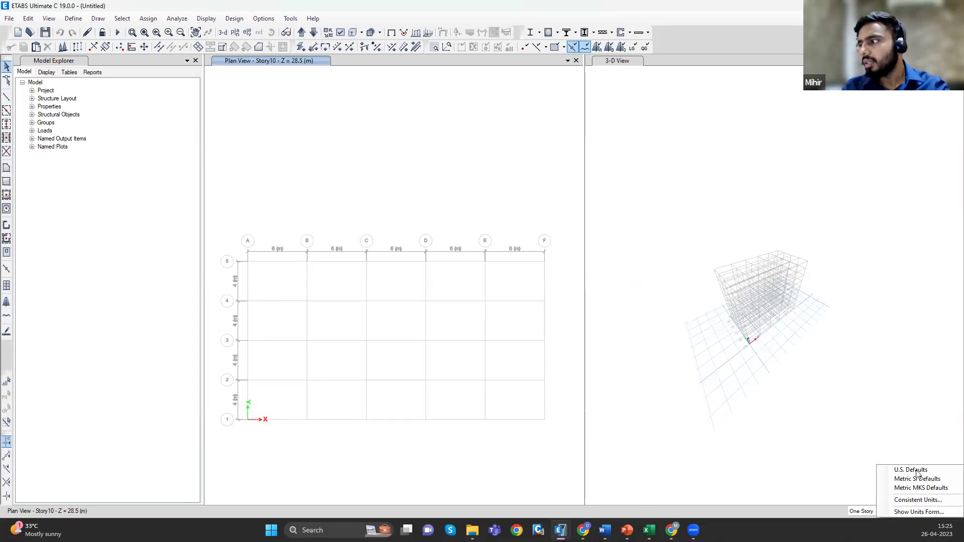
{"action": "left_click", "coordinate": [803, 442]}
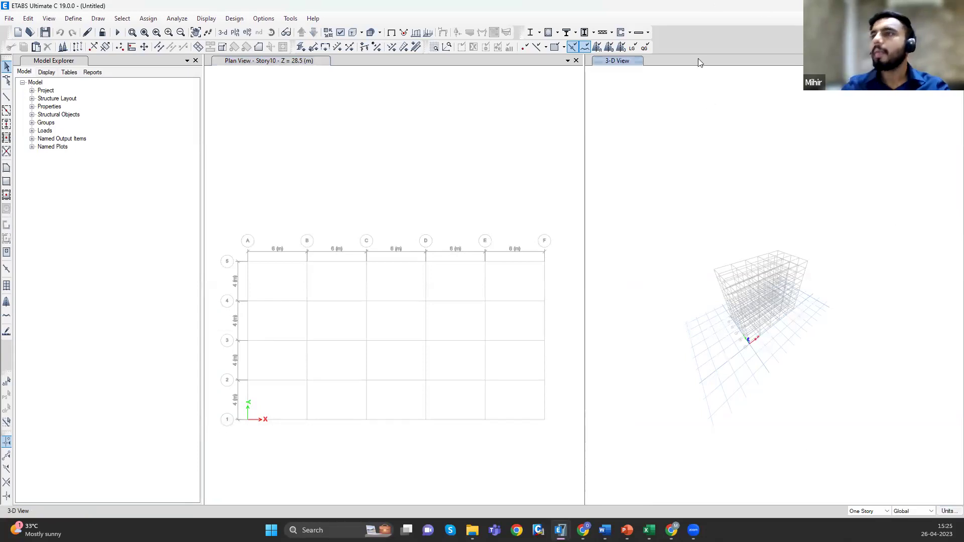
{"action": "middle_click_drag", "start_coordinate": [751, 305], "coordinate": [739, 393], "text": "shift"}
- Reopen the material definitions and begin adding another new material property
{"action": "left_click", "coordinate": [73, 18]}
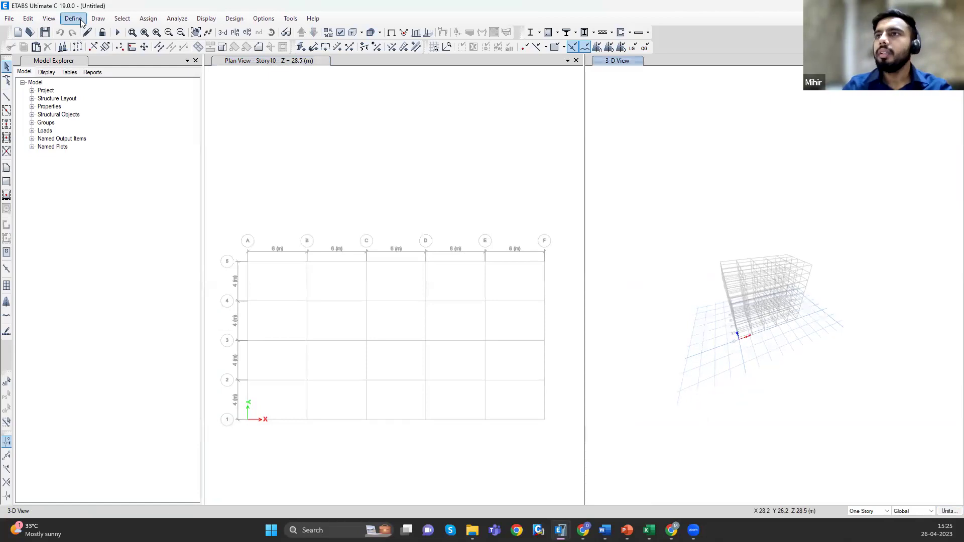
{"action": "left_click", "coordinate": [96, 32]}
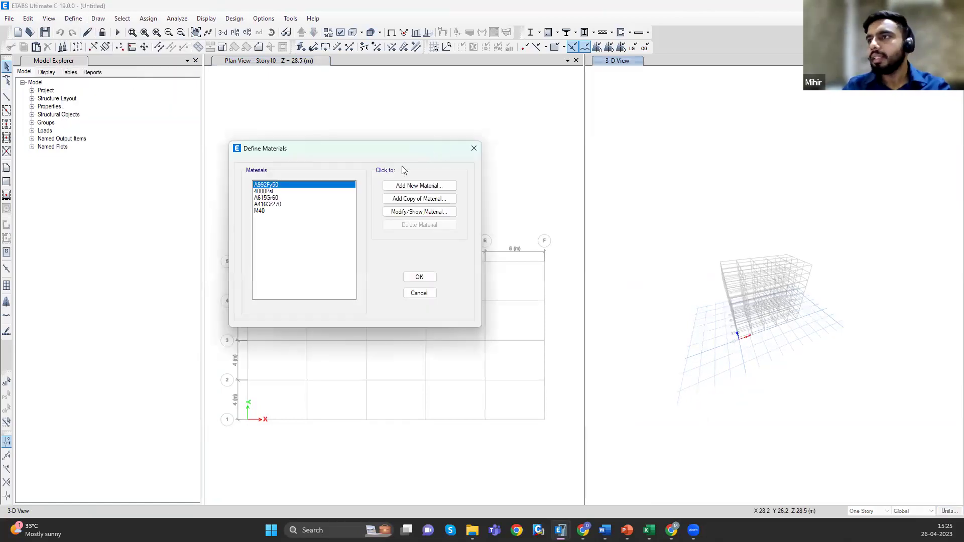
{"action": "left_click", "coordinate": [284, 204]}
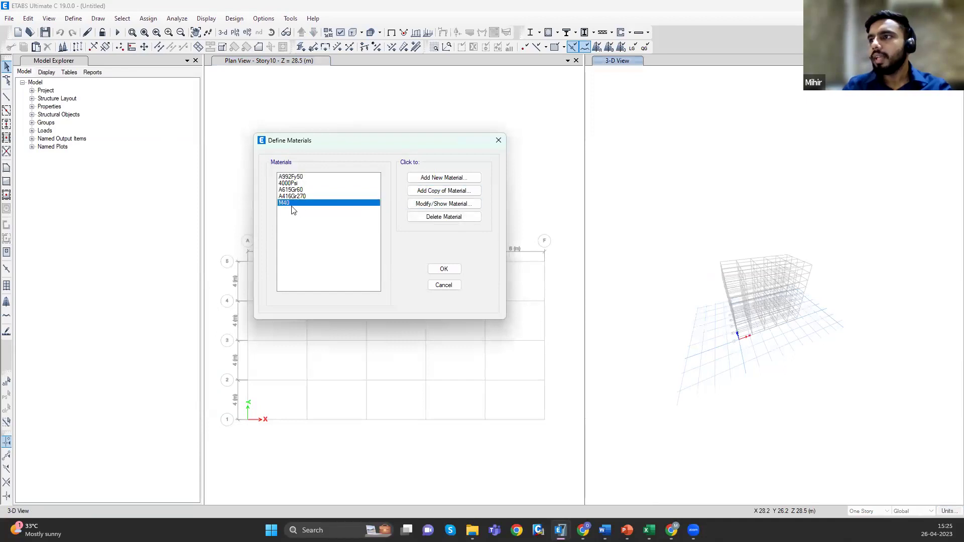
{"action": "left_click", "coordinate": [425, 178]}
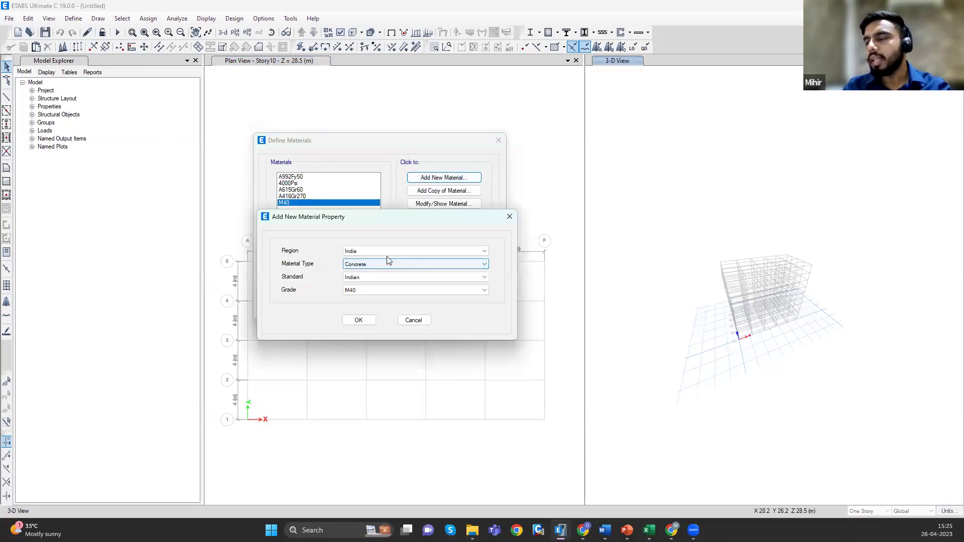
- Try Steel as the new material's type and check the grades offered under the Indian standard
{"action": "left_click", "coordinate": [375, 264]}
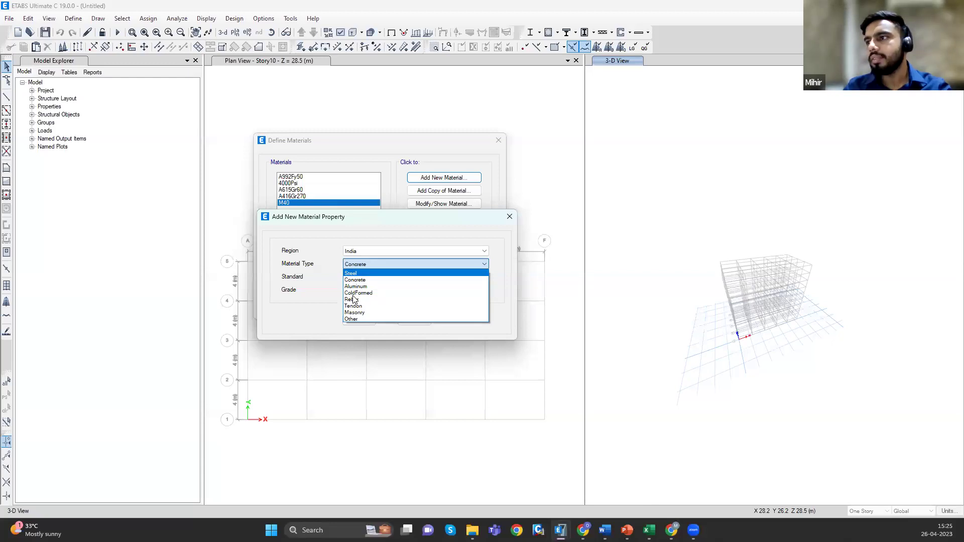
{"action": "left_click", "coordinate": [351, 273]}
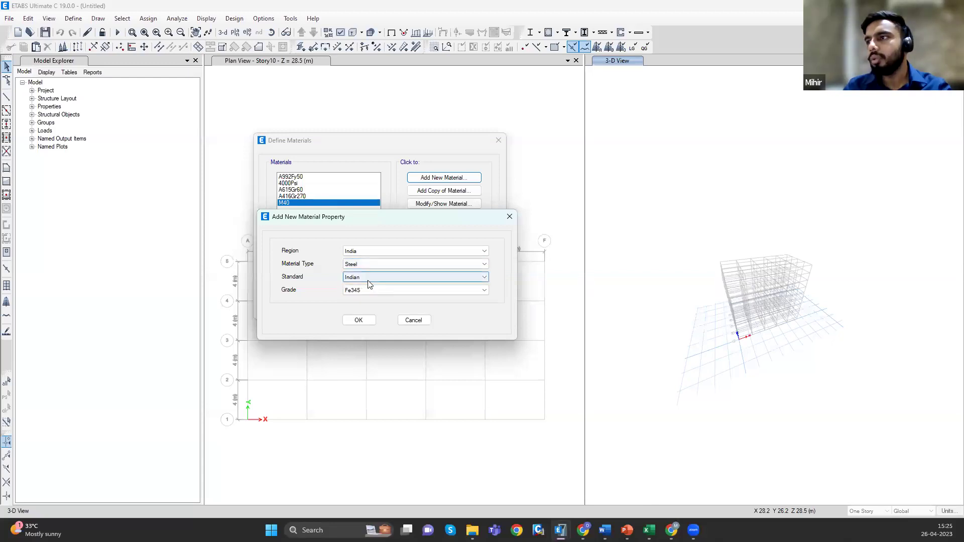
{"action": "left_click", "coordinate": [371, 291]}
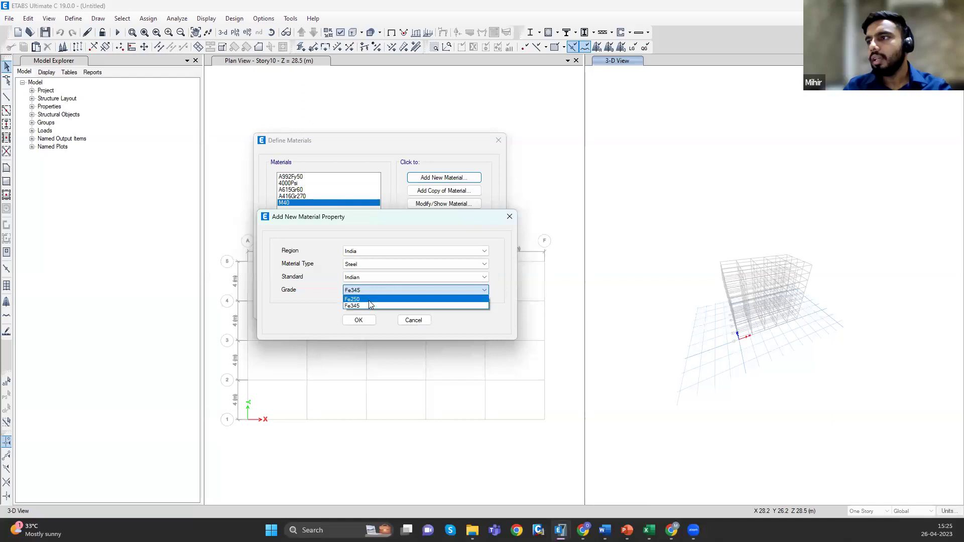
- Choose Rebar as the new material's type and HYSD Grade 500 as its grade, and accept the selection
{"action": "left_click", "coordinate": [359, 264]}
{"action": "left_click", "coordinate": [368, 295]}
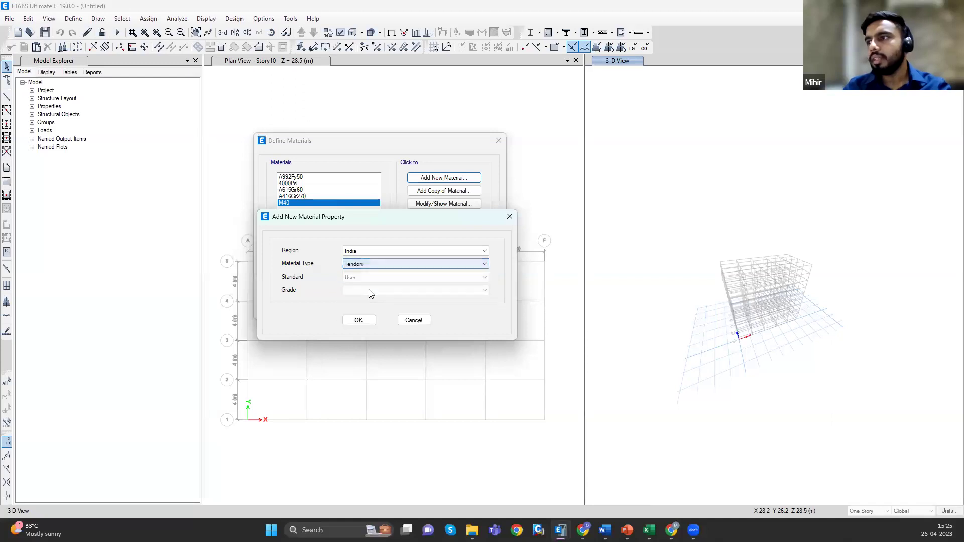
{"action": "key", "text": "Tab"}
{"action": "key", "text": "Tab"}
{"action": "key", "text": "alt+Down"}
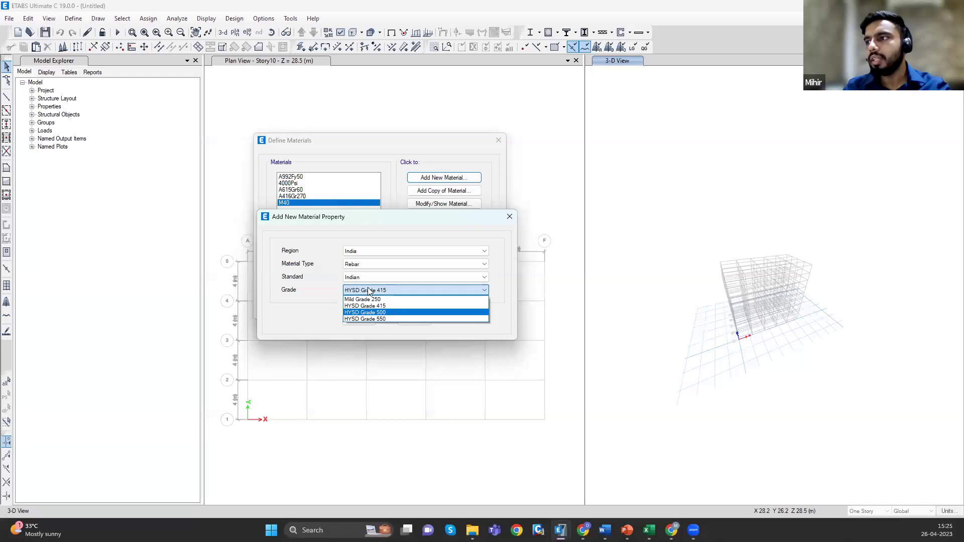
{"action": "key", "text": "Return"}
{"action": "left_click", "coordinate": [366, 324]}
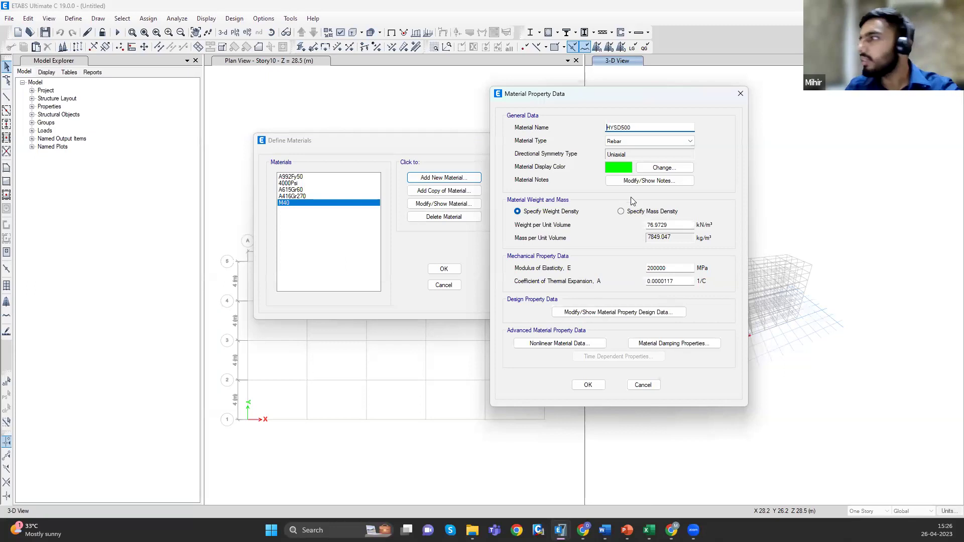
- Open the HYSD500 rebar's nonlinear data, convert its parametric stress-strain curve to user defined, and review the curve points
{"action": "left_click_drag", "start_coordinate": [582, 96], "coordinate": [527, 93]}
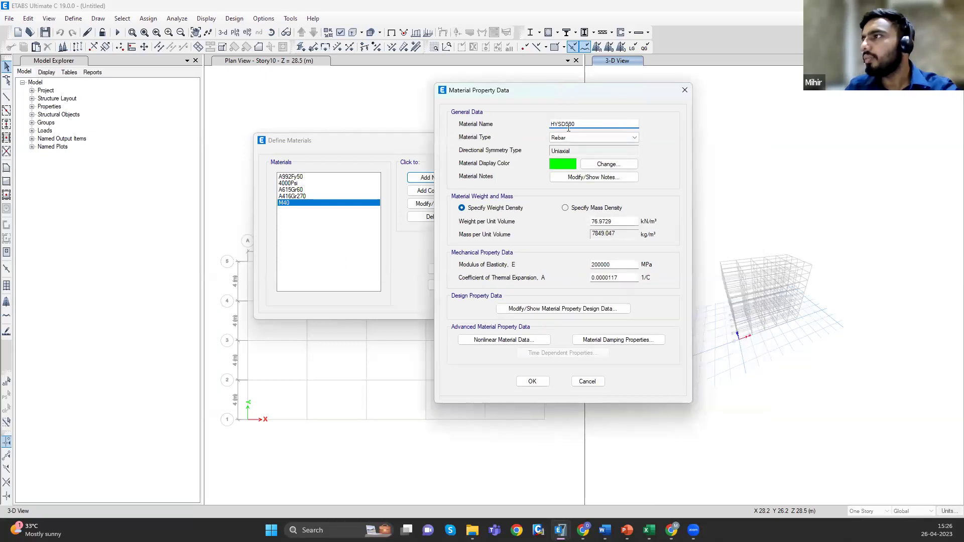
{"action": "left_click", "coordinate": [502, 340]}
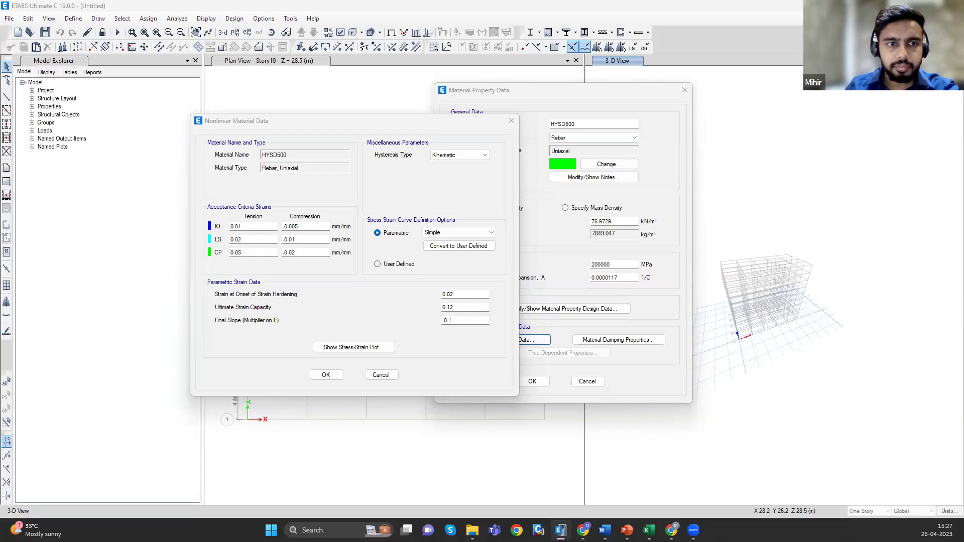
{"action": "left_click", "coordinate": [297, 226]}
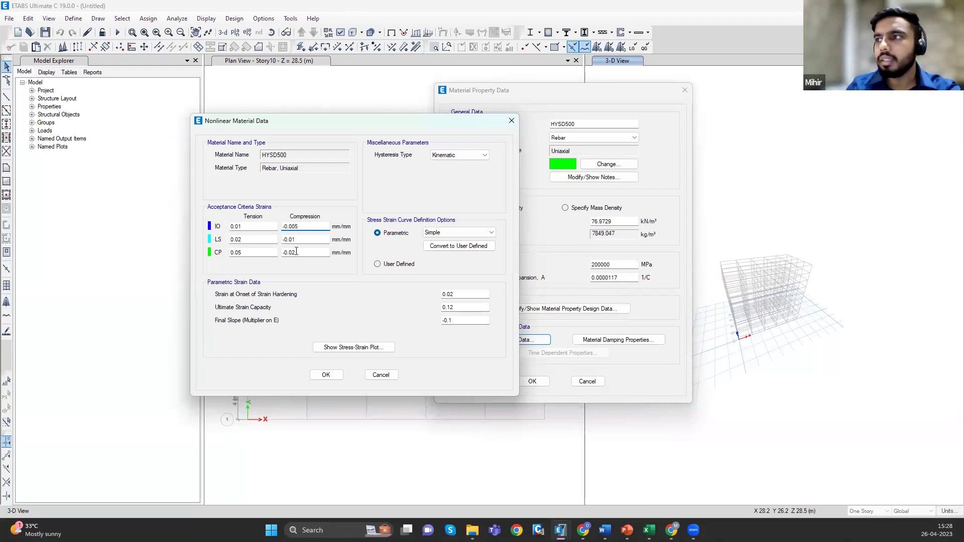
{"action": "left_click", "coordinate": [457, 246]}
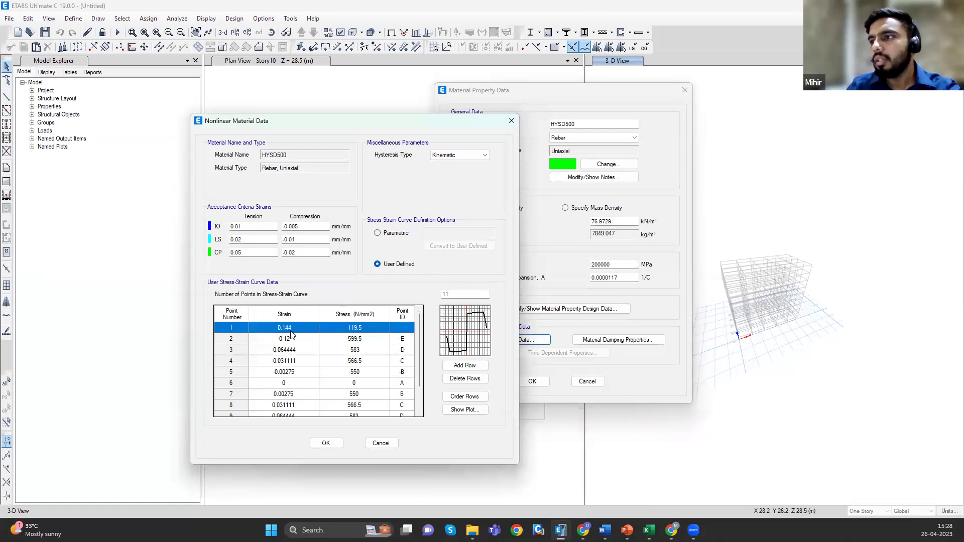
{"action": "scroll", "coordinate": [362, 366], "scroll_direction": "down", "scroll_amount": 1}
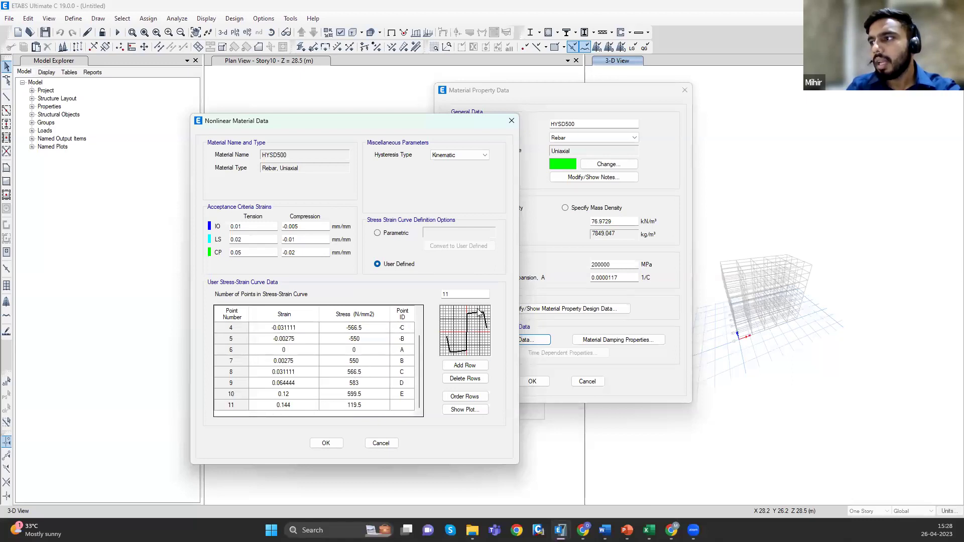
{"action": "scroll", "coordinate": [362, 372], "scroll_direction": "up", "scroll_amount": 3}
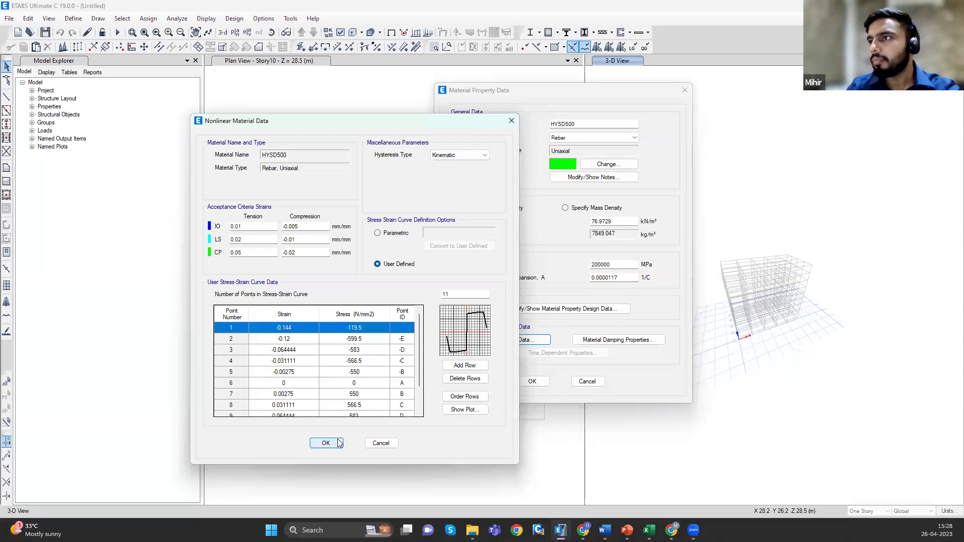
- Set the HYSD500 rebar's hysteresis type to Degrading
{"action": "left_click", "coordinate": [447, 156]}
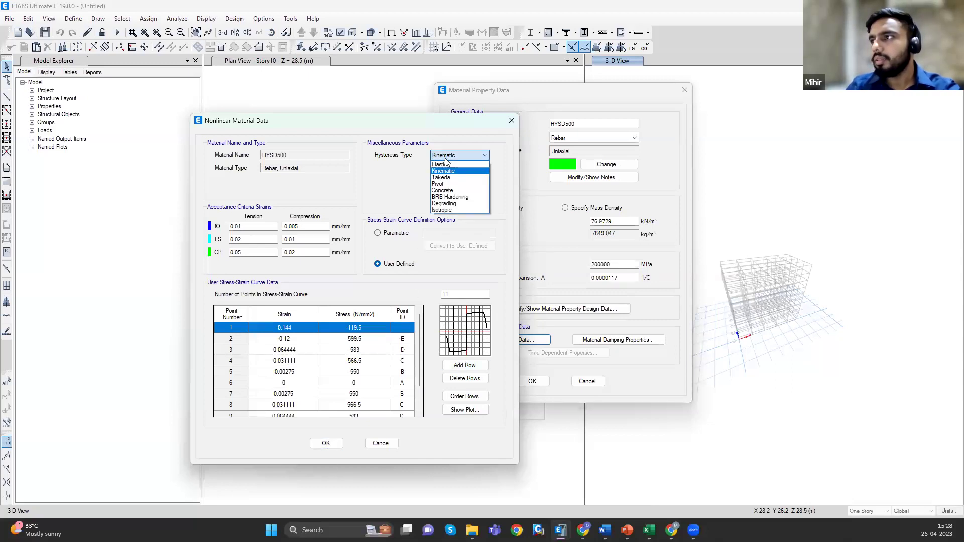
{"action": "left_click", "coordinate": [445, 203]}
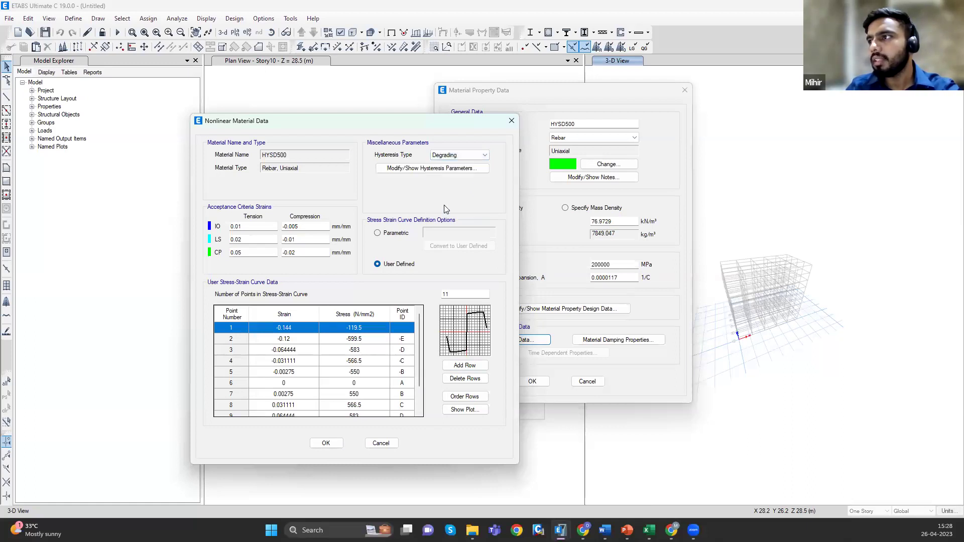
- Review the HYSD500 rebar's degrading hysteresis parameters without changing them, and accept its nonlinear data and material definition
{"action": "left_click", "coordinate": [418, 169]}
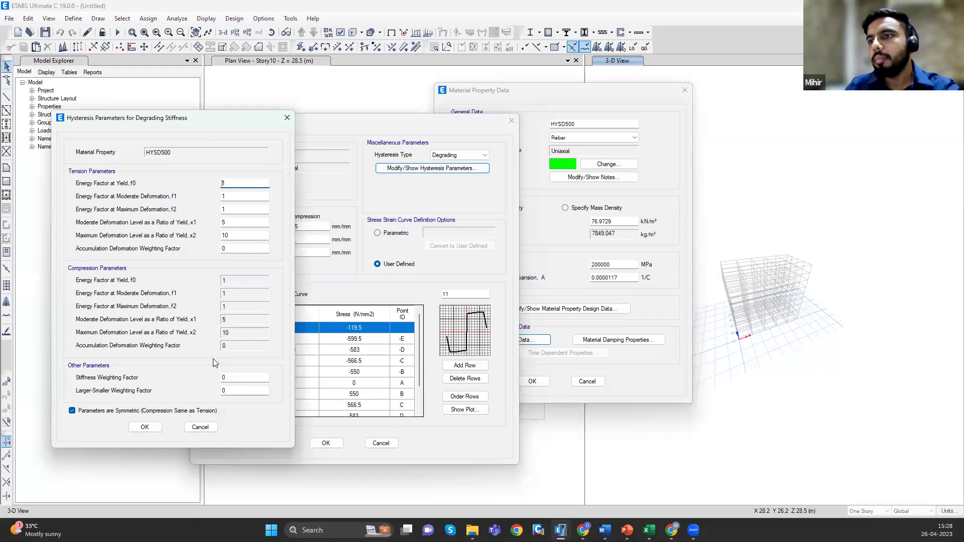
{"action": "left_click", "coordinate": [201, 427]}
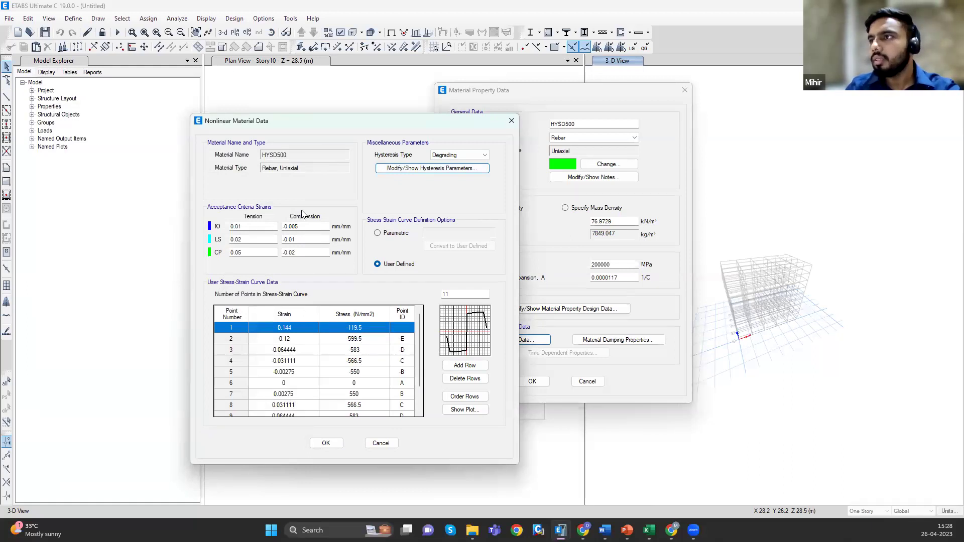
{"action": "left_click", "coordinate": [328, 443]}
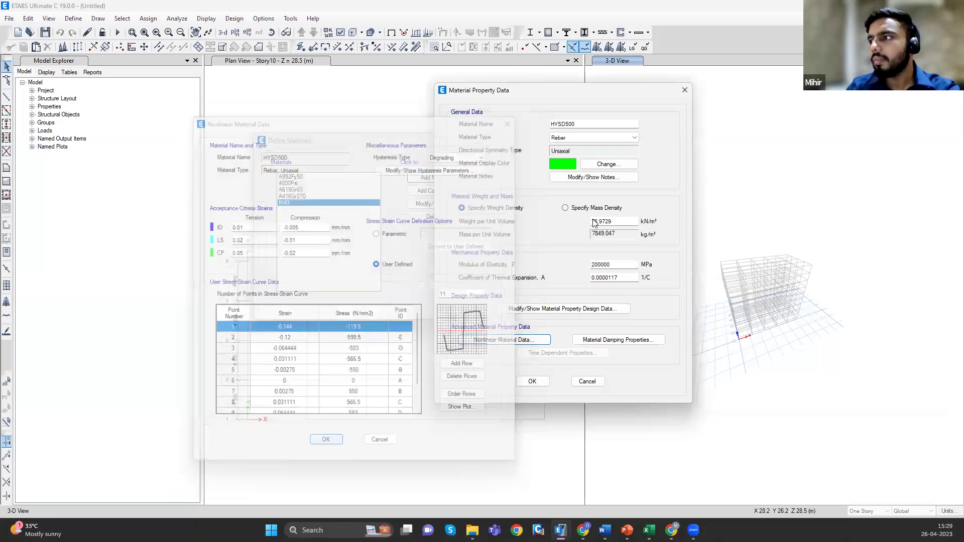
{"action": "left_click", "coordinate": [544, 385]}
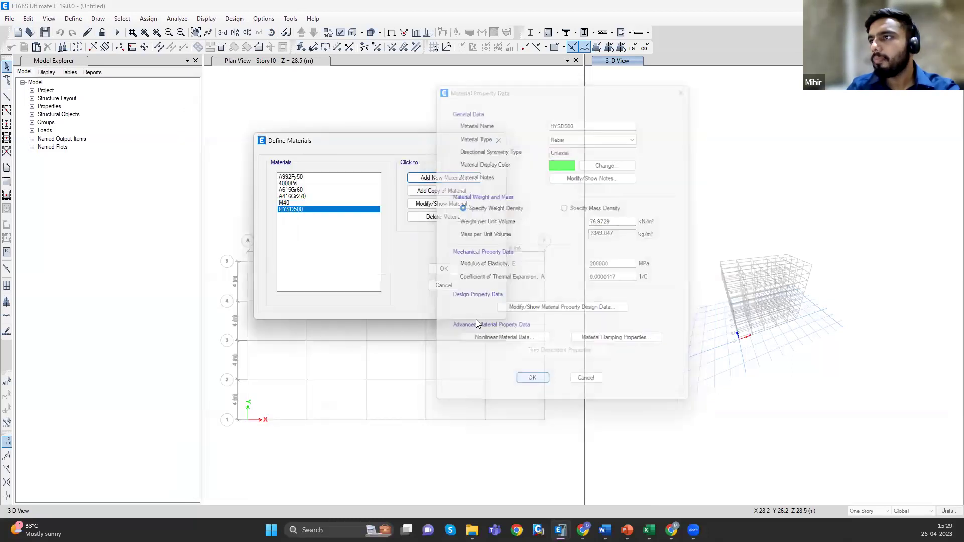
- Open M40's nonlinear data, try Degrading as its hysteresis type, and look through the degrading stiffness parameters
{"action": "left_click", "coordinate": [281, 203]}
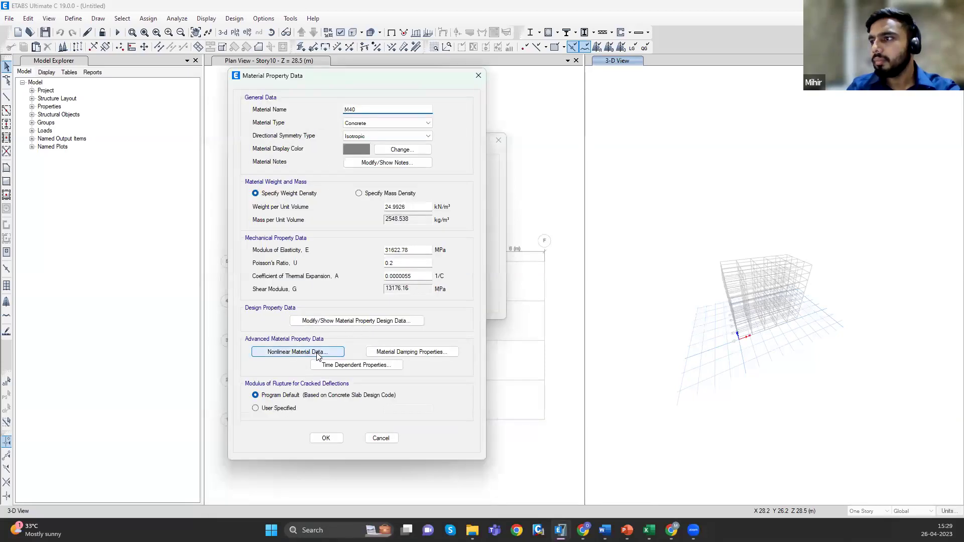
{"action": "left_click", "coordinate": [317, 352]}
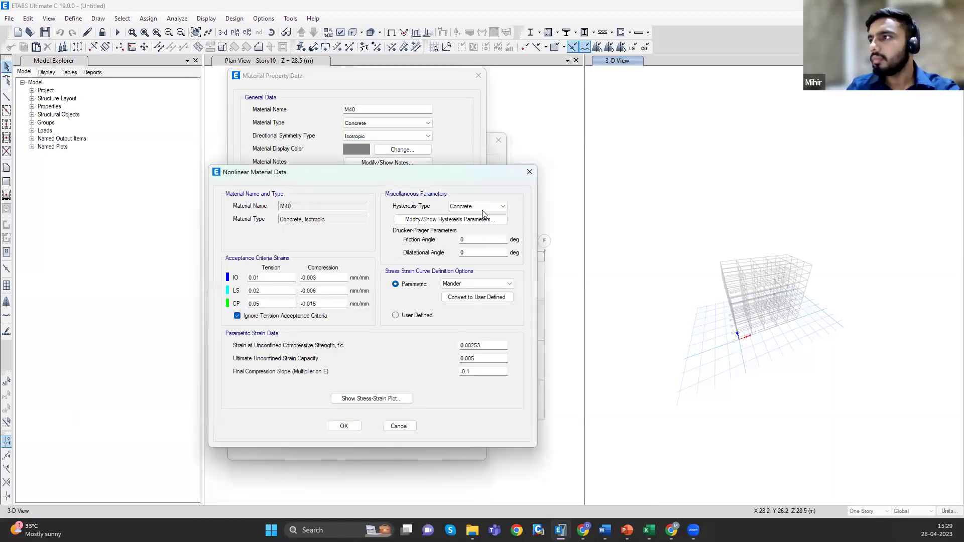
{"action": "left_click", "coordinate": [481, 207]}
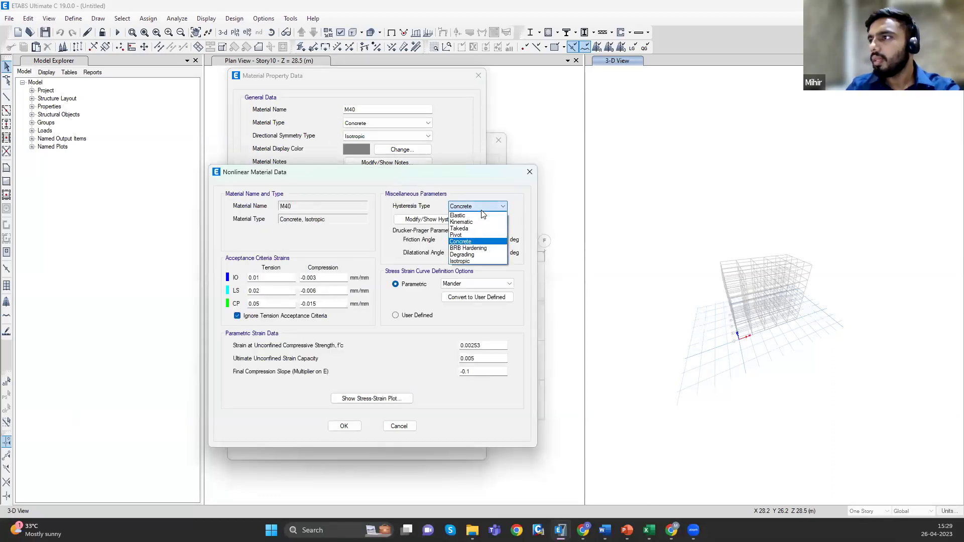
{"action": "left_click", "coordinate": [467, 255]}
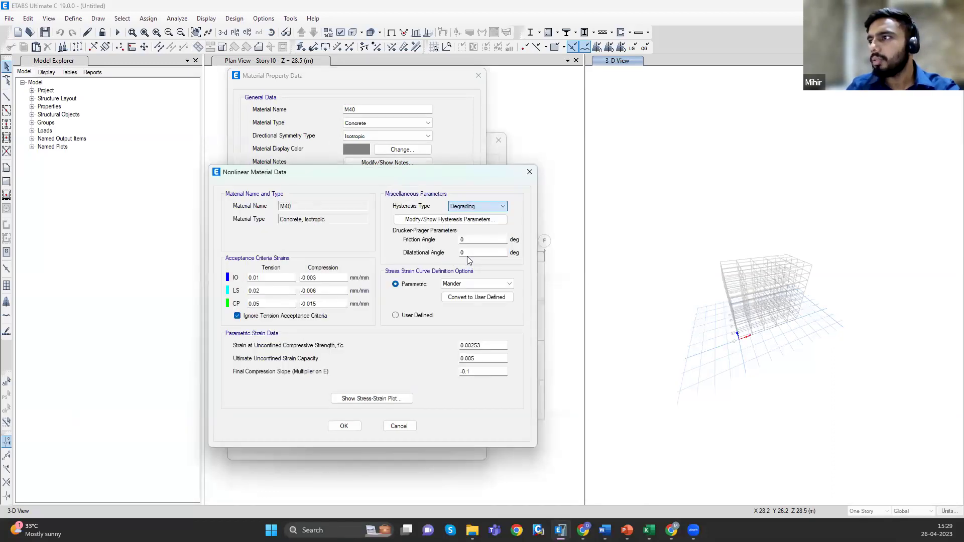
{"action": "left_click", "coordinate": [448, 220]}
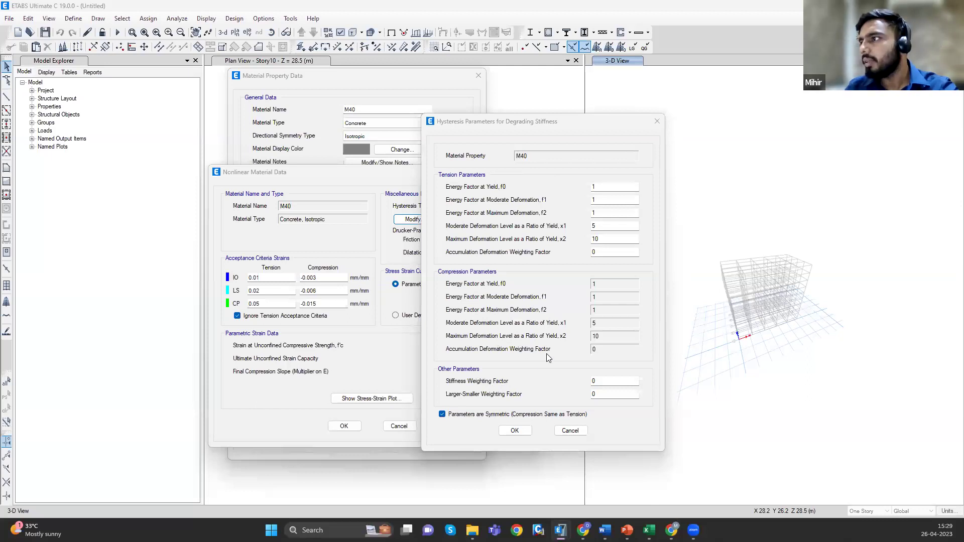
{"action": "left_click", "coordinate": [598, 213]}
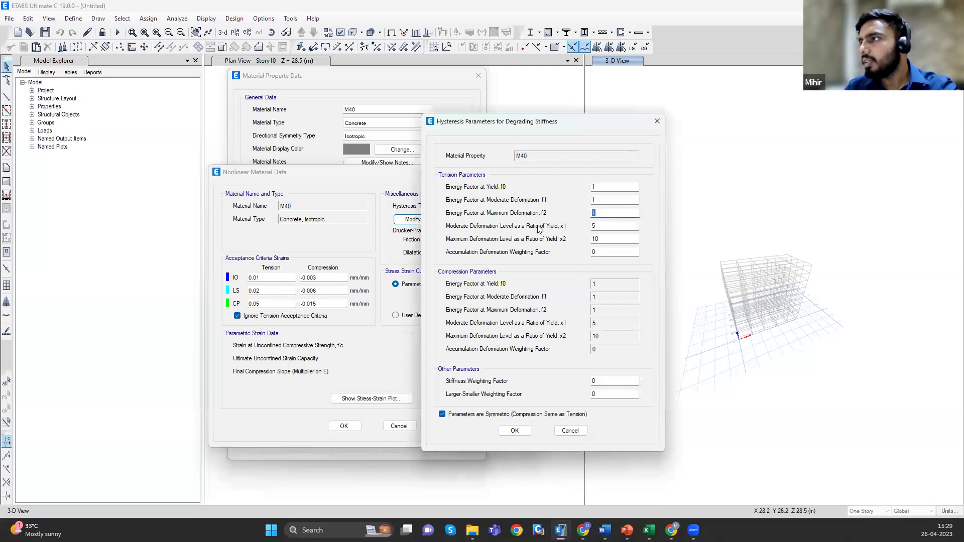
{"action": "left_click", "coordinate": [582, 433]}
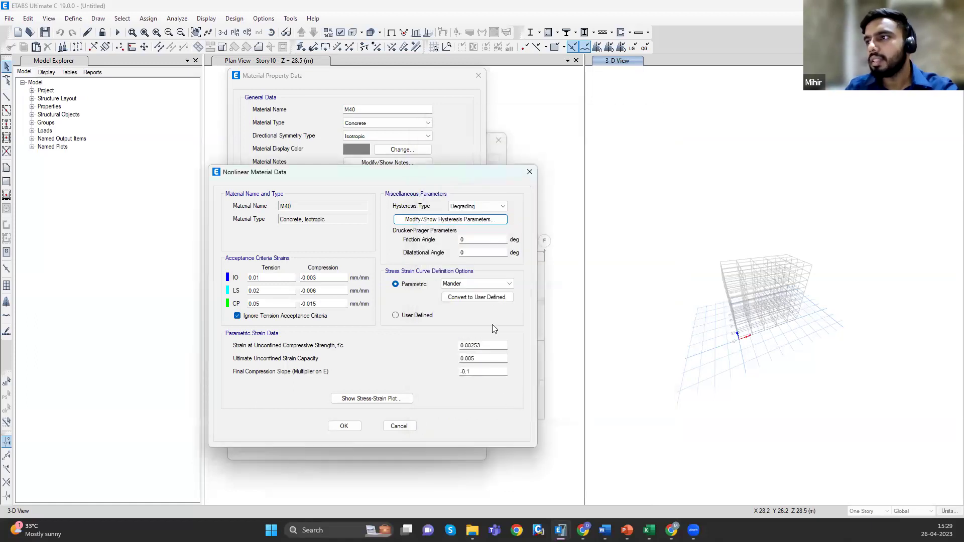
- Try converting M40's Mander stress-strain curve to user defined, review its points and acceptance strains, and discard the nonlinear data changes
{"action": "left_click", "coordinate": [466, 298]}
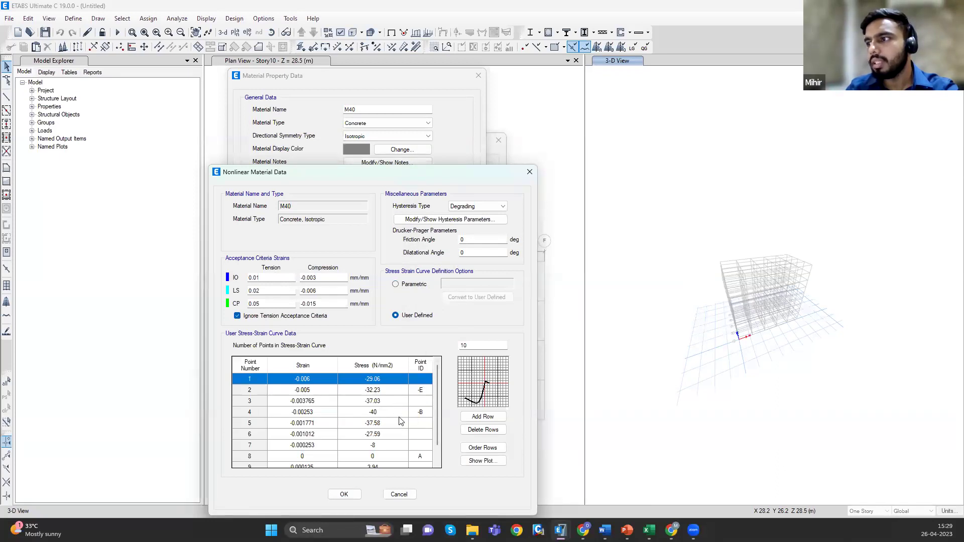
{"action": "scroll", "coordinate": [400, 420], "scroll_direction": "down", "scroll_amount": 1}
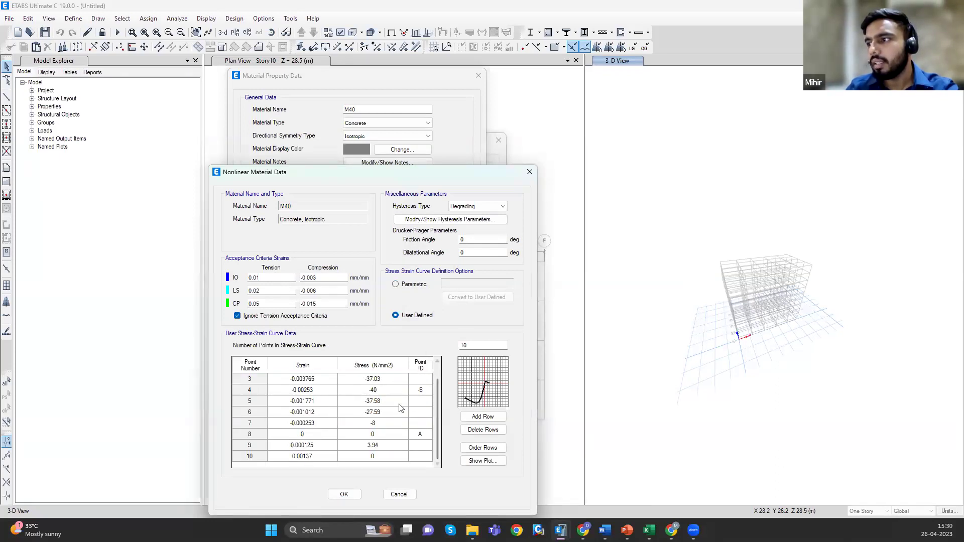
{"action": "scroll", "coordinate": [374, 402], "scroll_direction": "up", "scroll_amount": 1}
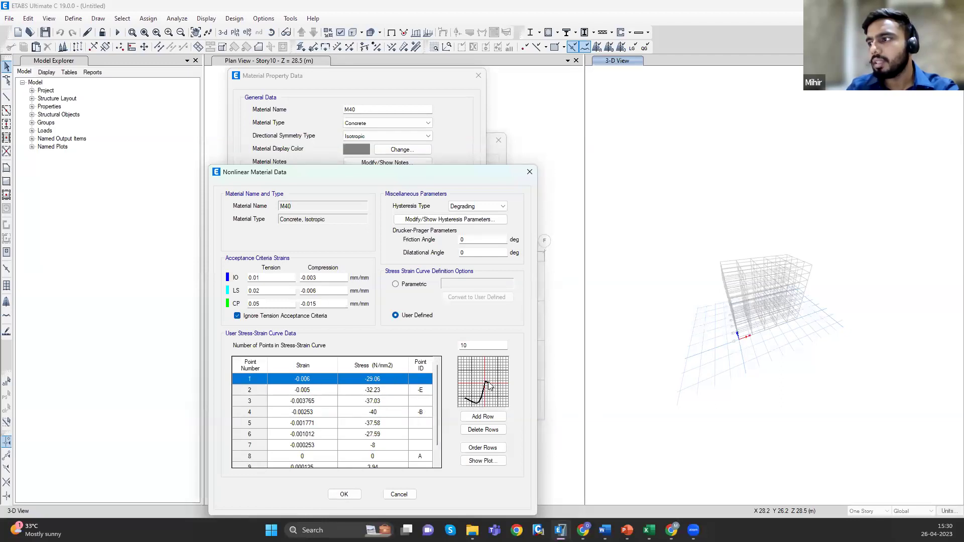
{"action": "scroll", "coordinate": [400, 424], "scroll_direction": "down", "scroll_amount": 1}
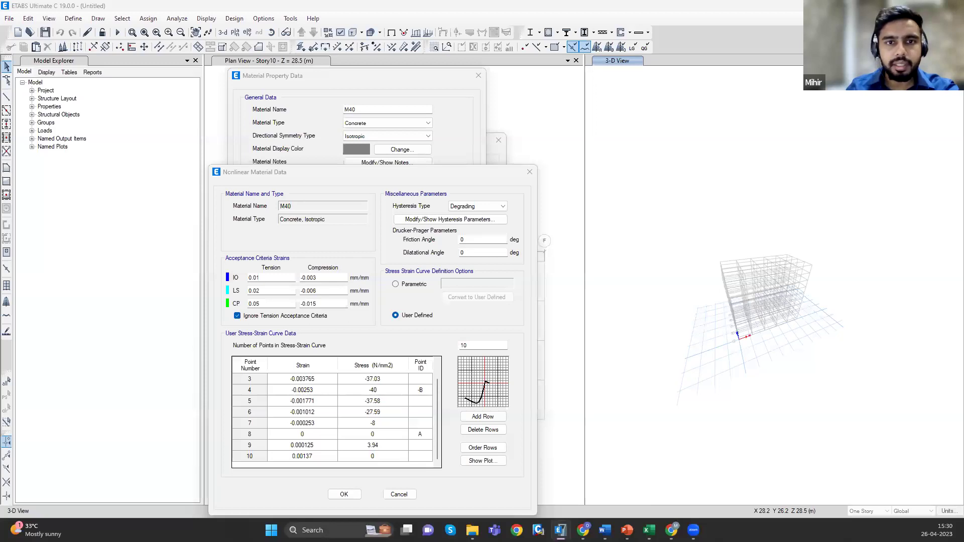
{"action": "left_click", "coordinate": [319, 278]}
{"action": "mouse_move", "coordinate": [317, 291]}
{"action": "left_mouse_down"}
{"action": "mouse_move", "coordinate": [311, 277]}
{"action": "mouse_move", "coordinate": [322, 278]}
{"action": "left_mouse_up"}
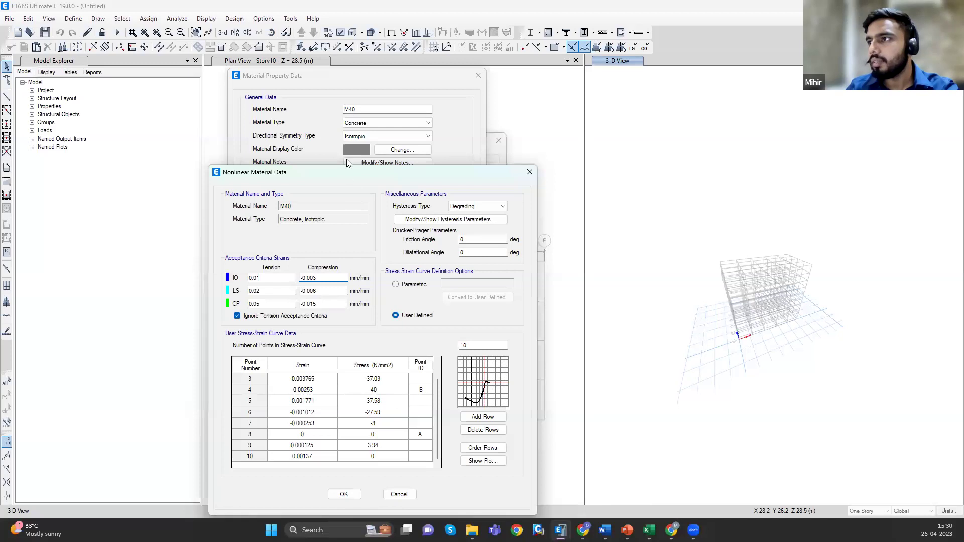
{"action": "left_click_drag", "start_coordinate": [349, 173], "coordinate": [347, 117]}
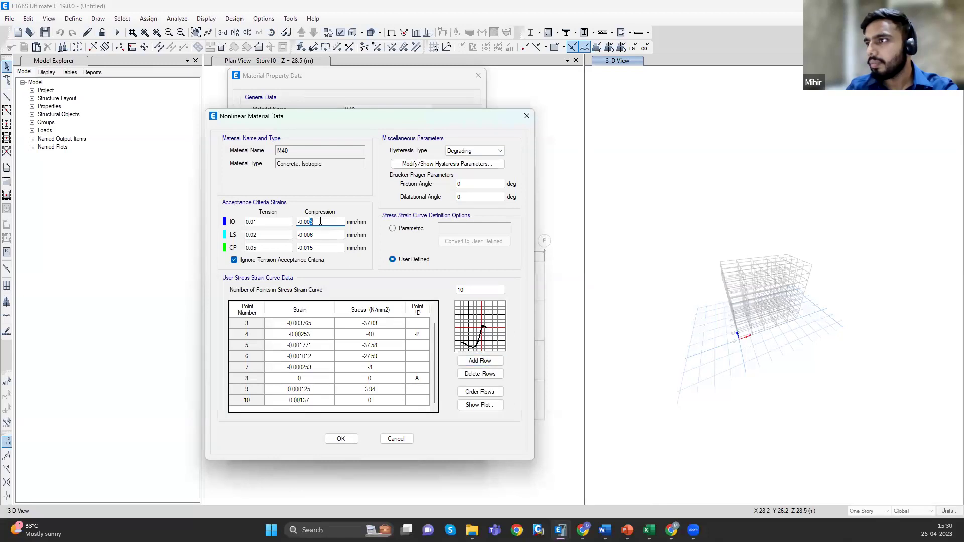
{"action": "left_click", "coordinate": [396, 438]}
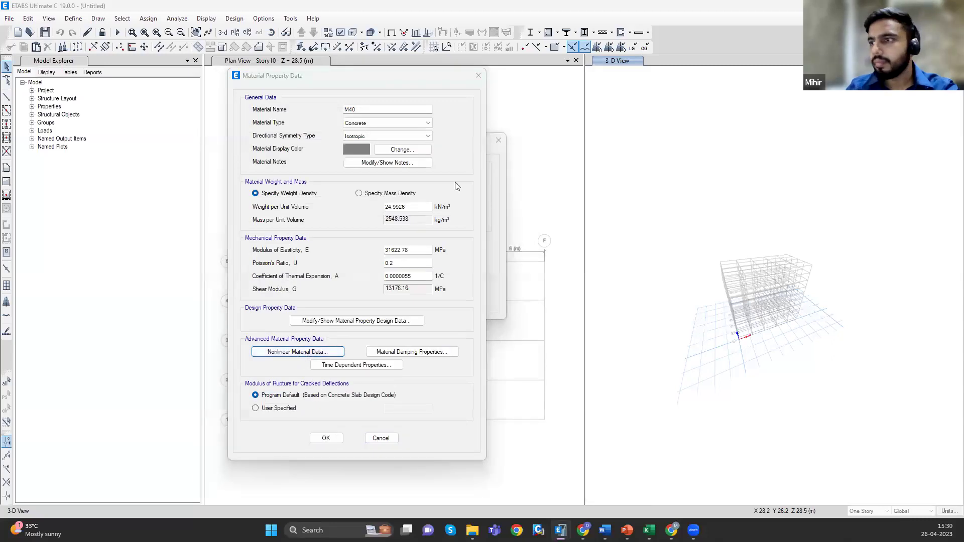
- Reopen M40's nonlinear data and examine where the acceptance criteria fall on its stress-strain plot
{"action": "key", "text": "Return"}
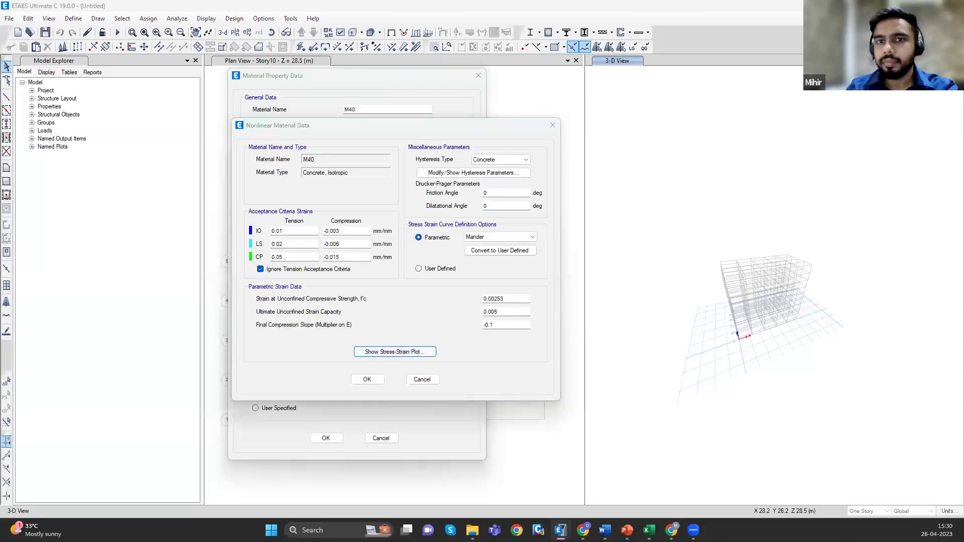
{"action": "key", "text": "Return"}
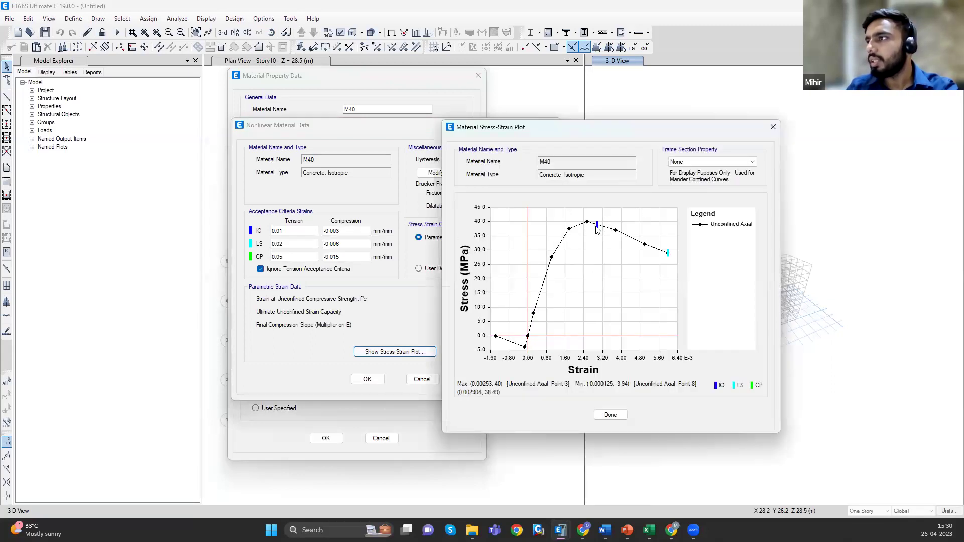
{"action": "mouse_move", "coordinate": [666, 258]}
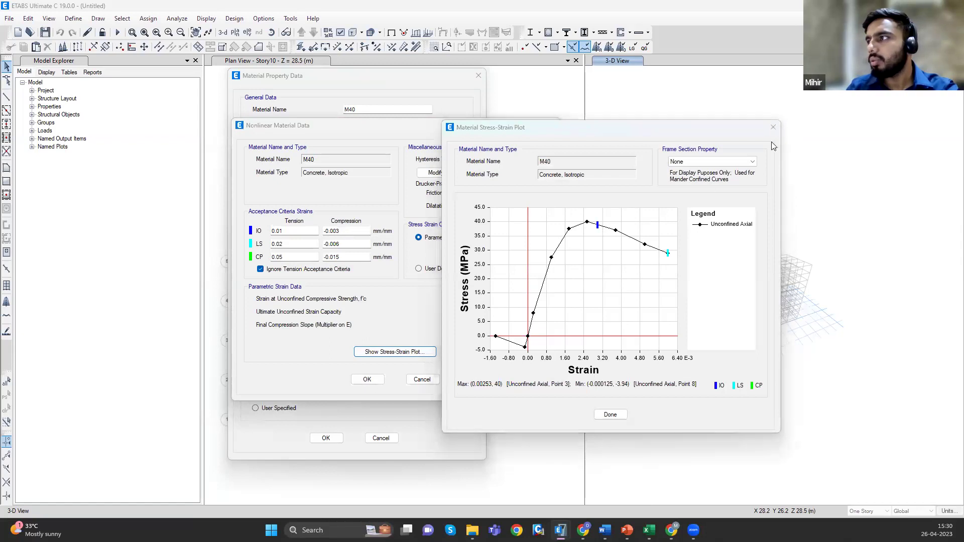
{"action": "key", "text": "Escape"}
- Set M40's compression acceptance strains to -0.0015 for IO, -0.003 for LS and -0.006 for CP
{"action": "left_click", "coordinate": [362, 232]}
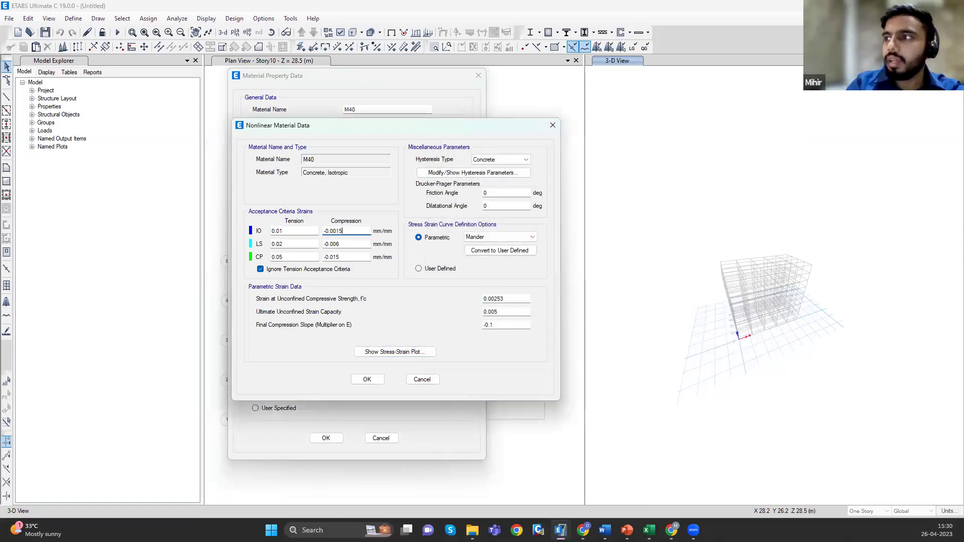
{"action": "left_click", "coordinate": [362, 244]}
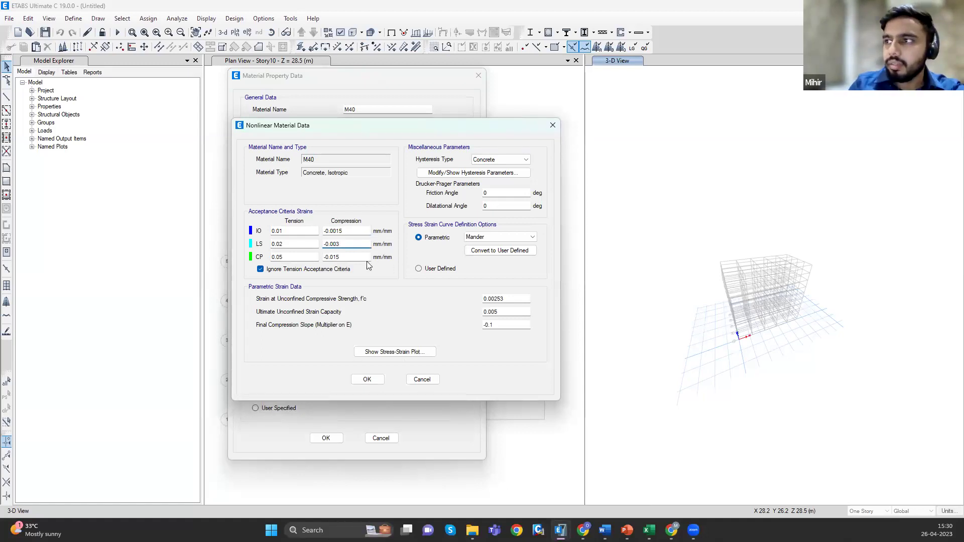
{"action": "left_click", "coordinate": [334, 257]}
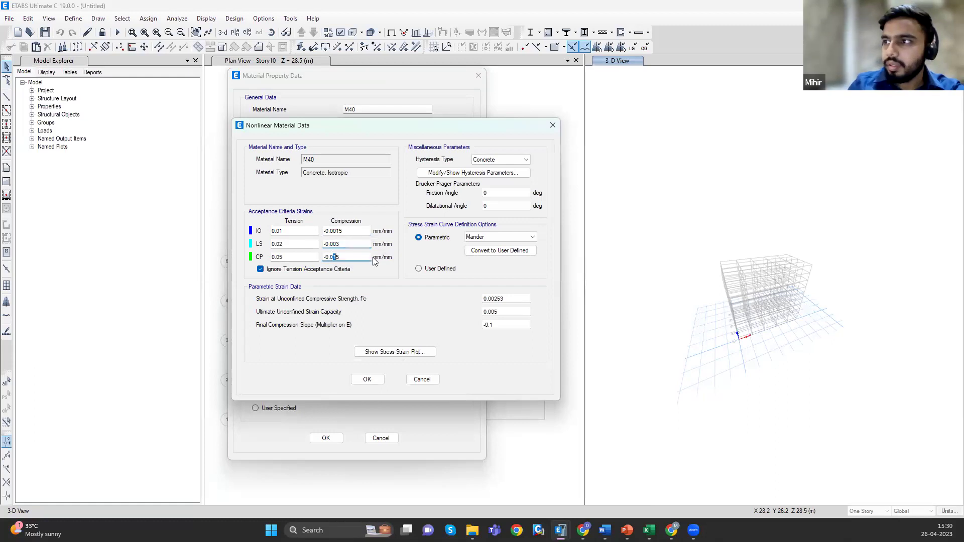
{"action": "key", "text": "BackSpace"}
{"action": "type", "text": "6"}
- Check the acceptance points on M40's stress-strain plot, and accept its nonlinear data and material definition
{"action": "left_click", "coordinate": [380, 353]}
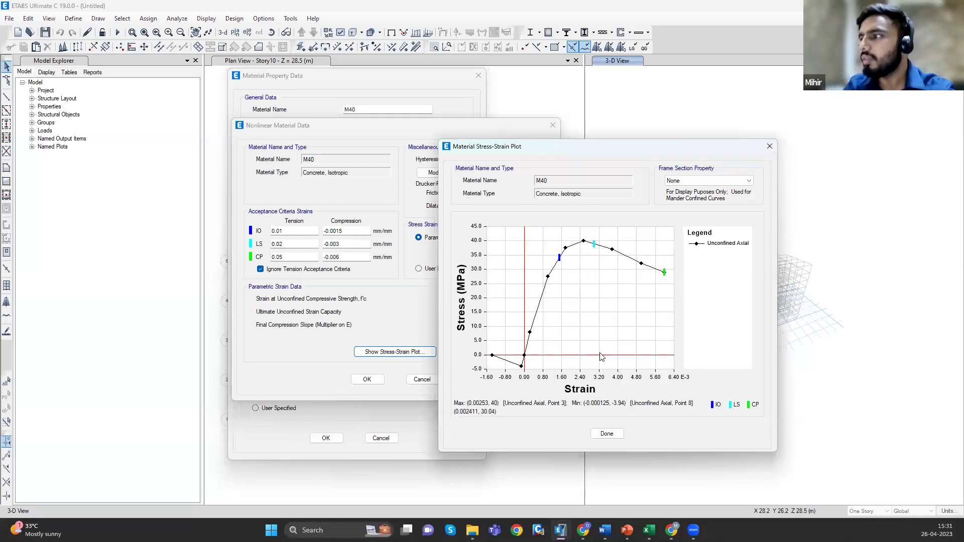
{"action": "left_click", "coordinate": [619, 434]}
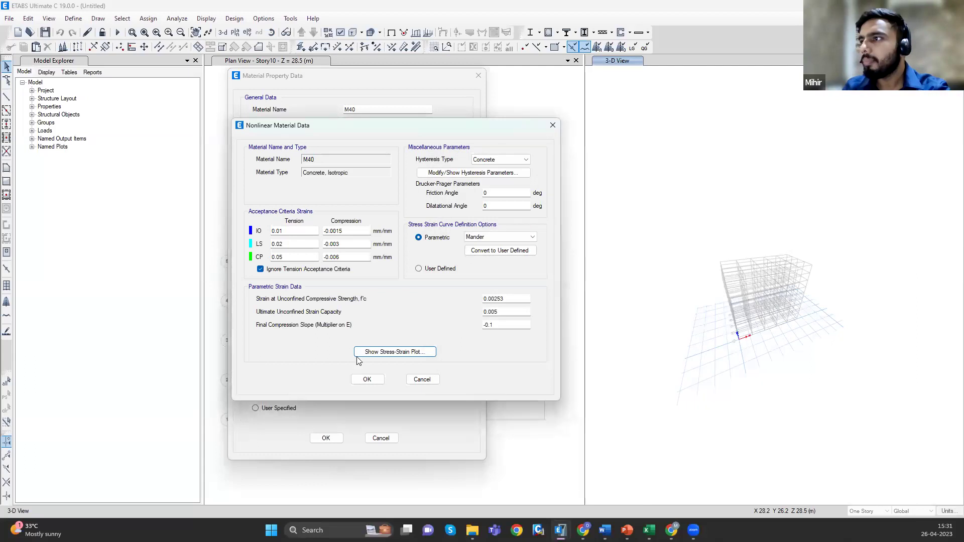
{"action": "left_click", "coordinate": [379, 379]}
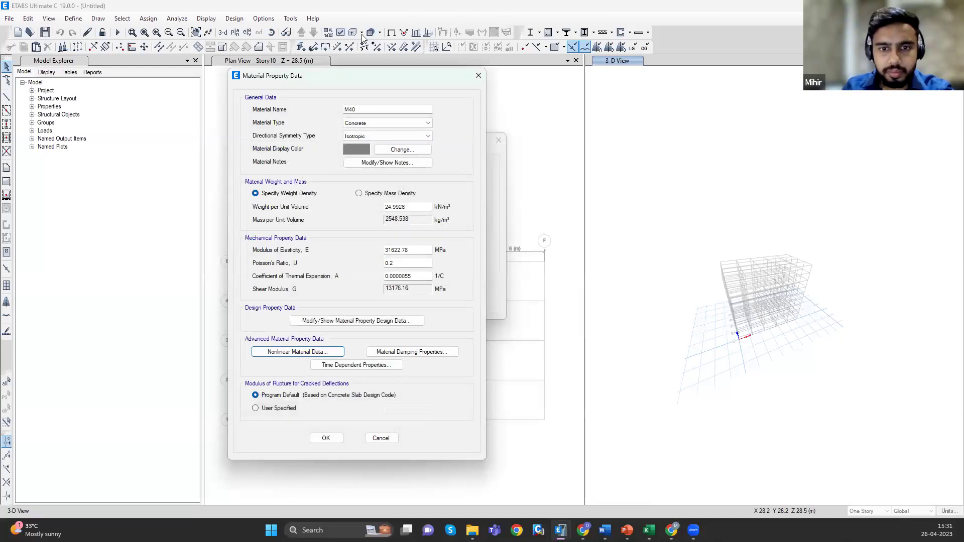
{"action": "left_click", "coordinate": [325, 438]}
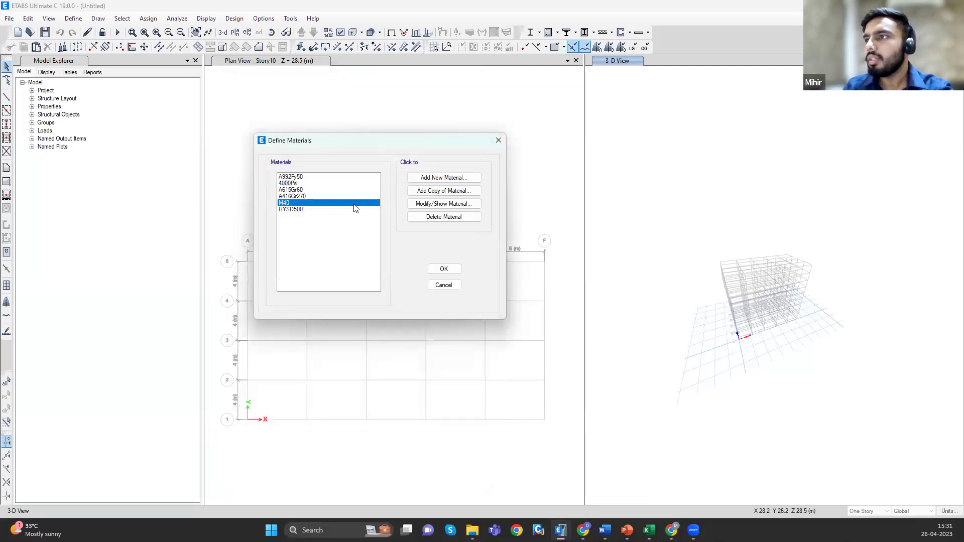
- Add a new material of type Rebar with grade HYSD415
{"action": "left_click", "coordinate": [436, 178]}
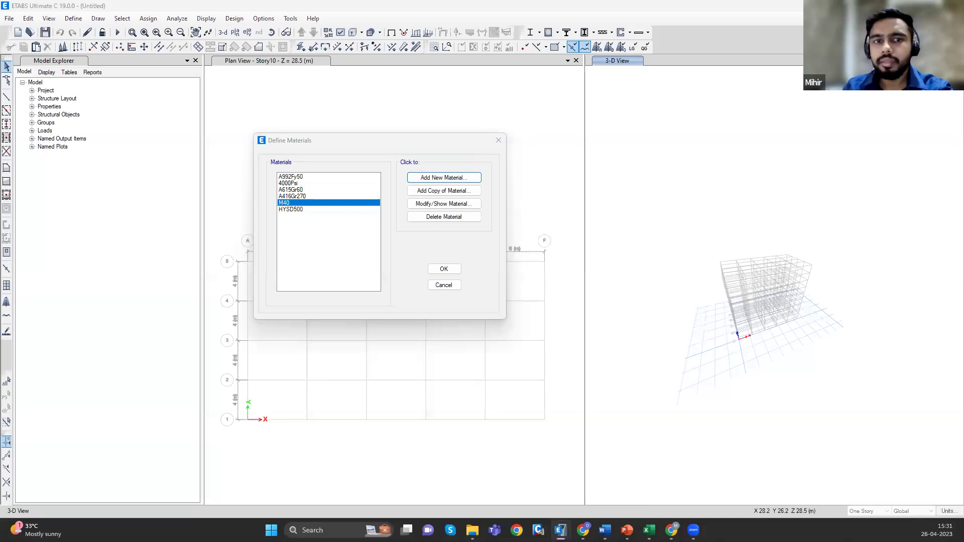
{"action": "left_click", "coordinate": [425, 263]}
{"action": "left_click", "coordinate": [422, 272]}
{"action": "left_click", "coordinate": [417, 276]}
{"action": "left_click", "coordinate": [412, 293]}
{"action": "left_click", "coordinate": [375, 306]}
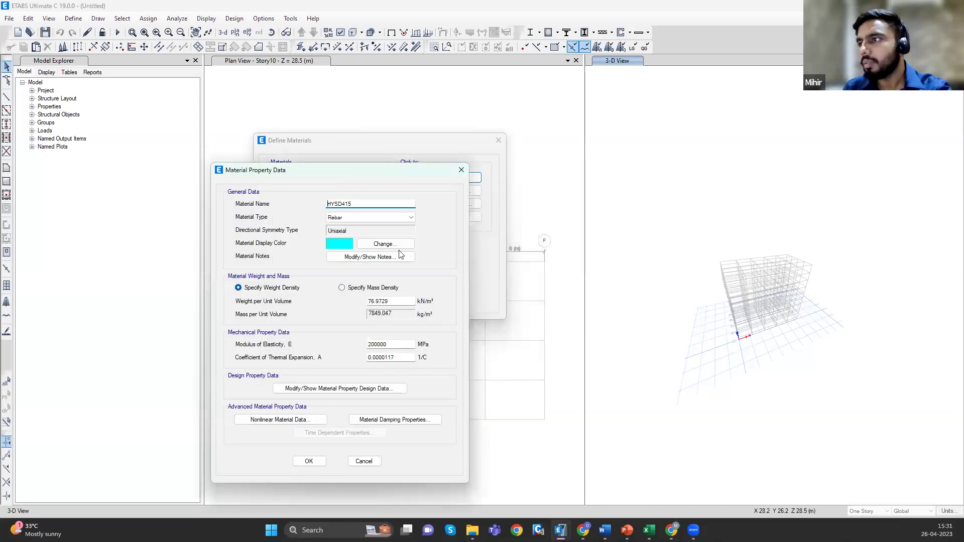
- Review the HYSD415 rebar's nonlinear data, keep its Kinematic hysteresis and Simple parametric curve, and accept the material
{"action": "left_click", "coordinate": [280, 420]}
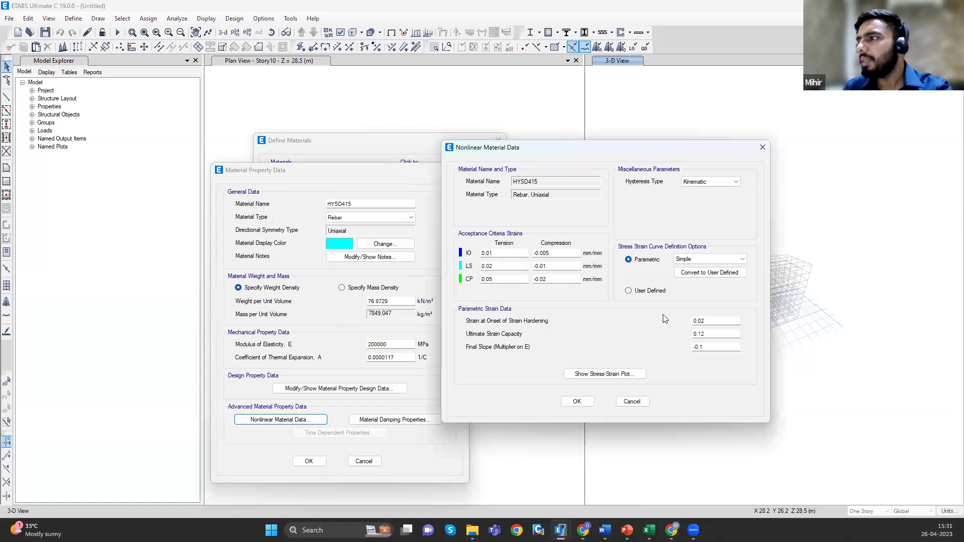
{"action": "left_click", "coordinate": [577, 404]}
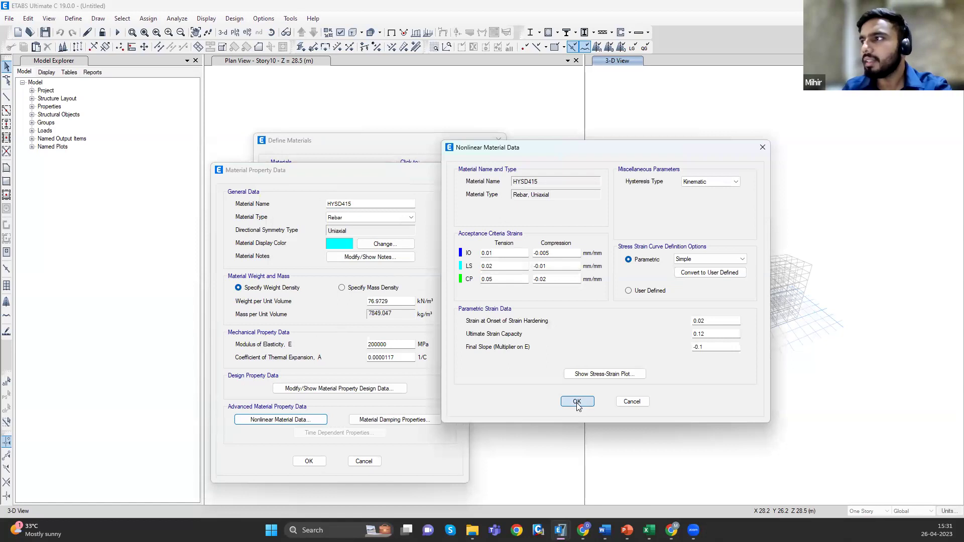
{"action": "left_click", "coordinate": [312, 461]}
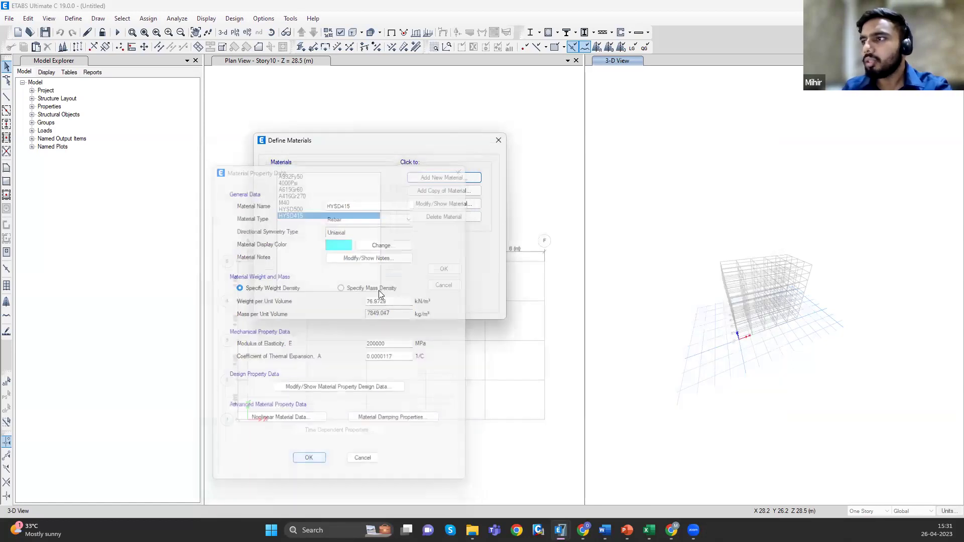
- Recheck the acceptance criteria strains in M40's nonlinear material data, and close the material definitions
{"action": "left_click", "coordinate": [283, 196]}
{"action": "left_click", "coordinate": [285, 203]}
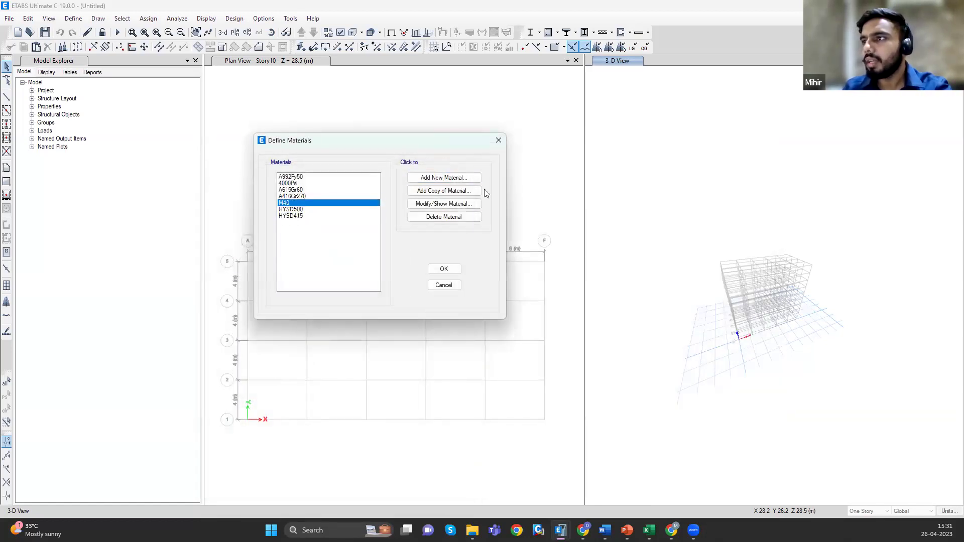
{"action": "left_click", "coordinate": [448, 205]}
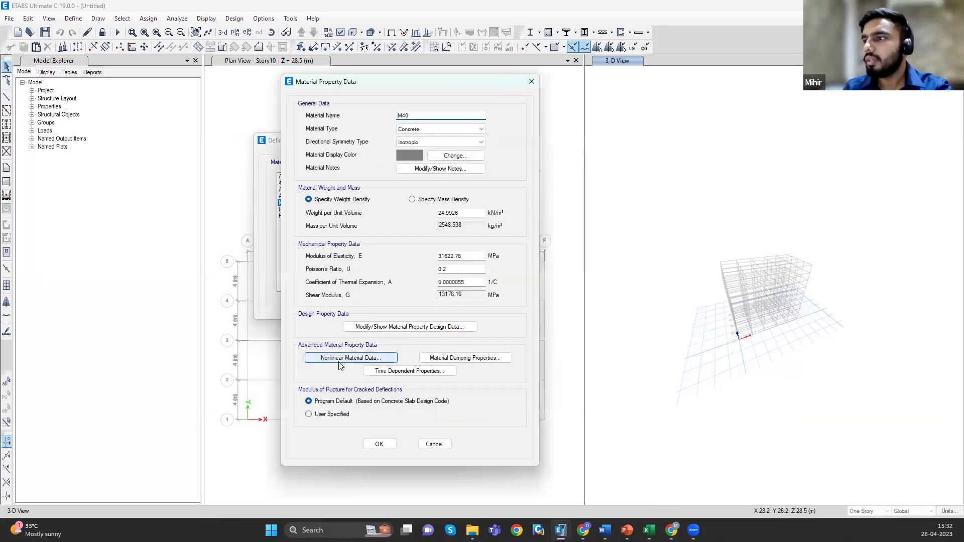
{"action": "left_click", "coordinate": [351, 358]}
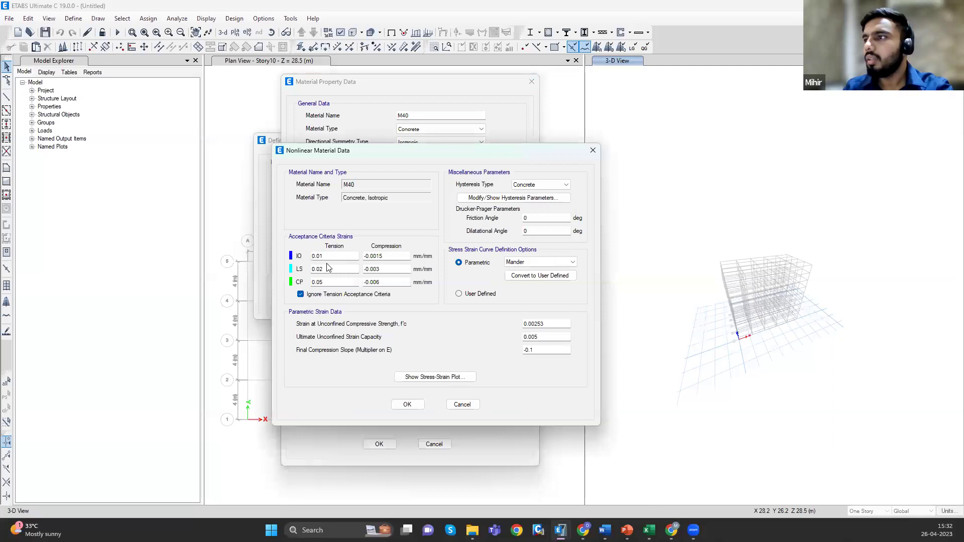
{"action": "left_click", "coordinate": [387, 256]}
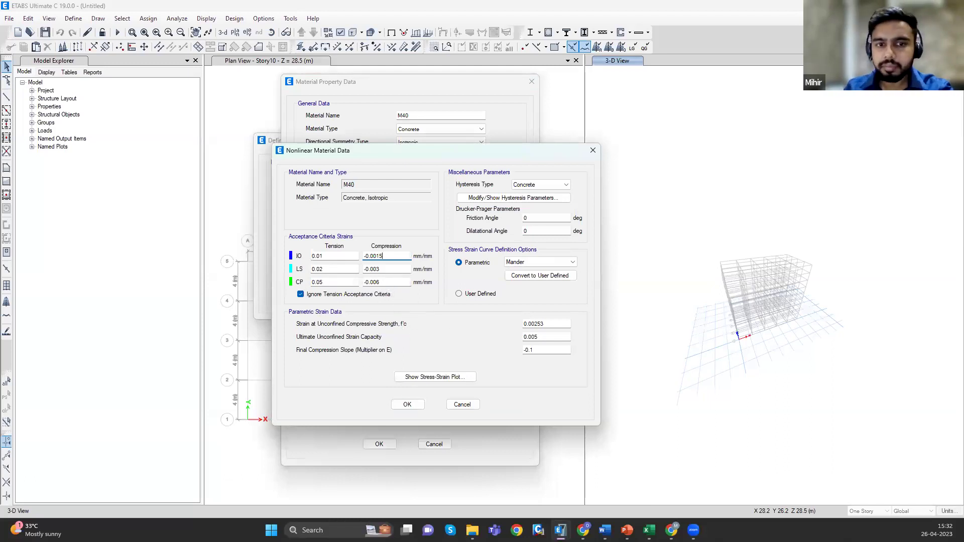
{"action": "left_click", "coordinate": [379, 444]}
{"action": "left_click", "coordinate": [442, 268]}
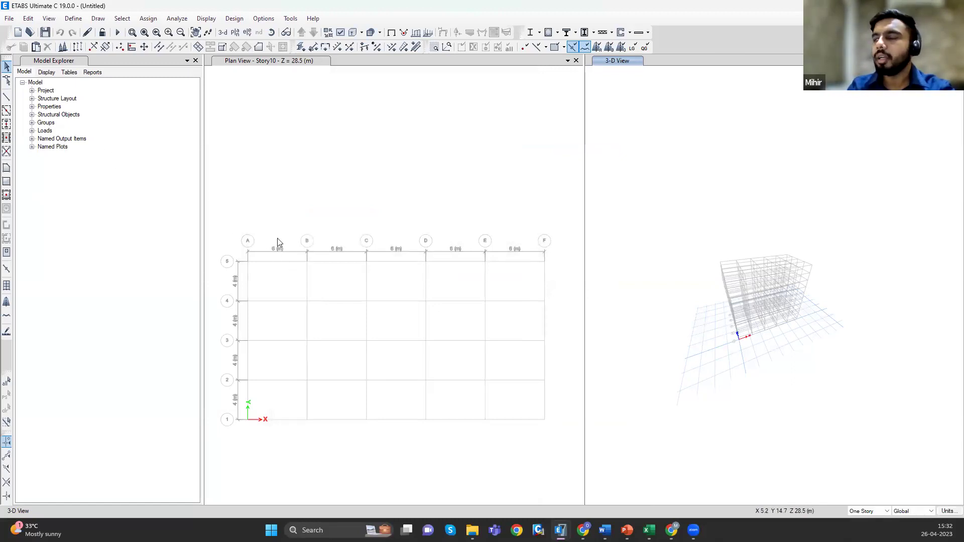
- Delete the frame sections A-LatBm, A-LatCol, ConcBm, ConcCol, SteelBm and SteelCol from the frame properties
{"action": "left_click", "coordinate": [70, 22]}
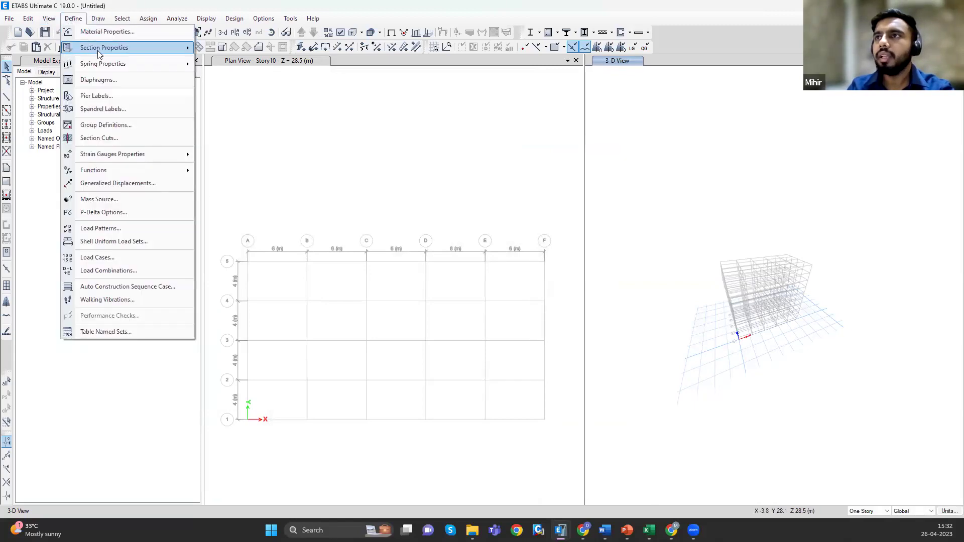
{"action": "mouse_move", "coordinate": [98, 54]}
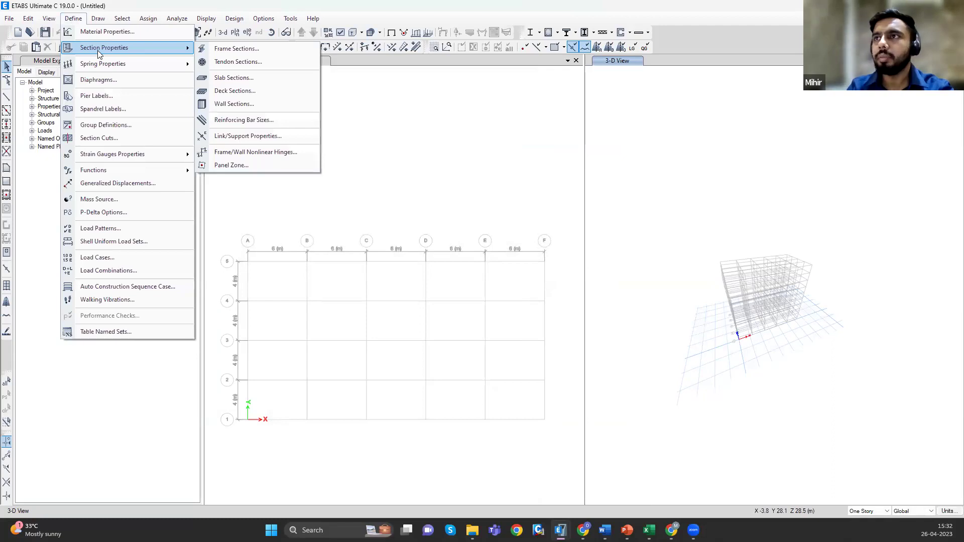
{"action": "left_click", "coordinate": [219, 52]}
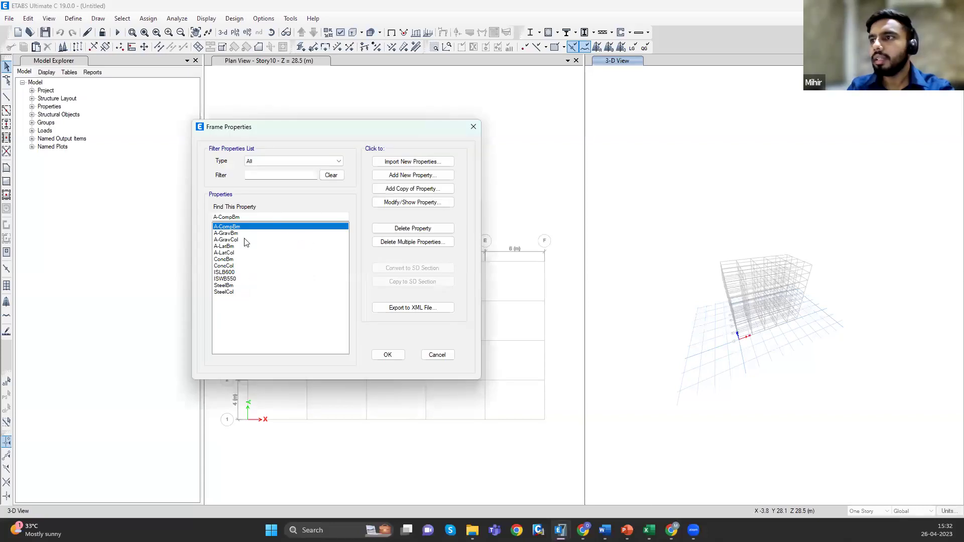
{"action": "left_click", "coordinate": [436, 243]}
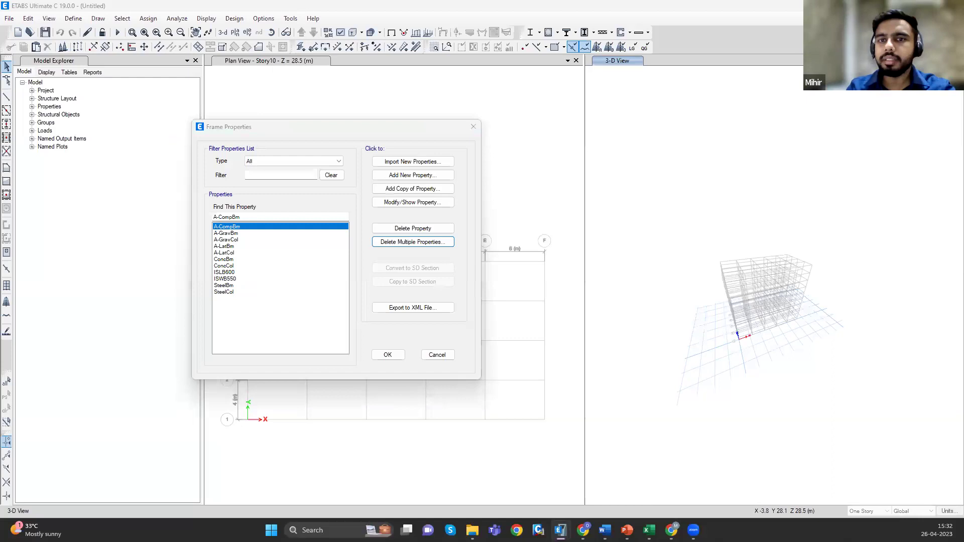
{"action": "left_click", "coordinate": [394, 261]}
{"action": "left_click", "coordinate": [372, 294], "text": "shift"}
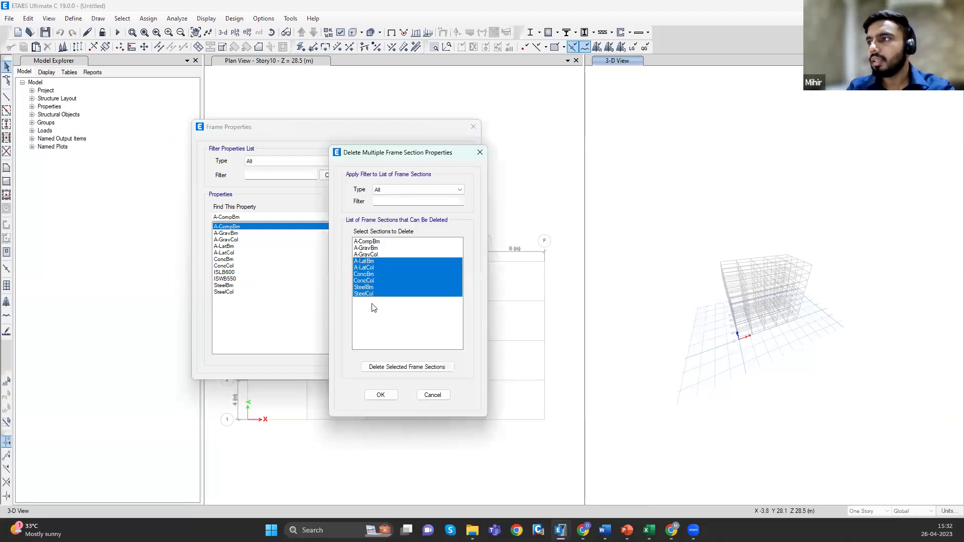
{"action": "left_click", "coordinate": [408, 367]}
{"action": "left_click", "coordinate": [381, 394]}
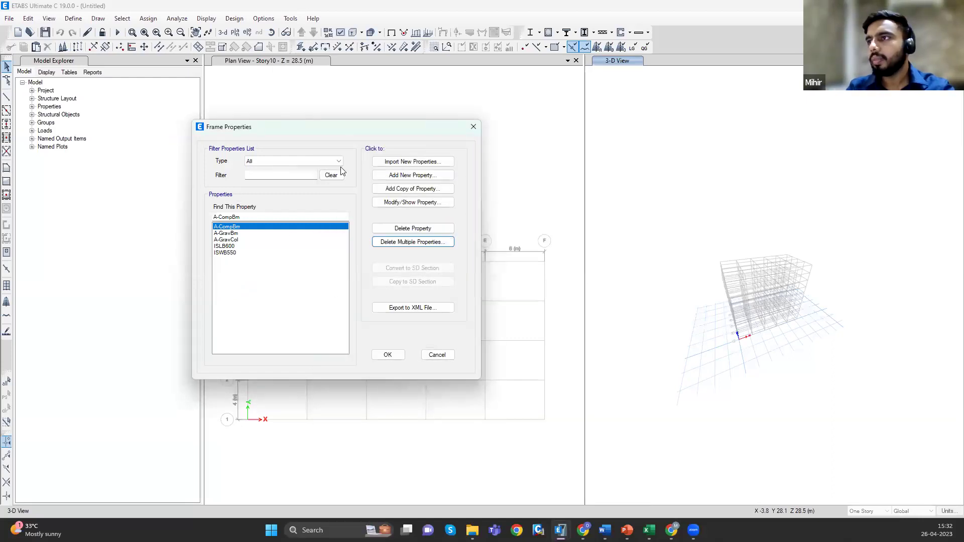
- Add a new Concrete Rectangular frame section named Beam and assign it the M40 material
{"action": "left_click", "coordinate": [403, 176]}
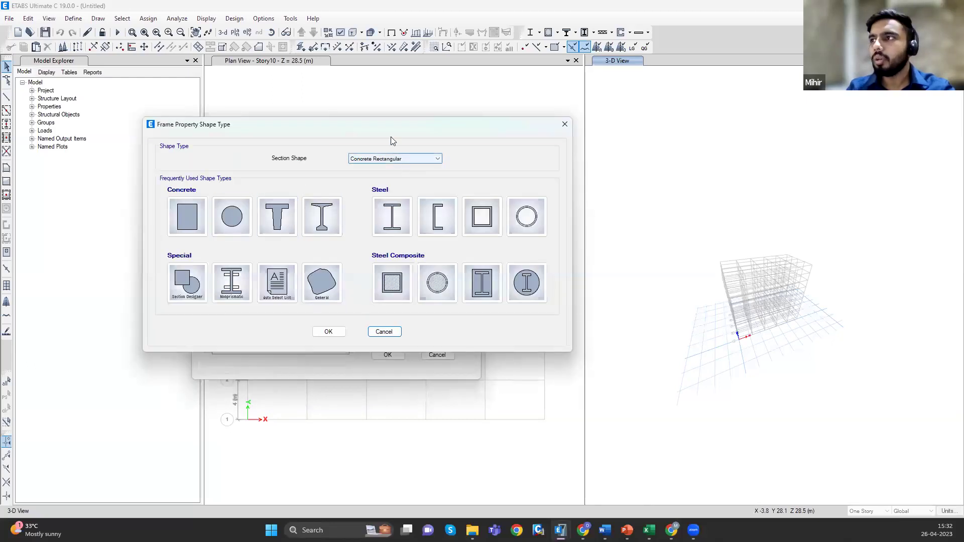
{"action": "left_click_drag", "start_coordinate": [394, 124], "coordinate": [572, 212]}
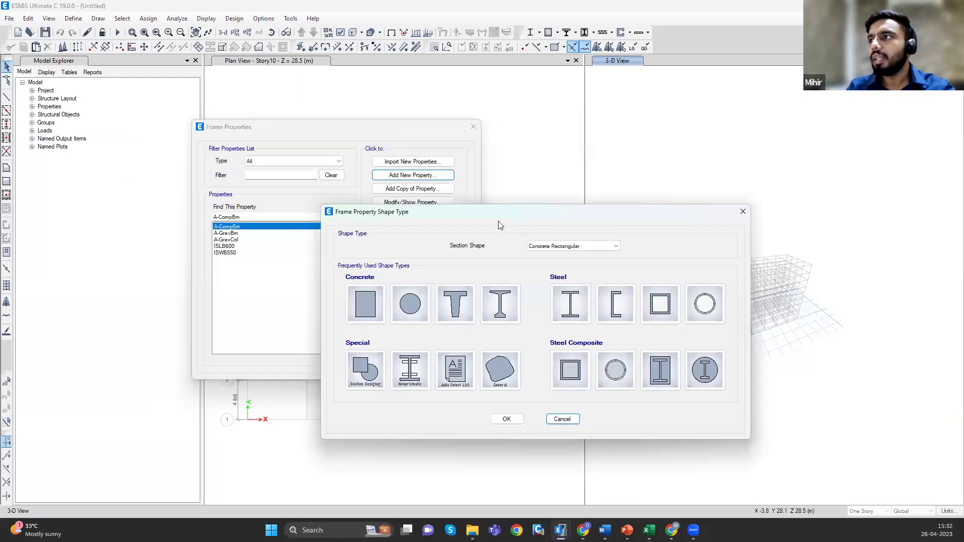
{"action": "left_click", "coordinate": [571, 246]}
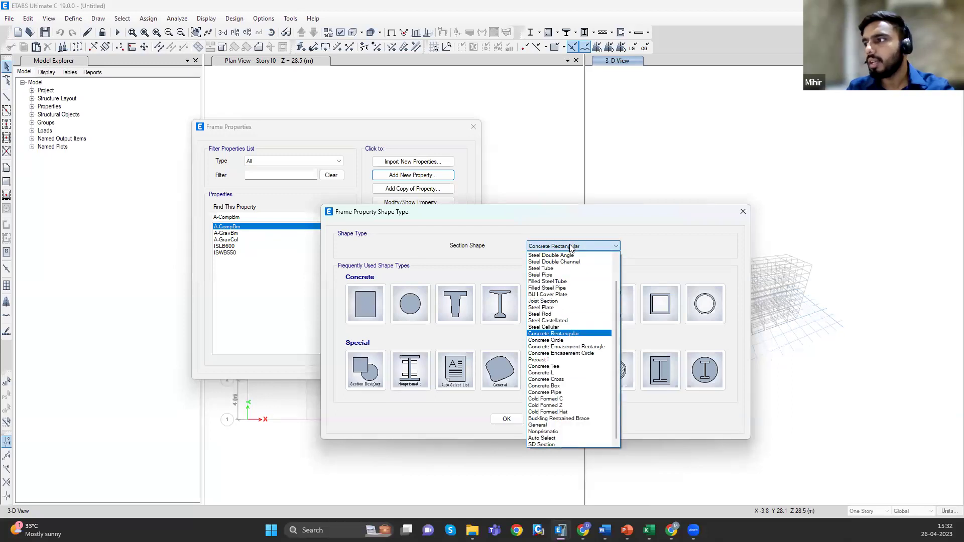
{"action": "left_click", "coordinate": [558, 213]}
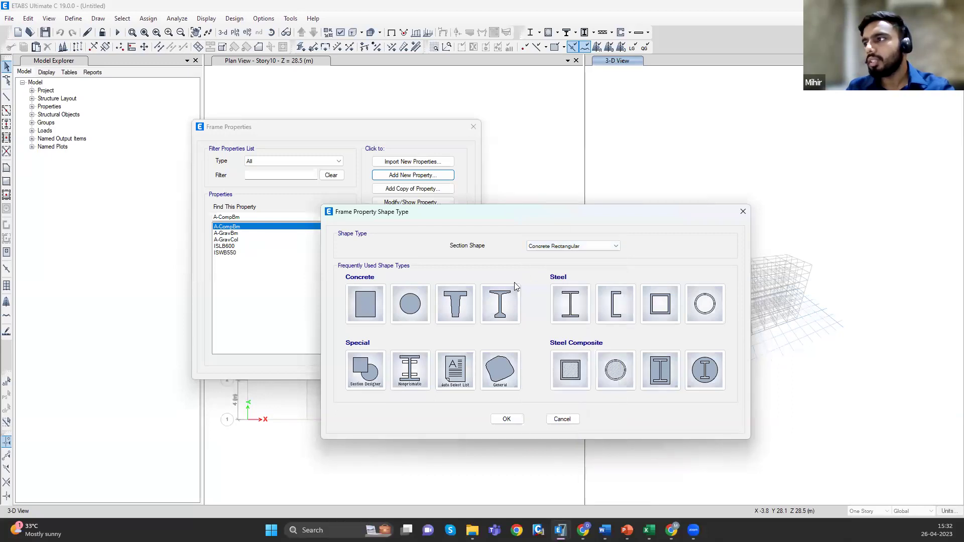
{"action": "left_click", "coordinate": [369, 310]}
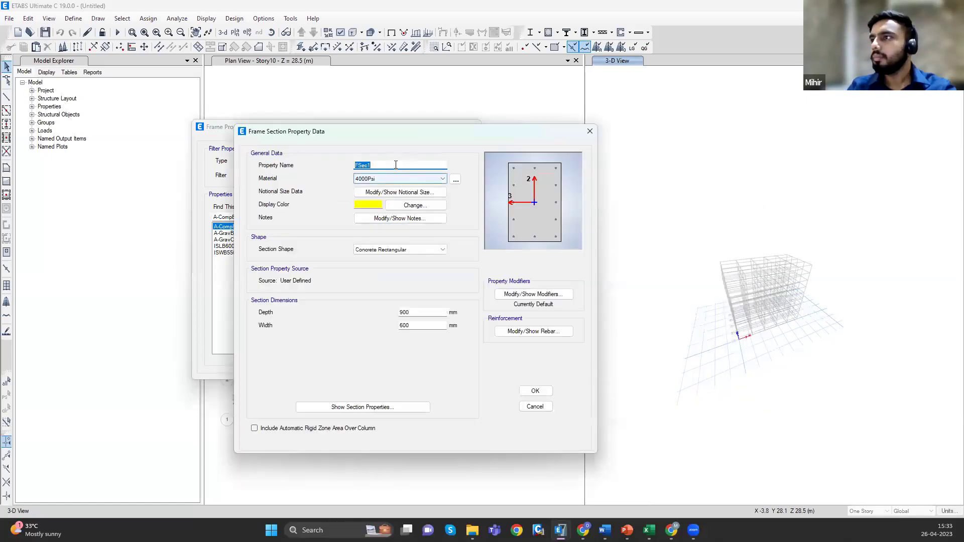
{"action": "type", "text": "Beam"}
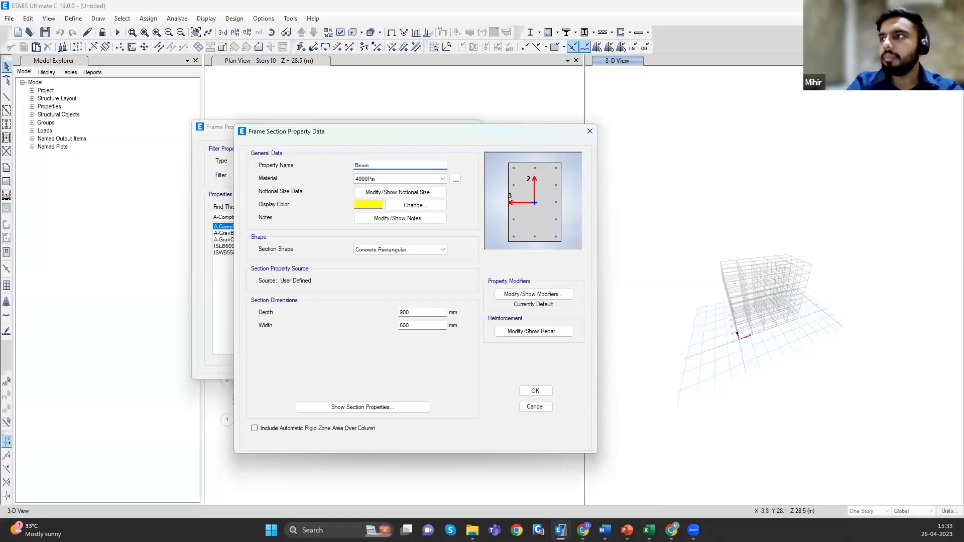
{"action": "left_click", "coordinate": [400, 179]}
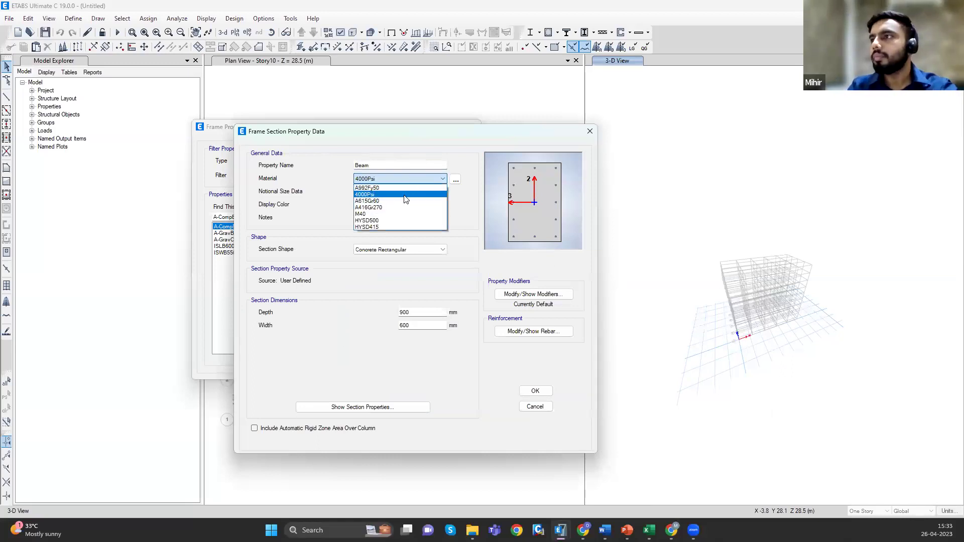
{"action": "left_click", "coordinate": [374, 215]}
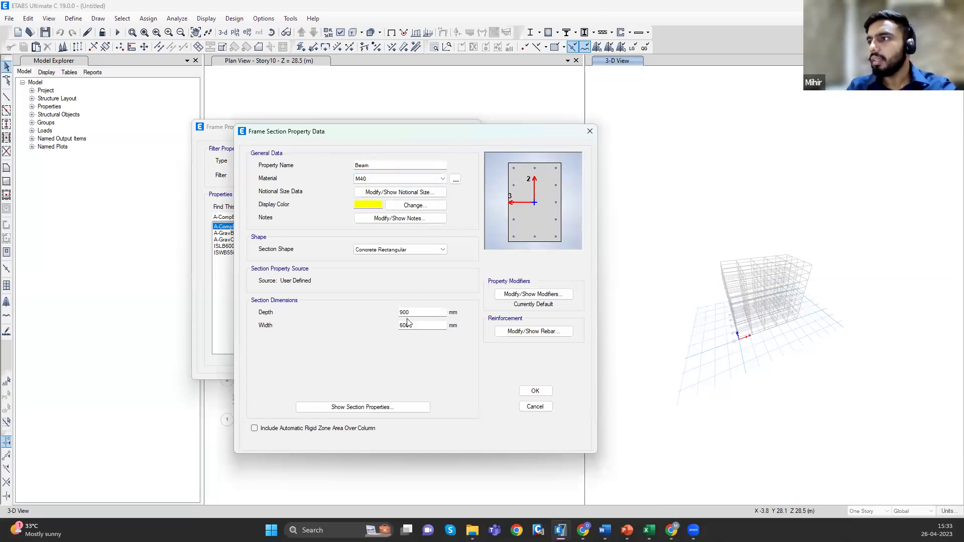
- Set the Beam section's depth to 400 mm and its width to 300 mm
{"action": "left_click_drag", "start_coordinate": [409, 312], "coordinate": [377, 313]}
{"action": "type", "text": "400"}
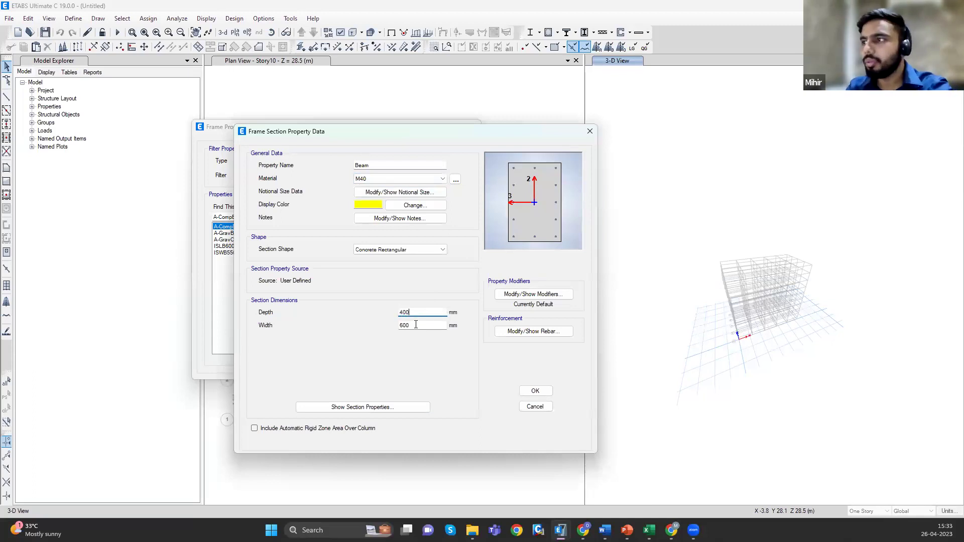
{"action": "double_click", "coordinate": [418, 323]}
{"action": "type", "text": "30"}
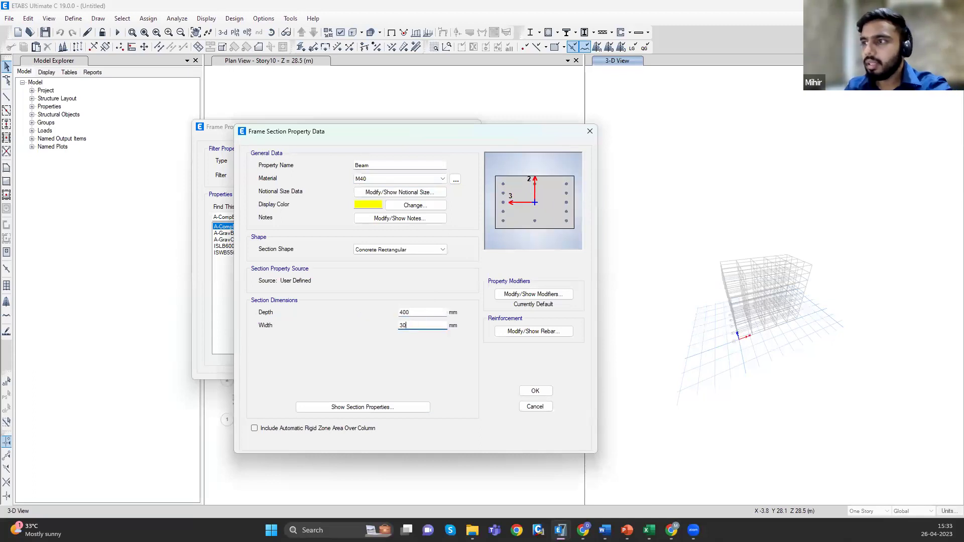
{"action": "type", "text": "0"}
{"action": "left_click", "coordinate": [422, 312]}
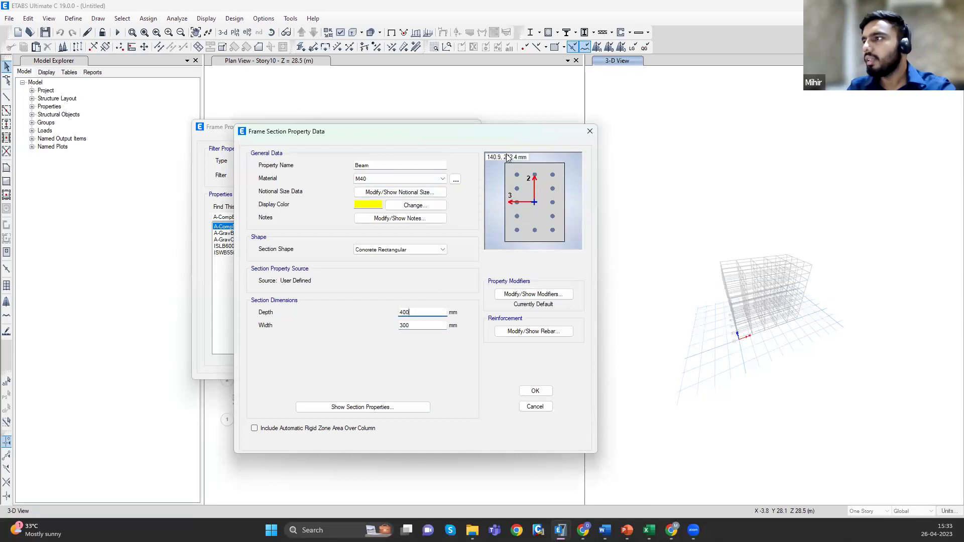
- Set the Beam section's reinforcement to M3 Design Only (Beam), with HYSD500 longitudinal bars and HYSD415 confinement ties
{"action": "left_click", "coordinate": [525, 334]}
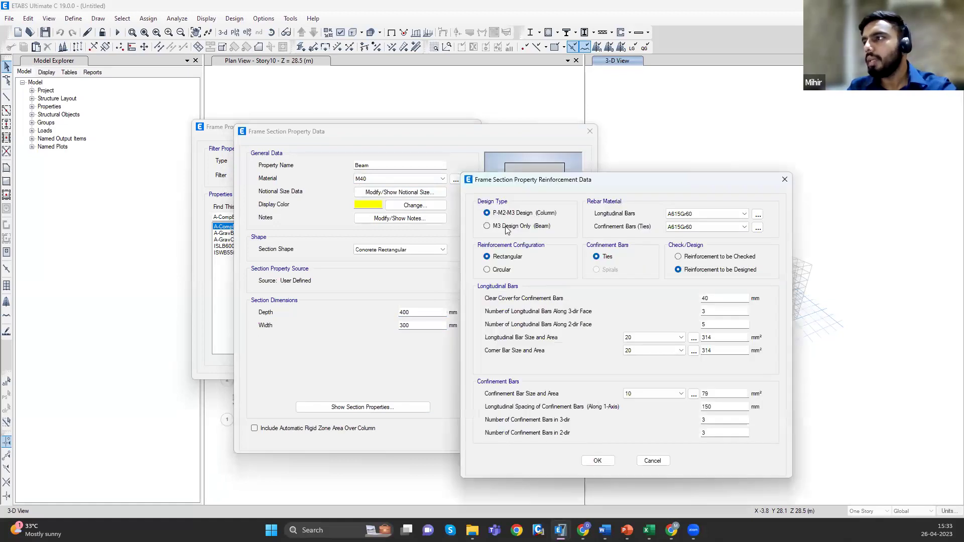
{"action": "left_click", "coordinate": [511, 228]}
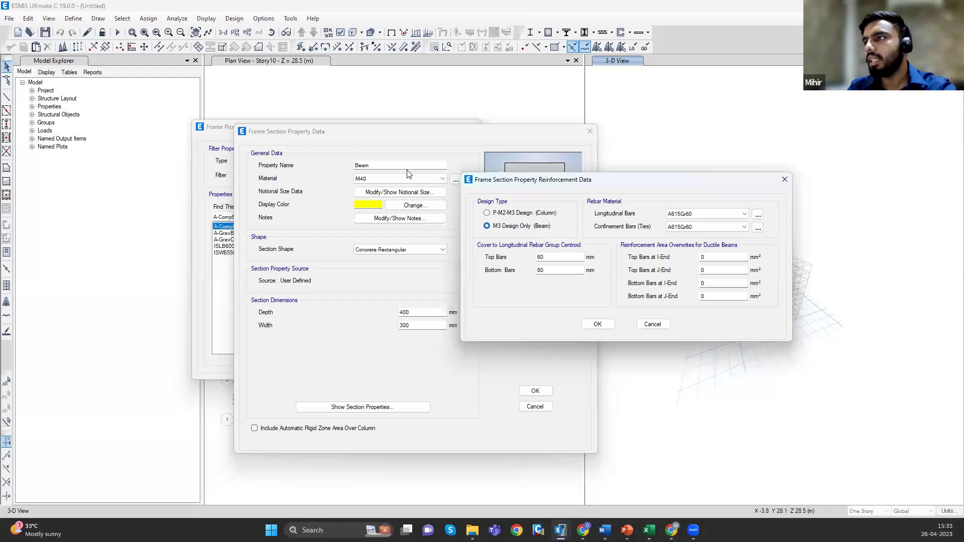
{"action": "left_click_drag", "start_coordinate": [588, 178], "coordinate": [566, 155]}
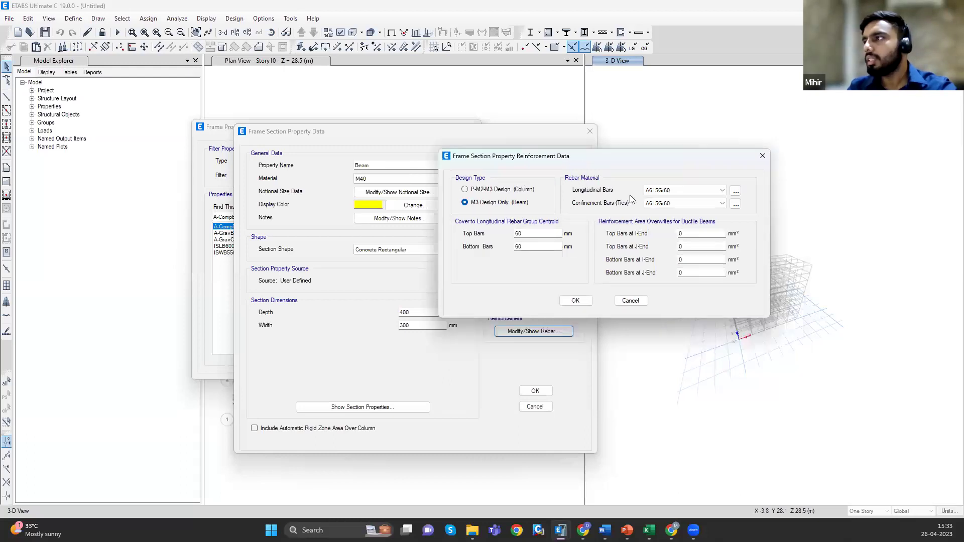
{"action": "left_click", "coordinate": [662, 191]}
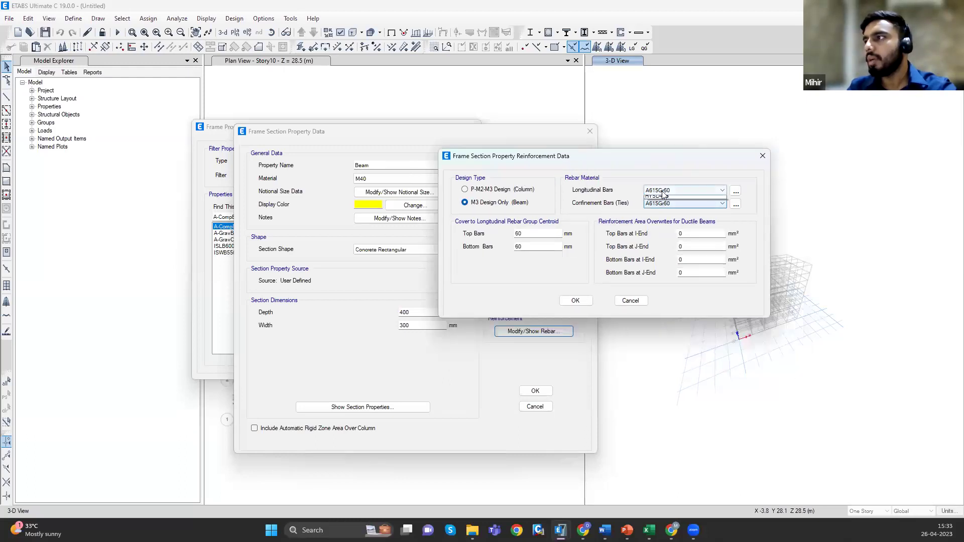
{"action": "left_click", "coordinate": [665, 207]}
{"action": "left_click", "coordinate": [667, 203]}
{"action": "left_click", "coordinate": [668, 226]}
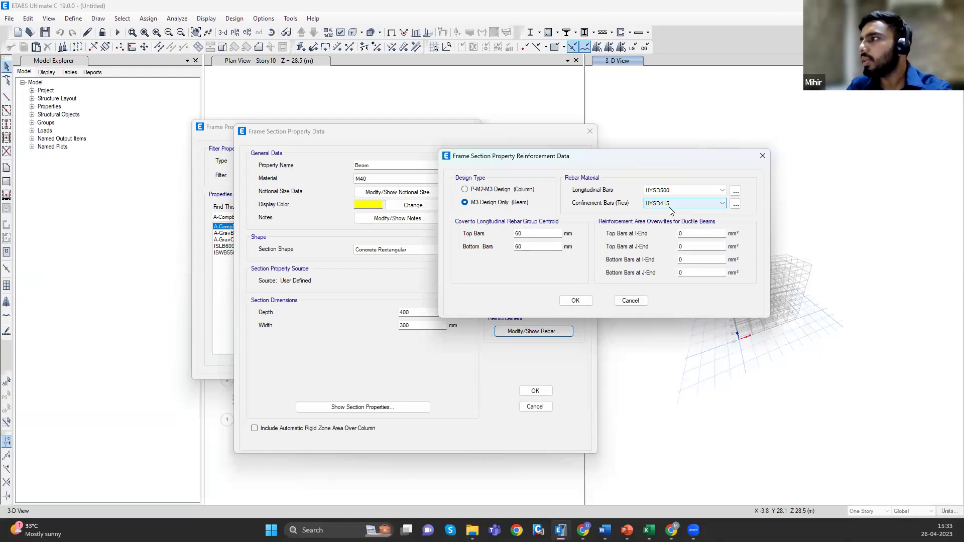
- Set the cover to the longitudinal rebar group centroid to 40 mm for top and bottom bars, and accept the reinforcement data
{"action": "left_click", "coordinate": [534, 238]}
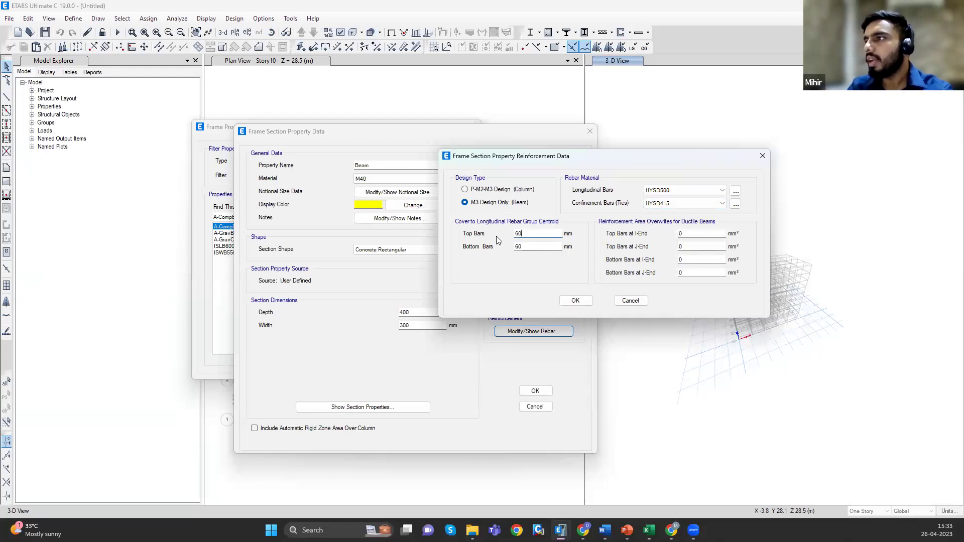
{"action": "type", "text": "40"}
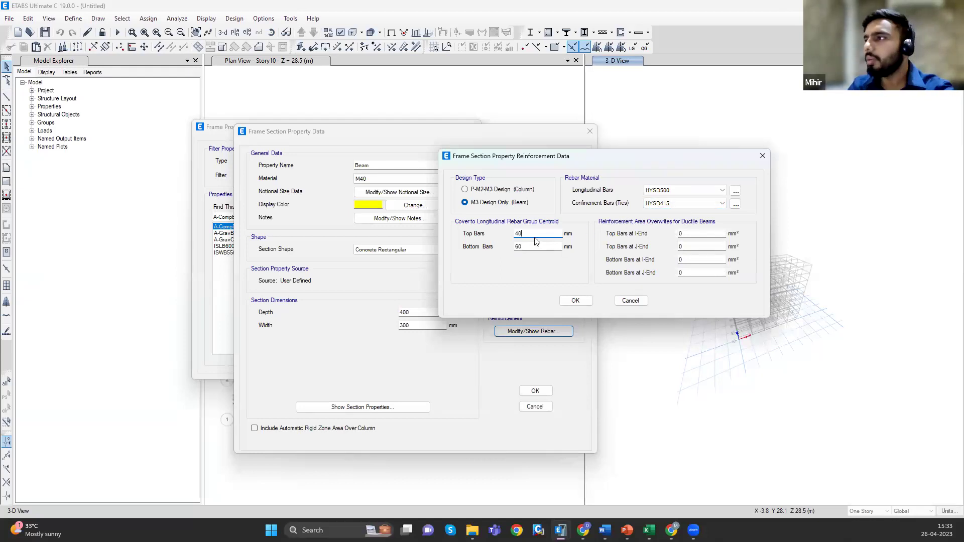
{"action": "key", "text": "Tab"}
{"action": "type", "text": "40"}
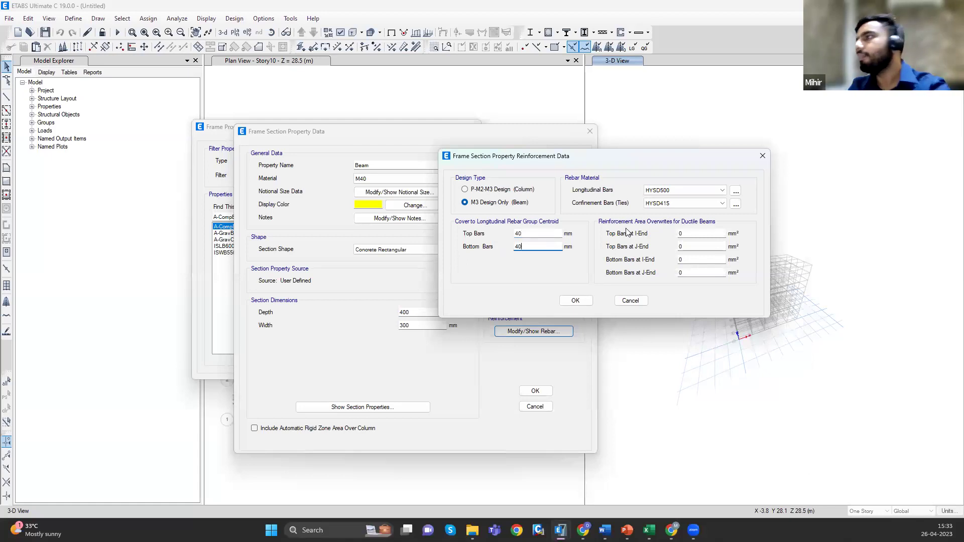
{"action": "left_click", "coordinate": [576, 300]}
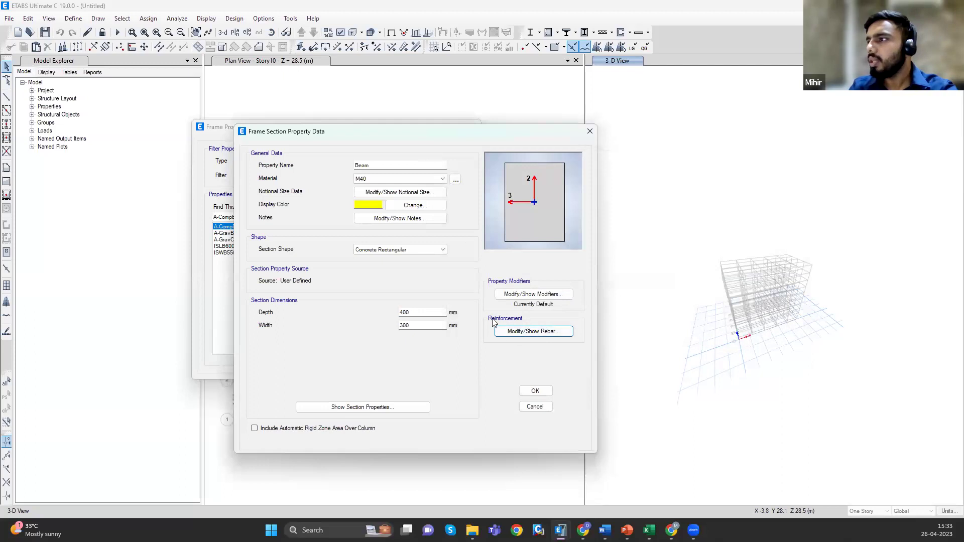
- Set the Beam section's stiffness modifier for moment of inertia about the 3 axis to 0.3 and accept the modifiers
{"action": "left_click", "coordinate": [520, 300]}
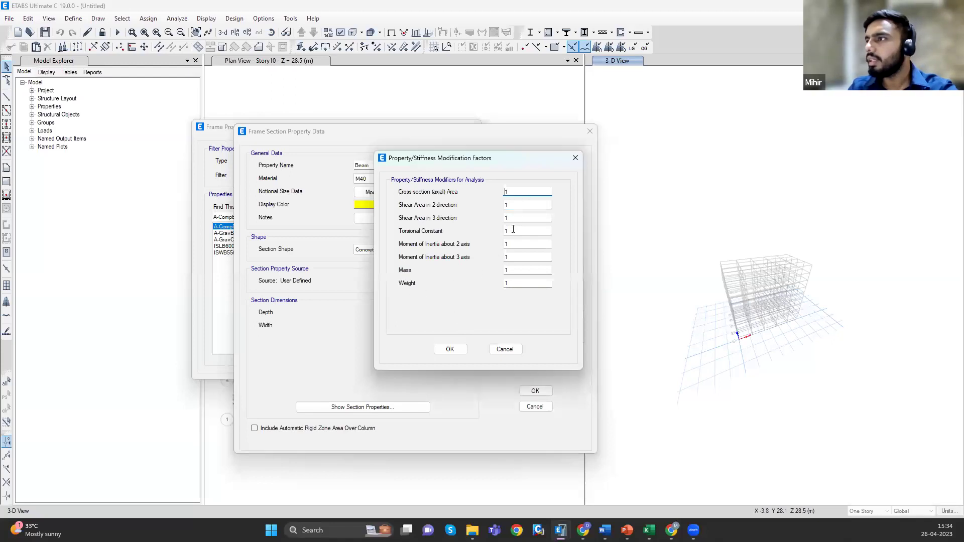
{"action": "double_click", "coordinate": [513, 257]}
{"action": "type", "text": ".3"}
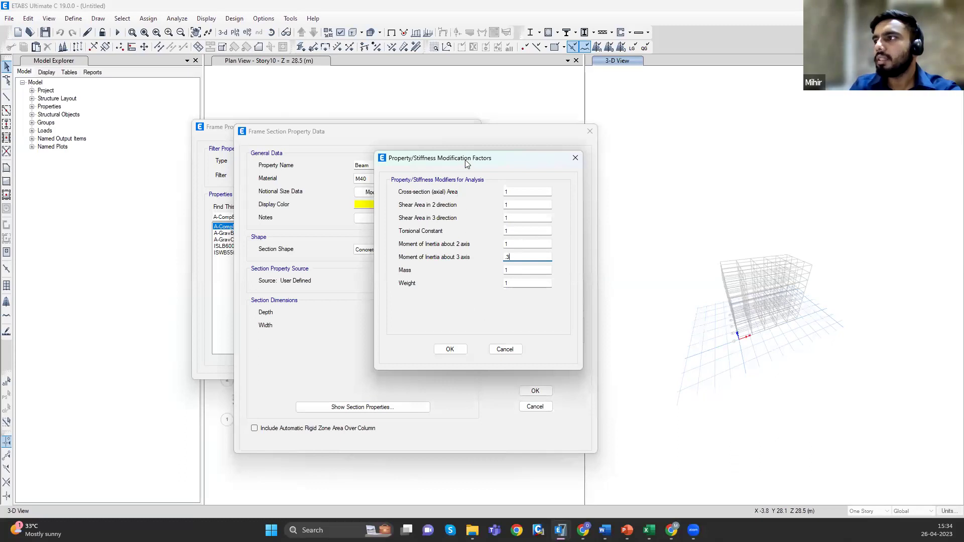
{"action": "left_click_drag", "start_coordinate": [467, 163], "coordinate": [358, 168]}
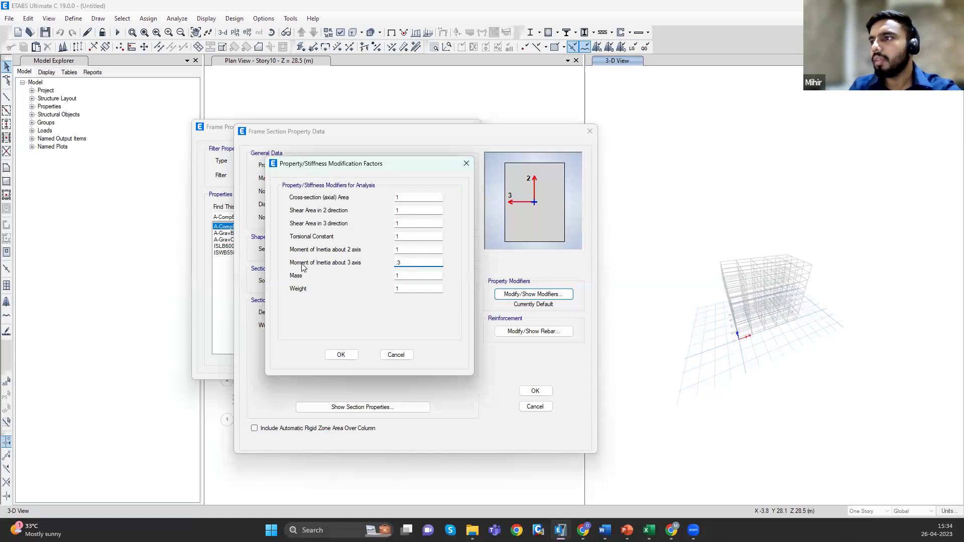
{"action": "left_click", "coordinate": [341, 354]}
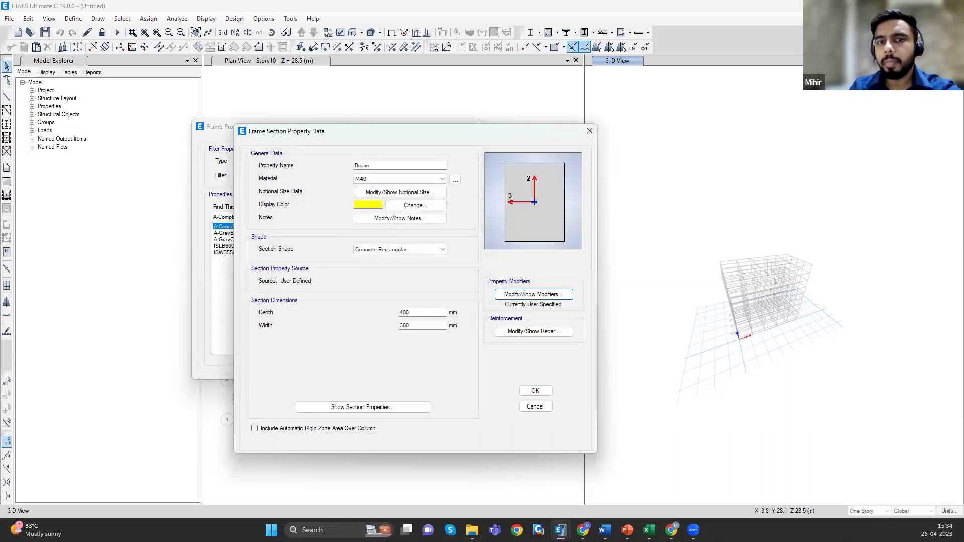
- Review the Beam section's calculated section properties and accept the section definition
{"action": "left_click", "coordinate": [398, 409]}
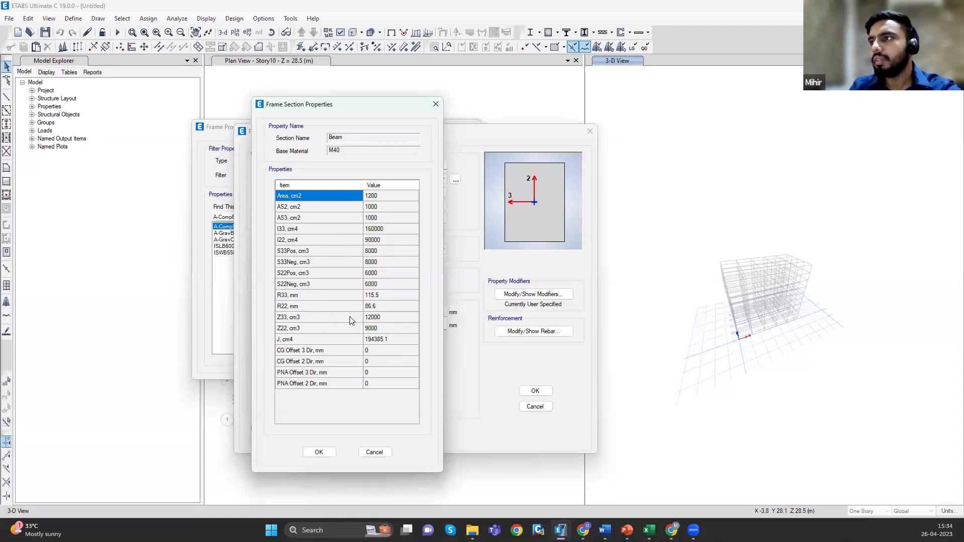
{"action": "left_click", "coordinate": [379, 453]}
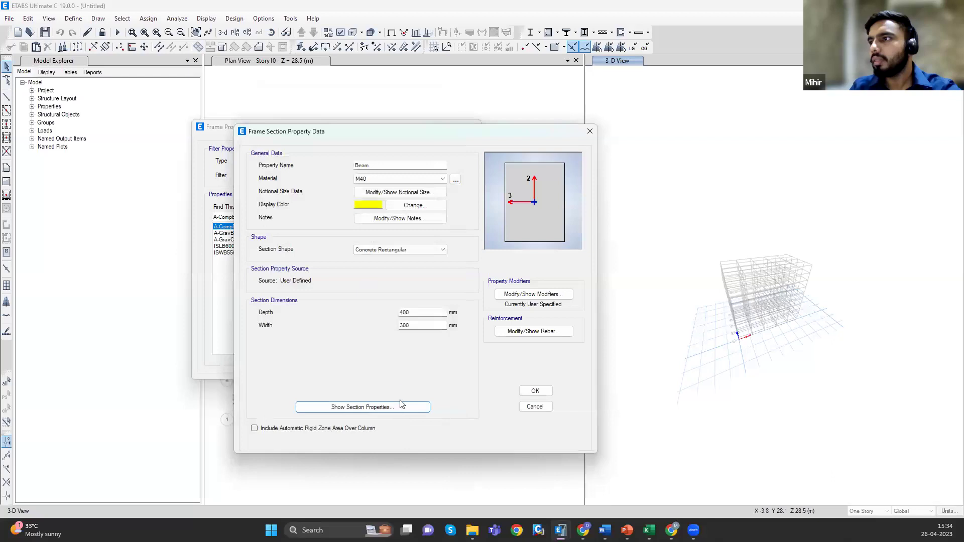
{"action": "left_click", "coordinate": [535, 392]}
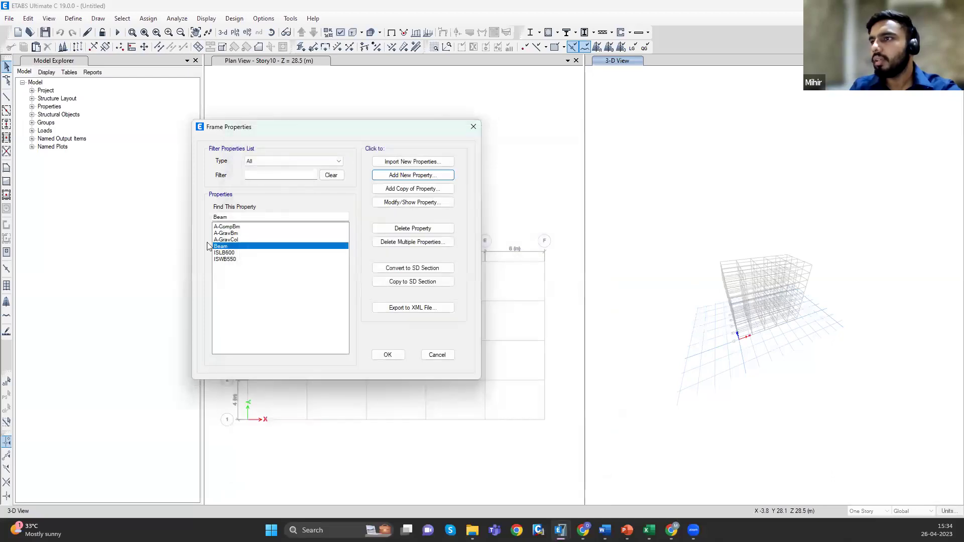
- Try to delete the ISWB550 frame section
{"action": "left_click", "coordinate": [232, 253]}
{"action": "left_click", "coordinate": [231, 259]}
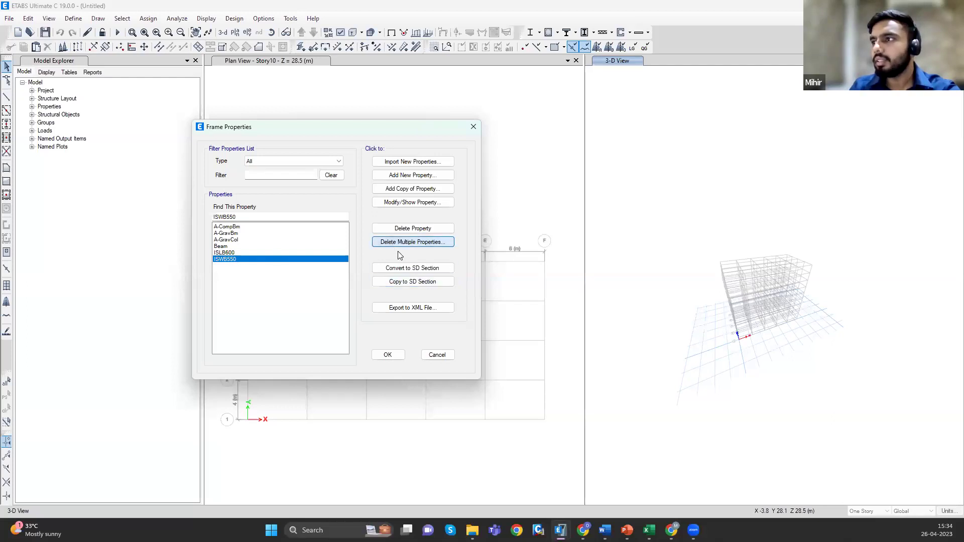
{"action": "left_click", "coordinate": [403, 228]}
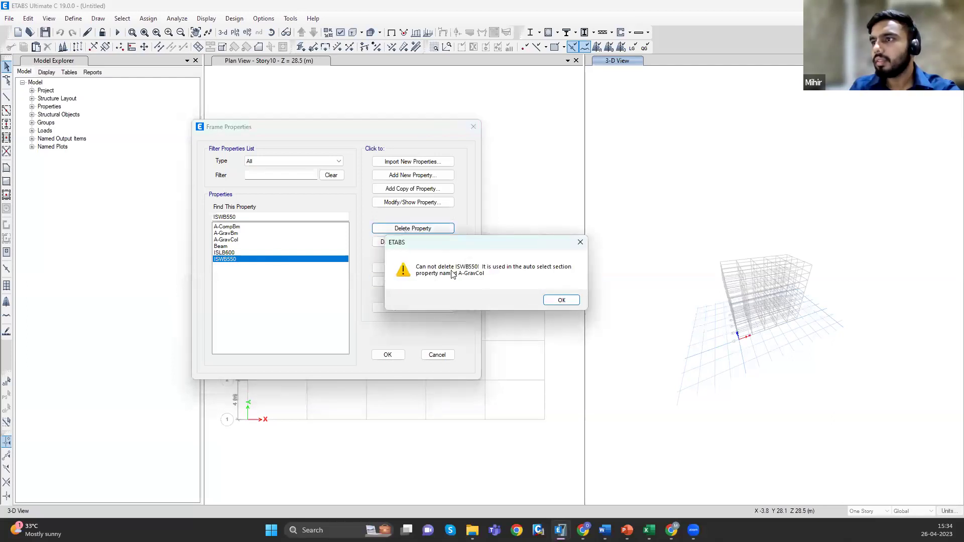
{"action": "left_click", "coordinate": [558, 301]}
- Delete the auto select frame sections A-CompBm, A-GravCol and A-GravBm
{"action": "left_click", "coordinate": [223, 227]}
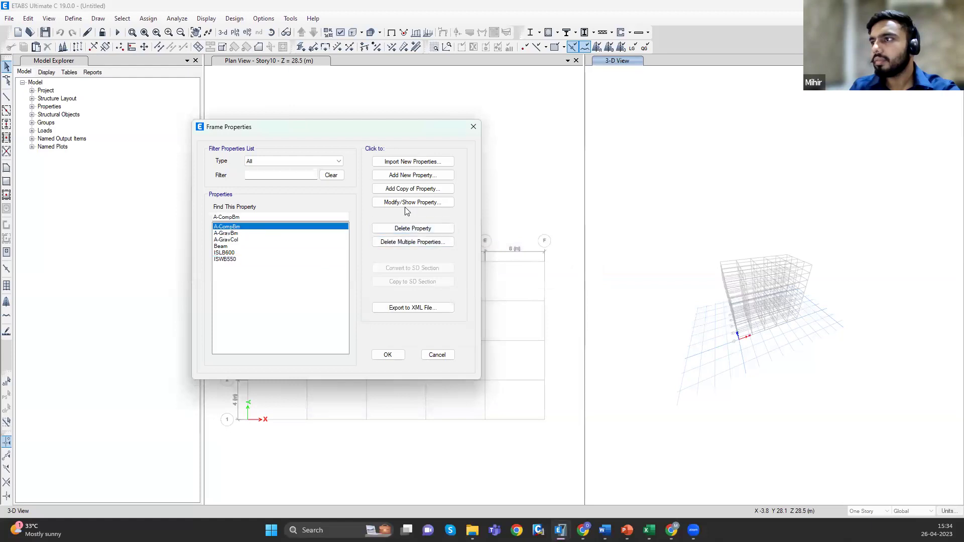
{"action": "left_click", "coordinate": [411, 229]}
{"action": "left_click", "coordinate": [517, 300]}
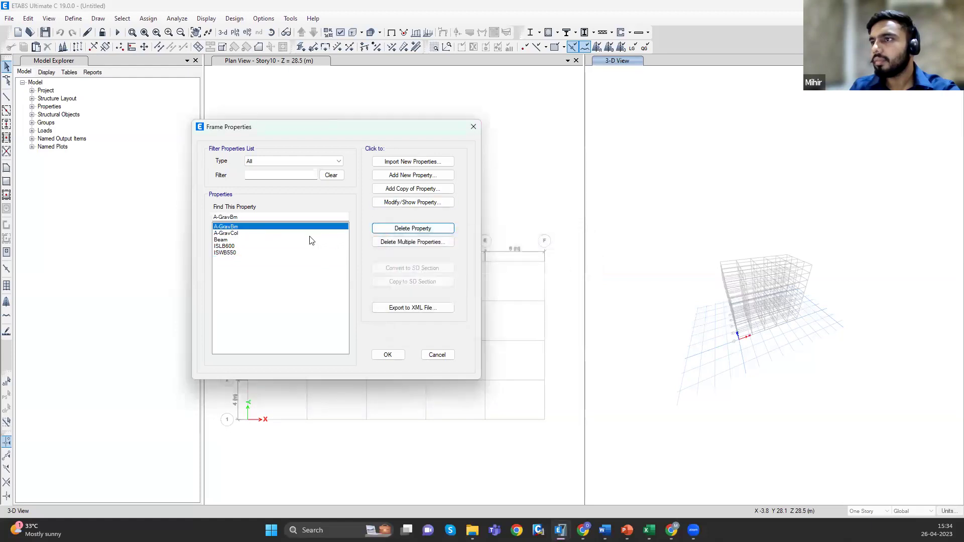
{"action": "left_click", "coordinate": [256, 234]}
{"action": "left_click", "coordinate": [400, 229]}
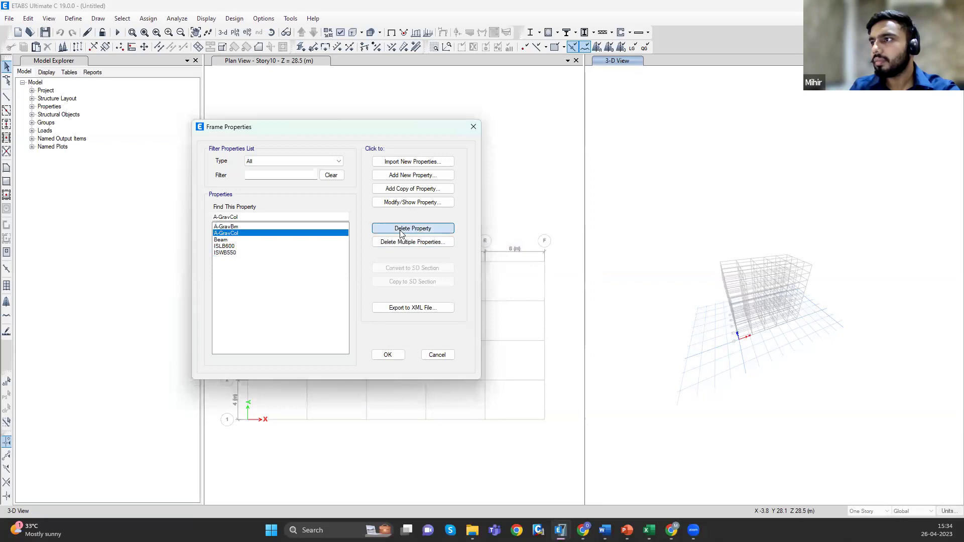
{"action": "left_click", "coordinate": [516, 300]}
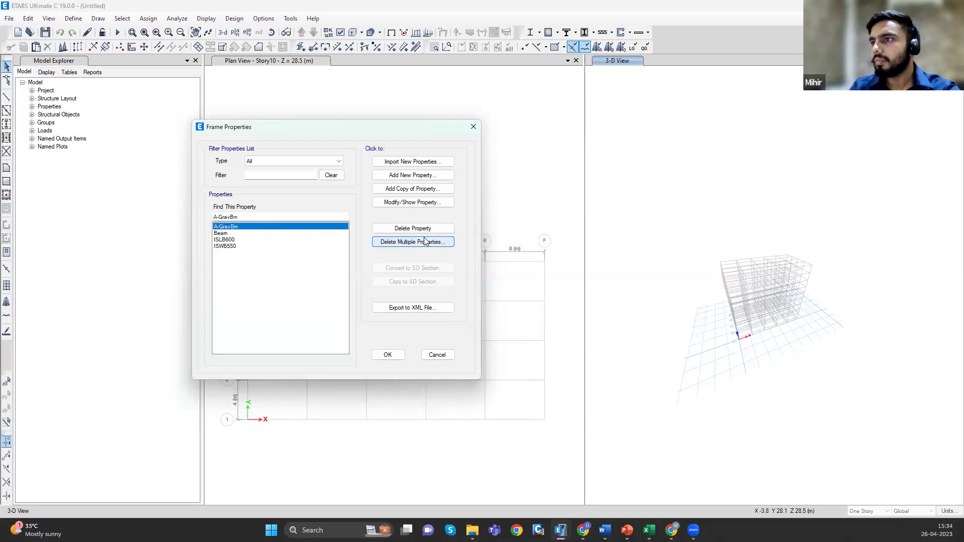
{"action": "left_click", "coordinate": [404, 231]}
{"action": "left_click", "coordinate": [517, 300]}
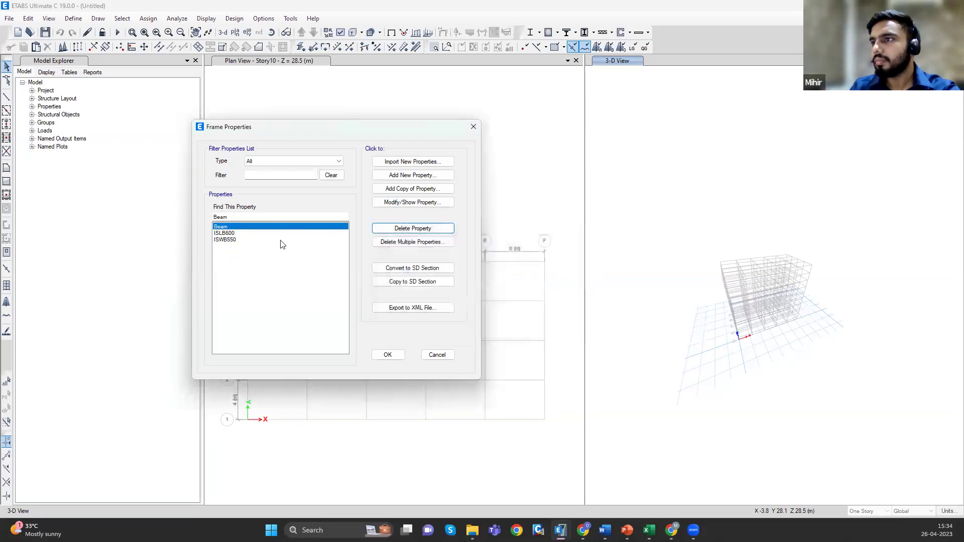
- Delete the steel frame sections ISLB600 and ISWB550, keeping only the Beam section
{"action": "left_click", "coordinate": [302, 233]}
{"action": "left_click", "coordinate": [404, 230]}
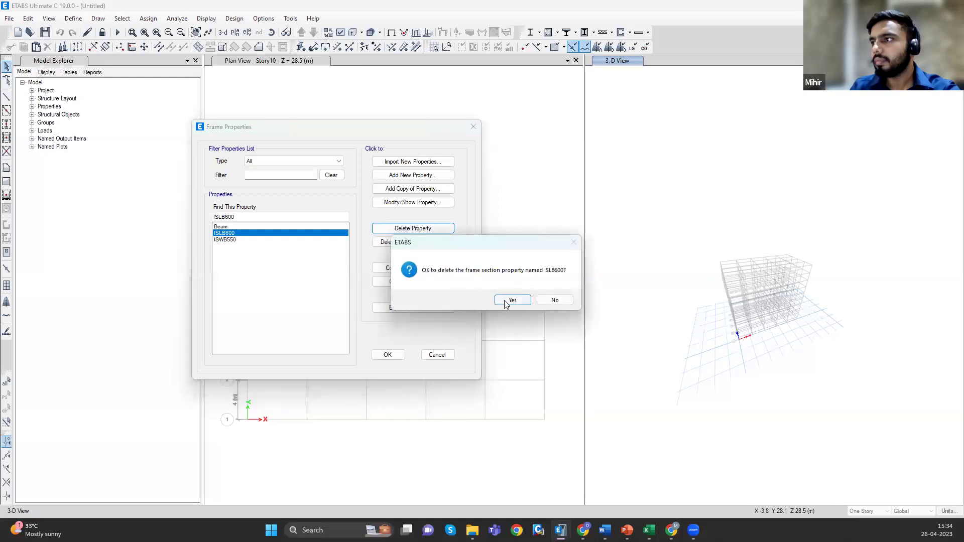
{"action": "left_click", "coordinate": [513, 300]}
{"action": "left_click", "coordinate": [402, 229]}
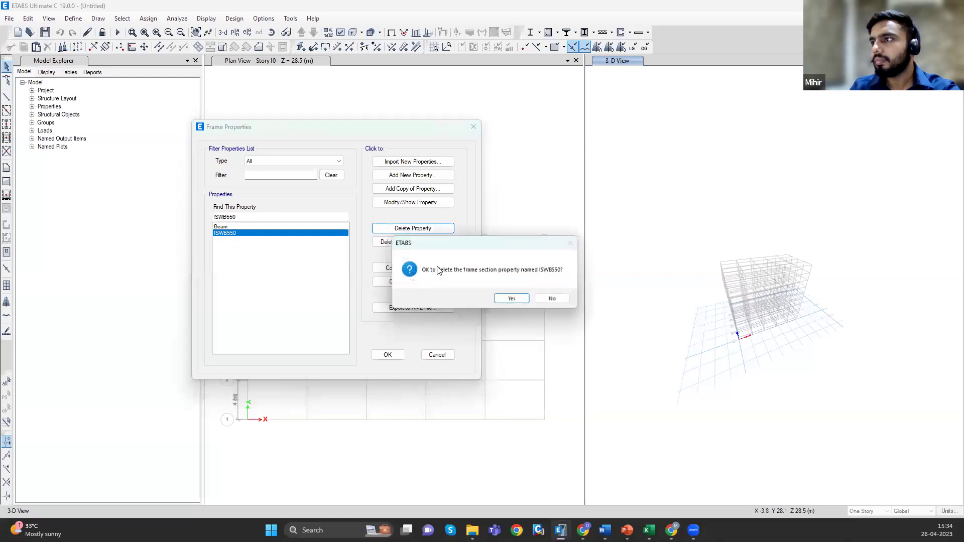
{"action": "left_click", "coordinate": [510, 300]}
{"action": "left_click", "coordinate": [232, 227]}
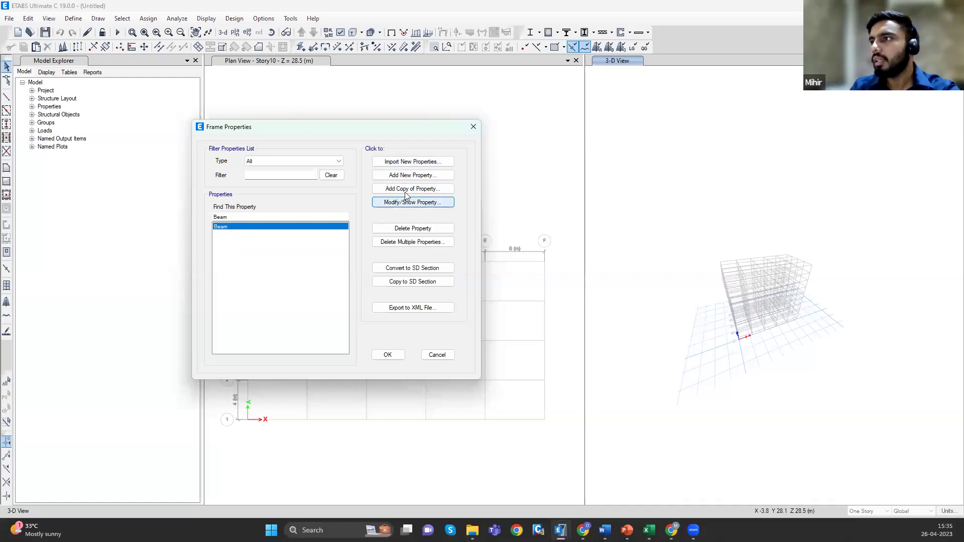
- Add a new concrete rectangular frame section named Column with M40 as its material
{"action": "left_click", "coordinate": [396, 176]}
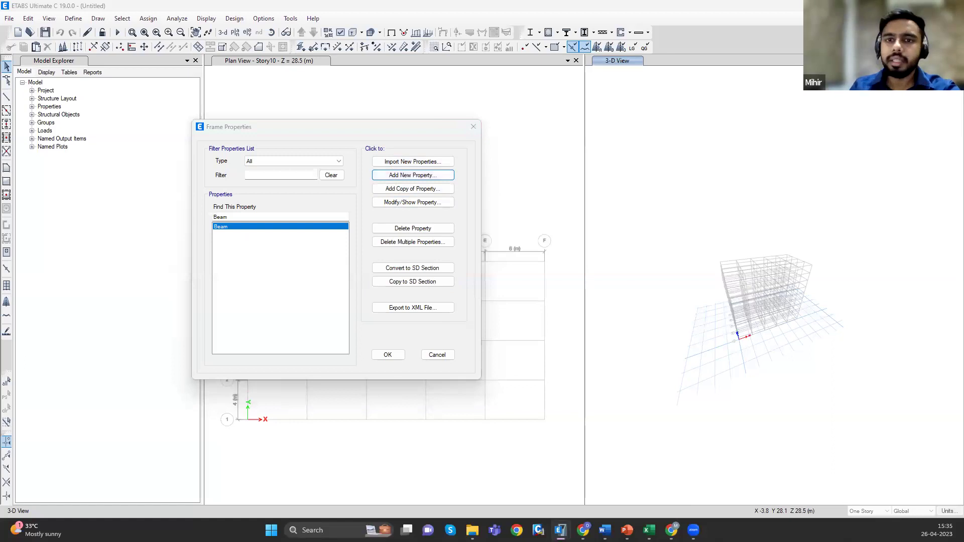
{"action": "left_click", "coordinate": [404, 334]}
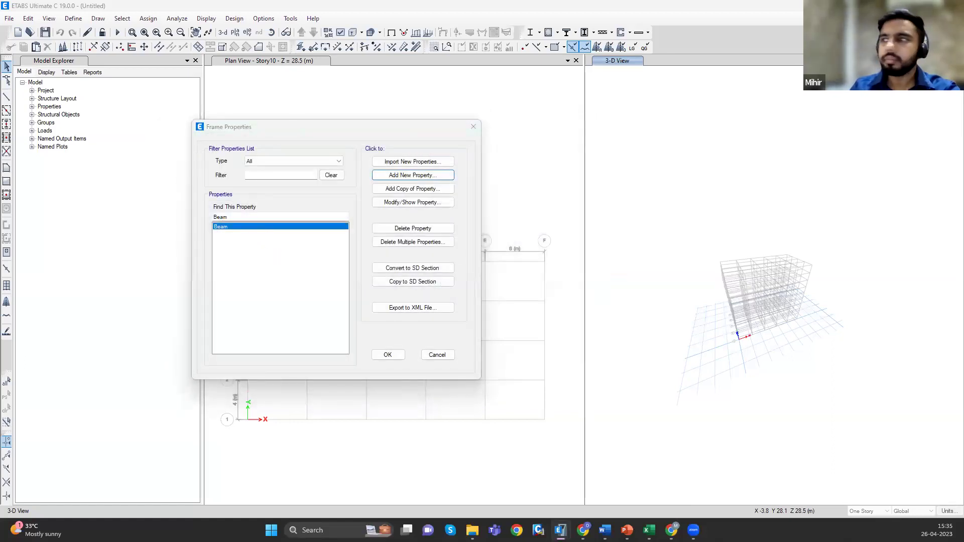
{"action": "type", "text": "Column"}
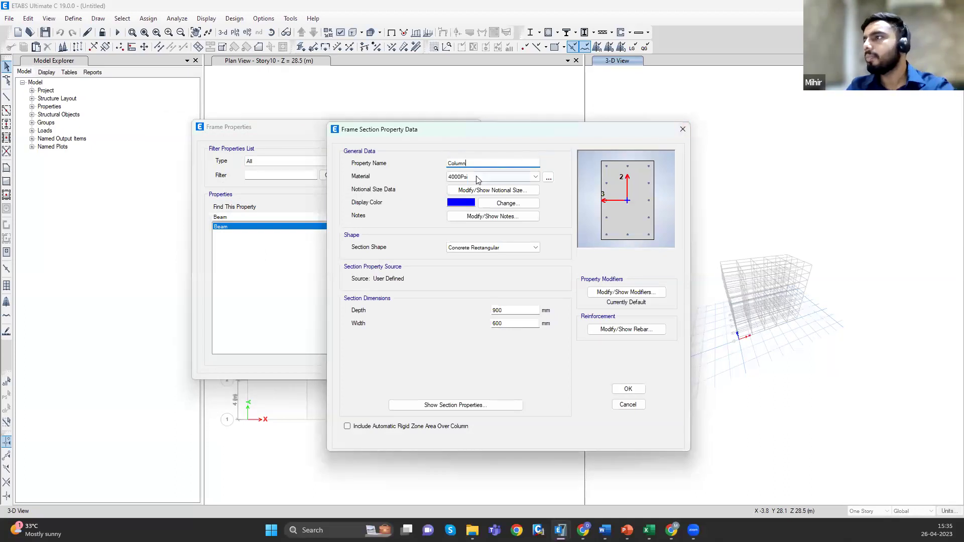
{"action": "left_click", "coordinate": [534, 177]}
{"action": "left_click", "coordinate": [468, 212]}
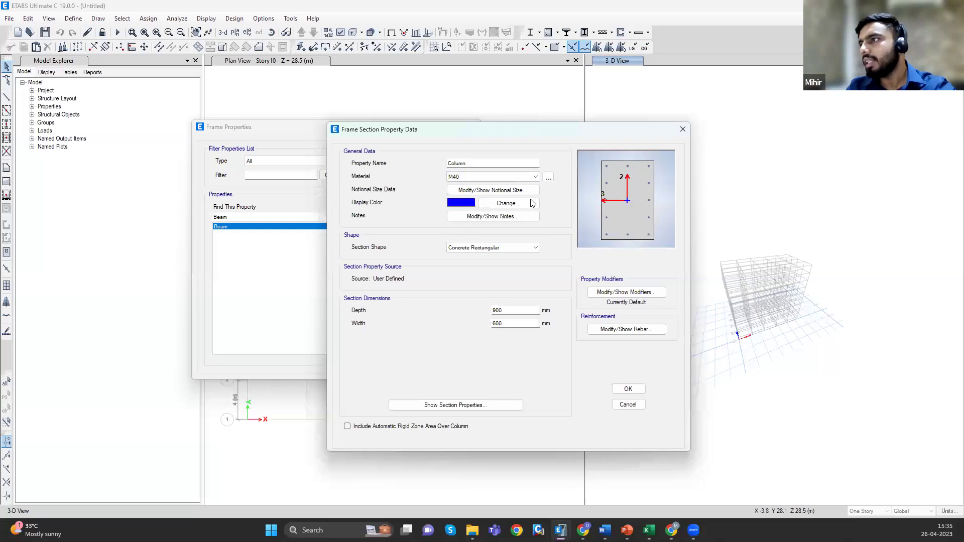
- Set the Column section's depth and width to 400 mm each
{"action": "key", "text": "Tab"}
{"action": "type", "text": "40"}
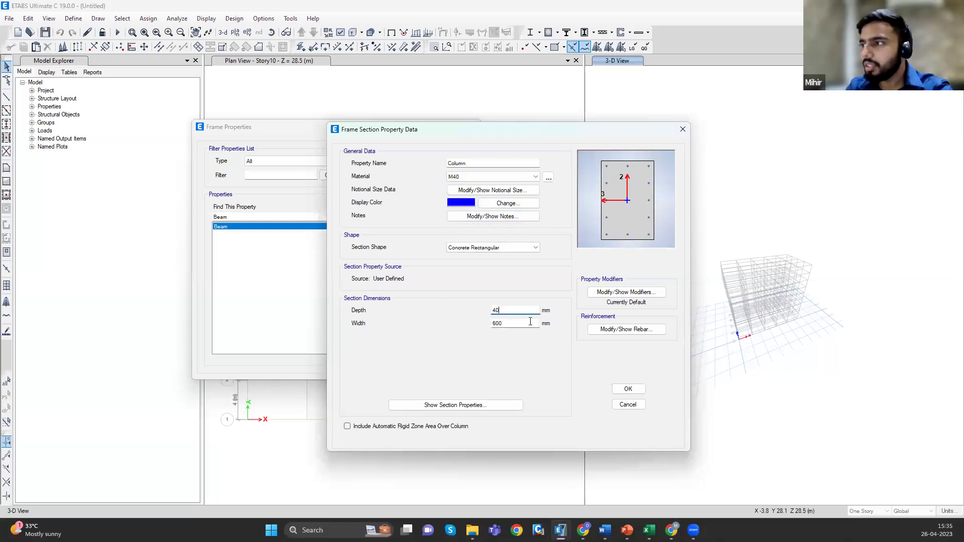
{"action": "left_click", "coordinate": [516, 323]}
{"action": "type", "text": "40"}
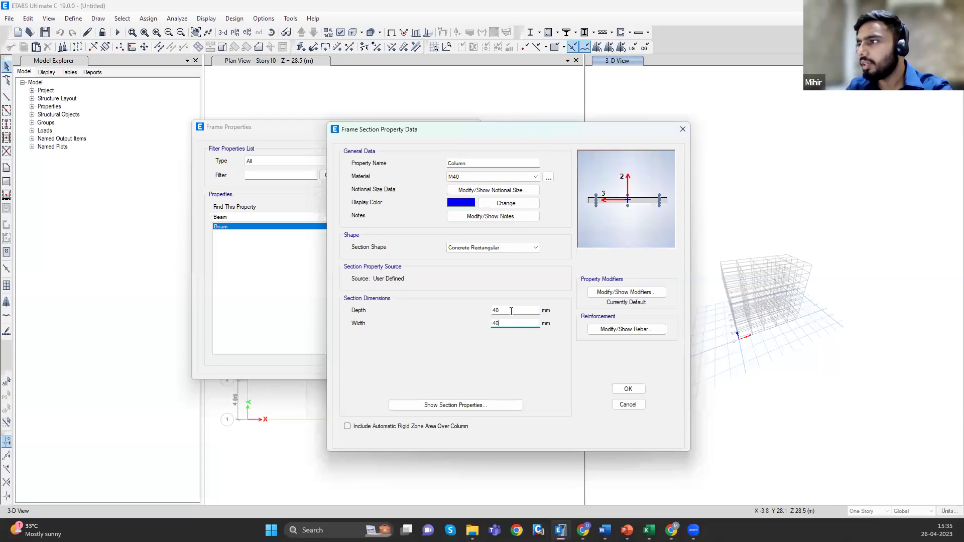
{"action": "type", "text": "40"}
{"action": "left_click", "coordinate": [514, 311]}
{"action": "type", "text": "40"}
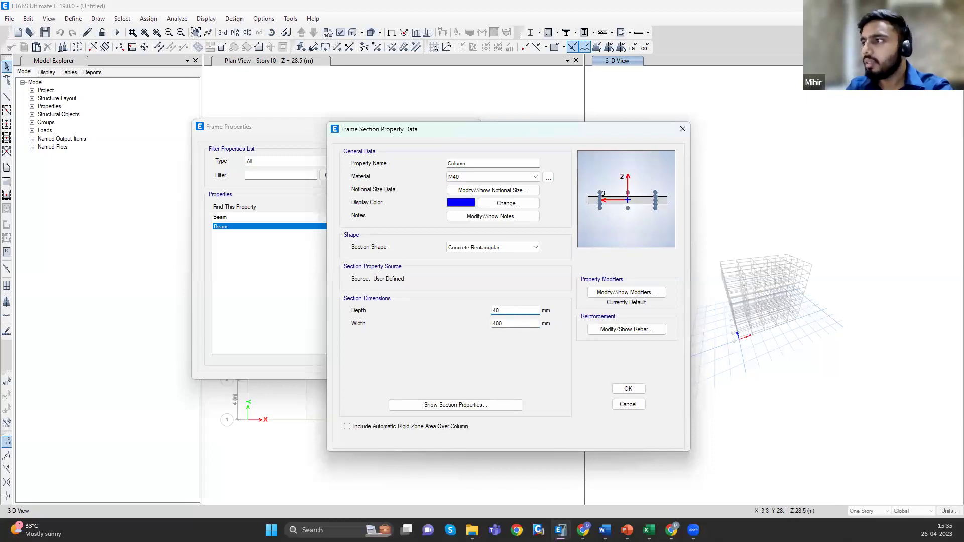
{"action": "type", "text": "0"}
{"action": "left_click", "coordinate": [510, 323]}
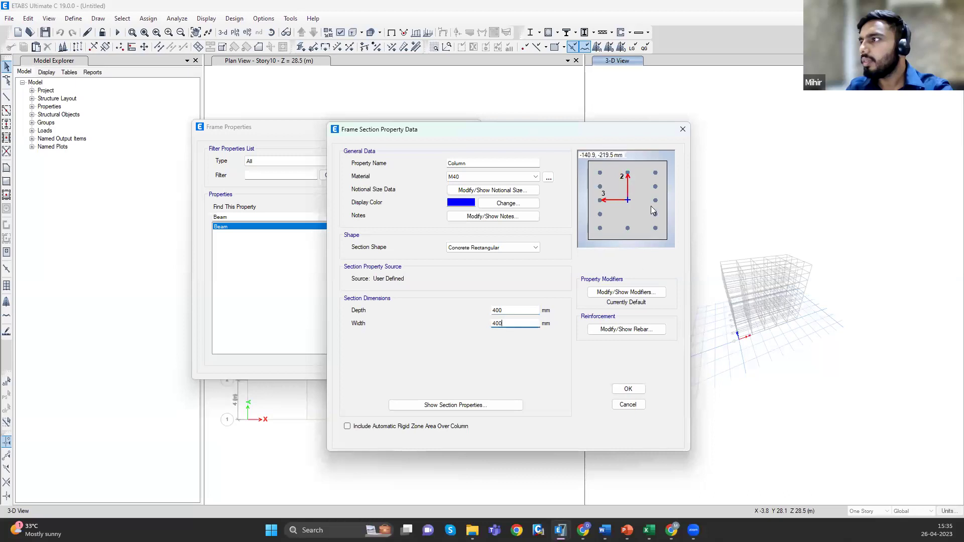
- Set the Column section's rebar materials to HYSD500 for longitudinal bars and HYSD415 for confinement ties, and accept the reinforcement data
{"action": "left_click_drag", "start_coordinate": [475, 131], "coordinate": [365, 114]}
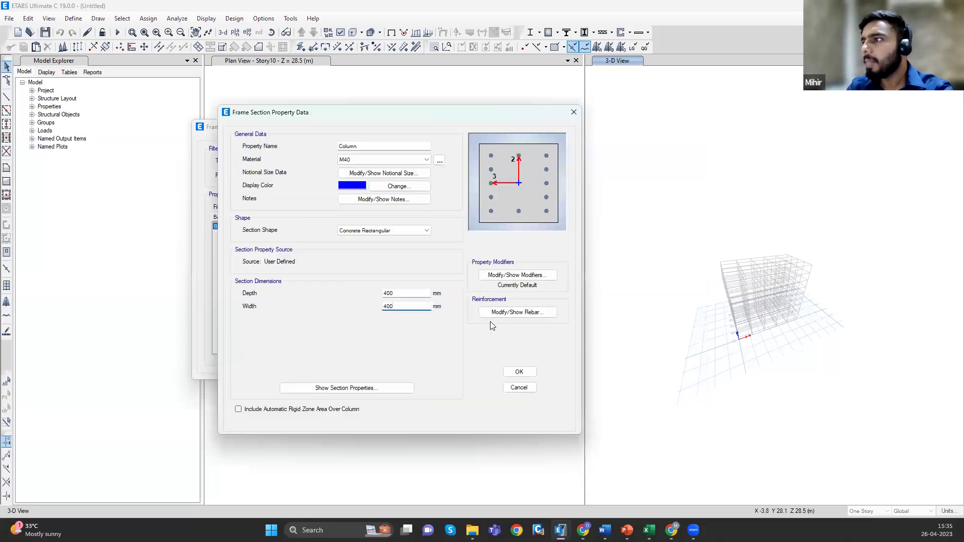
{"action": "left_click", "coordinate": [499, 314]}
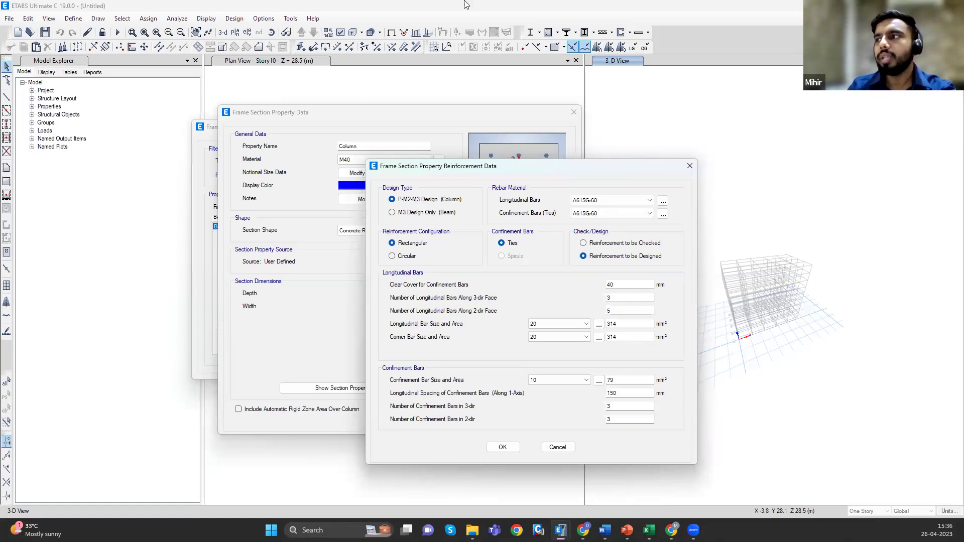
{"action": "left_click", "coordinate": [605, 202]}
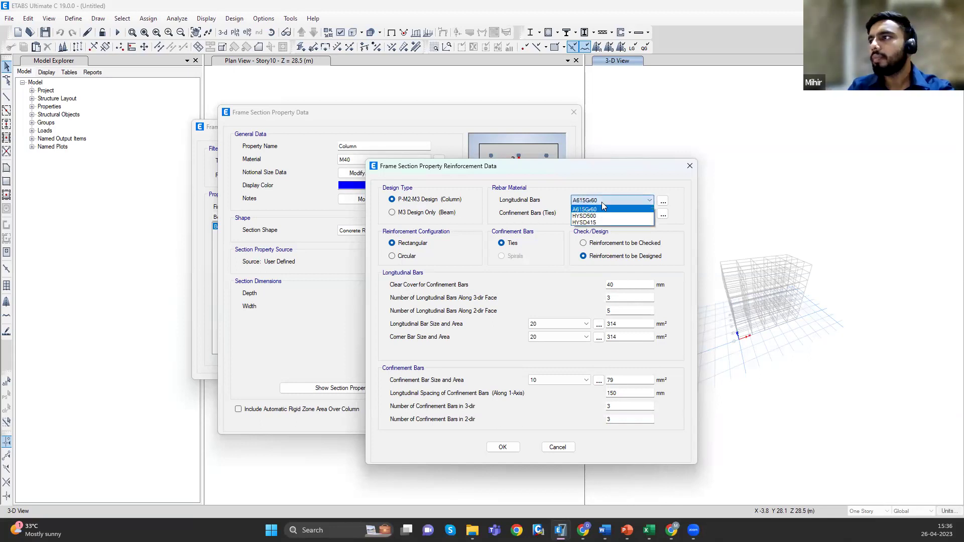
{"action": "left_click", "coordinate": [609, 215]}
{"action": "left_click", "coordinate": [609, 213]}
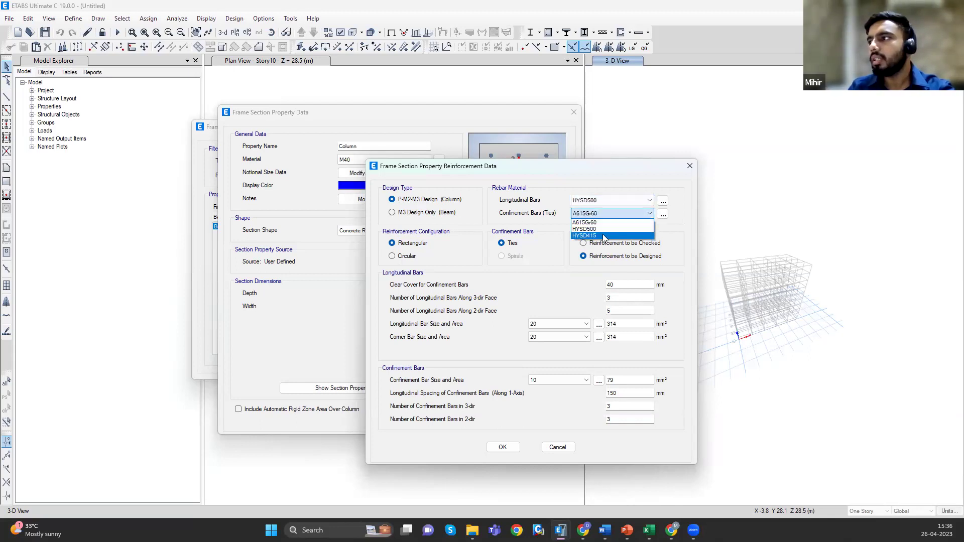
{"action": "left_click", "coordinate": [607, 236]}
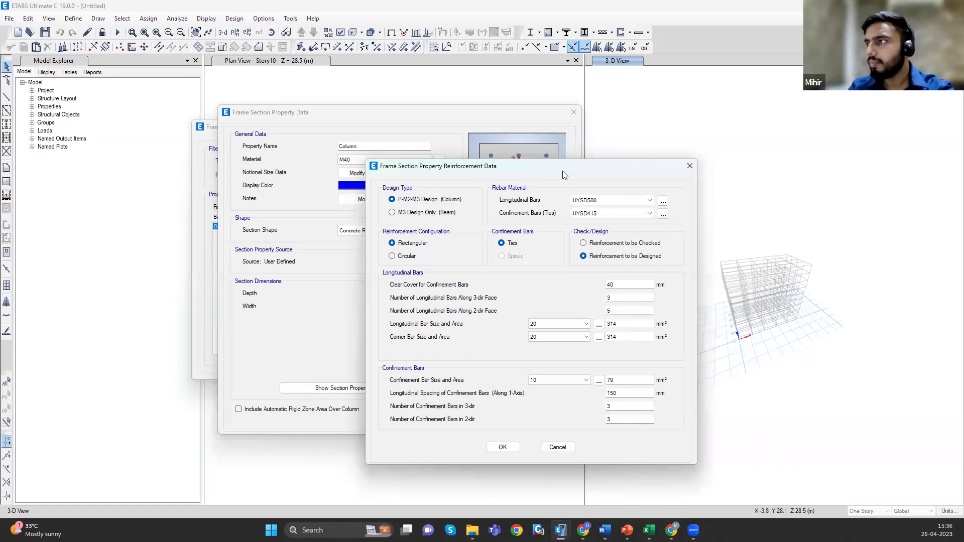
{"action": "left_click_drag", "start_coordinate": [567, 166], "coordinate": [483, 136]}
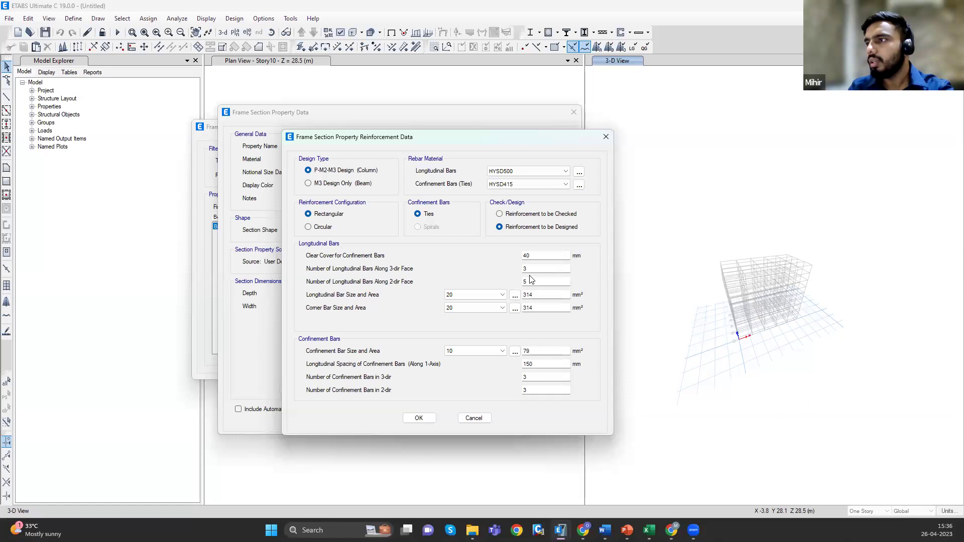
{"action": "left_click", "coordinate": [418, 417]}
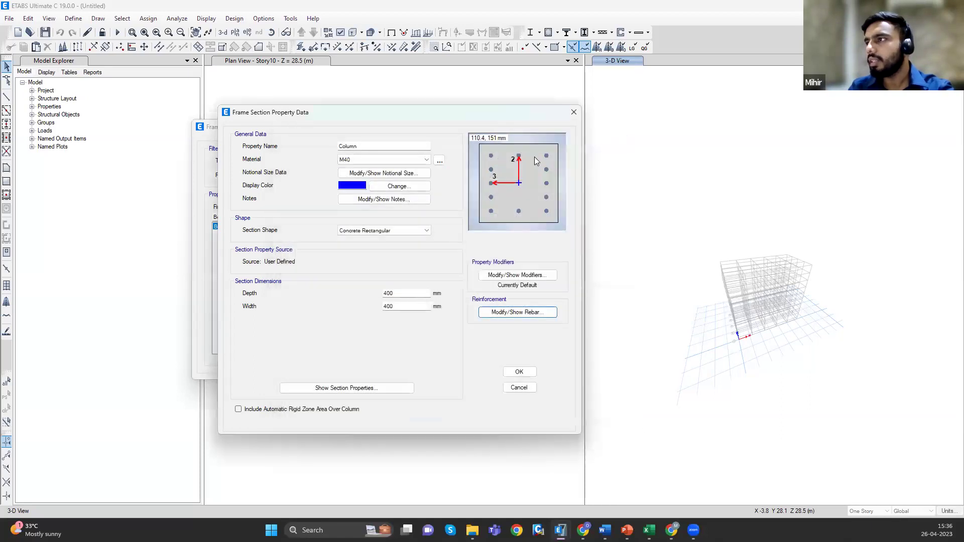
- Review the Column section's longitudinal and confinement bar settings, and accept the section definition
{"action": "left_click", "coordinate": [510, 313]}
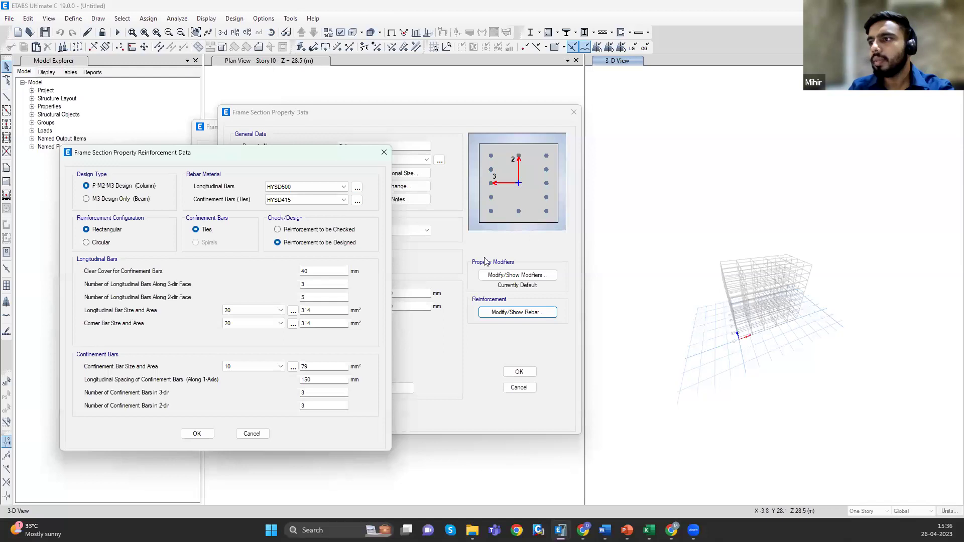
{"action": "left_click", "coordinate": [311, 312]}
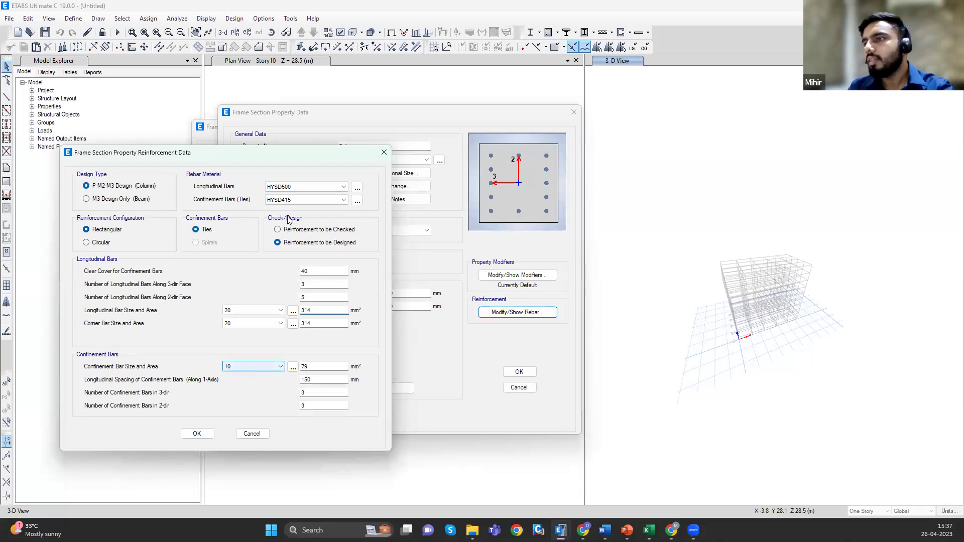
{"action": "left_click_drag", "start_coordinate": [257, 153], "coordinate": [257, 132]}
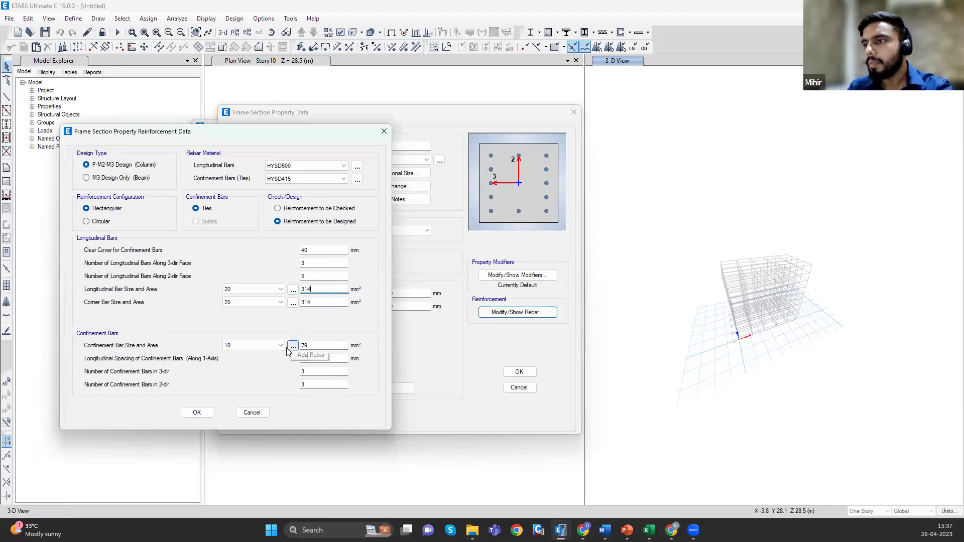
{"action": "left_click", "coordinate": [308, 345]}
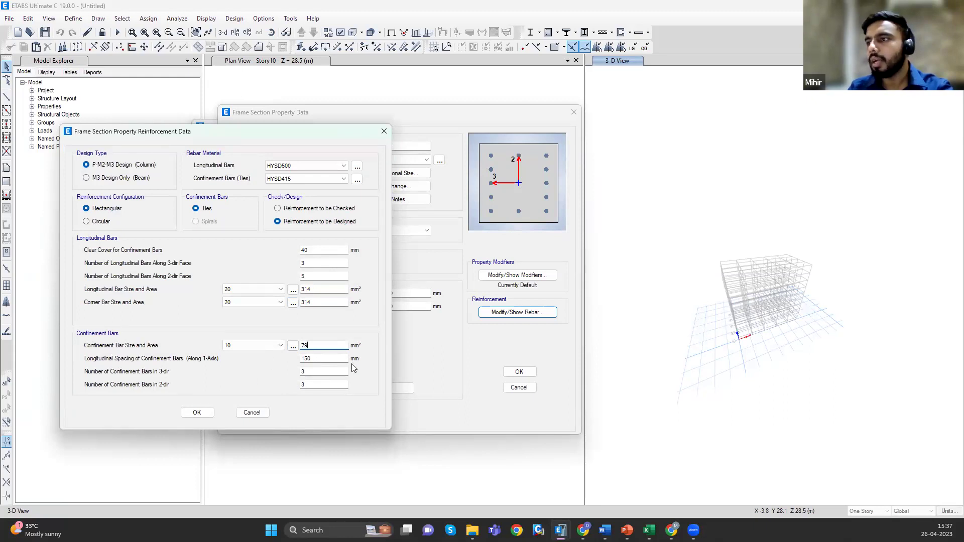
{"action": "left_click", "coordinate": [205, 413]}
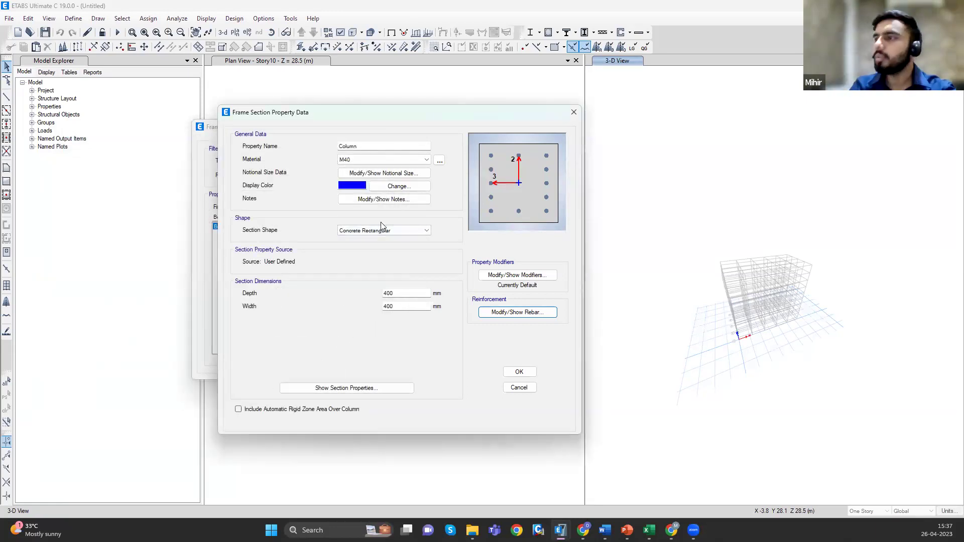
{"action": "left_click", "coordinate": [520, 371]}
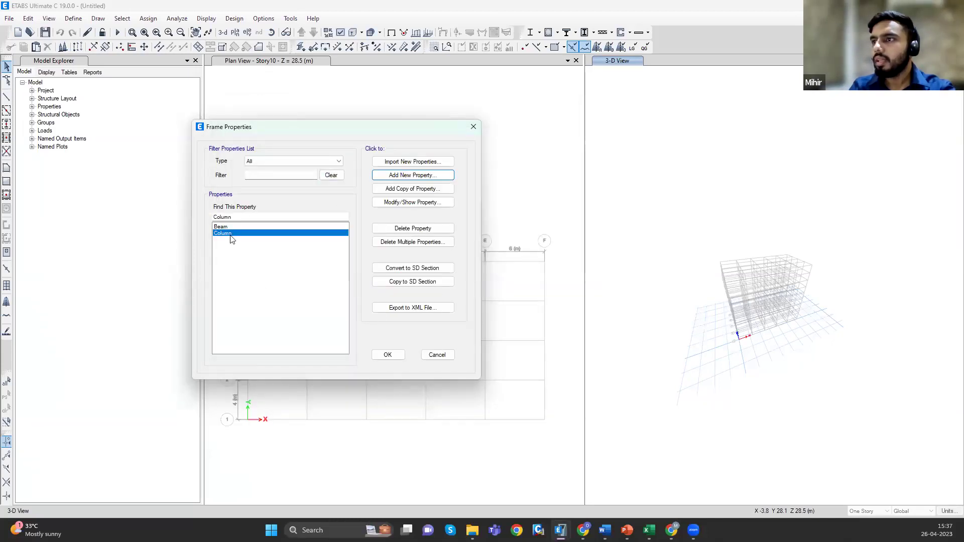
{"action": "left_click", "coordinate": [79, 172]}
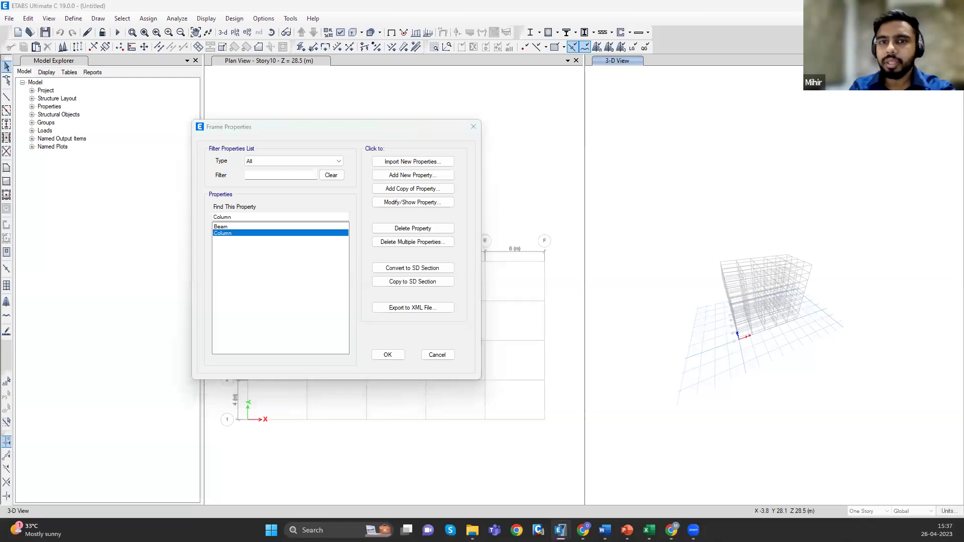
- Reopen the Column frame section to review its definition, and accept the frame properties
{"action": "double_click", "coordinate": [296, 233]}
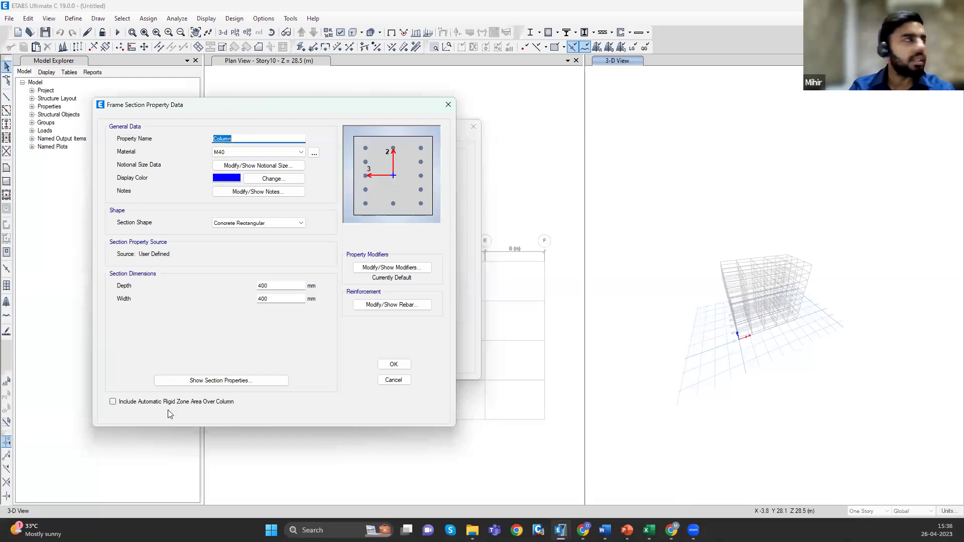
{"action": "left_click", "coordinate": [394, 365]}
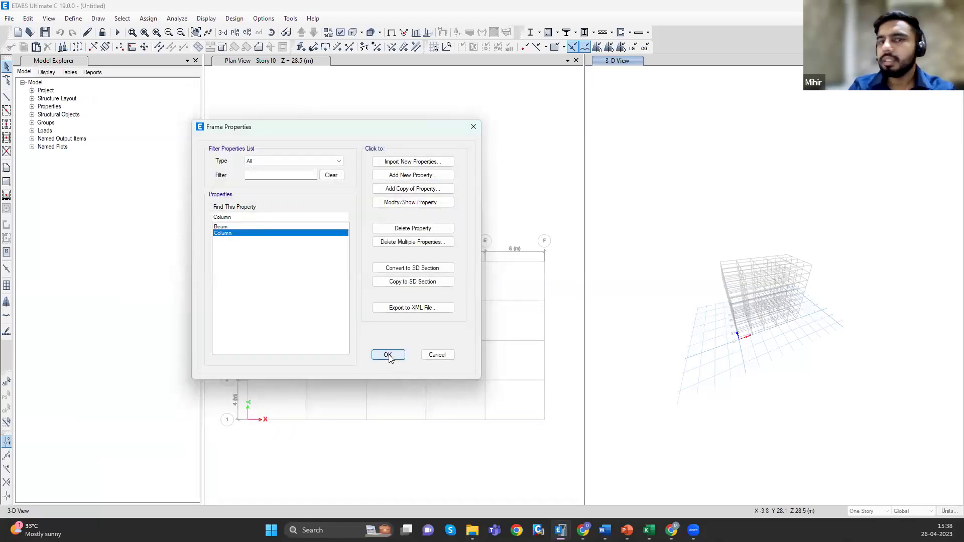
{"action": "left_click", "coordinate": [389, 356]}
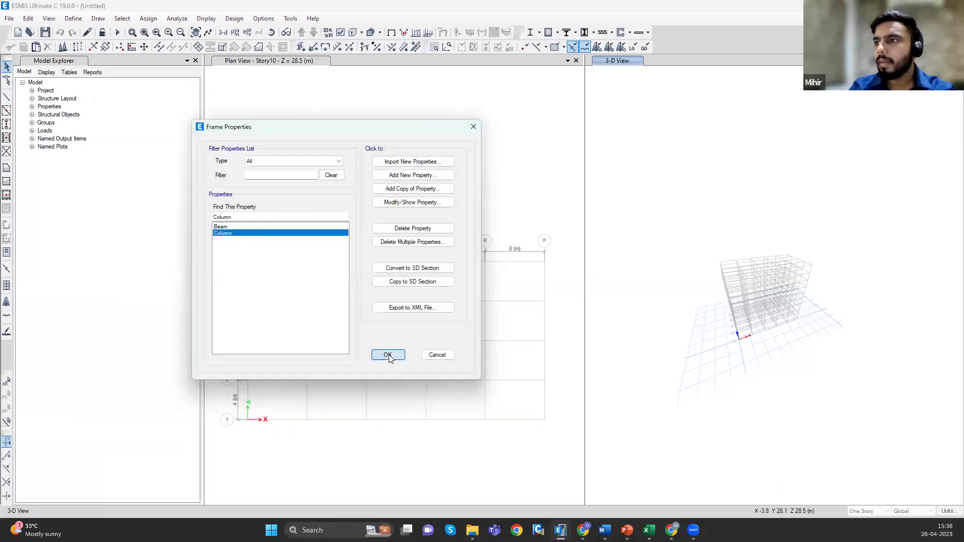
{"action": "left_click", "coordinate": [388, 355]}
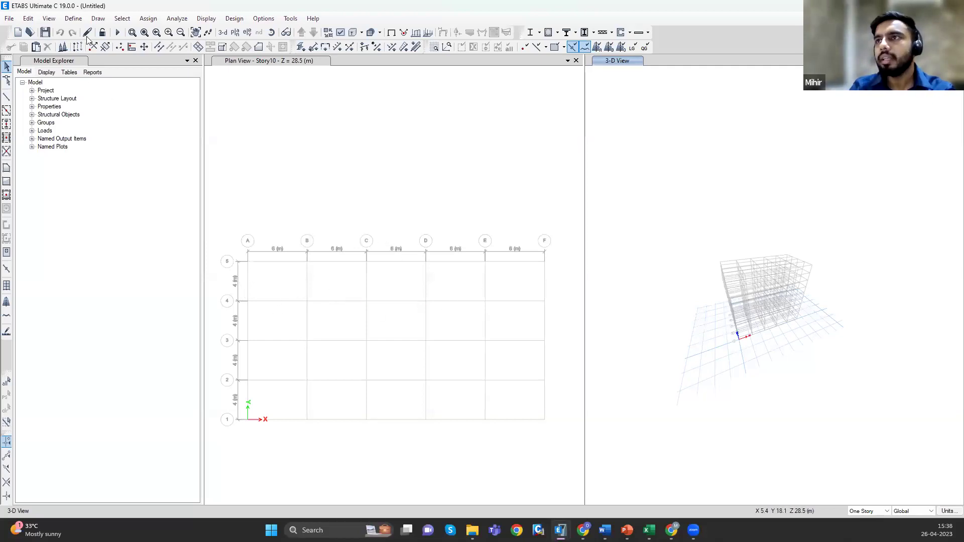
{"action": "left_click", "coordinate": [7, 97]}
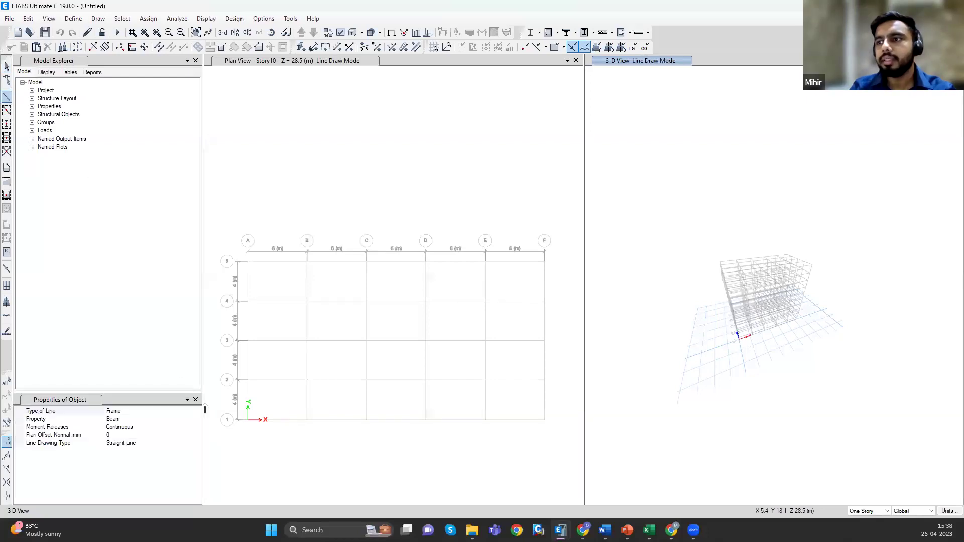
{"action": "left_click", "coordinate": [6, 66]}
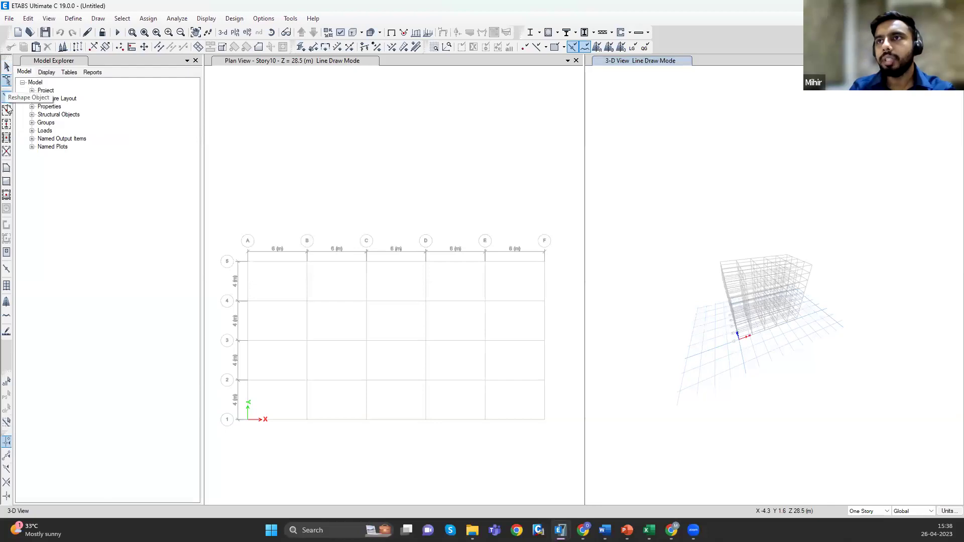
{"action": "left_click", "coordinate": [8, 98]}
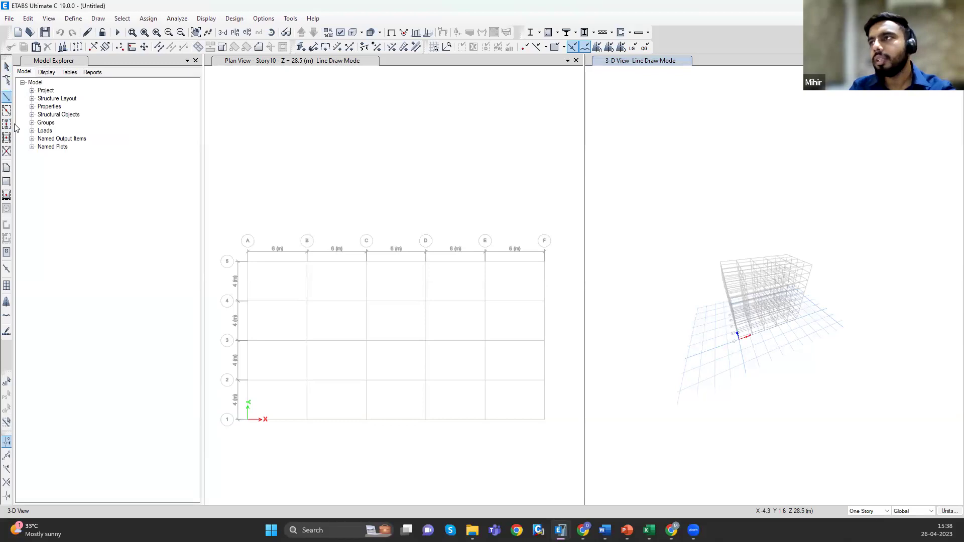
{"action": "left_click", "coordinate": [73, 19]}
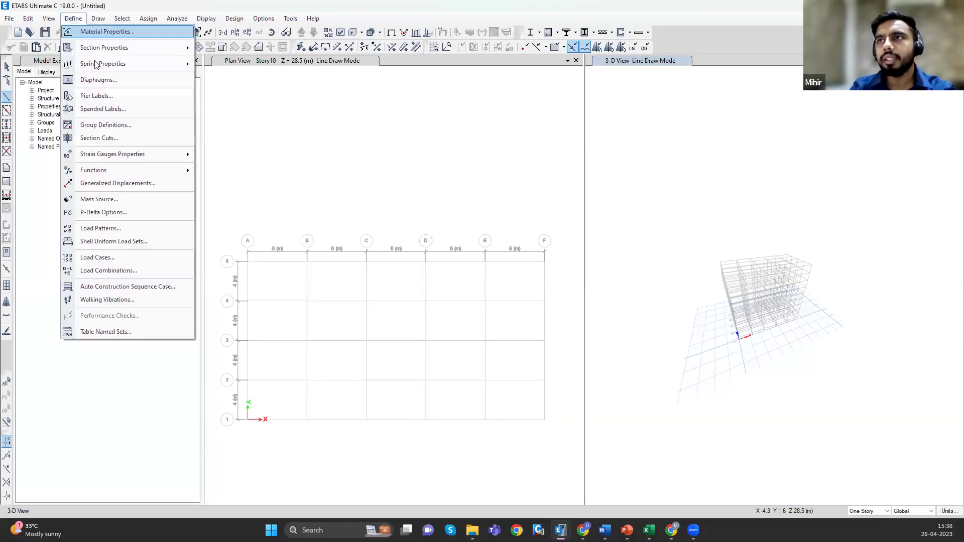
{"action": "left_click", "coordinate": [77, 23]}
{"action": "left_click", "coordinate": [78, 22]}
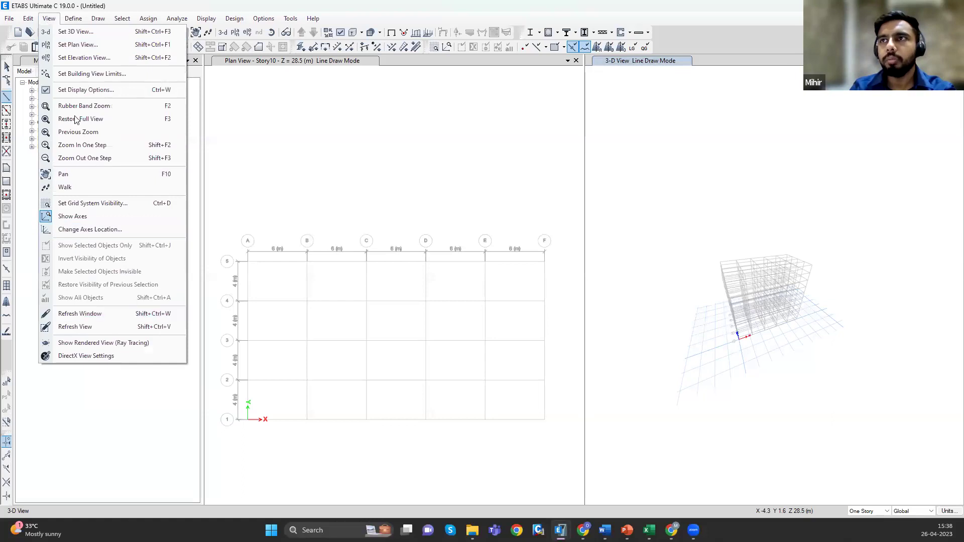
{"action": "left_click", "coordinate": [28, 20]}
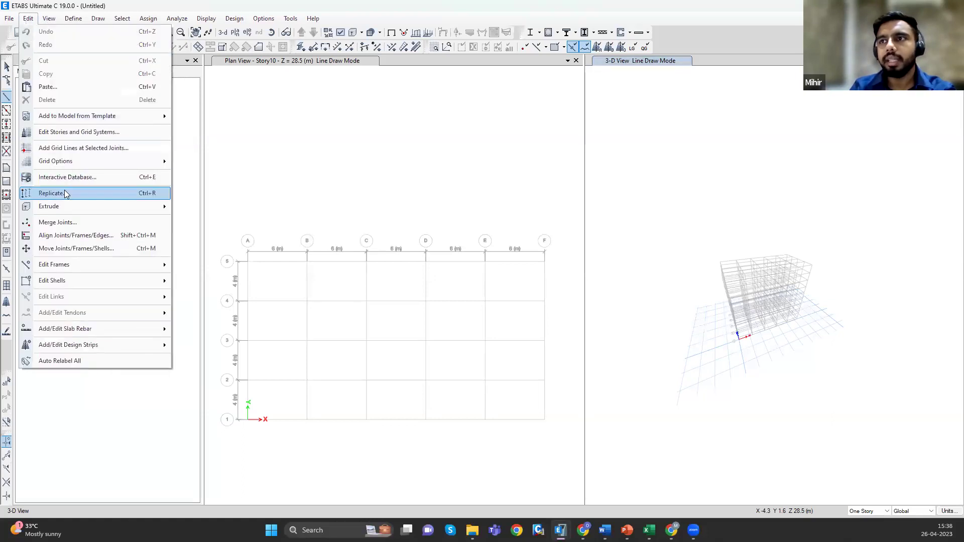
{"action": "mouse_move", "coordinate": [53, 265]}
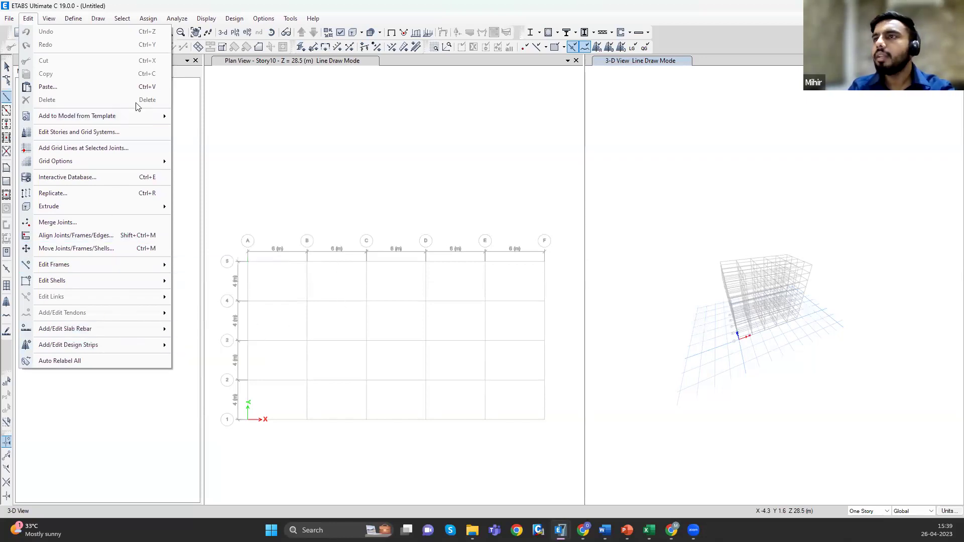
{"action": "mouse_move", "coordinate": [115, 21]}
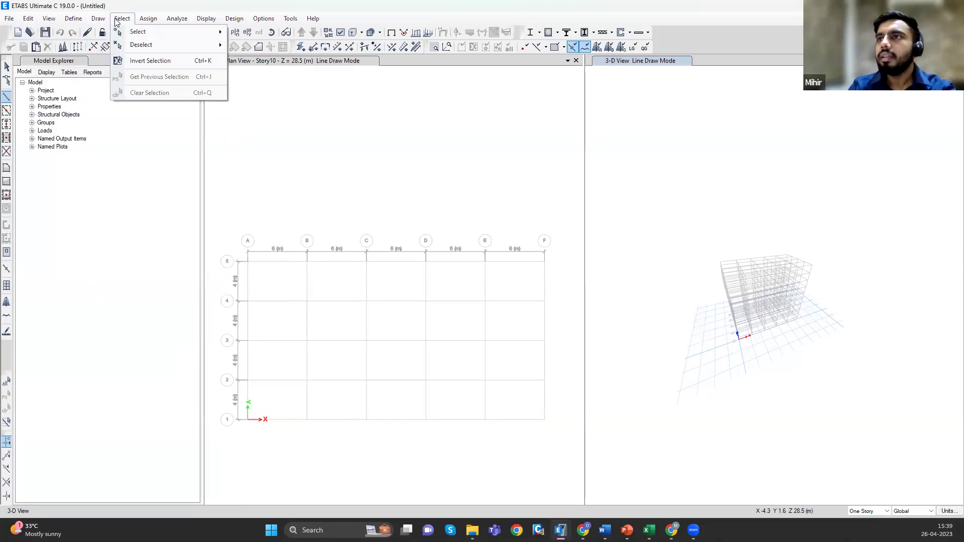
{"action": "mouse_move", "coordinate": [145, 32]}
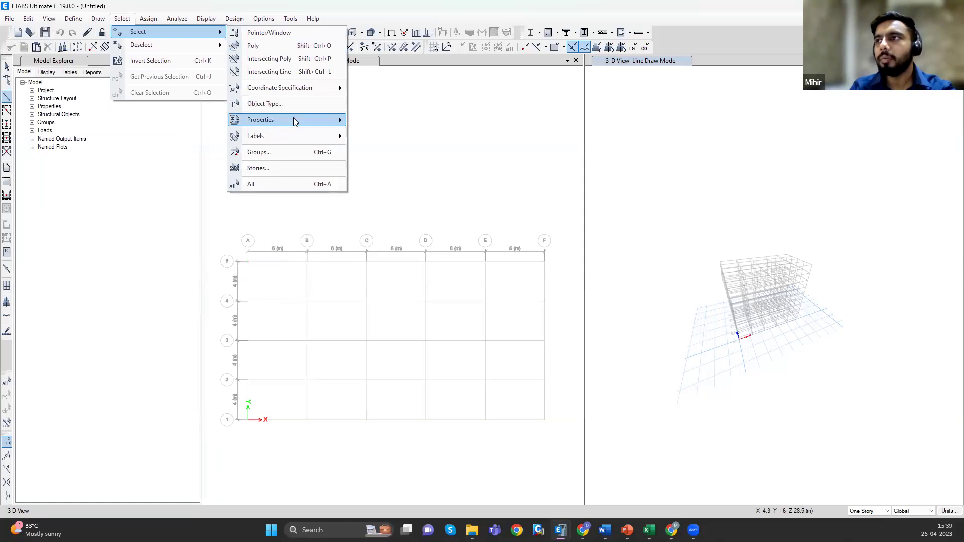
{"action": "mouse_move", "coordinate": [294, 120]}
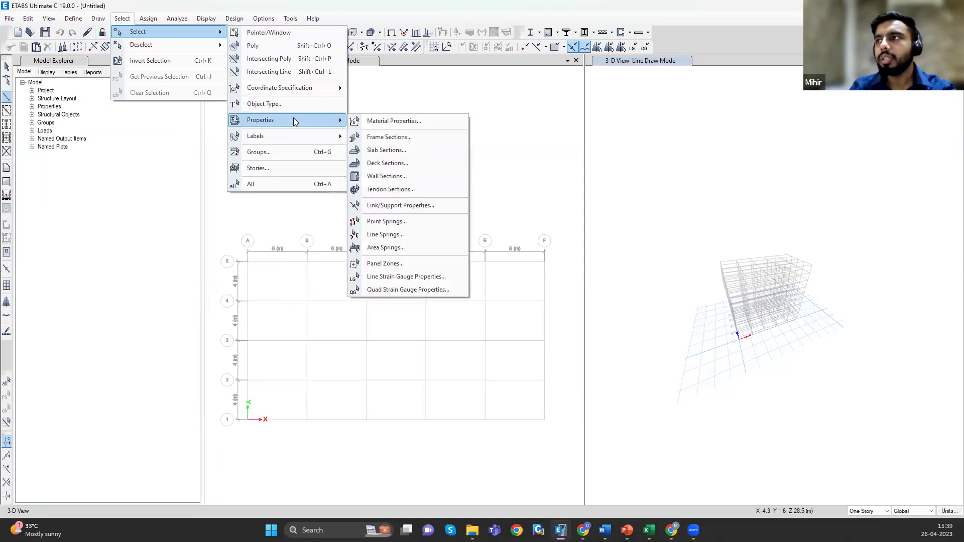
{"action": "key", "text": "Escape"}
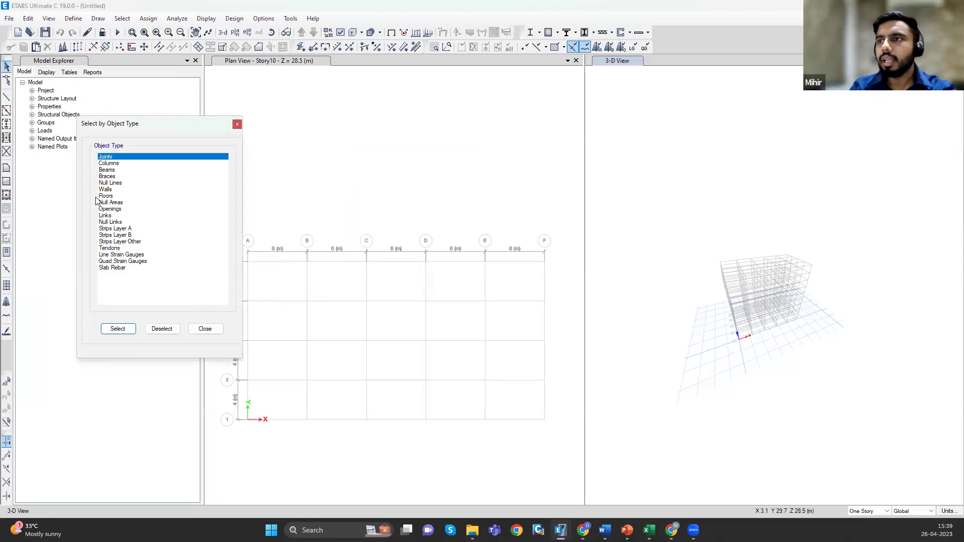
{"action": "left_click", "coordinate": [108, 170]}
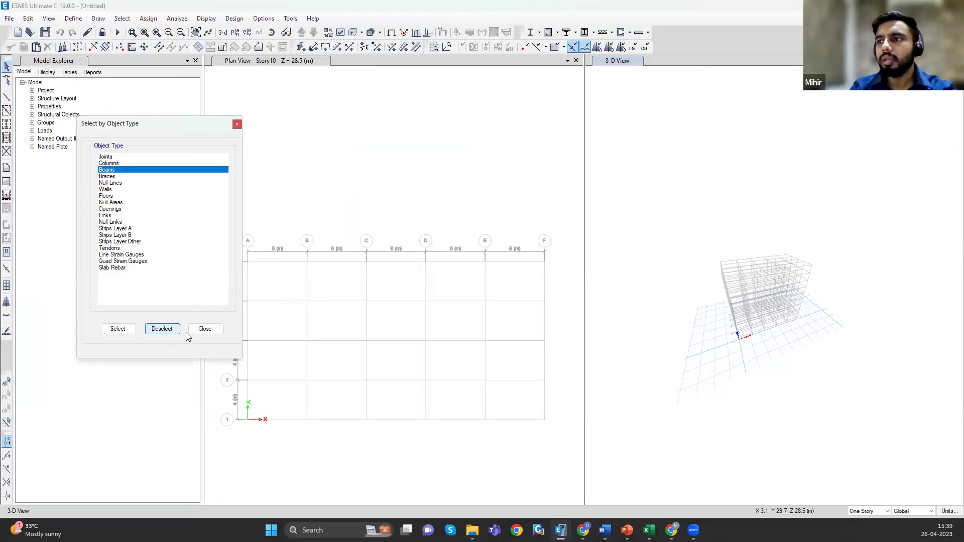
{"action": "left_click", "coordinate": [202, 328]}
{"action": "left_click", "coordinate": [148, 19]}
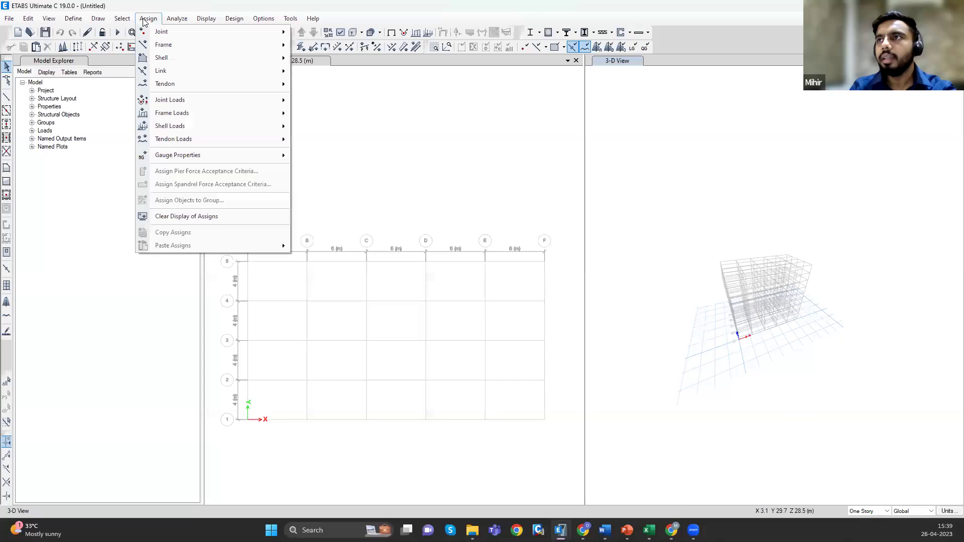
{"action": "mouse_move", "coordinate": [171, 48]}
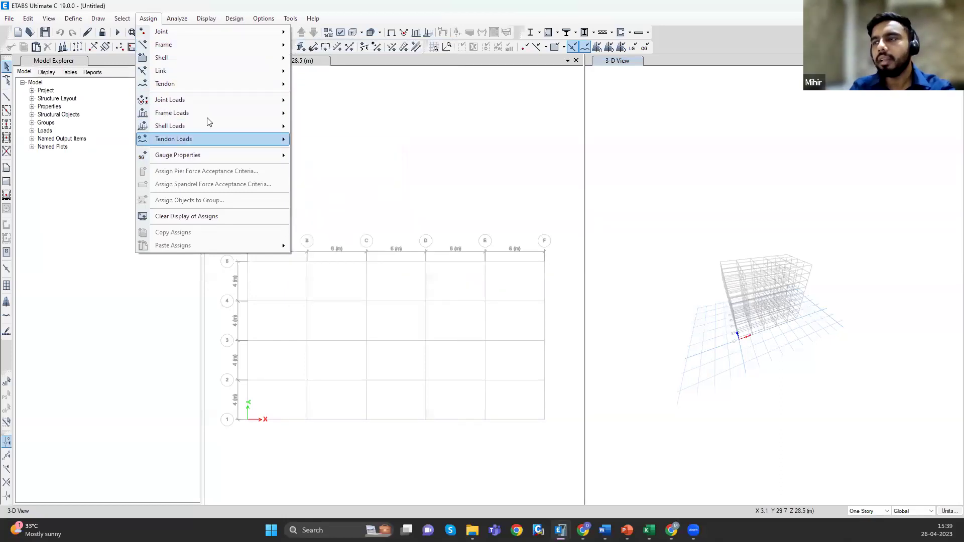
{"action": "mouse_move", "coordinate": [324, 127]}
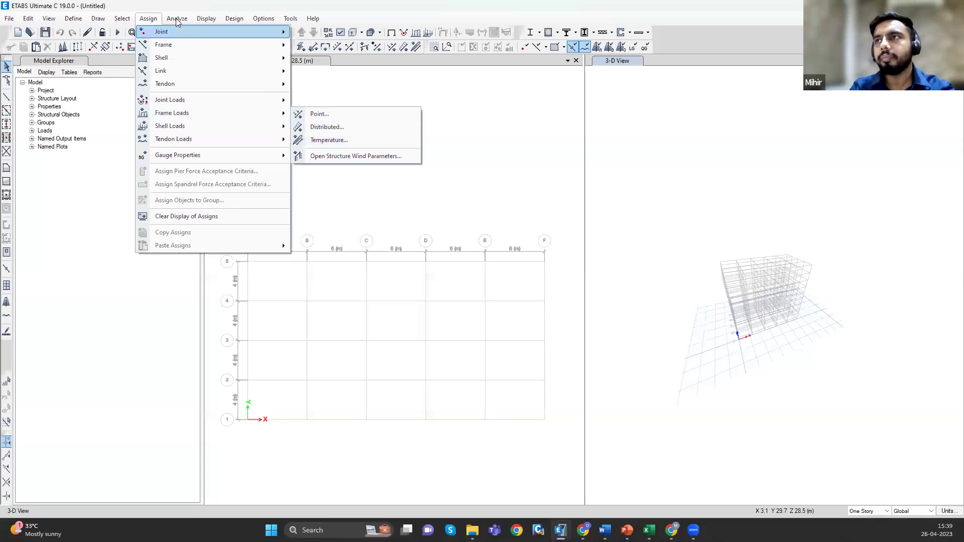
{"action": "mouse_move", "coordinate": [177, 19]}
{"action": "mouse_move", "coordinate": [208, 20]}
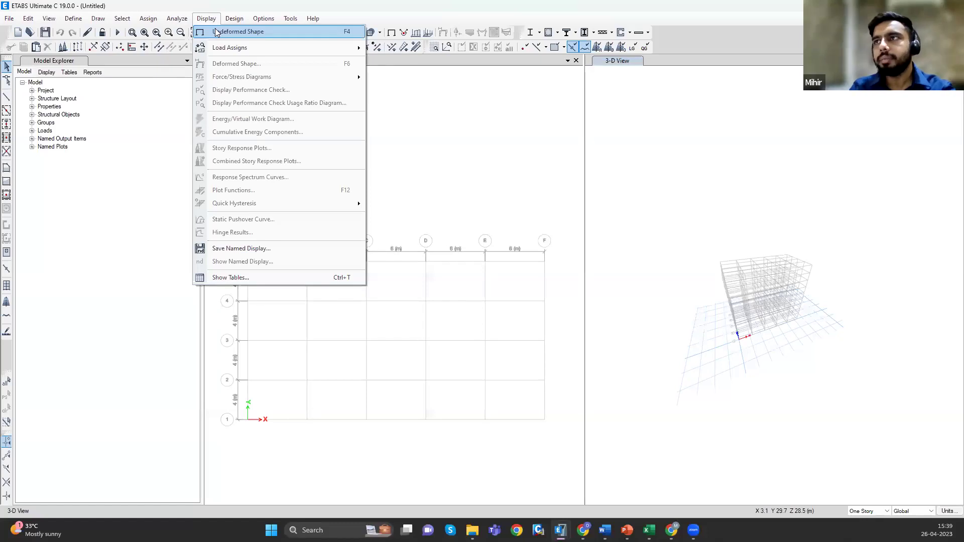
{"action": "mouse_move", "coordinate": [241, 21]}
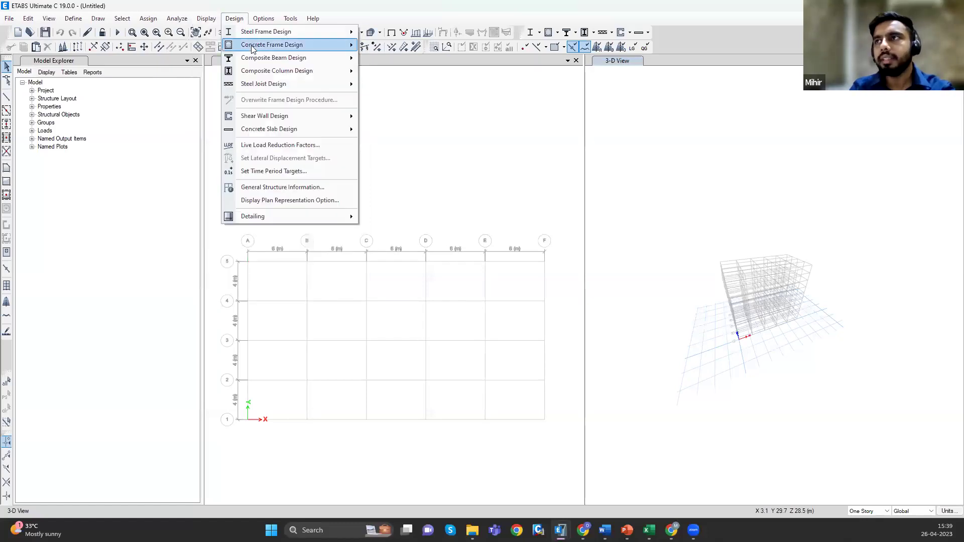
{"action": "mouse_move", "coordinate": [291, 18]}
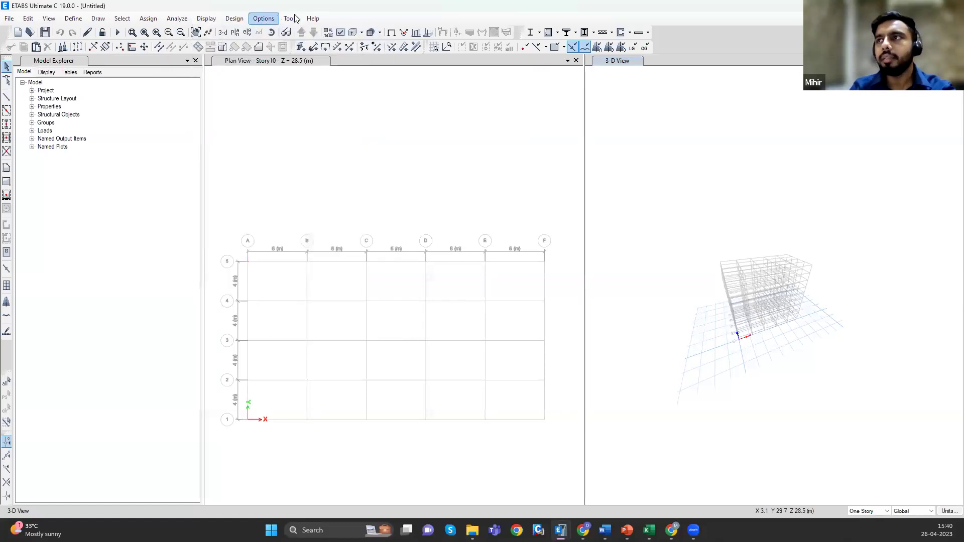
{"action": "mouse_move", "coordinate": [30, 19]}
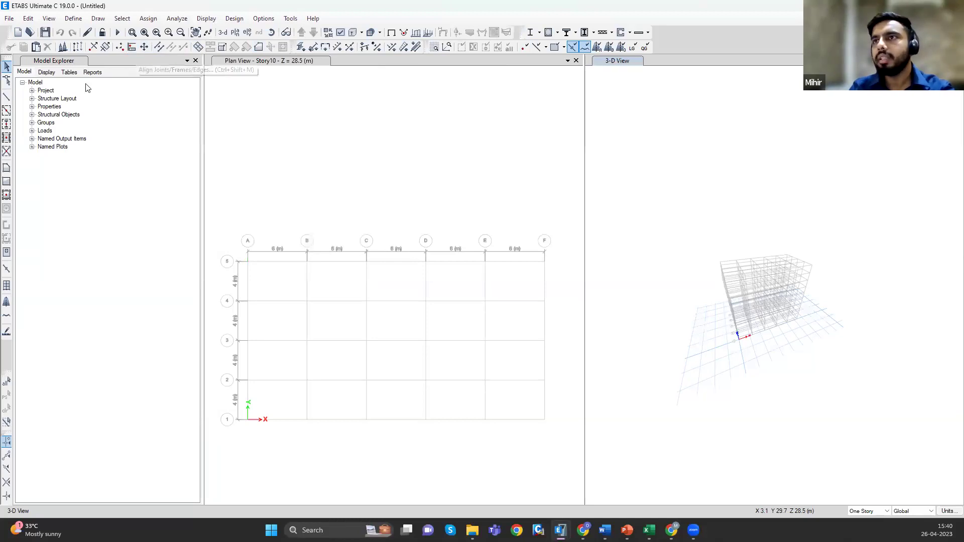
- Examine the model's stories and materials in the model tree, and review the X and Y ordinates of grid system G1
{"action": "left_click", "coordinate": [31, 99]}
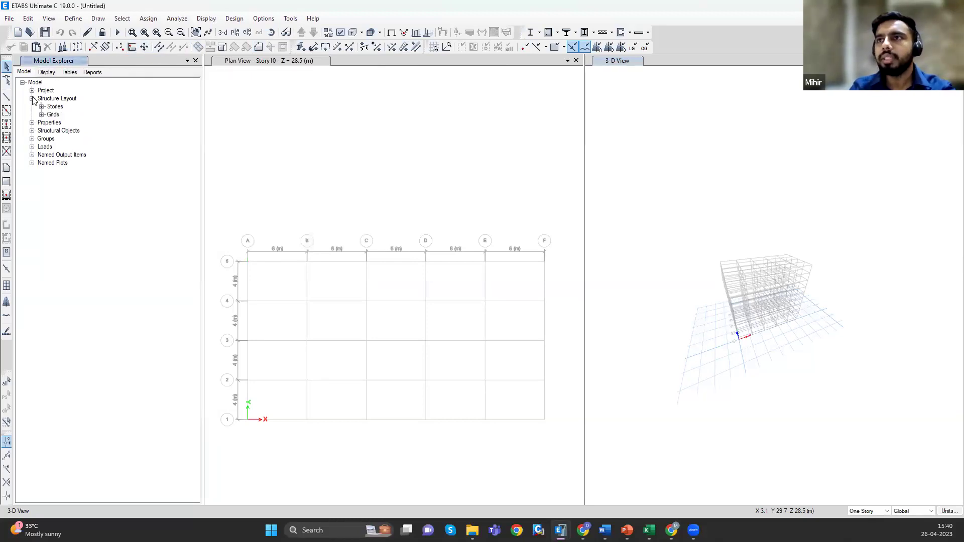
{"action": "left_click", "coordinate": [31, 123]}
{"action": "left_click", "coordinate": [42, 131]}
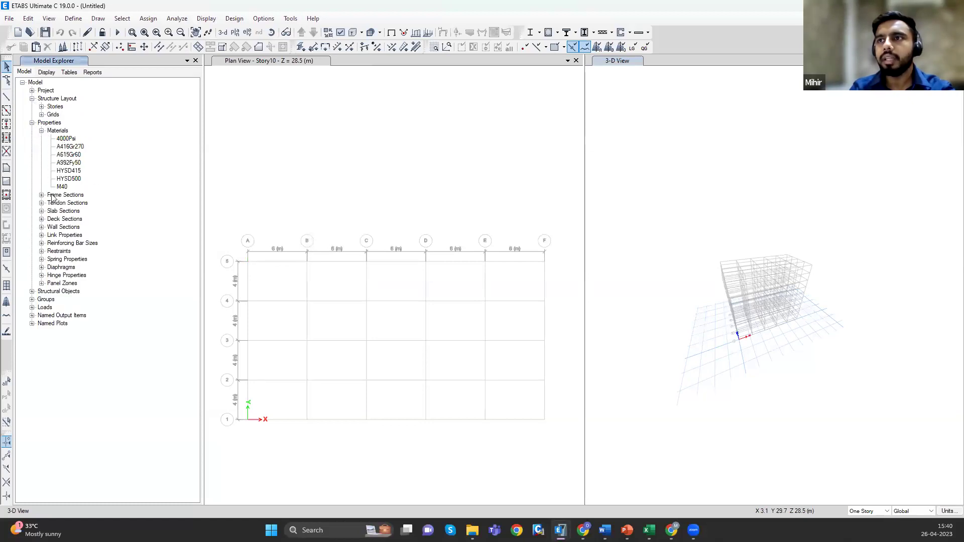
{"action": "left_click", "coordinate": [42, 106]}
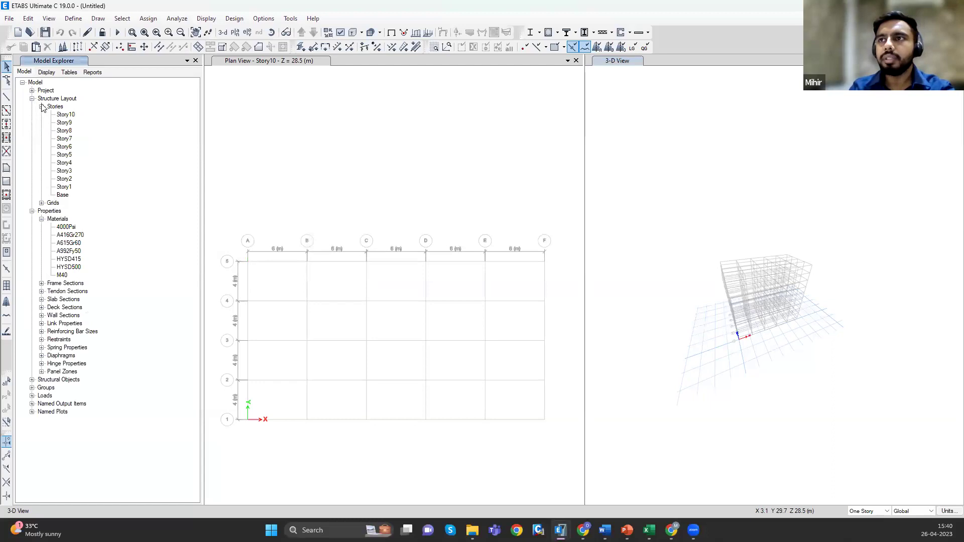
{"action": "left_click", "coordinate": [41, 106]}
{"action": "left_click", "coordinate": [42, 114]}
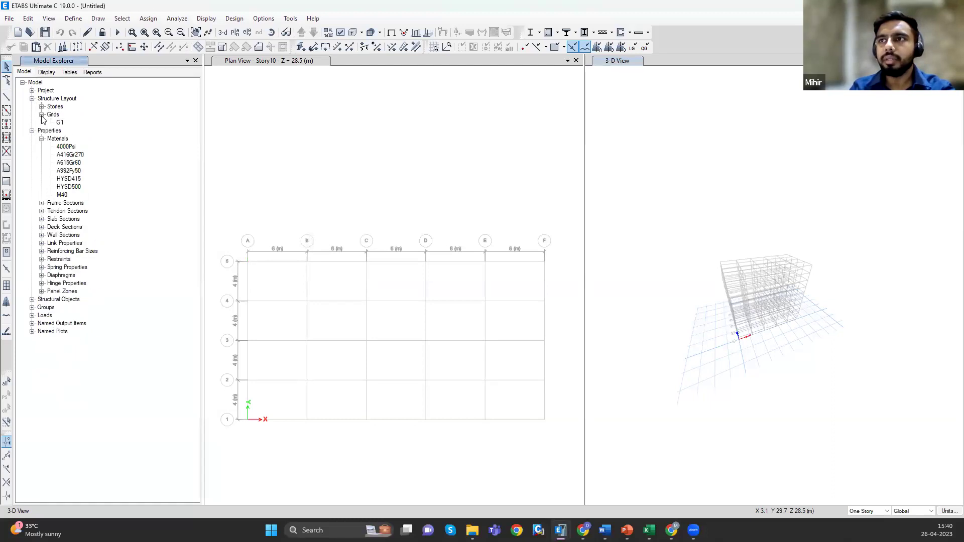
{"action": "right_click", "coordinate": [59, 122]}
{"action": "left_click", "coordinate": [88, 156]}
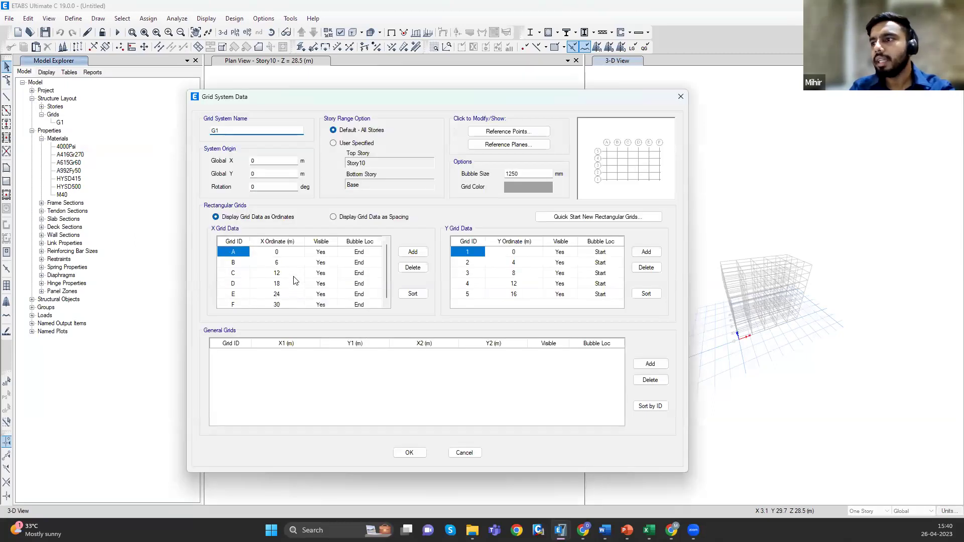
{"action": "left_click", "coordinate": [517, 263]}
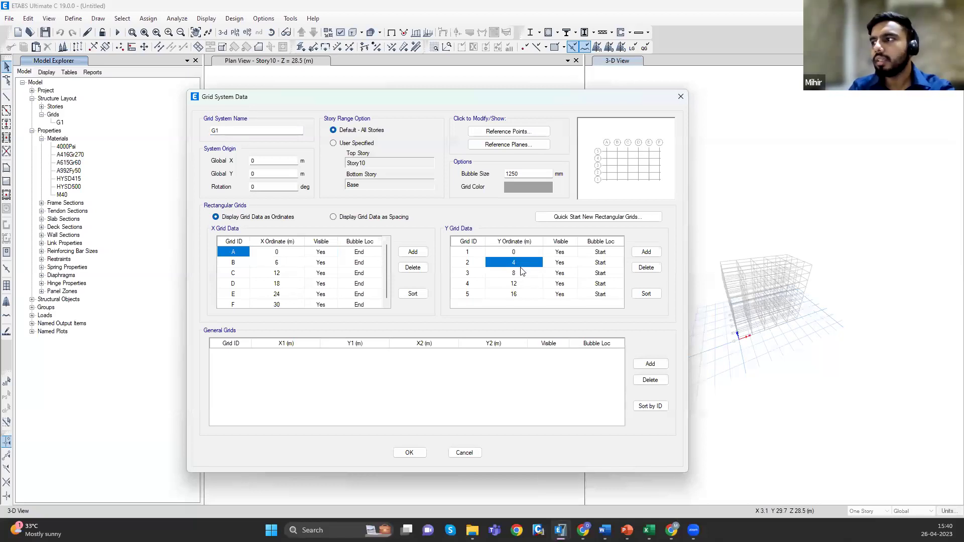
{"action": "left_click_drag", "start_coordinate": [361, 100], "coordinate": [321, 80]}
{"action": "left_click", "coordinate": [421, 431]}
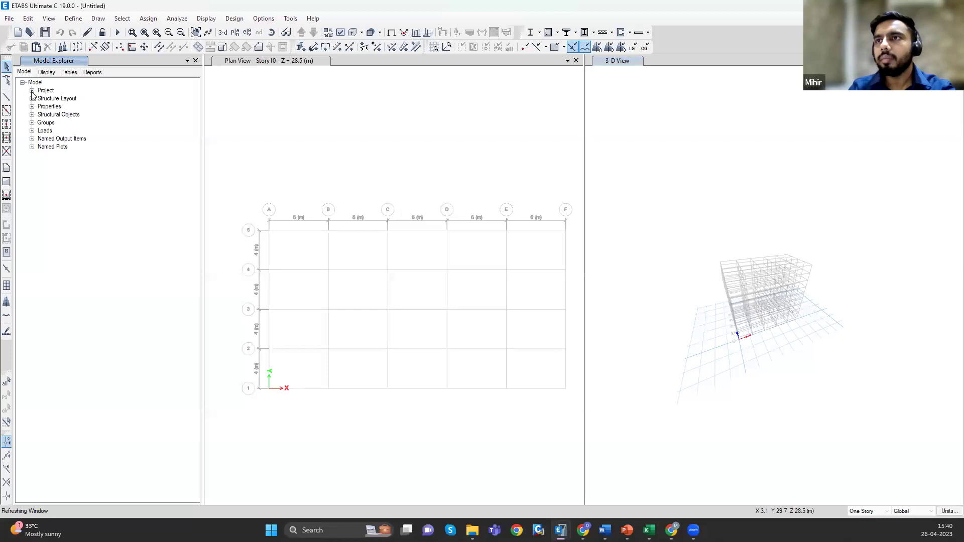
- Set the Y ordinates of grids 2, 3, 4 and 5 in grid system G1 to 5, 10, 15 and 20 m, and accept them
{"action": "left_click", "coordinate": [32, 115]}
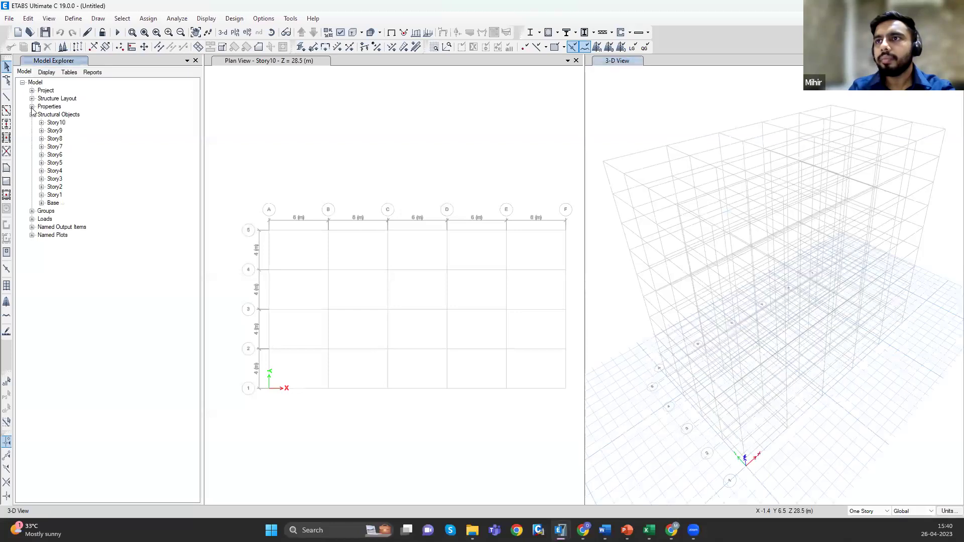
{"action": "left_click", "coordinate": [32, 106]}
{"action": "left_click", "coordinate": [31, 99]}
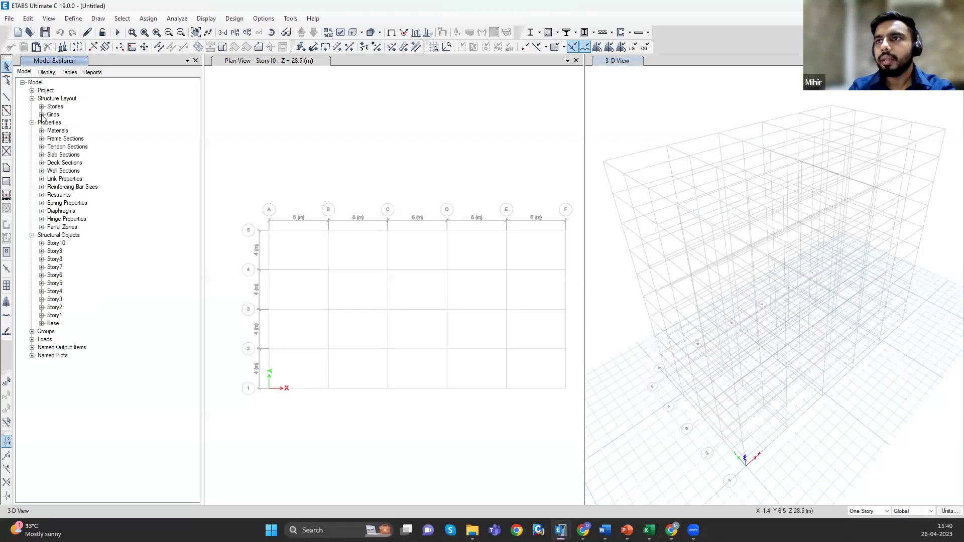
{"action": "left_click", "coordinate": [42, 115]}
{"action": "right_click", "coordinate": [60, 122]}
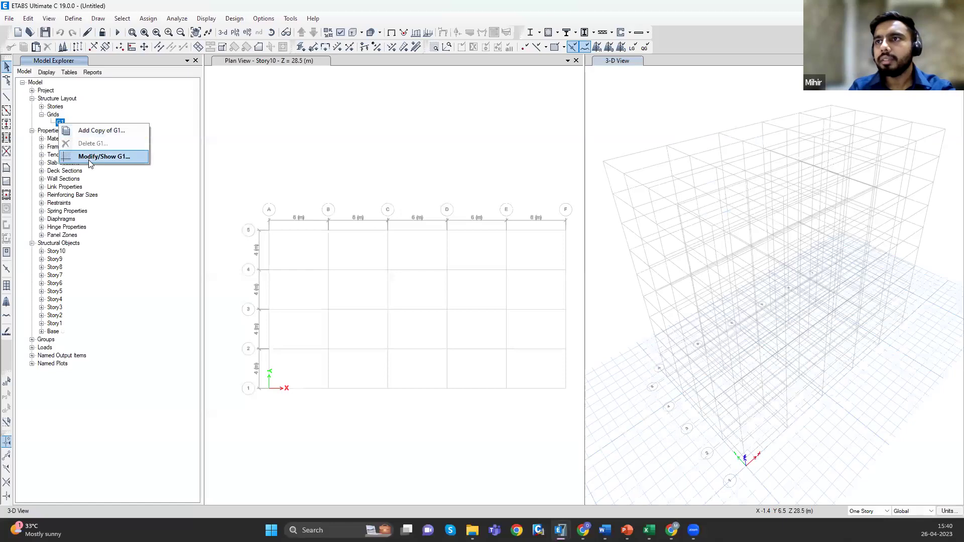
{"action": "left_click", "coordinate": [89, 160]}
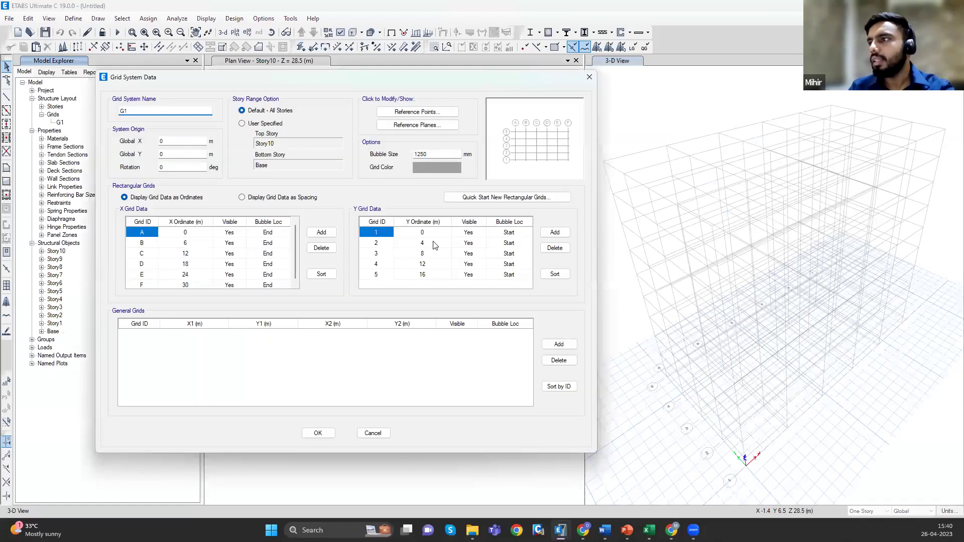
{"action": "left_click", "coordinate": [434, 245]}
{"action": "type", "text": "5"}
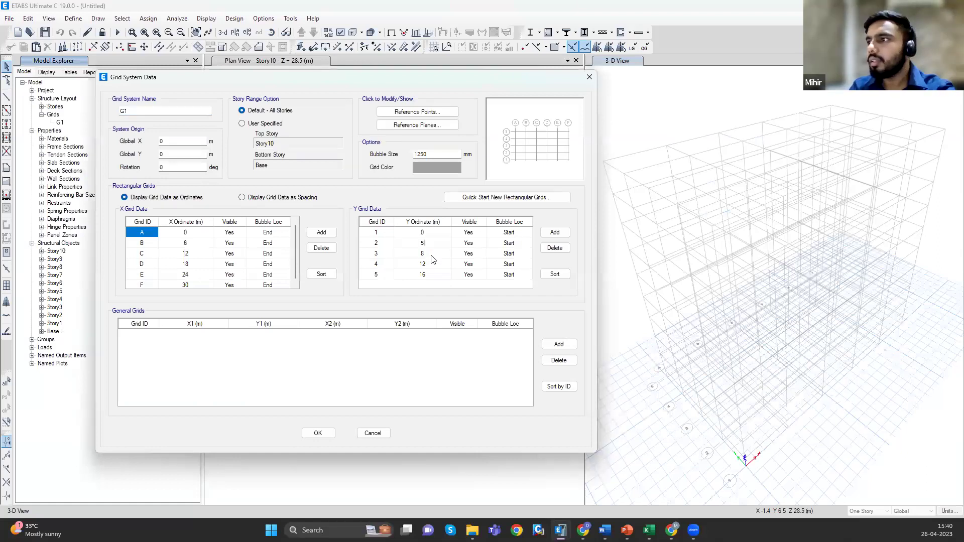
{"action": "key", "text": "Down"}
{"action": "type", "text": "10"}
{"action": "left_click", "coordinate": [428, 265]}
{"action": "type", "text": "15"}
{"action": "key", "text": "Down"}
{"action": "type", "text": "20"}
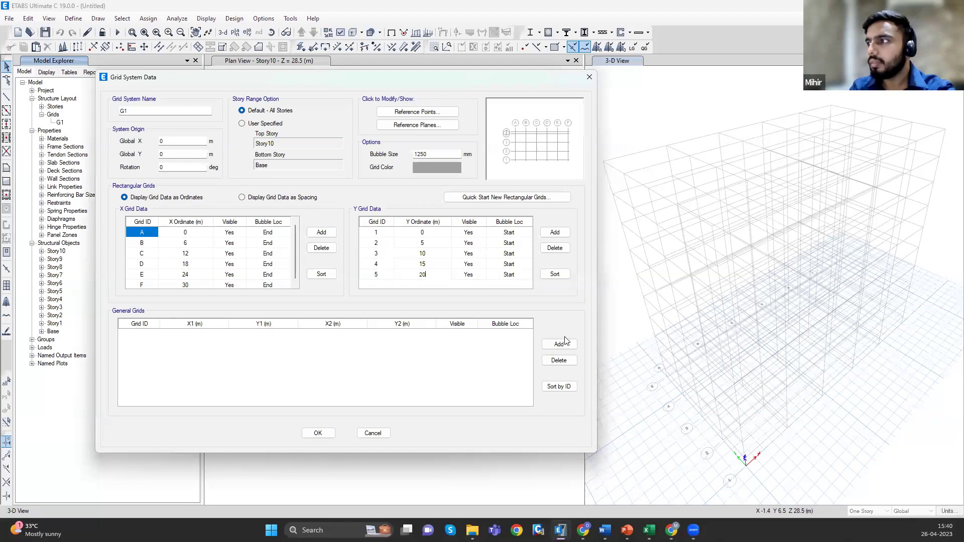
{"action": "left_click", "coordinate": [442, 265]}
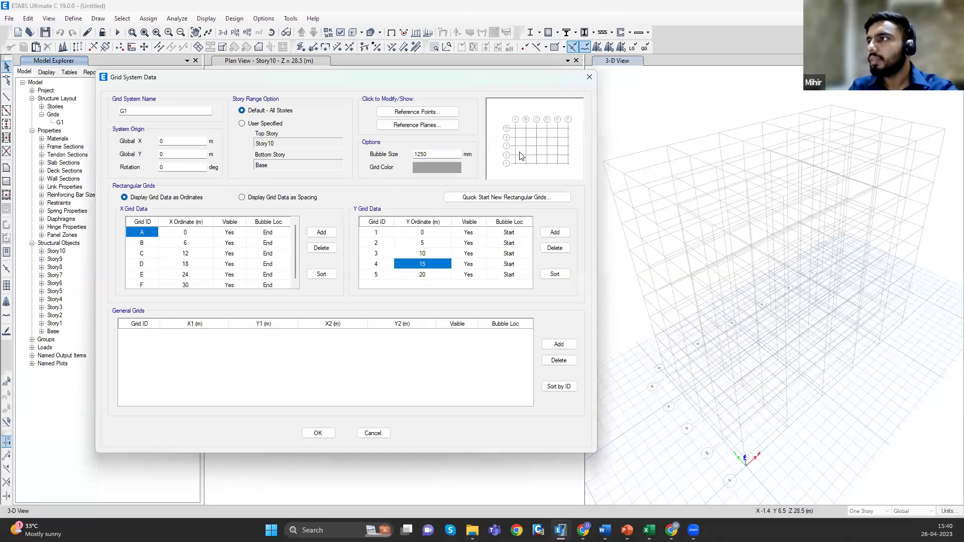
{"action": "left_click", "coordinate": [318, 434]}
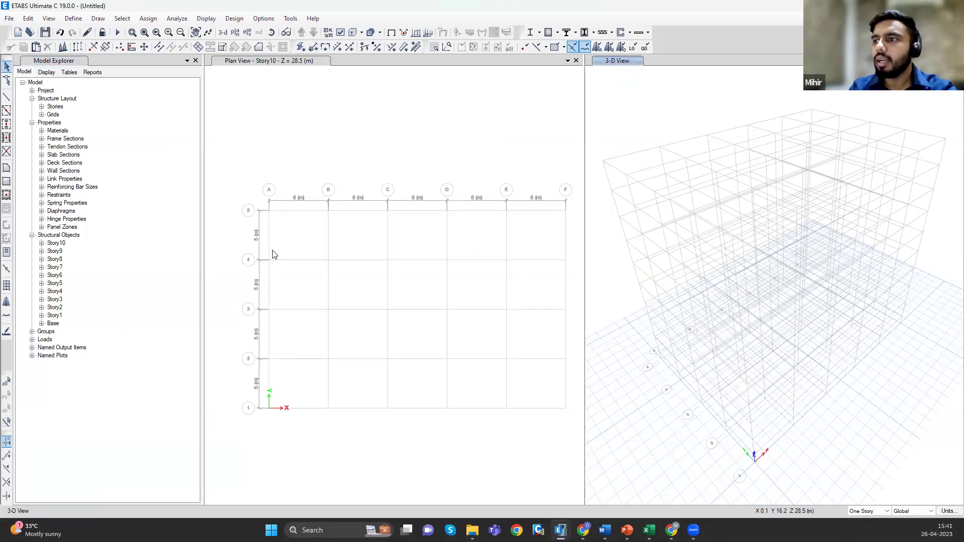
- Draw a 30 m Beam frame line along grid line 5 from A to F on Story10, and delete it
{"action": "scroll", "coordinate": [256, 246], "scroll_direction": "up", "scroll_amount": 5}
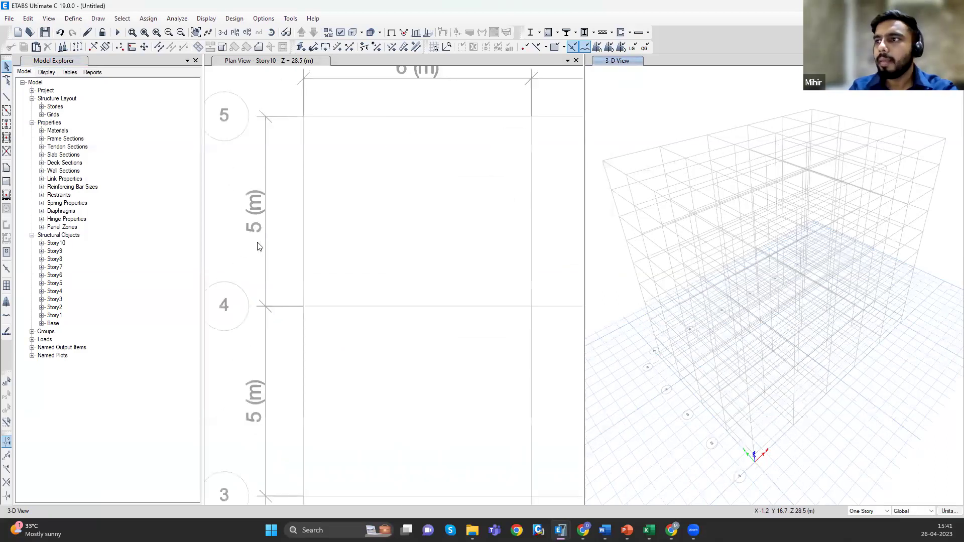
{"action": "scroll", "coordinate": [269, 273], "scroll_direction": "down", "scroll_amount": 3}
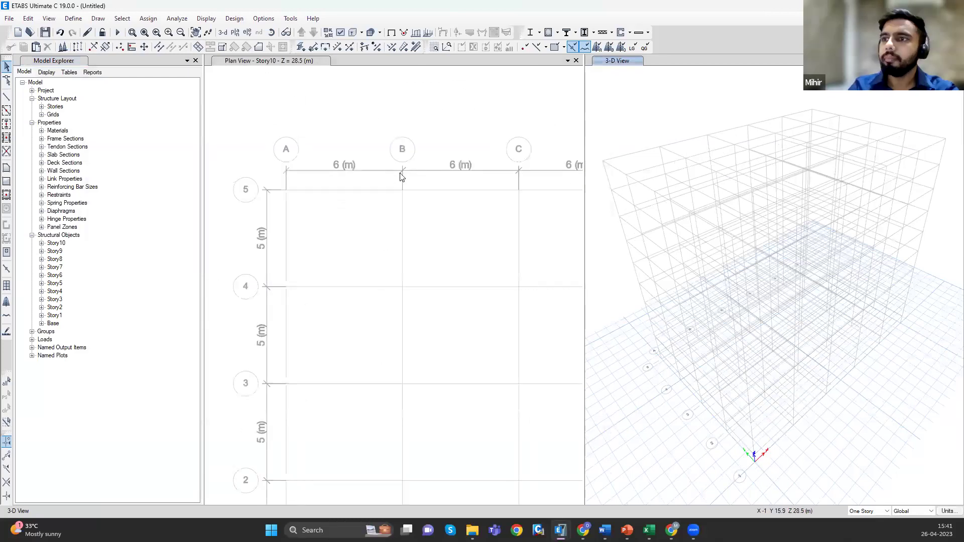
{"action": "key", "text": "F3"}
{"action": "key", "text": "F3"}
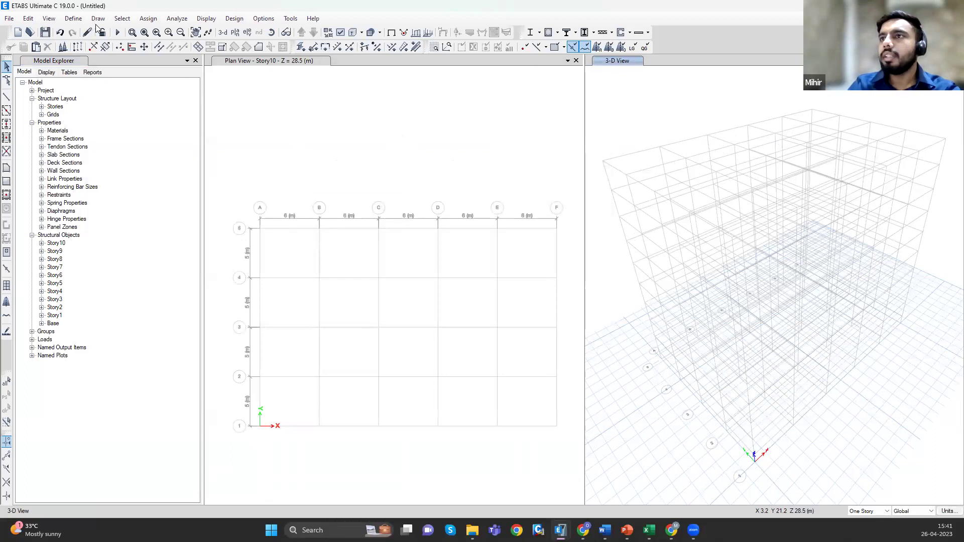
{"action": "left_click", "coordinate": [148, 18]}
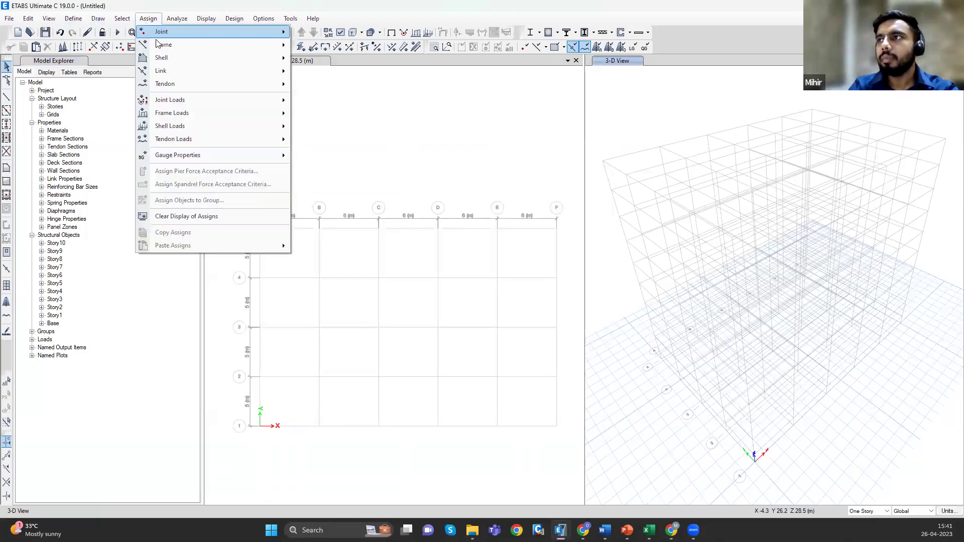
{"action": "mouse_move", "coordinate": [161, 58]}
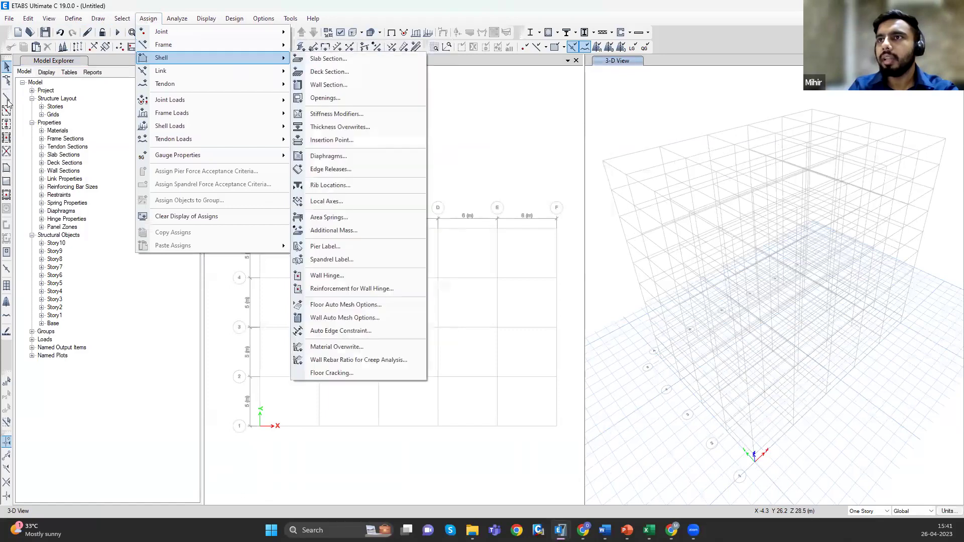
{"action": "left_click", "coordinate": [9, 114]}
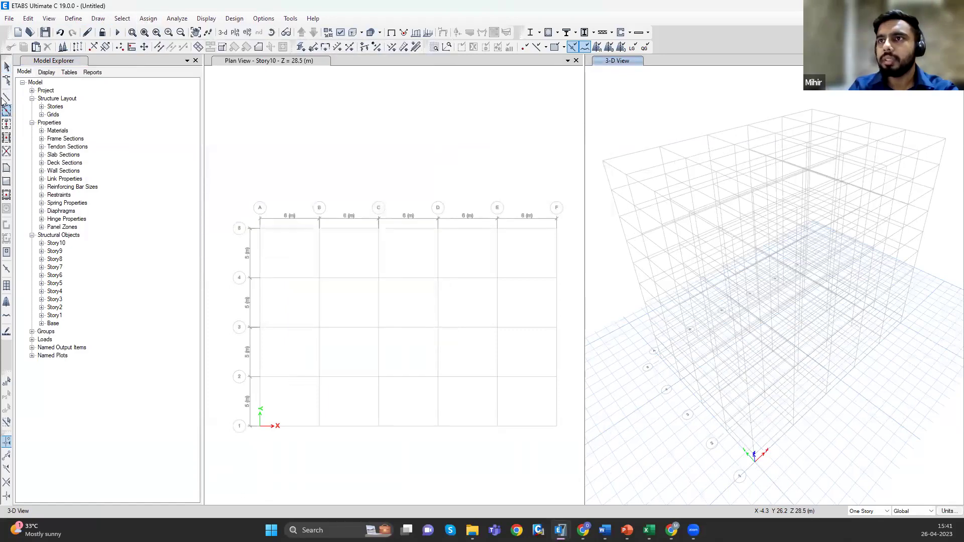
{"action": "left_click", "coordinate": [6, 98]}
{"action": "left_click", "coordinate": [265, 230]}
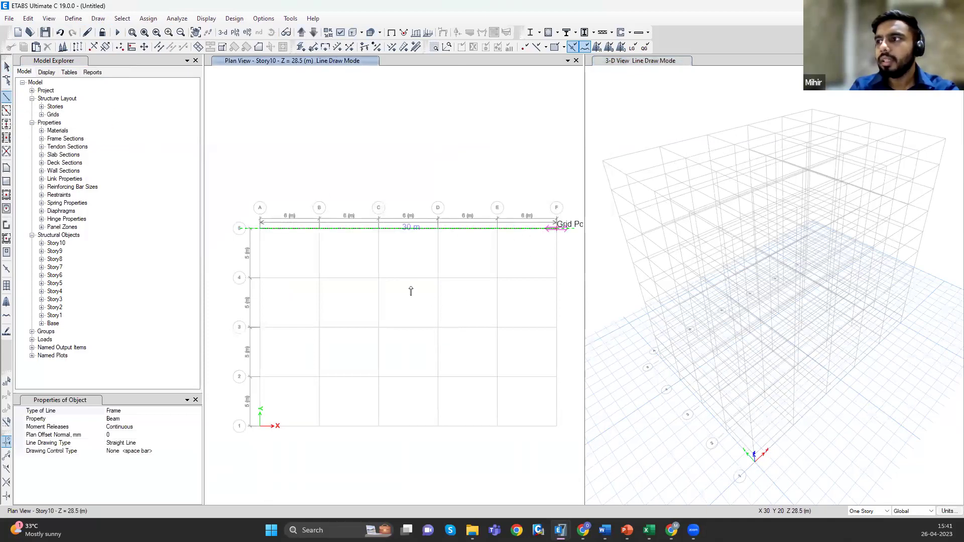
{"action": "key", "text": "Escape"}
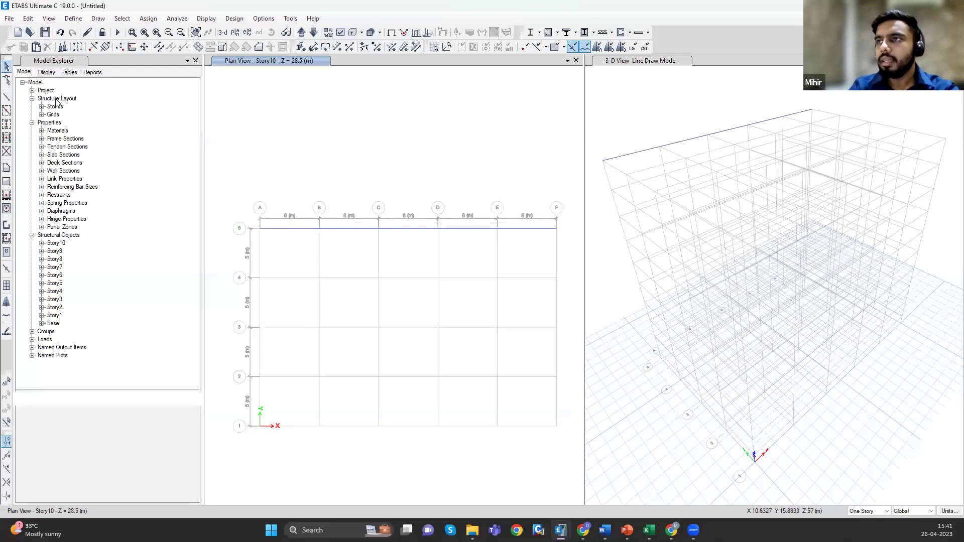
{"action": "left_click", "coordinate": [366, 229]}
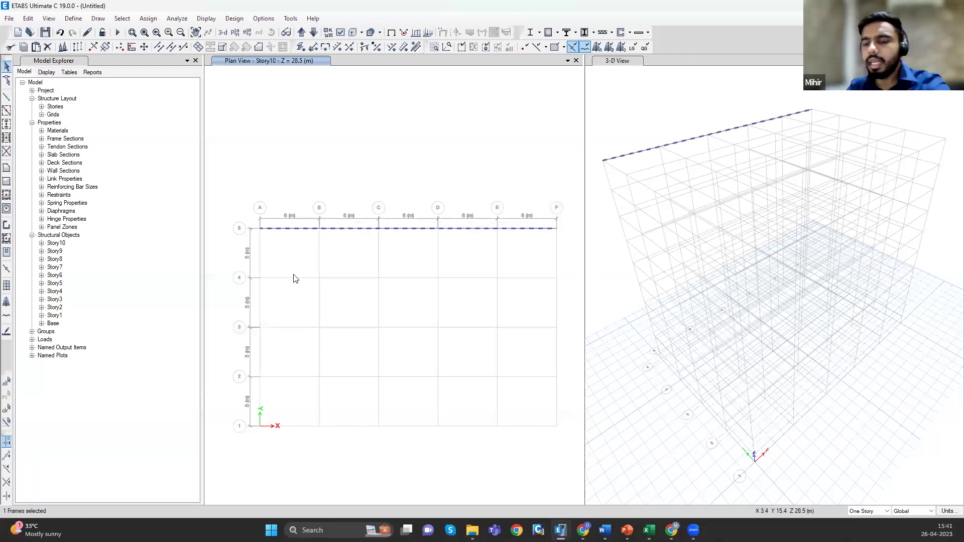
{"action": "key", "text": "Delete"}
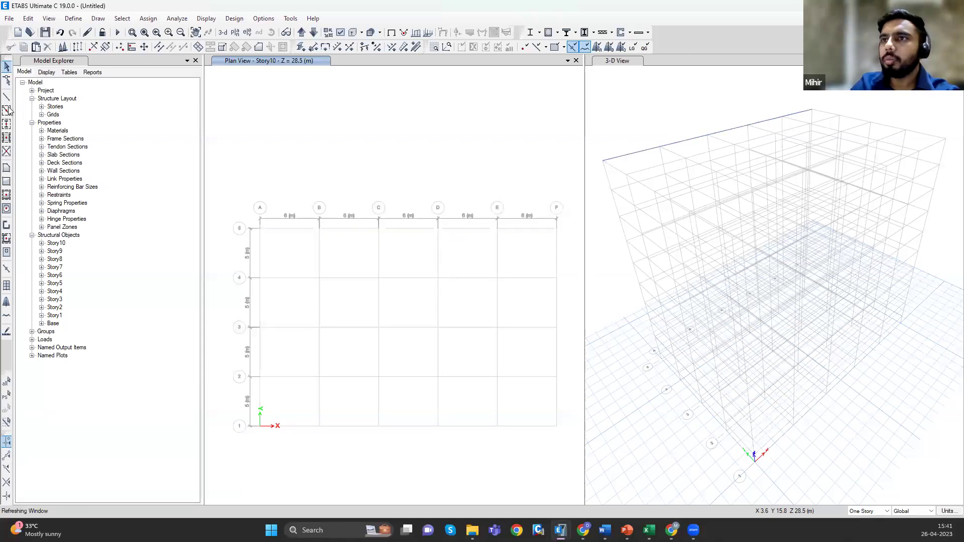
- Quick-draw Beam frames along grid line 5 from A to D on Story10, and undo them
{"action": "left_click", "coordinate": [7, 110]}
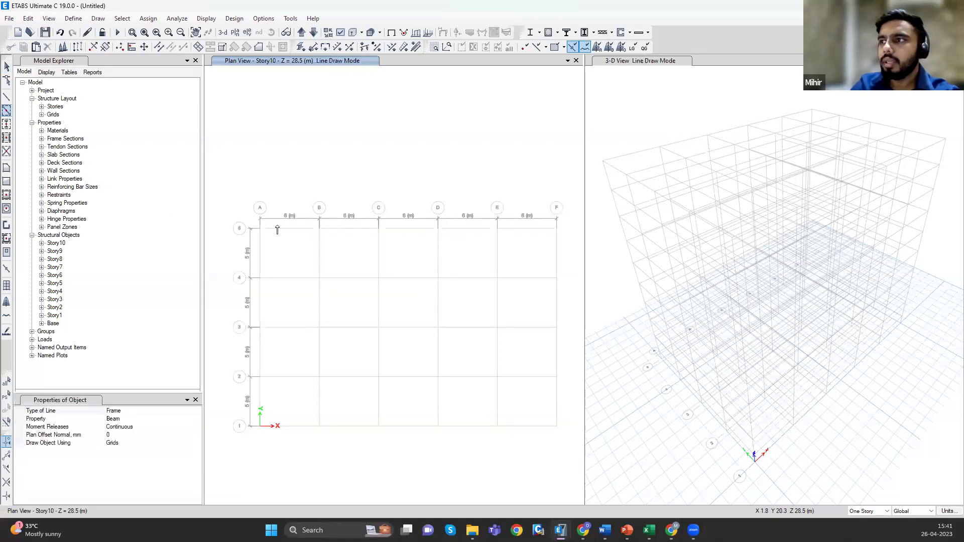
{"action": "left_click", "coordinate": [340, 232]}
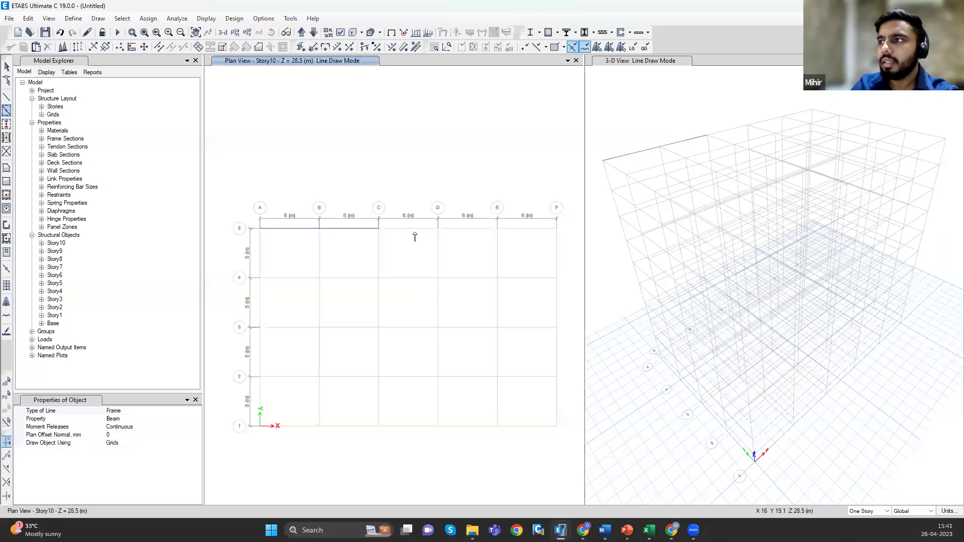
{"action": "left_click", "coordinate": [422, 279]}
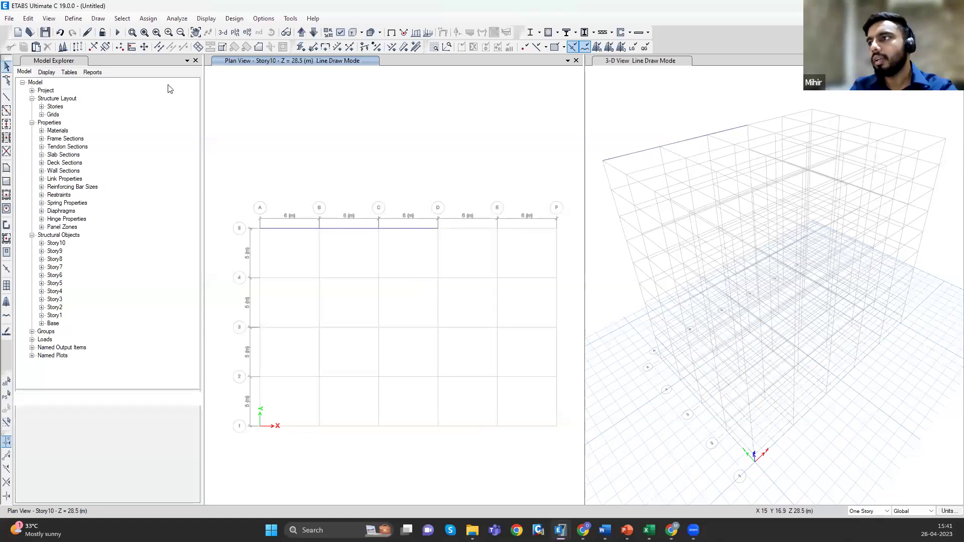
{"action": "key", "text": "Escape"}
{"action": "key", "text": "ctrl+z"}
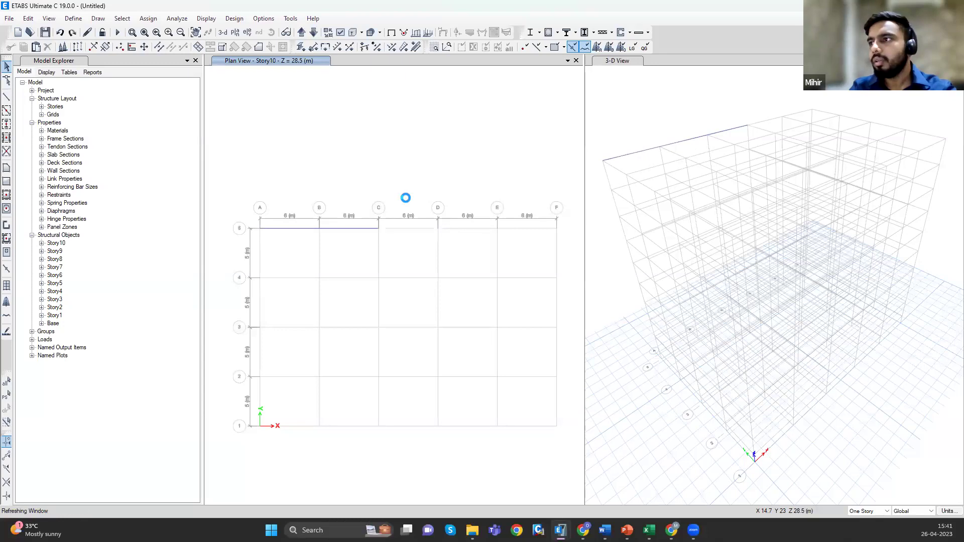
{"action": "key", "text": "ctrl+z"}
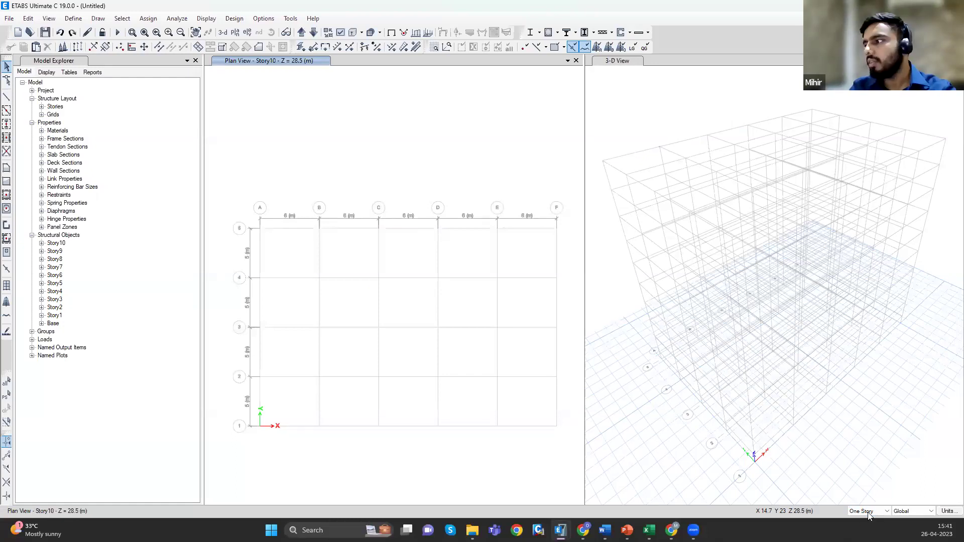
{"action": "key", "text": "ctrl+y"}
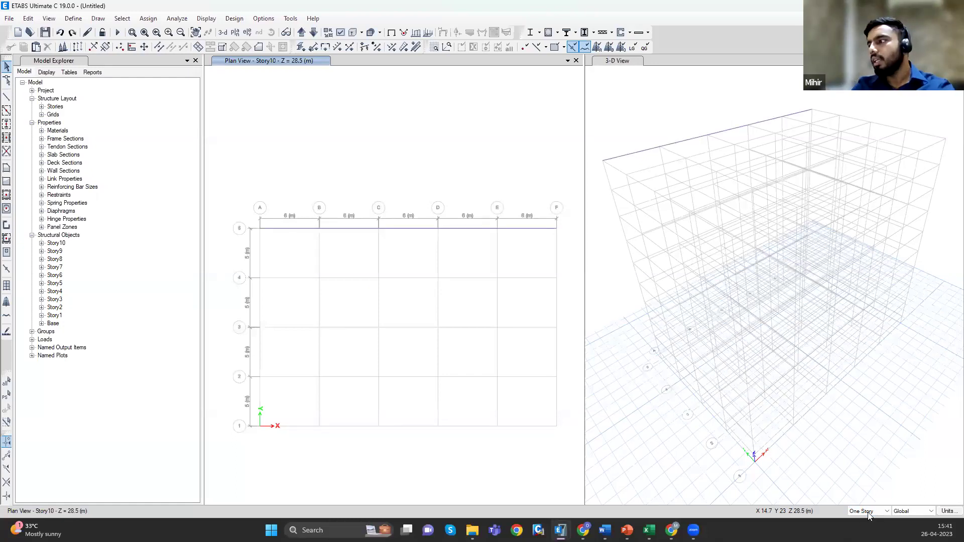
- Switch the story scope to All Stories, and delete the beam along grid line 5
{"action": "left_click", "coordinate": [870, 513]}
{"action": "left_click", "coordinate": [878, 522]}
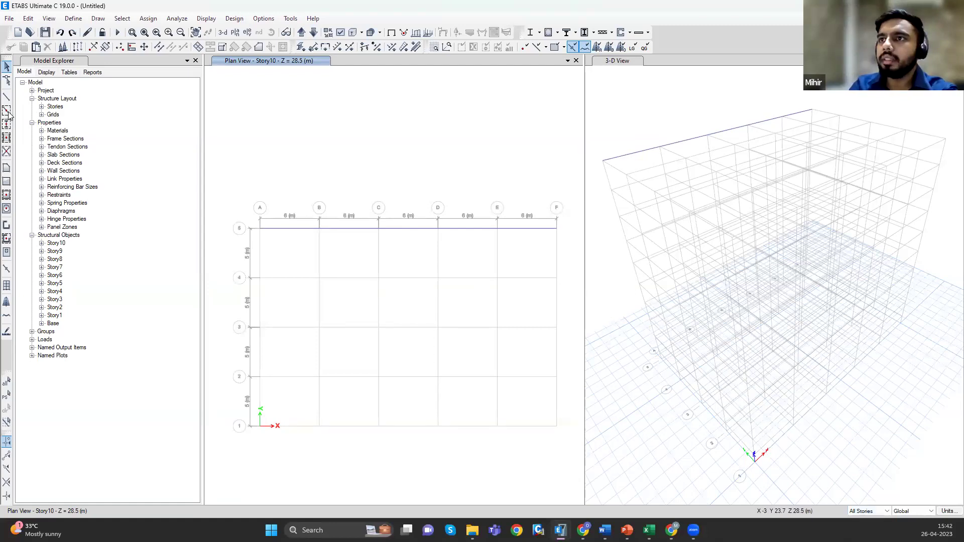
{"action": "left_click_drag", "start_coordinate": [539, 221], "coordinate": [314, 248]}
{"action": "key", "text": "Delete"}
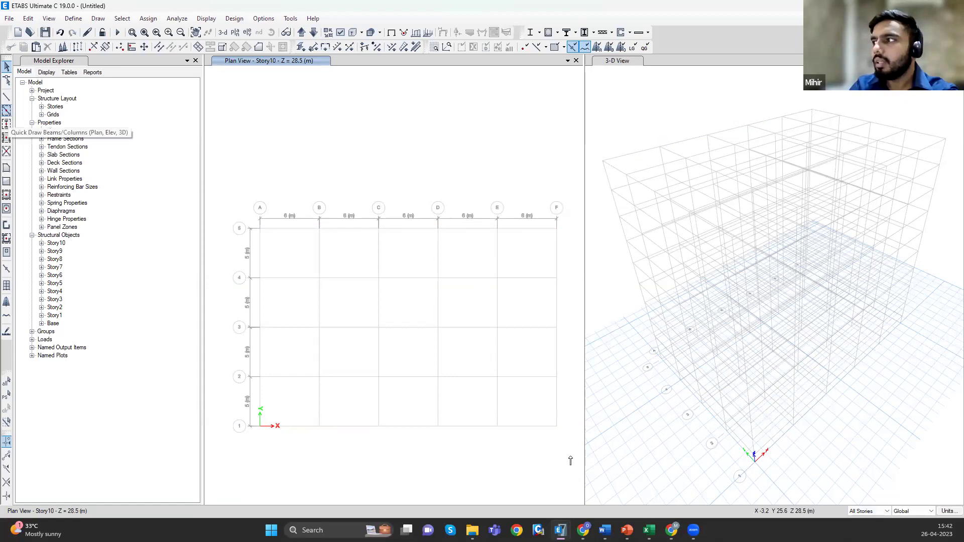
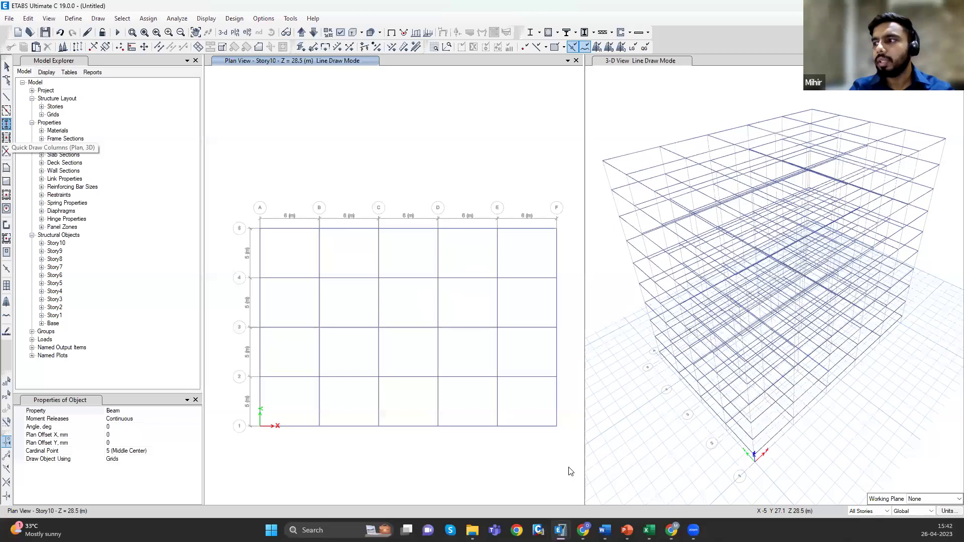
- Try quick-drawing columns with the Beam property at all grid intersections on all stories, and undo them
{"action": "left_click_drag", "start_coordinate": [568, 467], "coordinate": [236, 193]}
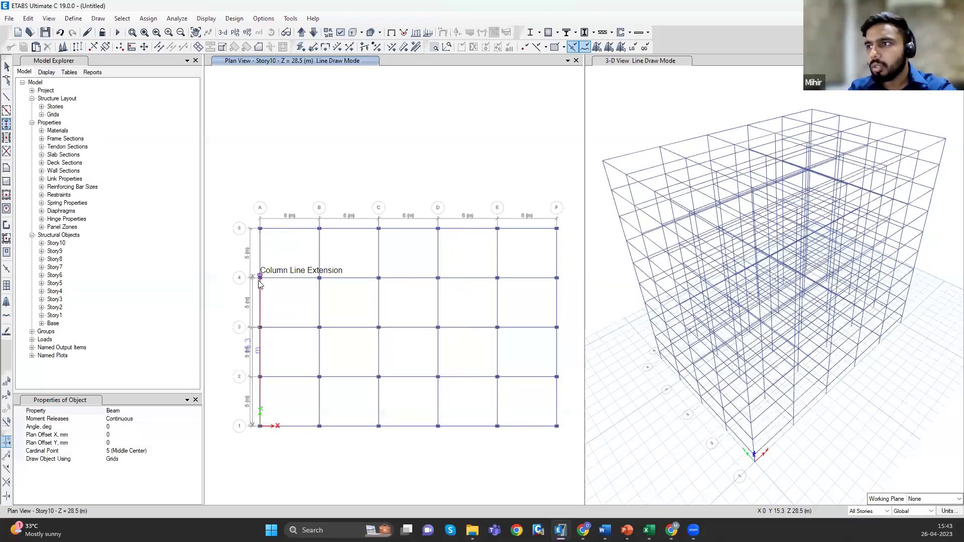
{"action": "key", "text": "Escape"}
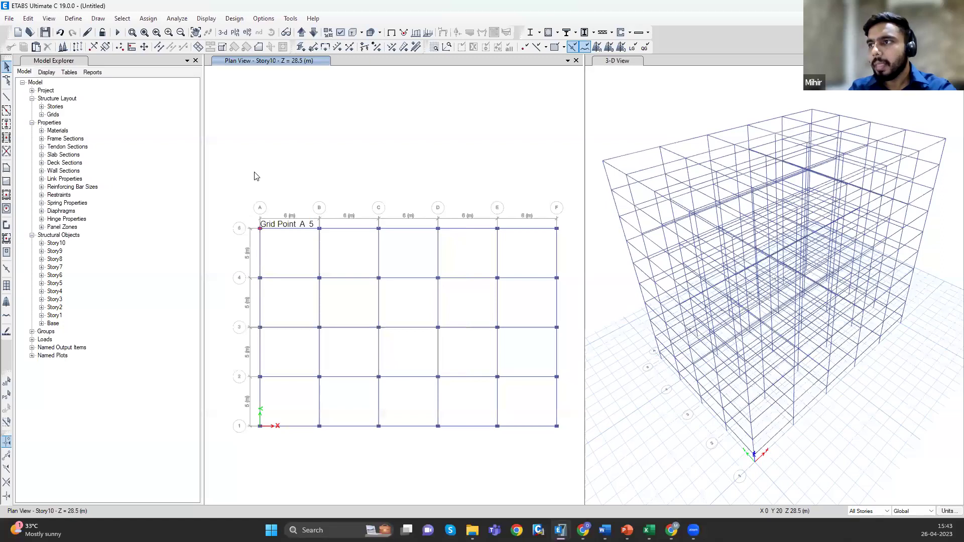
{"action": "scroll", "coordinate": [281, 264], "scroll_direction": "up", "scroll_amount": 5}
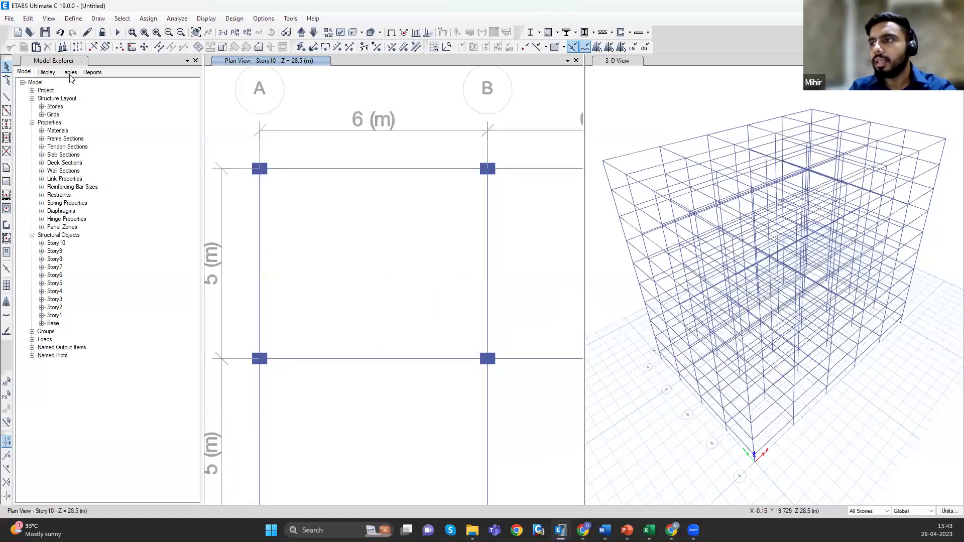
{"action": "left_click", "coordinate": [64, 48]}
{"action": "key", "text": "ctrl+z"}
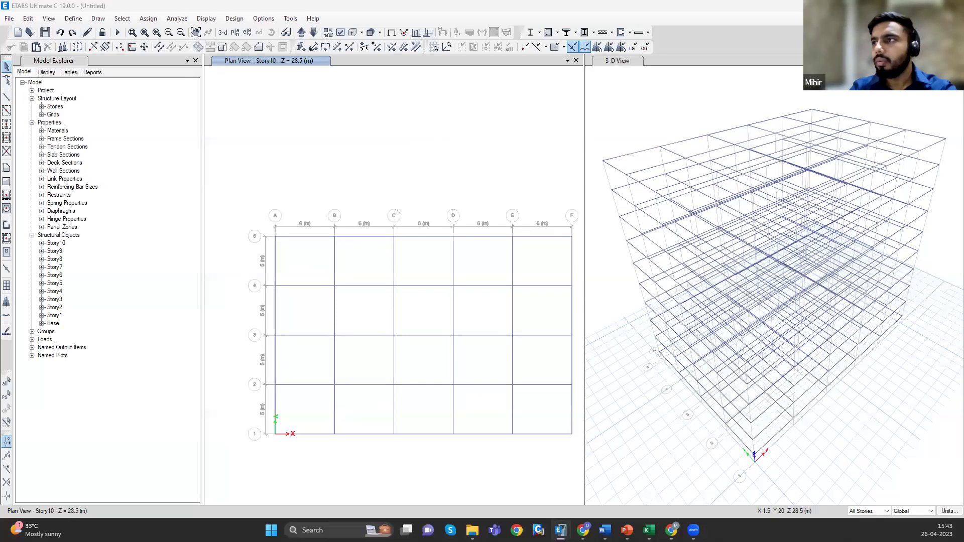
- Check the section property assigned to the Story10 beam on grid line 5 between A and B, and close its information unchanged
{"action": "right_click", "coordinate": [287, 236]}
{"action": "left_click", "coordinate": [263, 211]}
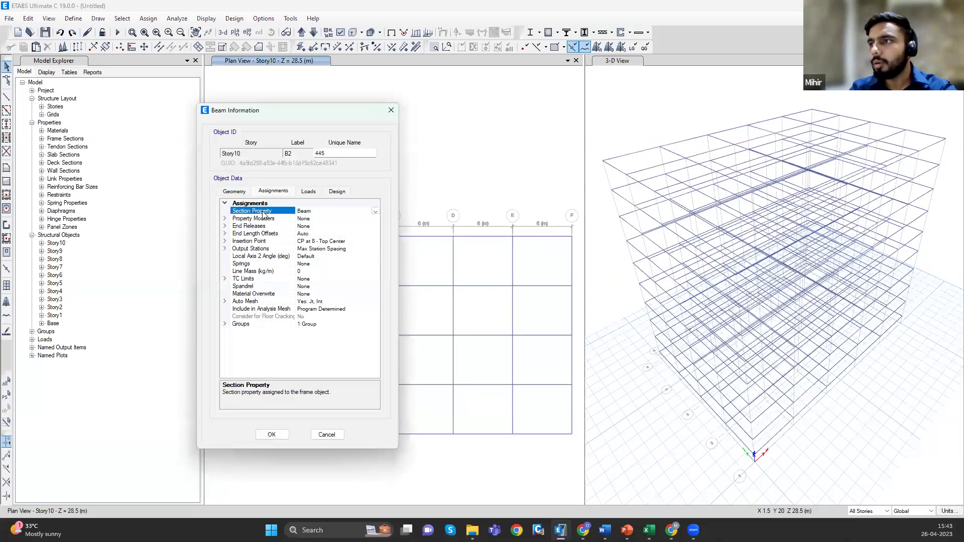
{"action": "left_click", "coordinate": [376, 212]}
{"action": "left_click", "coordinate": [327, 435]}
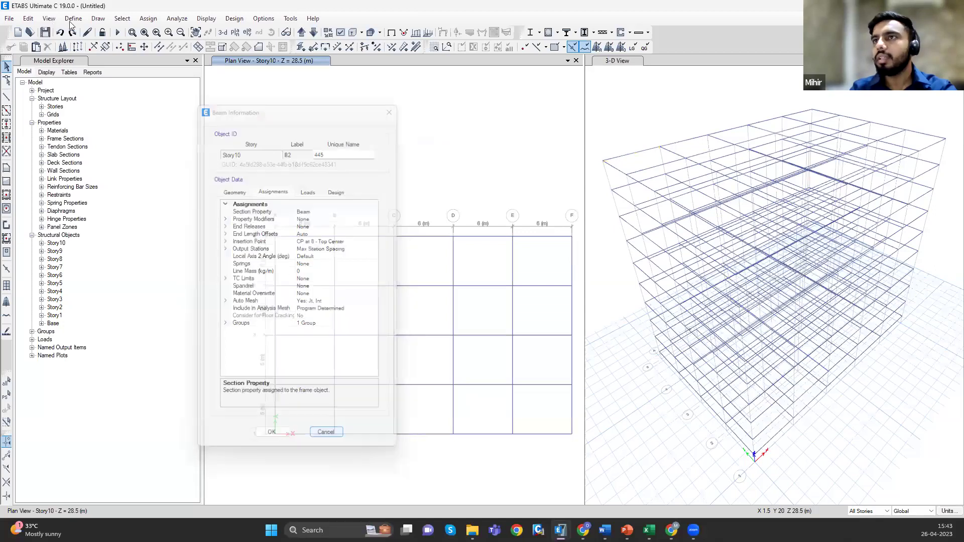
- Quick-draw columns with the Column property at all grid intersections on all stories
{"action": "left_click", "coordinate": [7, 123]}
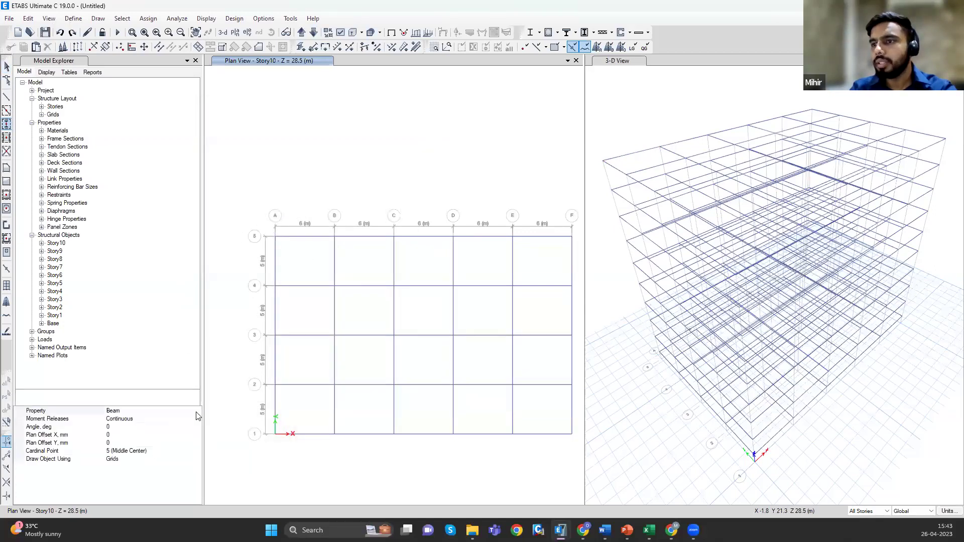
{"action": "left_click", "coordinate": [151, 411]}
{"action": "left_click", "coordinate": [161, 433]}
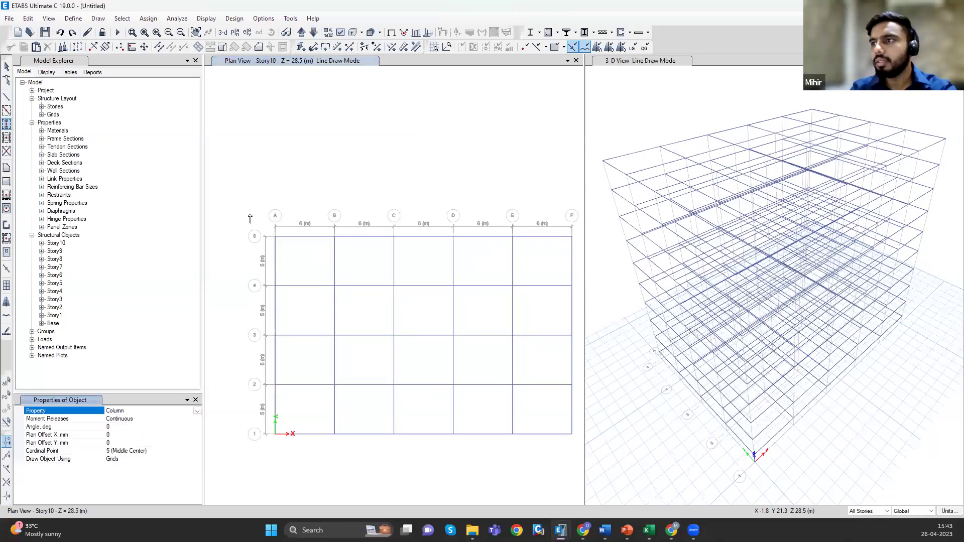
{"action": "left_click_drag", "start_coordinate": [582, 492], "coordinate": [581, 490]}
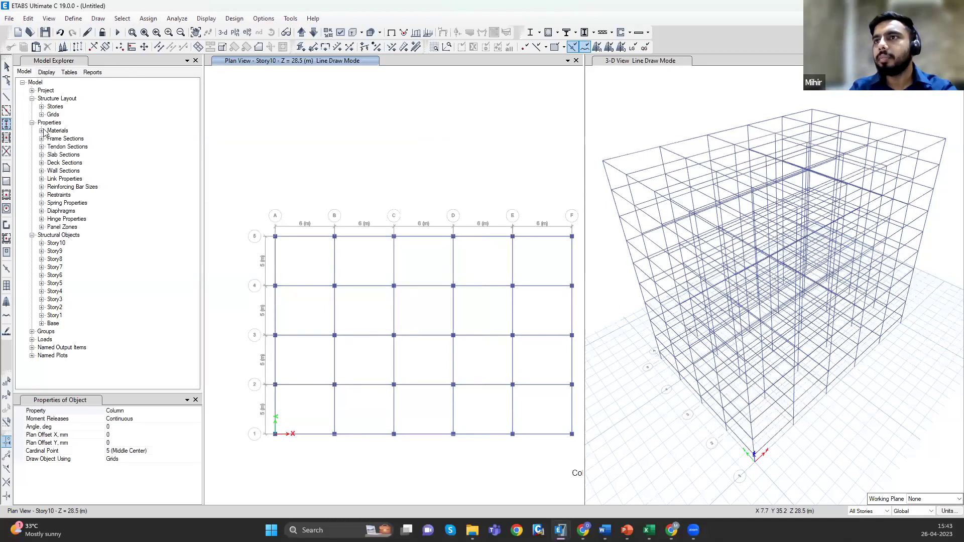
- Set the torsional constant modifier of the Beam frame section to 1, and accept the section changes
{"action": "left_click", "coordinate": [73, 18]}
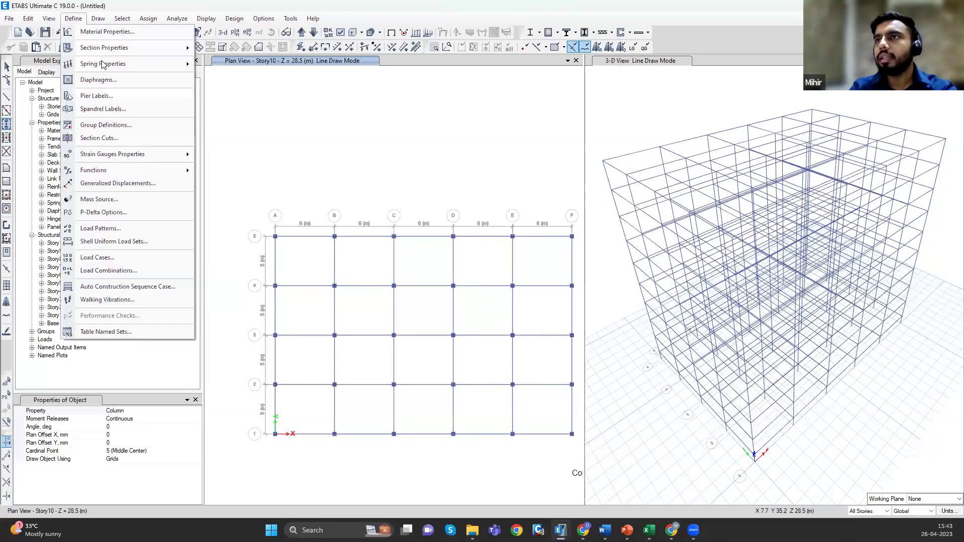
{"action": "mouse_move", "coordinate": [193, 53]}
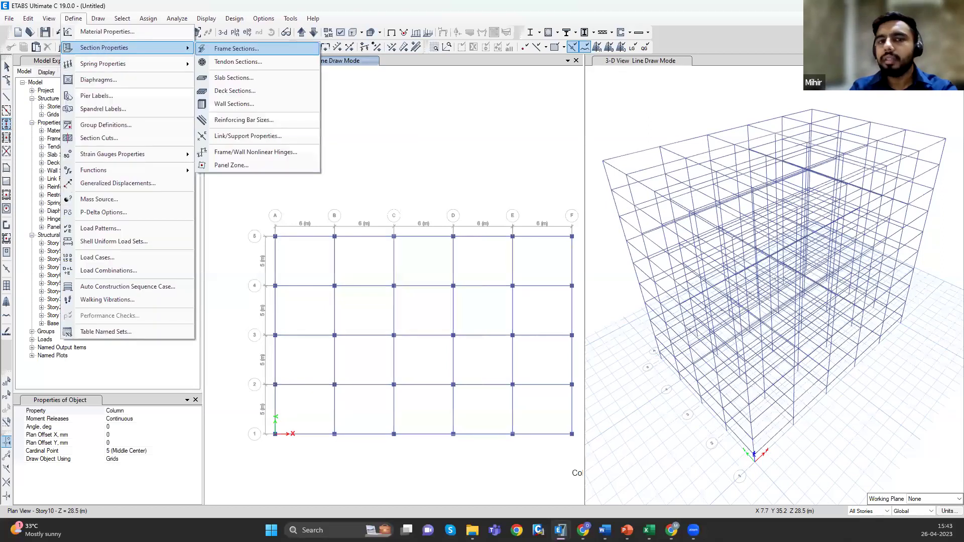
{"action": "key", "text": "Return"}
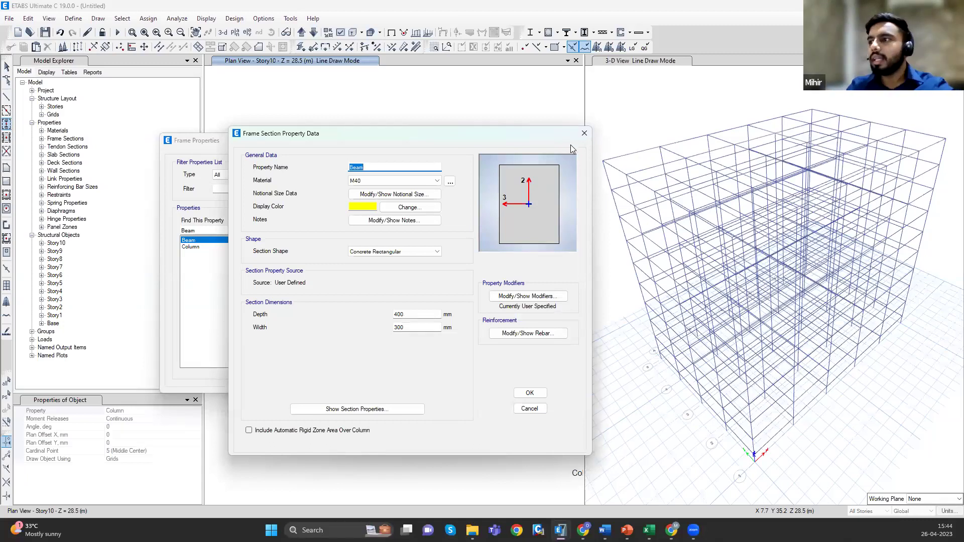
{"action": "left_click", "coordinate": [523, 335]}
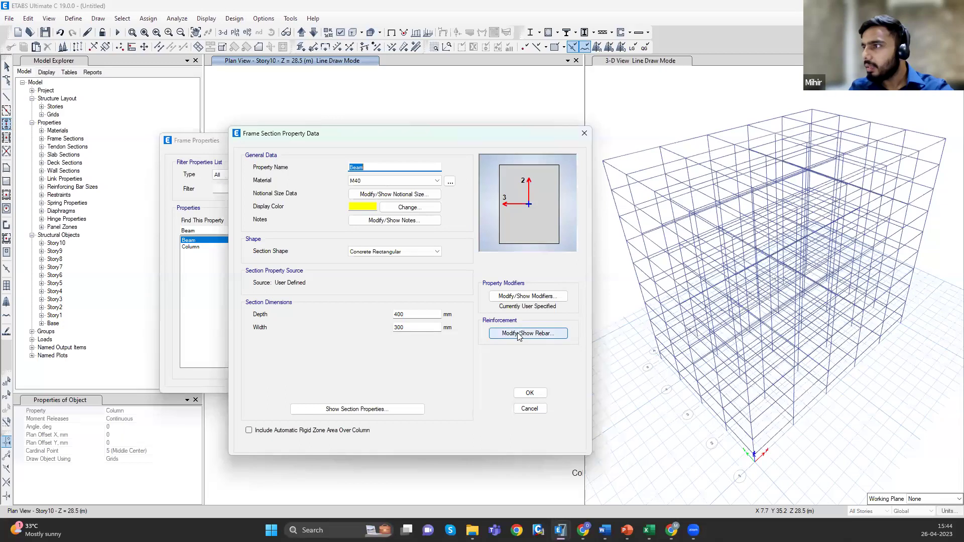
{"action": "left_click", "coordinate": [506, 300]}
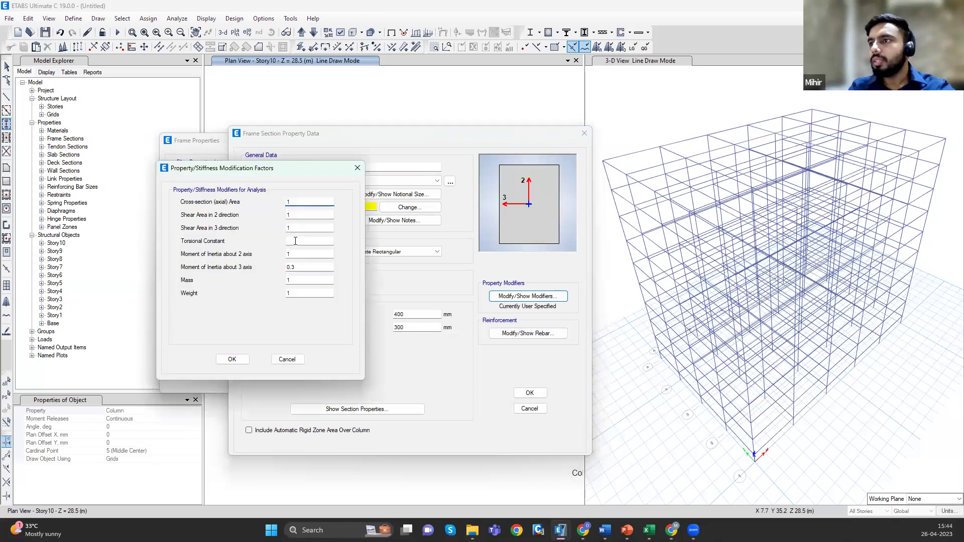
{"action": "key", "text": "Tab"}
{"action": "key", "text": "Tab"}
{"action": "key", "text": "Tab"}
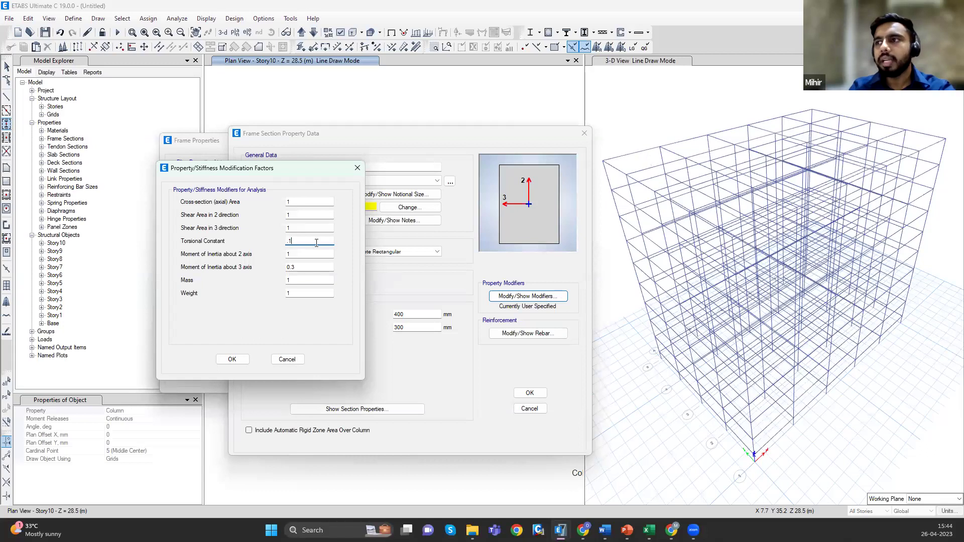
{"action": "left_click", "coordinate": [301, 241]}
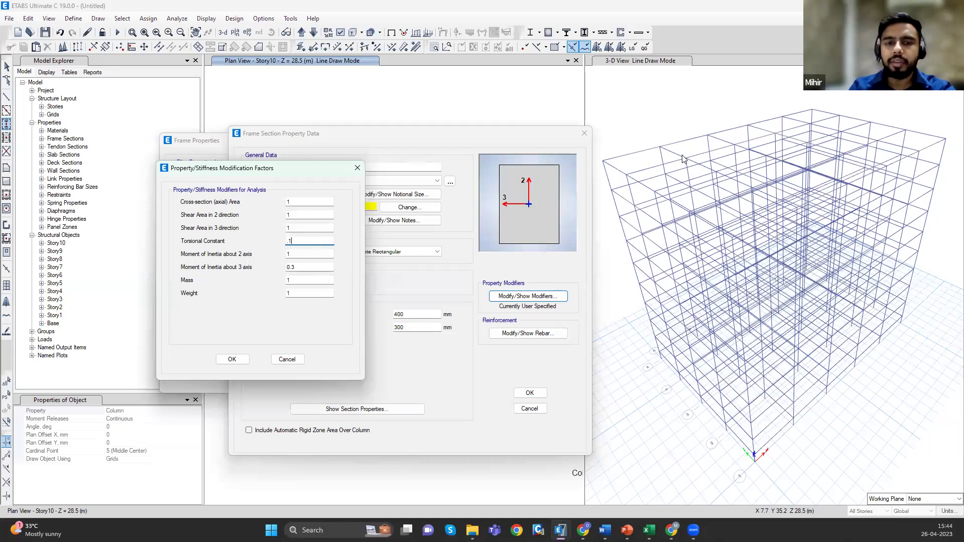
{"action": "left_click_drag", "start_coordinate": [314, 241], "coordinate": [283, 241]}
{"action": "type", "text": "1"}
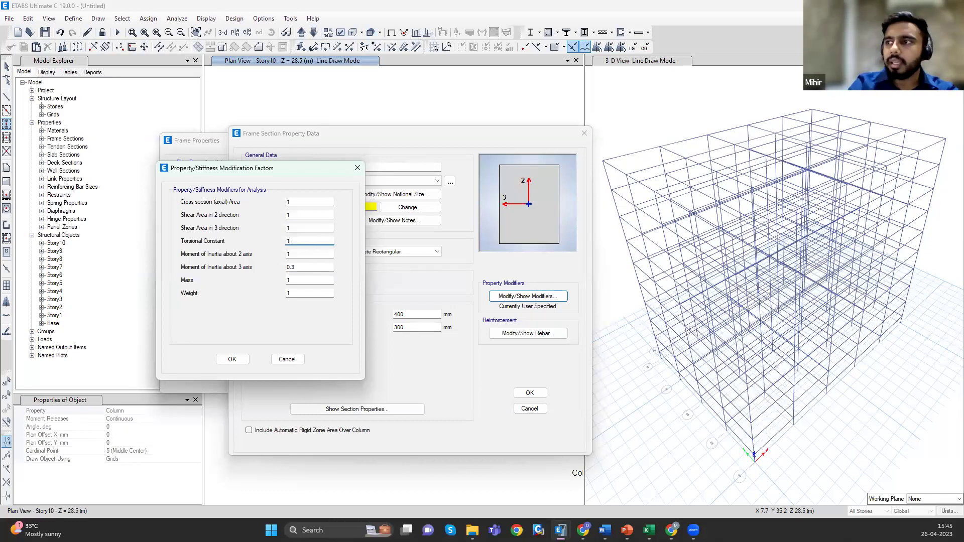
{"action": "left_click", "coordinate": [232, 359]}
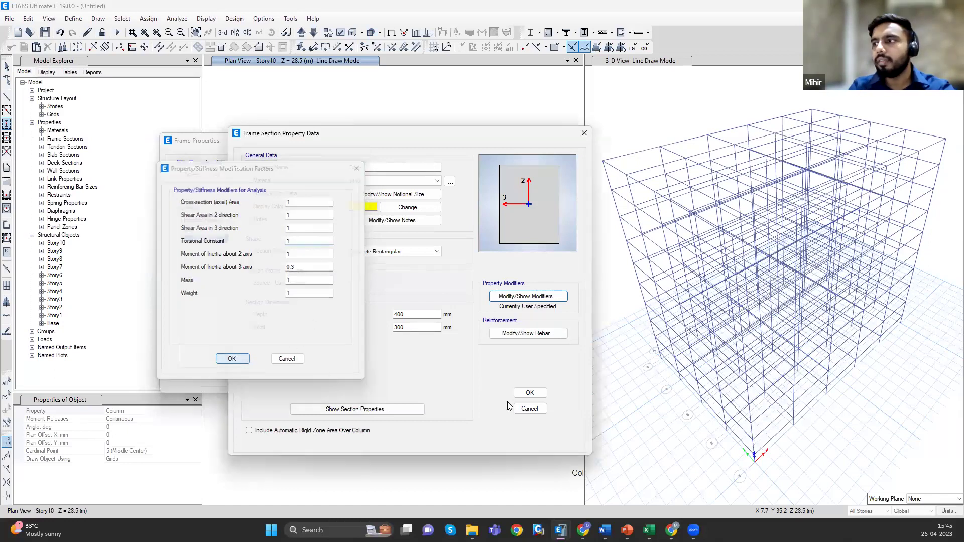
{"action": "left_click", "coordinate": [528, 396]}
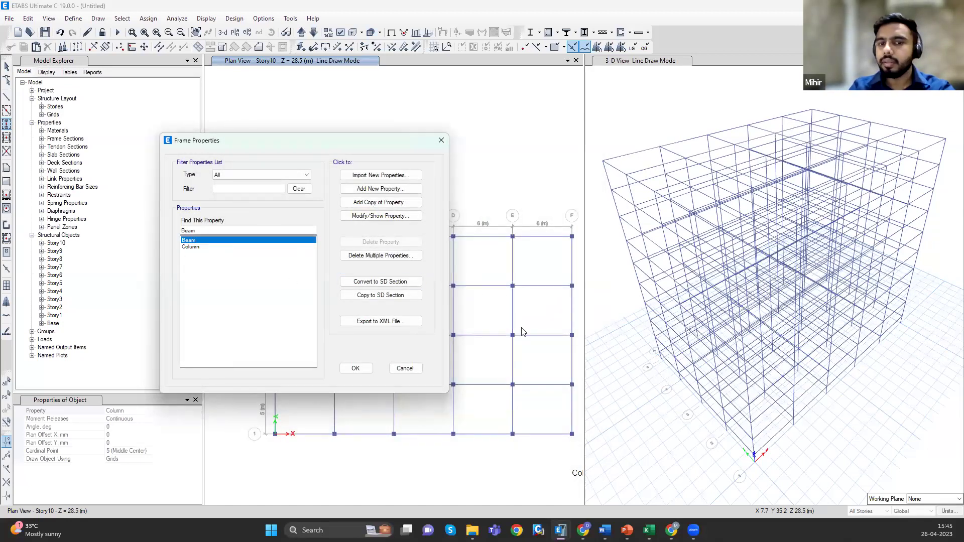
{"action": "left_click", "coordinate": [360, 369]}
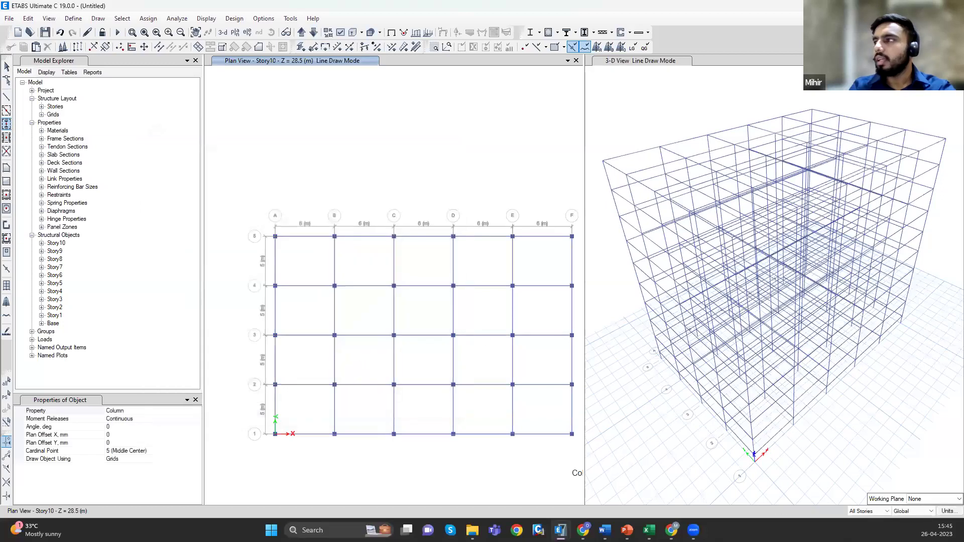
- Move the plan view down story by story from Story10 to Base
{"action": "scroll", "coordinate": [416, 346], "scroll_direction": "down", "scroll_amount": 1}
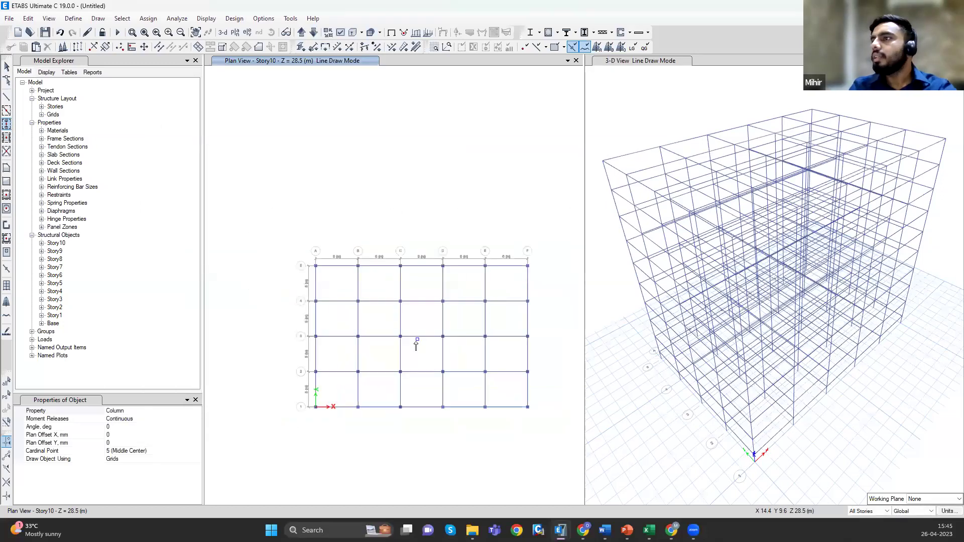
{"action": "scroll", "coordinate": [416, 346], "scroll_direction": "up", "scroll_amount": 1}
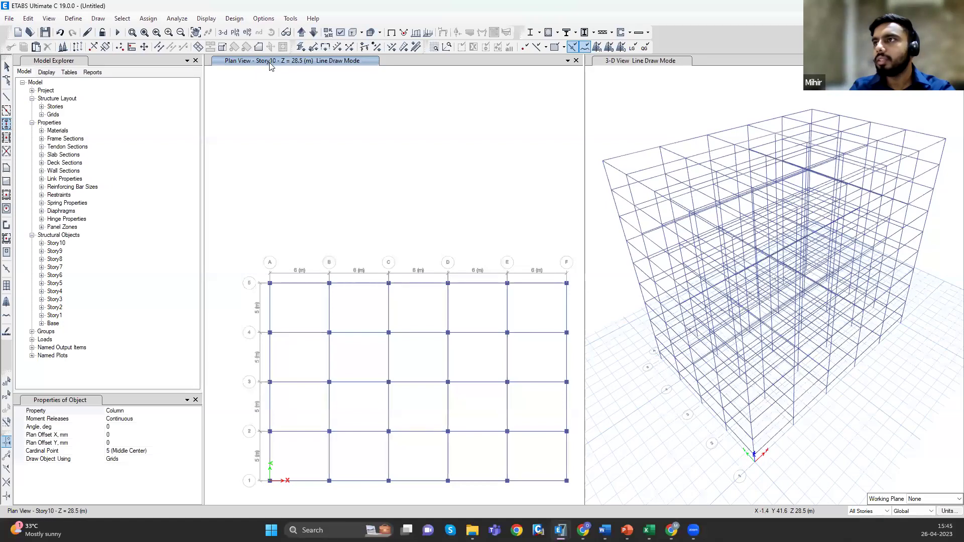
{"action": "left_click", "coordinate": [313, 34]}
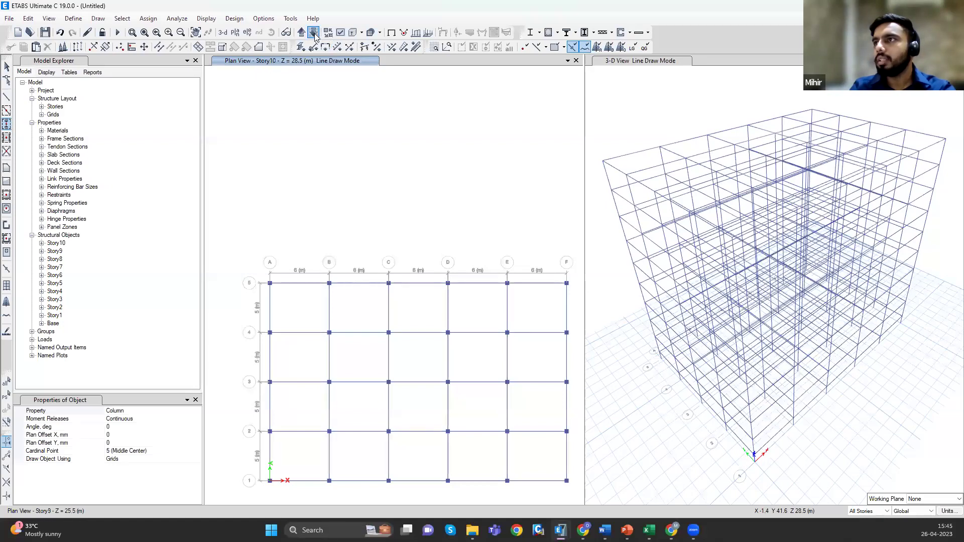
{"action": "left_click", "coordinate": [314, 33]}
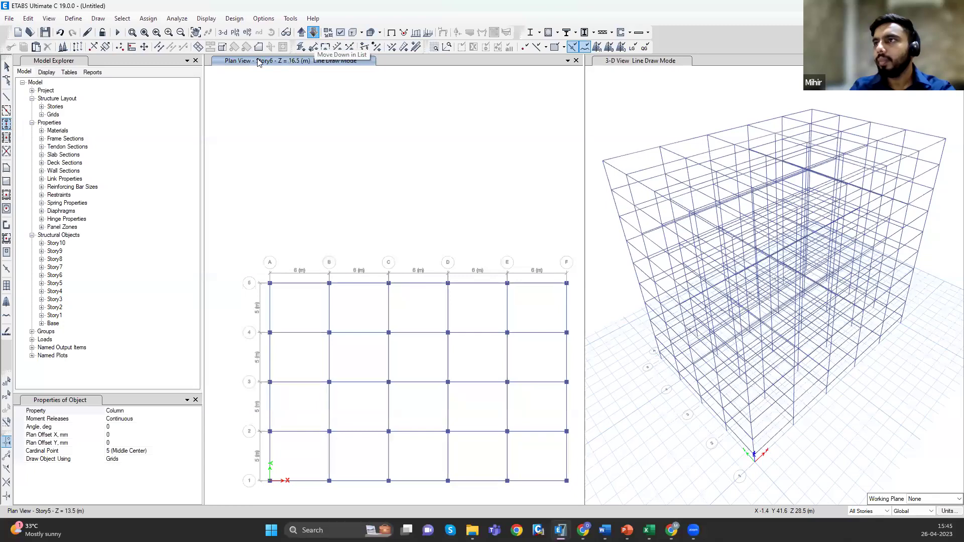
{"action": "left_click", "coordinate": [312, 34]}
{"action": "left_click", "coordinate": [313, 33]}
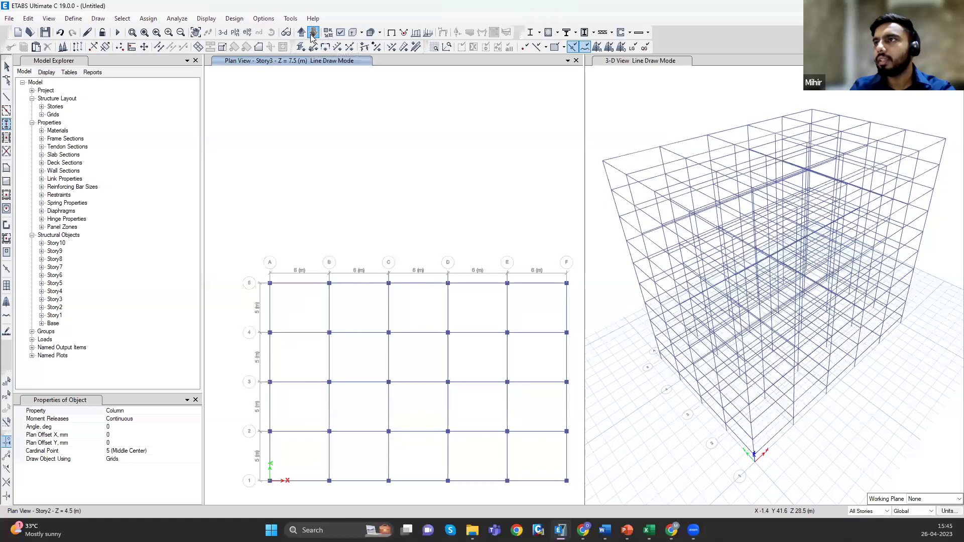
{"action": "left_click", "coordinate": [312, 33]}
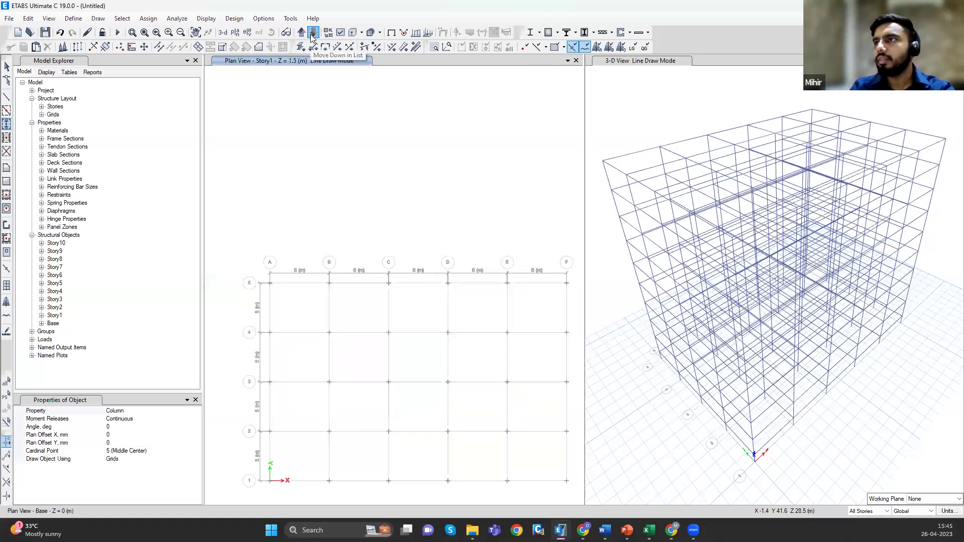
- Set the story scope to One Story, and select all joints at the Base level
{"action": "left_click", "coordinate": [867, 511]}
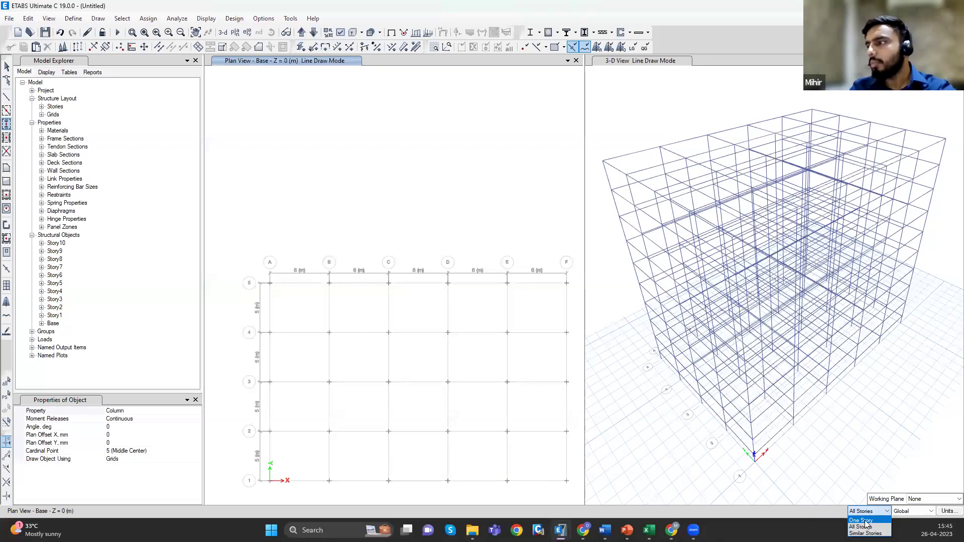
{"action": "left_click", "coordinate": [865, 522]}
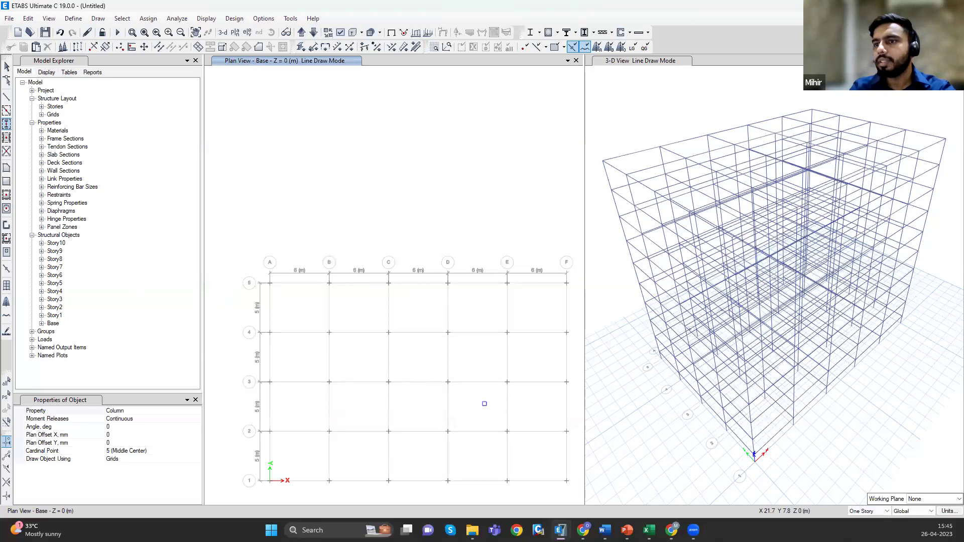
{"action": "left_click", "coordinate": [5, 70]}
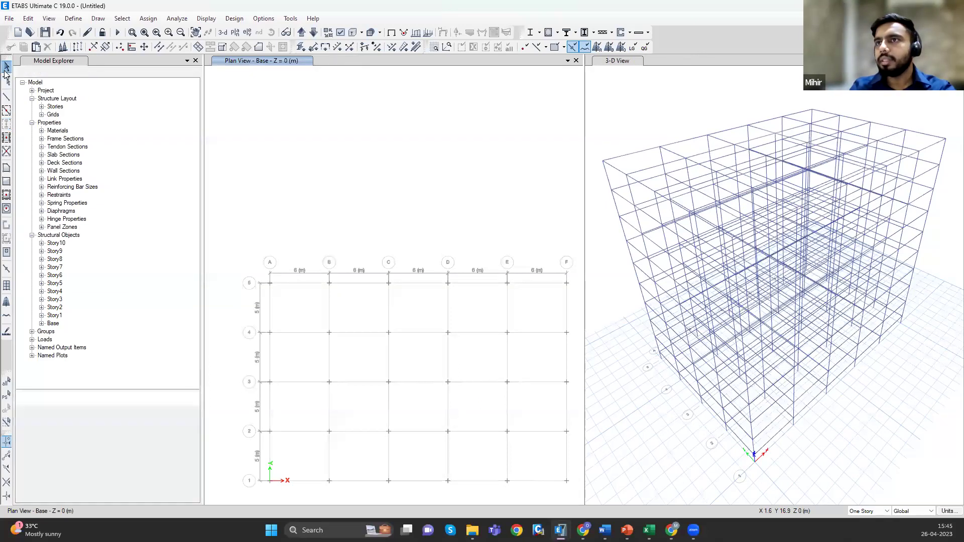
{"action": "scroll", "coordinate": [497, 325], "scroll_direction": "down", "scroll_amount": 3}
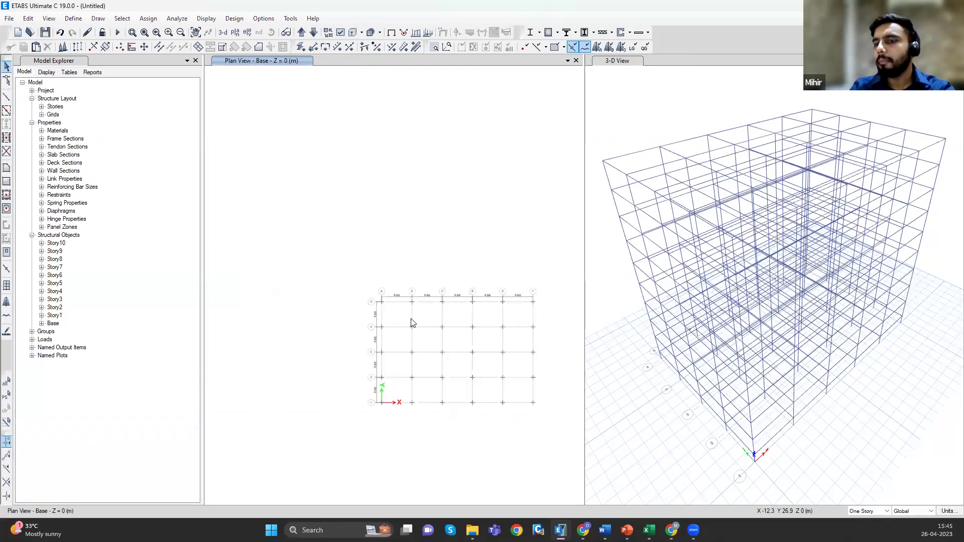
{"action": "left_click_drag", "start_coordinate": [320, 267], "coordinate": [567, 447]}
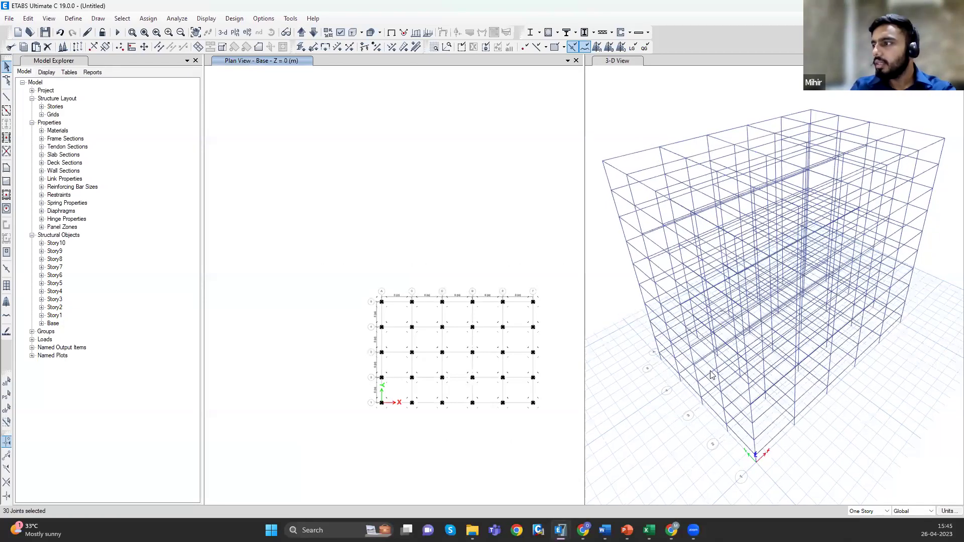
{"action": "middle_click_drag", "start_coordinate": [678, 402], "coordinate": [881, 387], "text": "shift"}
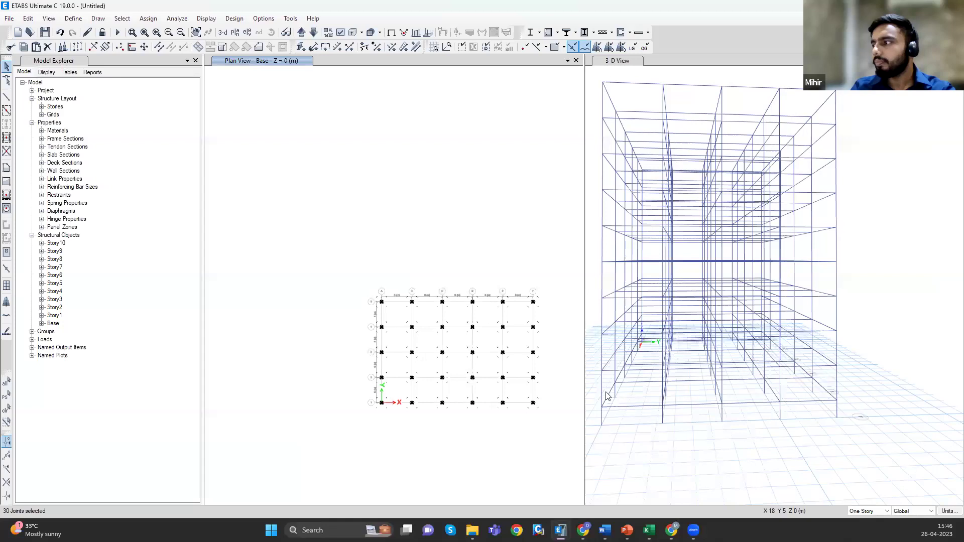
- Assign fixed restraints to the selected base joints, restraining all translations and rotations about X, Y and Z
{"action": "left_click", "coordinate": [71, 19]}
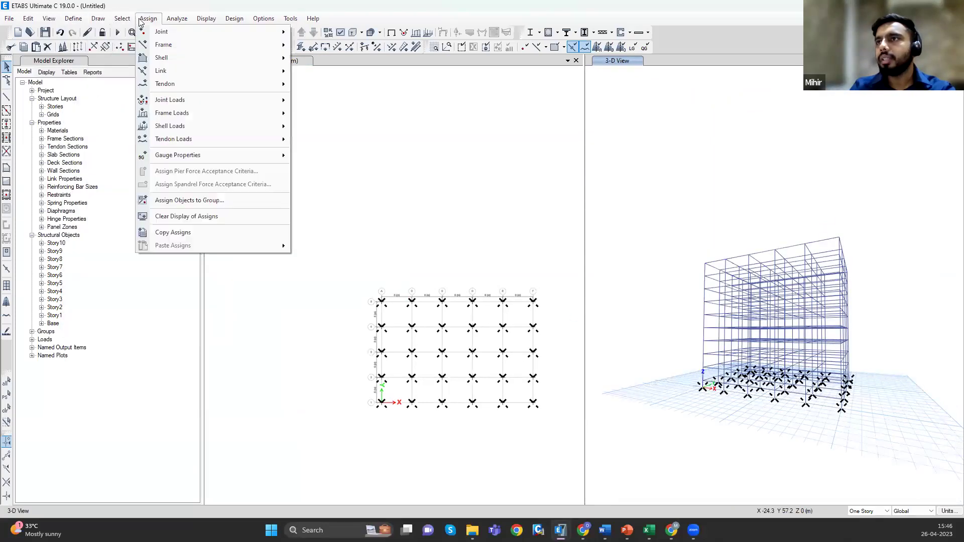
{"action": "mouse_move", "coordinate": [194, 32]}
{"action": "left_click", "coordinate": [326, 33]}
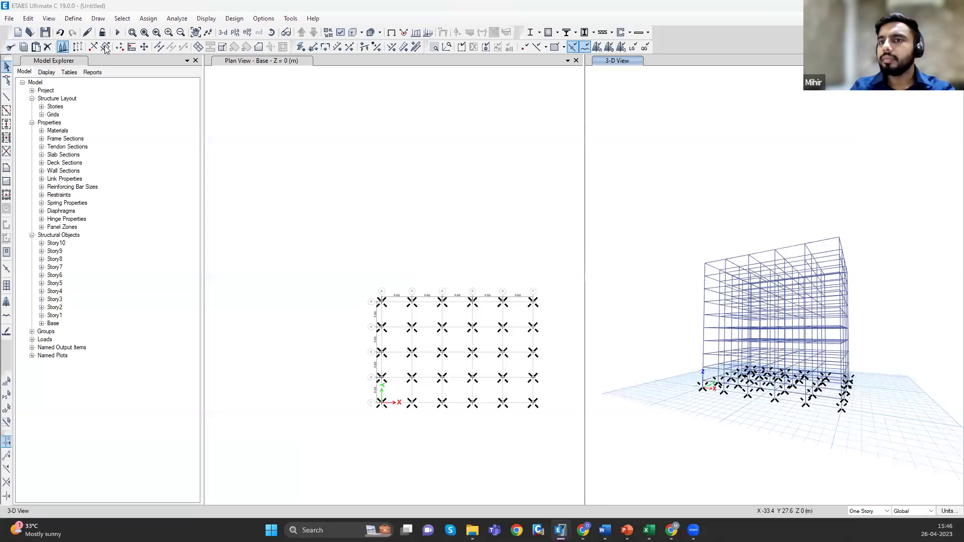
{"action": "left_click", "coordinate": [146, 20]}
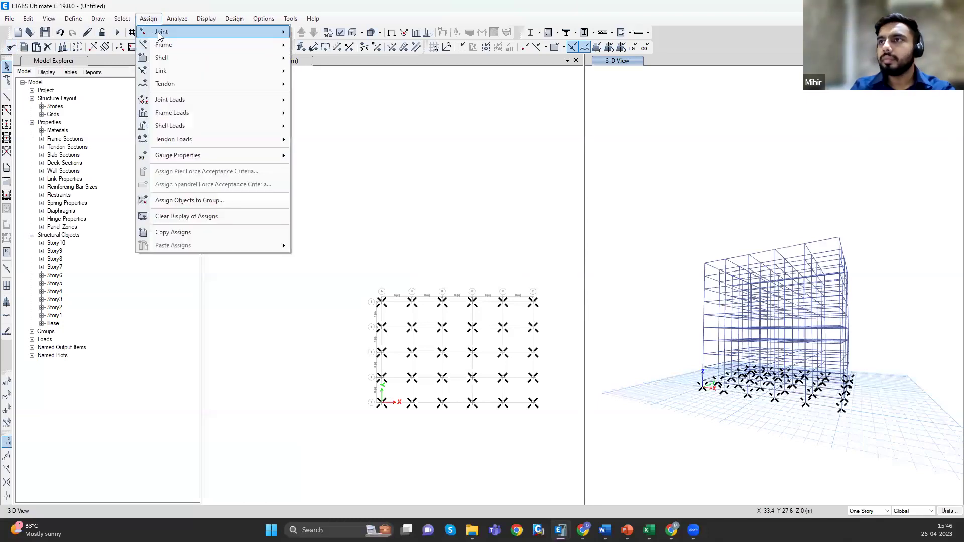
{"action": "mouse_move", "coordinate": [161, 32]}
{"action": "left_click", "coordinate": [299, 35]}
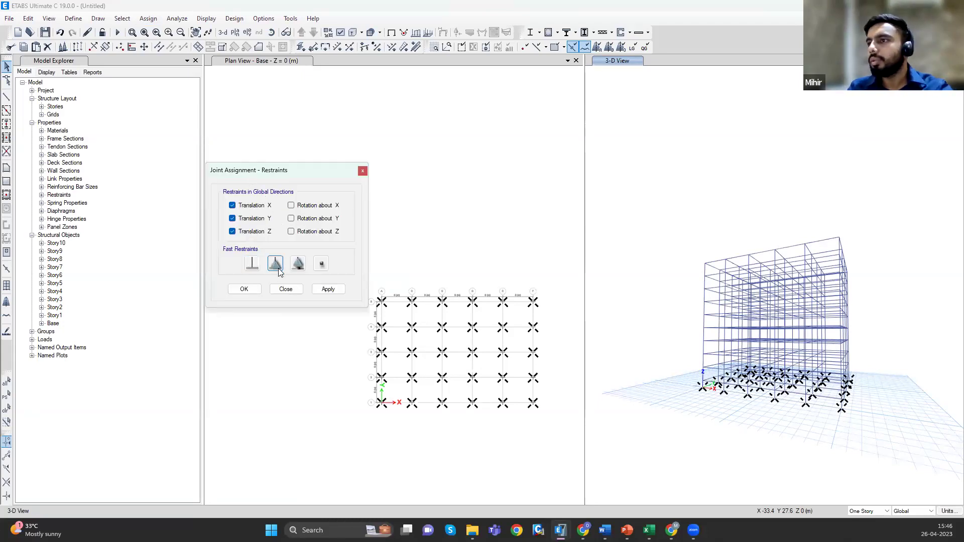
{"action": "left_click", "coordinate": [253, 264]}
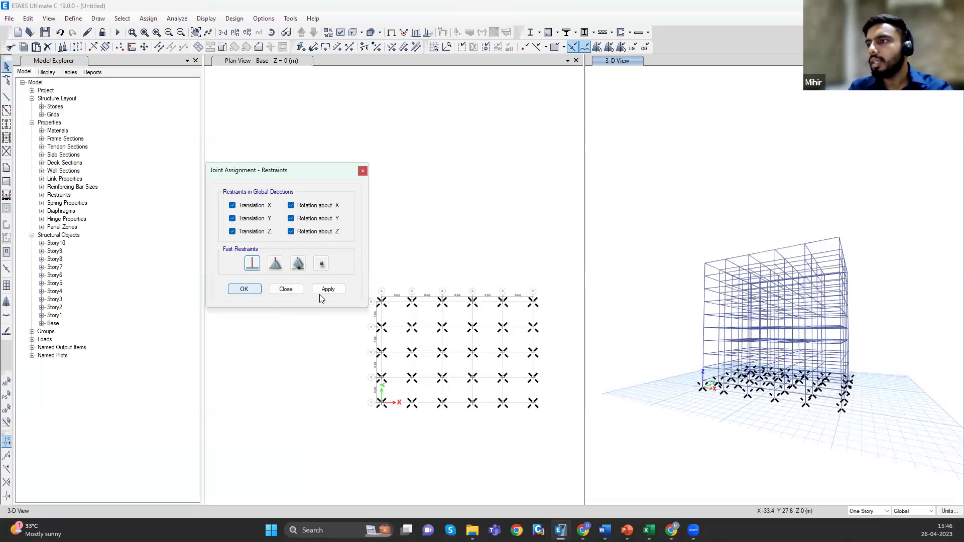
{"action": "left_click", "coordinate": [286, 289]}
- Try hiding the joint restraints and springs at the base in the 3-D view, and show them again
{"action": "scroll", "coordinate": [742, 381], "scroll_direction": "up", "scroll_amount": 5}
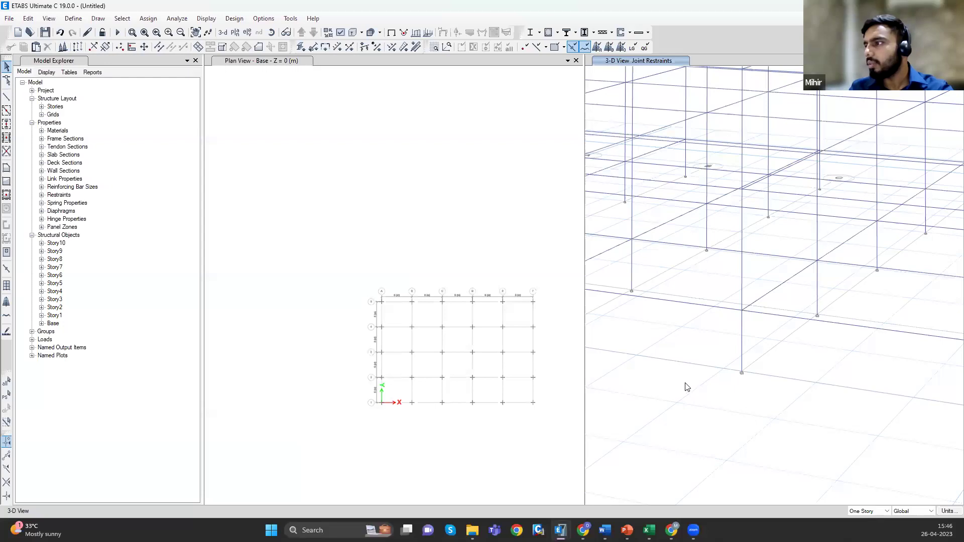
{"action": "scroll", "coordinate": [675, 379], "scroll_direction": "down", "scroll_amount": 2}
{"action": "scroll", "coordinate": [666, 276], "scroll_direction": "down", "scroll_amount": 2}
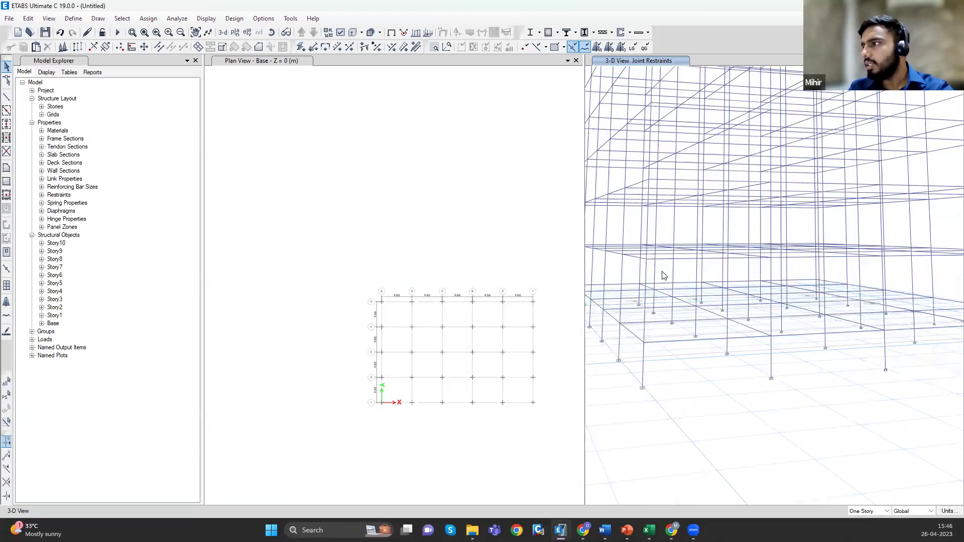
{"action": "scroll", "coordinate": [664, 276], "scroll_direction": "up", "scroll_amount": 3}
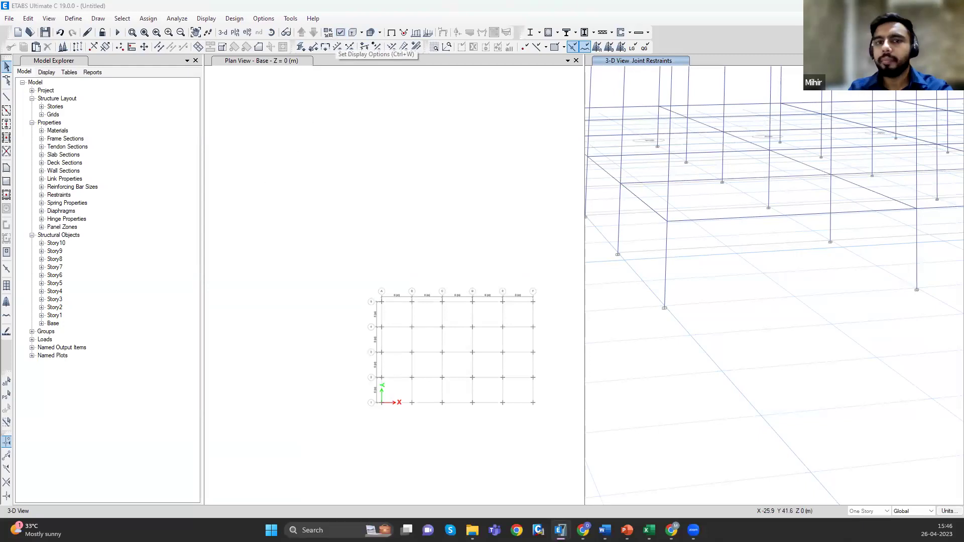
{"action": "key", "text": "ctrl+w"}
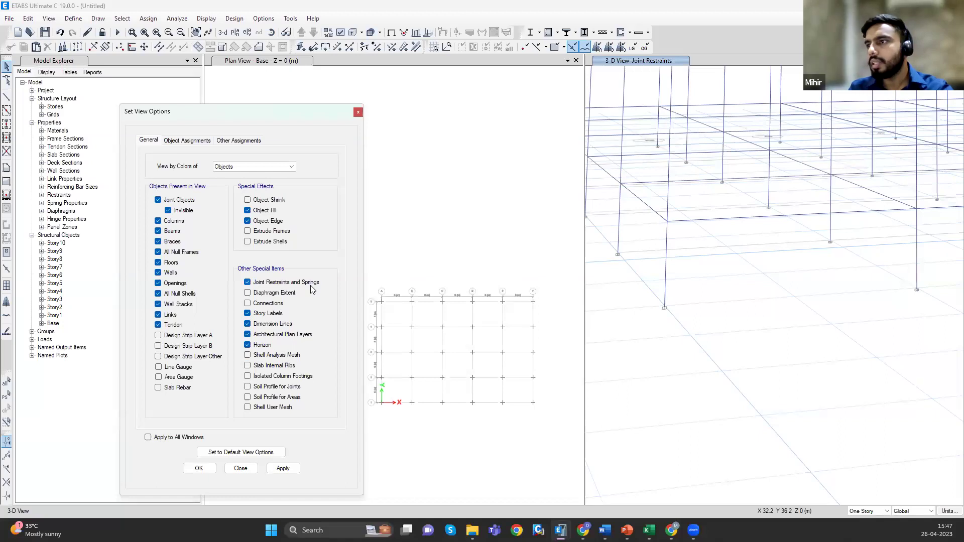
{"action": "left_click", "coordinate": [261, 284]}
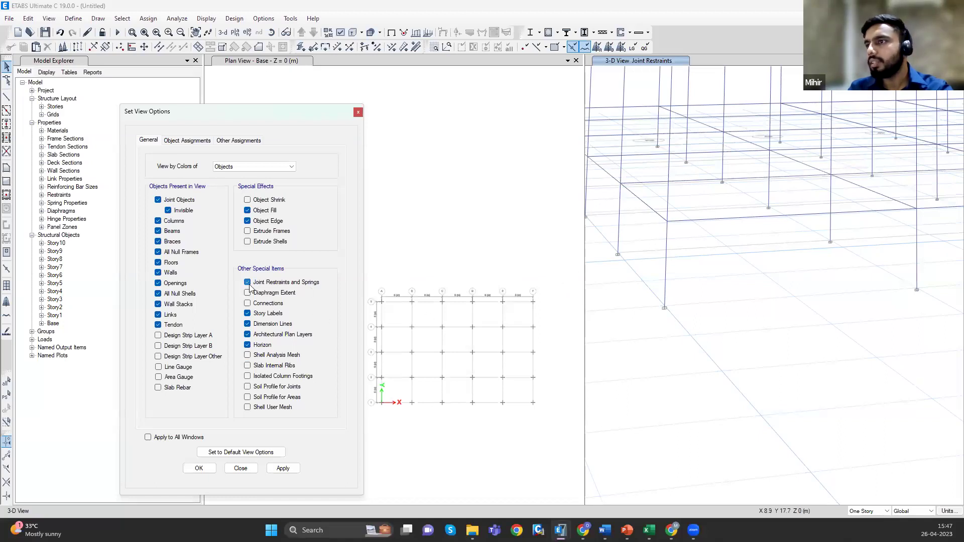
{"action": "left_click", "coordinate": [290, 471]}
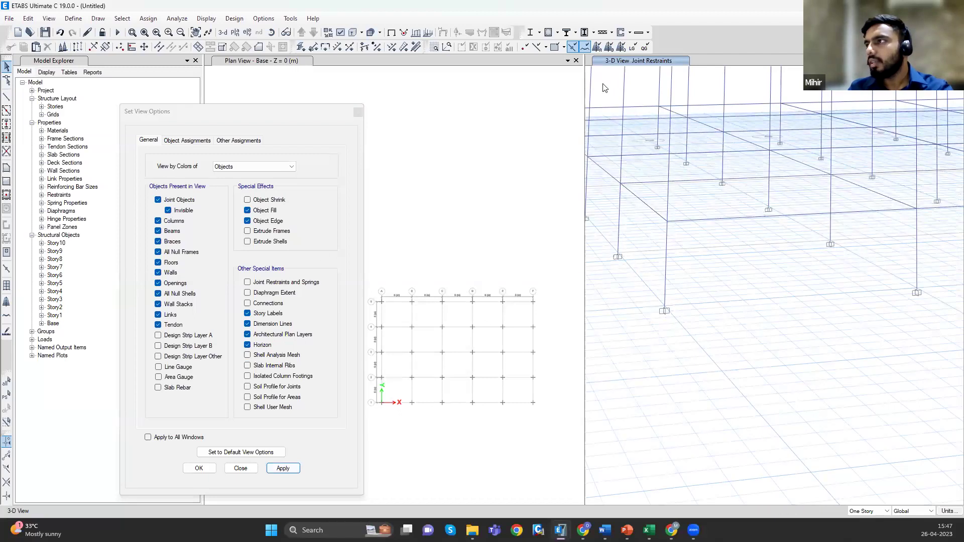
{"action": "left_click", "coordinate": [256, 284]}
{"action": "left_click", "coordinate": [281, 468]}
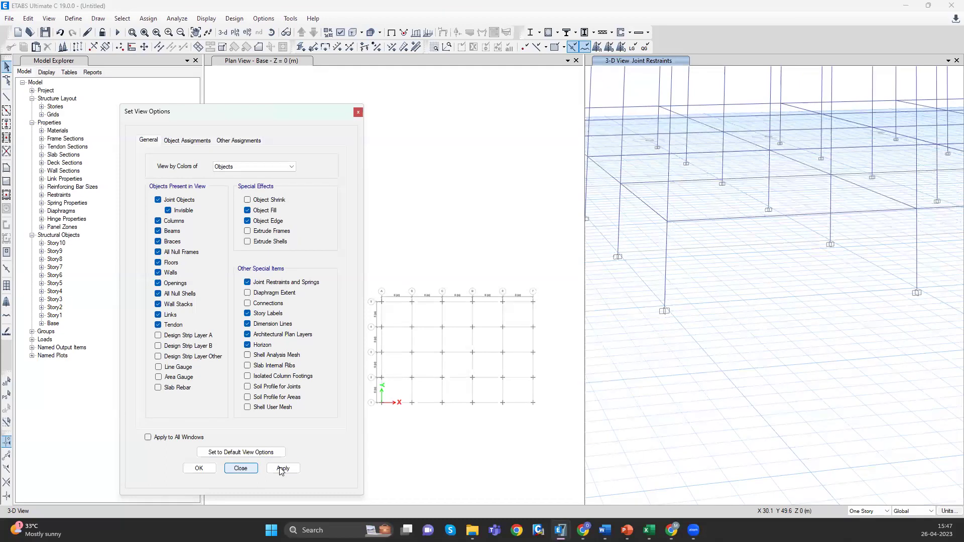
{"action": "left_click", "coordinate": [282, 469]}
- Turn off joint restraints and springs in the 3-D view, and clear the display of assigns
{"action": "left_click", "coordinate": [260, 284]}
{"action": "left_click", "coordinate": [293, 469]}
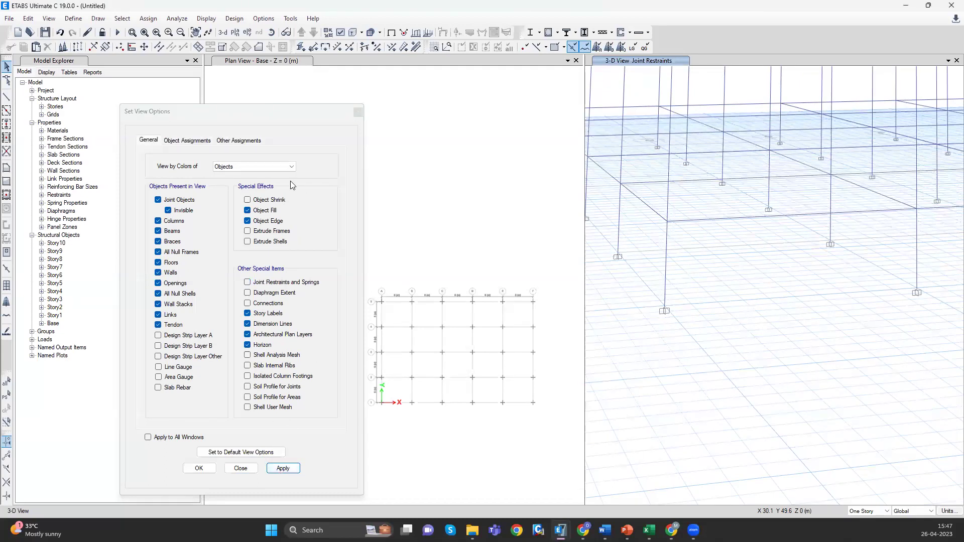
{"action": "left_click", "coordinate": [238, 125]}
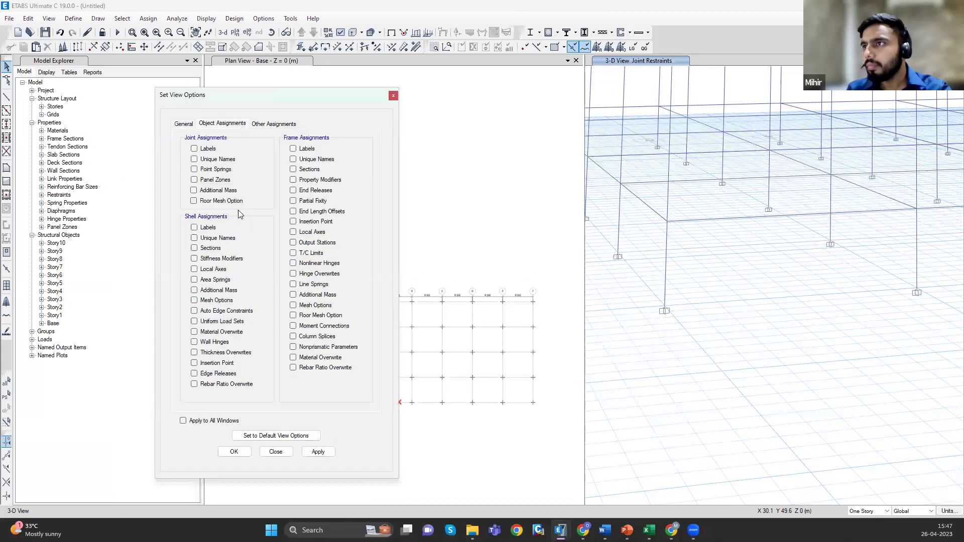
{"action": "left_click", "coordinate": [184, 125]}
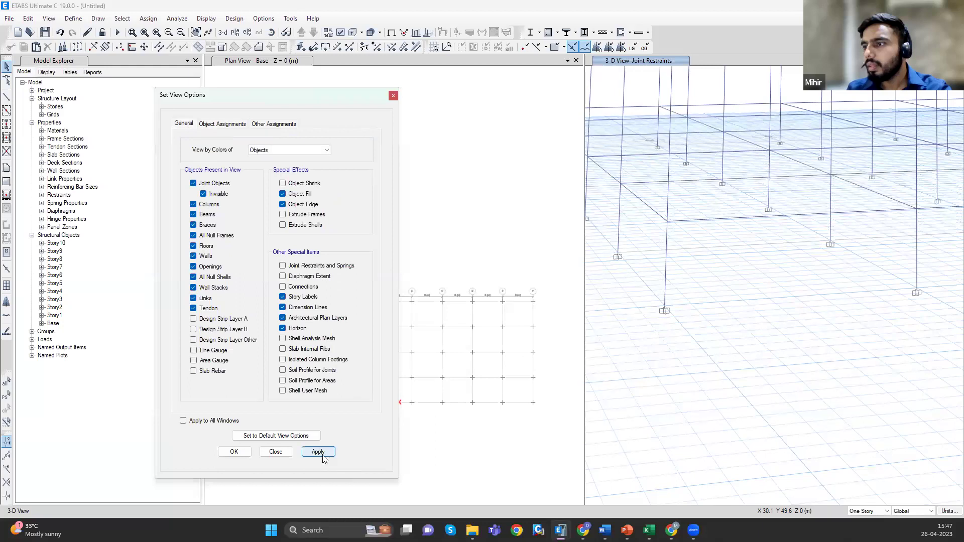
{"action": "key", "text": "Escape"}
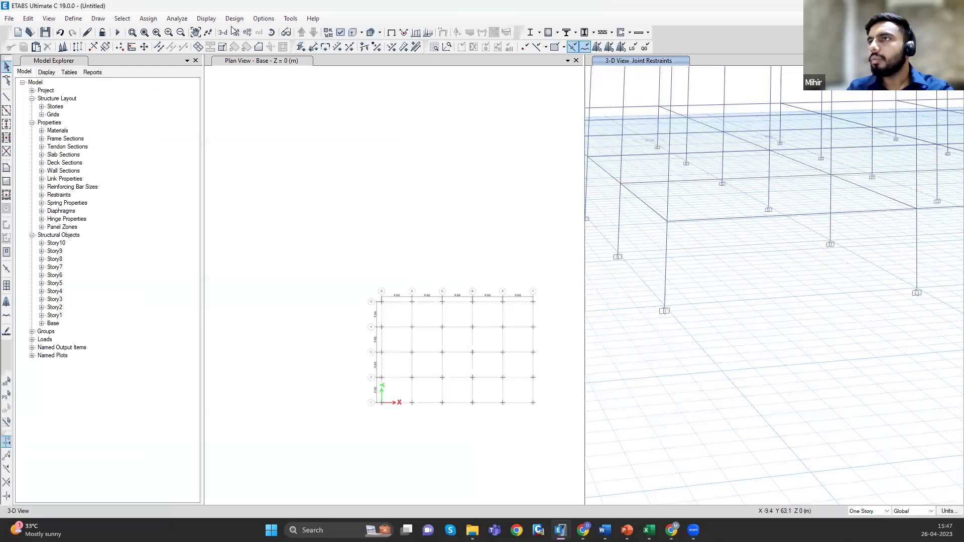
{"action": "left_click", "coordinate": [169, 21]}
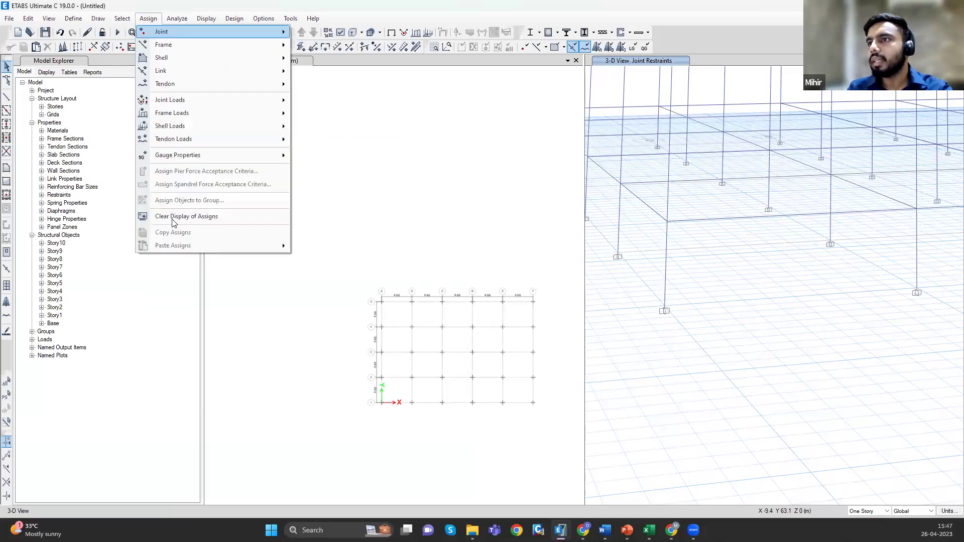
{"action": "left_click", "coordinate": [227, 256]}
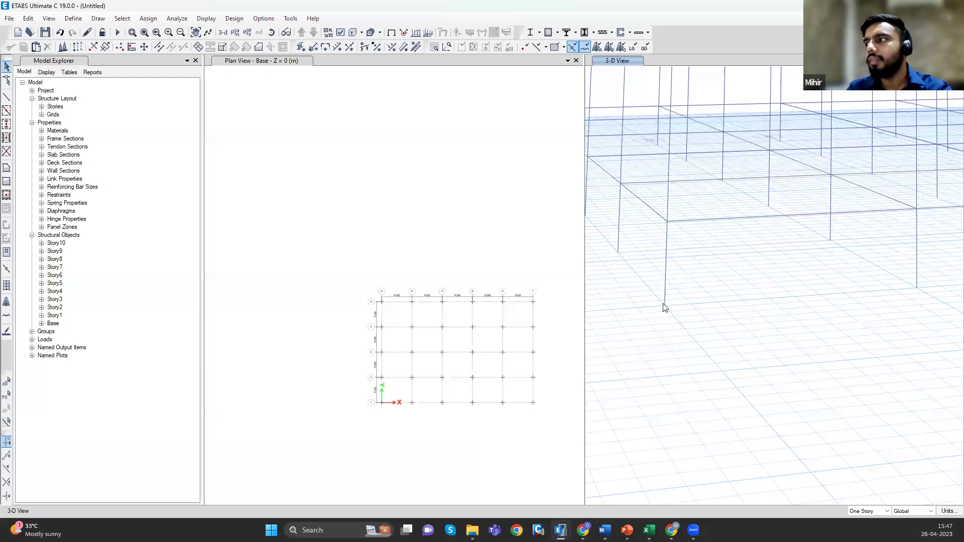
- Turn on the display of joint restraints and springs in the 3-D view's display options
{"action": "left_click", "coordinate": [141, 18]}
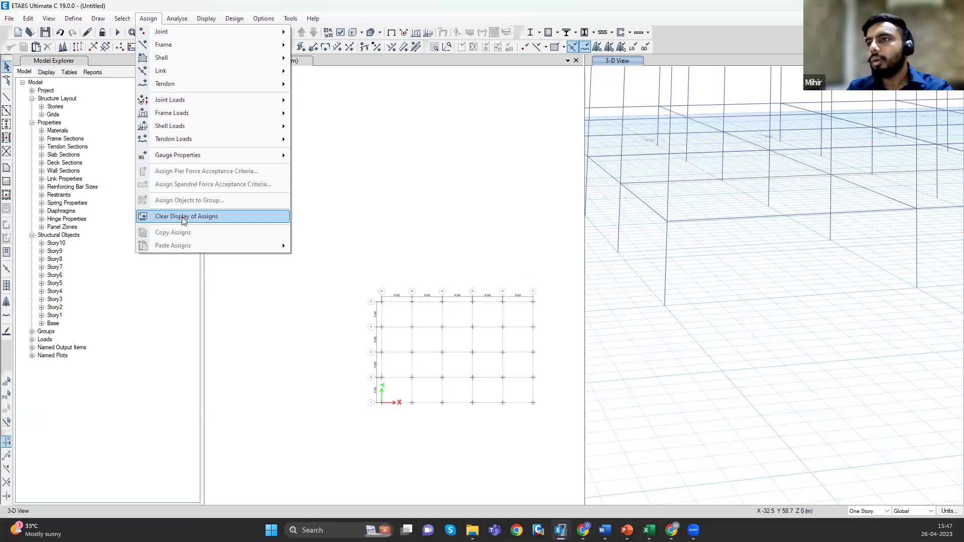
{"action": "left_click", "coordinate": [592, 93]}
{"action": "left_click", "coordinate": [341, 33]}
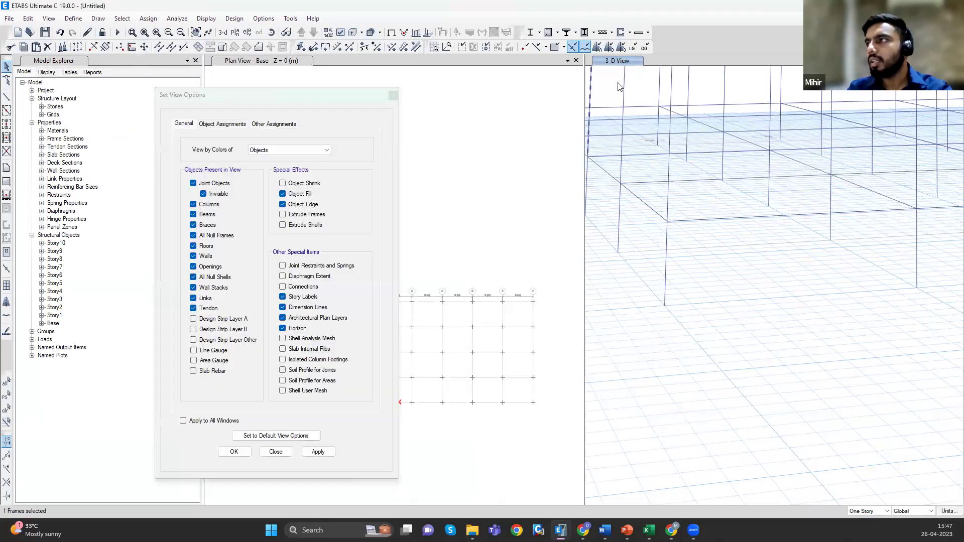
{"action": "left_click", "coordinate": [318, 452]}
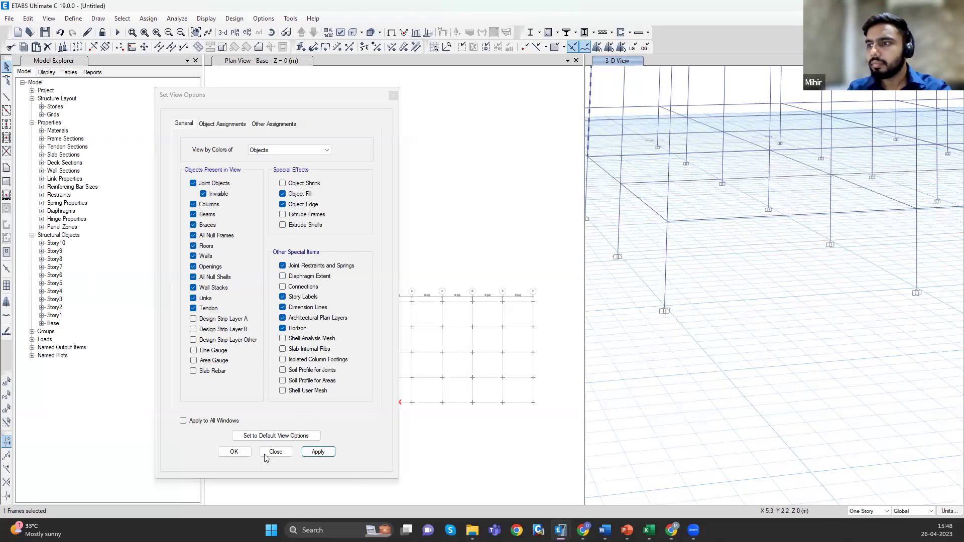
{"action": "left_click", "coordinate": [287, 454]}
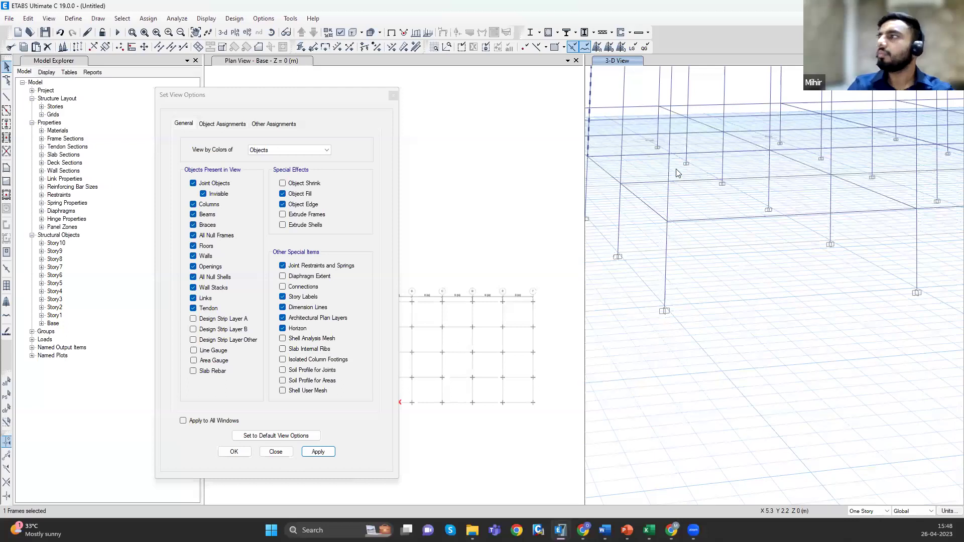
- Examine the fixed supports under the base columns in the 3-D view from several angles
{"action": "middle_click_drag", "start_coordinate": [676, 203], "coordinate": [705, 152], "text": "shift"}
{"action": "left_click", "coordinate": [699, 150]}
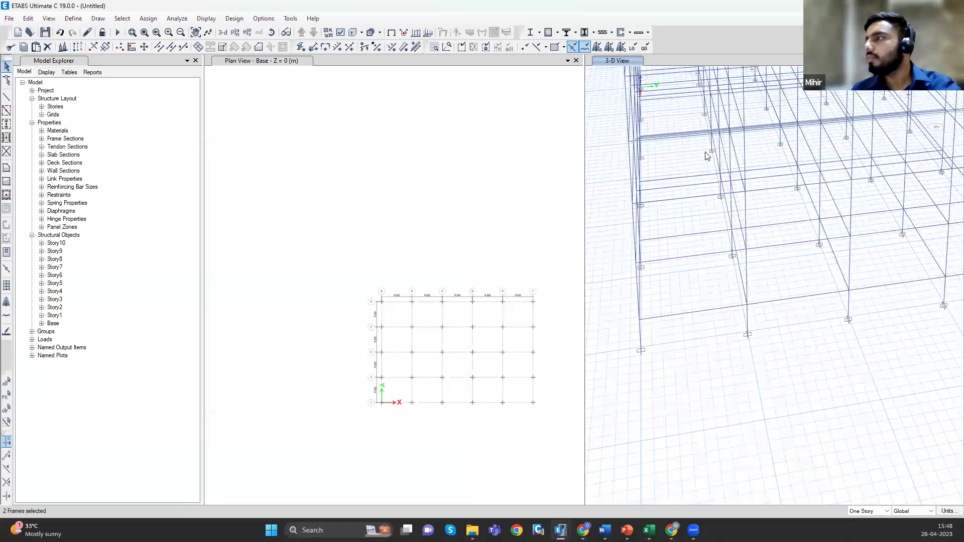
{"action": "scroll", "coordinate": [705, 151], "scroll_direction": "down", "scroll_amount": 3}
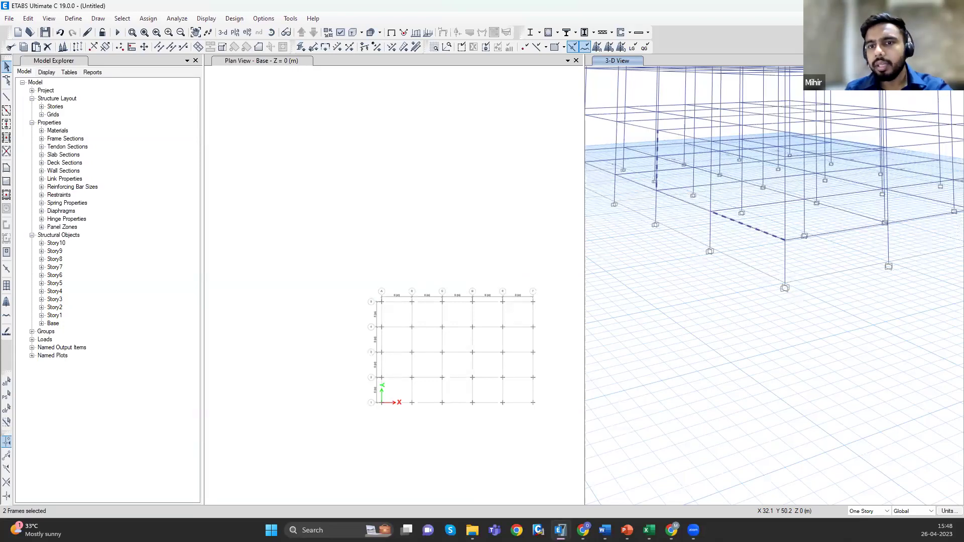
{"action": "scroll", "coordinate": [663, 220], "scroll_direction": "down", "scroll_amount": 2}
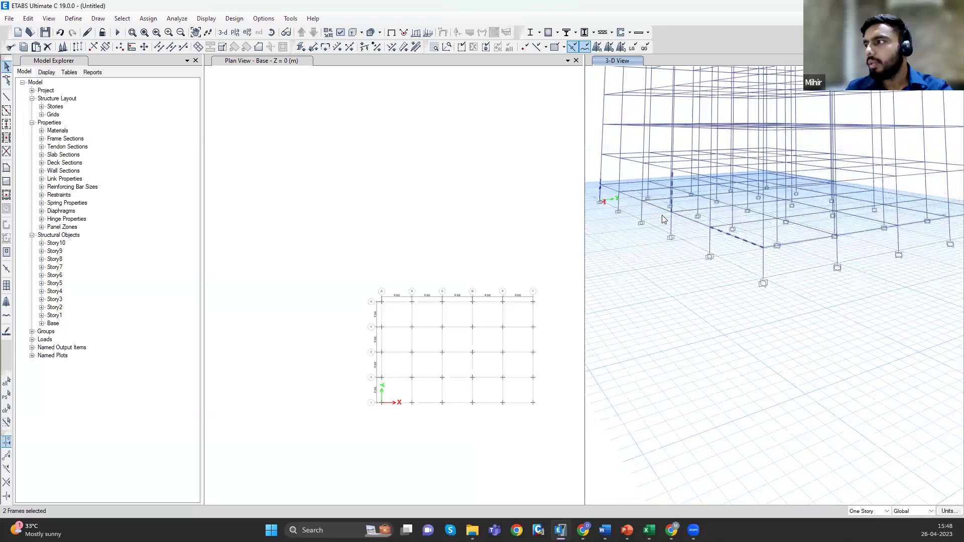
{"action": "scroll", "coordinate": [663, 221], "scroll_direction": "down", "scroll_amount": 3}
{"action": "scroll", "coordinate": [703, 230], "scroll_direction": "up", "scroll_amount": 1}
{"action": "scroll", "coordinate": [702, 241], "scroll_direction": "up", "scroll_amount": 3}
{"action": "left_click", "coordinate": [721, 373]}
{"action": "middle_click_drag", "start_coordinate": [690, 354], "coordinate": [643, 416], "text": "shift"}
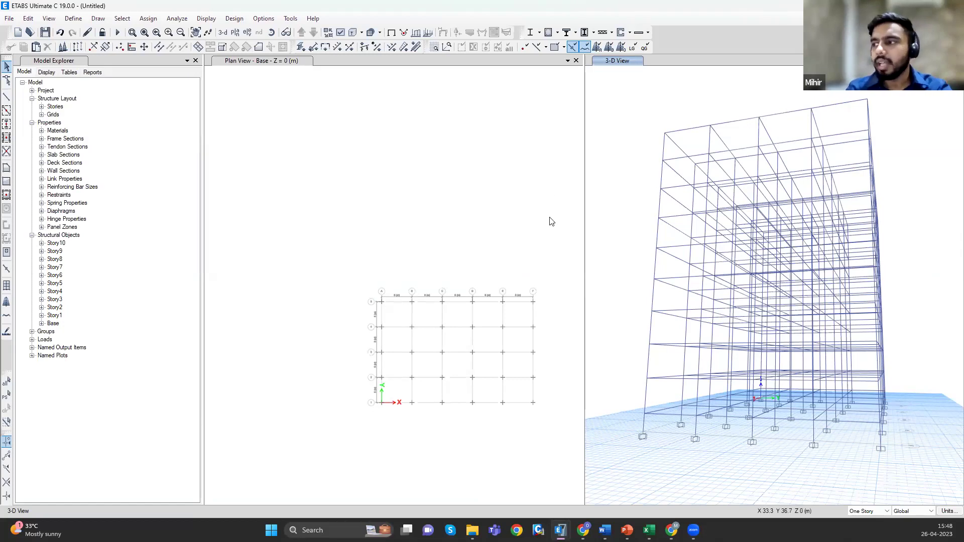
{"action": "middle_click_drag", "start_coordinate": [645, 357], "coordinate": [711, 444], "text": "shift"}
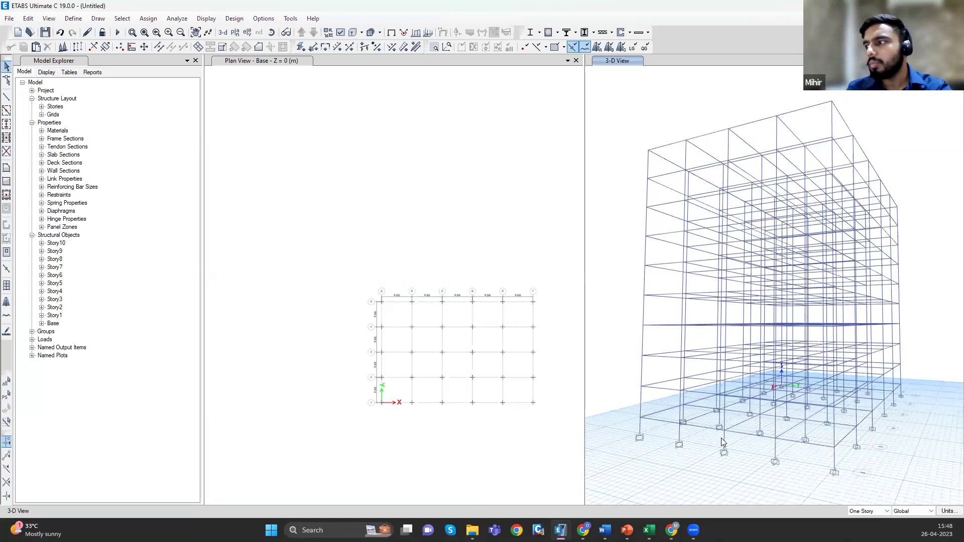
{"action": "middle_click_drag", "start_coordinate": [802, 404], "coordinate": [672, 193], "text": "shift"}
{"action": "scroll", "coordinate": [670, 221], "scroll_direction": "up", "scroll_amount": 5}
{"action": "scroll", "coordinate": [689, 265], "scroll_direction": "down", "scroll_amount": 5}
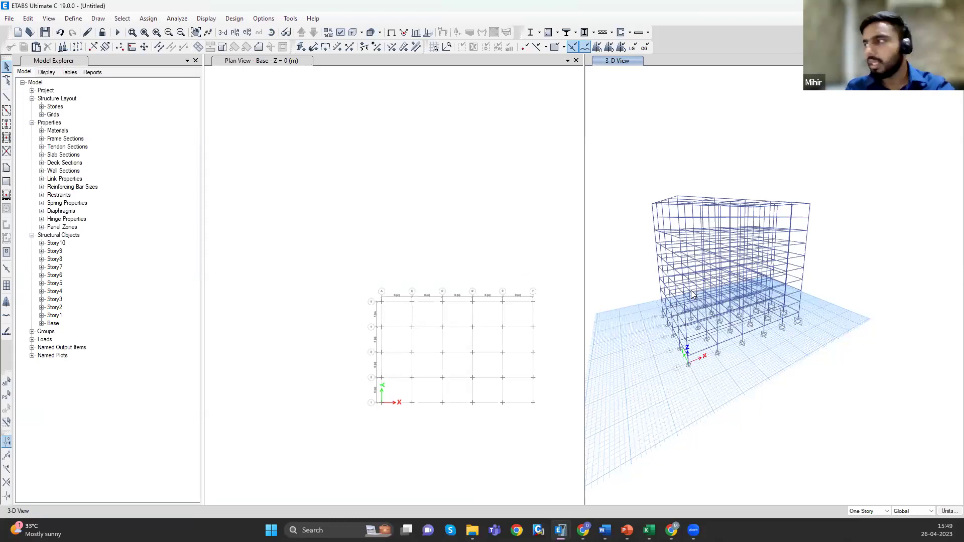
- Review the rigidity options of diaphragm D1 in the diaphragm definitions, keeping it Rigid
{"action": "left_click", "coordinate": [78, 21]}
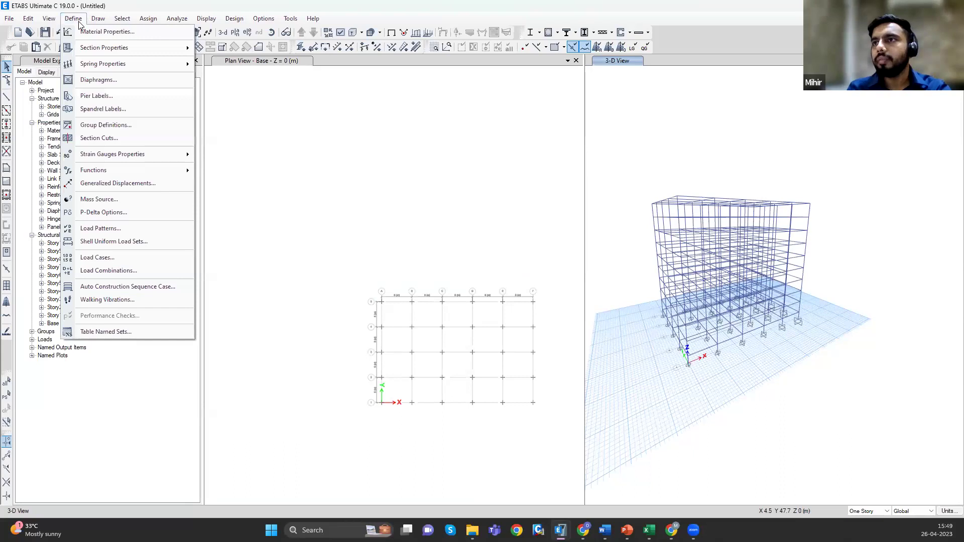
{"action": "left_click", "coordinate": [92, 80]}
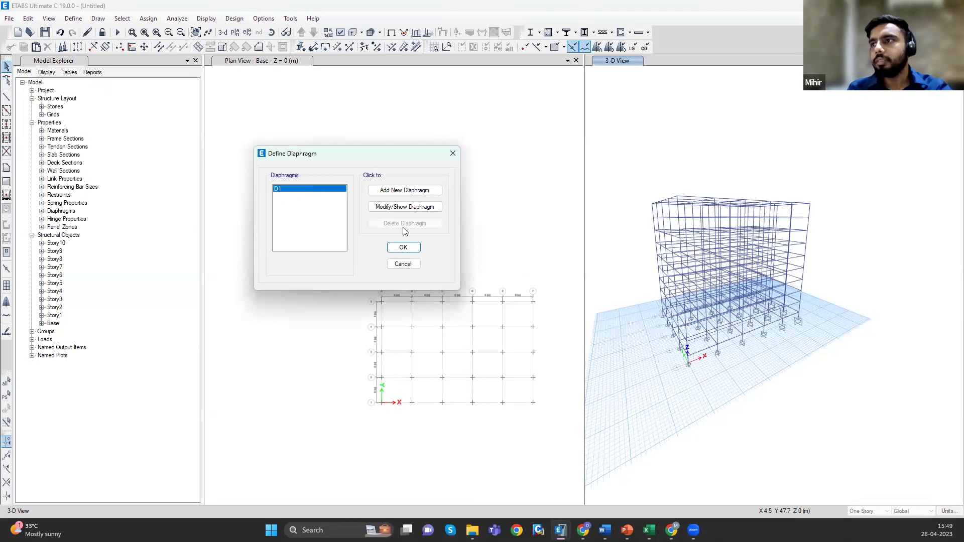
{"action": "left_click", "coordinate": [403, 209]}
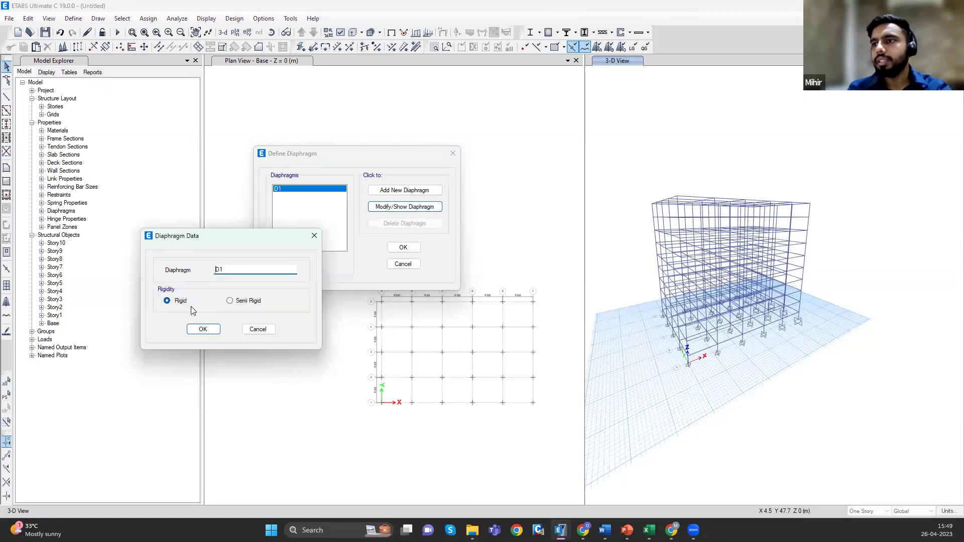
{"action": "left_click", "coordinate": [203, 330]}
{"action": "left_click", "coordinate": [380, 192]}
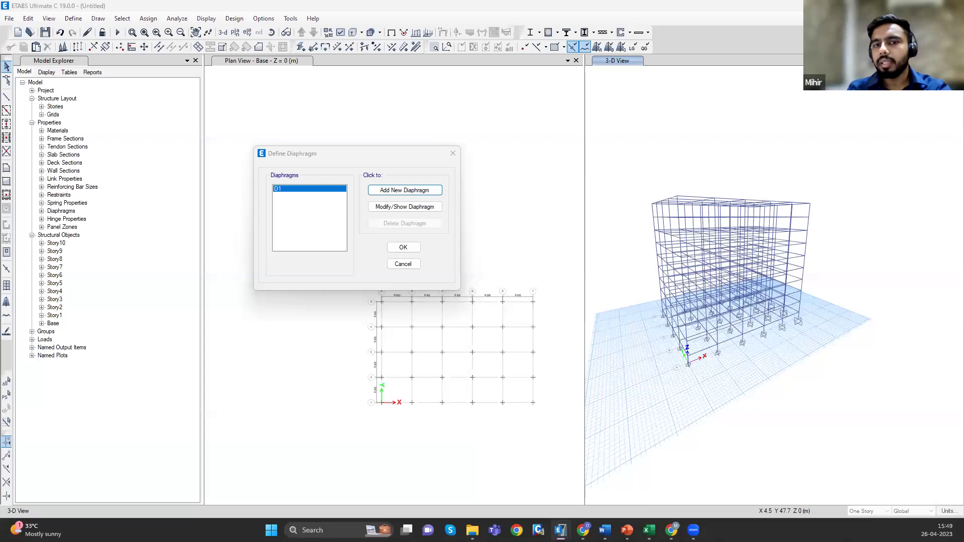
{"action": "key", "text": "Escape"}
{"action": "left_click", "coordinate": [416, 249]}
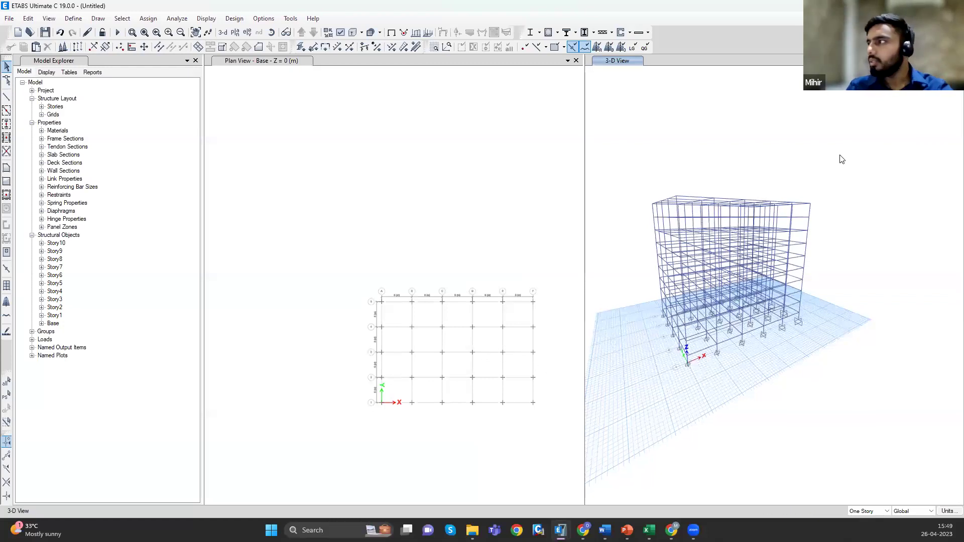
- Show the elevation along grid line 1 in place of the 3-D view
{"action": "middle_click_drag", "start_coordinate": [839, 157], "coordinate": [763, 84], "text": "shift"}
{"action": "middle_click_drag", "start_coordinate": [705, 85], "coordinate": [724, 138], "text": "shift"}
{"action": "left_click", "coordinate": [303, 145]}
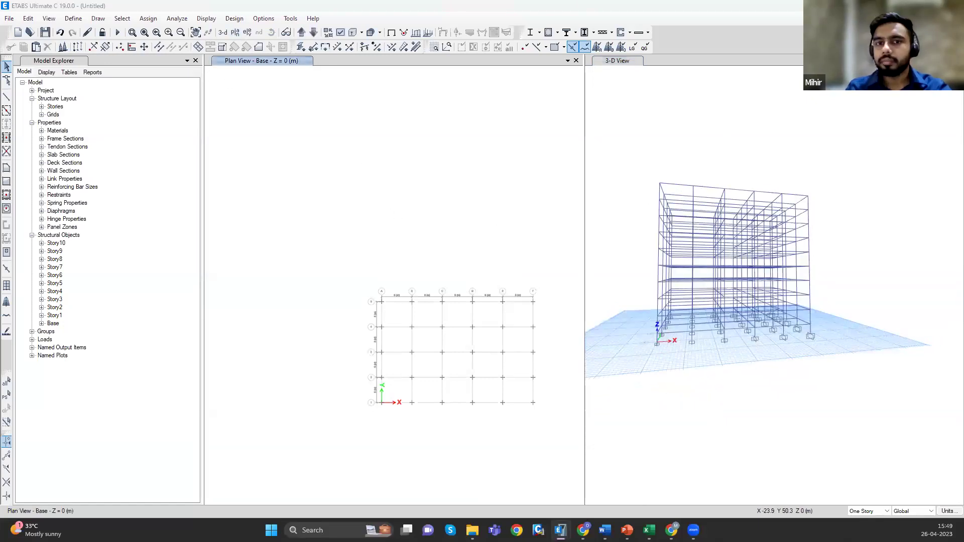
{"action": "left_click", "coordinate": [222, 32]}
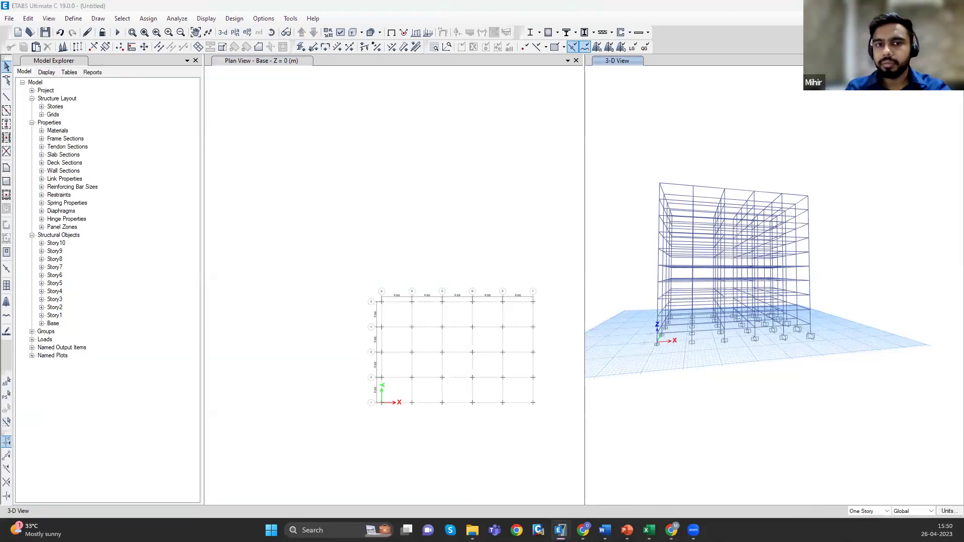
{"action": "left_click", "coordinate": [247, 32]}
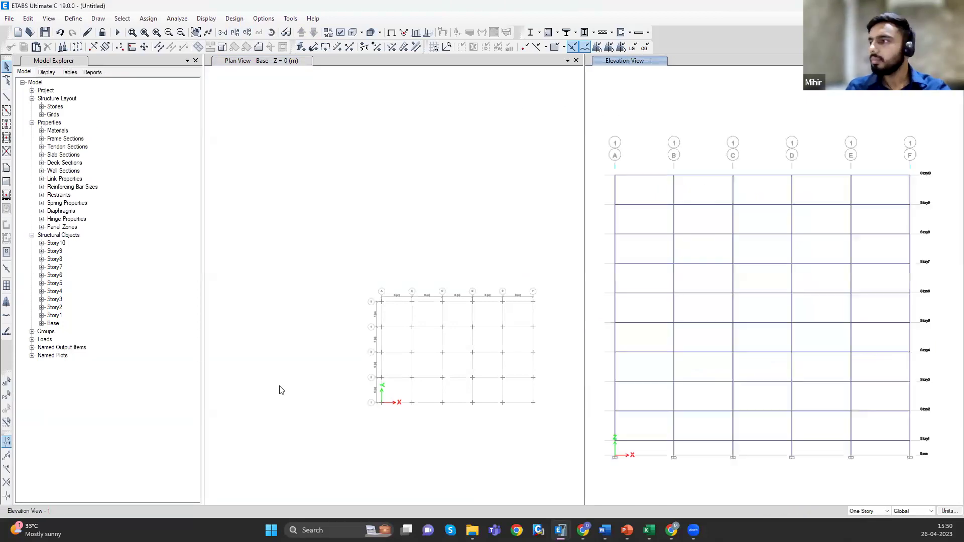
- Select all joints and frames above the base in elevation 1 and assign diaphragm D1 to the joints
{"action": "left_click_drag", "start_coordinate": [604, 169], "coordinate": [894, 403]}
{"action": "left_click", "coordinate": [7, 67]}
{"action": "left_click_drag", "start_coordinate": [598, 153], "coordinate": [928, 448]}
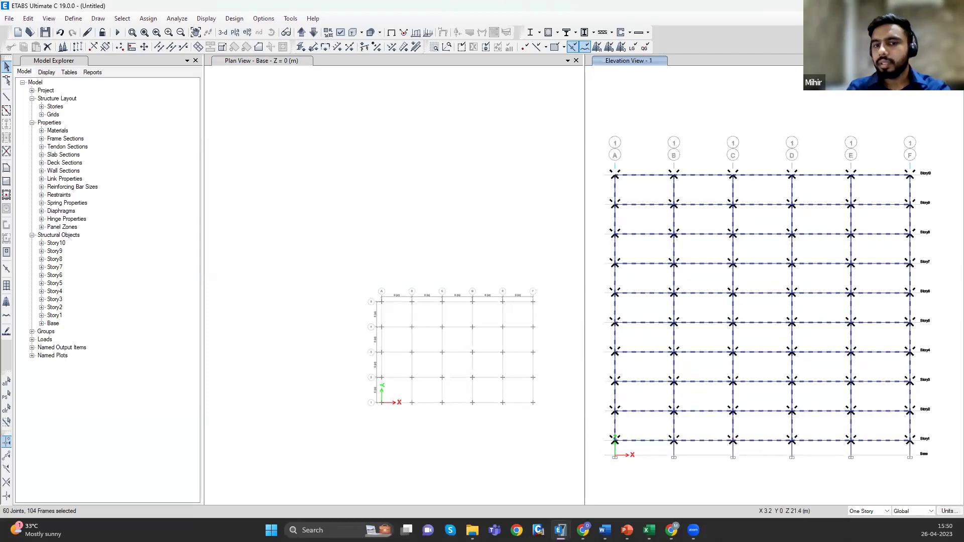
{"action": "left_click", "coordinate": [148, 18]}
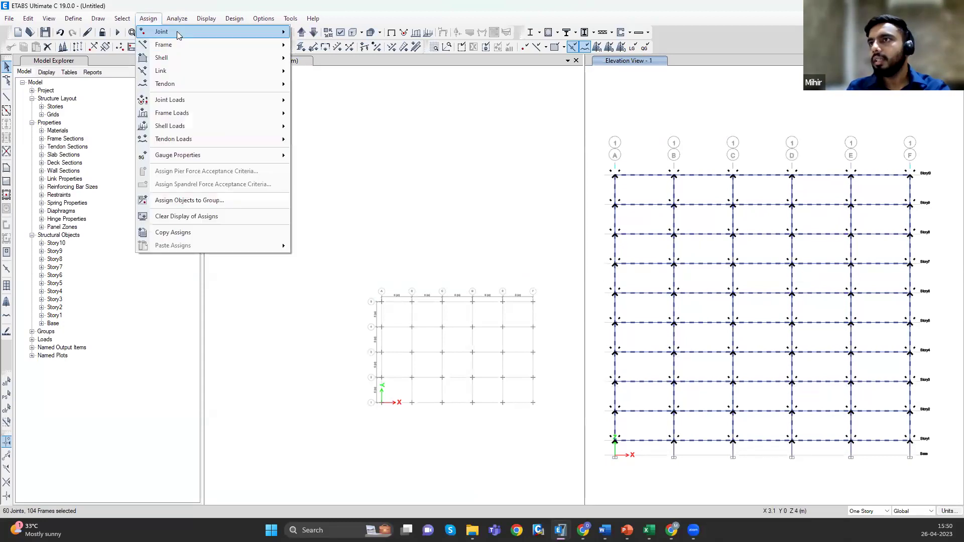
{"action": "mouse_move", "coordinate": [177, 31]}
{"action": "left_click", "coordinate": [326, 59]}
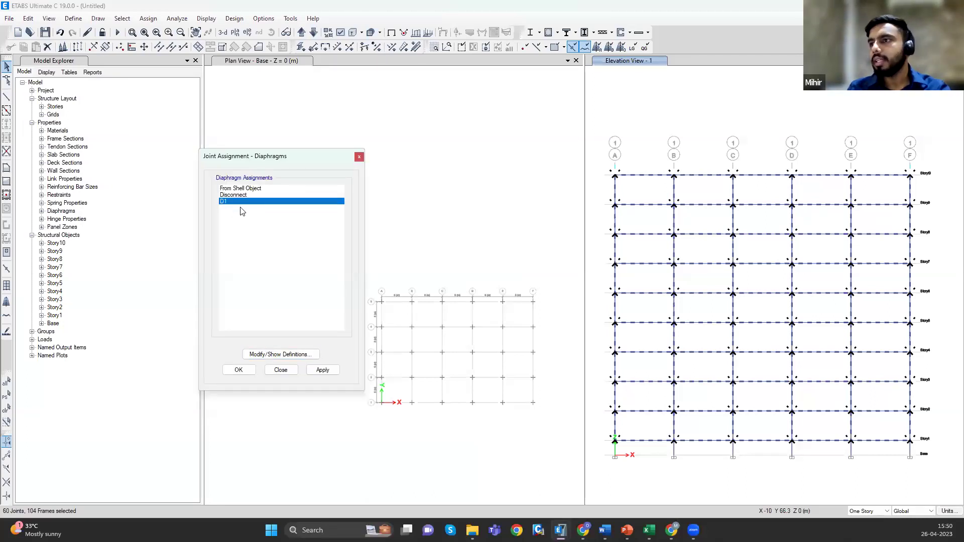
{"action": "left_click", "coordinate": [327, 373]}
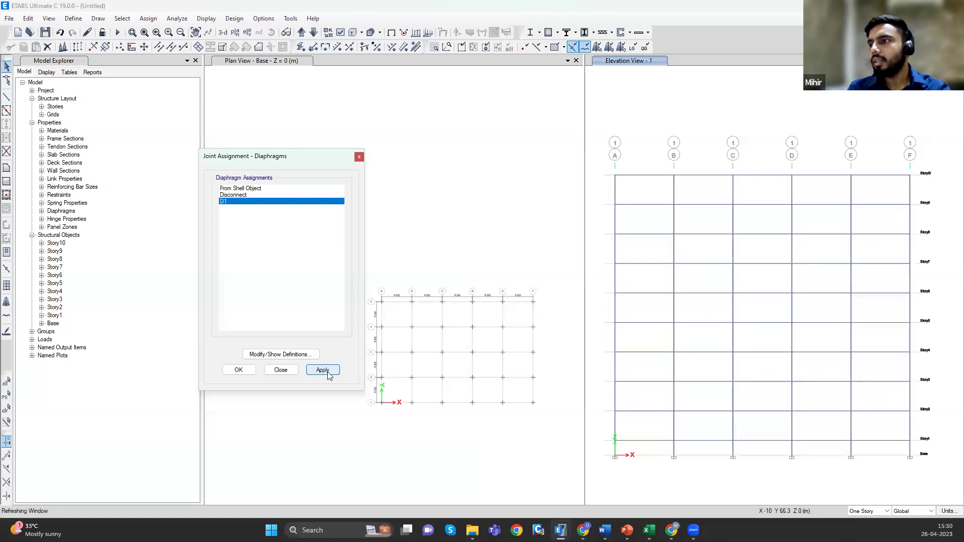
{"action": "left_click", "coordinate": [281, 370]}
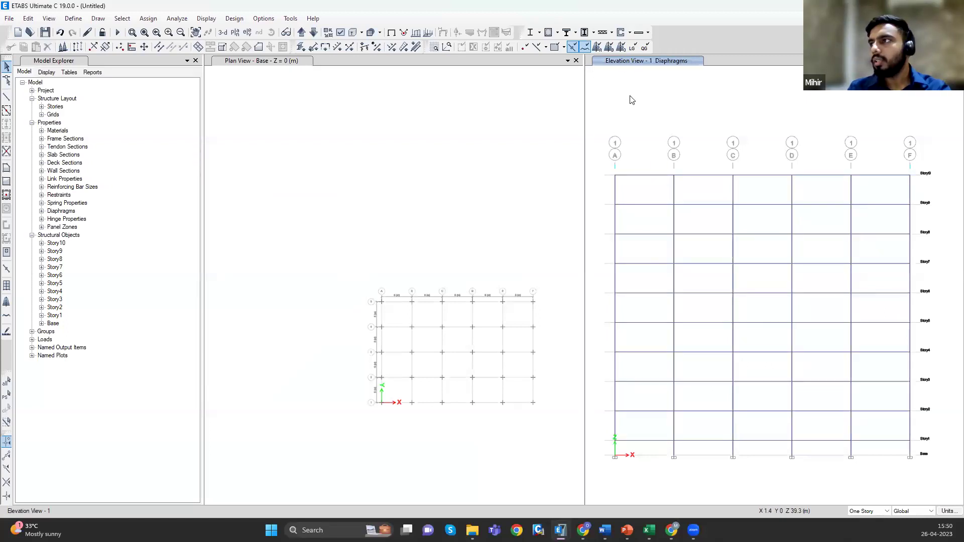
- Inspect the diaphragms in the 3-D view and undo the diaphragm assignment to the joints
{"action": "left_click", "coordinate": [223, 33]}
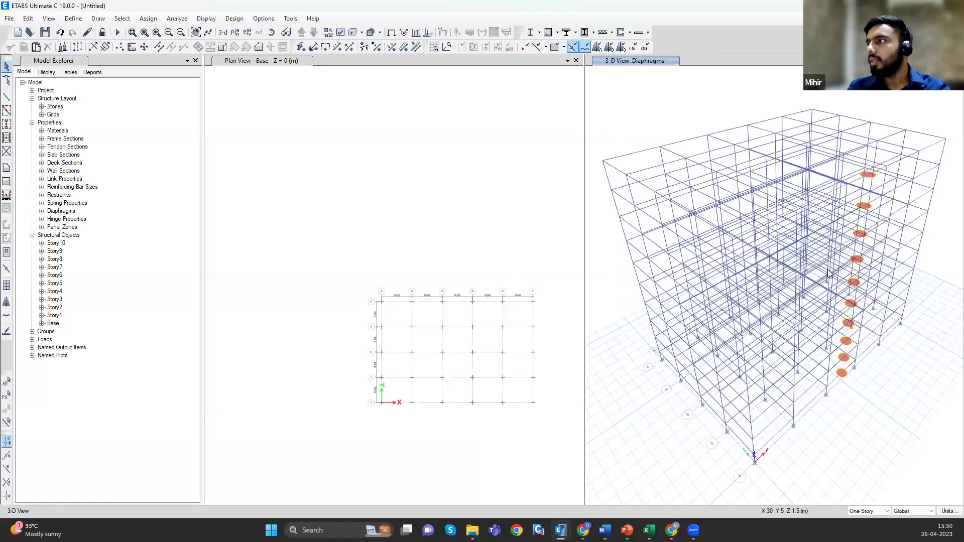
{"action": "middle_click_drag", "start_coordinate": [877, 287], "coordinate": [868, 229], "text": "shift"}
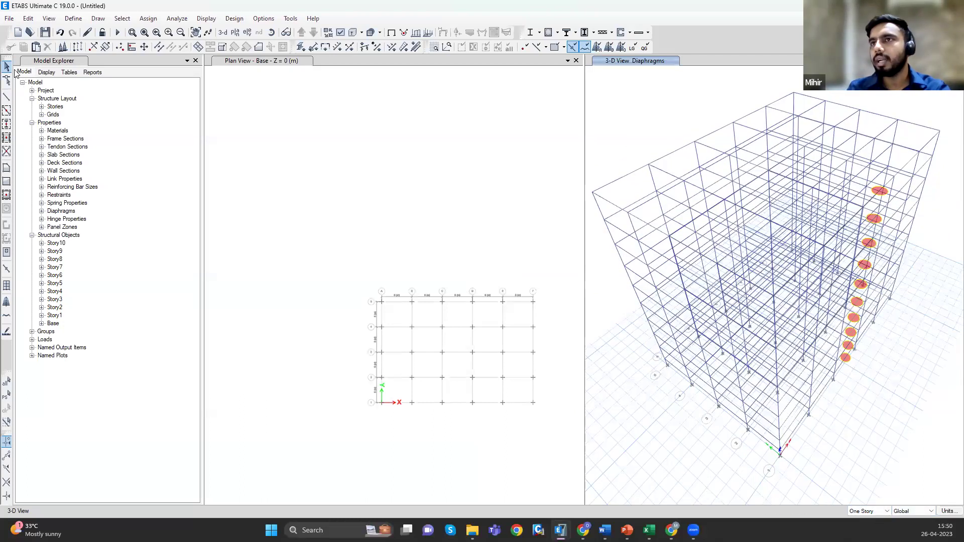
{"action": "left_click", "coordinate": [60, 34]}
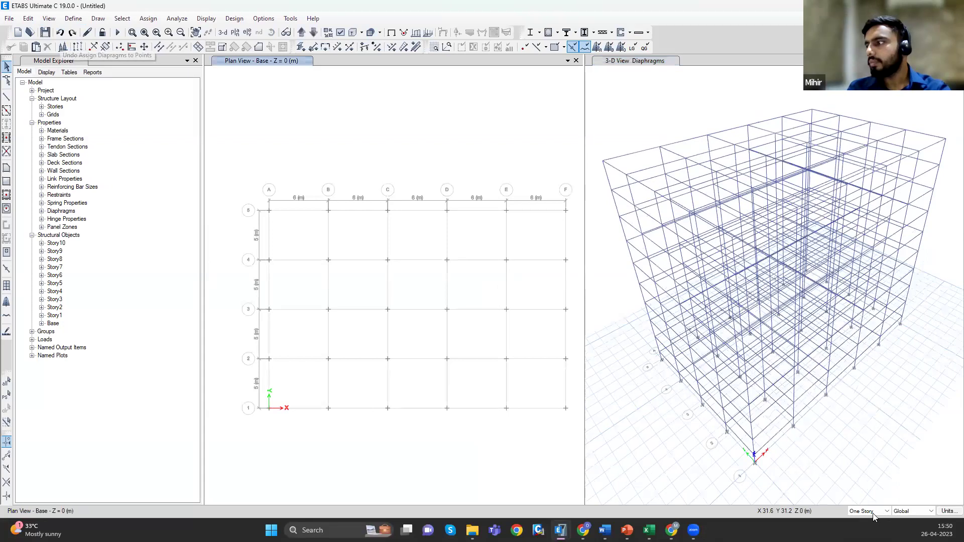
- Set the story scope to All Stories and select all joints and frames above the base in elevation 1
{"action": "middle_click_drag", "start_coordinate": [798, 321], "coordinate": [751, 365]}
{"action": "scroll", "coordinate": [732, 349], "scroll_direction": "down", "scroll_amount": 3}
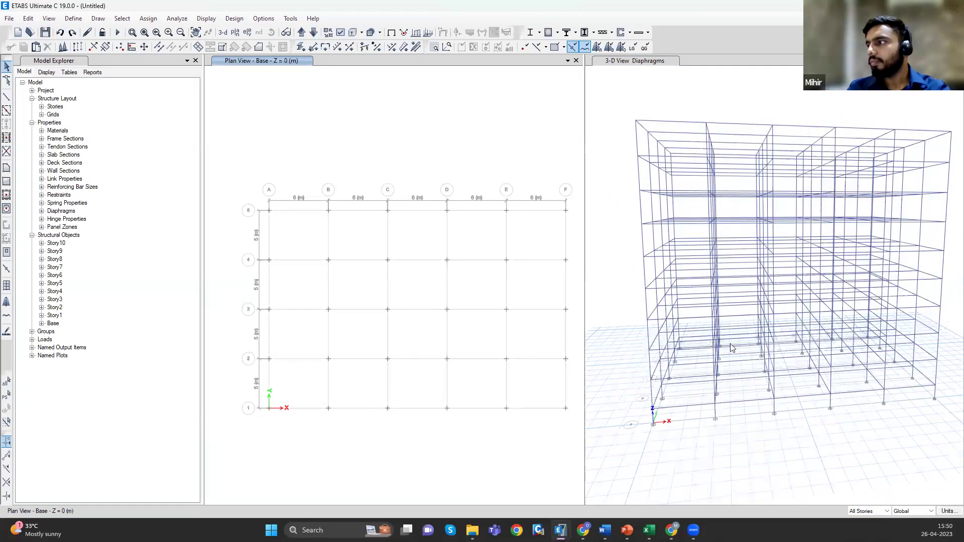
{"action": "middle_click_drag", "start_coordinate": [645, 131], "coordinate": [622, 151]}
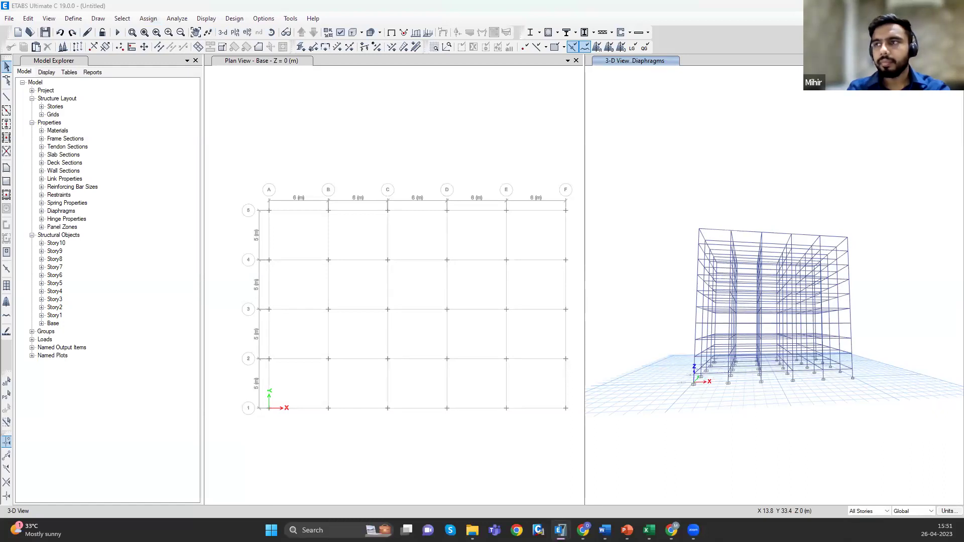
{"action": "left_click", "coordinate": [308, 355]}
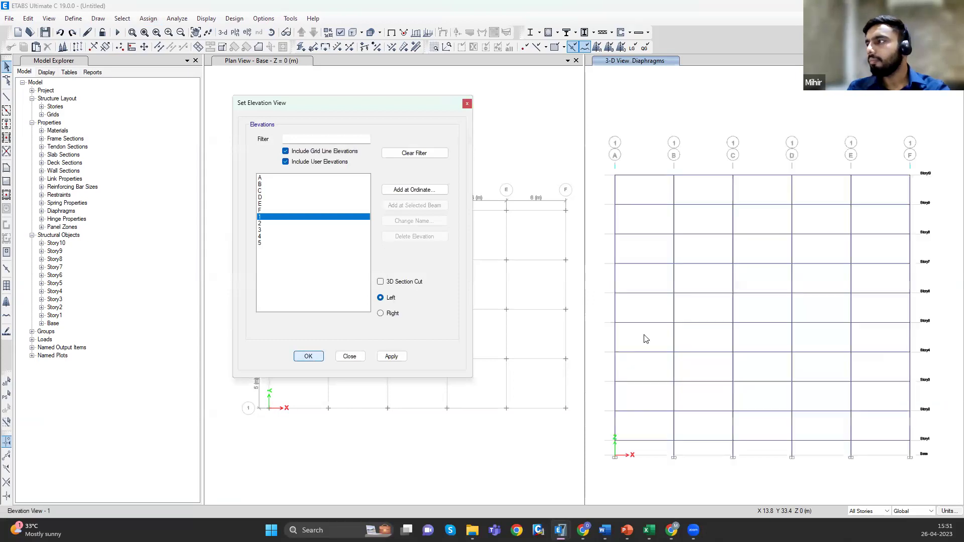
{"action": "left_click_drag", "start_coordinate": [603, 165], "coordinate": [943, 453]}
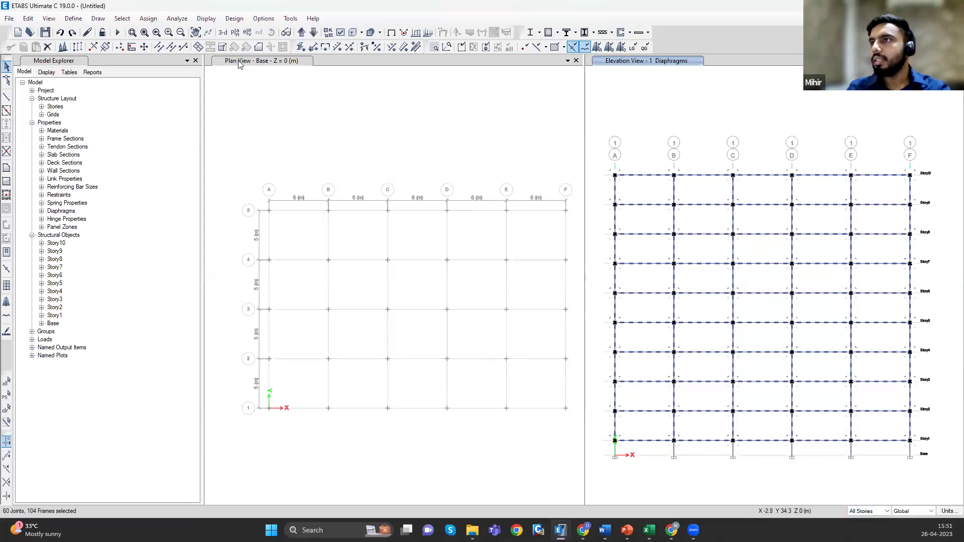
- Extend the selection in the 3-D view to all remaining joints and frames above the base supports
{"action": "left_click", "coordinate": [224, 33]}
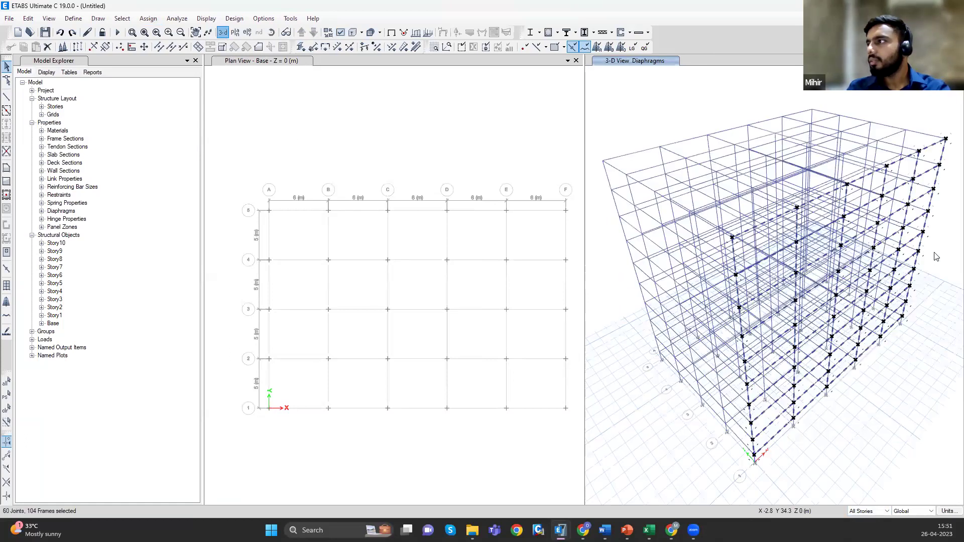
{"action": "middle_click_drag", "start_coordinate": [879, 292], "coordinate": [754, 200], "text": "shift"}
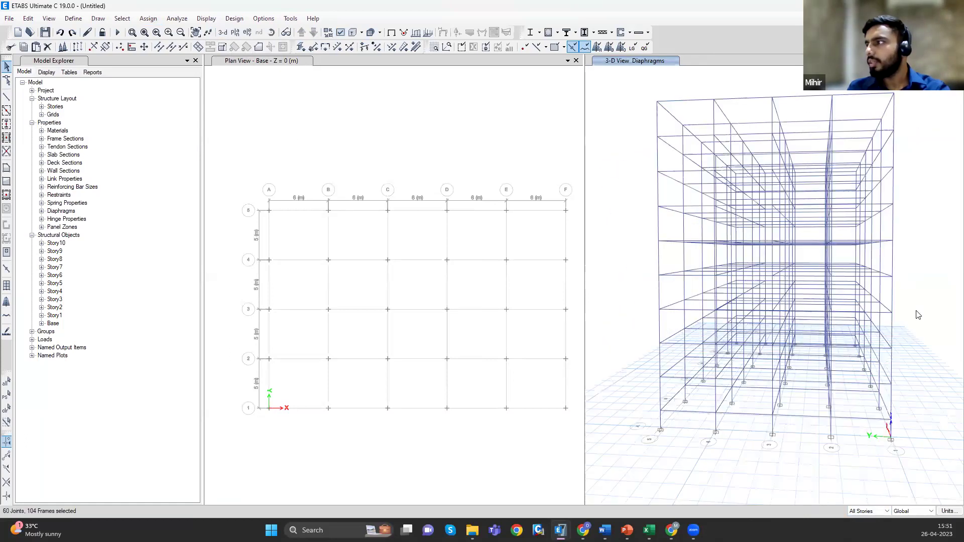
{"action": "scroll", "coordinate": [918, 315], "scroll_direction": "down", "scroll_amount": 3}
{"action": "left_click_drag", "start_coordinate": [744, 170], "coordinate": [883, 291]}
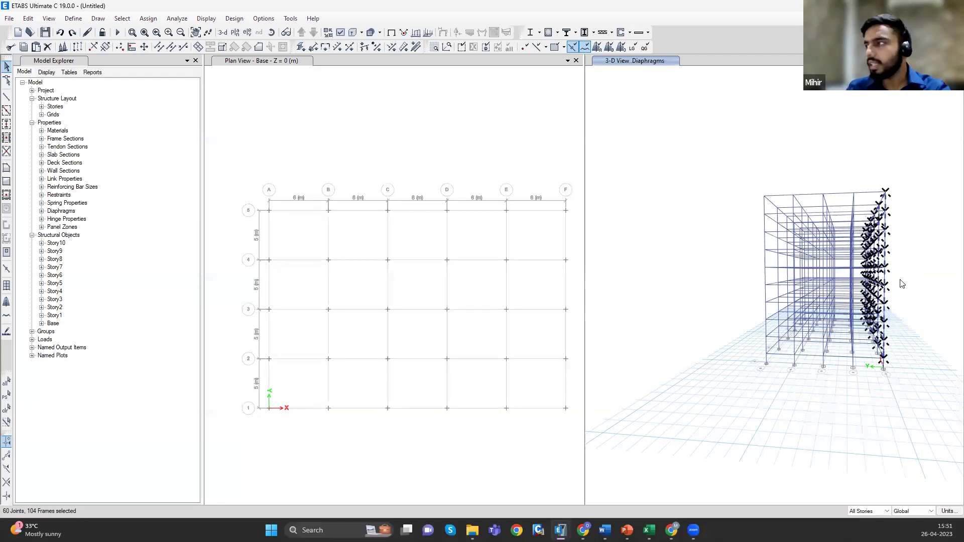
{"action": "middle_click_drag", "start_coordinate": [817, 272], "coordinate": [948, 322], "text": "shift"}
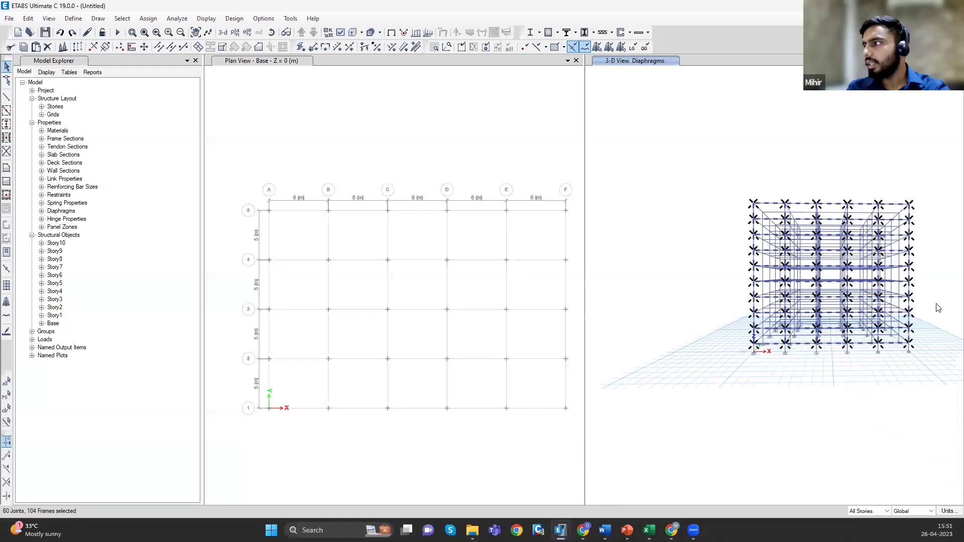
{"action": "left_click_drag", "start_coordinate": [846, 317], "coordinate": [849, 318]}
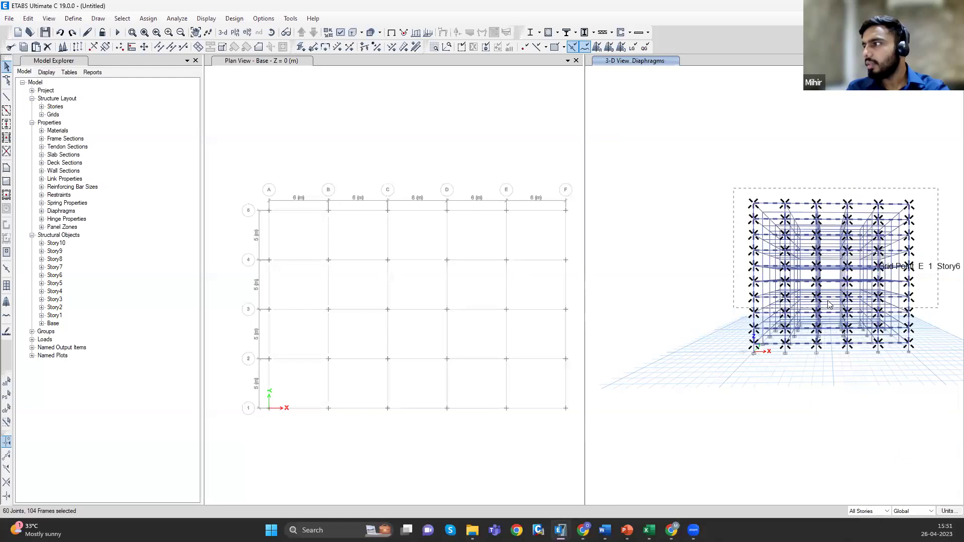
{"action": "middle_click_drag", "start_coordinate": [946, 332], "coordinate": [860, 335], "text": "shift"}
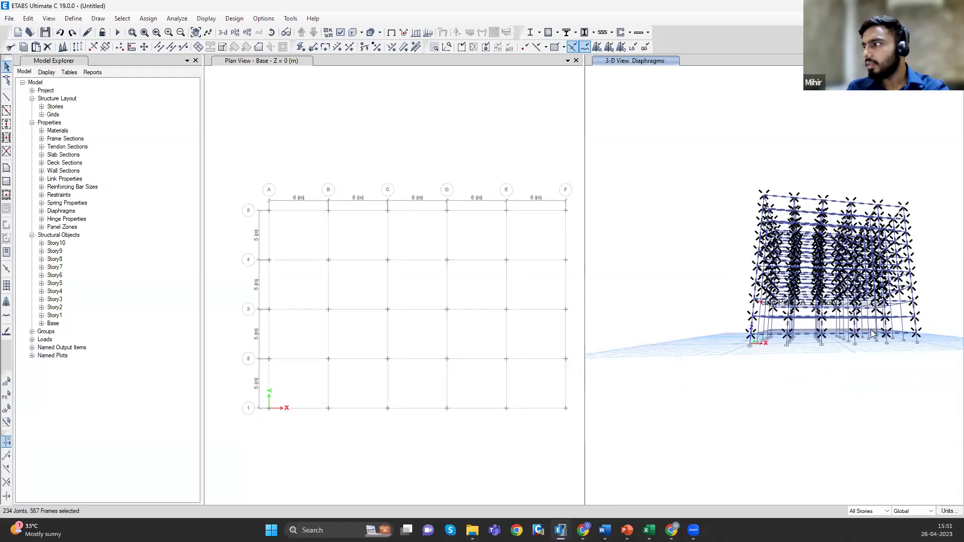
{"action": "left_click_drag", "start_coordinate": [738, 320], "coordinate": [930, 333]}
{"action": "middle_click_drag", "start_coordinate": [930, 333], "coordinate": [788, 355], "text": "shift"}
{"action": "left_click_drag", "start_coordinate": [788, 355], "coordinate": [770, 355]}
{"action": "middle_click_drag", "start_coordinate": [770, 355], "coordinate": [800, 416], "text": "shift"}
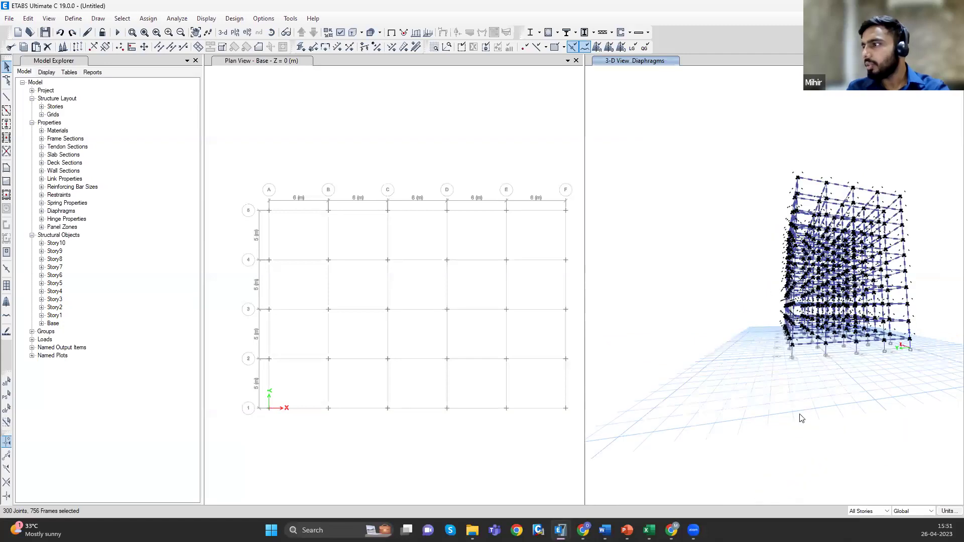
- Assign diaphragm D1 to all selected joints of the building
{"action": "scroll", "coordinate": [802, 418], "scroll_direction": "up", "scroll_amount": 5}
{"action": "scroll", "coordinate": [807, 418], "scroll_direction": "down", "scroll_amount": 5}
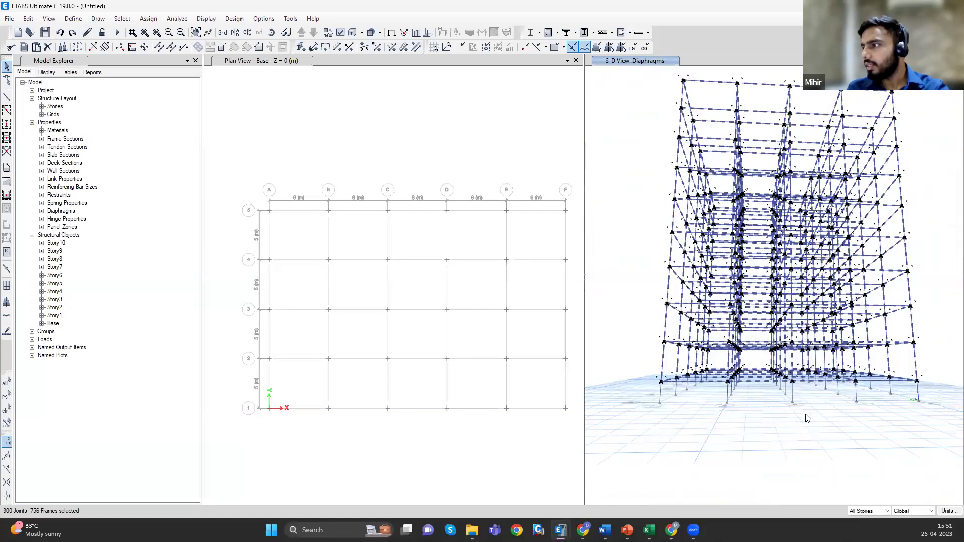
{"action": "middle_click_drag", "start_coordinate": [807, 418], "coordinate": [798, 416], "text": "shift"}
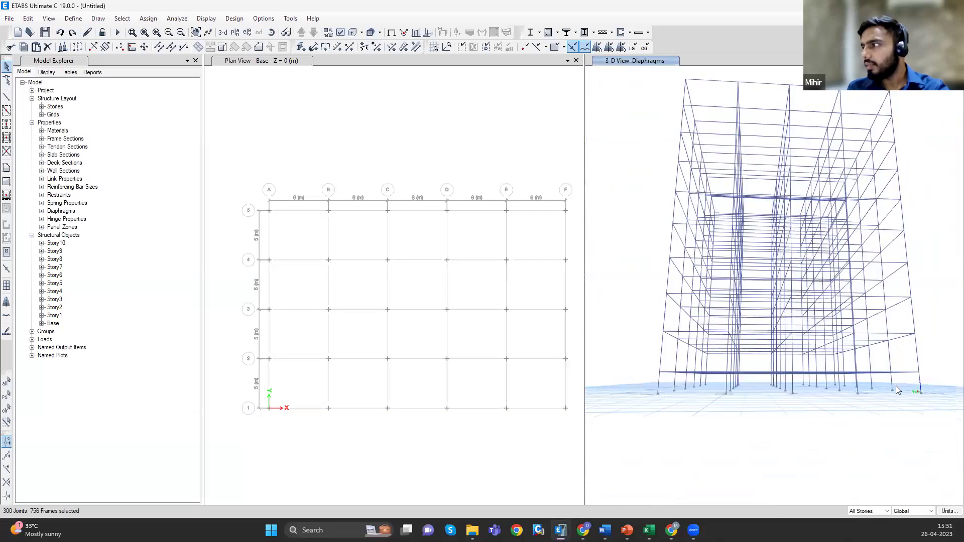
{"action": "scroll", "coordinate": [782, 407], "scroll_direction": "down", "scroll_amount": 3}
{"action": "mouse_move", "coordinate": [710, 402]}
{"action": "middle_mouse_down", "text": "shift"}
{"action": "mouse_move", "coordinate": [713, 416]}
{"action": "mouse_move", "coordinate": [698, 428]}
{"action": "mouse_move", "coordinate": [732, 396]}
{"action": "mouse_move", "coordinate": [660, 445]}
{"action": "middle_mouse_up", "text": "shift"}
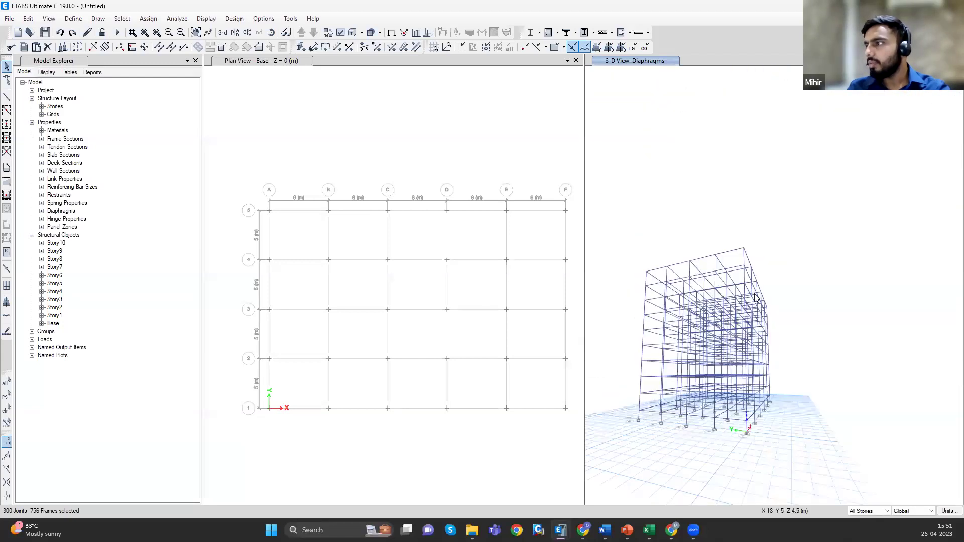
{"action": "left_click", "coordinate": [156, 19]}
{"action": "mouse_move", "coordinate": [170, 32]}
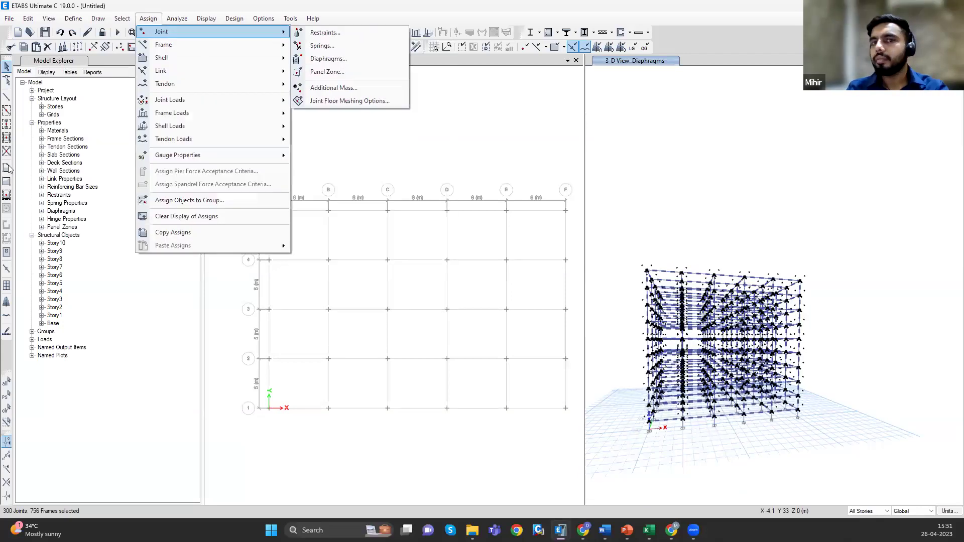
{"action": "left_click", "coordinate": [329, 58]}
{"action": "left_click", "coordinate": [243, 230]}
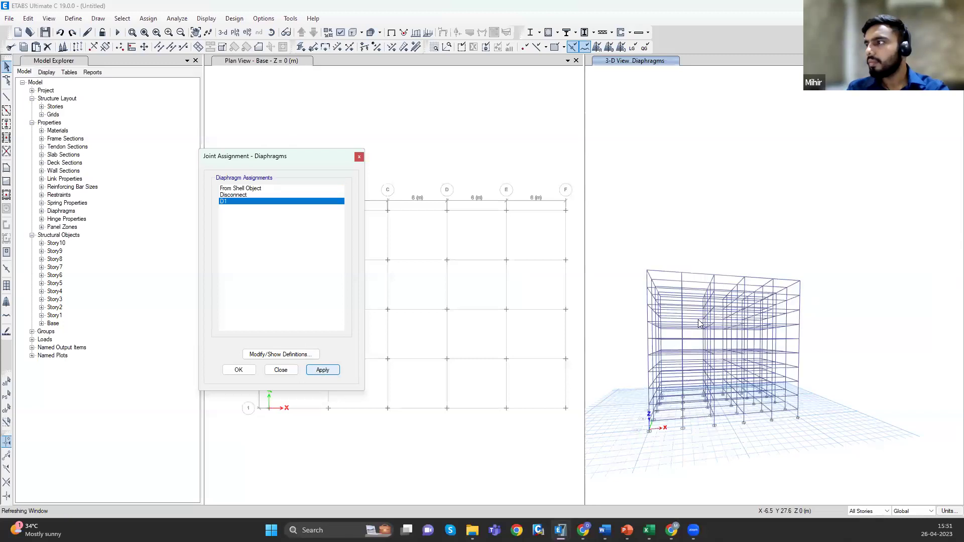
- Examine the diaphragm centres and their links to the joints on every story in the 3-D view
{"action": "middle_click_drag", "start_coordinate": [701, 324], "coordinate": [709, 296], "text": "shift"}
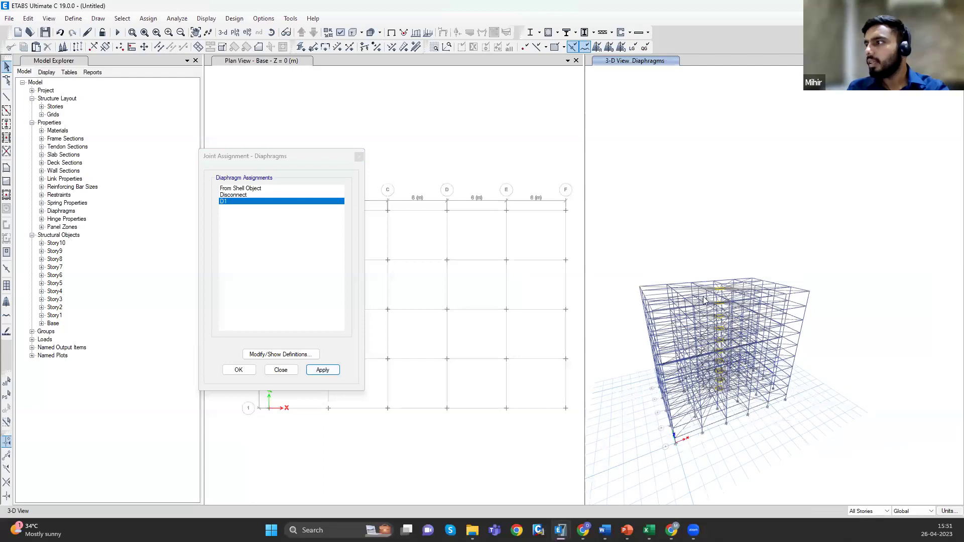
{"action": "scroll", "coordinate": [781, 351], "scroll_direction": "up", "scroll_amount": 3}
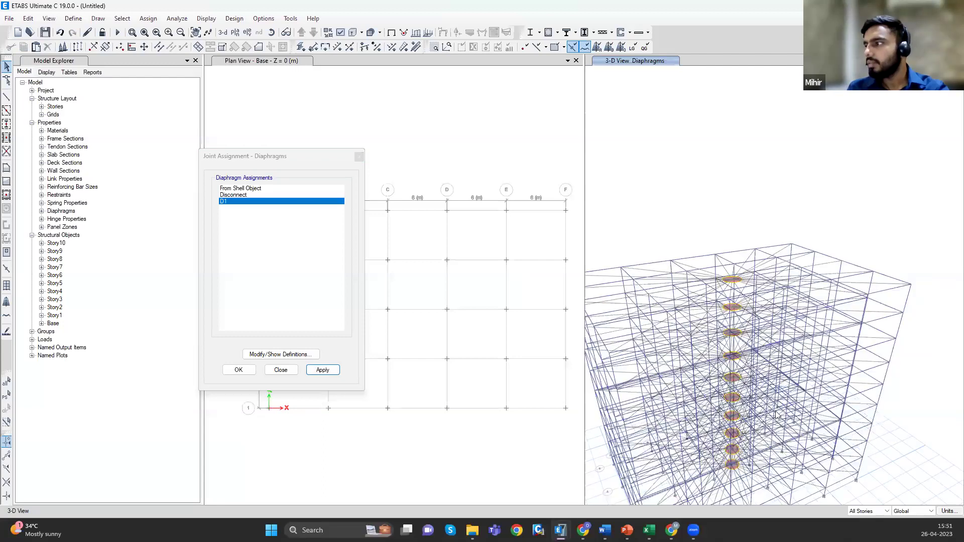
{"action": "scroll", "coordinate": [789, 396], "scroll_direction": "up", "scroll_amount": 3}
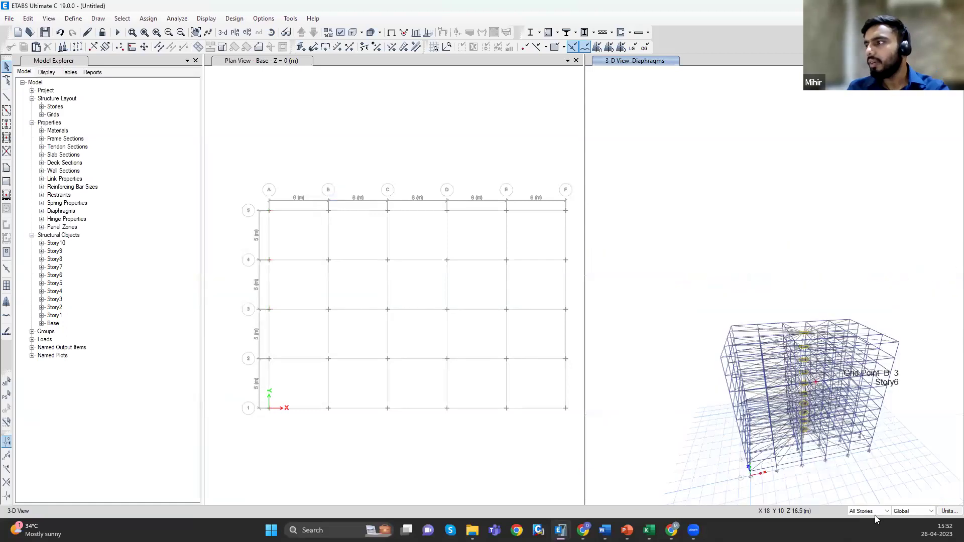
{"action": "scroll", "coordinate": [843, 419], "scroll_direction": "up", "scroll_amount": 5}
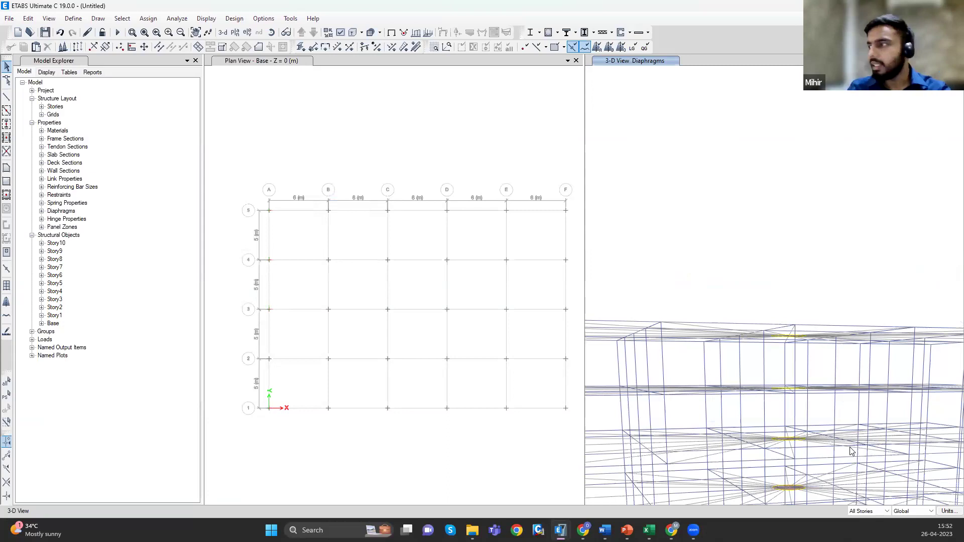
{"action": "scroll", "coordinate": [778, 383], "scroll_direction": "up", "scroll_amount": 2}
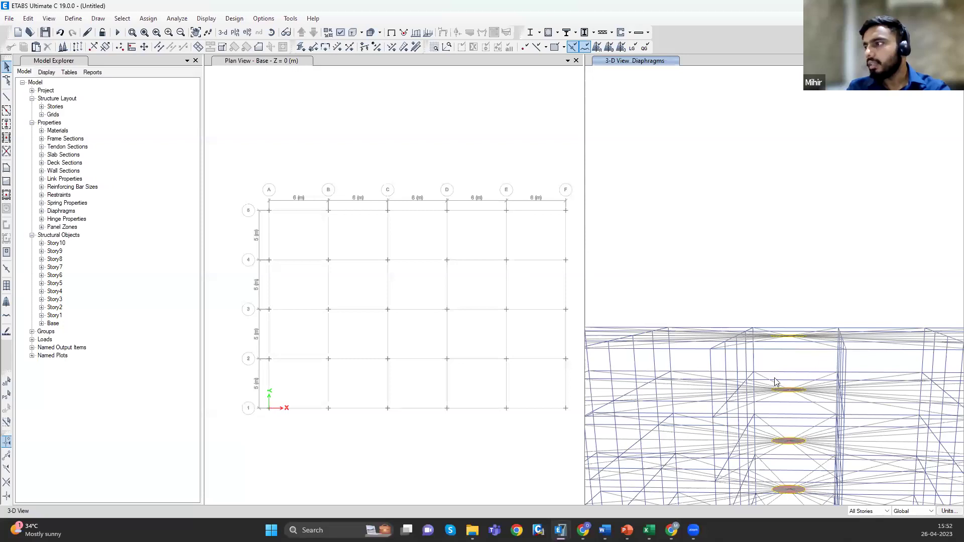
{"action": "scroll", "coordinate": [774, 379], "scroll_direction": "down", "scroll_amount": 5}
{"action": "middle_click_drag", "start_coordinate": [750, 425], "coordinate": [750, 424], "text": "shift"}
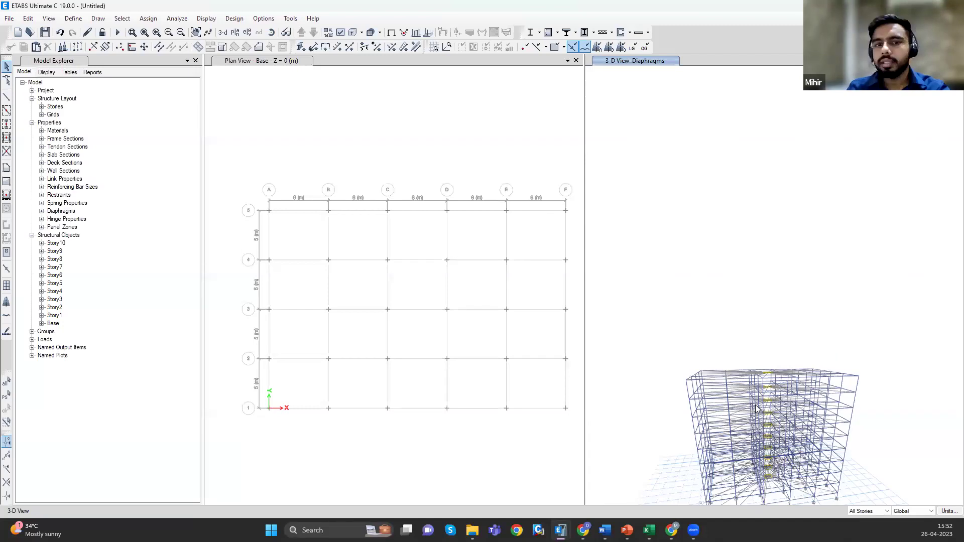
{"action": "middle_click_drag", "start_coordinate": [757, 410], "coordinate": [733, 396], "text": "shift"}
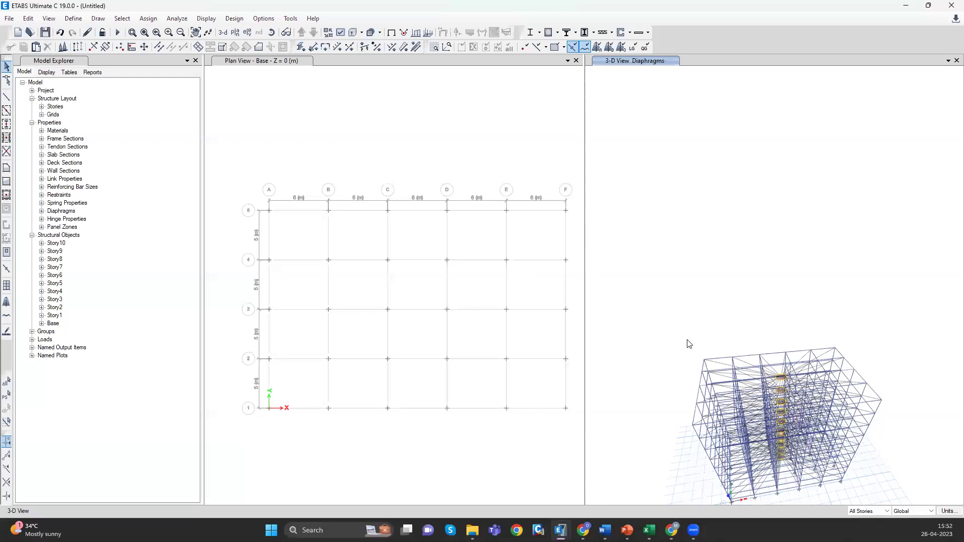
{"action": "scroll", "coordinate": [689, 346], "scroll_direction": "up", "scroll_amount": 5}
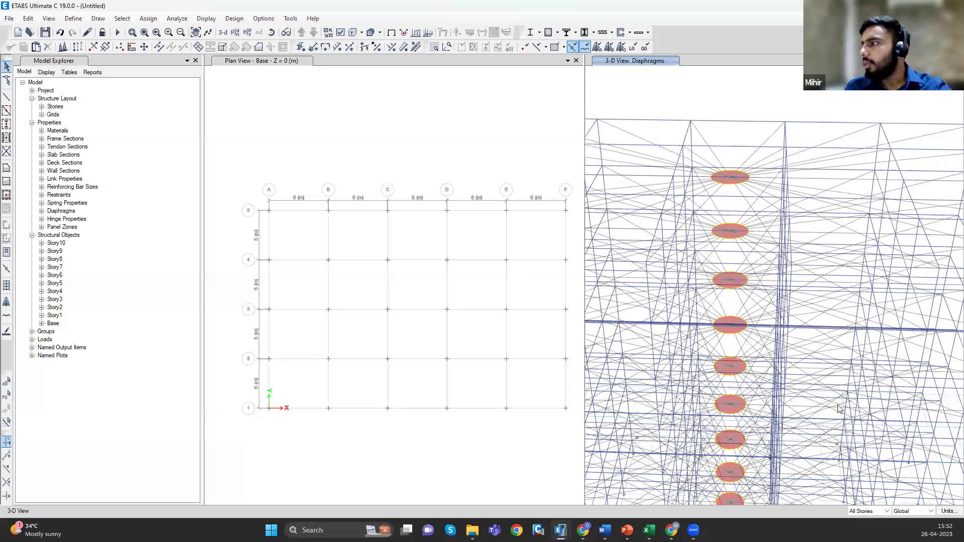
- Switch the plan view to Story1 and set the story scope to One Story
{"action": "scroll", "coordinate": [796, 378], "scroll_direction": "down", "scroll_amount": 5}
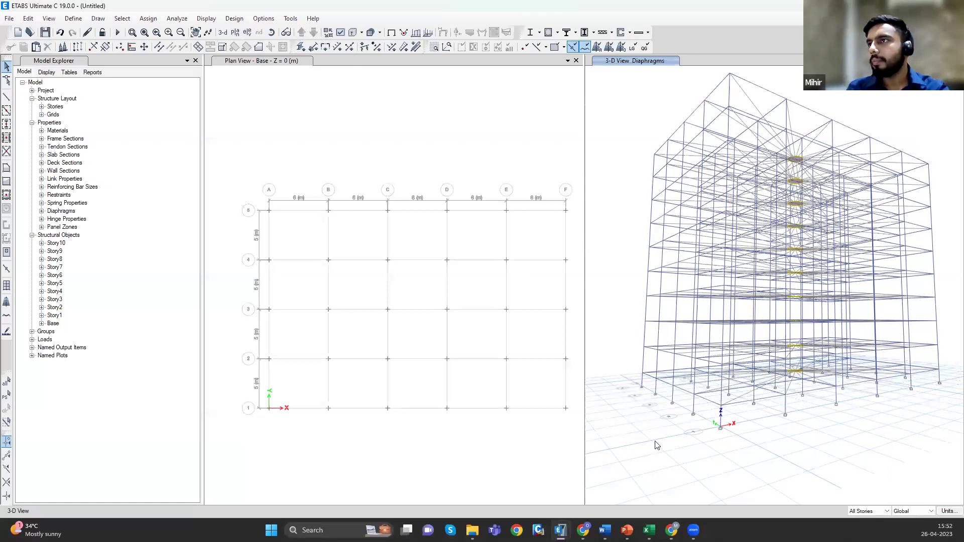
{"action": "left_click", "coordinate": [305, 253]}
{"action": "scroll", "coordinate": [869, 490], "scroll_direction": "up", "scroll_amount": 3}
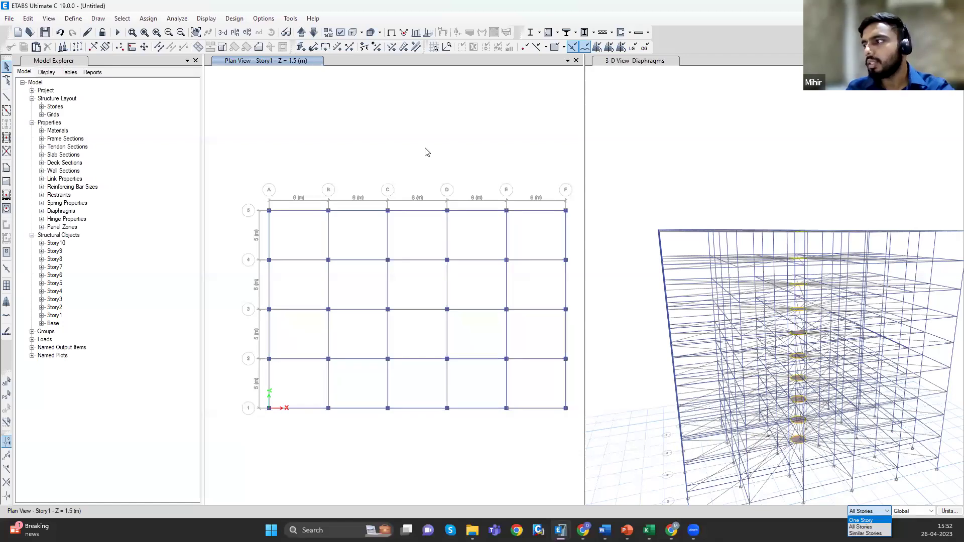
{"action": "left_click", "coordinate": [861, 520]}
{"action": "key", "text": "ctrl+a"}
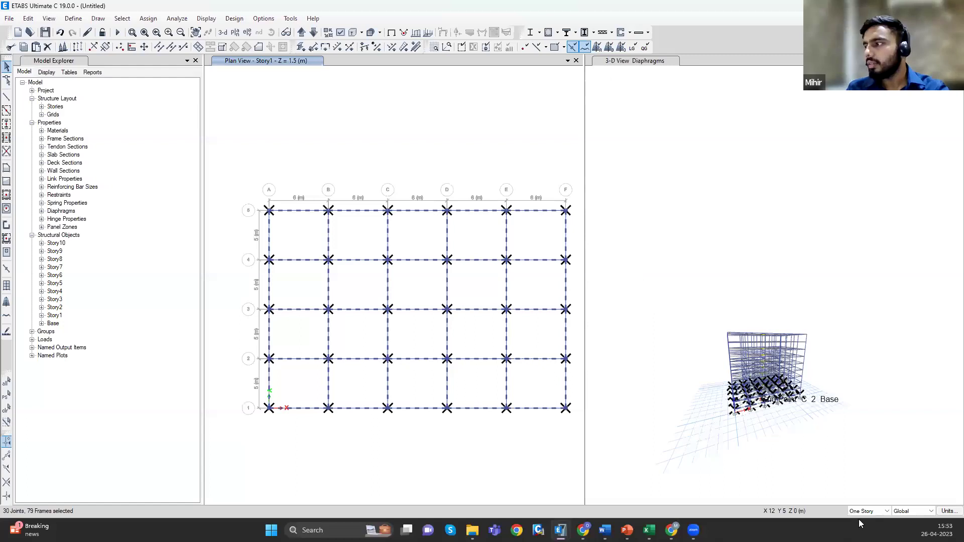
{"action": "left_click", "coordinate": [708, 375]}
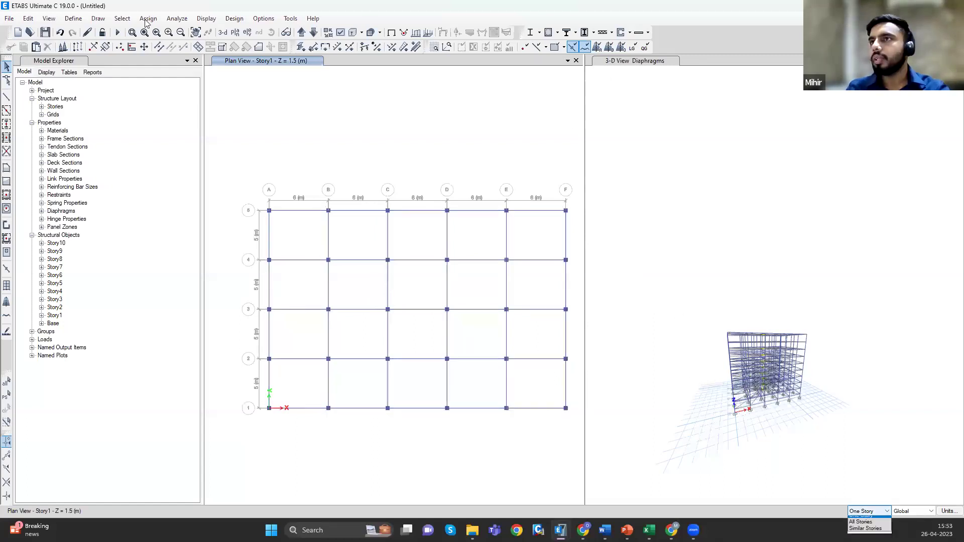
- Turn off the diaphragm display in the 3-D view so that only the plain frame model is shown
{"action": "scroll", "coordinate": [767, 325], "scroll_direction": "up", "scroll_amount": 3}
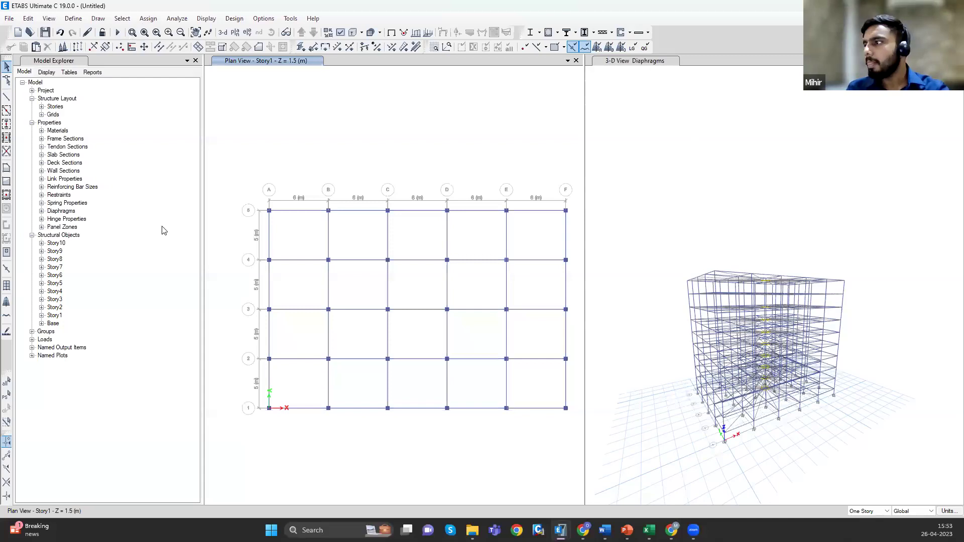
{"action": "scroll", "coordinate": [686, 243], "scroll_direction": "up", "scroll_amount": 3}
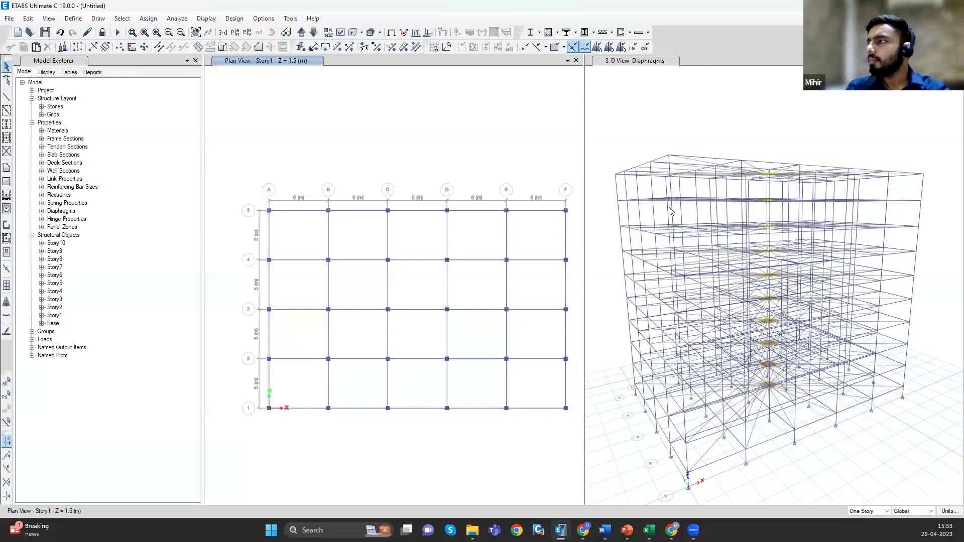
{"action": "left_click", "coordinate": [653, 246]}
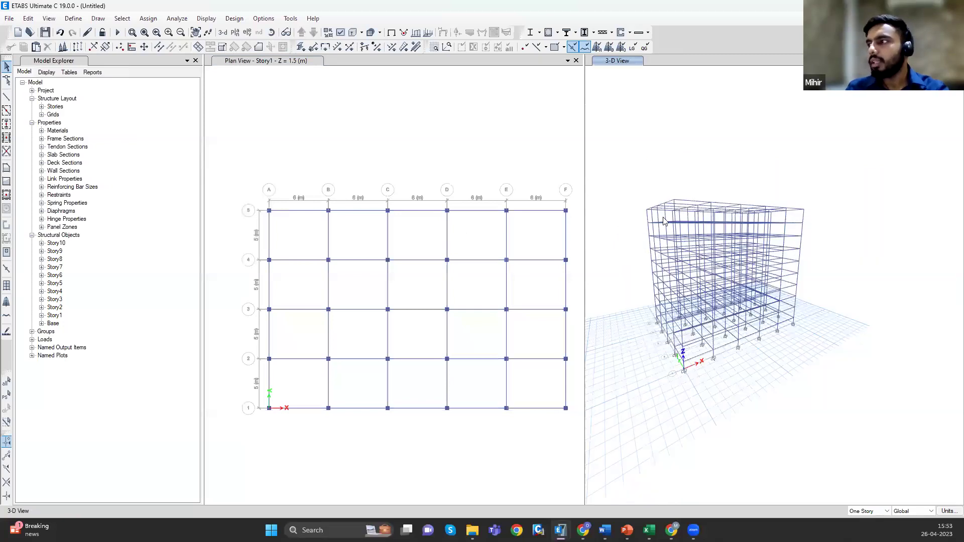
{"action": "middle_click_drag", "start_coordinate": [663, 202], "coordinate": [665, 202], "text": "shift"}
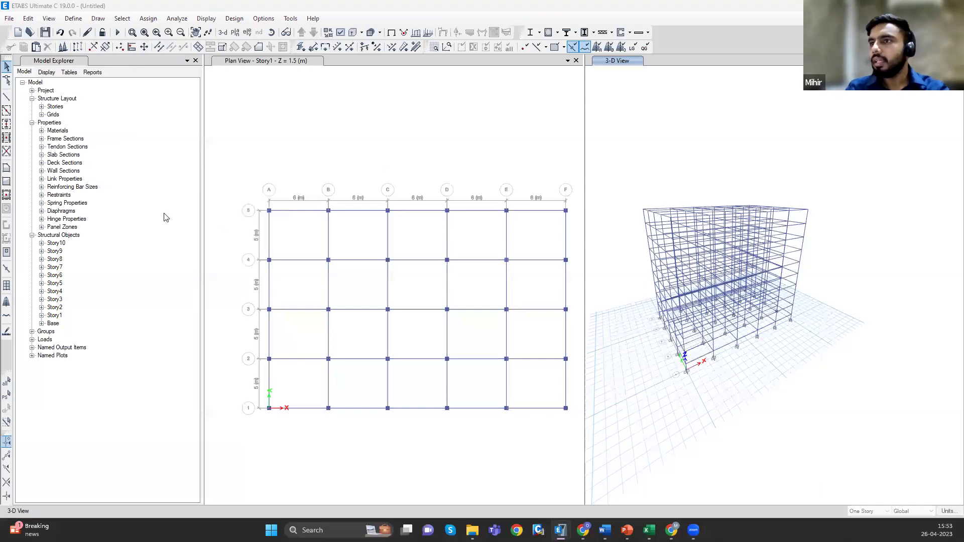
- Add a load pattern named Applied Dead Load of type Dead with a self weight multiplier of 0
{"action": "left_click", "coordinate": [142, 224]}
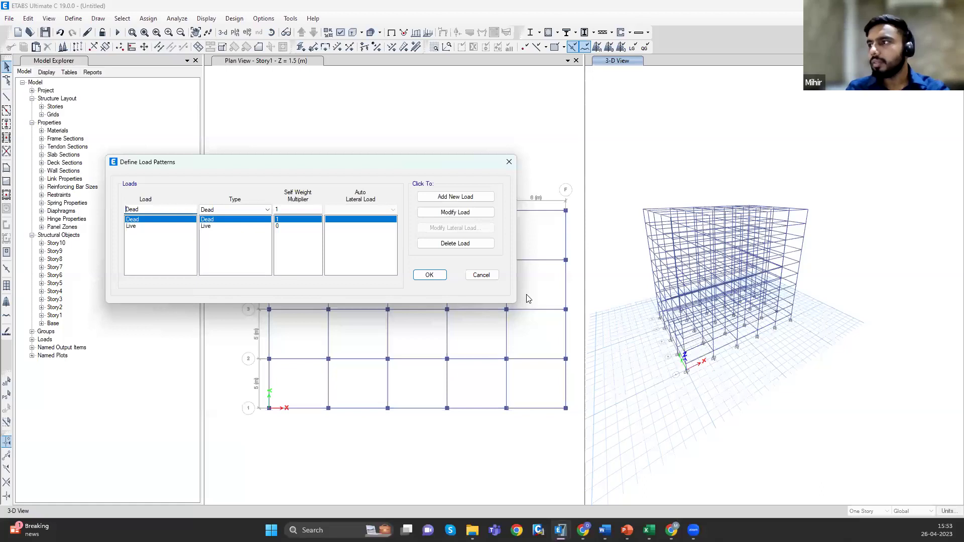
{"action": "double_click", "coordinate": [153, 210]}
{"action": "type", "text": "Applied DE"}
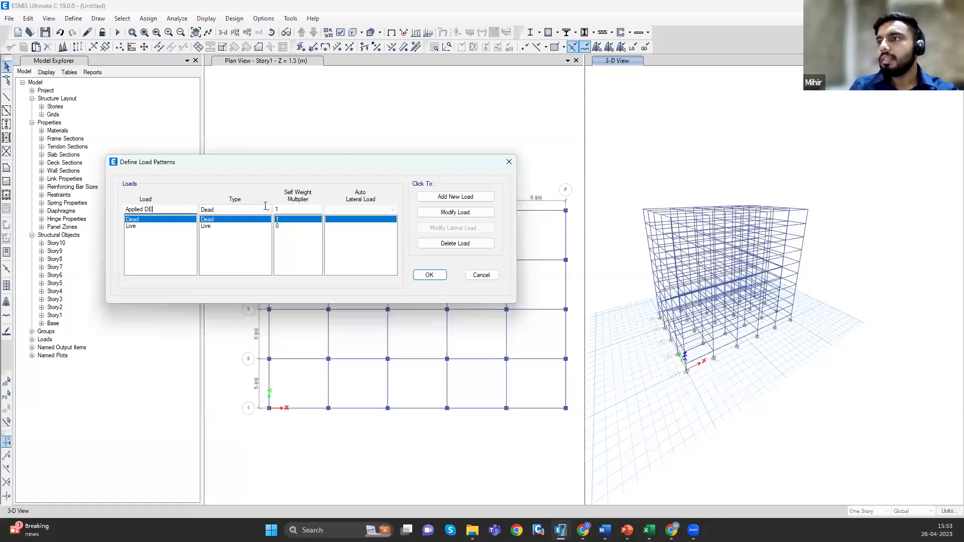
{"action": "type", "text": "ad Load"}
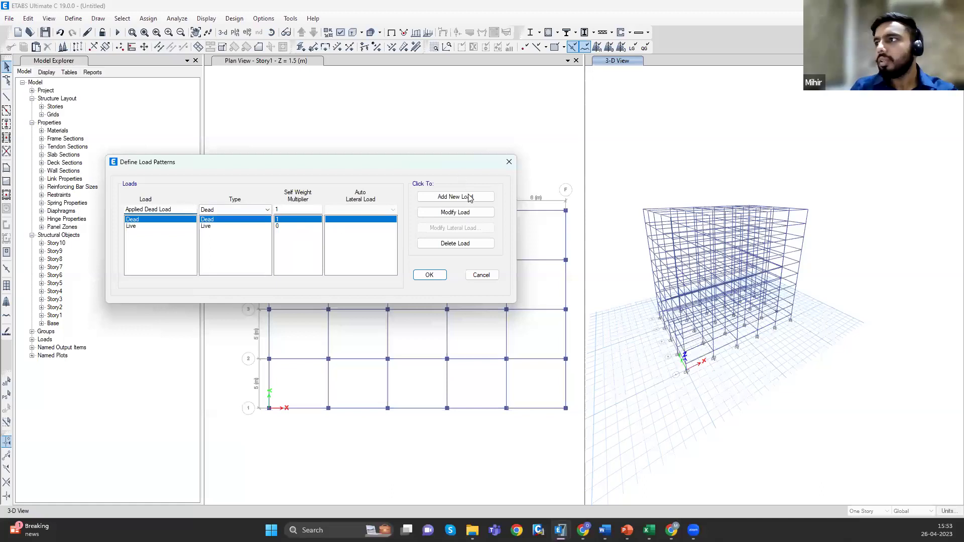
{"action": "double_click", "coordinate": [279, 210]}
{"action": "type", "text": "0"}
{"action": "key", "text": "Return"}
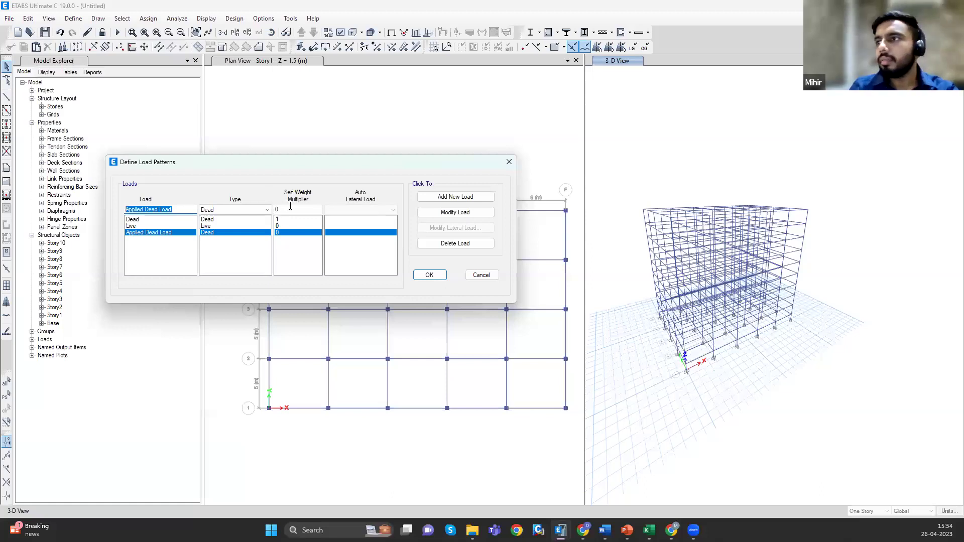
- Fill in a new load pattern named EQx with the type Seismic and auto lateral load None
{"action": "type", "text": "EQx"}
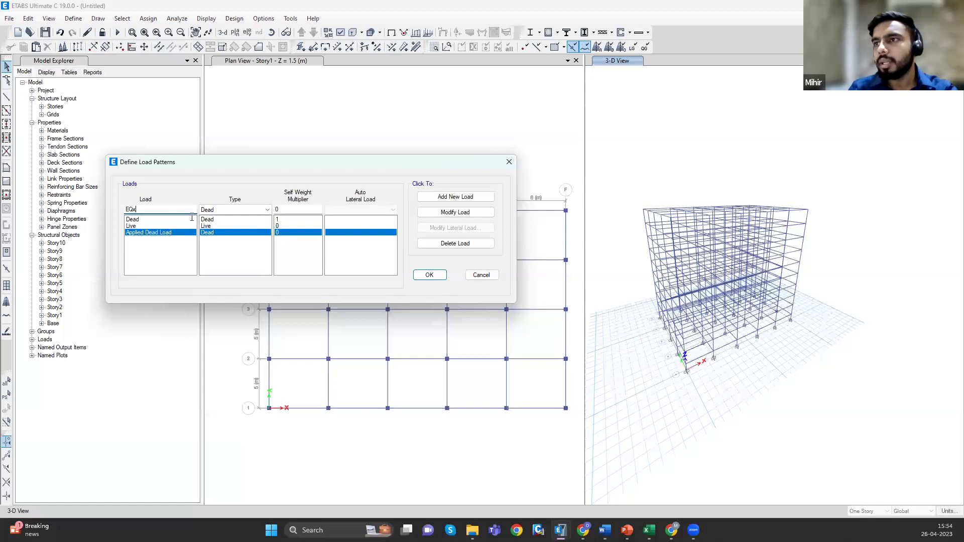
{"action": "key", "text": "Tab"}
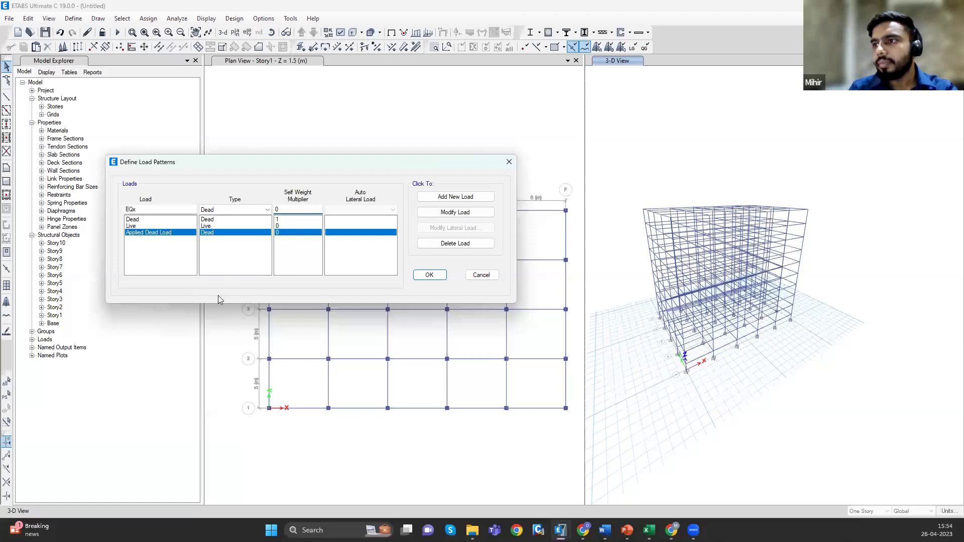
{"action": "left_click", "coordinate": [216, 263]}
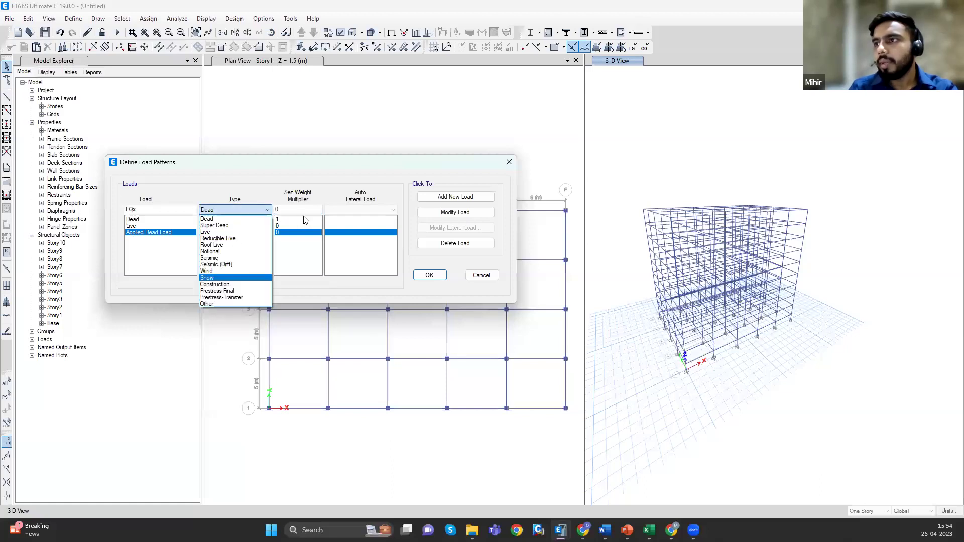
{"action": "key", "text": "Up"}
{"action": "key", "text": "Up"}
{"action": "key", "text": "Up"}
{"action": "key", "text": "Return"}
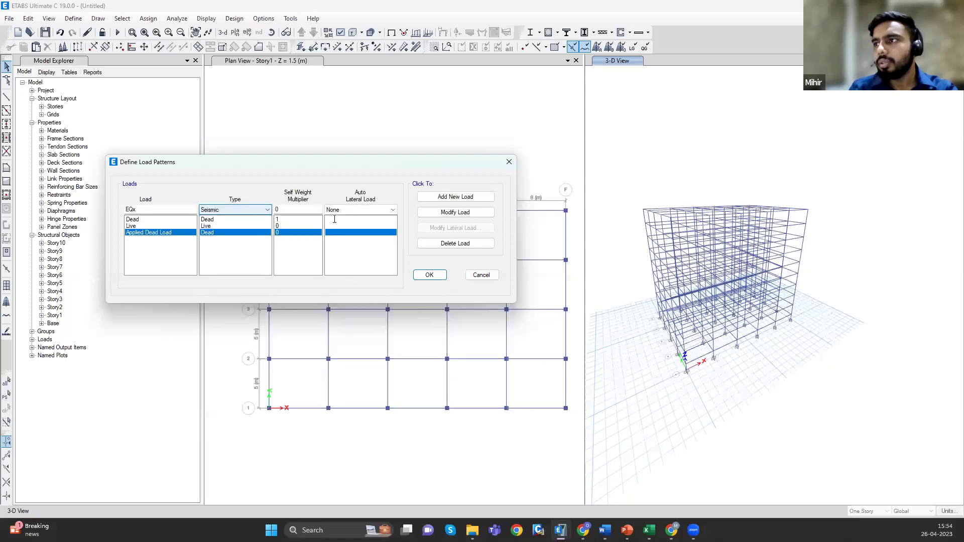
{"action": "key", "text": "alt+Down"}
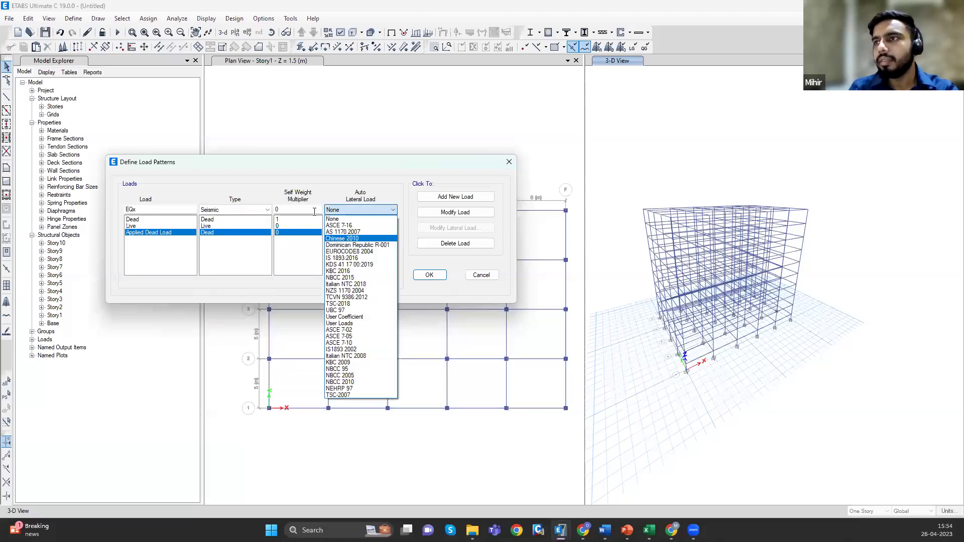
{"action": "left_click", "coordinate": [144, 208]}
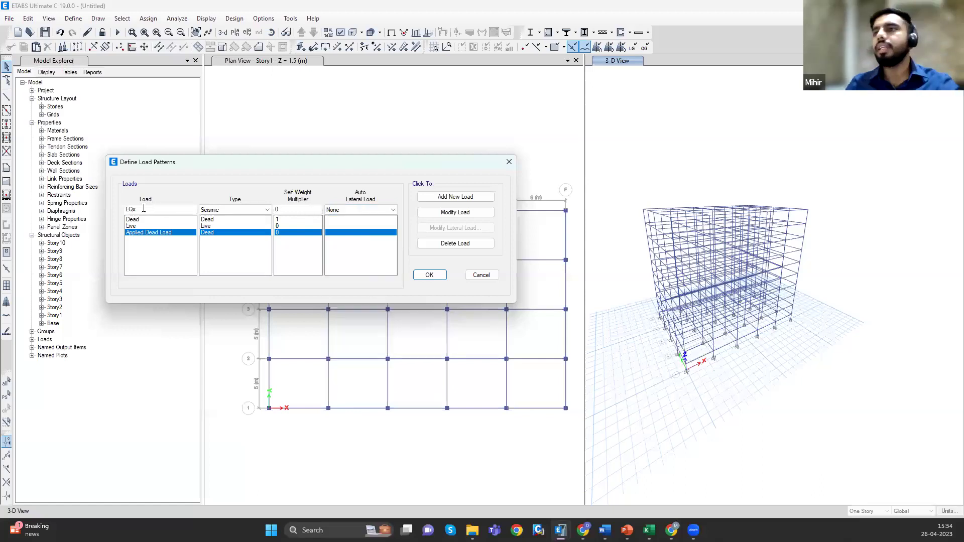
- Change the pending pattern's name to EQy and add it as a seismic load pattern with auto lateral load None
{"action": "left_click", "coordinate": [183, 210]}
{"action": "key", "text": "BackSpace"}
{"action": "type", "text": "y"}
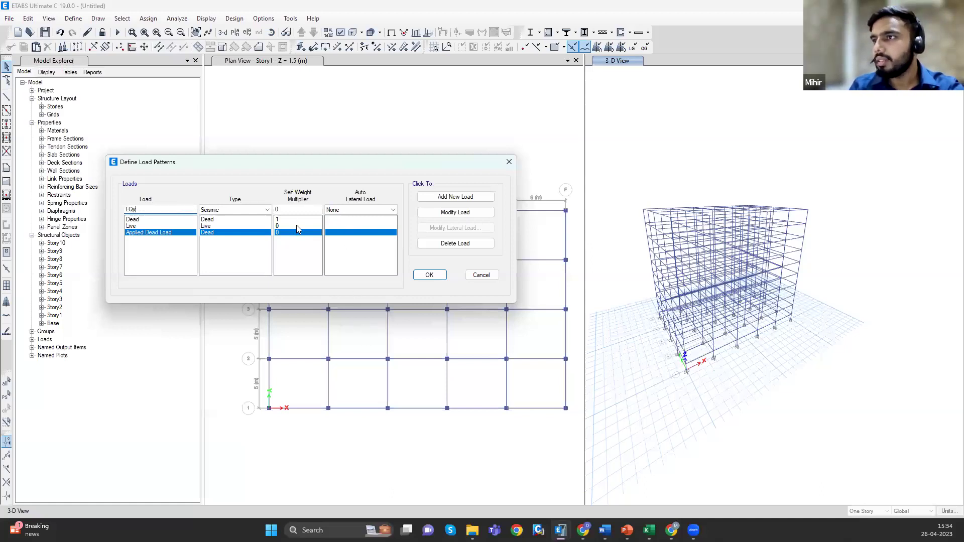
{"action": "left_click", "coordinate": [382, 210]}
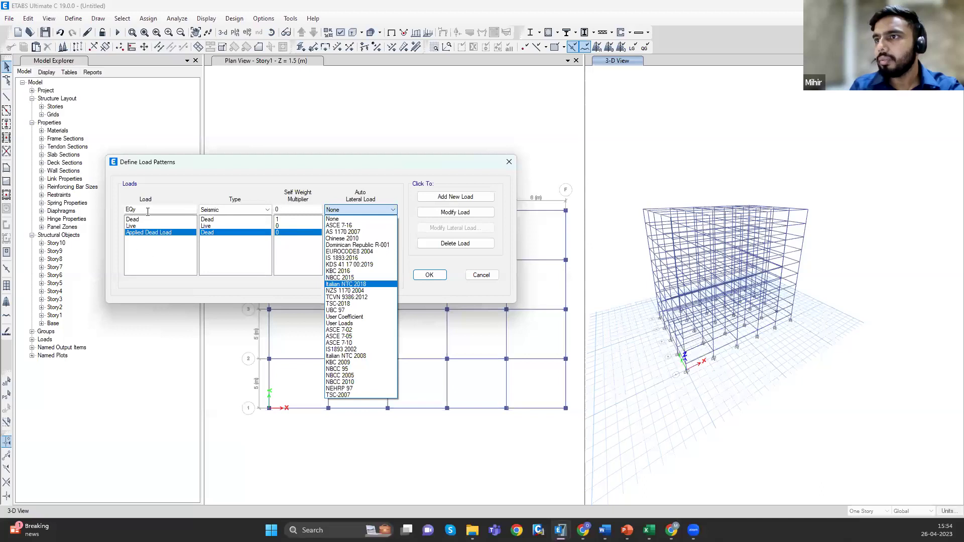
{"action": "left_click", "coordinate": [455, 196]}
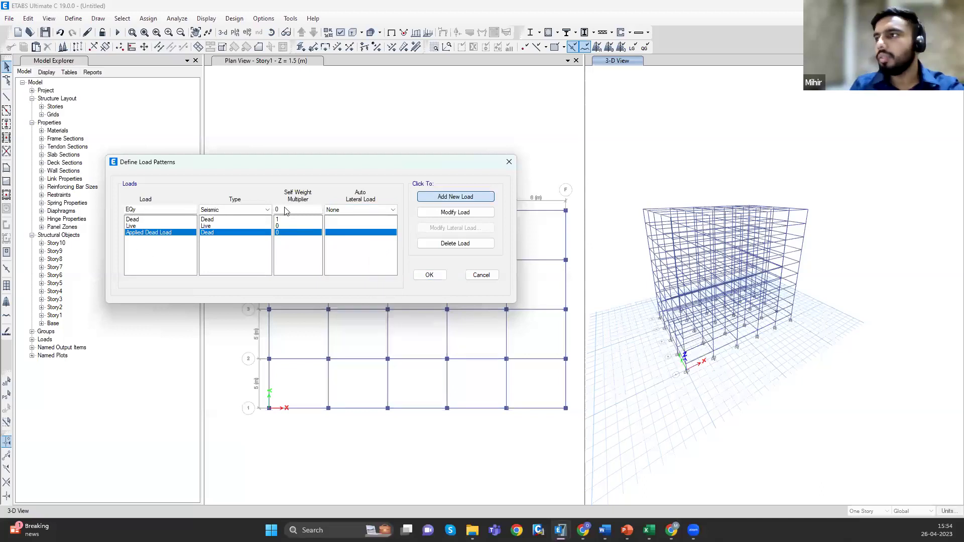
{"action": "key", "text": "Return"}
- Add a second seismic load pattern named EQx with auto lateral load None and accept the load pattern definitions
{"action": "key", "text": "BackSpace"}
{"action": "type", "text": "x"}
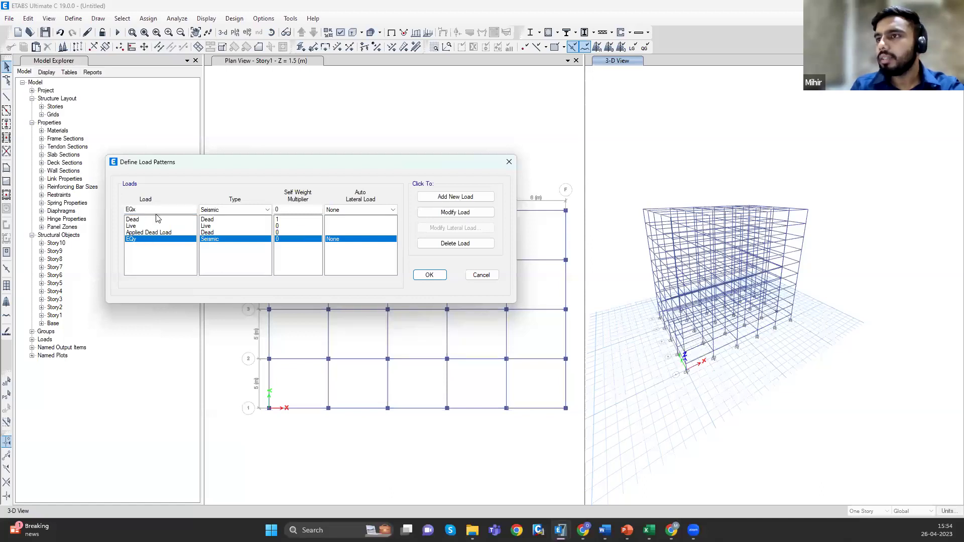
{"action": "key", "text": "Return"}
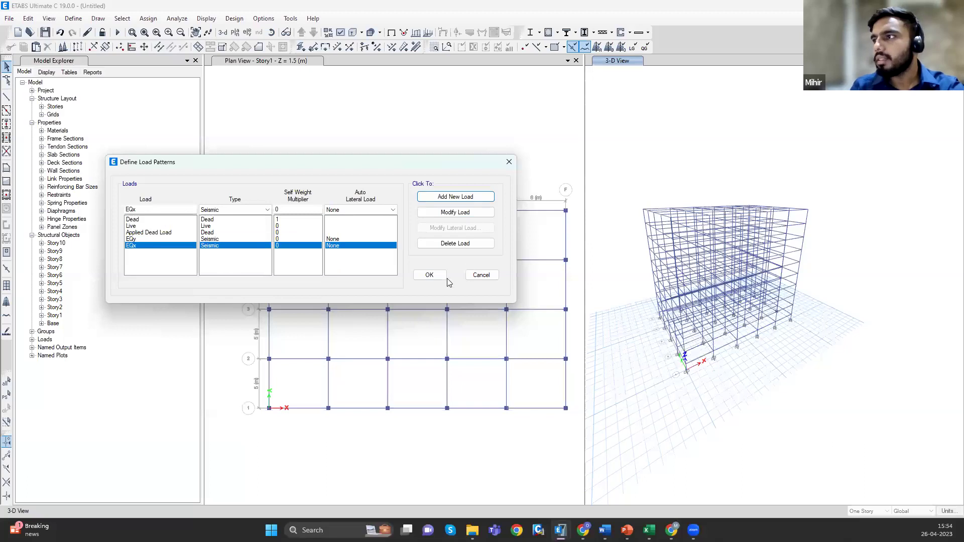
{"action": "key", "text": "Return"}
- Review the list of defined load patterns without changing it
{"action": "left_click", "coordinate": [73, 18]}
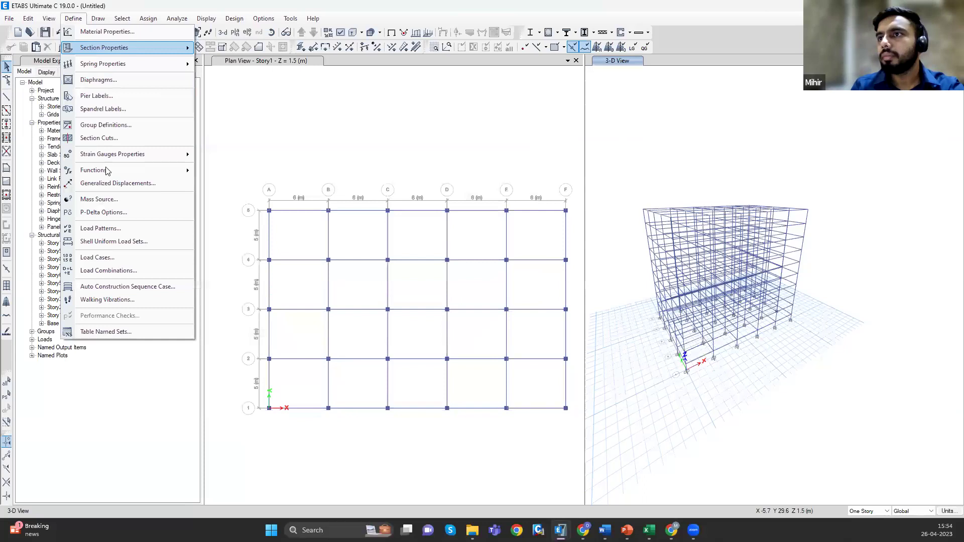
{"action": "key", "text": "Escape"}
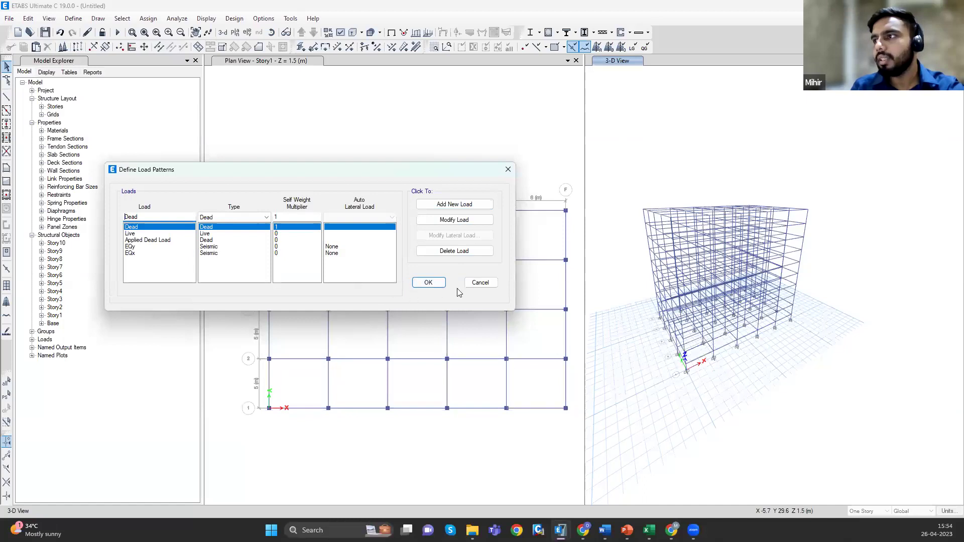
{"action": "left_click", "coordinate": [478, 283]}
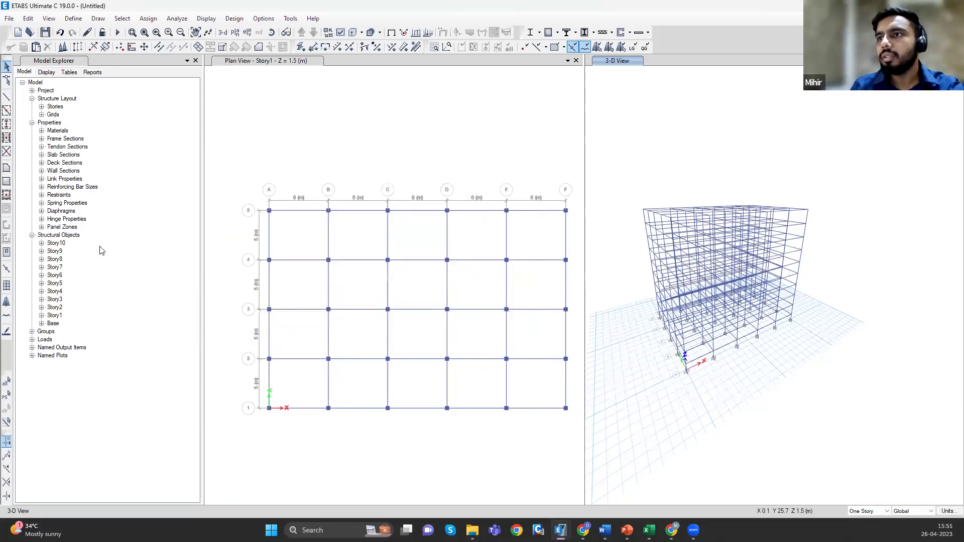
- Look through the list of load cases and examine the load data of the EQy case
{"action": "key", "text": "alt+d"}
{"action": "key", "text": "Down"}
{"action": "key", "text": "Down"}
{"action": "key", "text": "Down"}
{"action": "key", "text": "Down"}
{"action": "key", "text": "Down"}
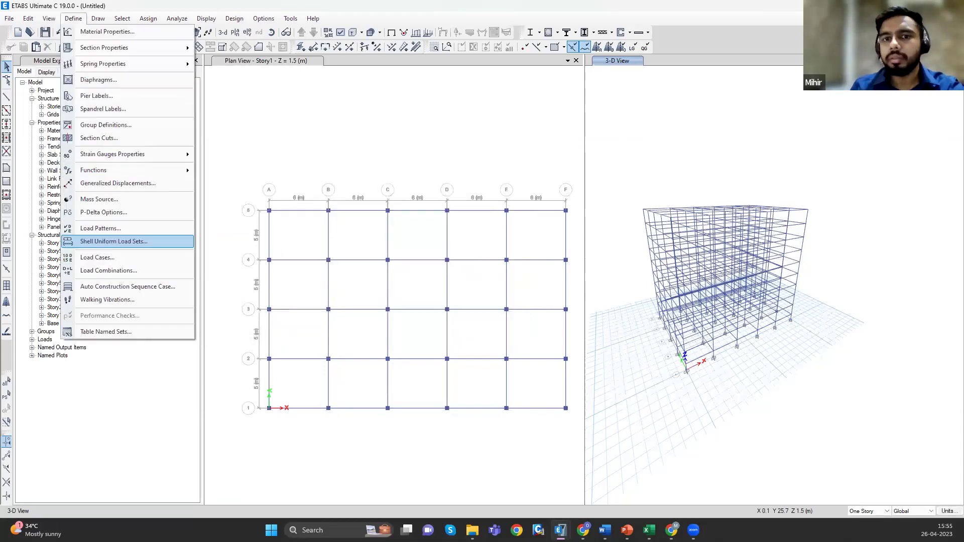
{"action": "key", "text": "Escape"}
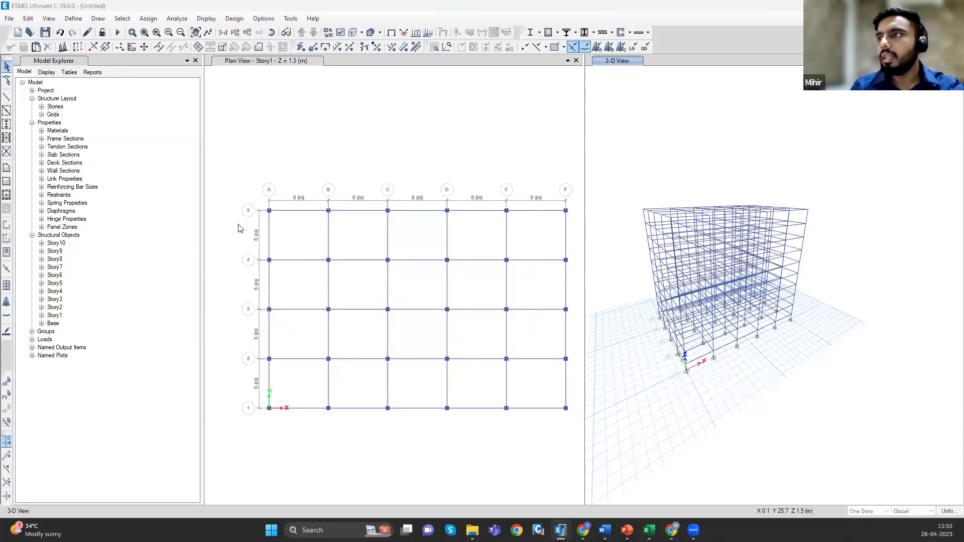
{"action": "left_click", "coordinate": [239, 186]}
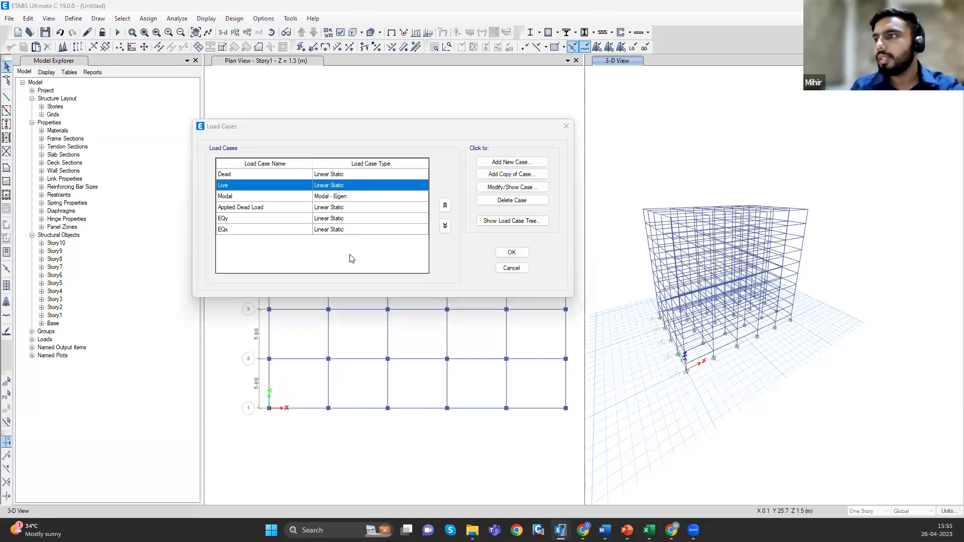
{"action": "left_click", "coordinate": [387, 363]}
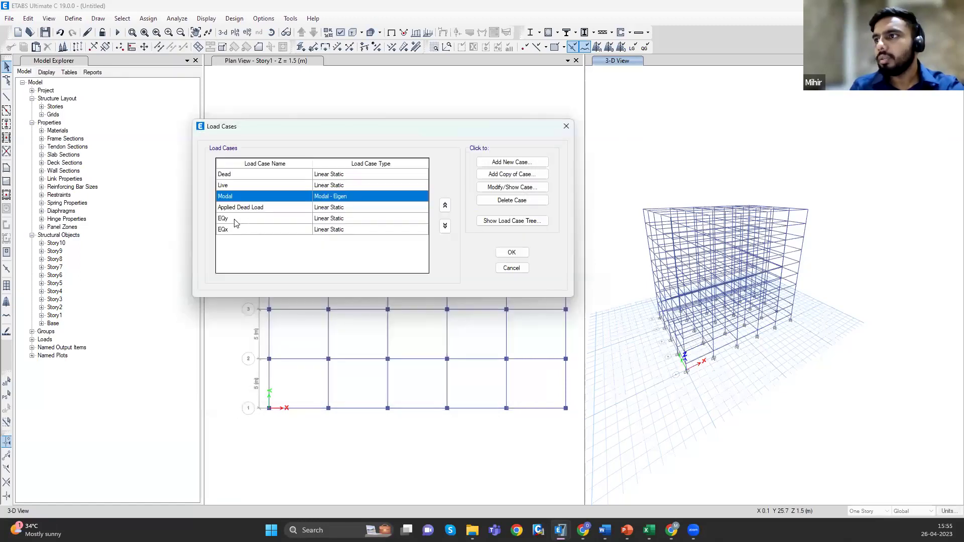
{"action": "key", "text": "Down"}
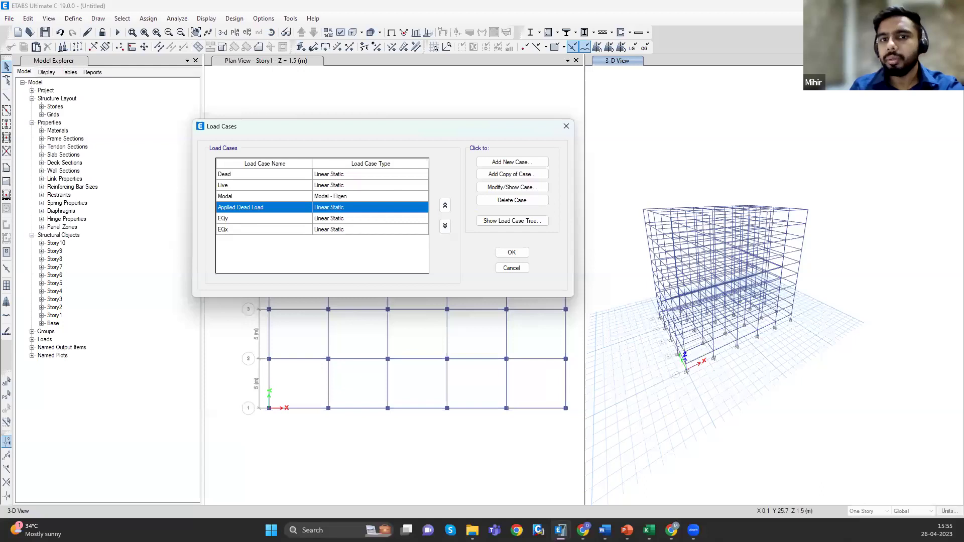
{"action": "double_click", "coordinate": [346, 219]}
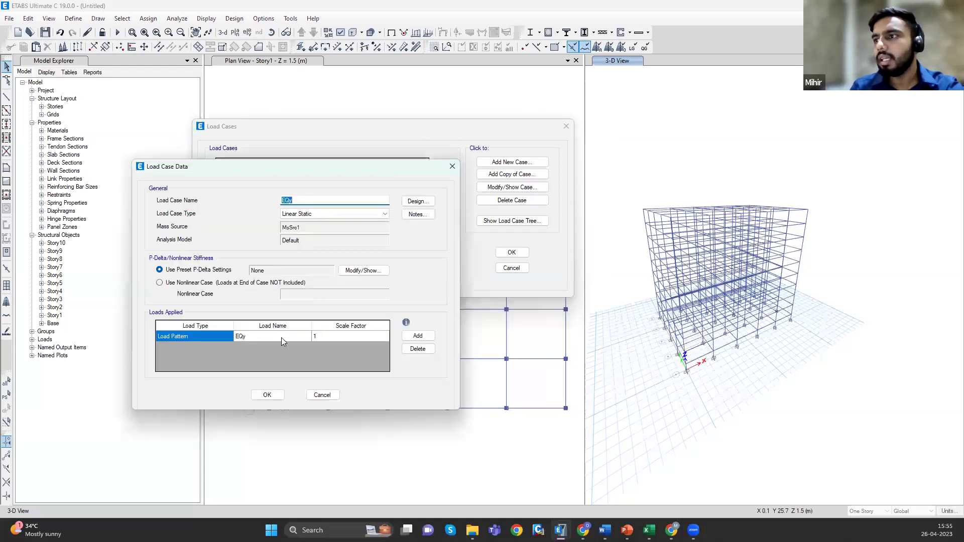
{"action": "left_click", "coordinate": [326, 395]}
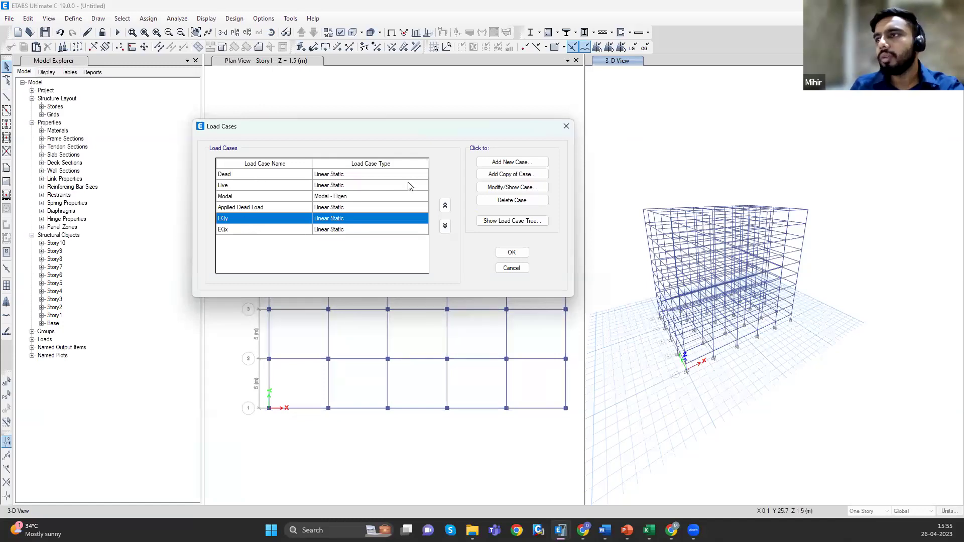
- Add a new load case and name it Gravity
{"action": "key", "text": "Down"}
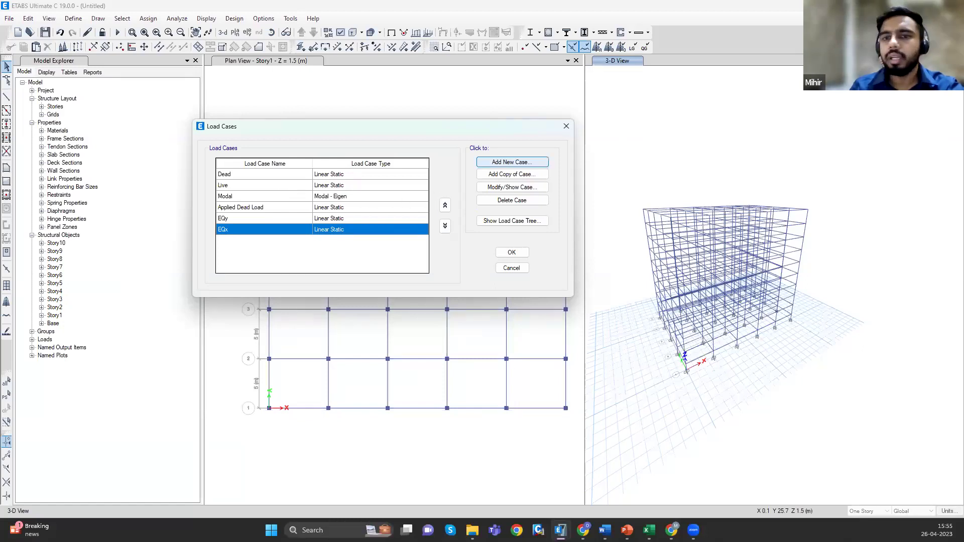
{"action": "left_click", "coordinate": [513, 162]}
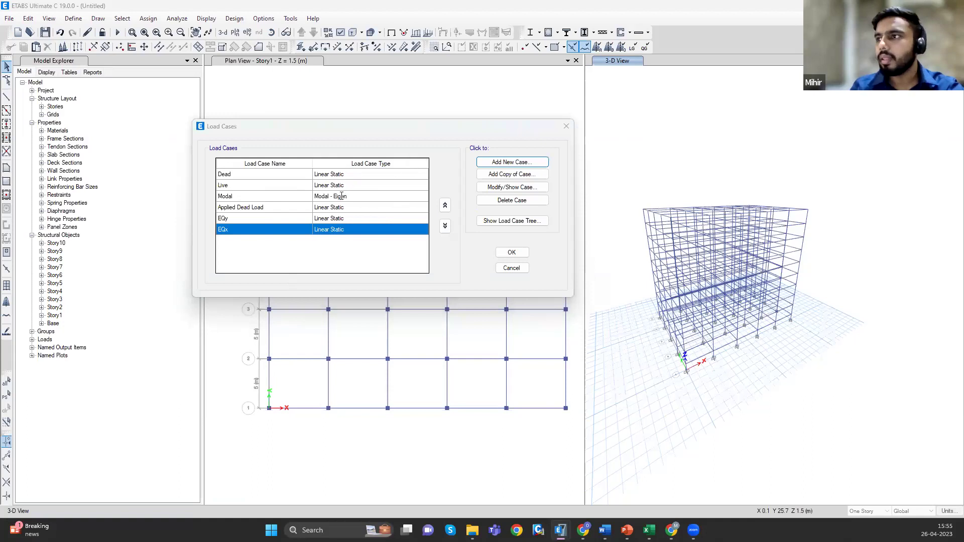
{"action": "left_click", "coordinate": [301, 197]}
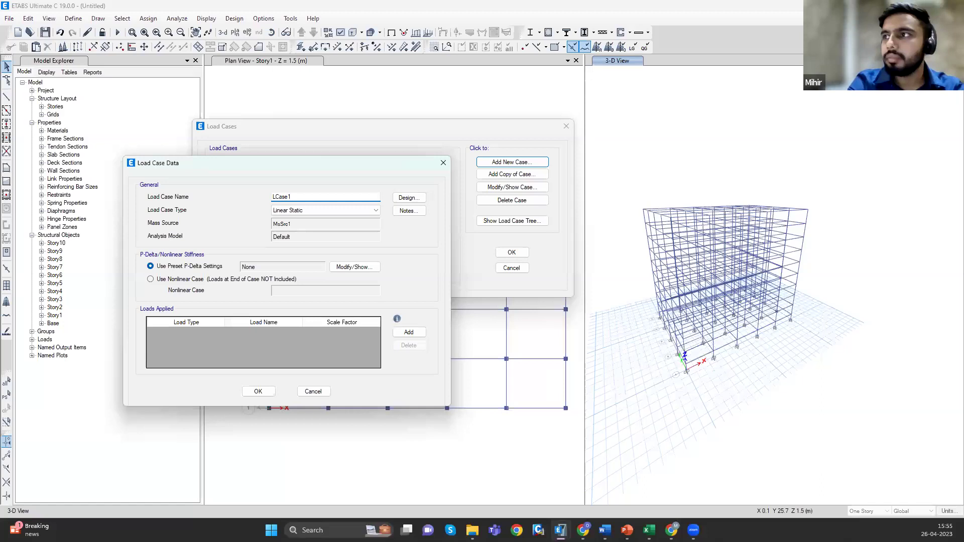
{"action": "key", "text": "BackSpace"}
{"action": "key", "text": "BackSpace"}
{"action": "key", "text": "BackSpace"}
{"action": "key", "text": "BackSpace"}
{"action": "key", "text": "BackSpace"}
{"action": "key", "text": "BackSpace"}
{"action": "type", "text": "Gravity"}
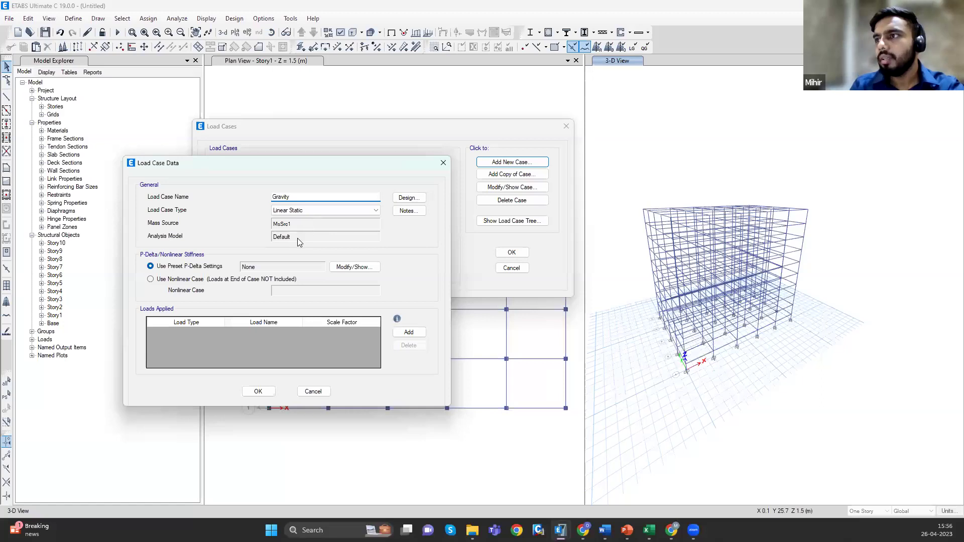
- Set the Gravity load case's type to Nonlinear Static with mass source MsSrc1
{"action": "key", "text": "Tab"}
{"action": "key", "text": "Down"}
{"action": "key", "text": "Tab"}
{"action": "key", "text": "Down"}
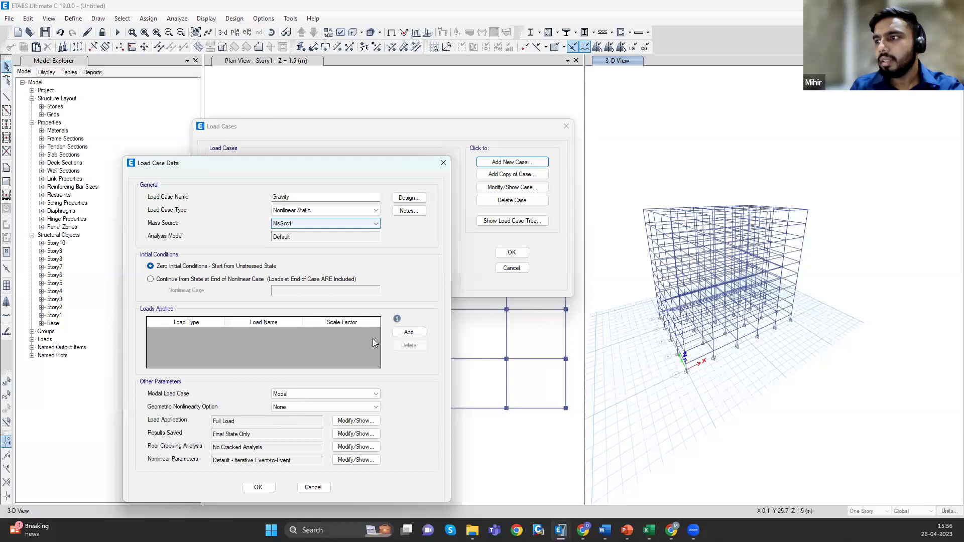
{"action": "key", "text": "Tab"}
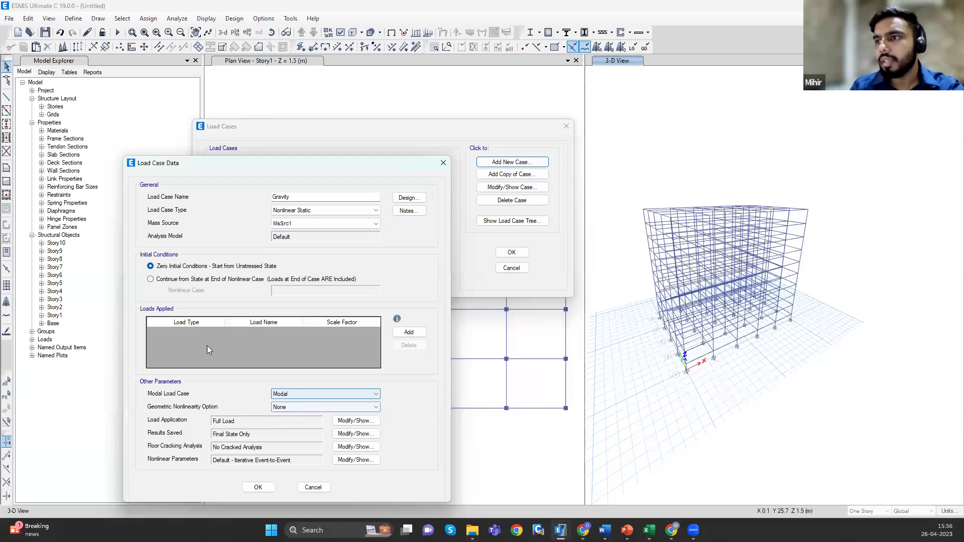
- Apply the Dead load pattern with scale factor 1 and the Live pattern with scale factor 0.25 to the Gravity case
{"action": "key", "text": "alt+a"}
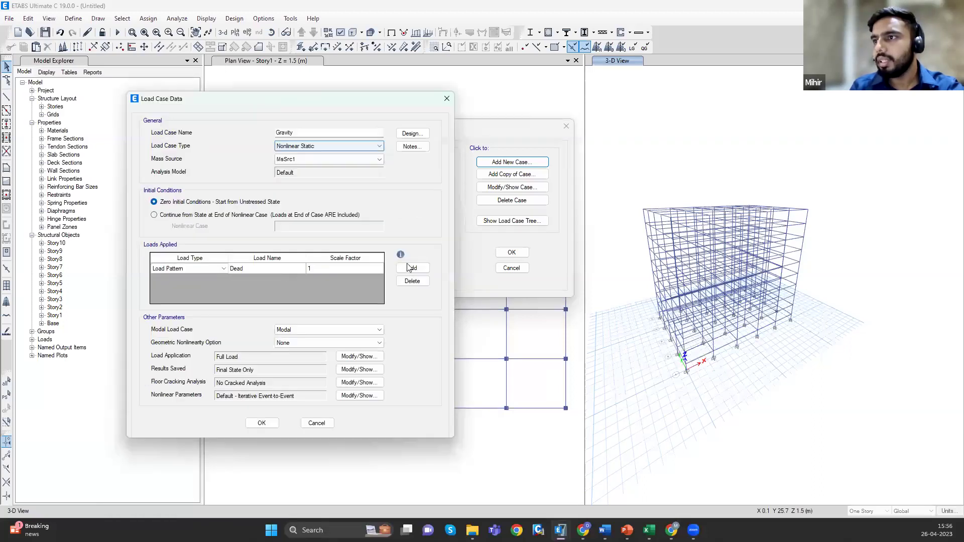
{"action": "left_click", "coordinate": [284, 281]}
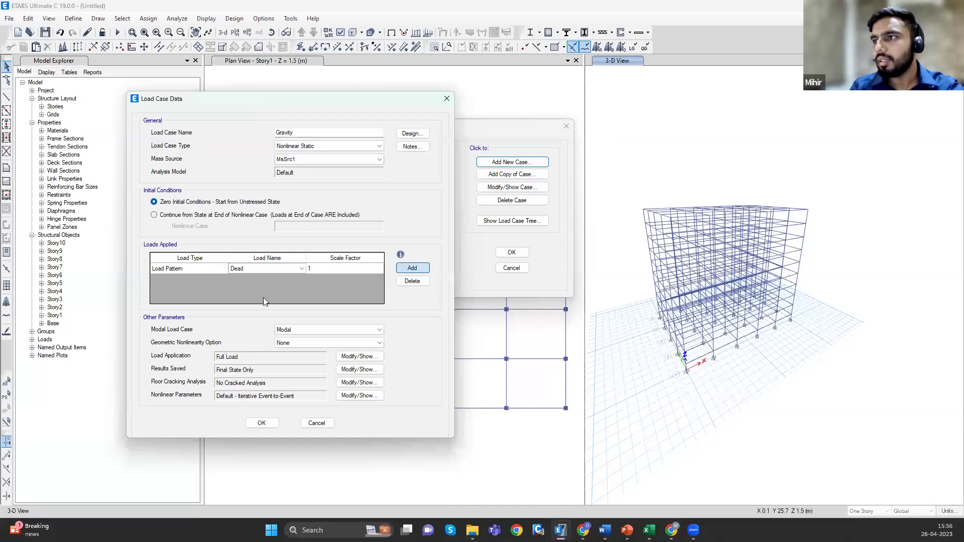
{"action": "key", "text": "Down"}
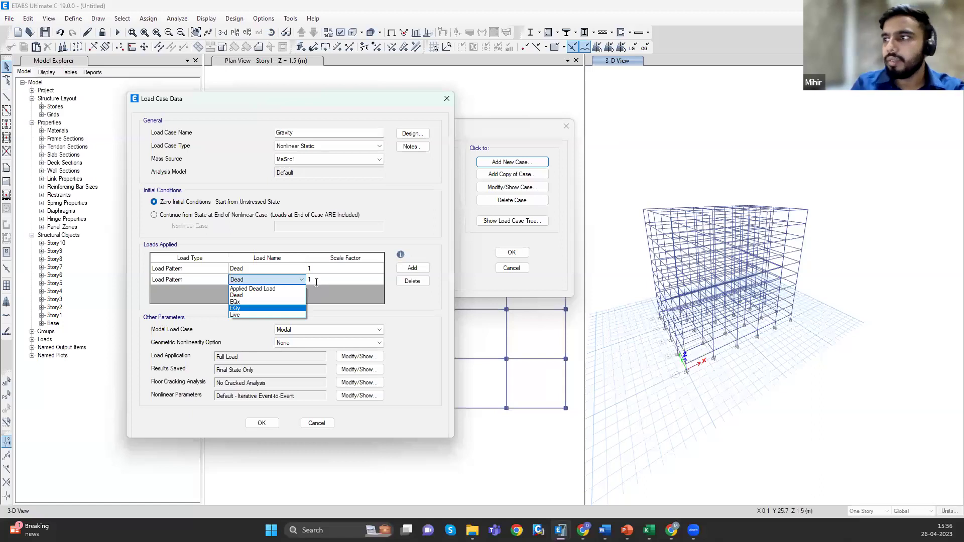
{"action": "key", "text": "Down"}
{"action": "left_click", "coordinate": [329, 275]}
{"action": "type", "text": "0.25"}
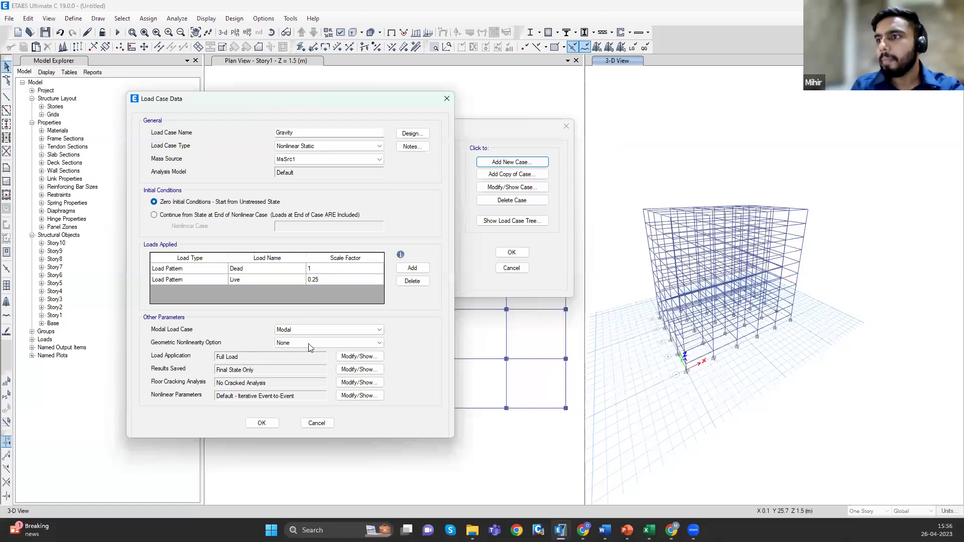
- Set the Gravity case's geometric nonlinearity option to P-Delta and accept the load case definitions
{"action": "left_click", "coordinate": [290, 342]}
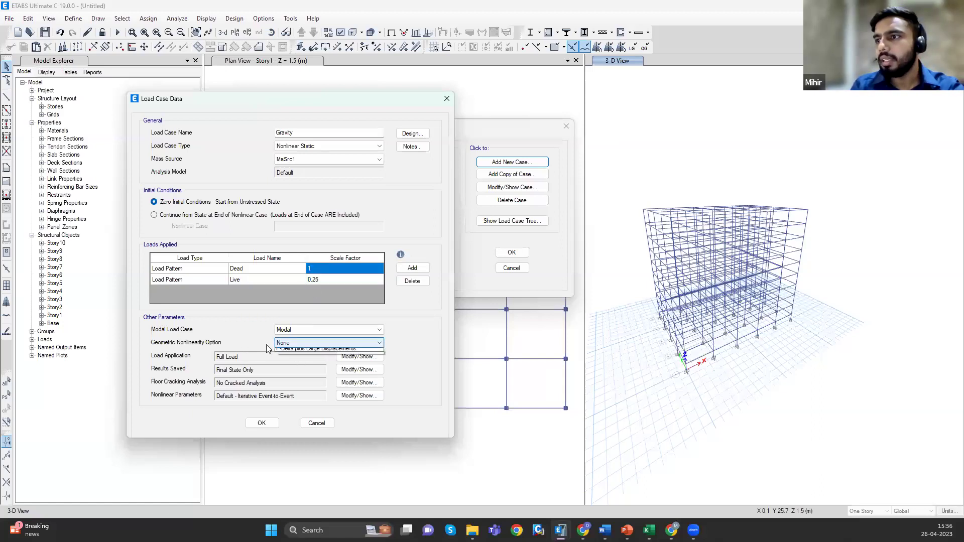
{"action": "left_click", "coordinate": [284, 356]}
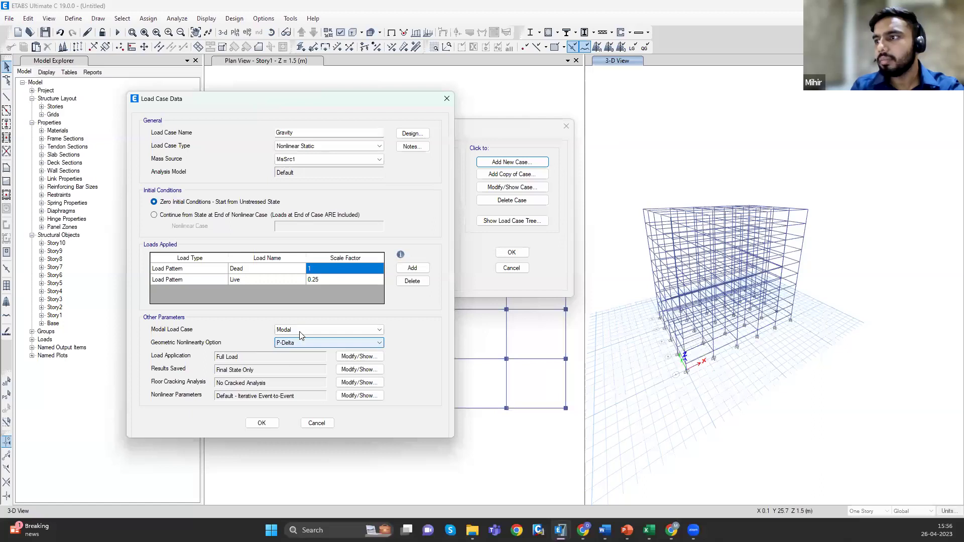
{"action": "left_click", "coordinate": [296, 331]}
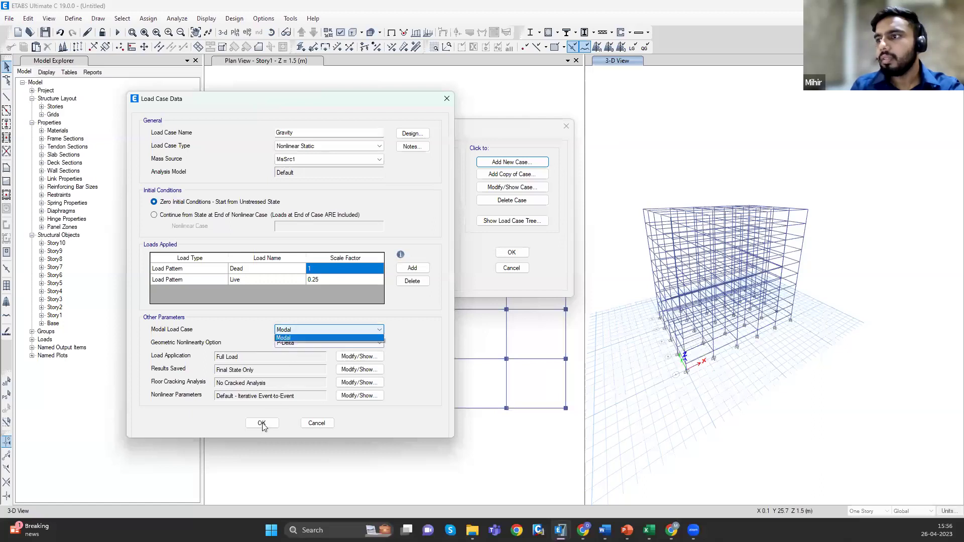
{"action": "left_click", "coordinate": [241, 231]}
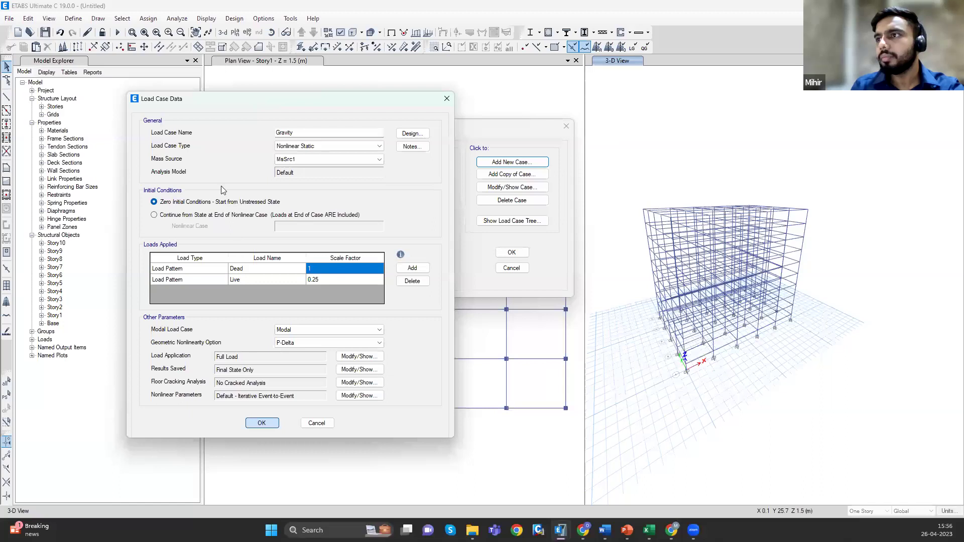
{"action": "key", "text": "Return"}
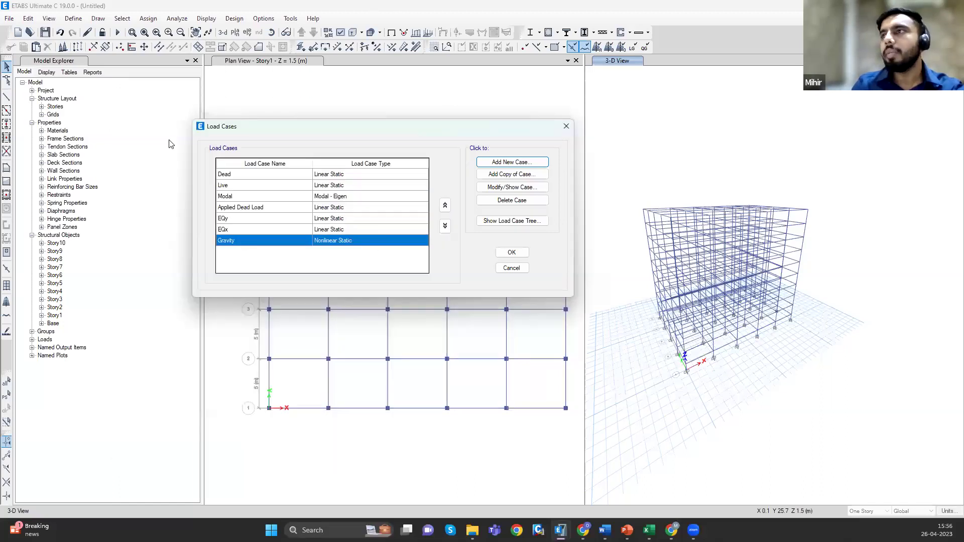
{"action": "key", "text": "Return"}
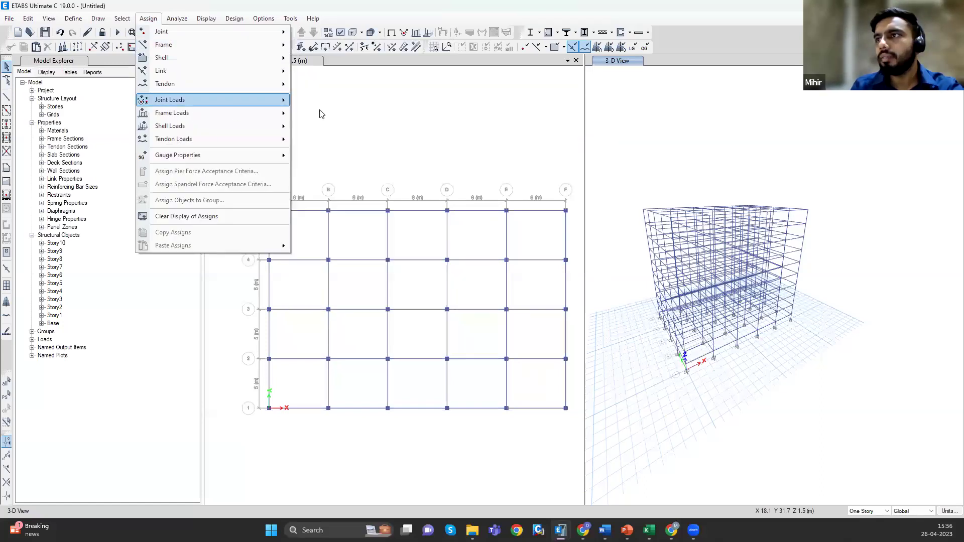
- Open the distributed frame load assignment and select all beams in the model by object type
{"action": "mouse_move", "coordinate": [211, 112]}
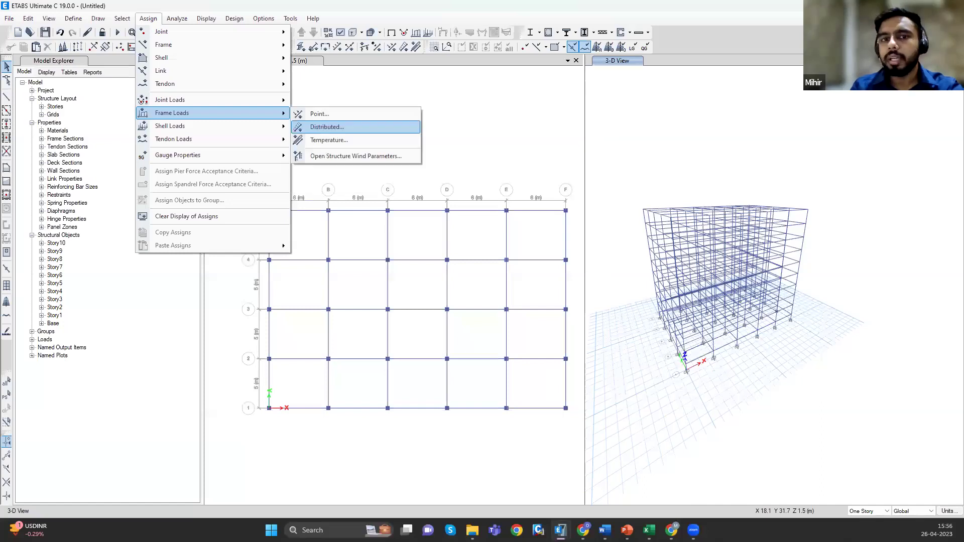
{"action": "left_click", "coordinate": [330, 126]}
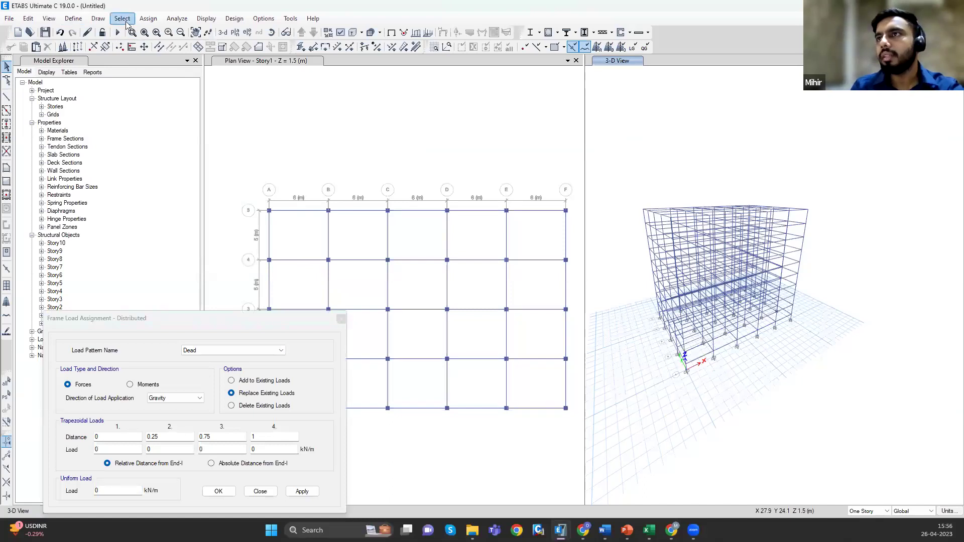
{"action": "left_click", "coordinate": [126, 23]}
{"action": "mouse_move", "coordinate": [201, 32]}
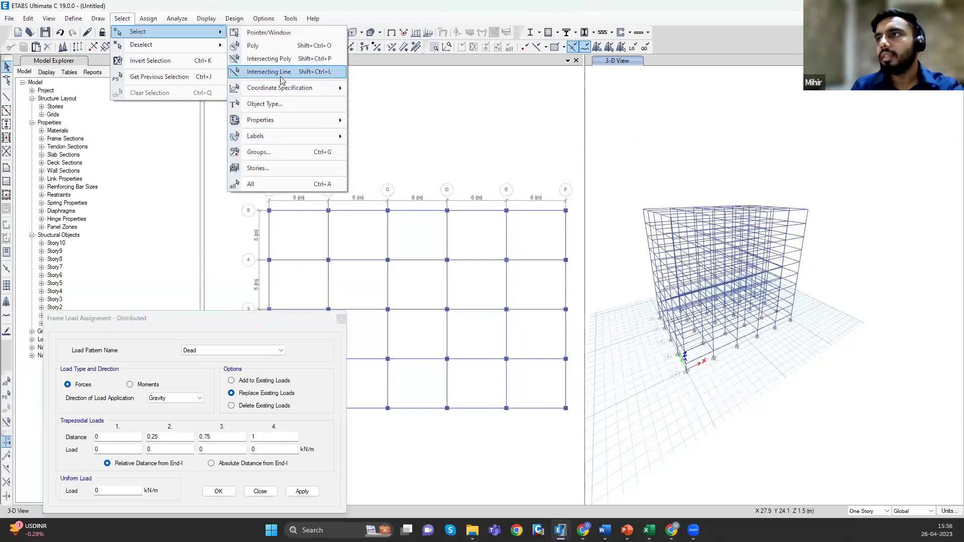
{"action": "left_click", "coordinate": [264, 103]}
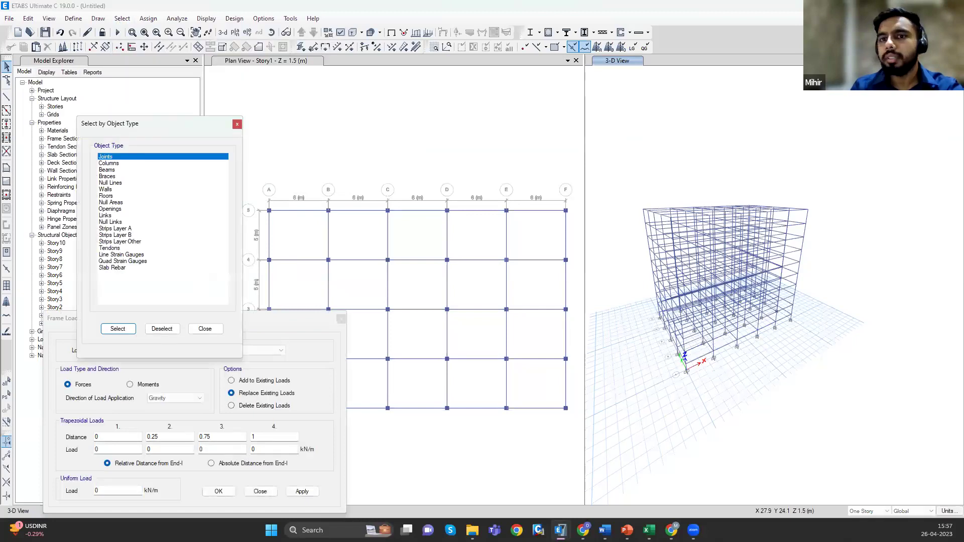
{"action": "left_click", "coordinate": [106, 170]}
{"action": "left_click", "coordinate": [118, 329]}
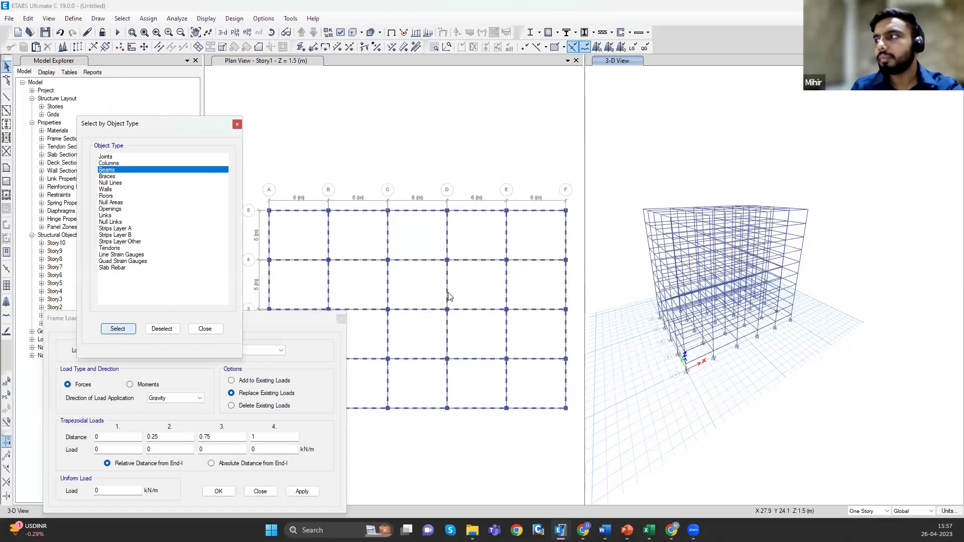
{"action": "left_click", "coordinate": [205, 329]}
- Assign a uniform gravity load of 12 kN/m to the selected beams under the Applied Dead Load pattern, replacing existing loads
{"action": "left_click_drag", "start_coordinate": [215, 318], "coordinate": [250, 192]}
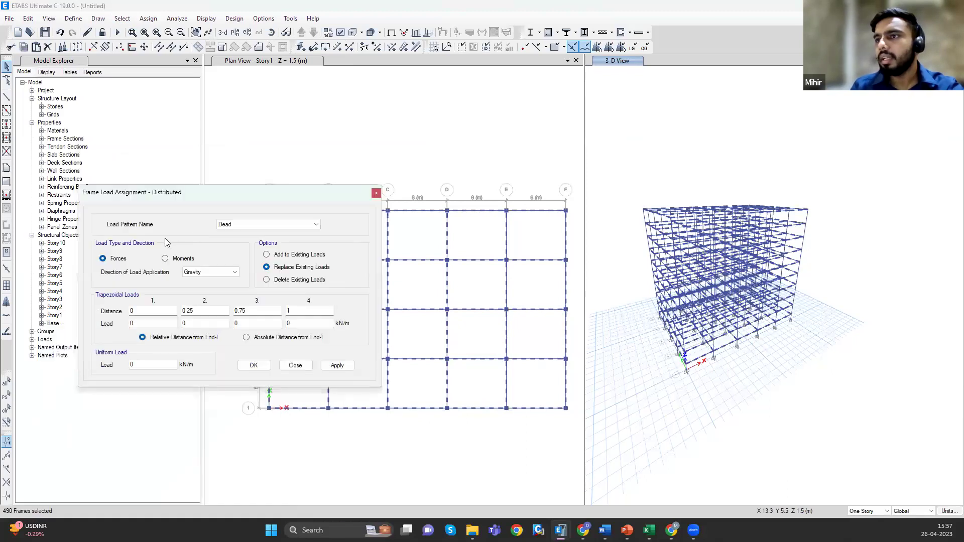
{"action": "left_click", "coordinate": [243, 224]}
{"action": "left_click", "coordinate": [241, 249]}
{"action": "left_click", "coordinate": [132, 365]}
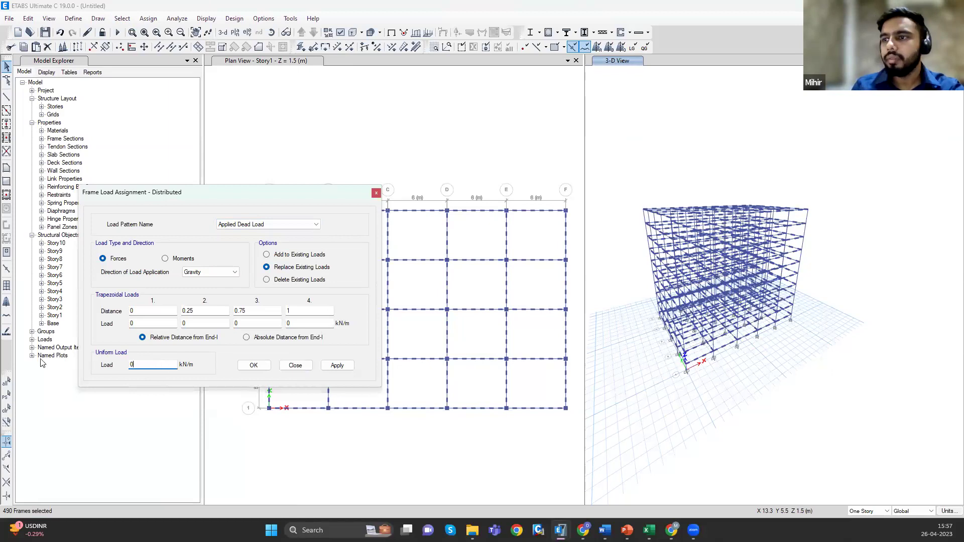
{"action": "key", "text": "BackSpace"}
{"action": "type", "text": "12"}
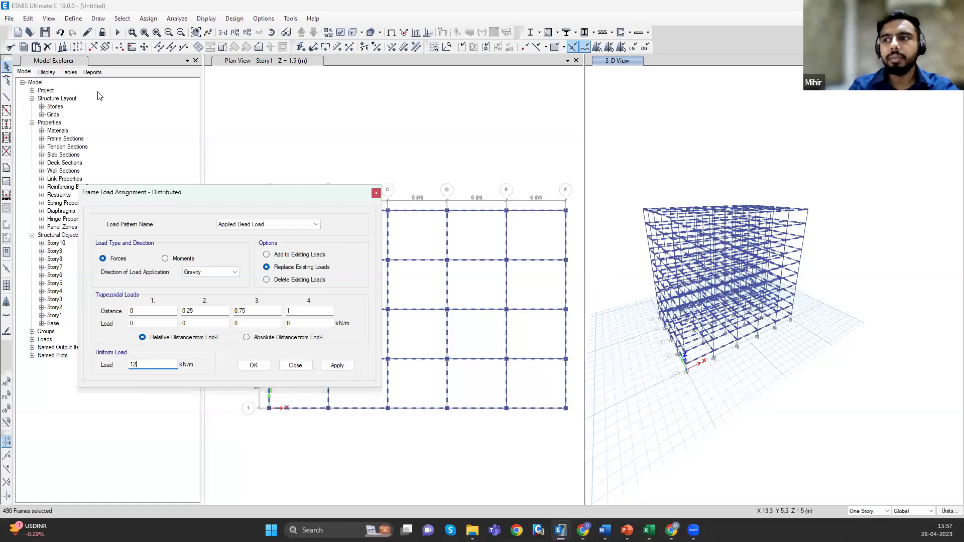
{"action": "left_click", "coordinate": [336, 365]}
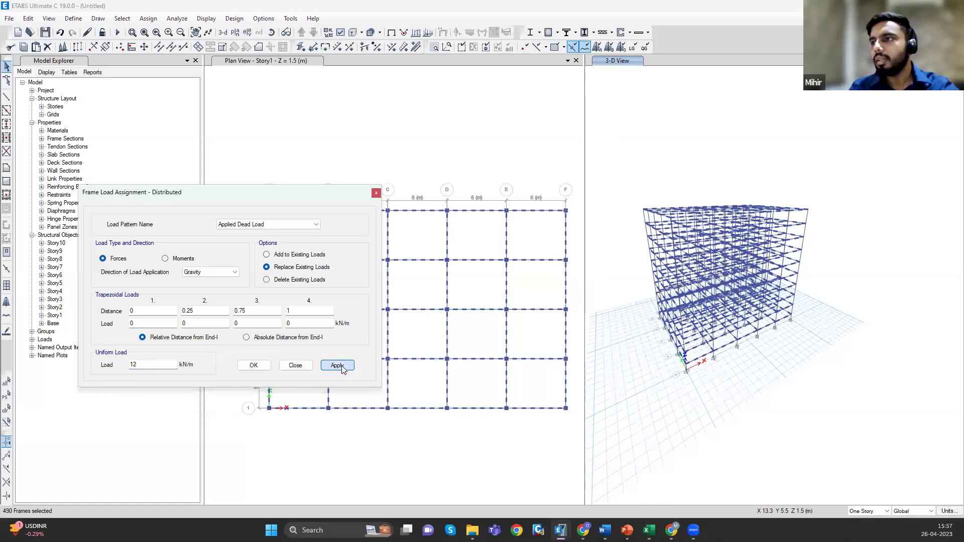
{"action": "left_click", "coordinate": [341, 369]}
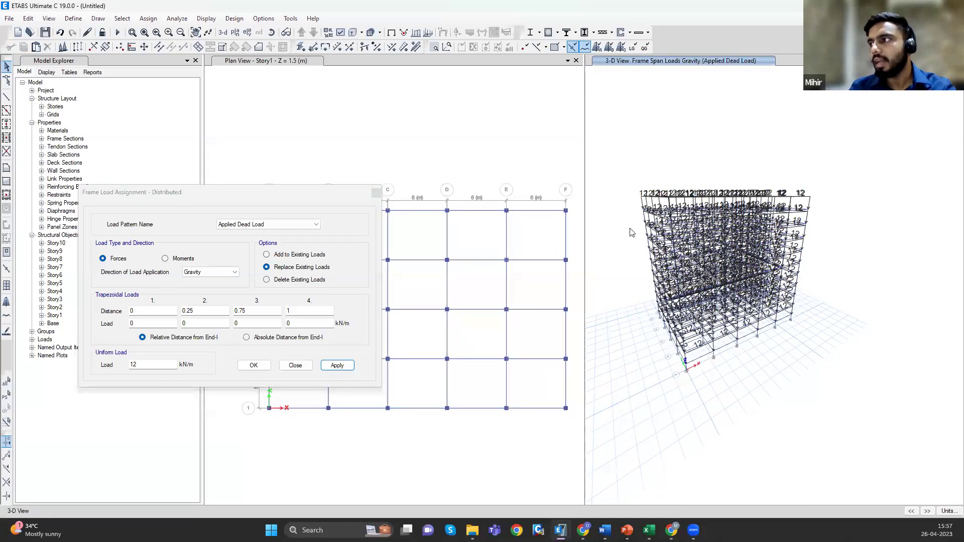
- Configure a Live trapezoidal load of 6 kN/m at relative distances 0.25 and 0.75, with the uniform load set to 0
{"action": "middle_click_drag", "start_coordinate": [659, 221], "coordinate": [657, 210], "text": "shift"}
{"action": "scroll", "coordinate": [657, 214], "scroll_direction": "up", "scroll_amount": 5}
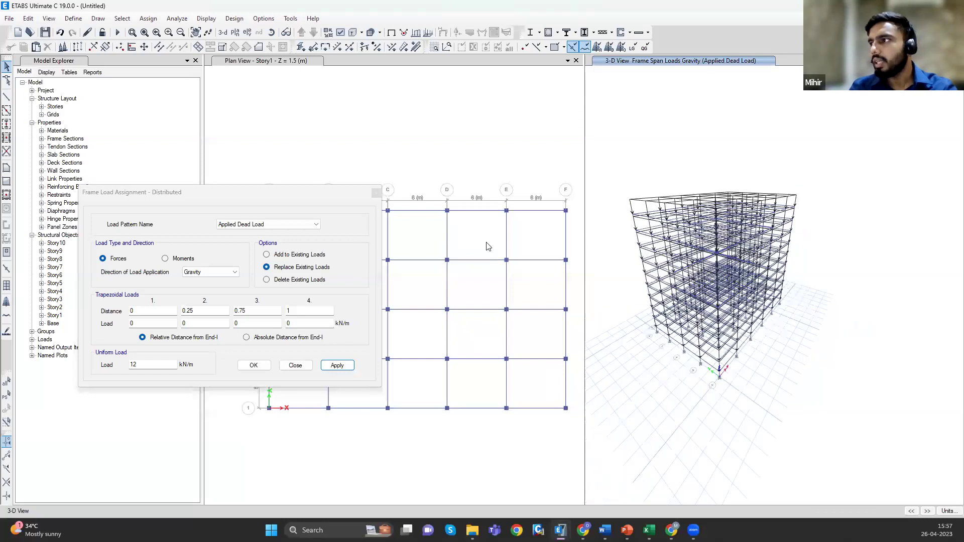
{"action": "left_click", "coordinate": [253, 226]}
{"action": "left_click", "coordinate": [230, 241]}
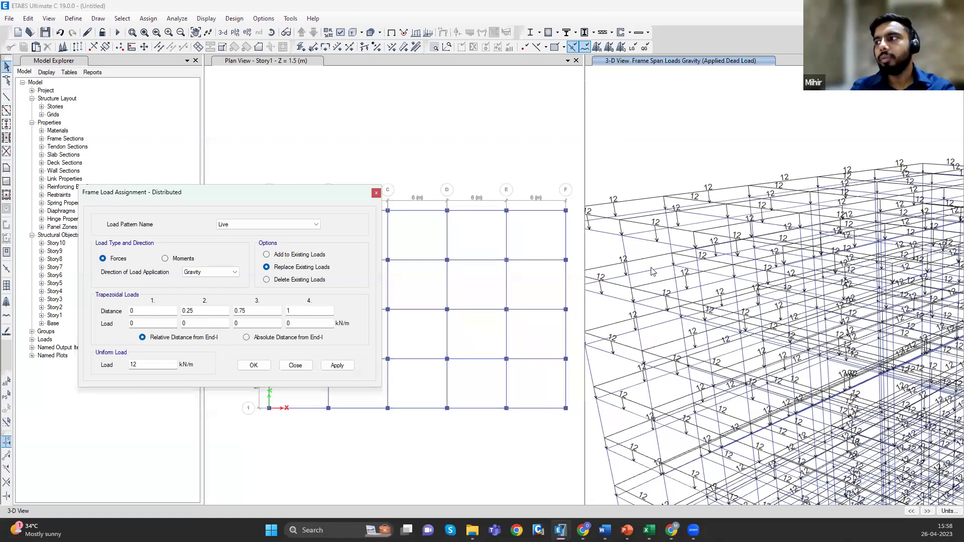
{"action": "key", "text": "Tab"}
{"action": "type", "text": "6"}
{"action": "key", "text": "Tab"}
{"action": "type", "text": "6"}
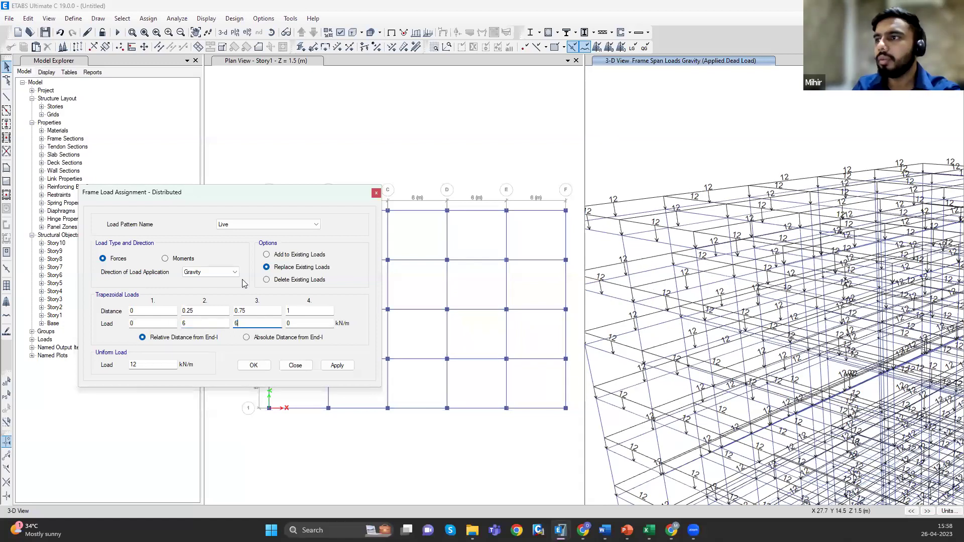
{"action": "key", "text": "Tab"}
{"action": "key", "text": "Tab"}
{"action": "key", "text": "Tab"}
{"action": "type", "text": "0"}
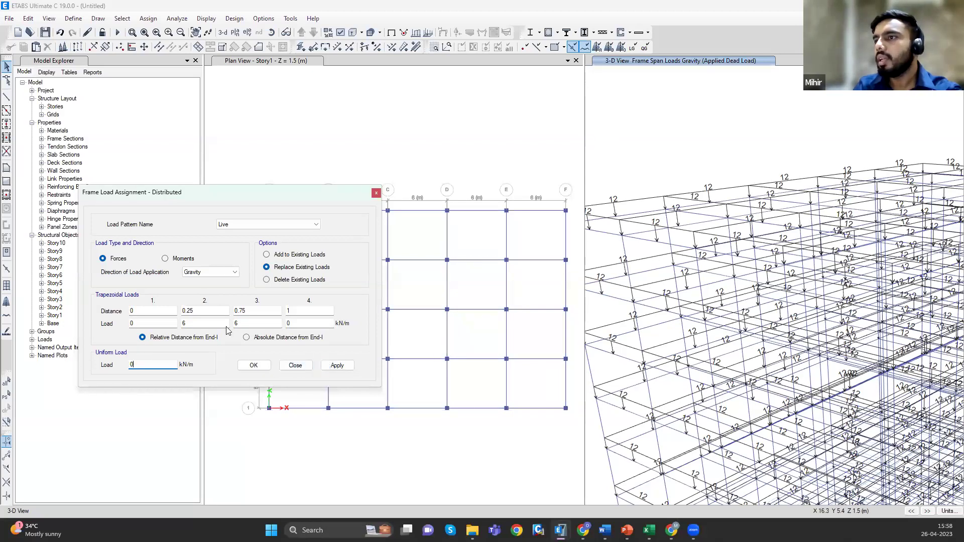
- Restore the previous beam selection and apply the trapezoidal Live load to it
{"action": "left_click", "coordinate": [122, 18]}
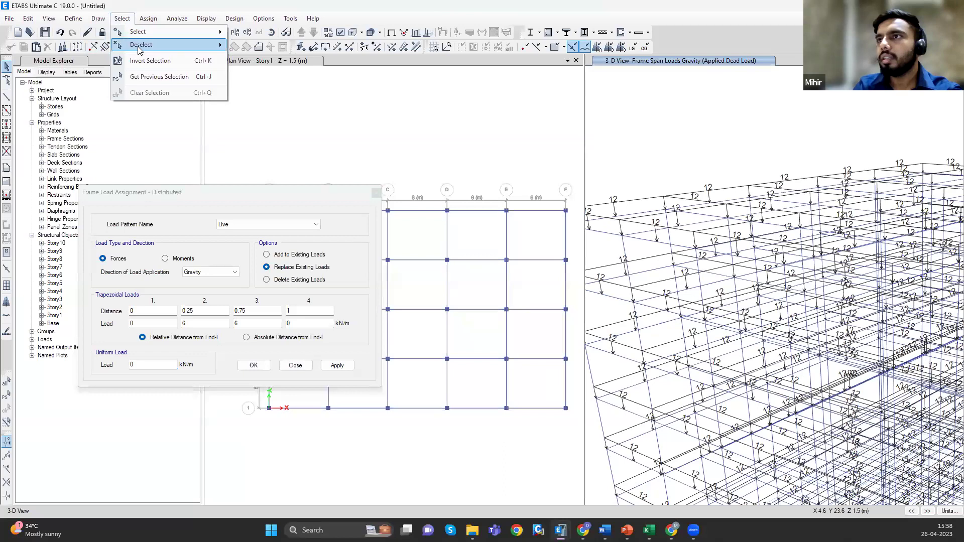
{"action": "left_click", "coordinate": [149, 78]}
{"action": "left_click", "coordinate": [338, 366]}
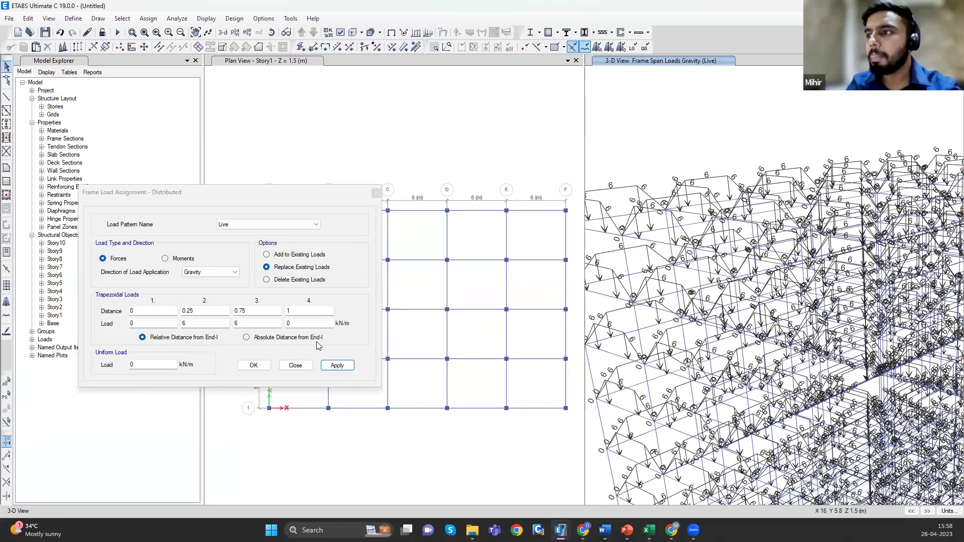
- Close the distributed load assignment and clear the assigned loads from the 3-D view display
{"action": "left_click", "coordinate": [240, 228]}
{"action": "left_click", "coordinate": [300, 374]}
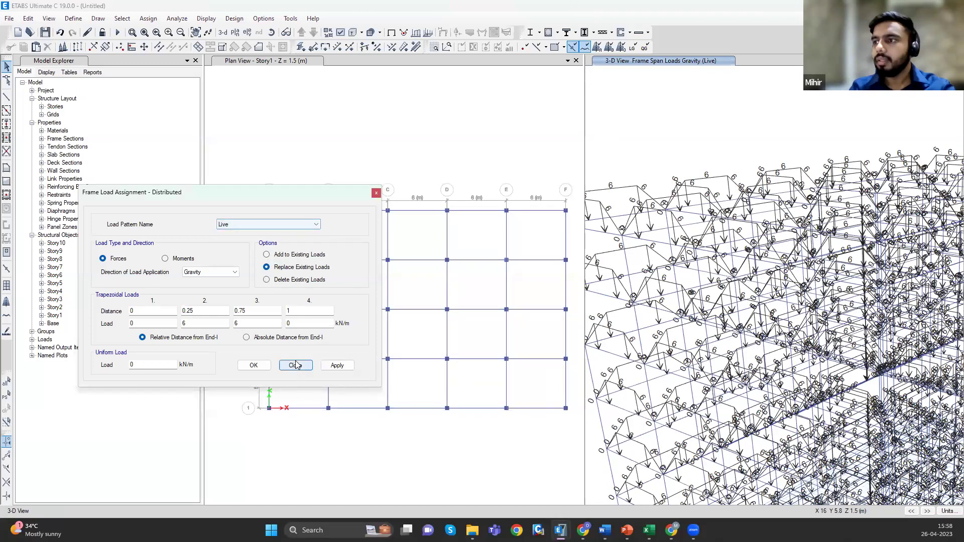
{"action": "left_click", "coordinate": [295, 365]}
{"action": "scroll", "coordinate": [515, 281], "scroll_direction": "down", "scroll_amount": 3}
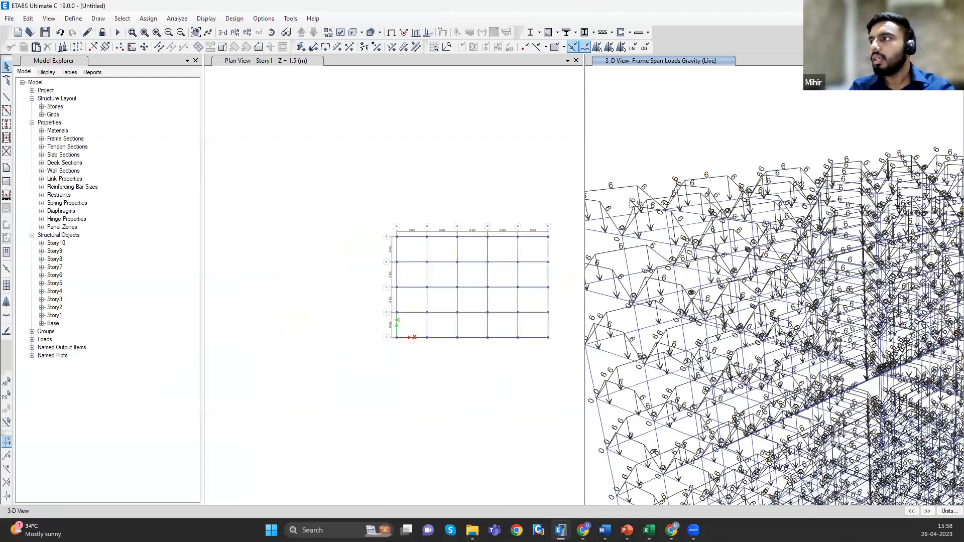
{"action": "left_click", "coordinate": [211, 220]}
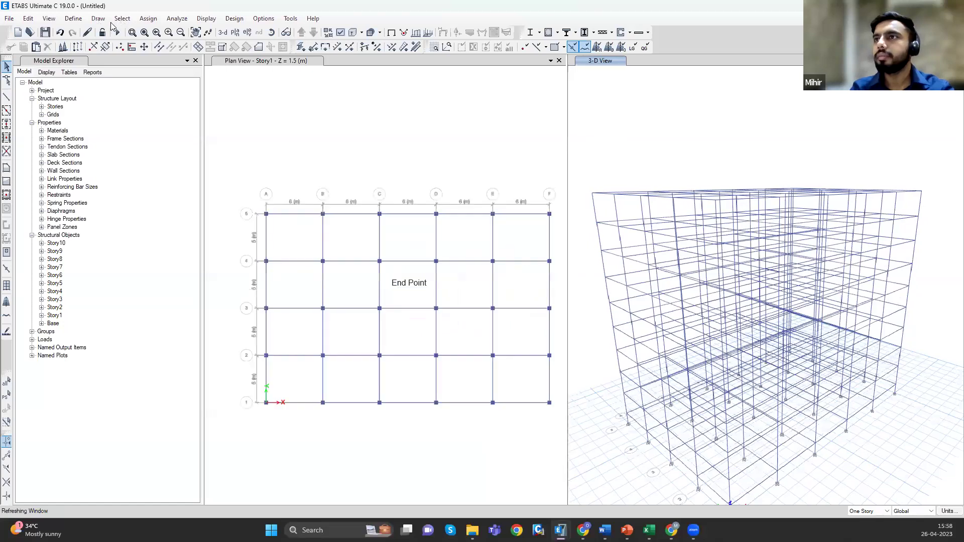
- Set mass source MsSrc1 to use only specified load patterns, without element self mass or additional mass, and add Dead with multiplier 1
{"action": "key", "text": "alt+s"}
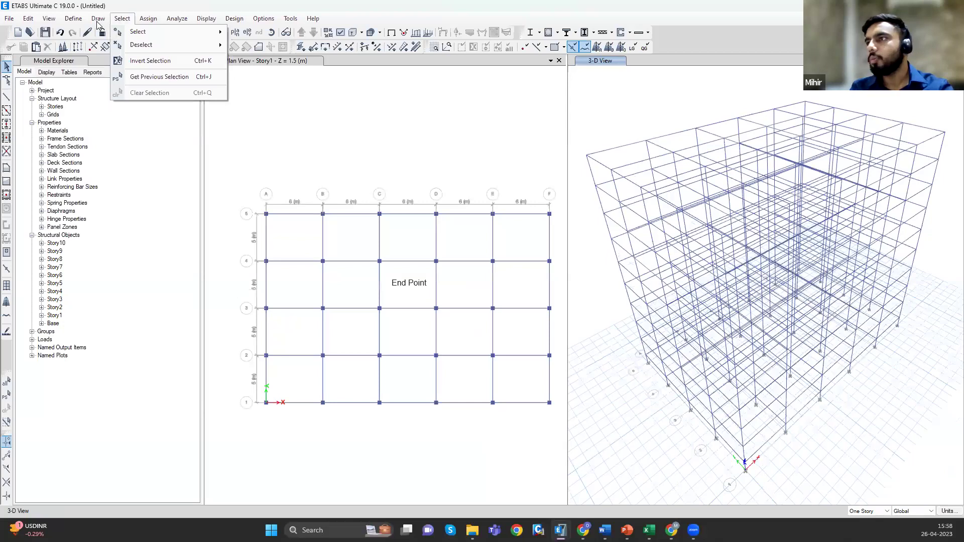
{"action": "key", "text": "Left"}
{"action": "key", "text": "Left"}
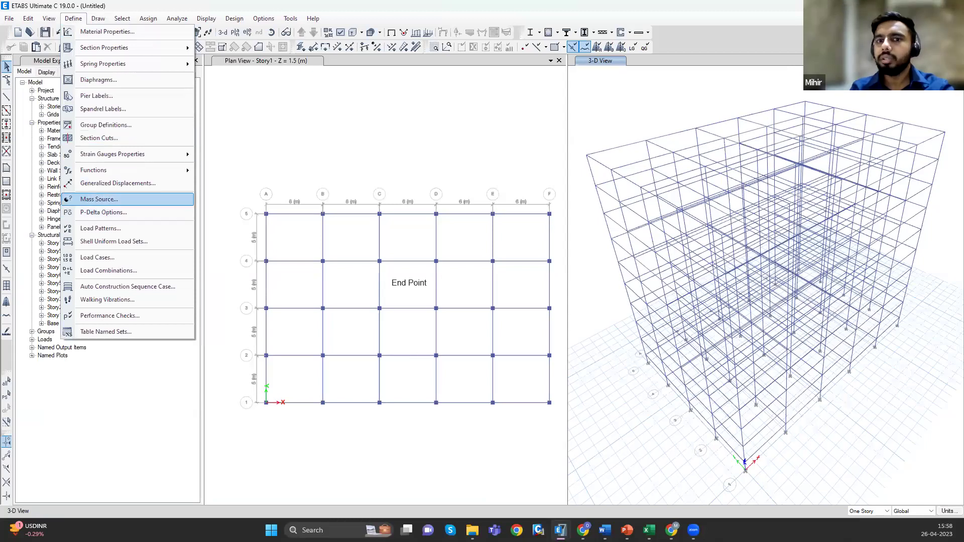
{"action": "key", "text": "Escape"}
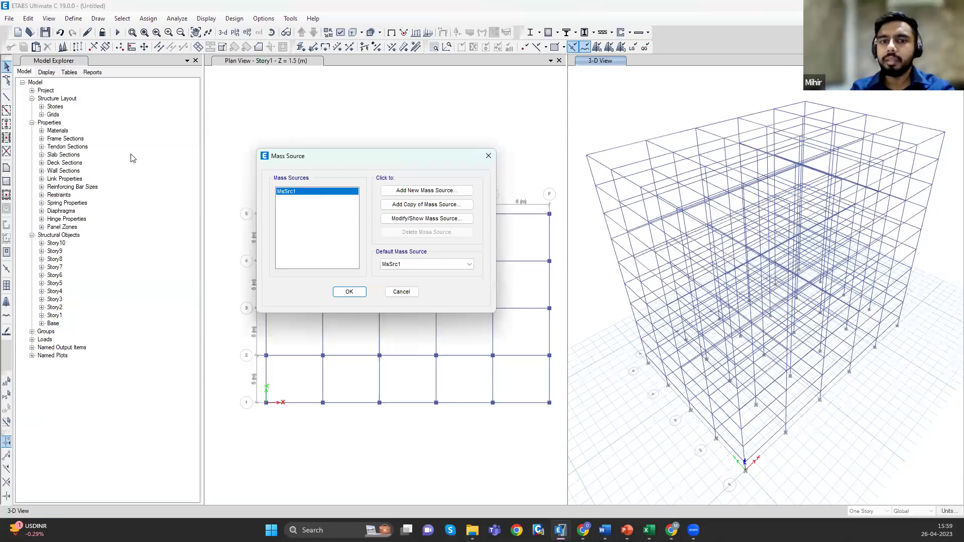
{"action": "left_click", "coordinate": [427, 218]}
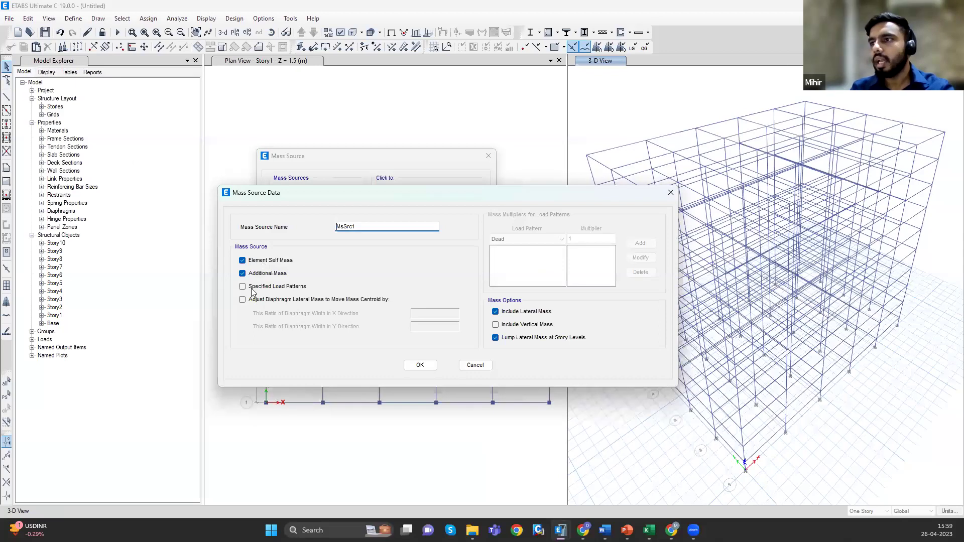
{"action": "left_click", "coordinate": [277, 286]}
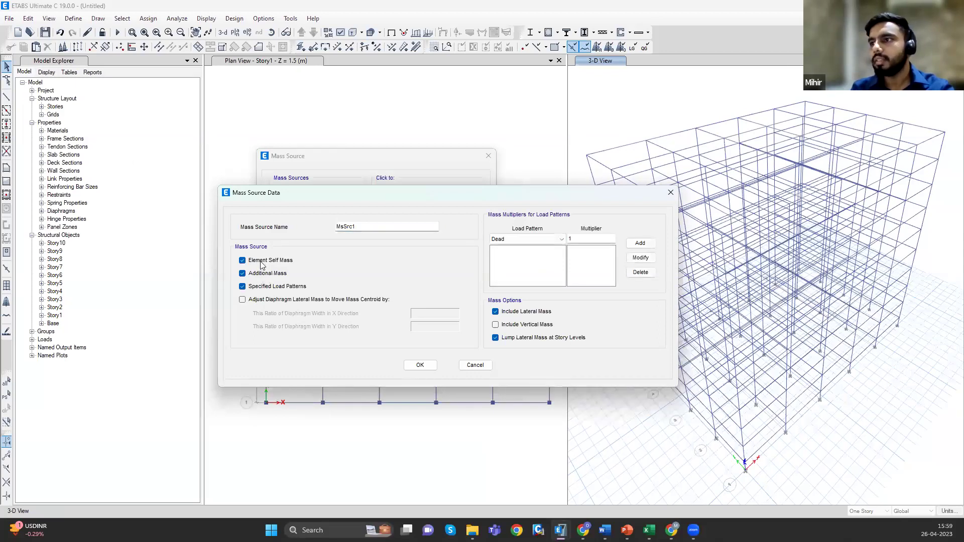
{"action": "left_click", "coordinate": [639, 244]}
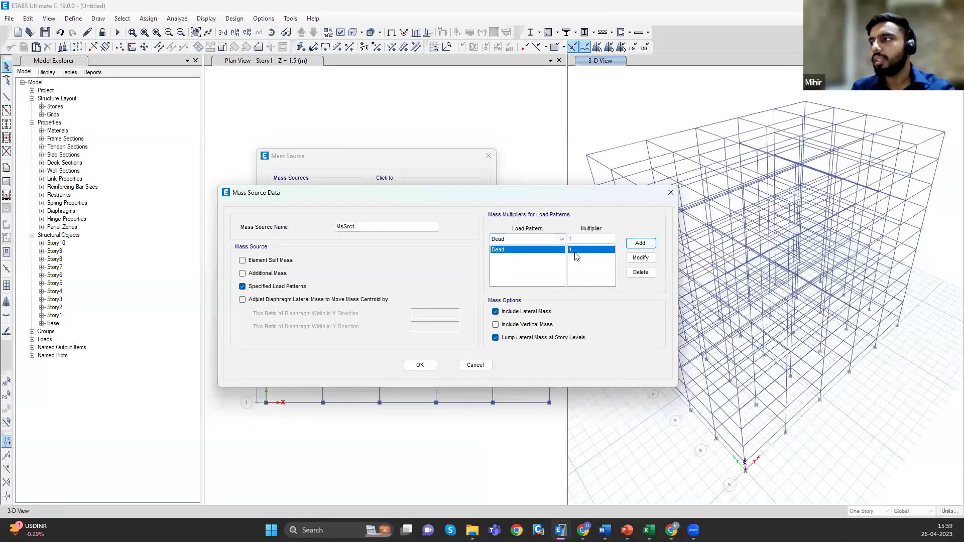
- Add the Live load pattern to the mass source with a multiplier of 0.25
{"action": "left_click", "coordinate": [541, 240]}
{"action": "left_click", "coordinate": [552, 256]}
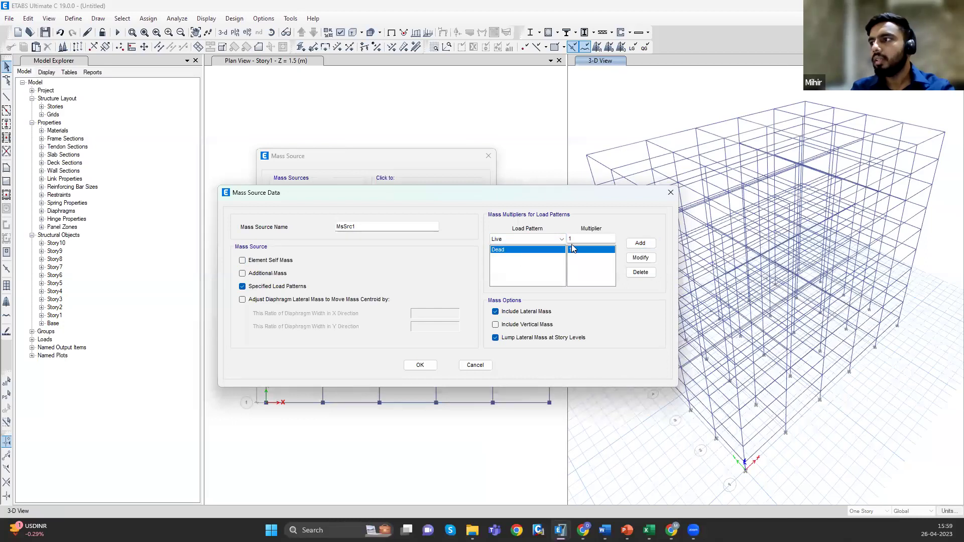
{"action": "key", "text": "Tab"}
{"action": "type", "text": "0.25"}
{"action": "left_click", "coordinate": [641, 243]}
- Add Applied Dead Load with multiplier 1 to the mass source, include vertical mass, and save the mass source definition
{"action": "left_click", "coordinate": [559, 239]}
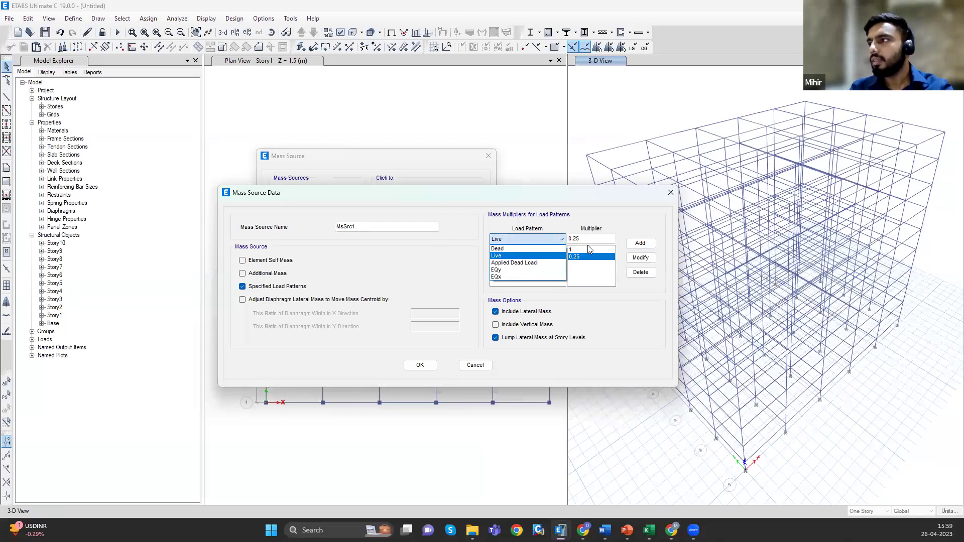
{"action": "left_click", "coordinate": [537, 262]}
{"action": "key", "text": "Tab"}
{"action": "type", "text": "1"}
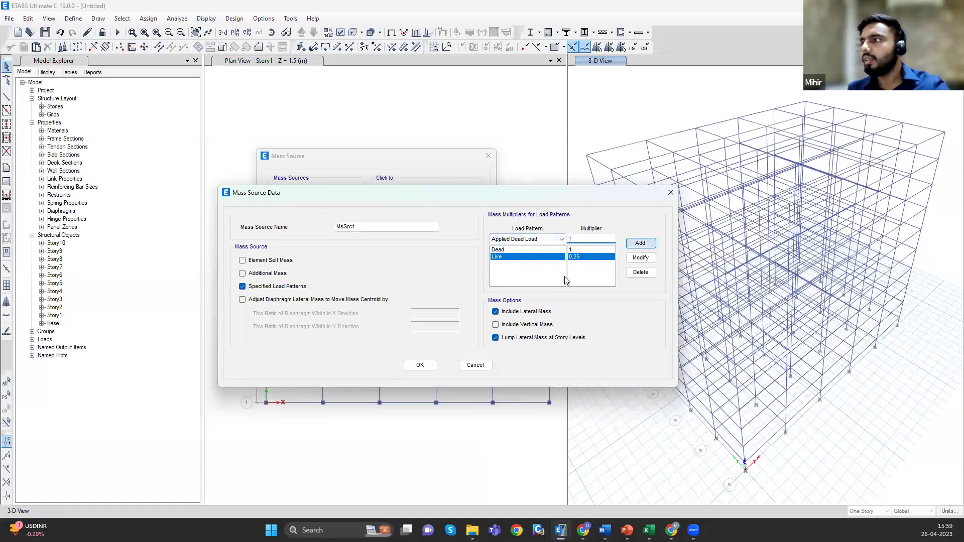
{"action": "key", "text": "Return"}
{"action": "left_click", "coordinate": [527, 325]}
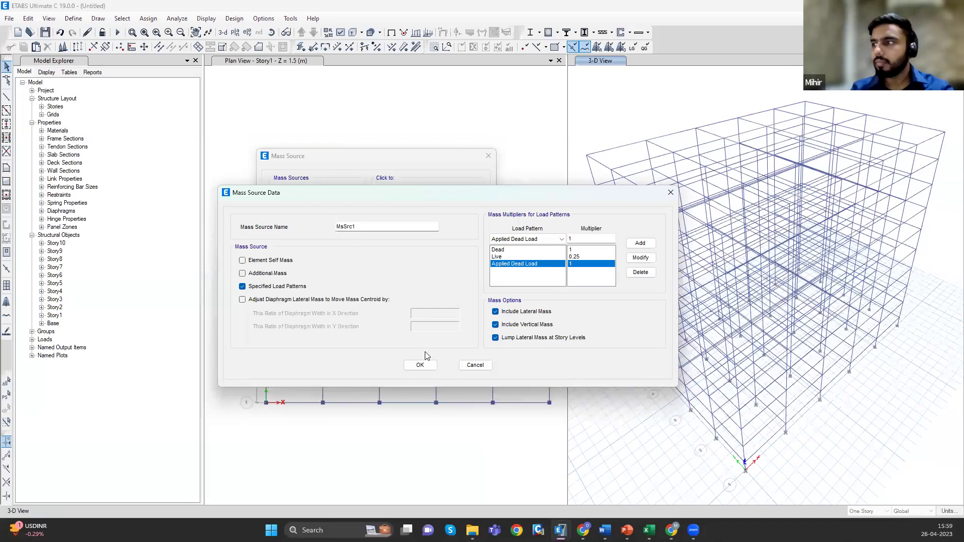
{"action": "left_click", "coordinate": [430, 368]}
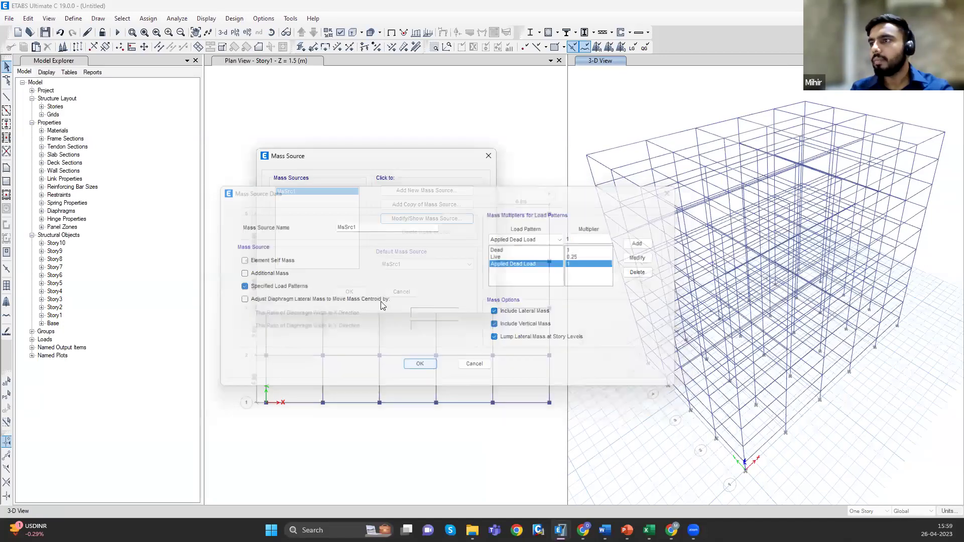
{"action": "left_click", "coordinate": [350, 292]}
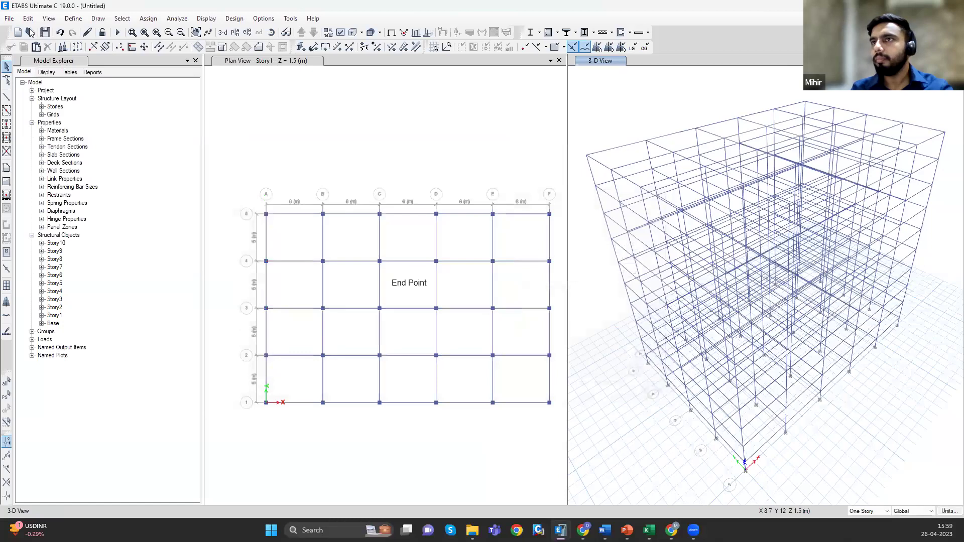
- Start a new response spectrum function of type IS 1893:2016
{"action": "left_click", "coordinate": [73, 20]}
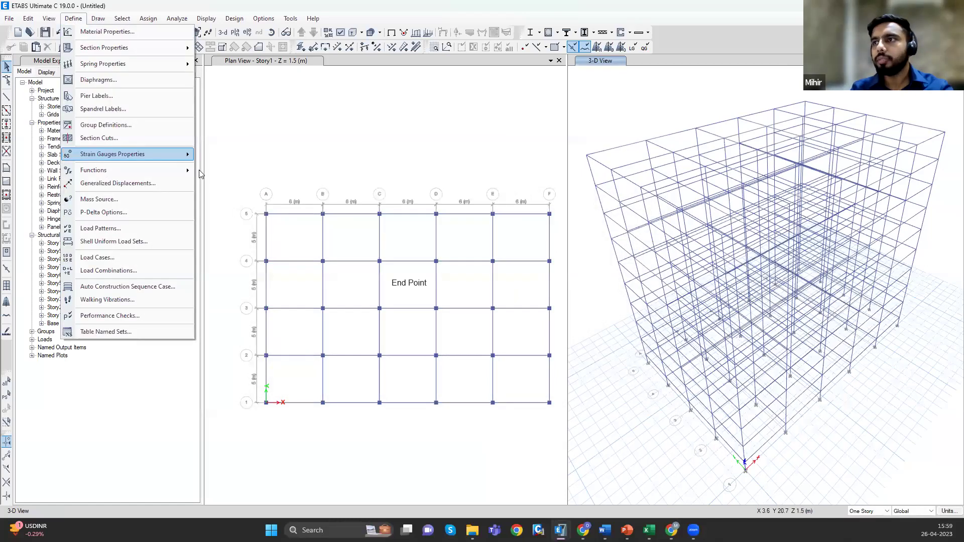
{"action": "mouse_move", "coordinate": [191, 172]}
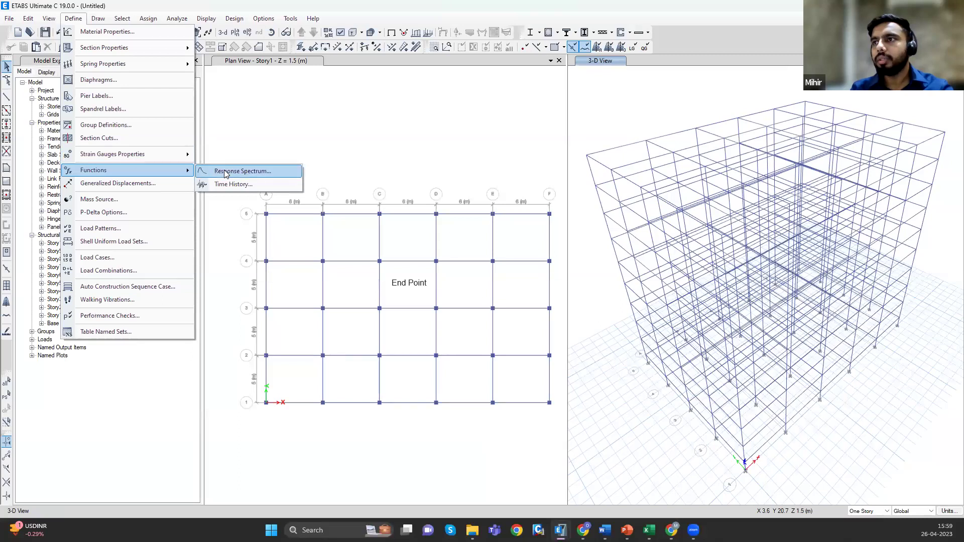
{"action": "left_click", "coordinate": [221, 172]}
{"action": "left_click", "coordinate": [455, 203]}
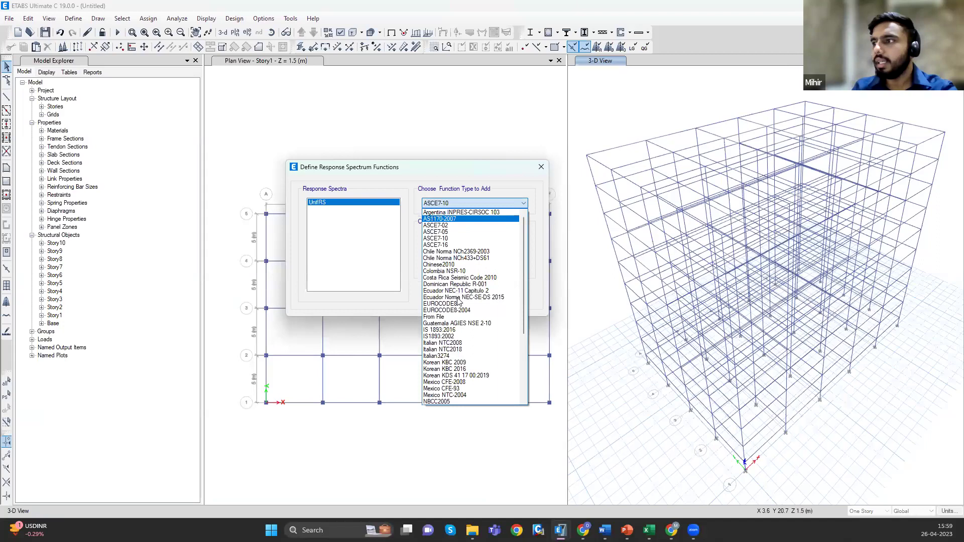
{"action": "key", "text": "i"}
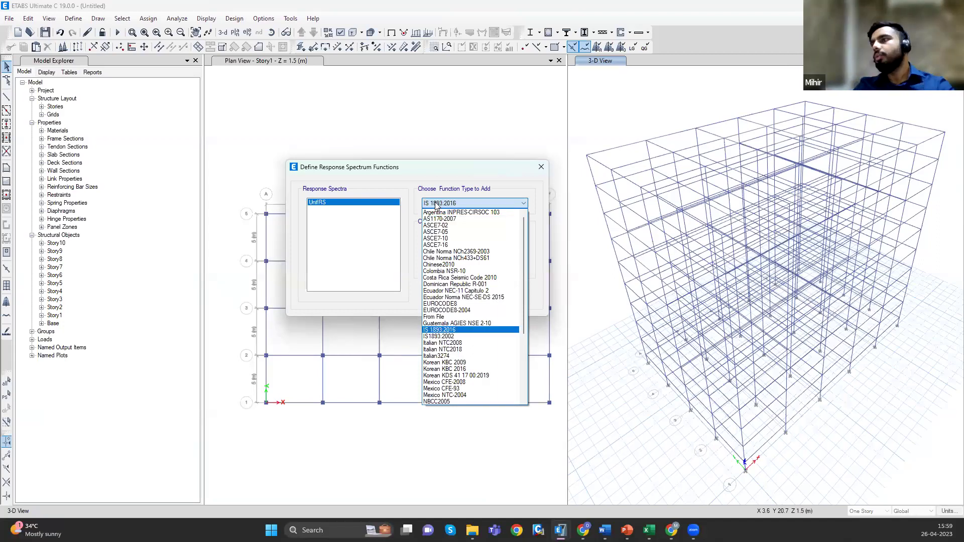
{"action": "key", "text": "Return"}
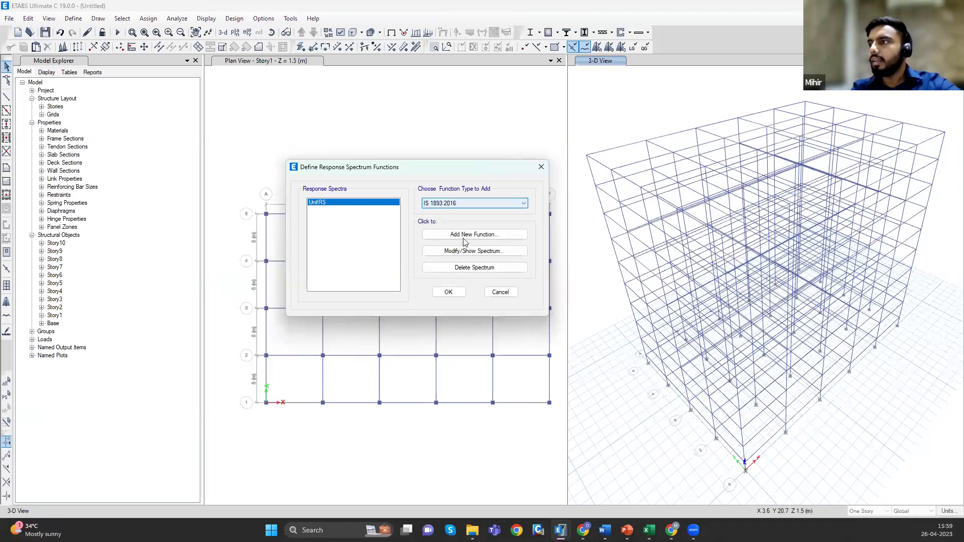
{"action": "left_click", "coordinate": [464, 238]}
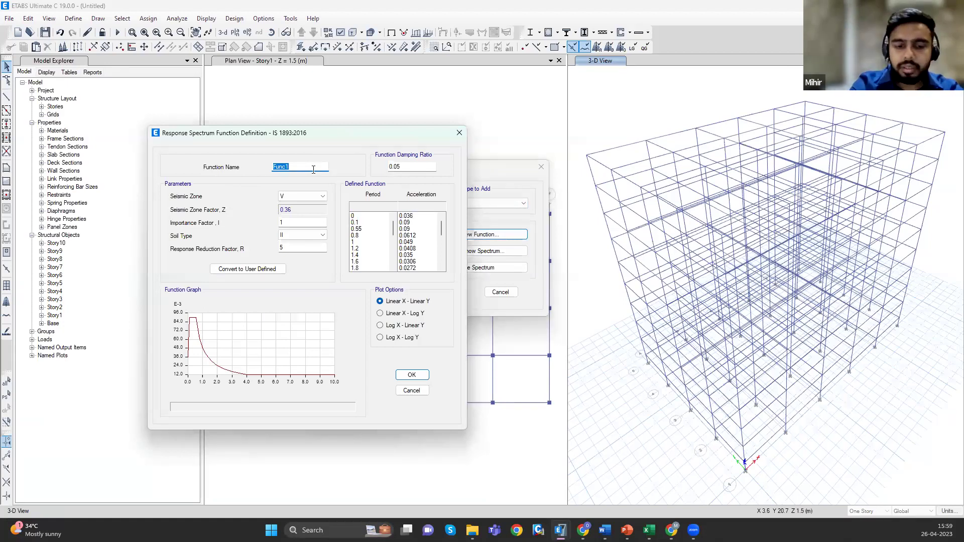
- Name the spectrum function RS with seismic zone V, importance factor 1, soil type II and response reduction factor 5, and save it
{"action": "type", "text": "R"}
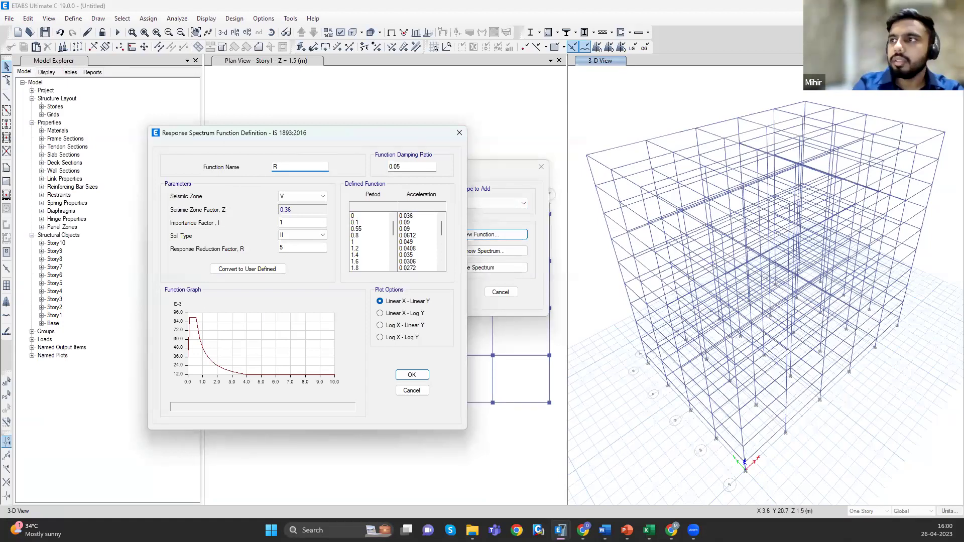
{"action": "type", "text": "S"}
{"action": "left_click", "coordinate": [297, 196]}
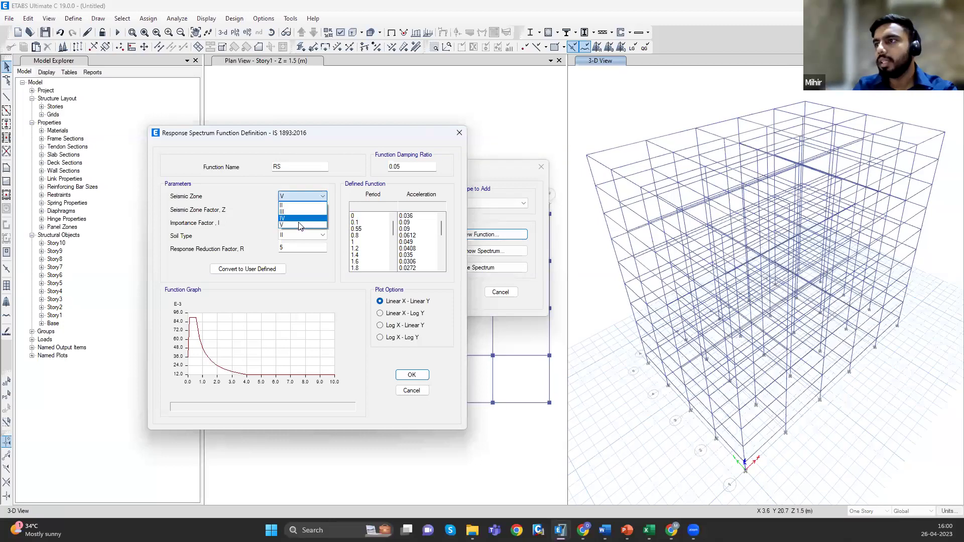
{"action": "left_click", "coordinate": [296, 225]}
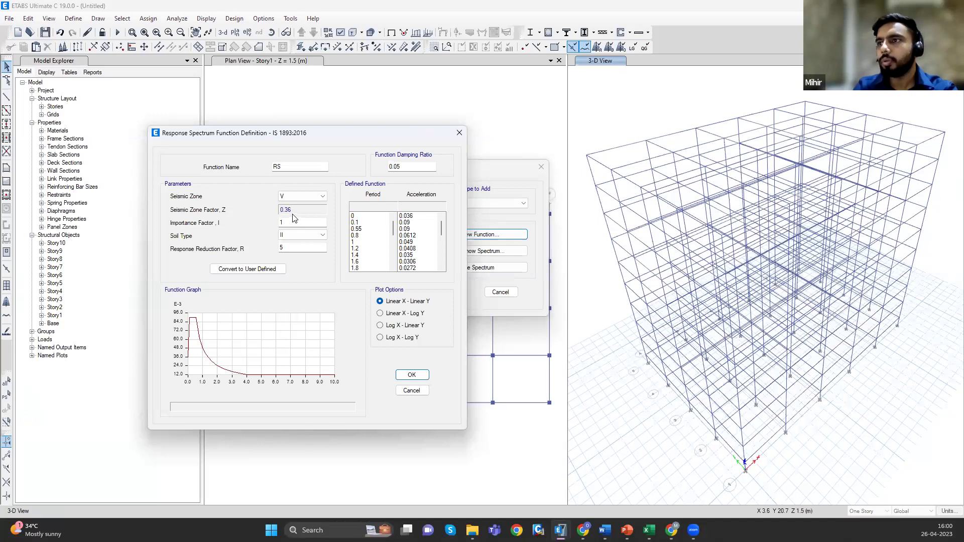
{"action": "double_click", "coordinate": [282, 223]}
{"action": "key", "text": "Tab"}
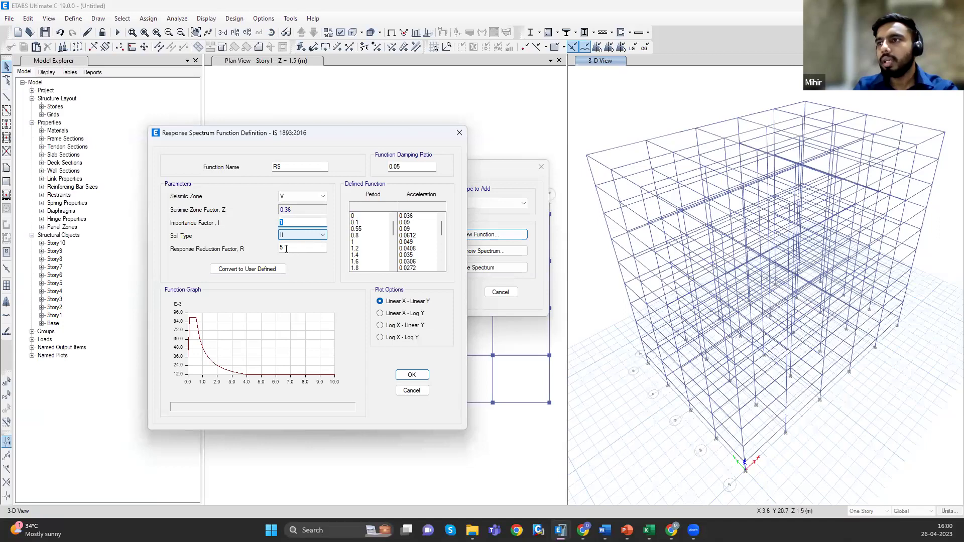
{"action": "left_click", "coordinate": [282, 248]}
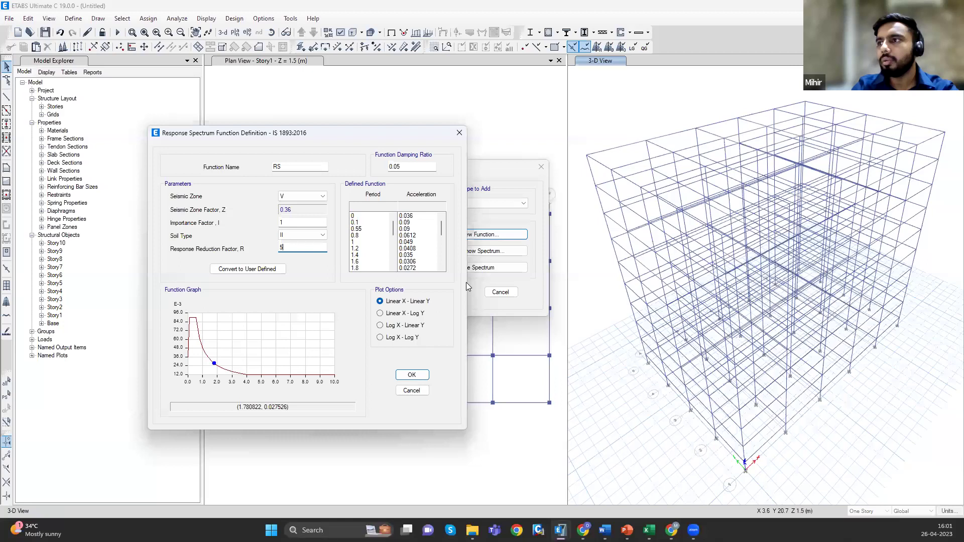
{"action": "key", "text": "Return"}
{"action": "left_click", "coordinate": [448, 293]}
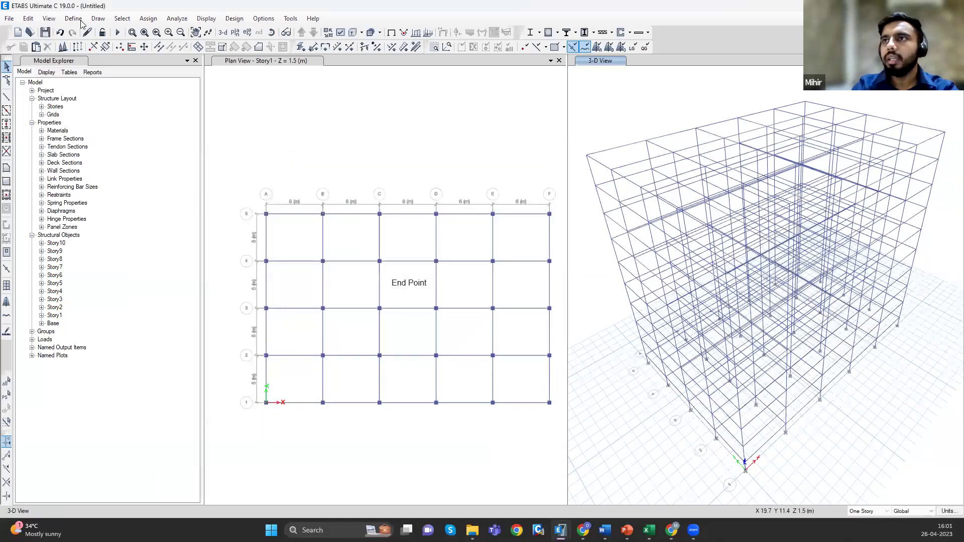
- Open the EQx load case for modification and change its load case type to Response Spectrum
{"action": "left_click", "coordinate": [73, 19]}
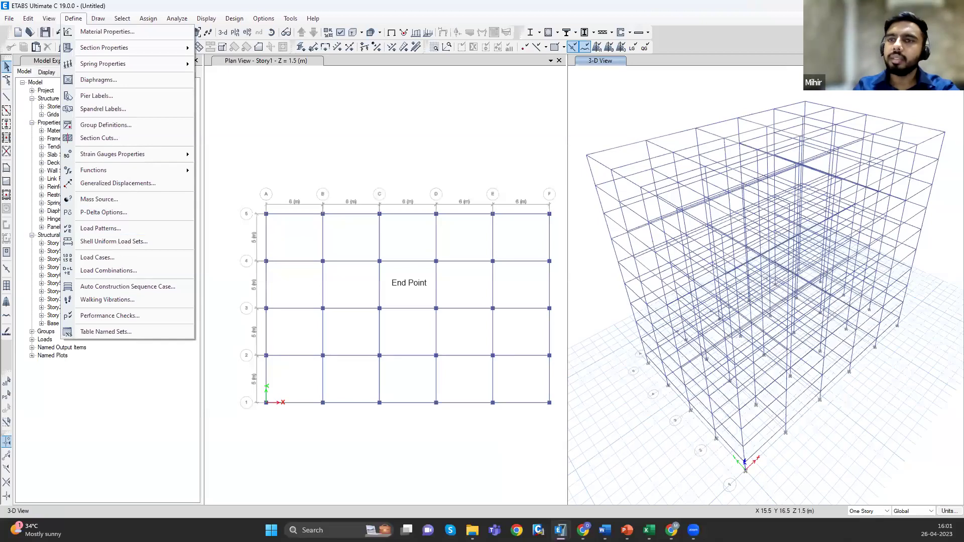
{"action": "left_click", "coordinate": [127, 258]}
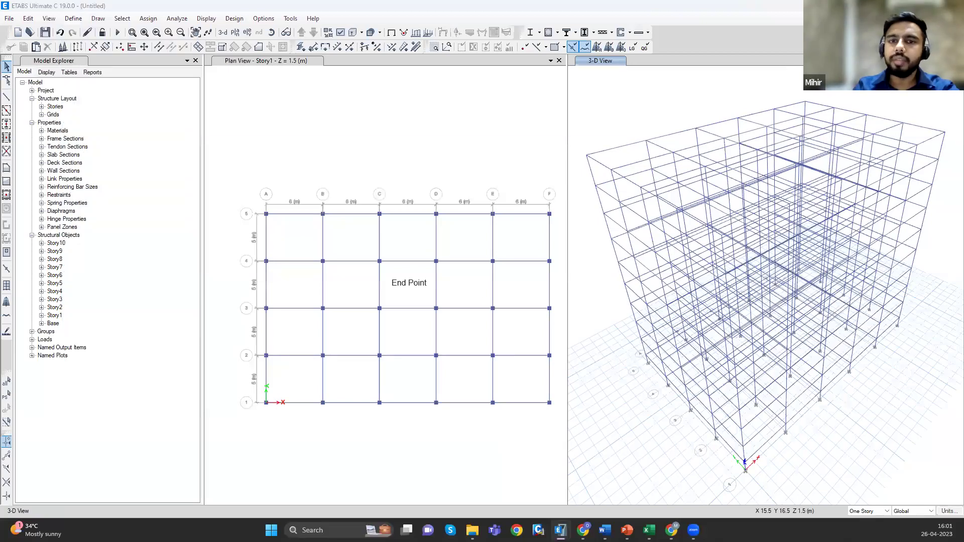
{"action": "left_click", "coordinate": [173, 255]}
{"action": "left_click", "coordinate": [173, 266]}
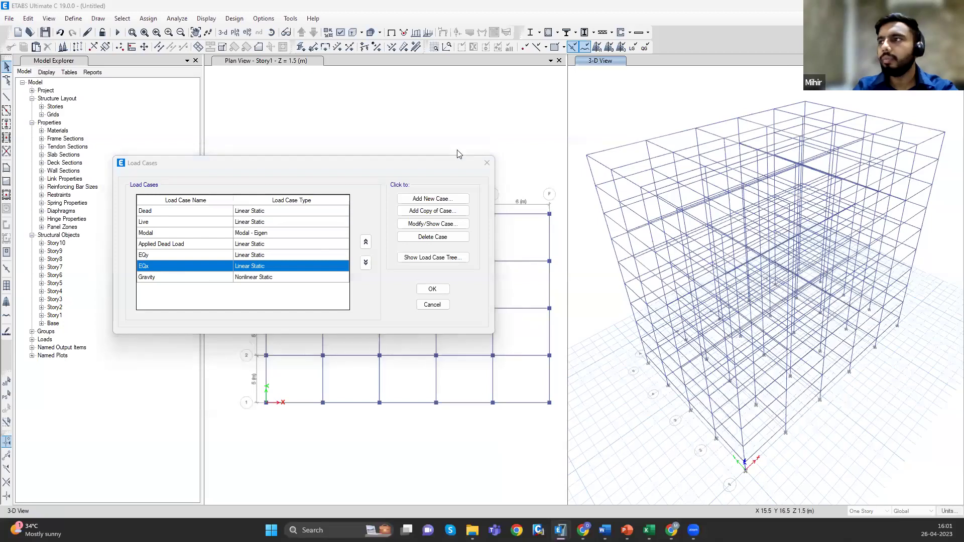
{"action": "left_click", "coordinate": [432, 223]}
{"action": "left_click", "coordinate": [429, 193]}
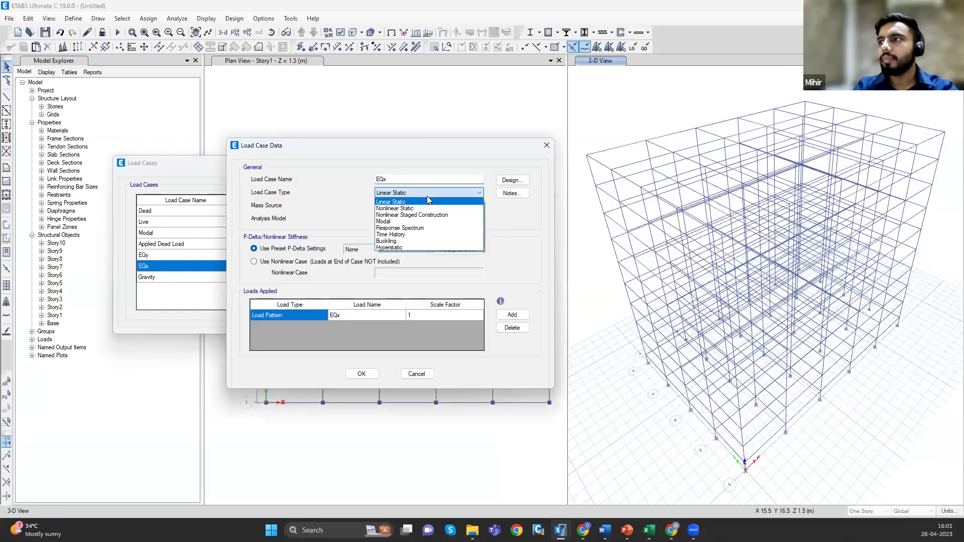
{"action": "left_click", "coordinate": [400, 228]}
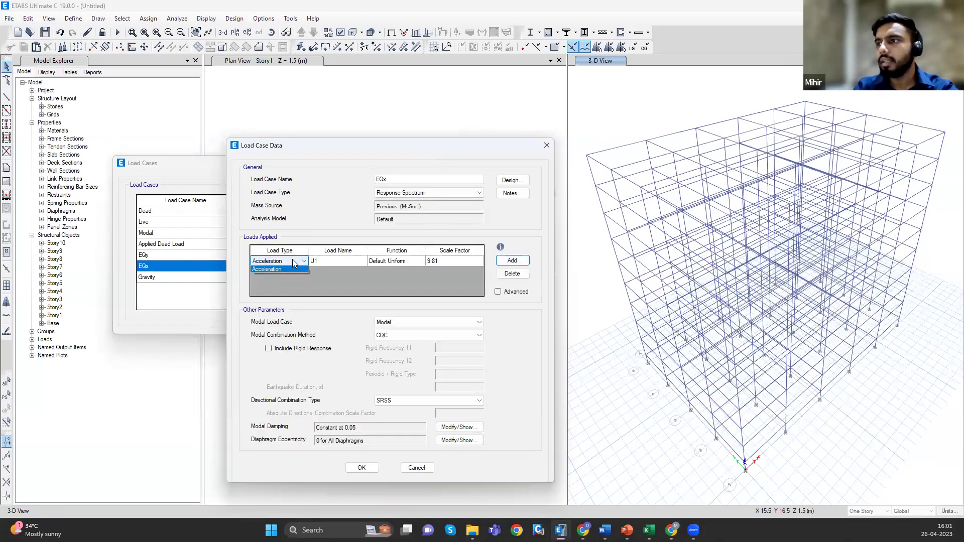
- Apply an Acceleration load in direction U1 to EQx, using the RS function and a scale factor of 9.81
{"action": "left_click", "coordinate": [293, 262]}
{"action": "left_click", "coordinate": [353, 261]}
{"action": "left_click", "coordinate": [354, 261]}
{"action": "left_click", "coordinate": [351, 261]}
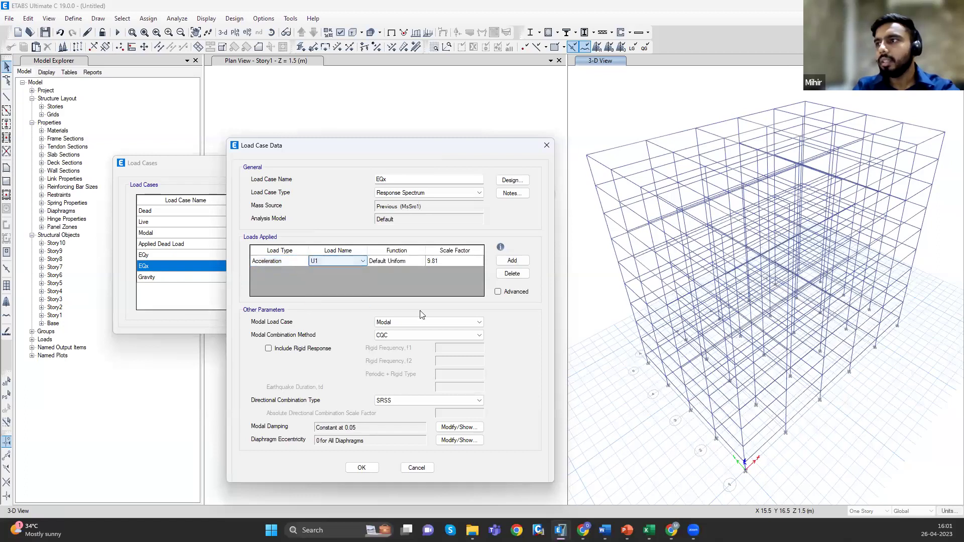
{"action": "left_click", "coordinate": [408, 262]}
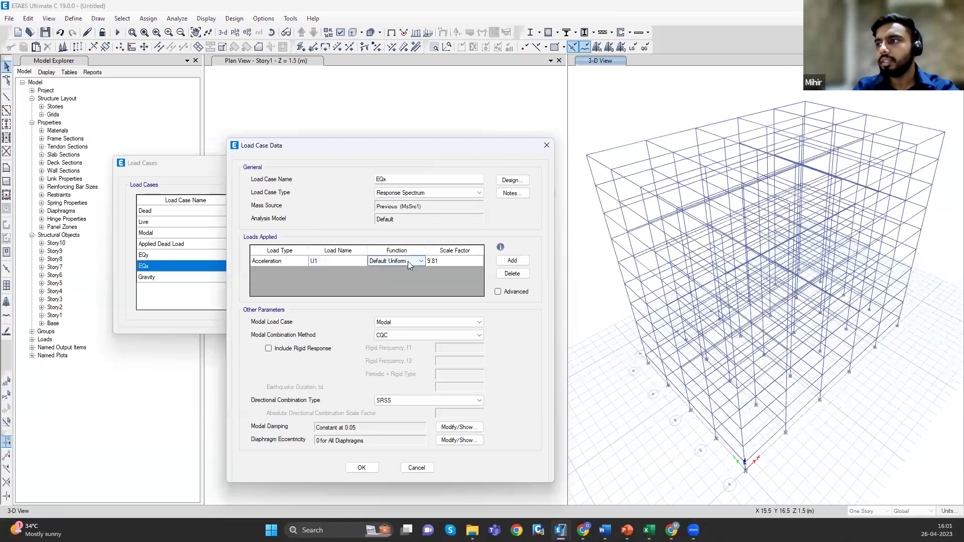
{"action": "left_click", "coordinate": [408, 261]}
{"action": "left_click", "coordinate": [396, 280]}
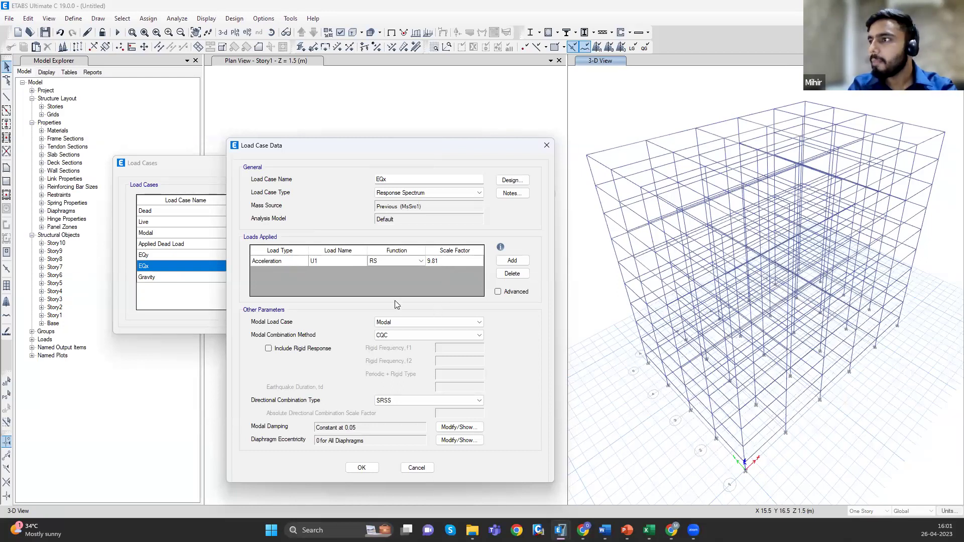
- Use Modal as the modal load case for EQx and CQC as its modal combination method
{"action": "left_click", "coordinate": [395, 322]}
{"action": "left_click", "coordinate": [393, 331]}
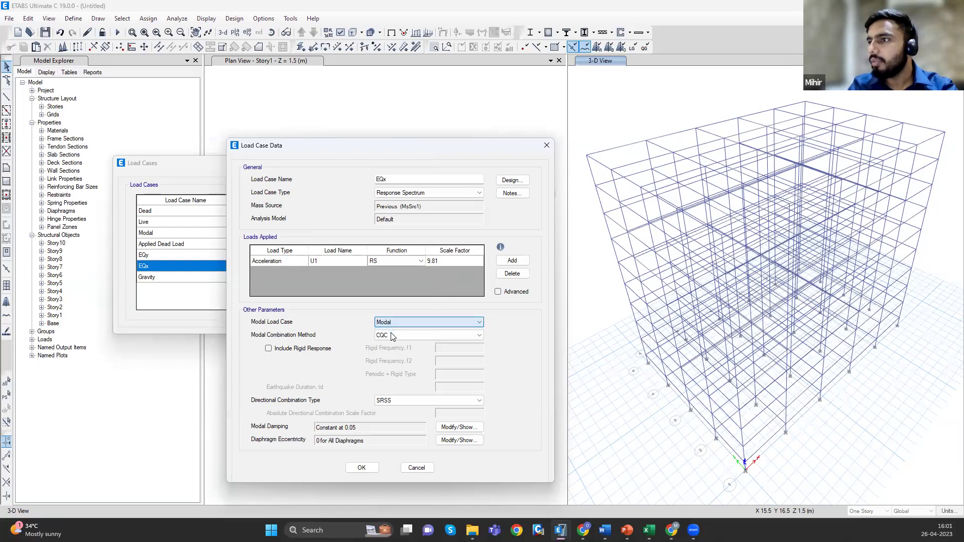
{"action": "left_click", "coordinate": [392, 335]}
{"action": "left_click", "coordinate": [392, 335]}
{"action": "left_click", "coordinate": [391, 335]}
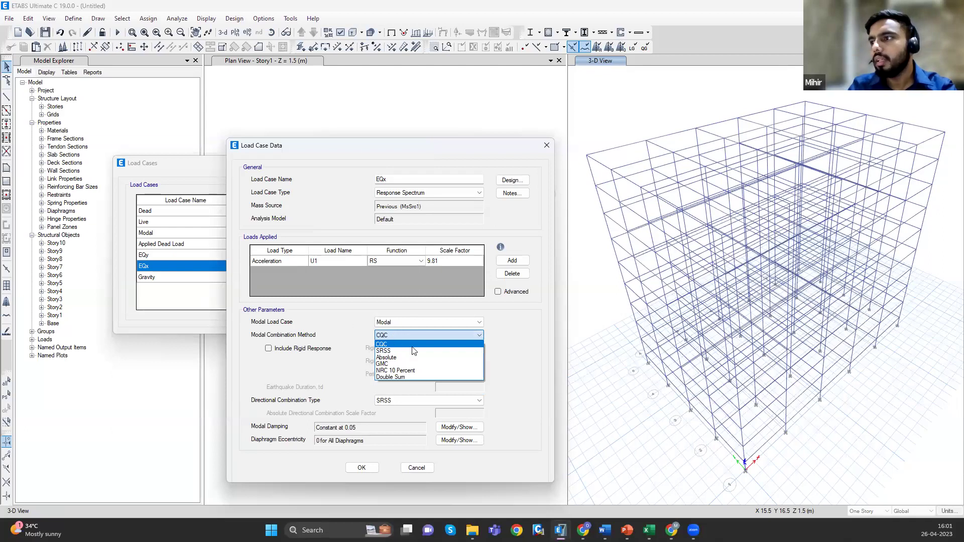
{"action": "left_click", "coordinate": [399, 345]}
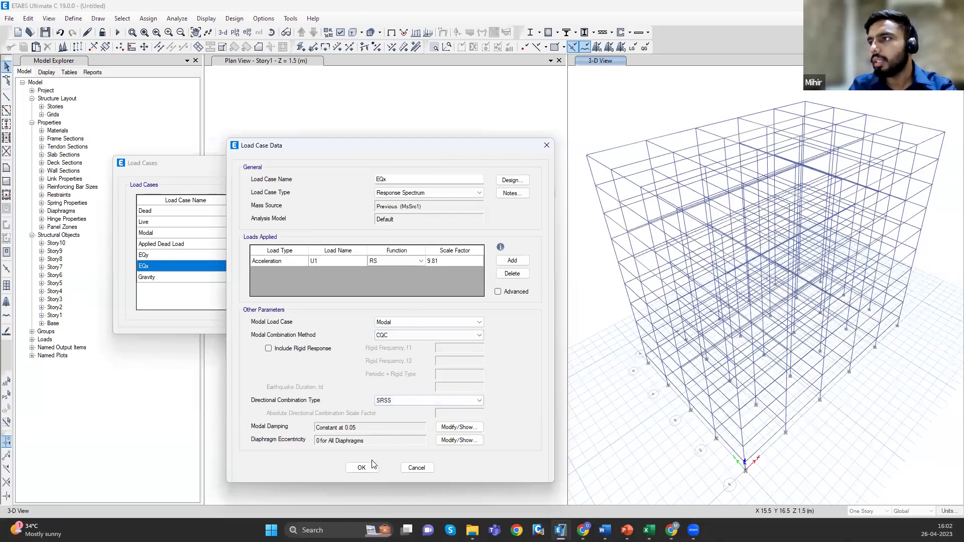
- Accept the EQx load case settings and change the EQy load case type to Response Spectrum
{"action": "key", "text": "Return"}
{"action": "left_click", "coordinate": [246, 255]}
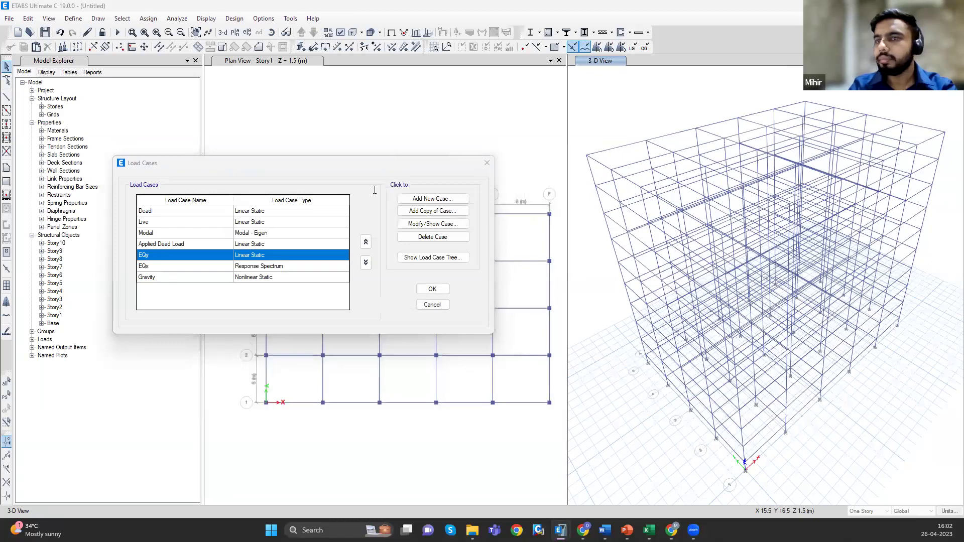
{"action": "left_click", "coordinate": [432, 224]}
{"action": "left_click", "coordinate": [321, 203]}
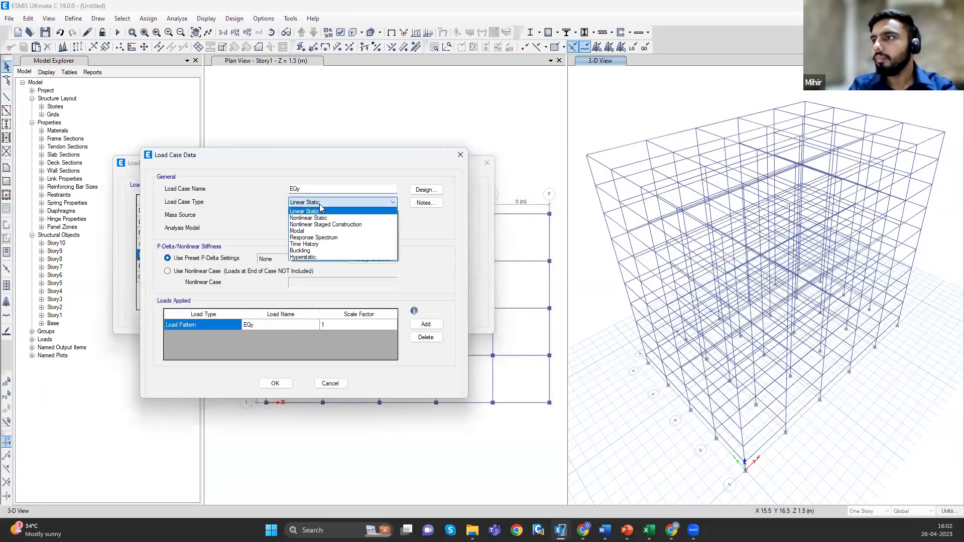
{"action": "left_click", "coordinate": [323, 238]}
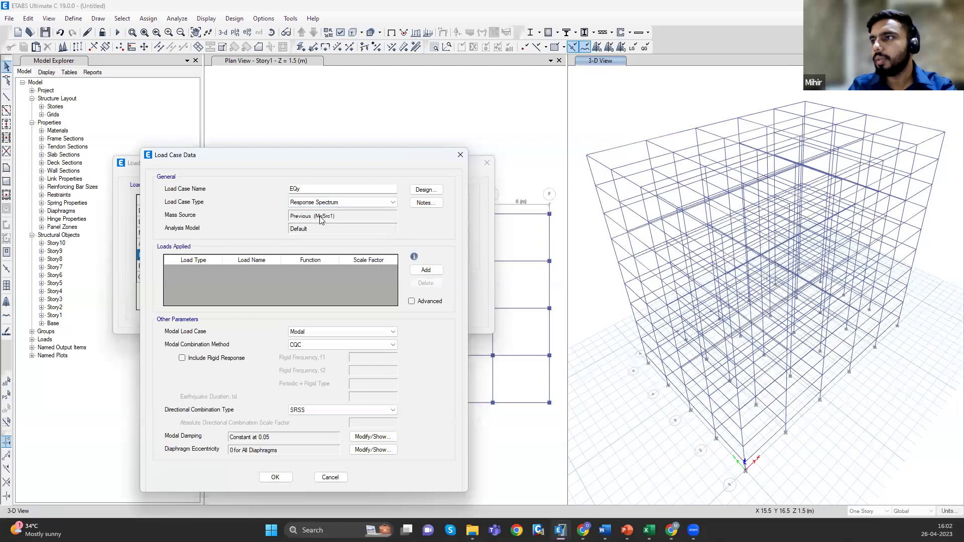
- Apply an Acceleration load in direction U2 to EQy with the RS function and scale factor 9.81, and accept the load cases
{"action": "left_click", "coordinate": [425, 270]}
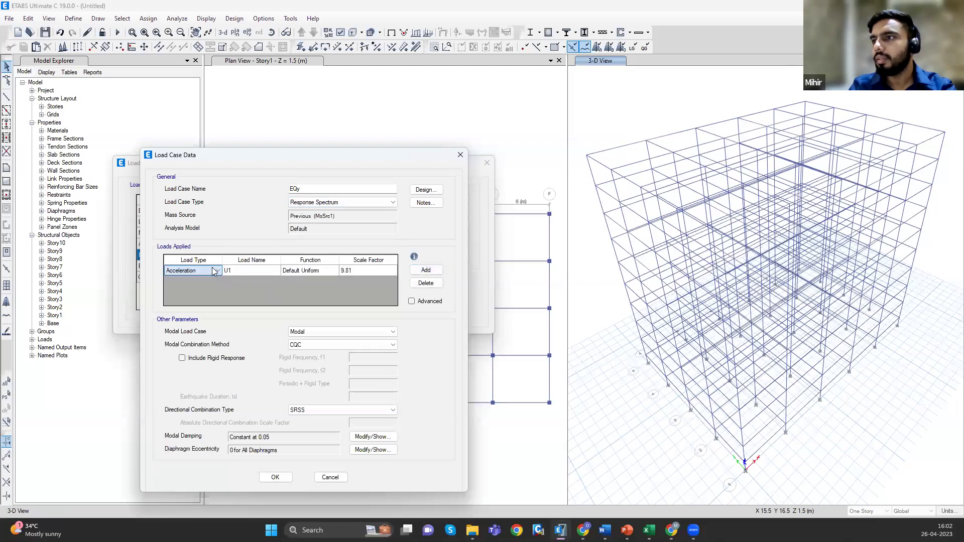
{"action": "left_click", "coordinate": [248, 270]}
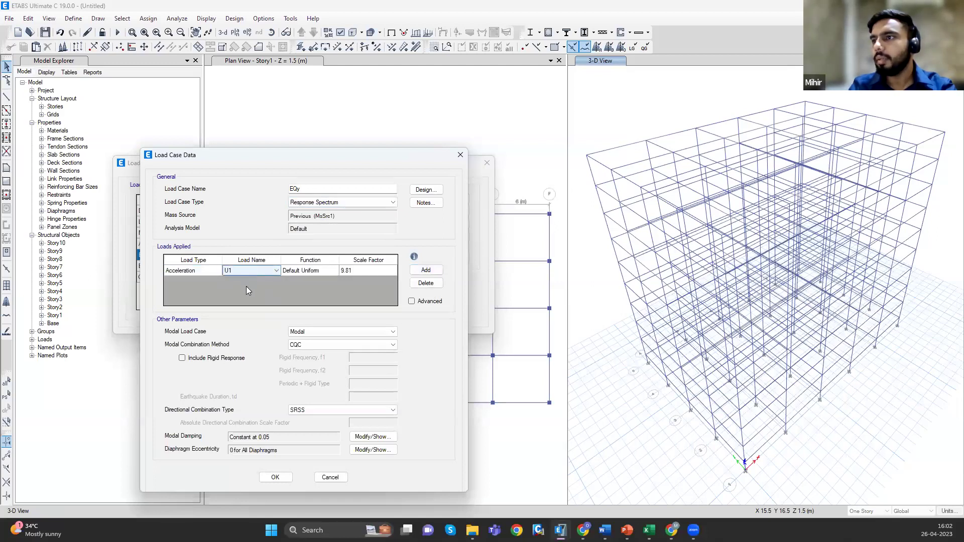
{"action": "left_click", "coordinate": [246, 285]}
{"action": "left_click", "coordinate": [299, 273]}
{"action": "left_click", "coordinate": [293, 288]}
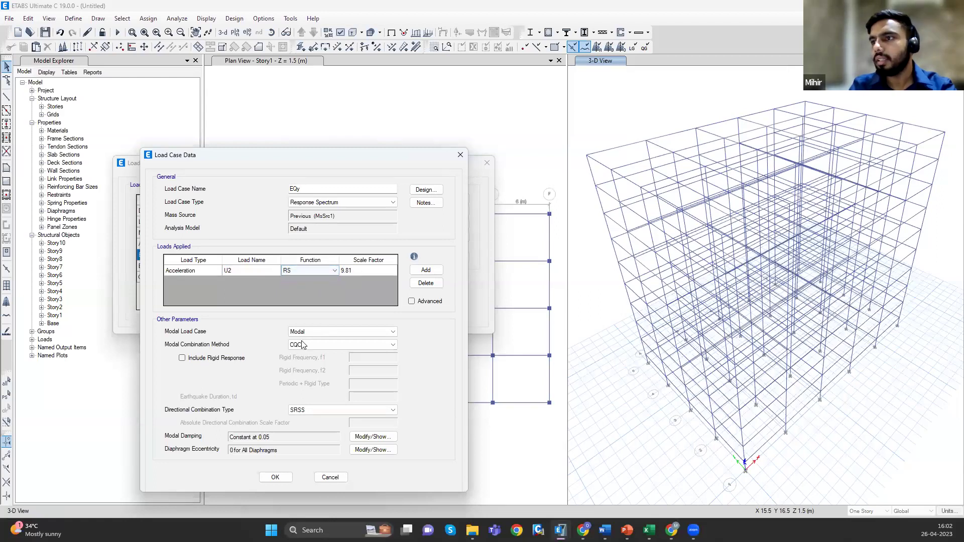
{"action": "left_click", "coordinate": [276, 478]}
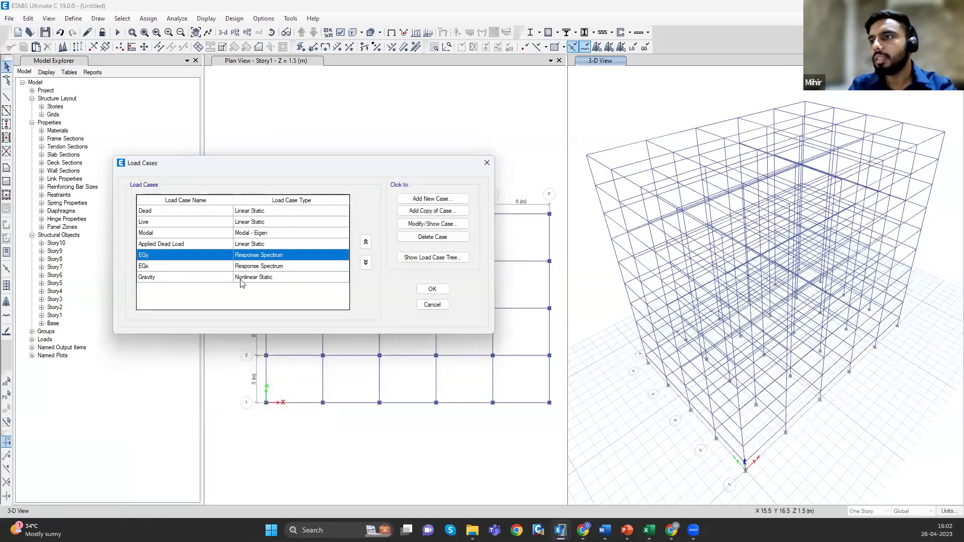
{"action": "left_click", "coordinate": [430, 289]}
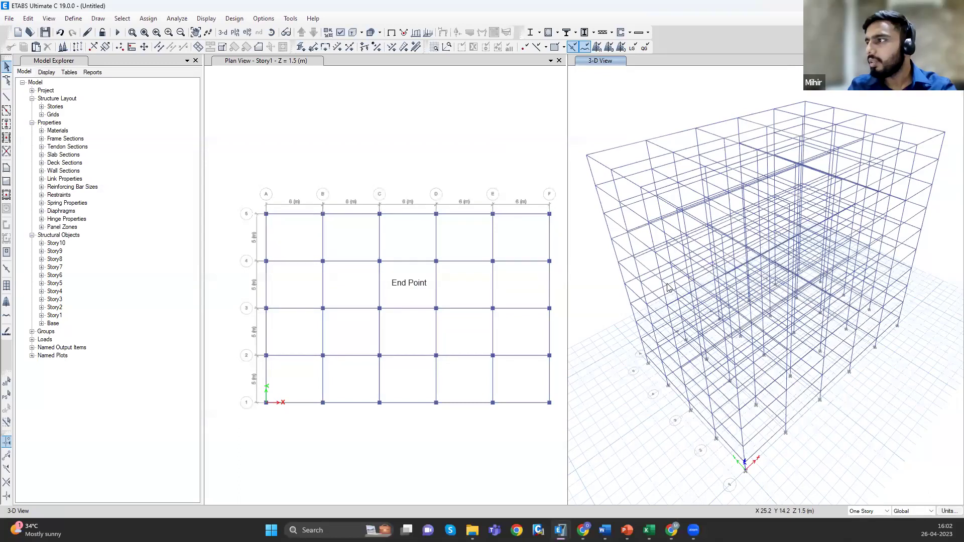
- Create a folder named demo and save the model under the file name new_demo
{"action": "middle_click_drag", "start_coordinate": [738, 288], "coordinate": [703, 290], "text": "shift"}
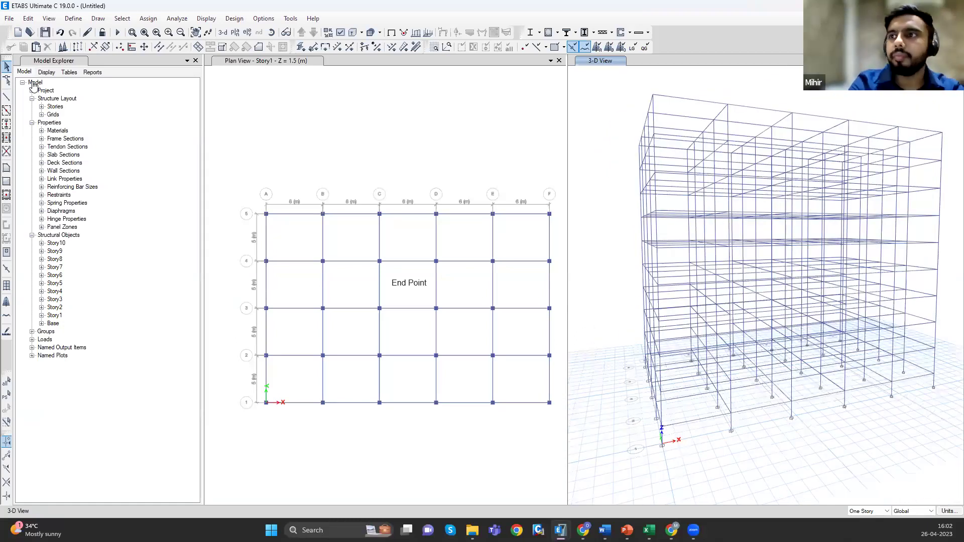
{"action": "key", "text": "alt+f"}
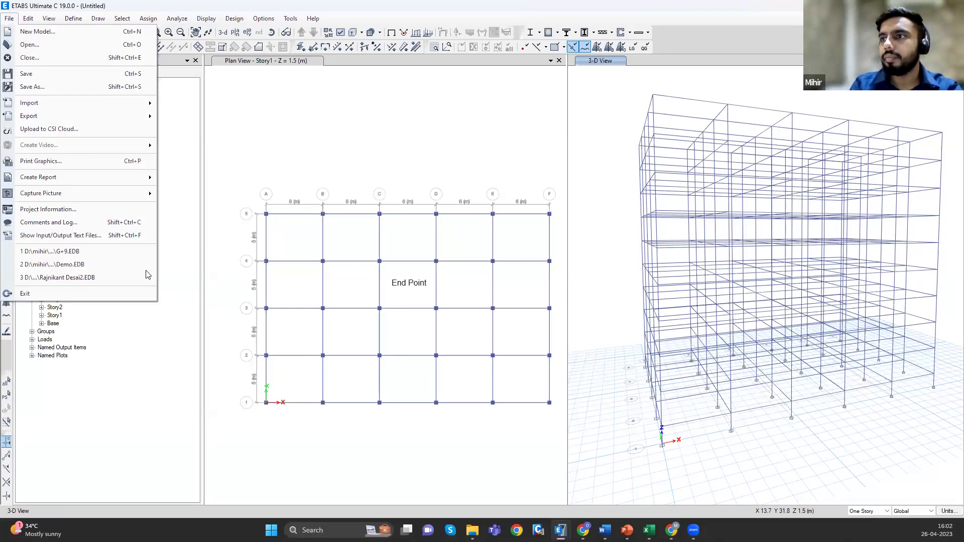
{"action": "key", "text": "a"}
{"action": "type", "text": "new_demo"}
{"action": "right_click", "coordinate": [130, 180]}
{"action": "mouse_move", "coordinate": [138, 271]}
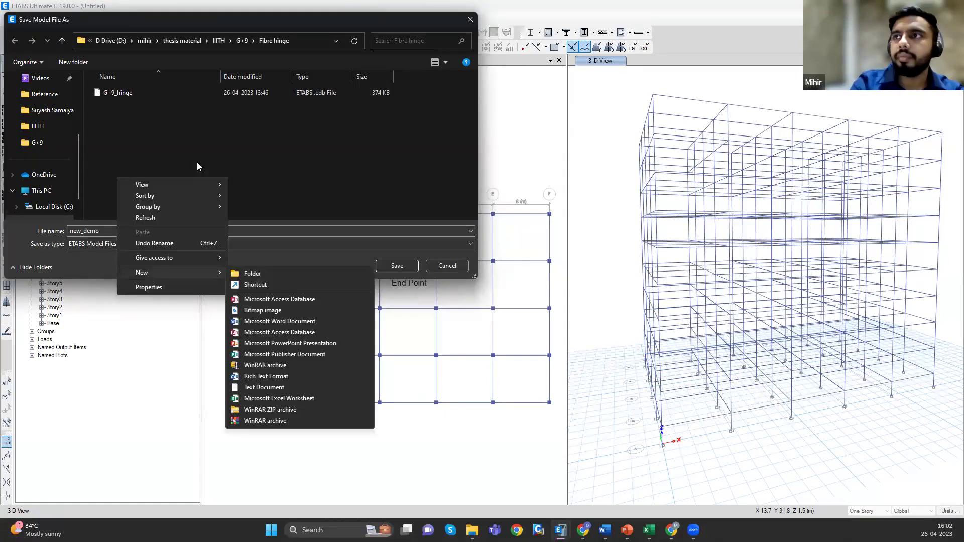
{"action": "left_click", "coordinate": [236, 271]}
{"action": "type", "text": "demo"}
{"action": "key", "text": "Return"}
{"action": "left_click", "coordinate": [380, 267]}
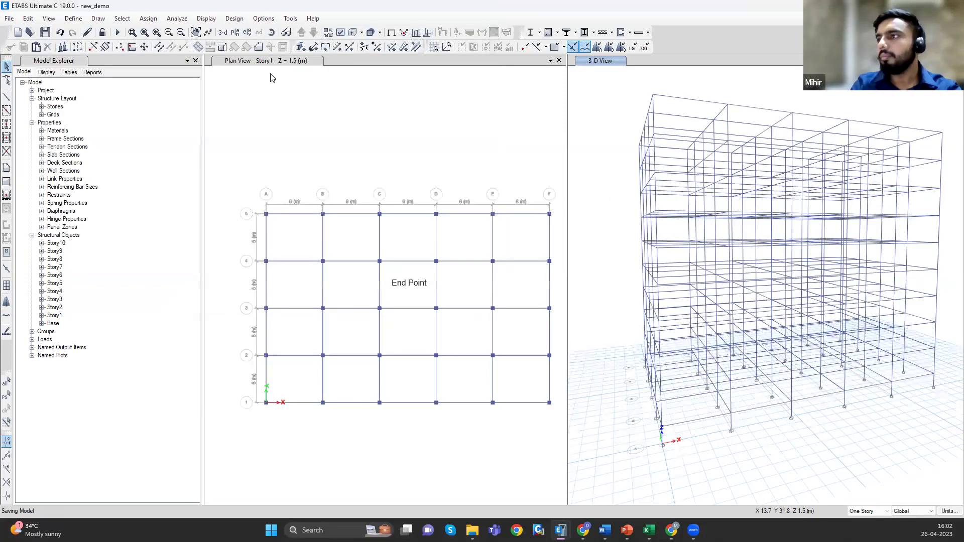
- Run the model check for modelling errors and close its warning report
{"action": "left_click", "coordinate": [154, 19]}
{"action": "left_click", "coordinate": [182, 19]}
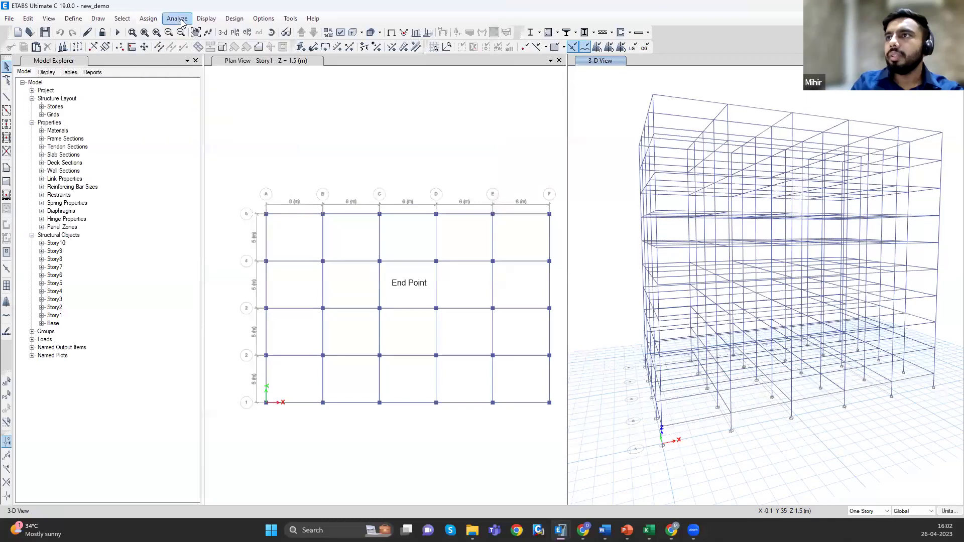
{"action": "left_click", "coordinate": [182, 19]}
{"action": "left_click", "coordinate": [234, 97]}
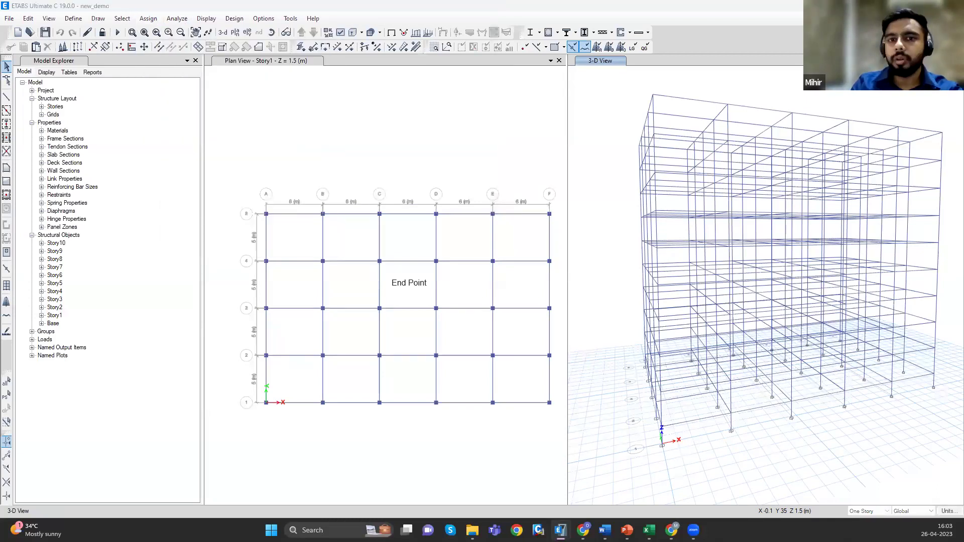
{"action": "left_click", "coordinate": [287, 415]}
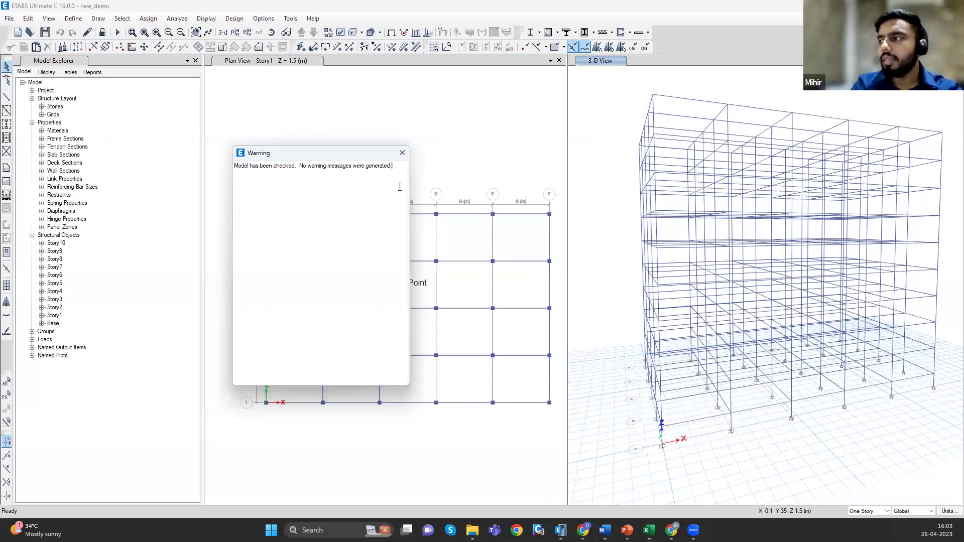
{"action": "left_click", "coordinate": [402, 152]}
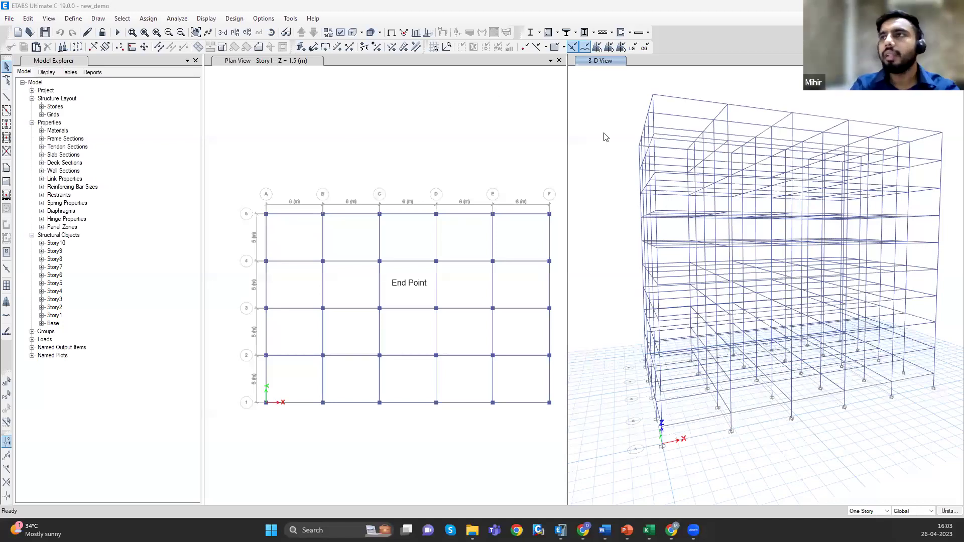
- Review the load cases set to run and run the analysis for all of them
{"action": "left_click", "coordinate": [177, 18]}
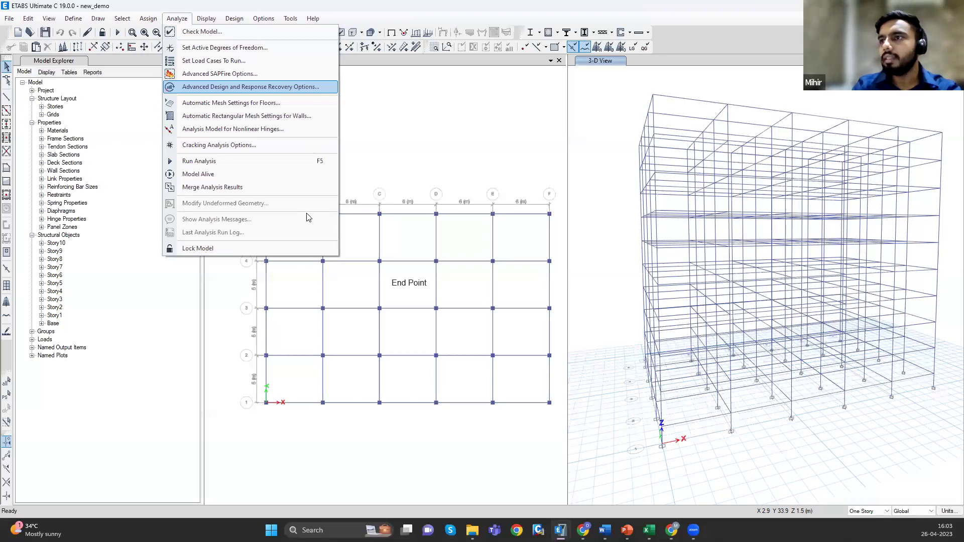
{"action": "left_click", "coordinate": [214, 60]}
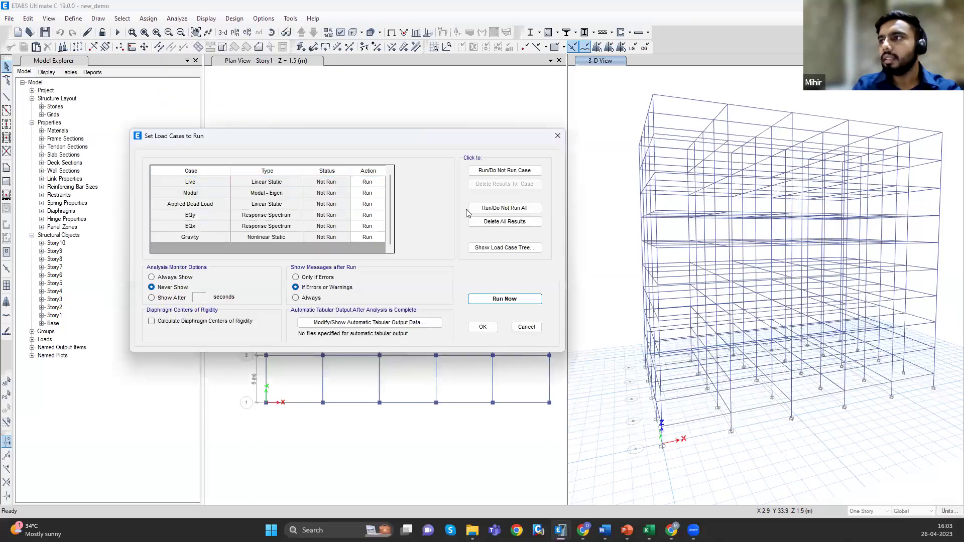
{"action": "left_click", "coordinate": [498, 300]}
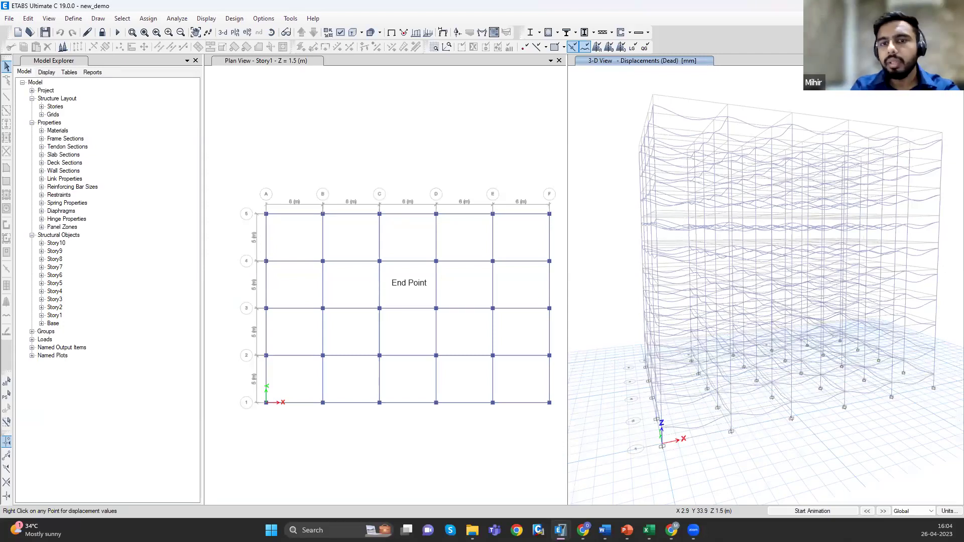
- Examine the display units form, especially the translational acceleration unit, and close it without making changes
{"action": "left_click", "coordinate": [948, 512]}
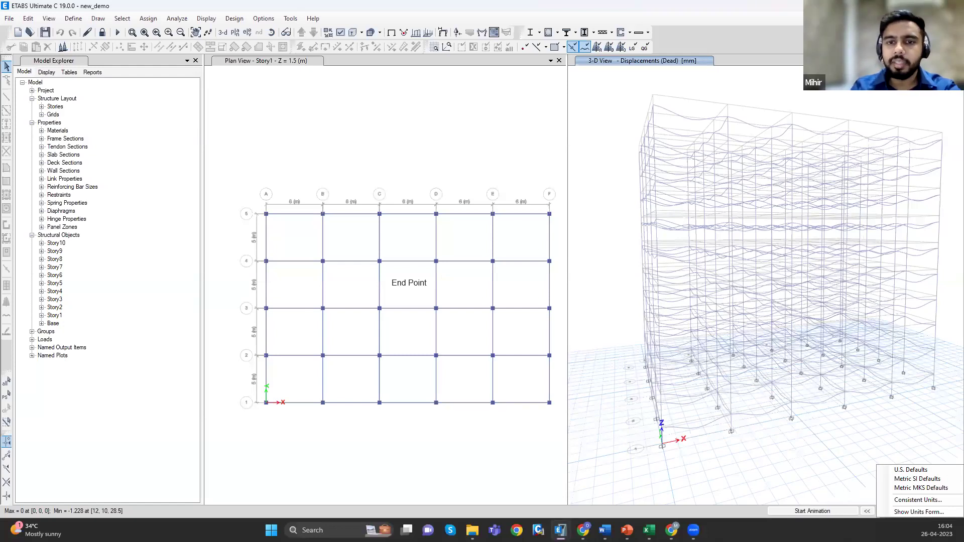
{"action": "left_click", "coordinate": [948, 514]}
{"action": "left_click", "coordinate": [949, 511]}
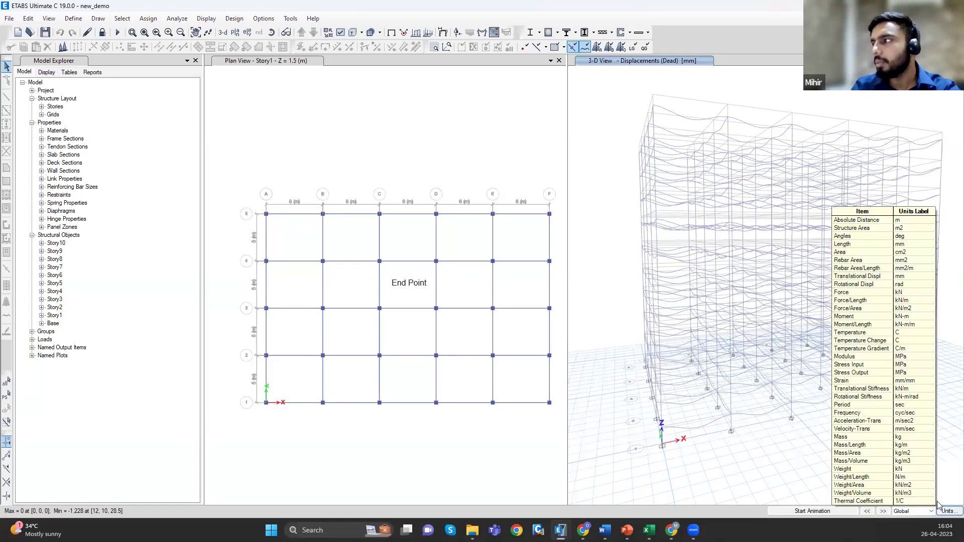
{"action": "left_click", "coordinate": [949, 511]}
{"action": "left_click", "coordinate": [949, 511]}
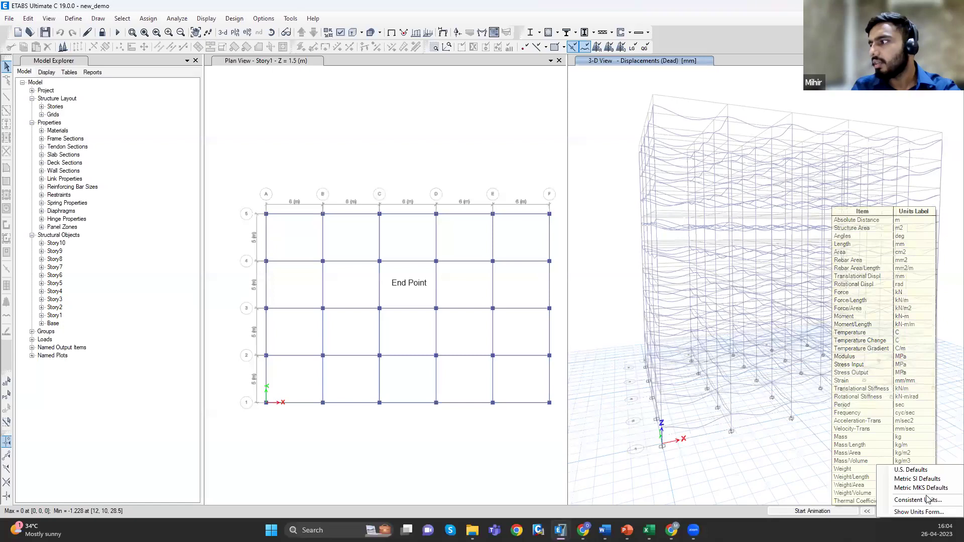
{"action": "left_click", "coordinate": [925, 516]}
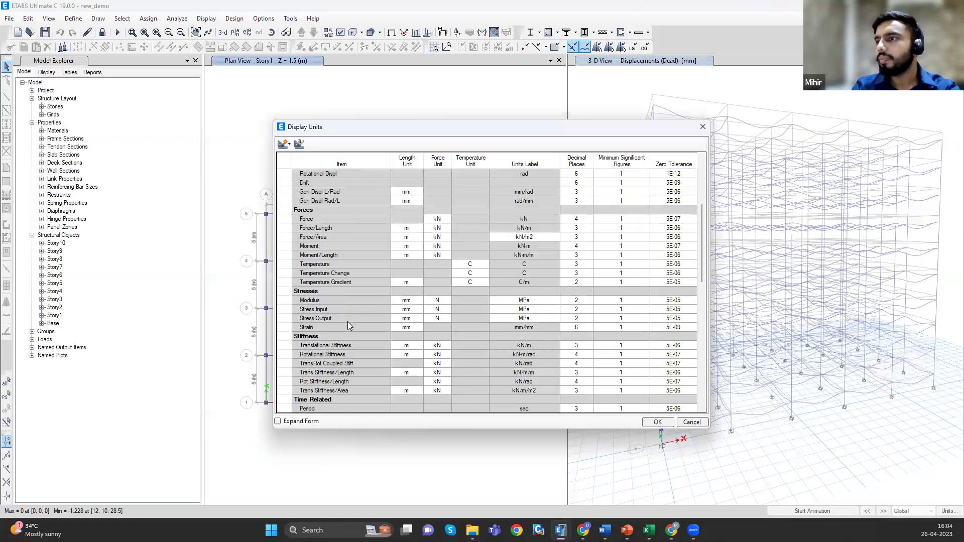
{"action": "scroll", "coordinate": [348, 322], "scroll_direction": "down", "scroll_amount": 4}
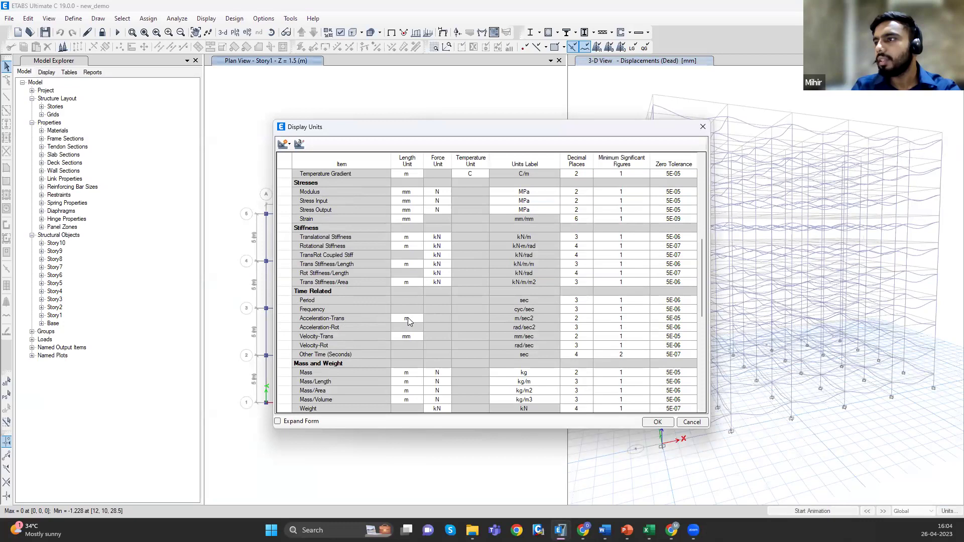
{"action": "left_click", "coordinate": [527, 320]}
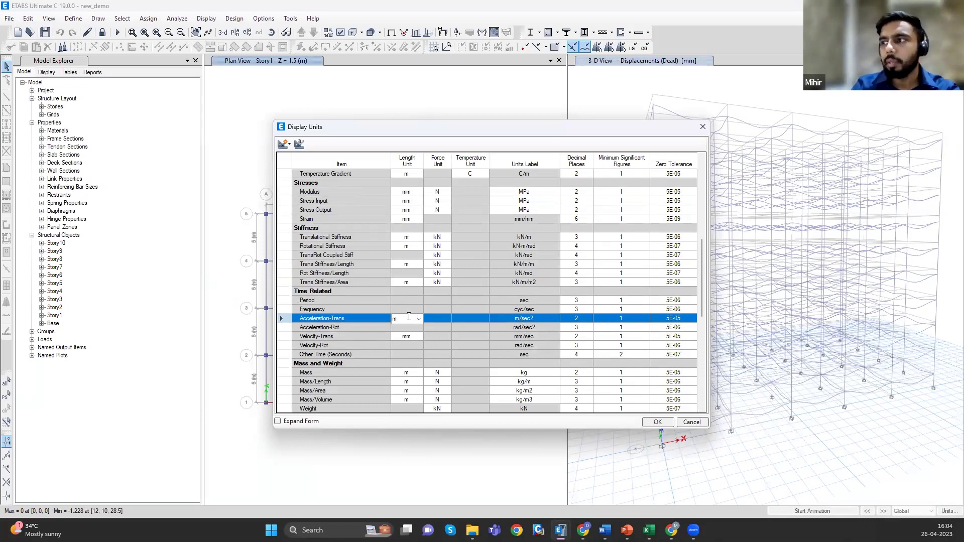
{"action": "left_click", "coordinate": [692, 422]}
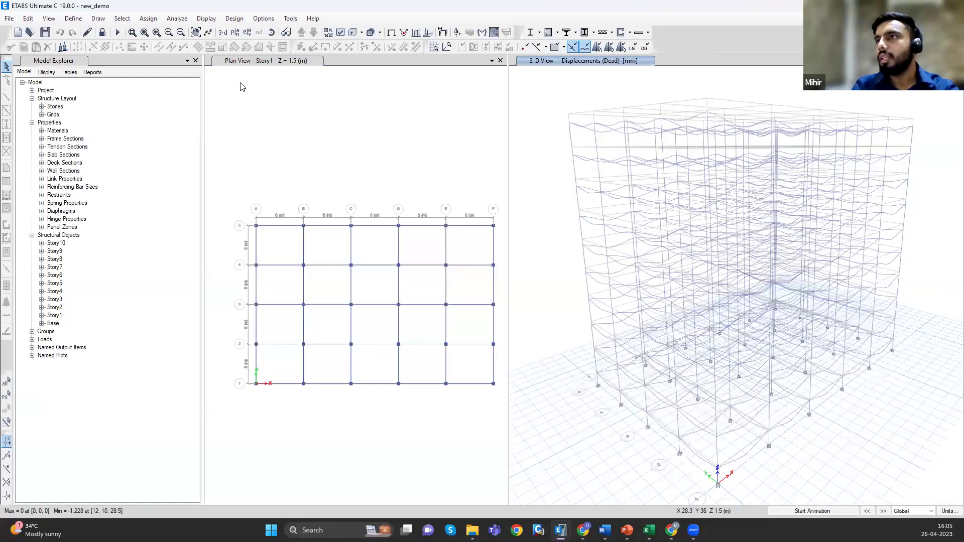
- Display the deformed shape of the frame for the Dead load case with automatic scaling
{"action": "left_click", "coordinate": [206, 18]}
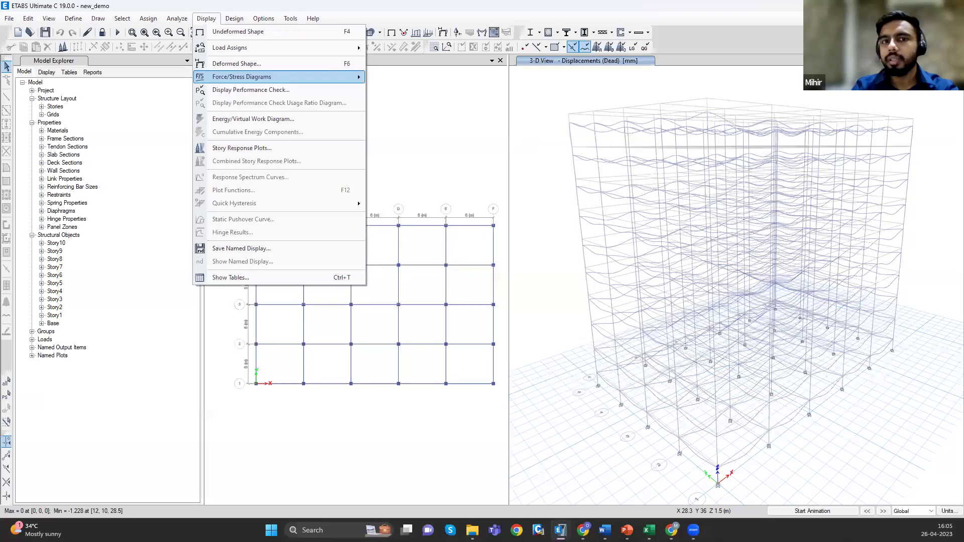
{"action": "left_click", "coordinate": [256, 75]}
{"action": "left_click", "coordinate": [265, 161]}
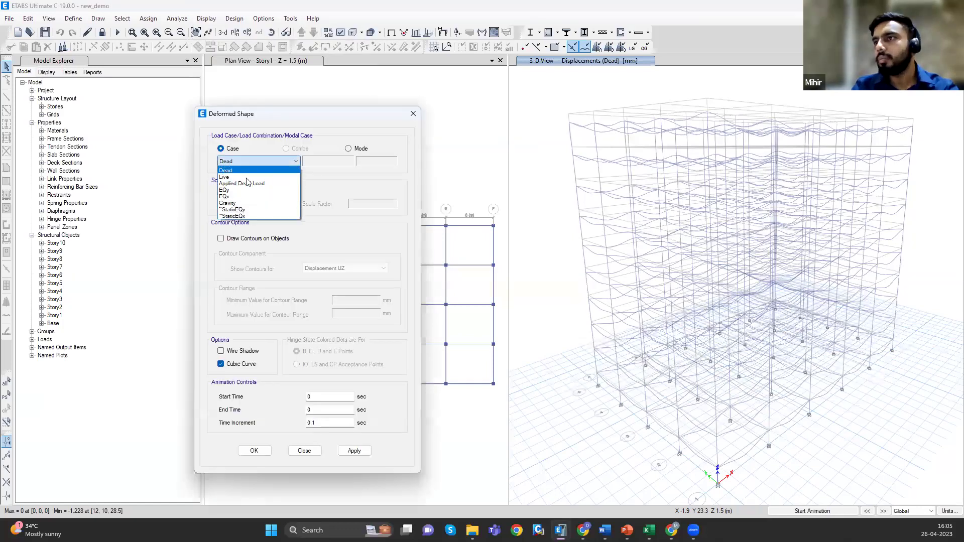
{"action": "left_click", "coordinate": [346, 450]}
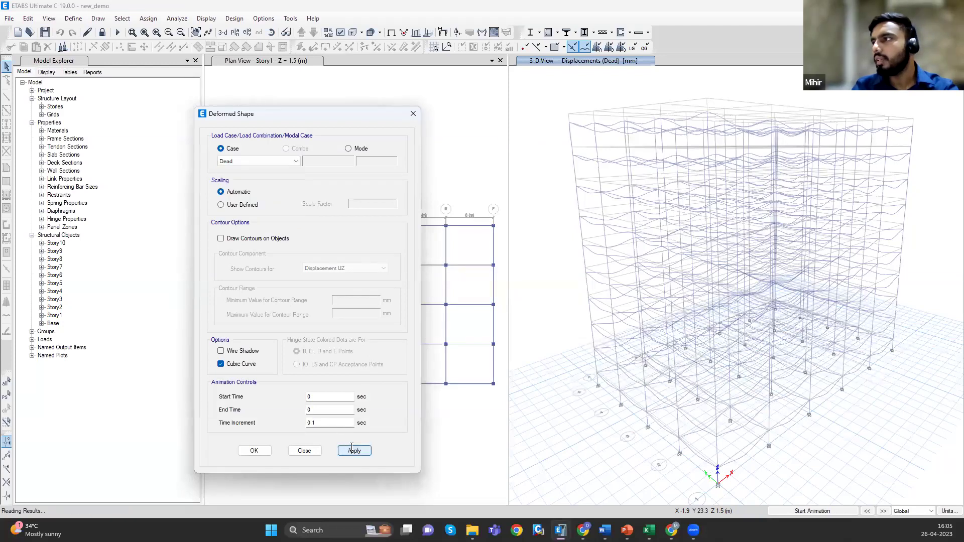
- Display the deformed shape for the EQx load case, followed by the EQy load case
{"action": "left_click", "coordinate": [266, 161]}
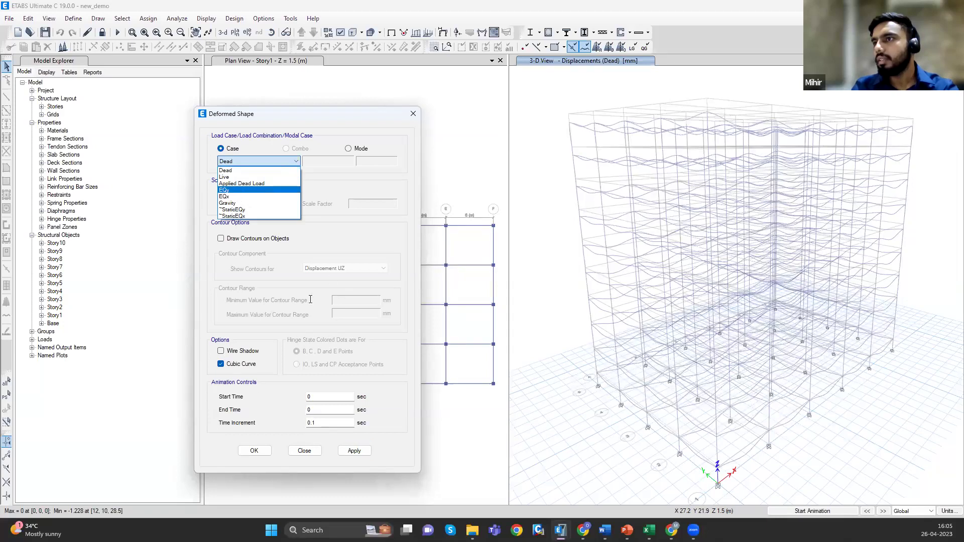
{"action": "left_click", "coordinate": [354, 452]}
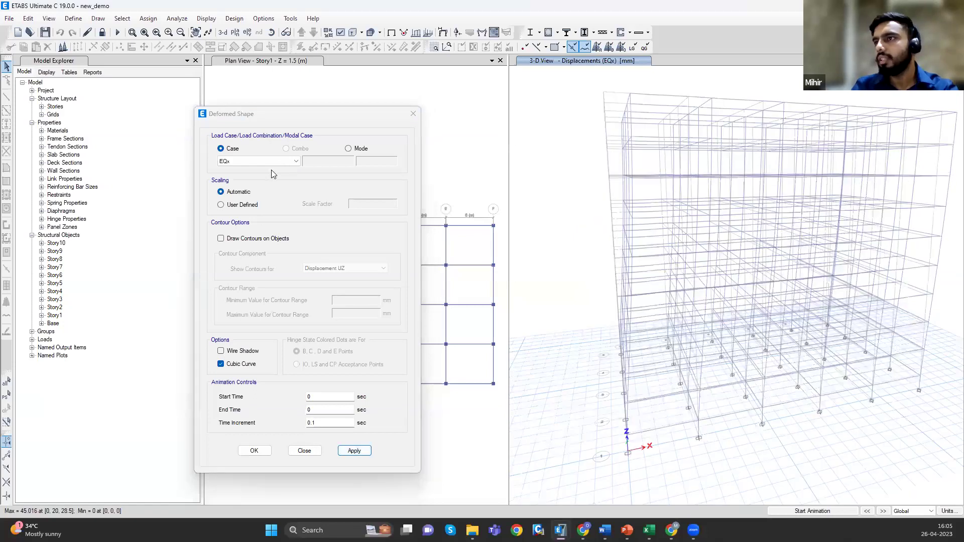
{"action": "left_click", "coordinate": [250, 209]}
{"action": "left_click", "coordinate": [355, 450]}
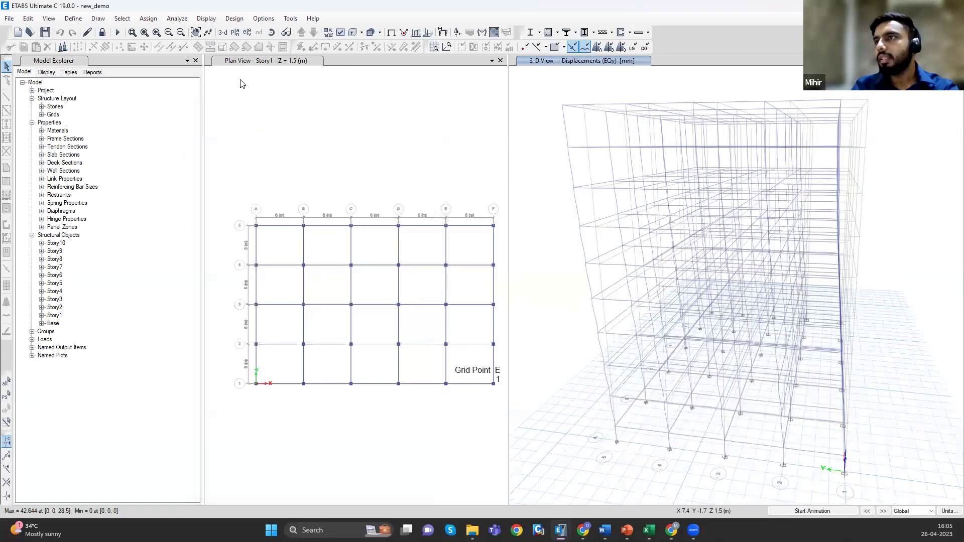
- Display the filled Moment 3-3 diagram of the frames for the Dead load case
{"action": "left_click", "coordinate": [206, 18]}
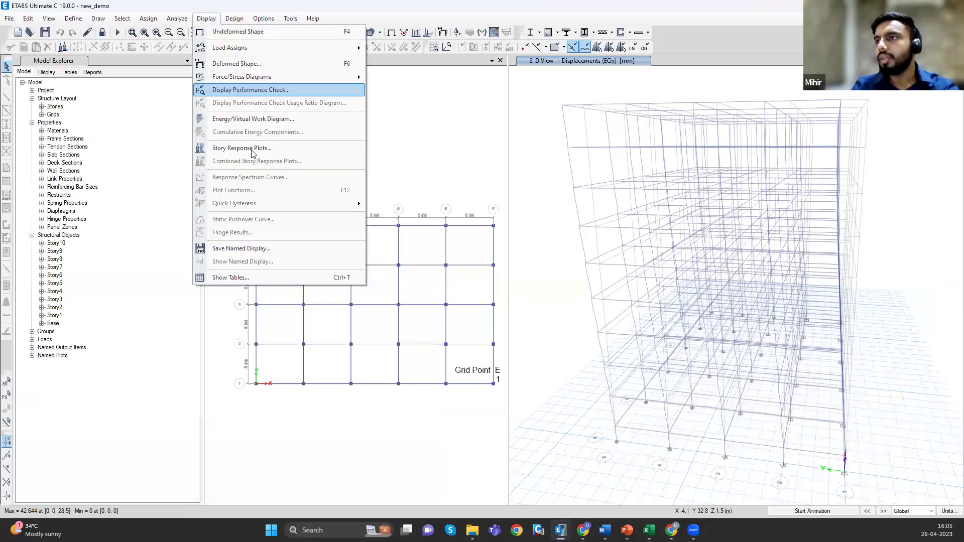
{"action": "key", "text": "F8"}
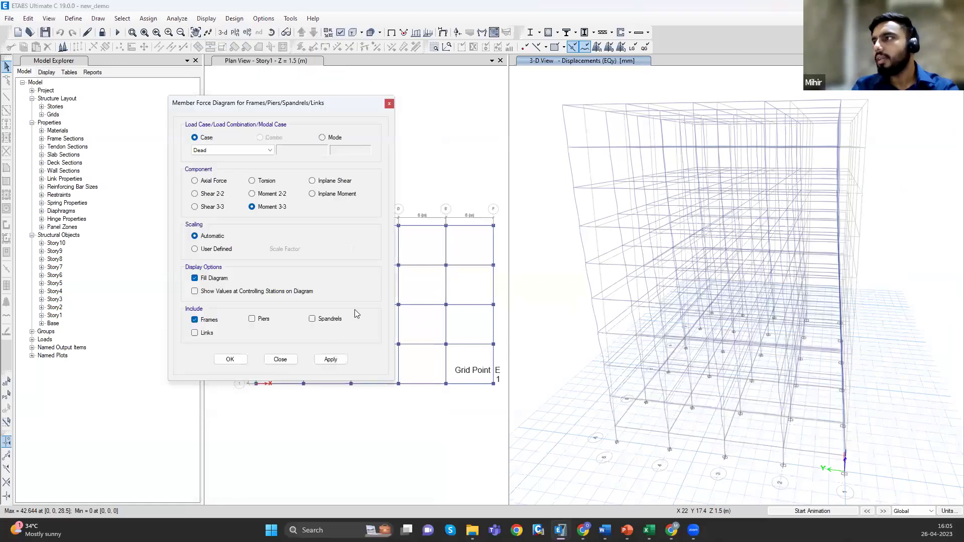
{"action": "left_click", "coordinate": [330, 359]}
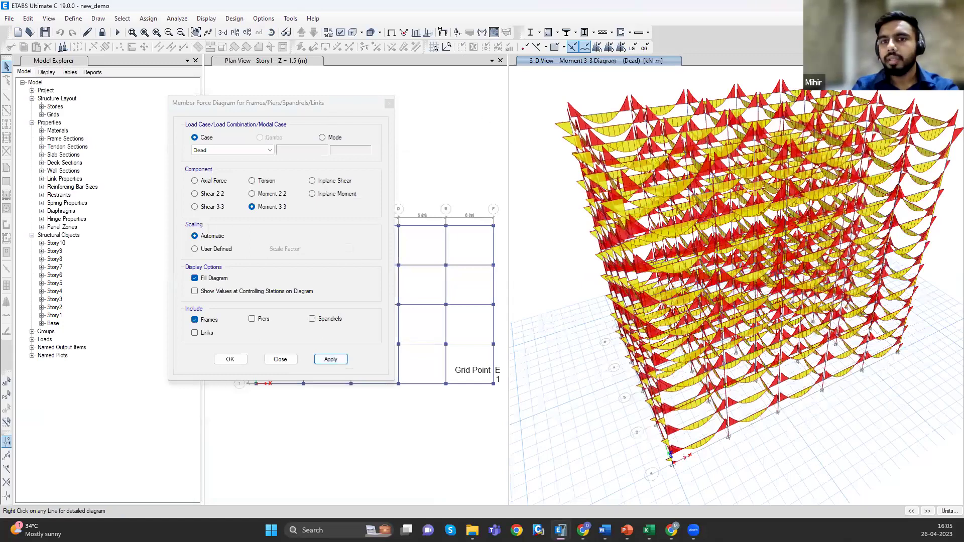
- Inspect the detailed force and deflection diagrams of beam B2 at Story10 for the Dead case, then close the diagram forms
{"action": "middle_click_drag", "start_coordinate": [733, 281], "coordinate": [753, 282], "text": "shift"}
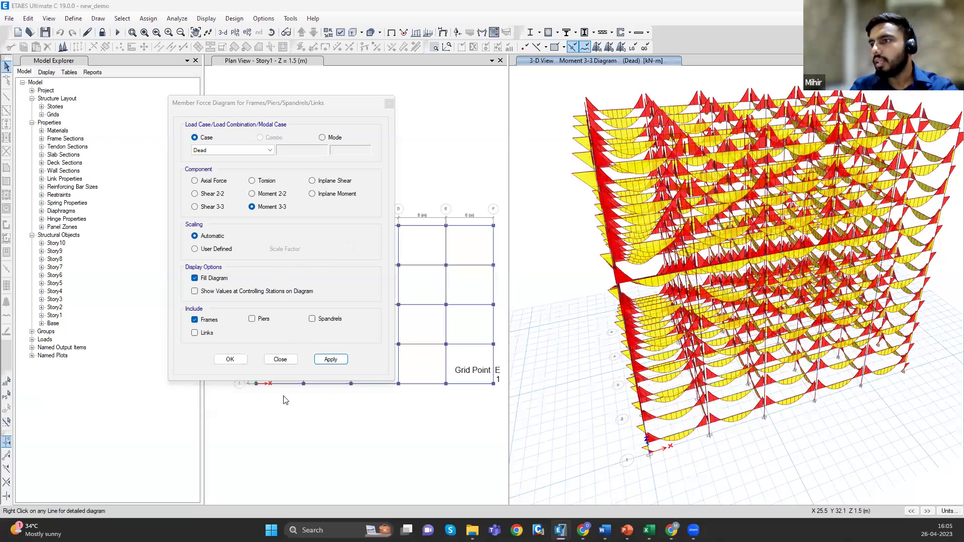
{"action": "right_click", "coordinate": [457, 405]}
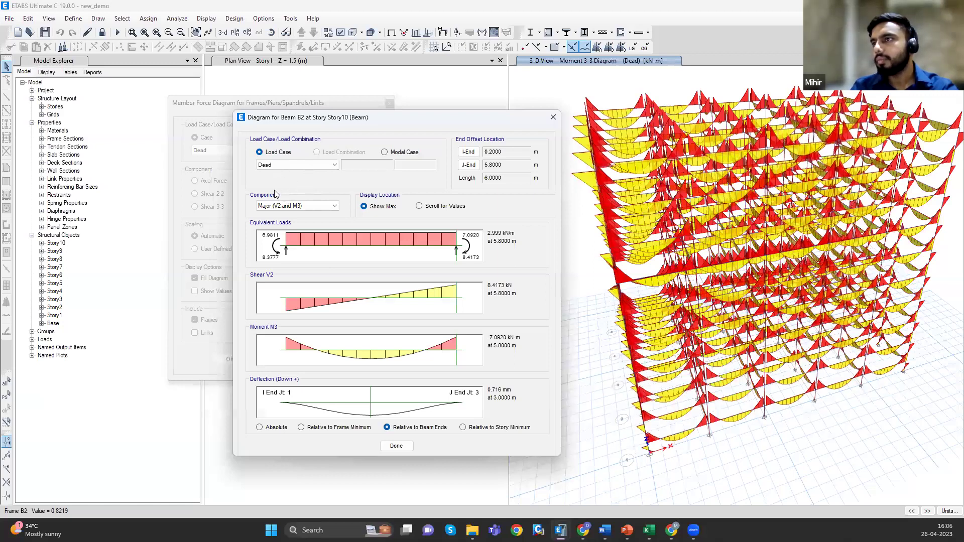
{"action": "key", "text": "alt+Down"}
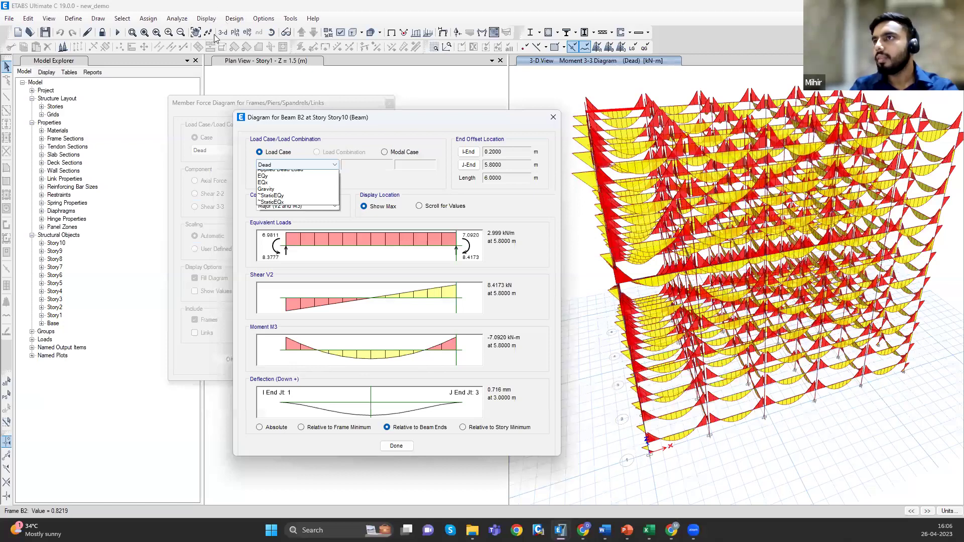
{"action": "key", "text": "Escape"}
{"action": "key", "text": "Escape"}
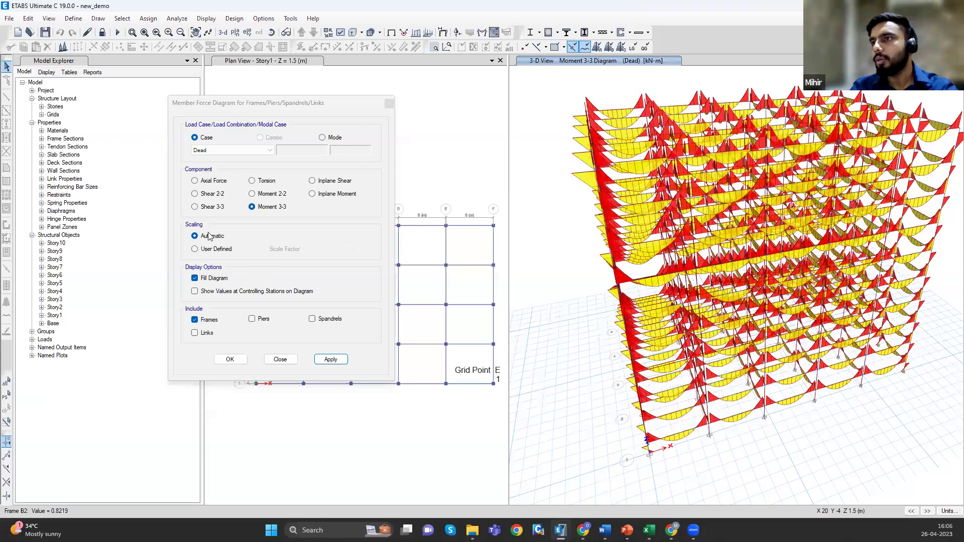
{"action": "key", "text": "Escape"}
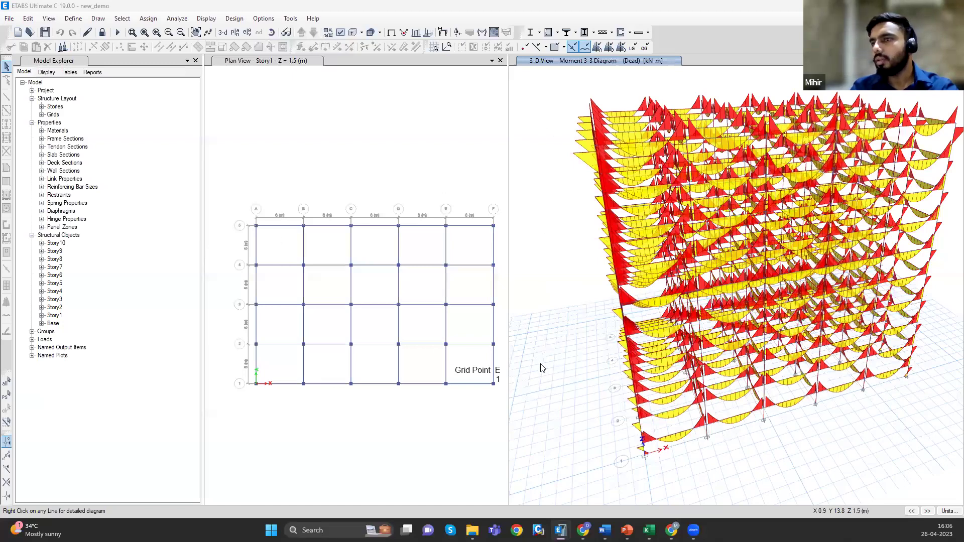
- Examine the Modal Participating Mass Ratios table across to the SumRZ column, close it and restore the undeformed 3D view
{"action": "key", "text": "ctrl+t"}
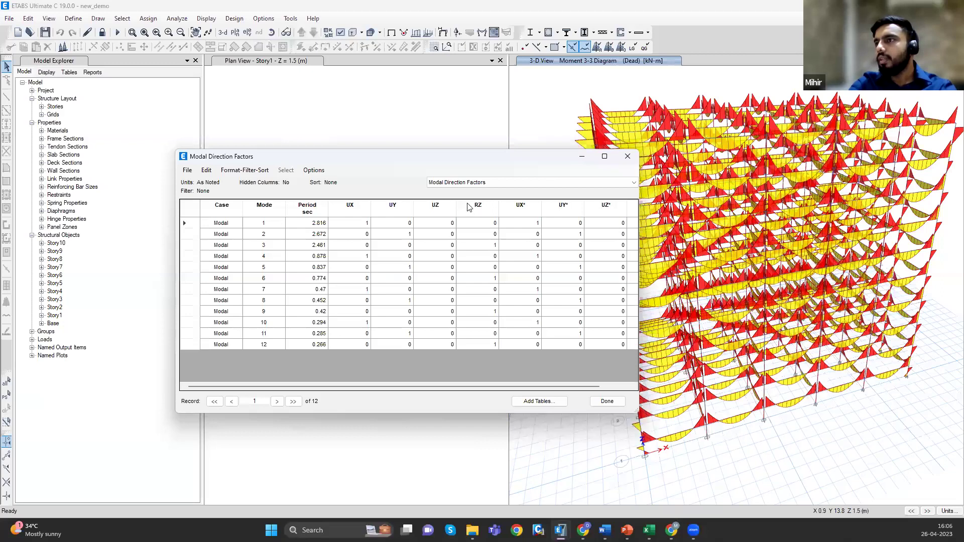
{"action": "left_click", "coordinate": [467, 182]}
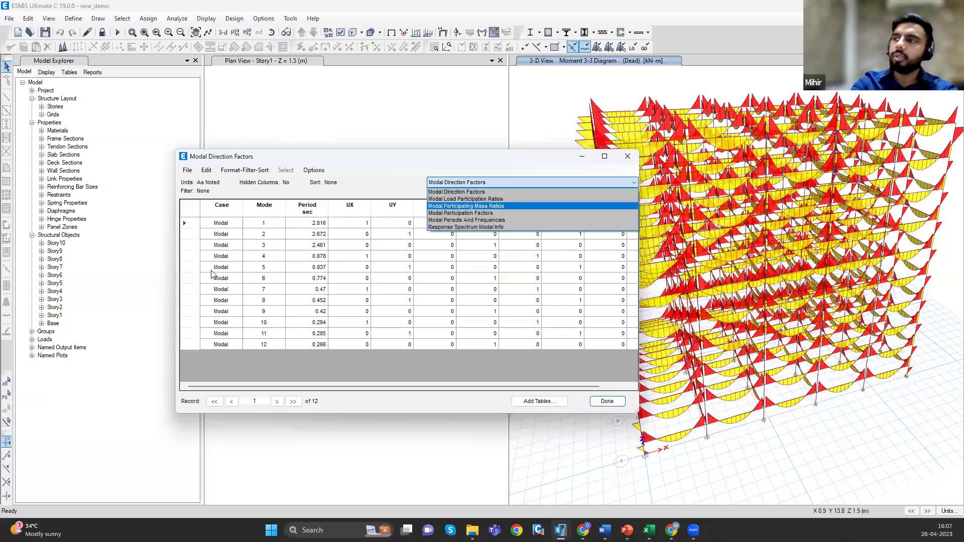
{"action": "key", "text": "Return"}
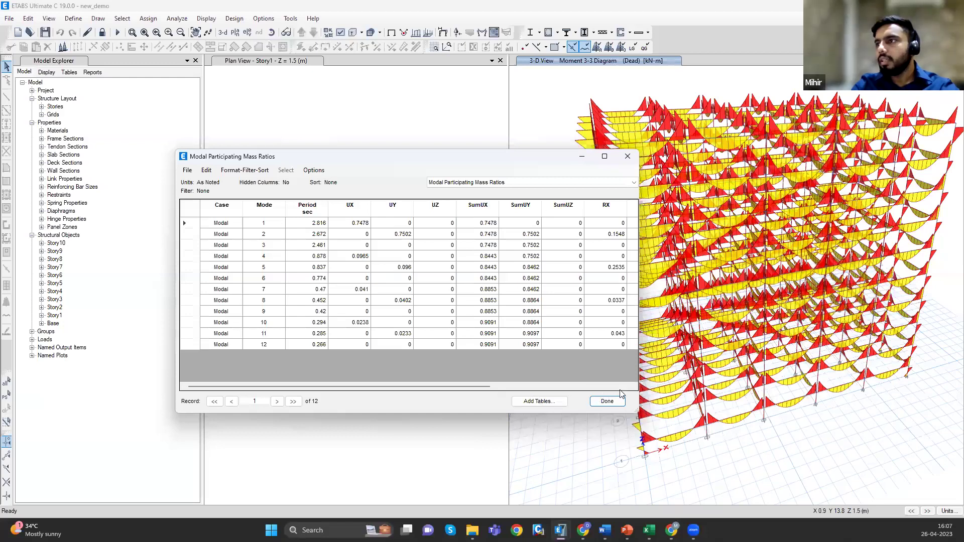
{"action": "scroll", "coordinate": [547, 244], "scroll_direction": "right", "scroll_amount": 5}
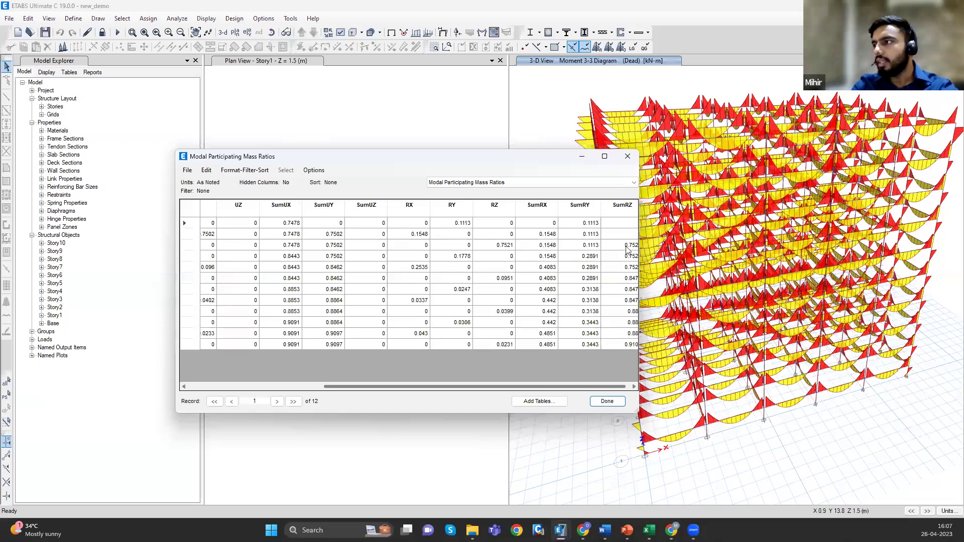
{"action": "scroll", "coordinate": [628, 251], "scroll_direction": "right", "scroll_amount": 1}
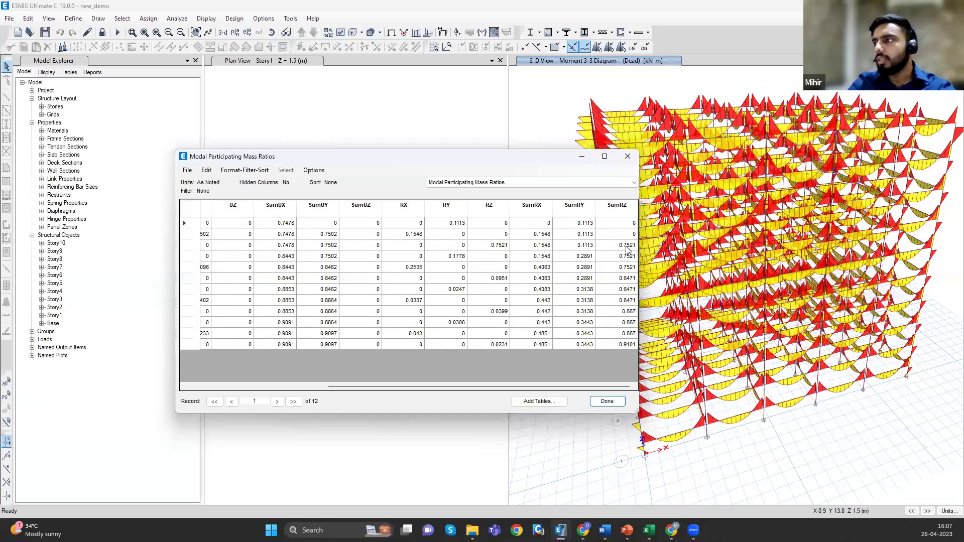
{"action": "left_click", "coordinate": [628, 248]}
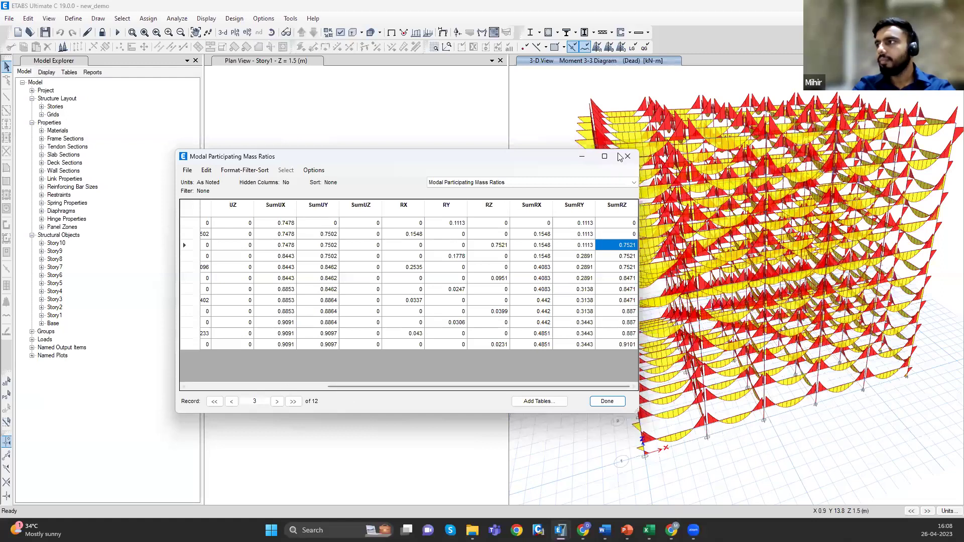
{"action": "scroll", "coordinate": [627, 246], "scroll_direction": "left", "scroll_amount": 5}
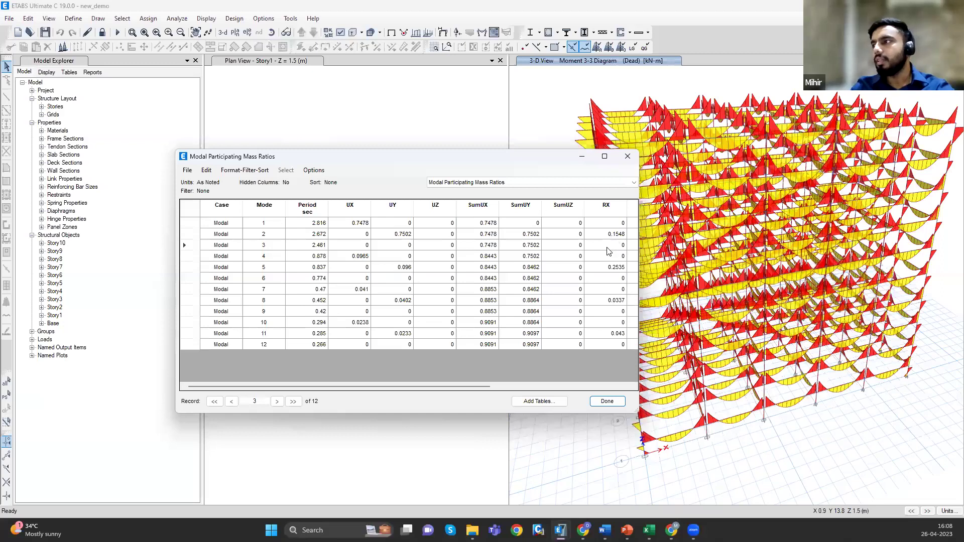
{"action": "key", "text": "Return"}
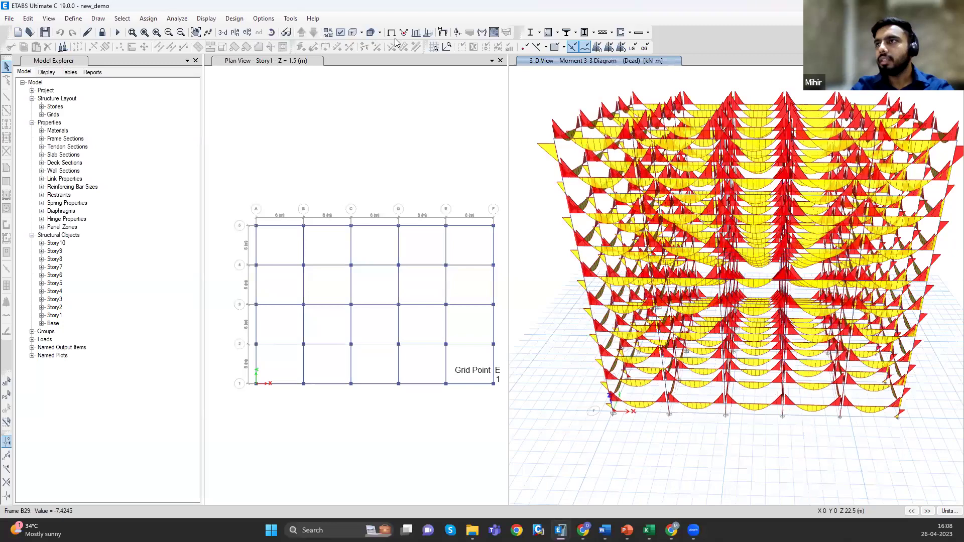
{"action": "left_click", "coordinate": [154, 22]}
{"action": "left_click", "coordinate": [191, 216]}
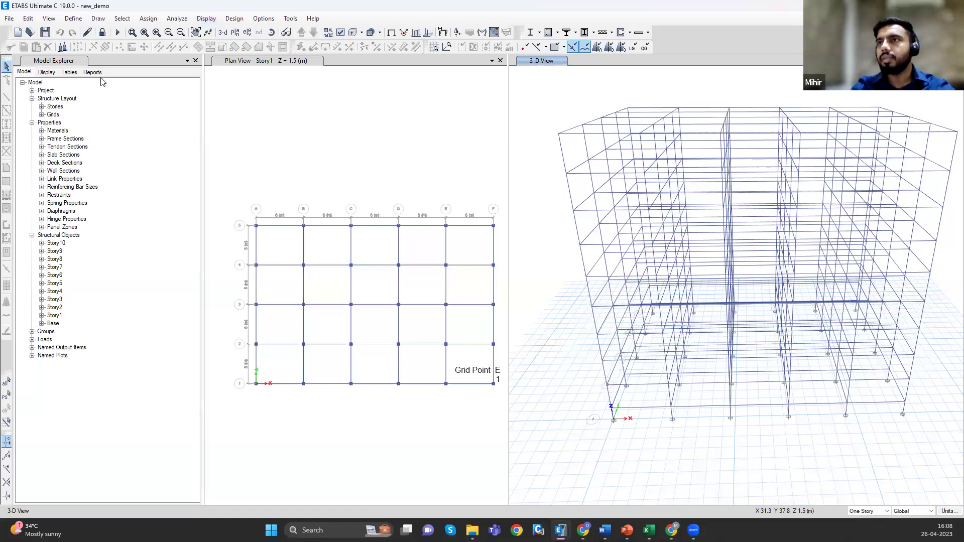
- Add the default design load combinations for concrete frame design
{"action": "left_click", "coordinate": [74, 18]}
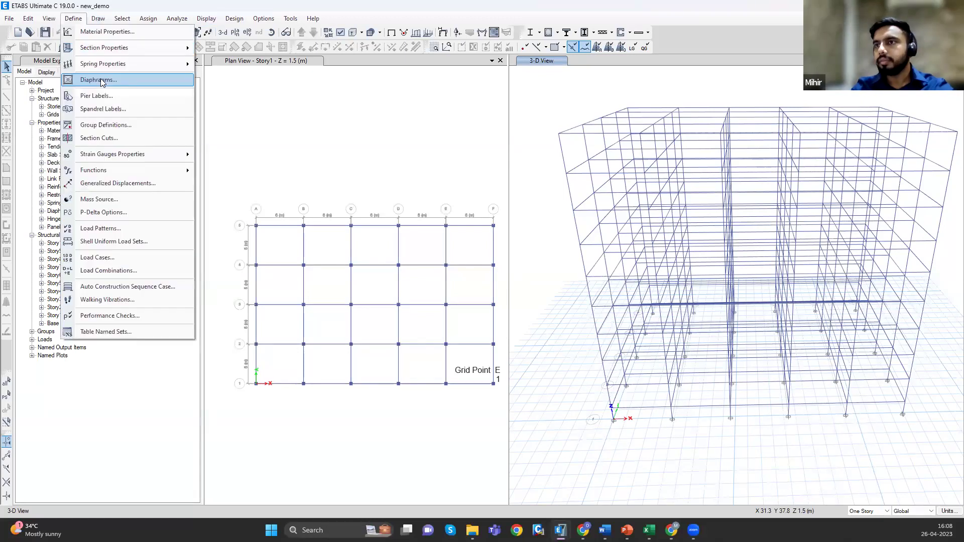
{"action": "left_click", "coordinate": [109, 271]}
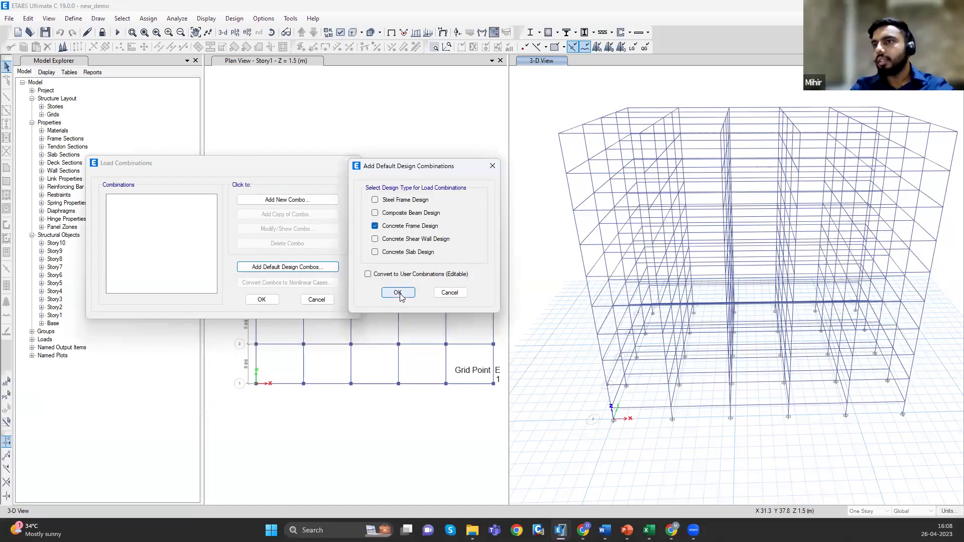
{"action": "key", "text": "Return"}
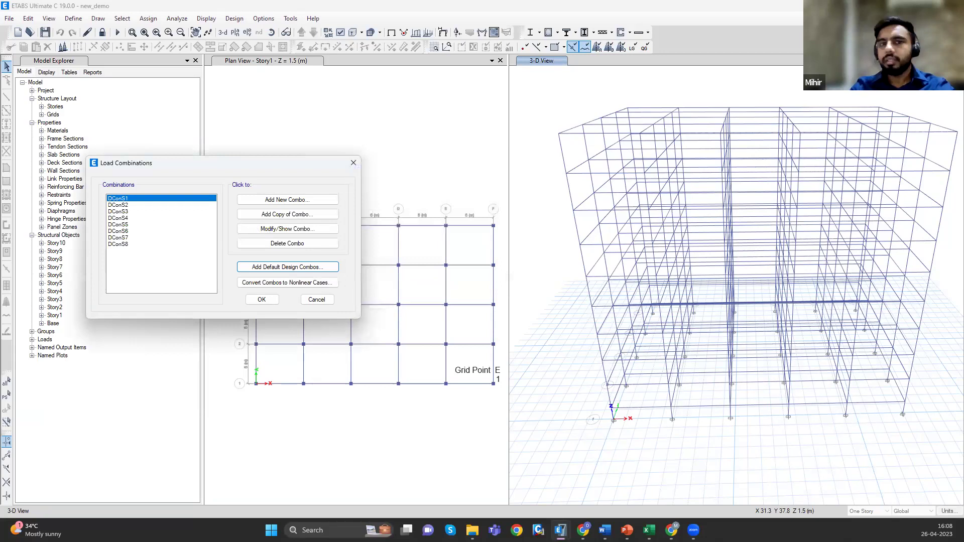
- Review the load cases and scale factors of combinations DConS2 and DConS3, then close the load combinations form
{"action": "double_click", "coordinate": [118, 205]}
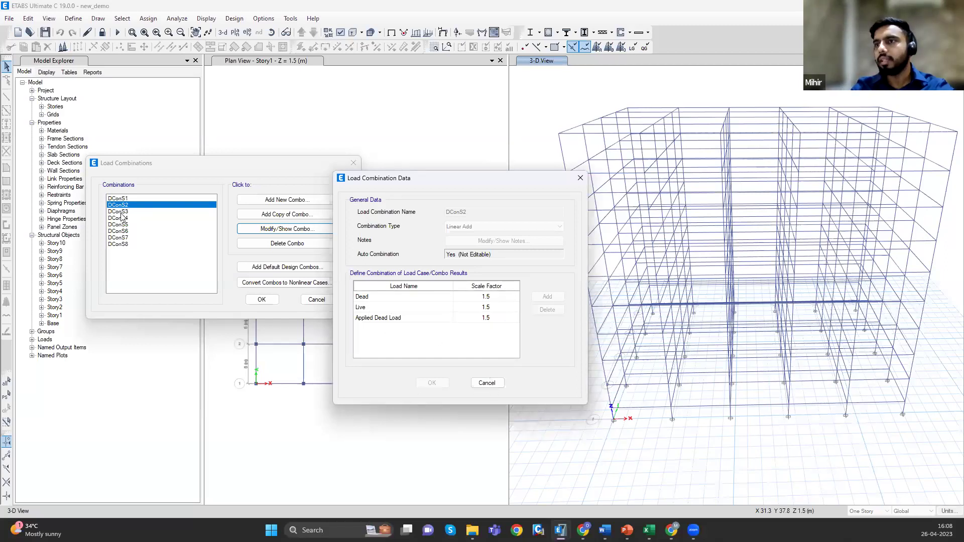
{"action": "key", "text": "Escape"}
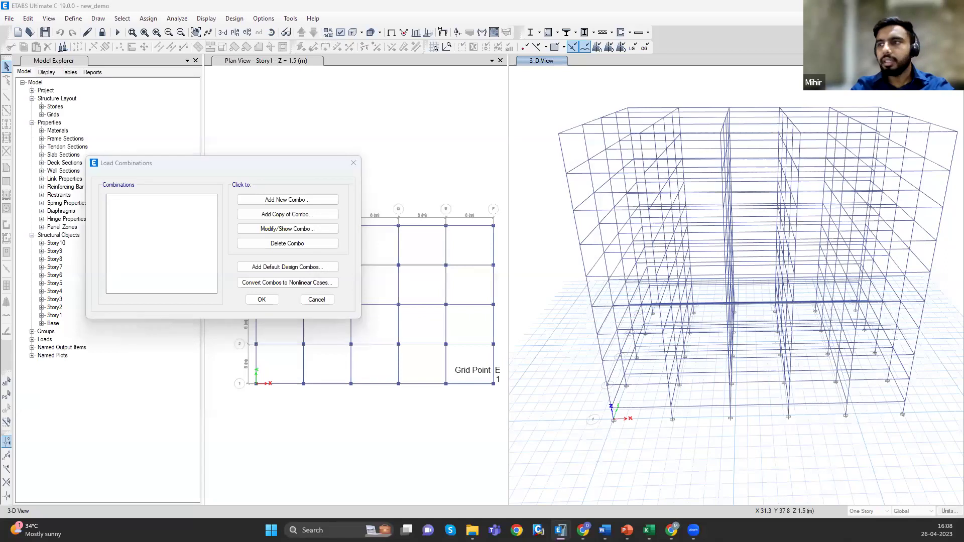
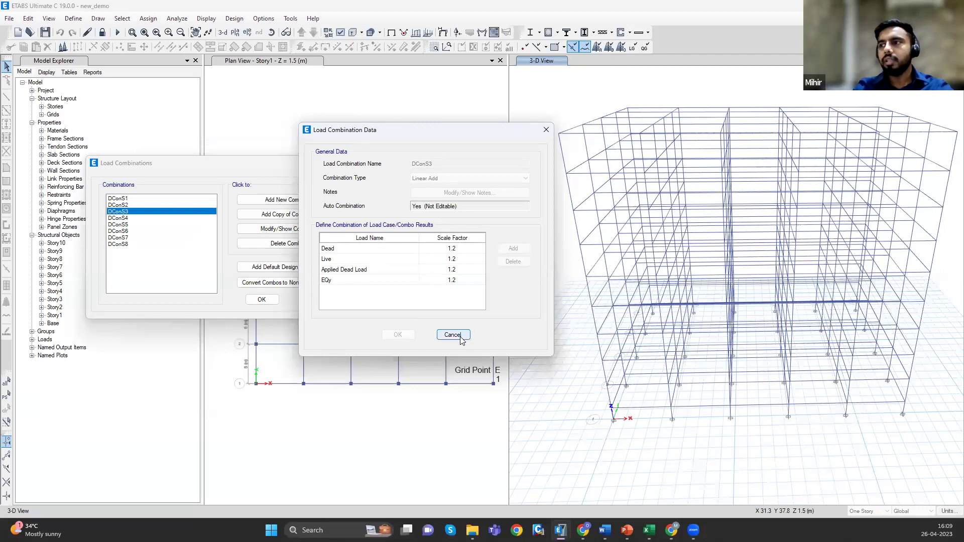
{"action": "key", "text": "Escape"}
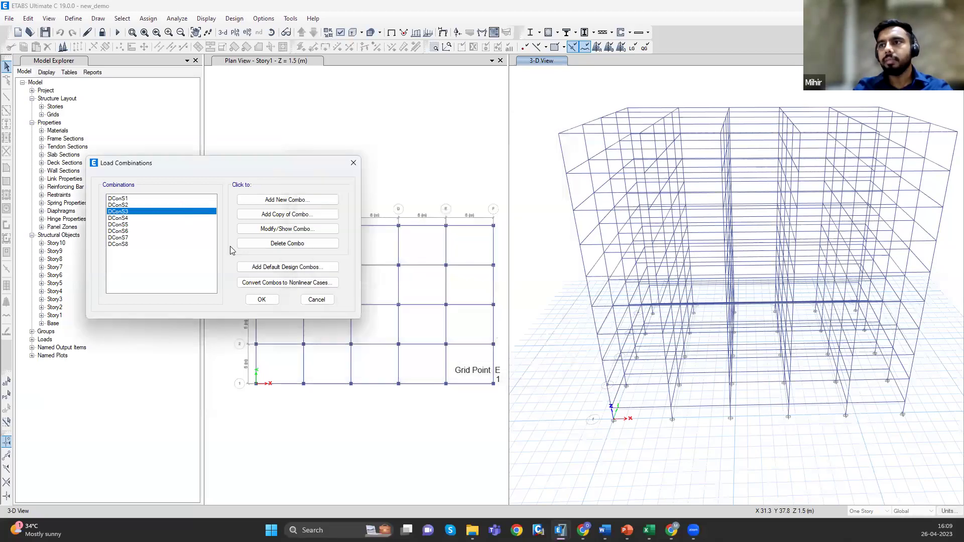
{"action": "left_click", "coordinate": [265, 301]}
- Reopen the load combinations, generate the default combinations for Concrete Frame Design again and accept the list
{"action": "left_click", "coordinate": [74, 19]}
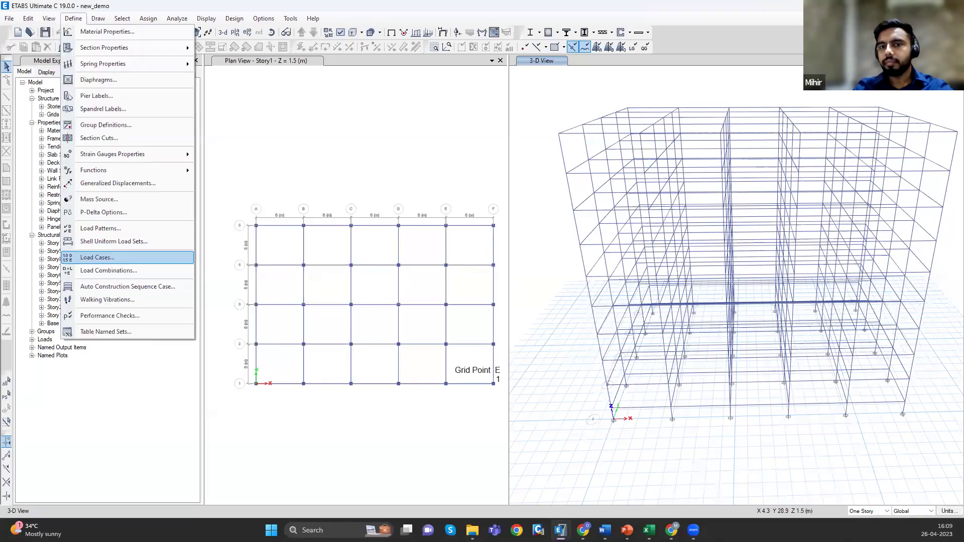
{"action": "left_click", "coordinate": [97, 257]}
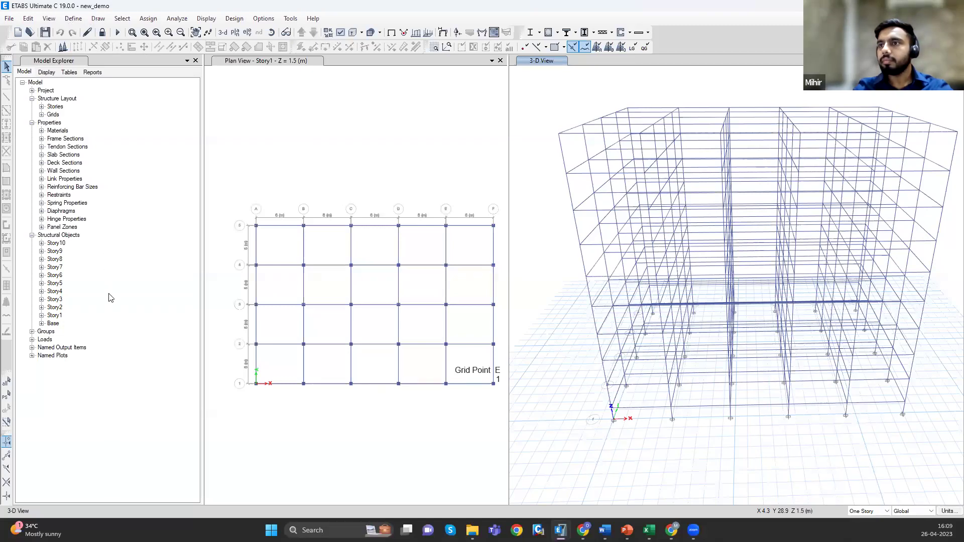
{"action": "key", "text": "alt+d"}
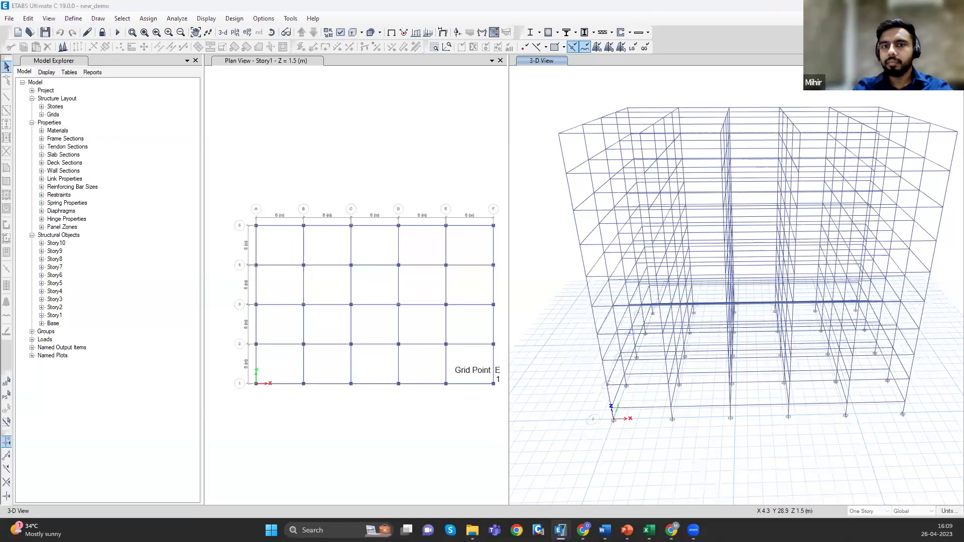
{"action": "key", "text": "alt+d"}
{"action": "key", "text": "c"}
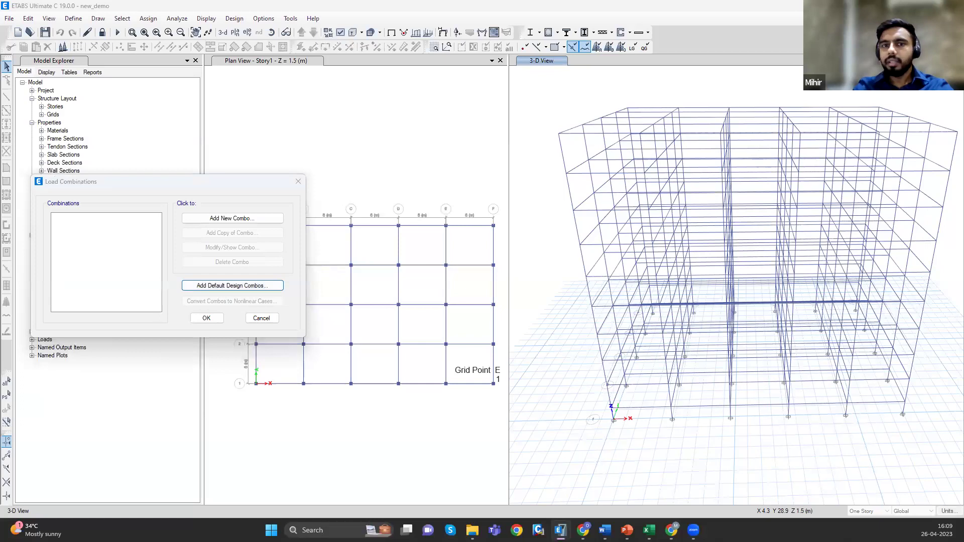
{"action": "left_click", "coordinate": [259, 285]}
{"action": "key", "text": "space"}
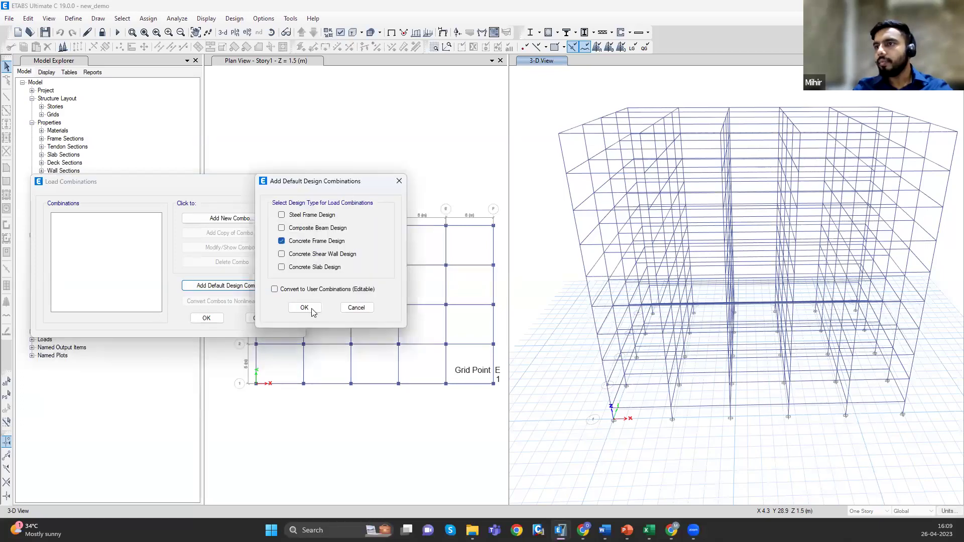
{"action": "key", "text": "Return"}
{"action": "left_click", "coordinate": [206, 318]}
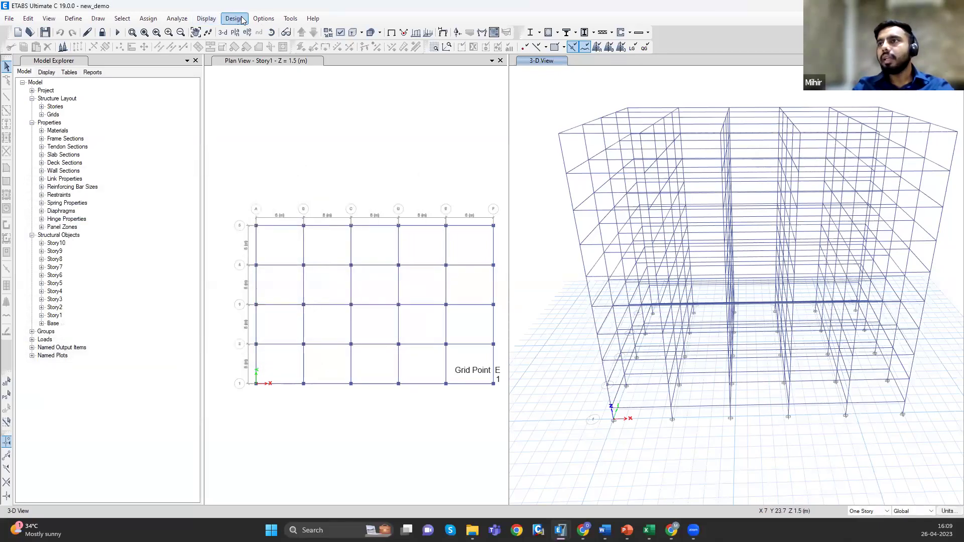
- Open the concrete frame design preferences and keep IS 456:2000 as the design code
{"action": "left_click", "coordinate": [244, 19]}
{"action": "mouse_move", "coordinate": [255, 47]}
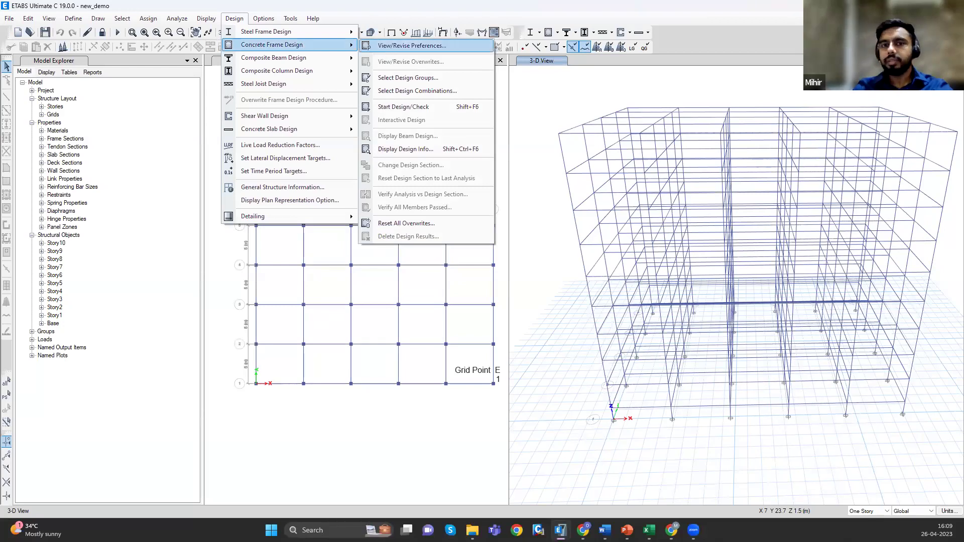
{"action": "key", "text": "Return"}
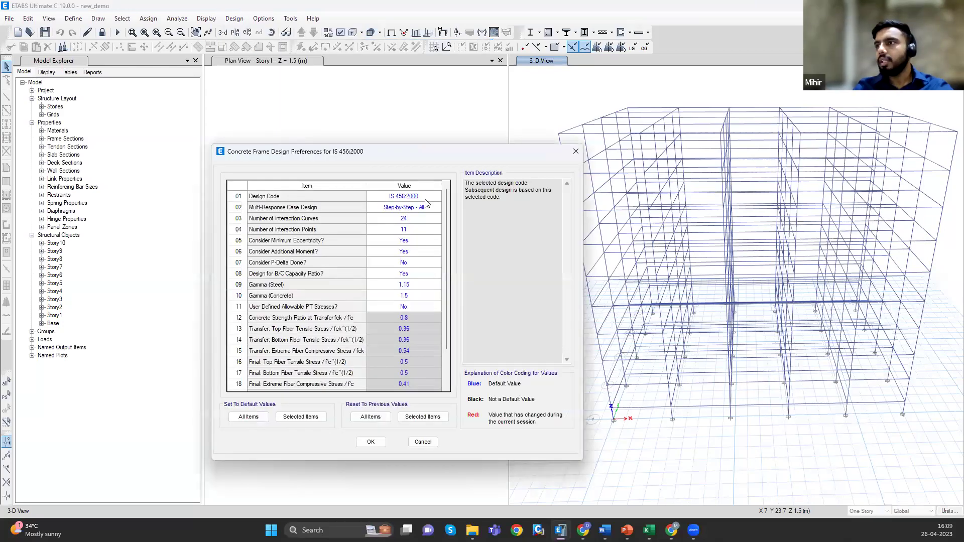
{"action": "left_click", "coordinate": [431, 200]}
{"action": "left_click", "coordinate": [431, 200]}
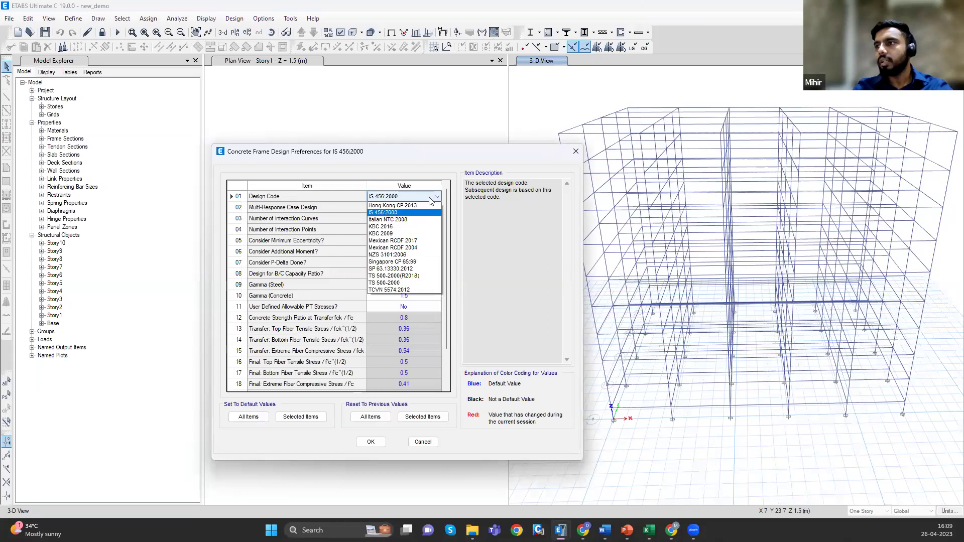
{"action": "left_click", "coordinate": [392, 200]}
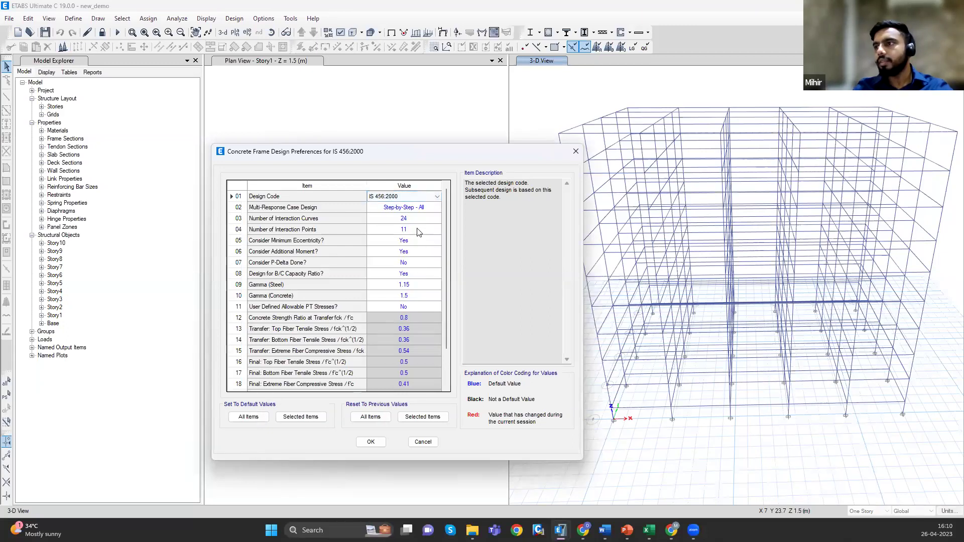
{"action": "scroll", "coordinate": [410, 295], "scroll_direction": "down", "scroll_amount": 2}
{"action": "scroll", "coordinate": [410, 294], "scroll_direction": "up", "scroll_amount": 2}
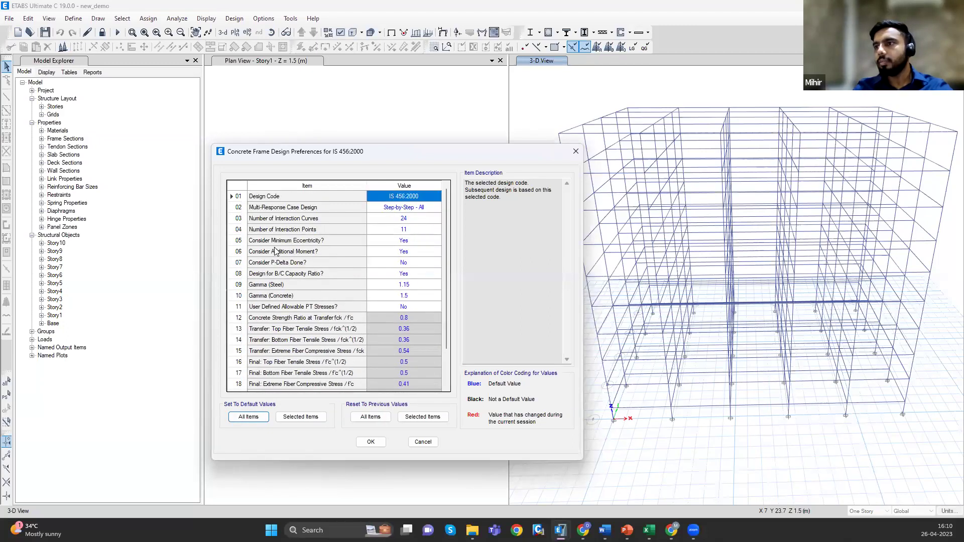
- Set Consider P-Delta Done to Yes, keep Design for B/C Capacity Ratio at Yes, and accept the design preferences
{"action": "left_click", "coordinate": [301, 263]}
{"action": "left_click", "coordinate": [375, 272]}
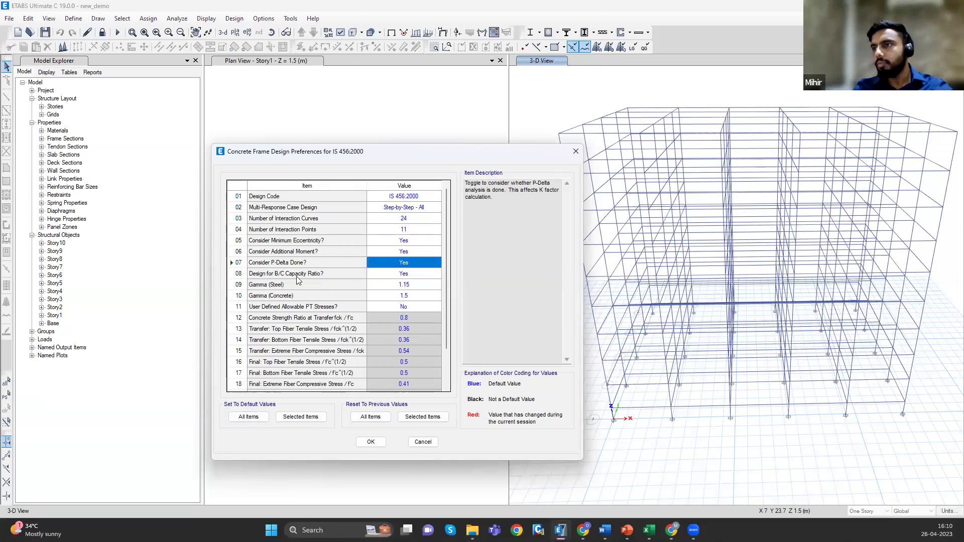
{"action": "left_click", "coordinate": [407, 276]}
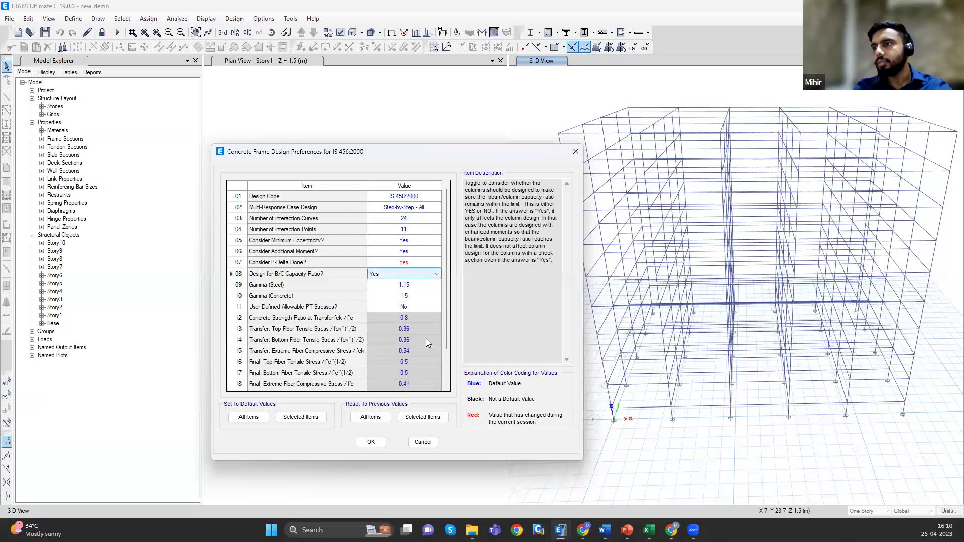
{"action": "left_click", "coordinate": [371, 443]}
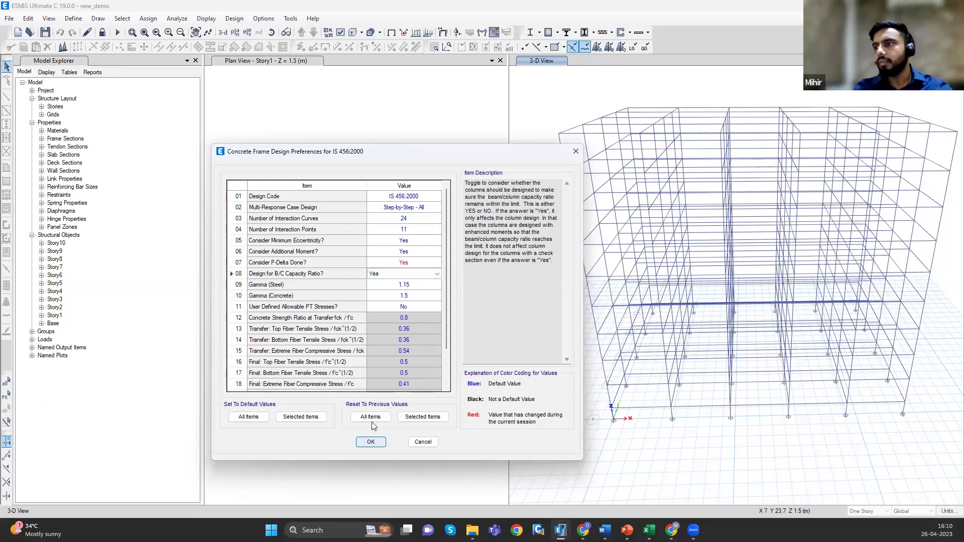
- Review the load combinations chosen for concrete frame design and accept DConS1 to DConS8 as the strength design combinations
{"action": "left_click", "coordinate": [234, 18]}
{"action": "mouse_move", "coordinate": [291, 44]}
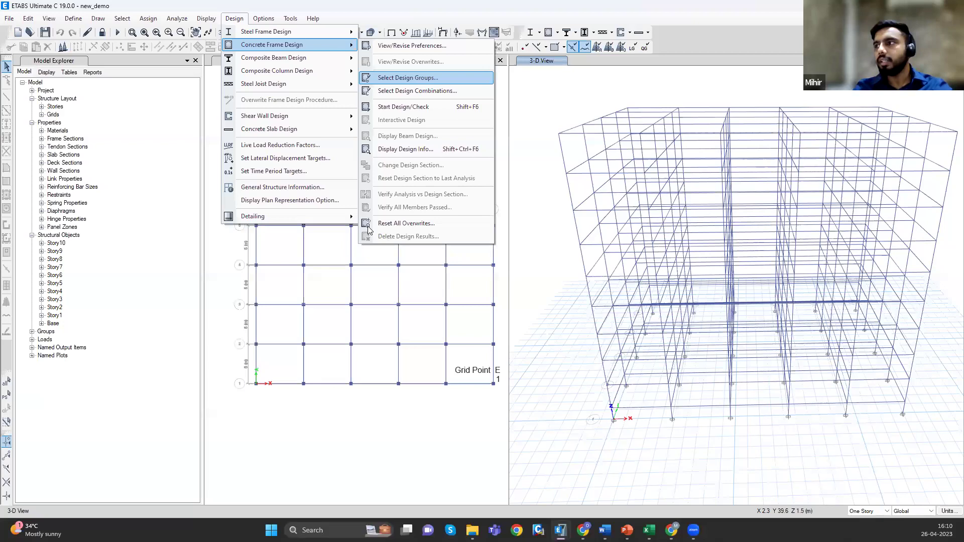
{"action": "key", "text": "Return"}
{"action": "key", "text": "Tab"}
{"action": "key", "text": "space"}
{"action": "key", "text": "Return"}
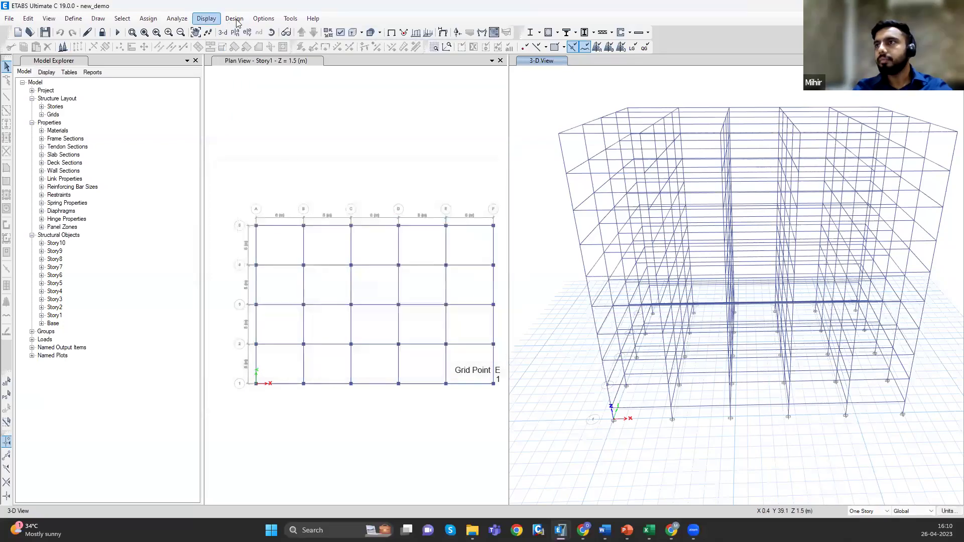
{"action": "key", "text": "Down"}
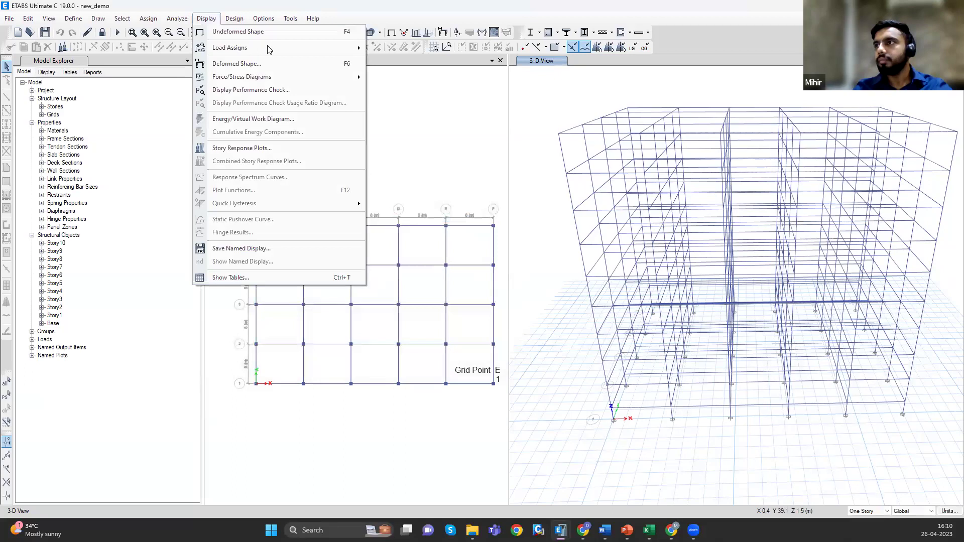
{"action": "left_click", "coordinate": [234, 18]}
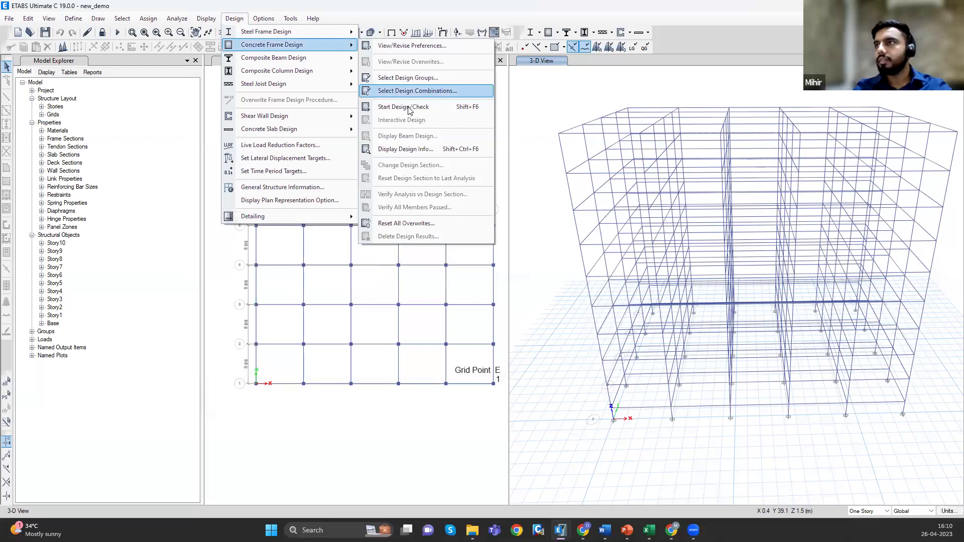
{"action": "left_click", "coordinate": [410, 107]}
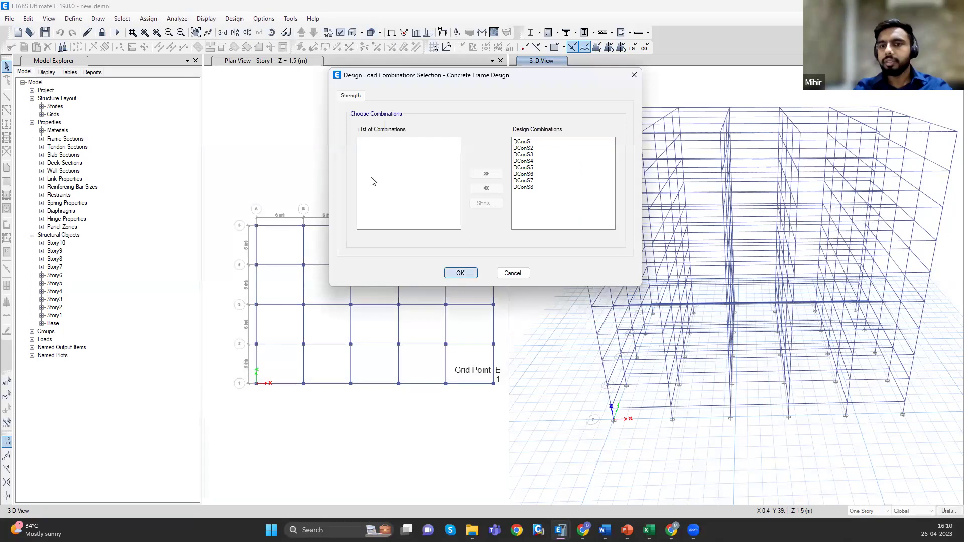
{"action": "key", "text": "Return"}
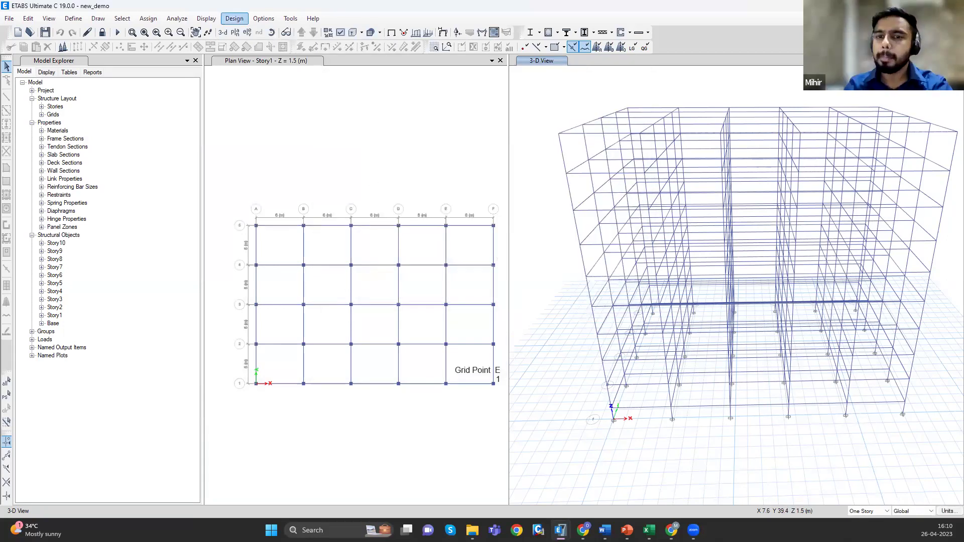
- Run the IS 456:2000 concrete frame design check on the model and inspect the longitudinal reinforcing in the 3-D view
{"action": "left_click", "coordinate": [234, 18]}
{"action": "key", "text": "Down"}
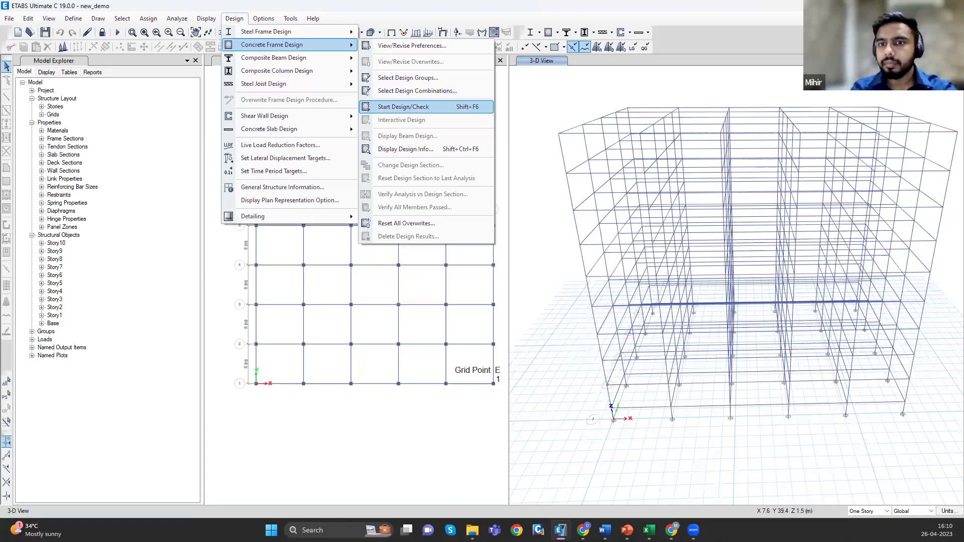
{"action": "key", "text": "Return"}
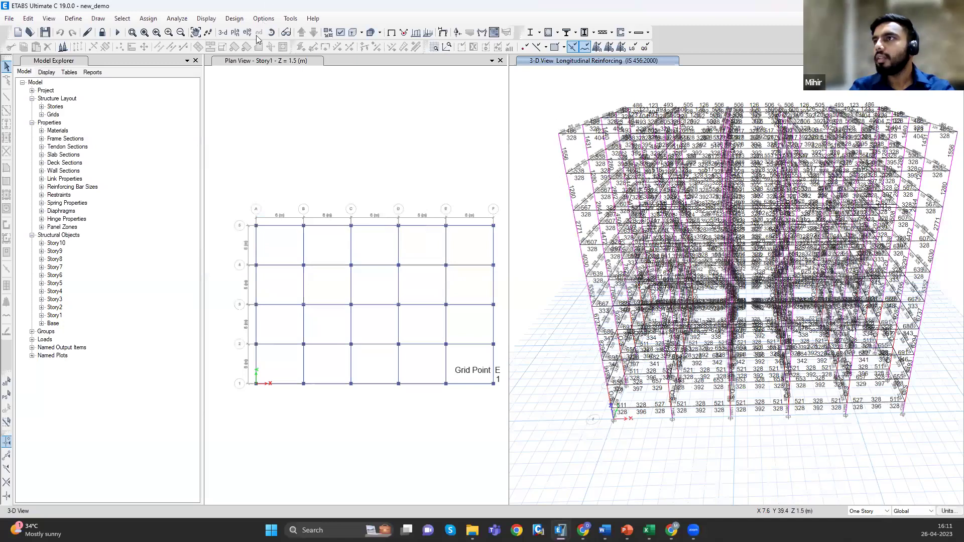
{"action": "key", "text": "shift+F2"}
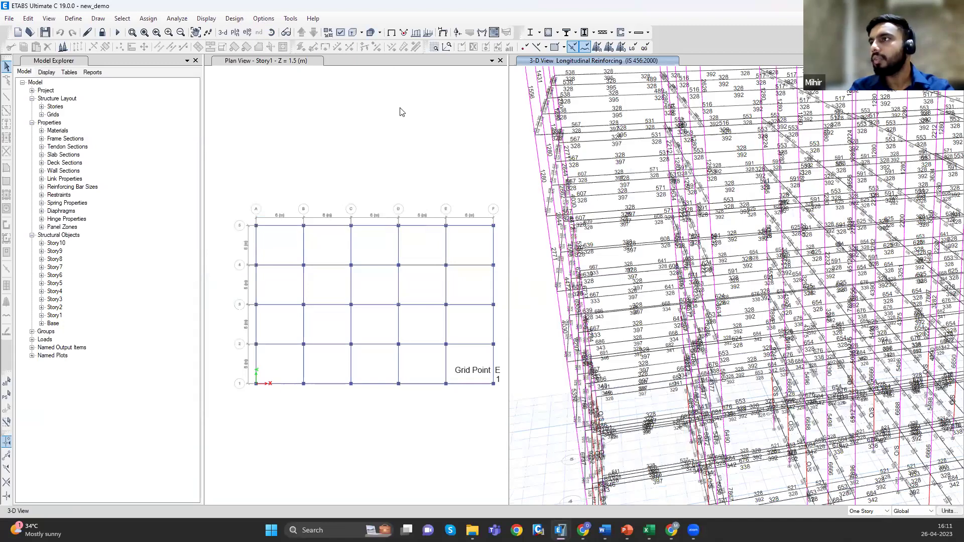
- Display the Rebar Percentage design output in the 3-D view, followed by the Column/Beam Capacity Ratios
{"action": "key", "text": "alt+g"}
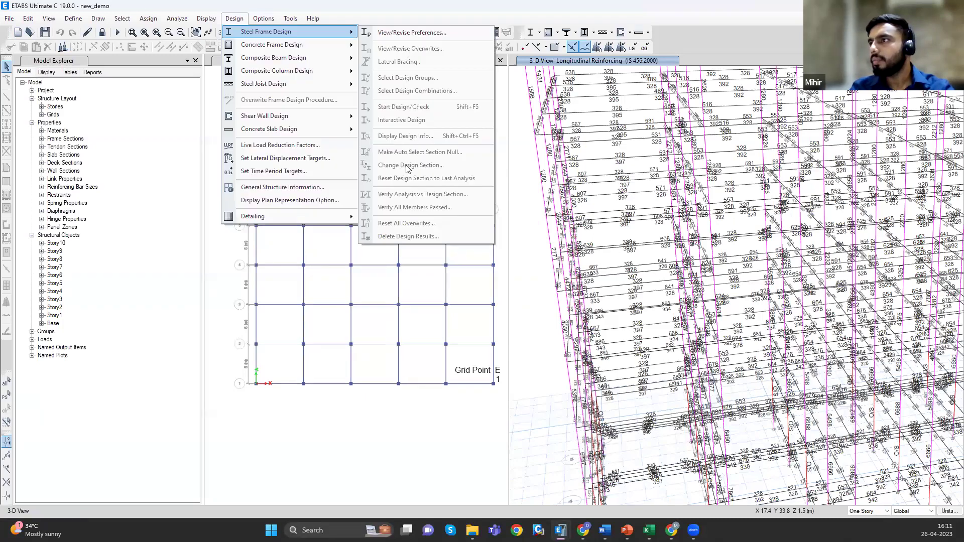
{"action": "key", "text": "Down"}
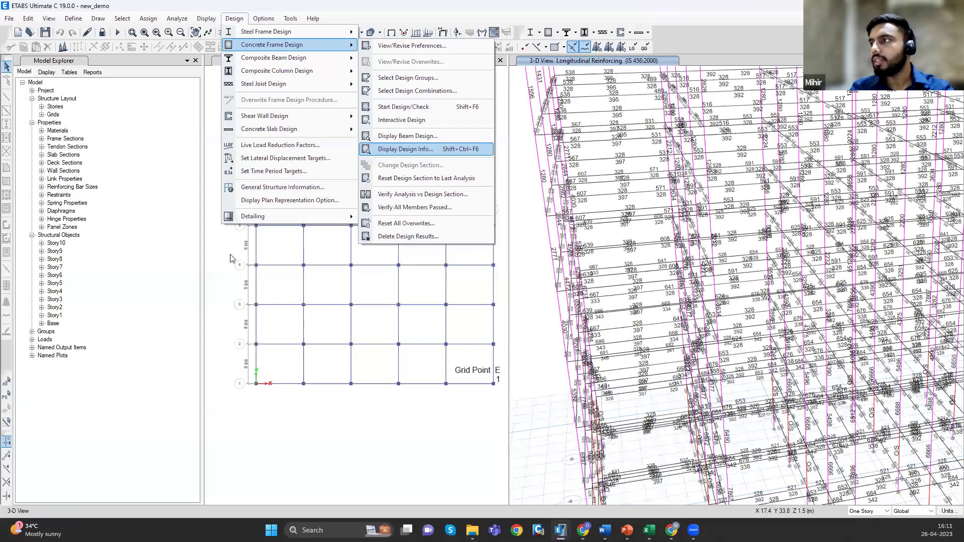
{"action": "key", "text": "Return"}
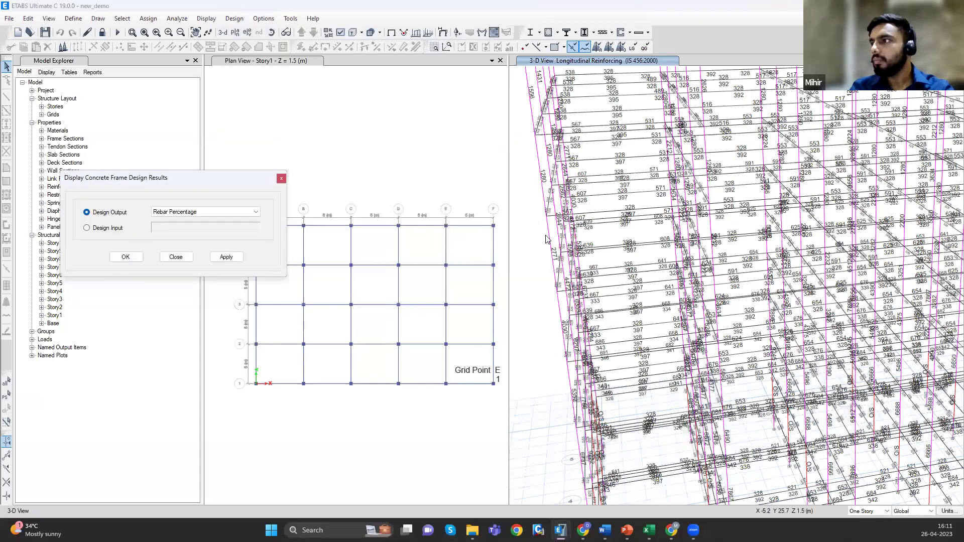
{"action": "key", "text": "alt+a"}
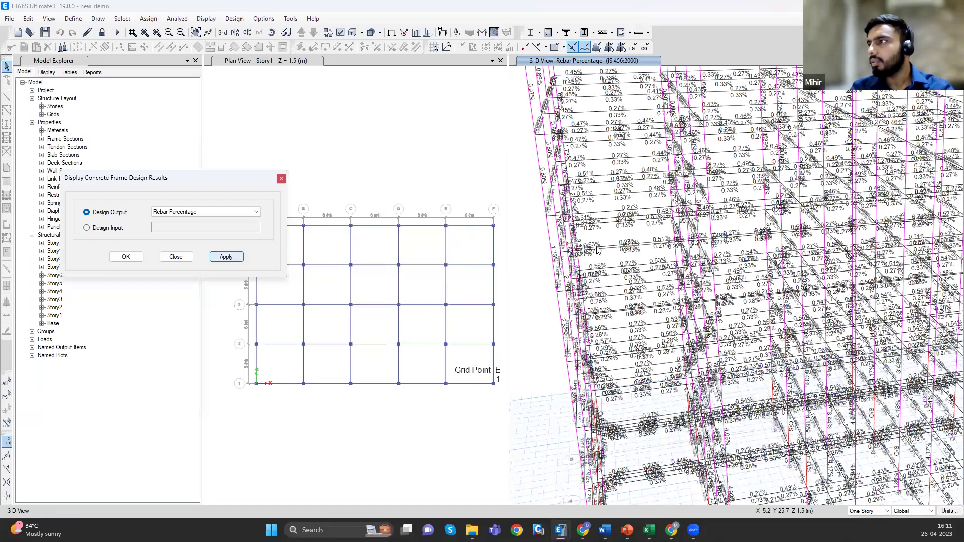
{"action": "left_click", "coordinate": [556, 169]}
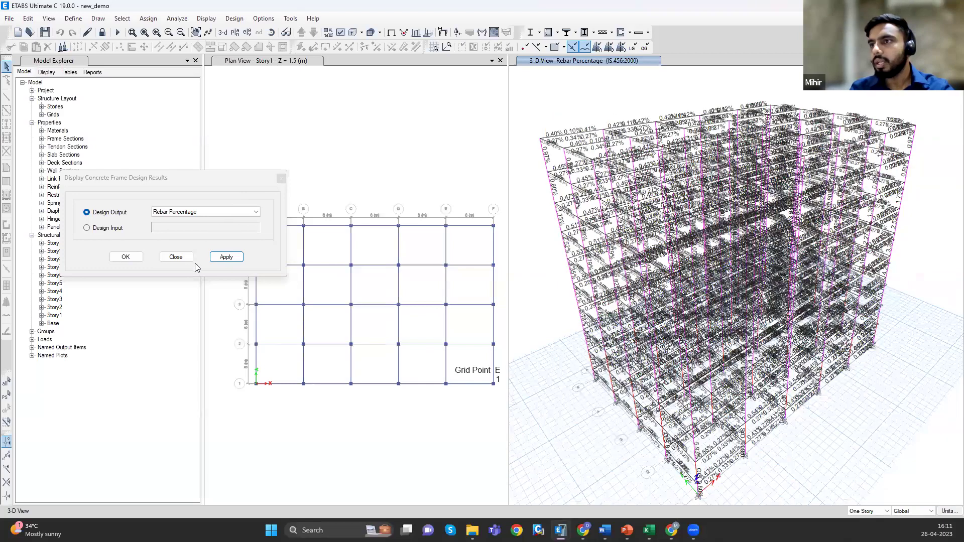
{"action": "left_click", "coordinate": [225, 259]}
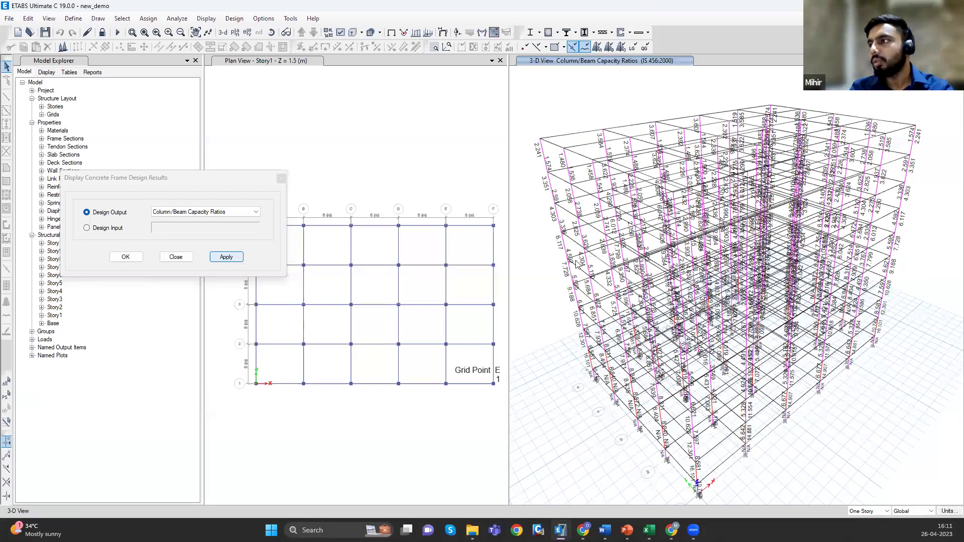
{"action": "middle_click_drag", "start_coordinate": [596, 300], "coordinate": [598, 314], "text": "shift"}
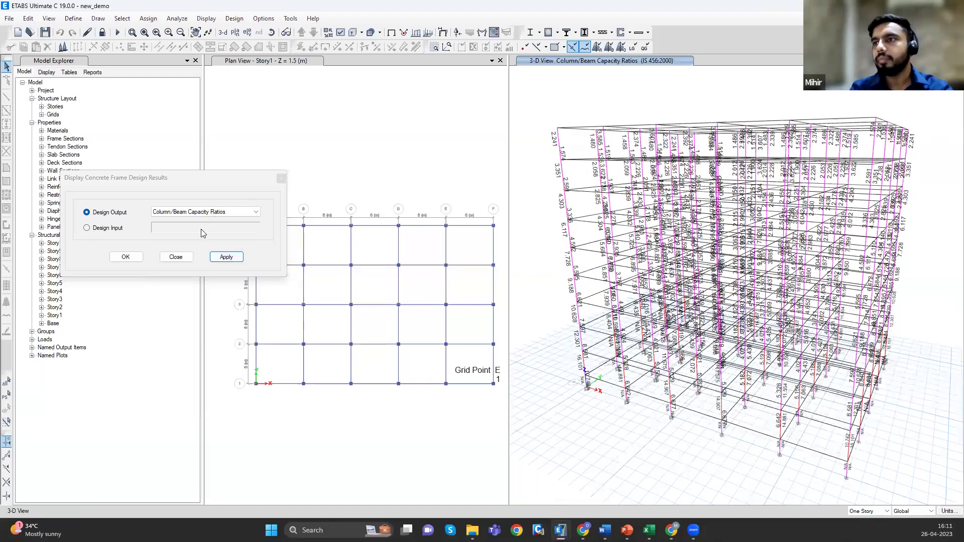
- Display the Identify P-M Failure output, followed by Identify All Failures, and examine the flagged members around the building
{"action": "left_click", "coordinate": [205, 212]}
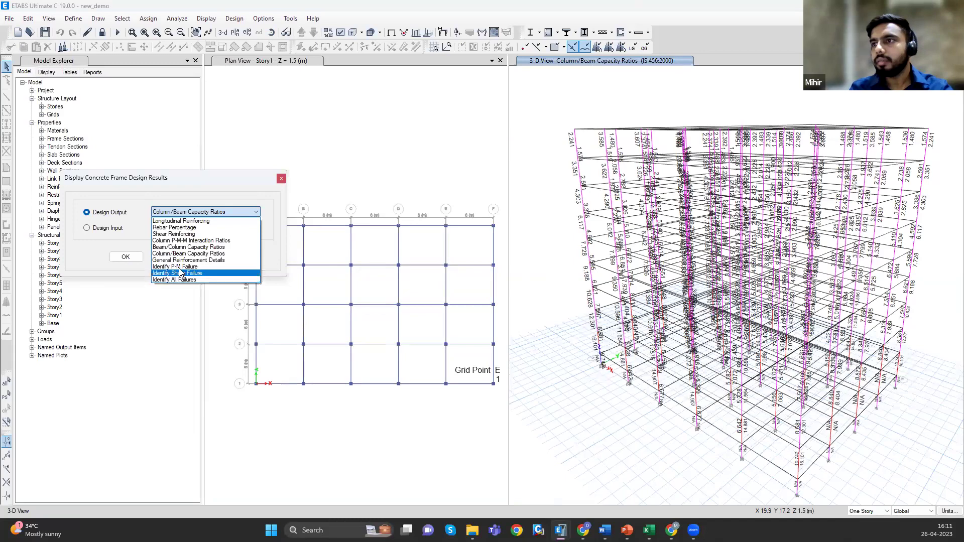
{"action": "left_click", "coordinate": [236, 267]}
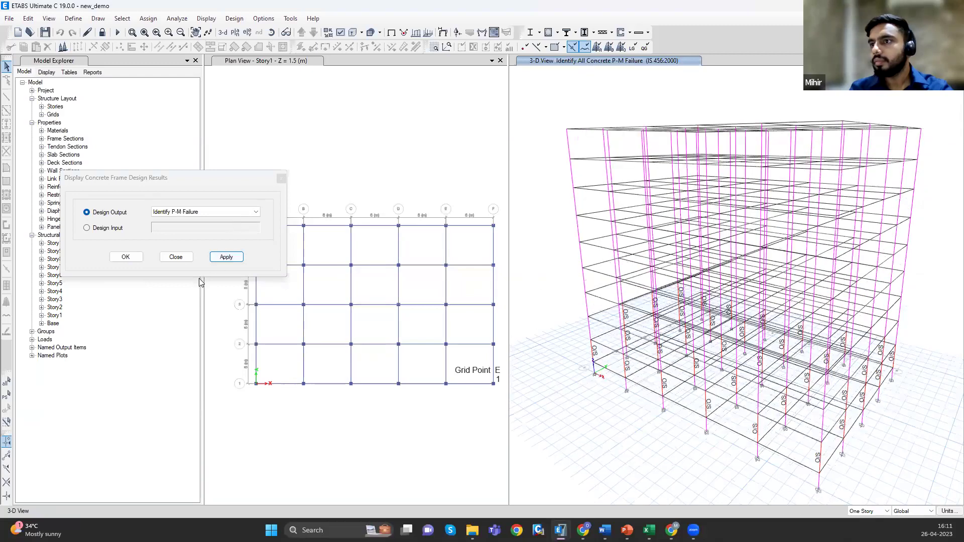
{"action": "key", "text": "alt+Down"}
{"action": "left_click", "coordinate": [225, 262]}
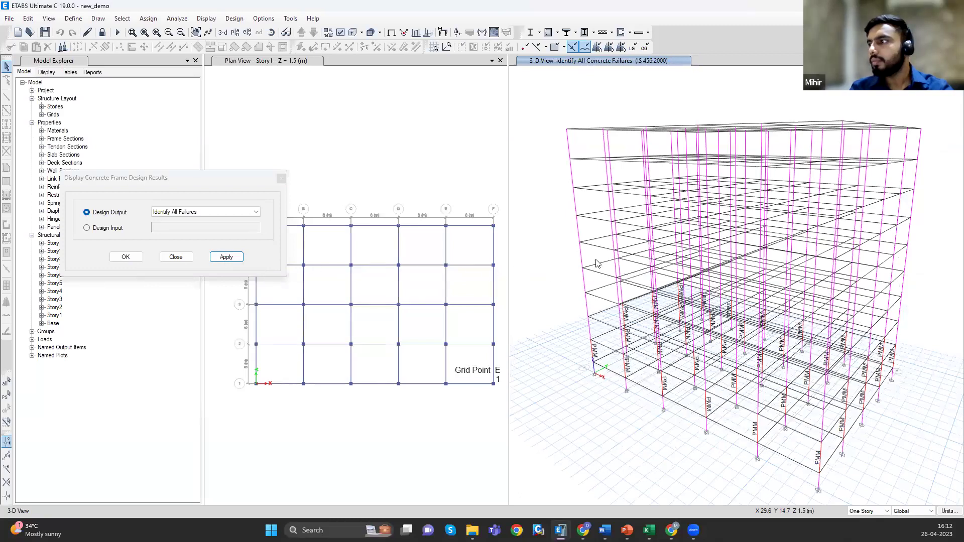
{"action": "middle_click_drag", "start_coordinate": [544, 224], "coordinate": [674, 261], "text": "shift"}
{"action": "middle_click_drag", "start_coordinate": [615, 262], "coordinate": [632, 287], "text": "shift"}
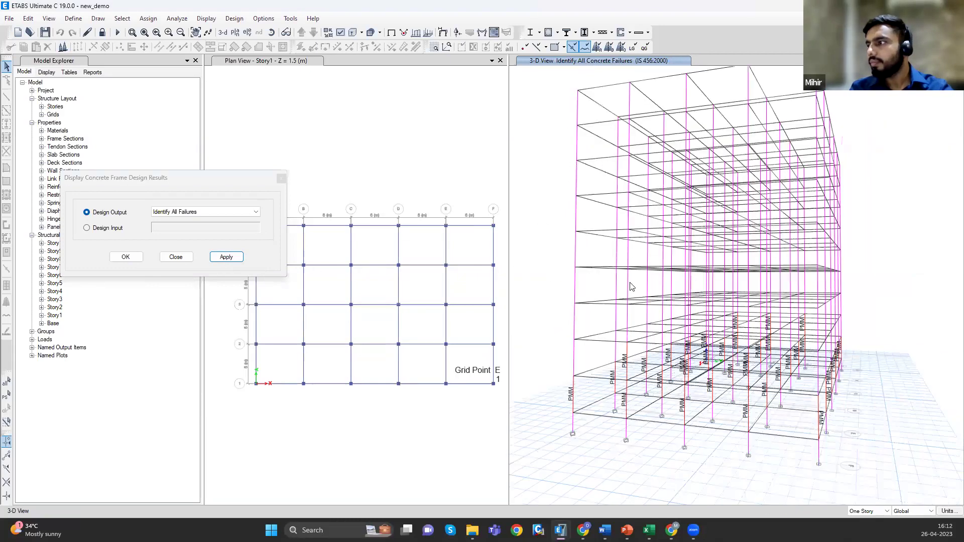
{"action": "middle_click_drag", "start_coordinate": [600, 333], "coordinate": [786, 369], "text": "shift"}
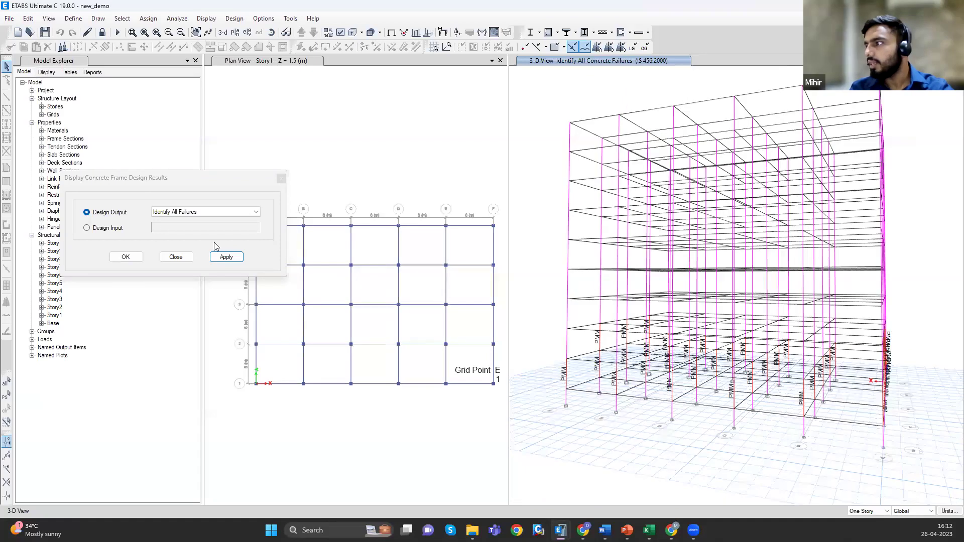
- Switch the design output back to Identify P-M Failure, examine the flagged columns from several sides, and close the design results form
{"action": "left_click", "coordinate": [166, 212]}
{"action": "left_click", "coordinate": [181, 272]}
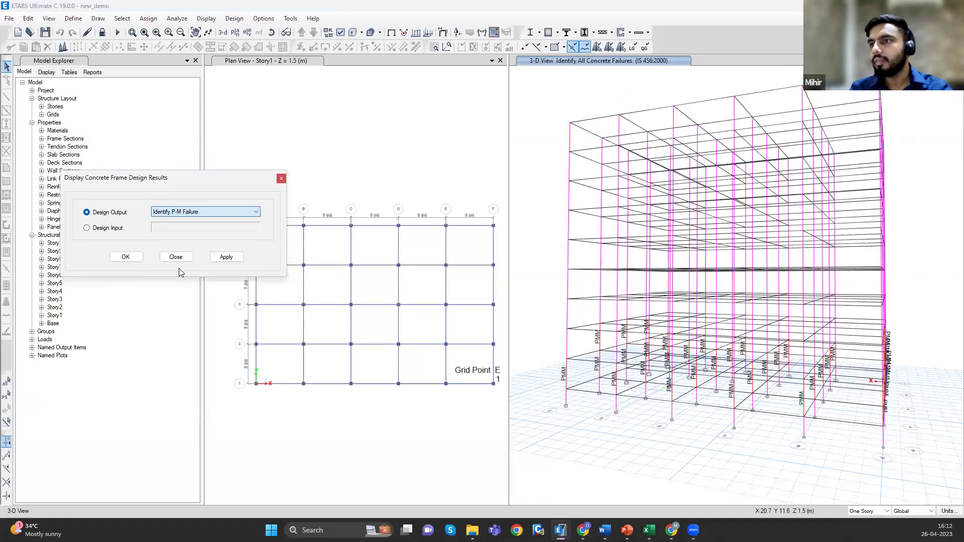
{"action": "left_click", "coordinate": [226, 257]}
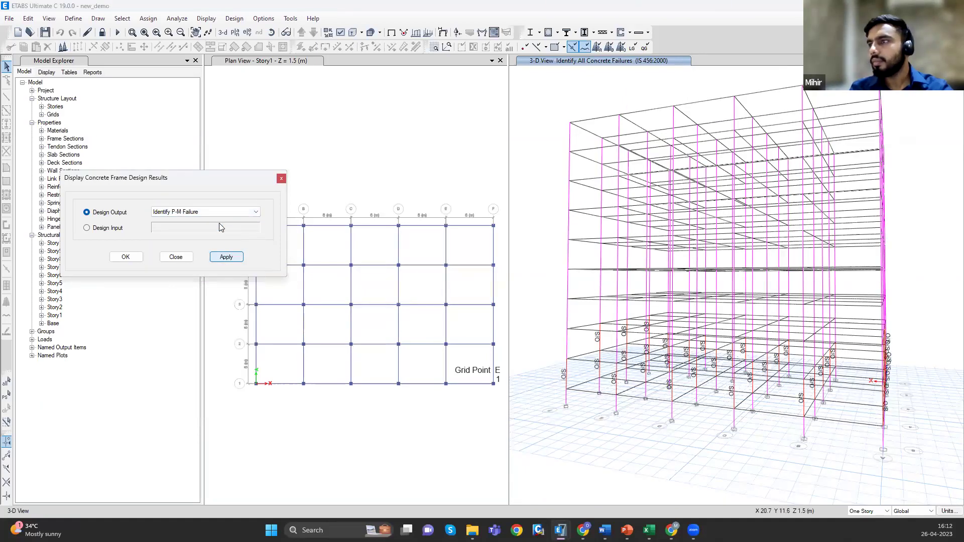
{"action": "left_click", "coordinate": [585, 337]}
{"action": "middle_click_drag", "start_coordinate": [652, 386], "coordinate": [546, 331], "text": "shift"}
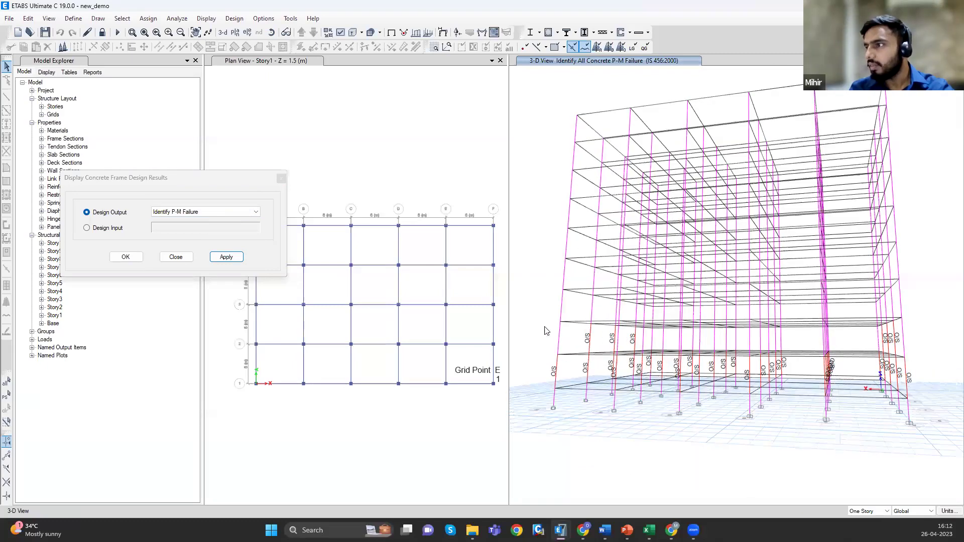
{"action": "scroll", "coordinate": [568, 336], "scroll_direction": "up", "scroll_amount": 3}
{"action": "scroll", "coordinate": [711, 357], "scroll_direction": "down", "scroll_amount": 2}
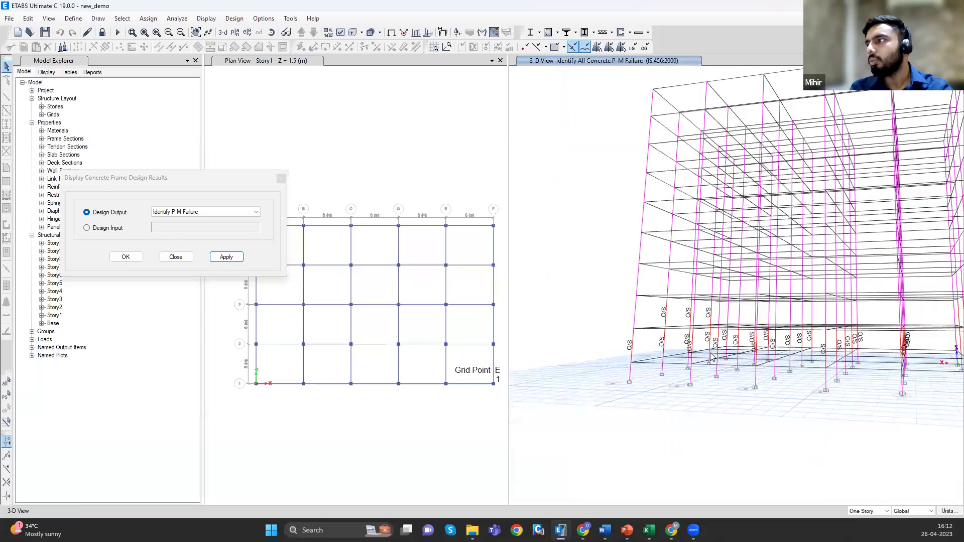
{"action": "scroll", "coordinate": [712, 363], "scroll_direction": "down", "scroll_amount": 4}
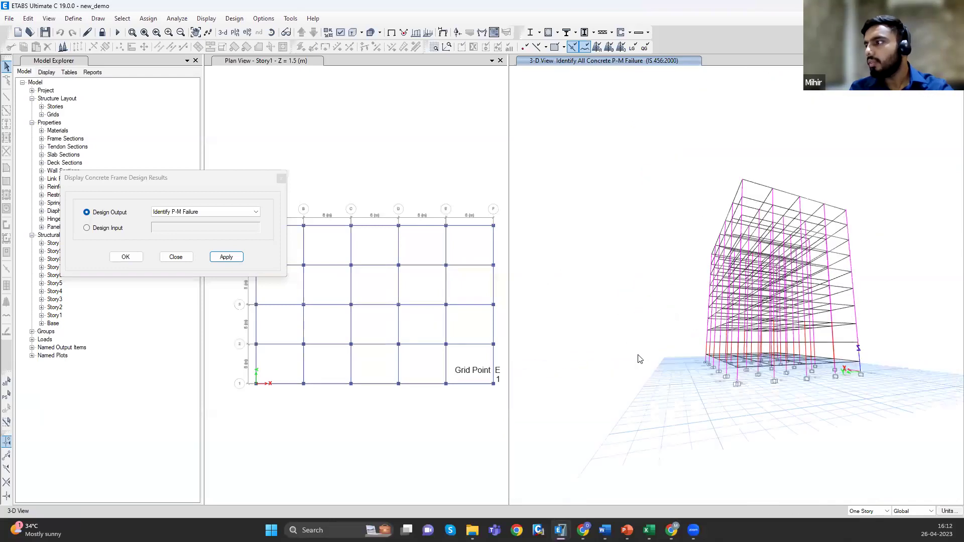
{"action": "middle_click_drag", "start_coordinate": [638, 359], "coordinate": [691, 349]}
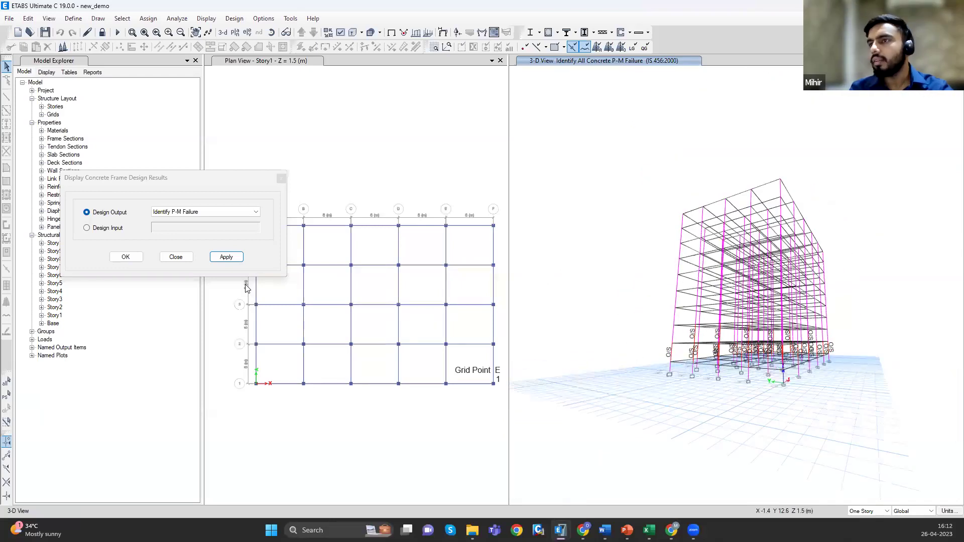
{"action": "left_click", "coordinate": [175, 257]}
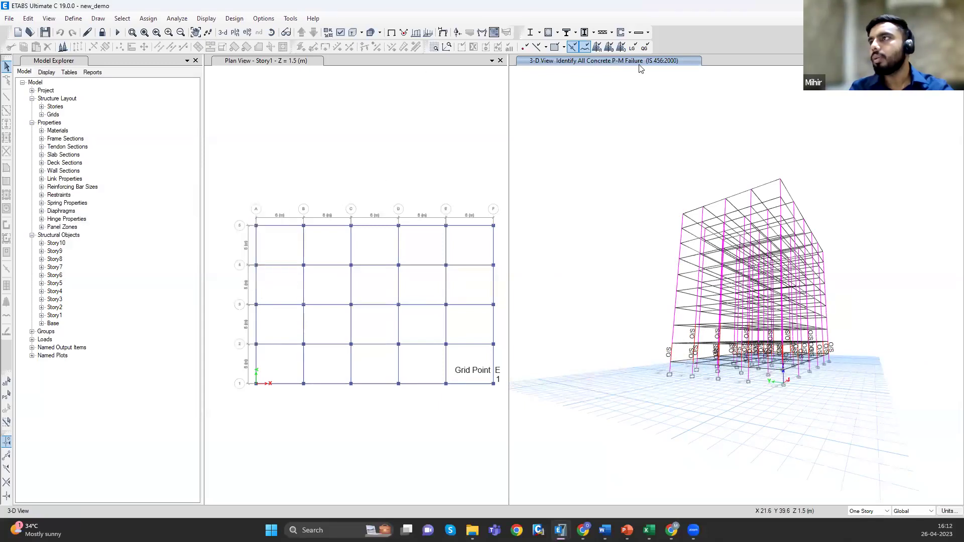
- Verify whether all concrete frame members passed the design check, select the failed frames, and inspect where they are in the 3-D view
{"action": "left_click", "coordinate": [234, 19]}
{"action": "mouse_move", "coordinate": [284, 48]}
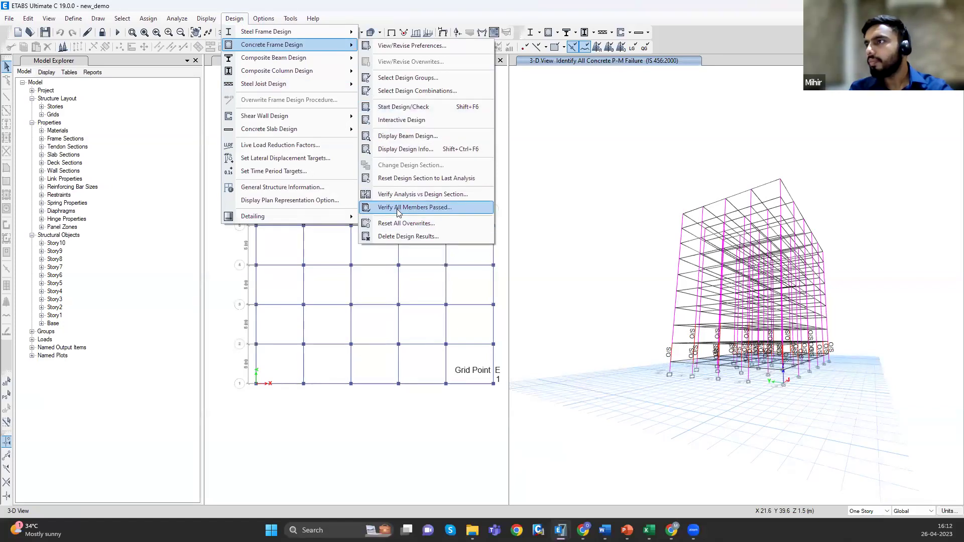
{"action": "left_click", "coordinate": [398, 211]}
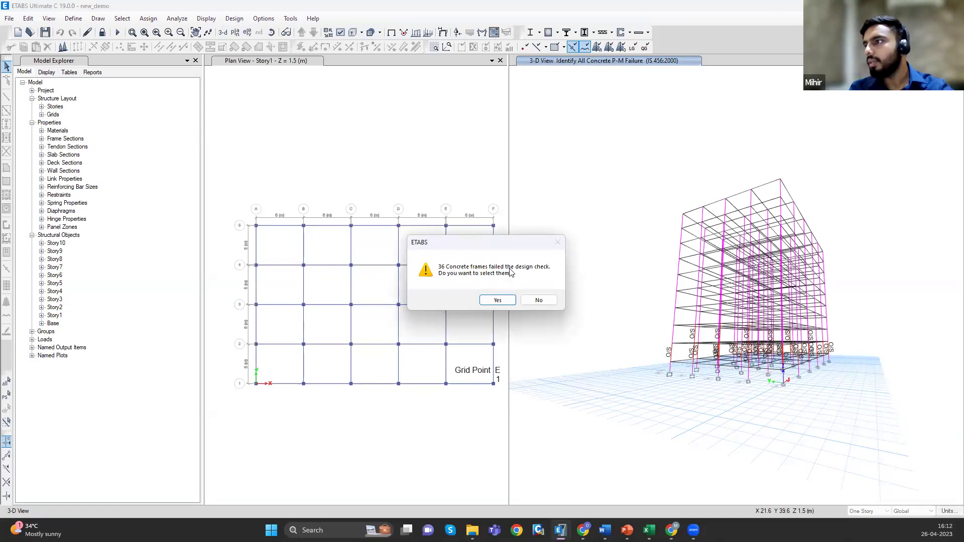
{"action": "left_click", "coordinate": [503, 300]}
{"action": "middle_click_drag", "start_coordinate": [631, 314], "coordinate": [675, 330], "text": "shift"}
{"action": "scroll", "coordinate": [684, 326], "scroll_direction": "up", "scroll_amount": 4}
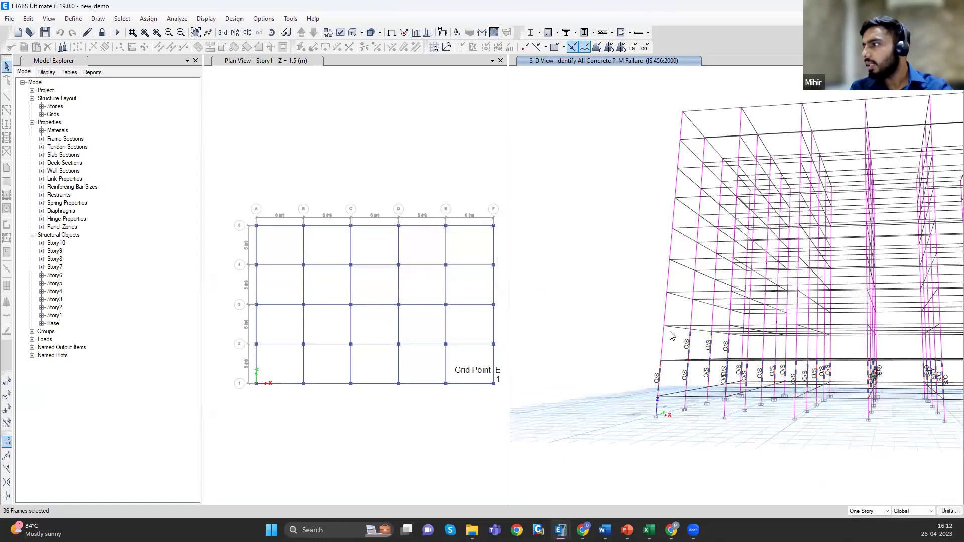
{"action": "scroll", "coordinate": [671, 335], "scroll_direction": "down", "scroll_amount": 2}
{"action": "middle_click_drag", "start_coordinate": [678, 275], "coordinate": [483, 152], "text": "shift"}
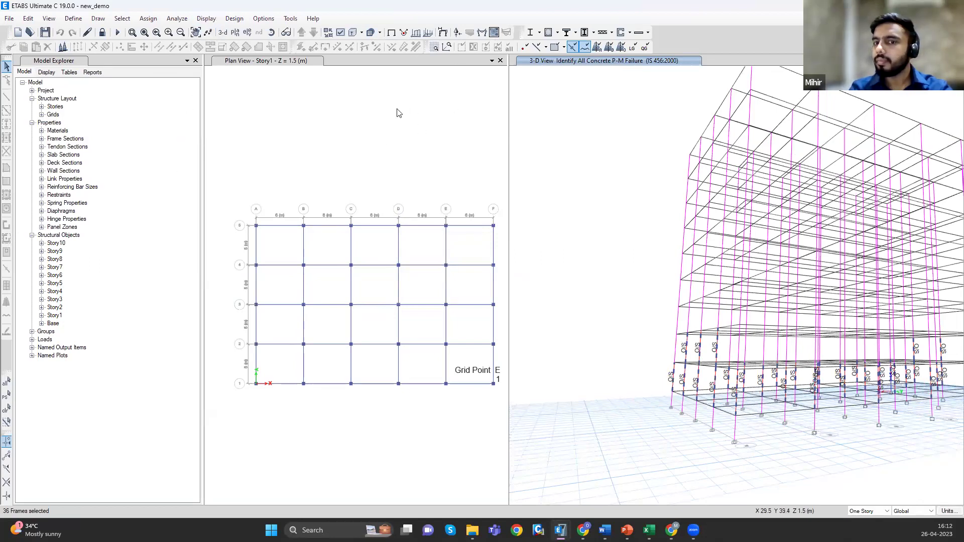
- Review the Column frame section's material, dimensions and rebar layout, and close the section definitions without changes
{"action": "left_click", "coordinate": [73, 18]}
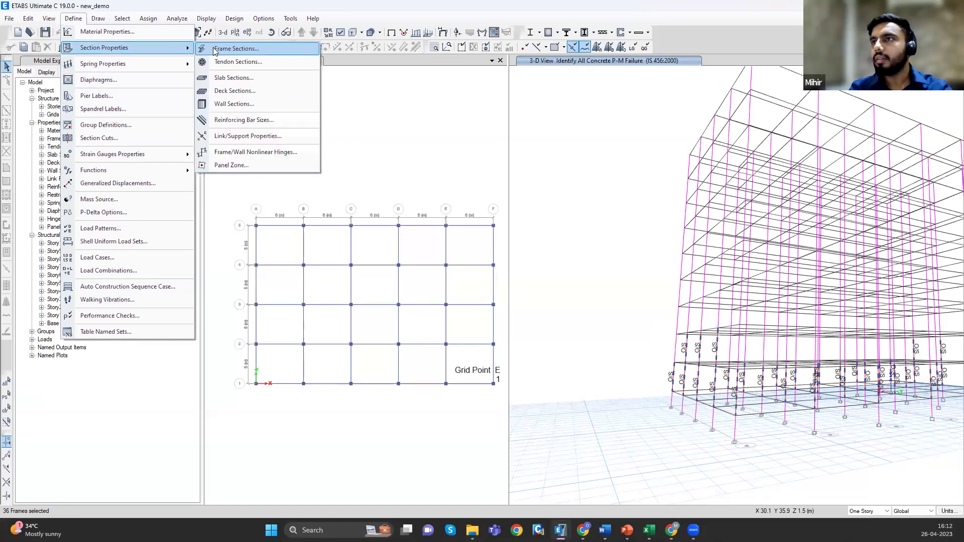
{"action": "key", "text": "Escape"}
{"action": "key", "text": "Escape"}
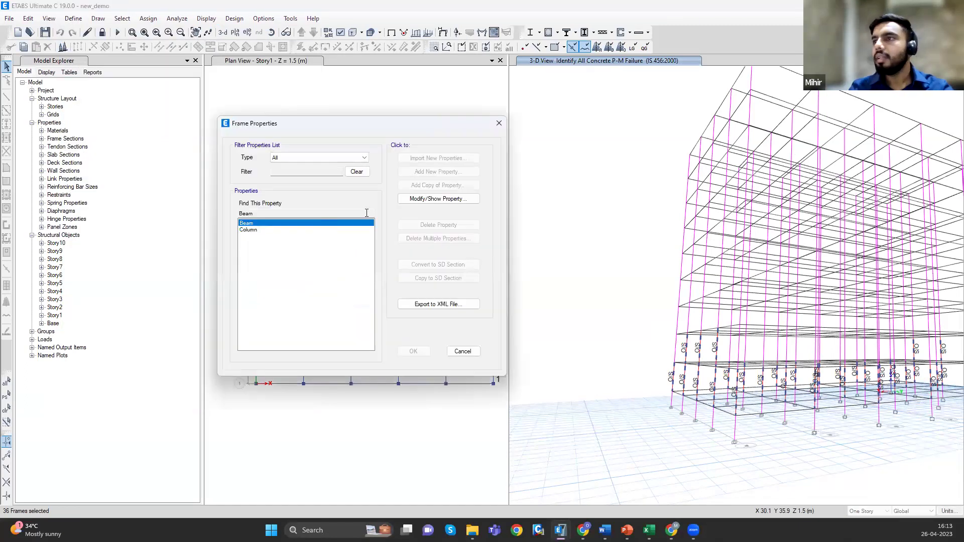
{"action": "left_click", "coordinate": [253, 230]}
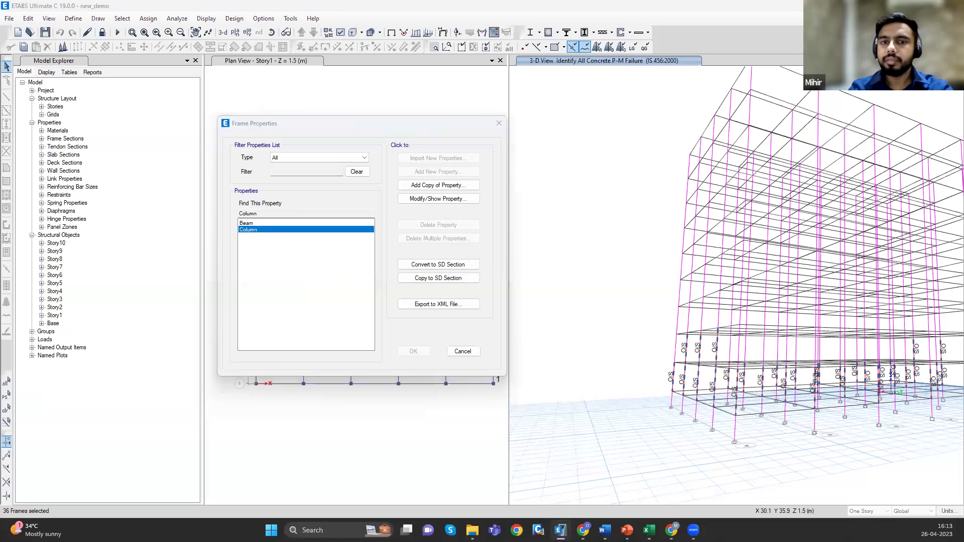
{"action": "left_click", "coordinate": [439, 199]}
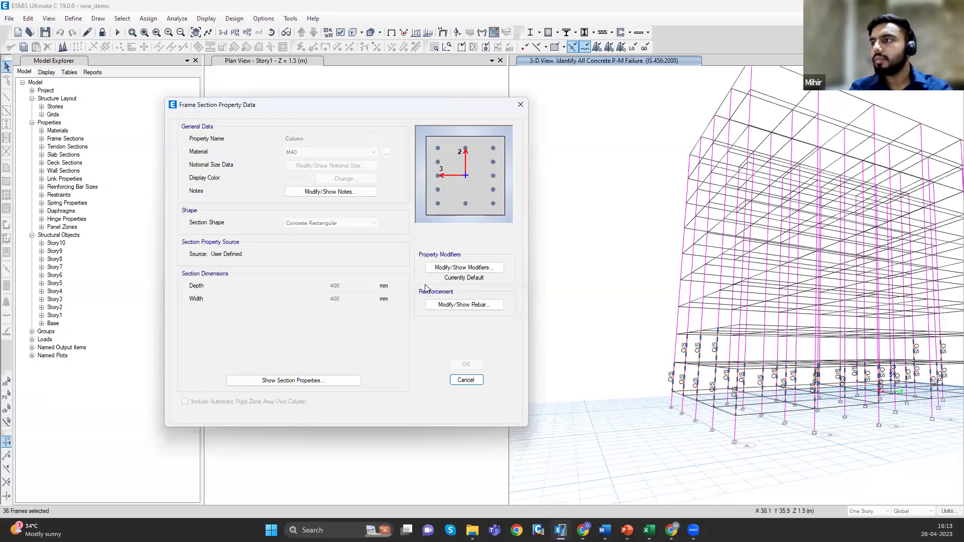
{"action": "left_click", "coordinate": [466, 380]}
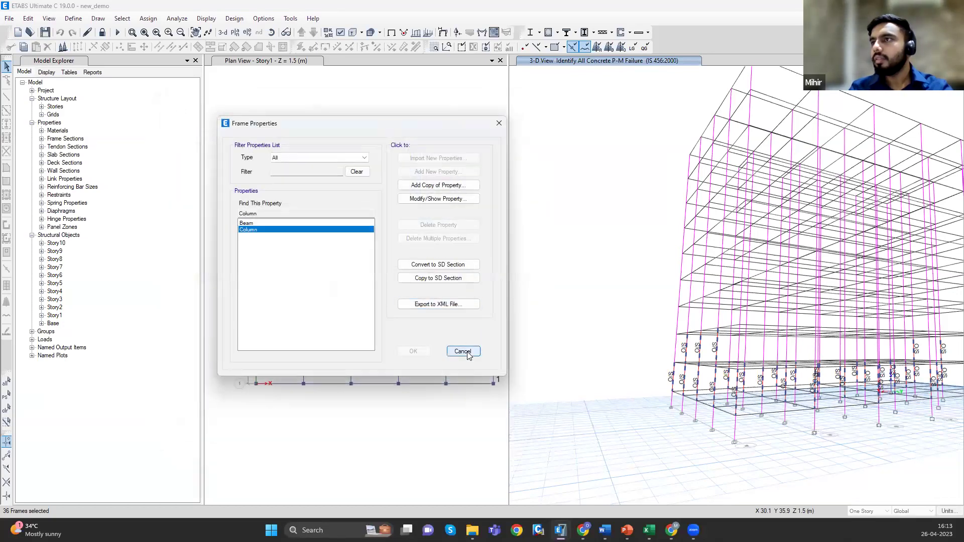
{"action": "left_click", "coordinate": [463, 351]}
- Unlock the model by deleting its analysis results, and set the Column section's depth and width to 500 mm
{"action": "left_click", "coordinate": [102, 32]}
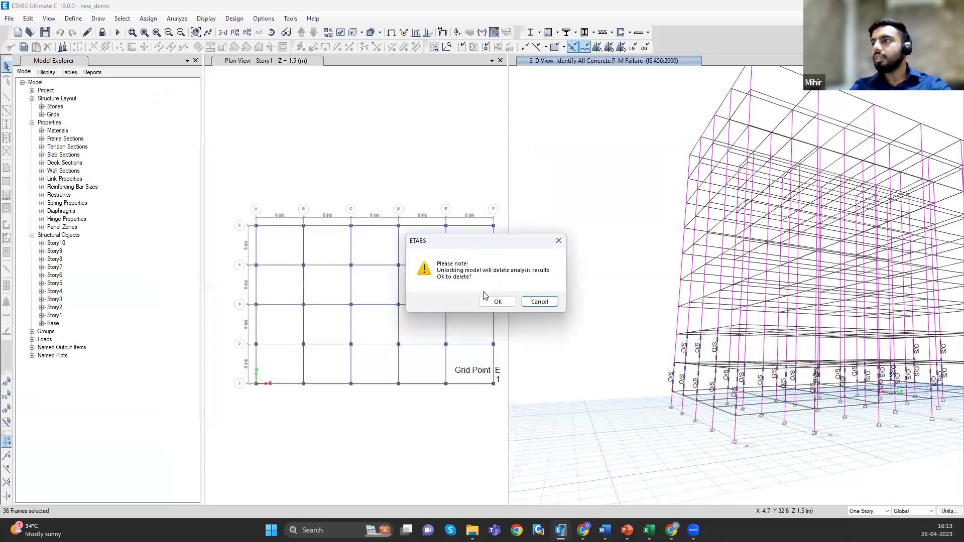
{"action": "left_click", "coordinate": [496, 301]}
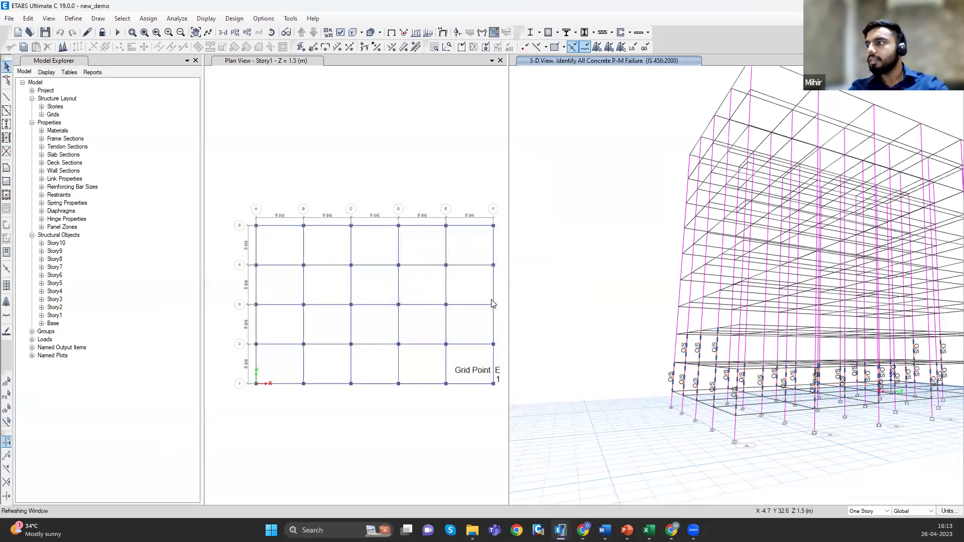
{"action": "left_click", "coordinate": [73, 18]}
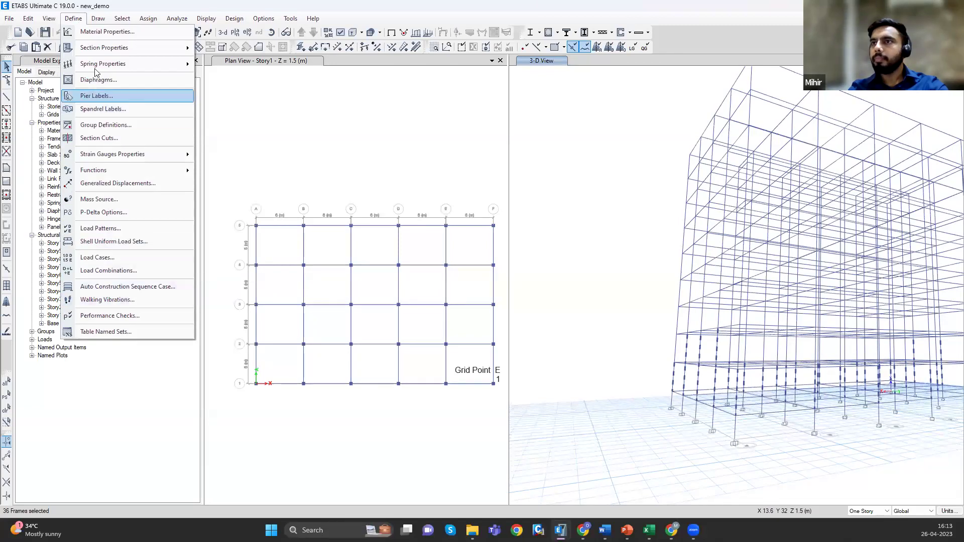
{"action": "mouse_move", "coordinate": [104, 50]}
{"action": "left_click", "coordinate": [213, 48]}
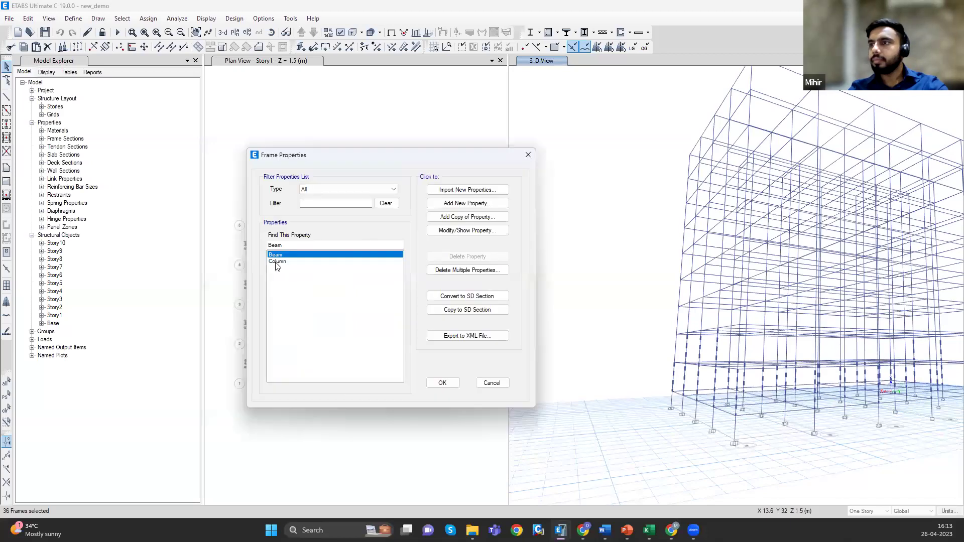
{"action": "double_click", "coordinate": [277, 262]}
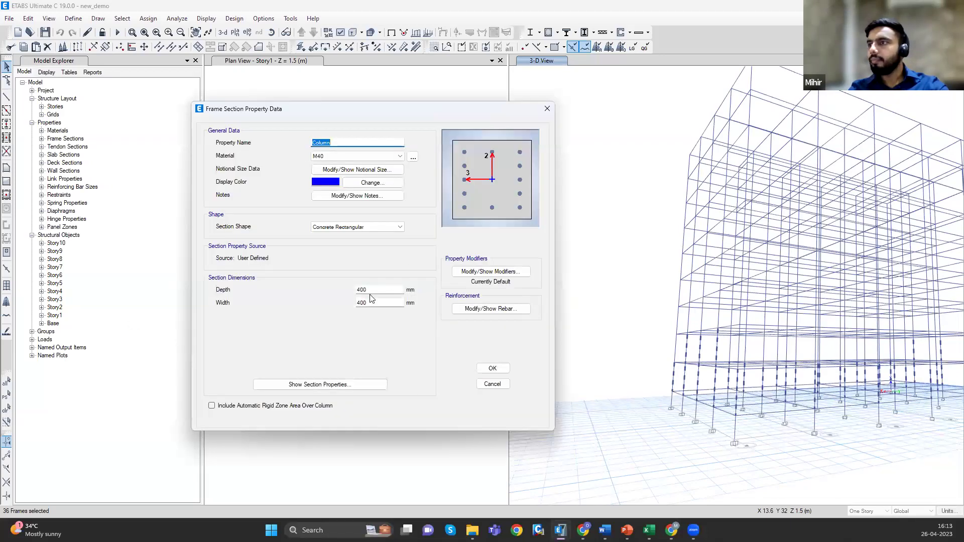
{"action": "double_click", "coordinate": [366, 292]}
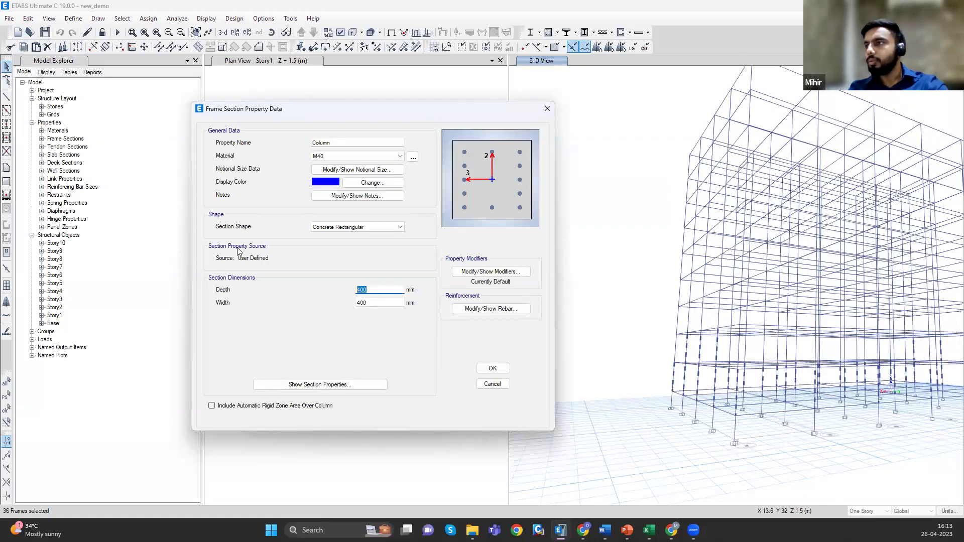
{"action": "type", "text": "500"}
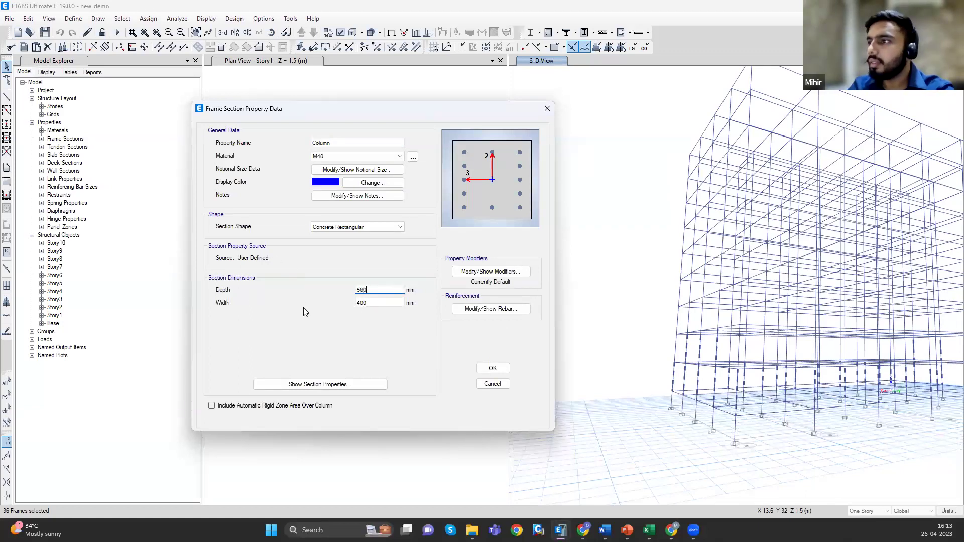
{"action": "key", "text": "Tab"}
{"action": "type", "text": "500"}
- Set the Column section's longitudinal bars to 5 along the 3-dir face and 8 along the 2-dir face
{"action": "left_click", "coordinate": [475, 313]}
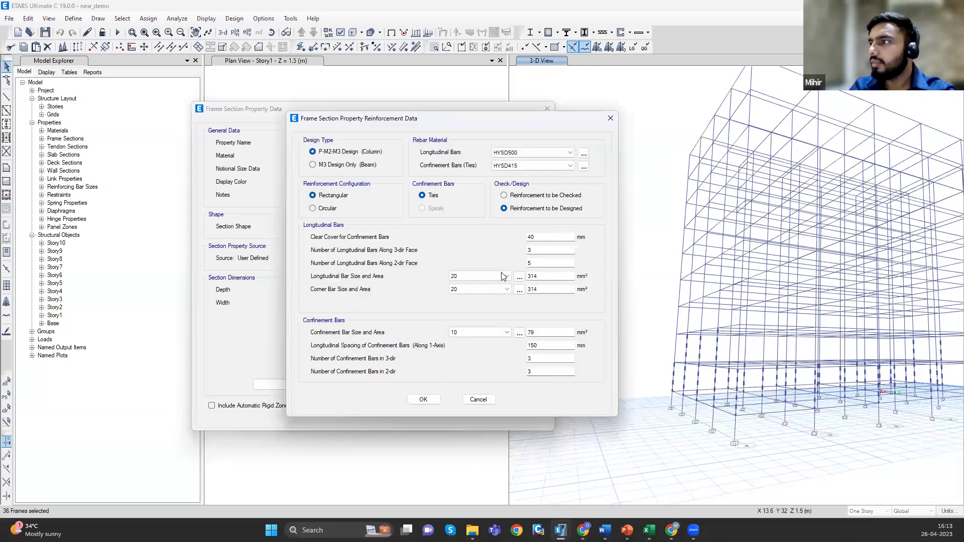
{"action": "left_click", "coordinate": [501, 276]}
{"action": "left_click", "coordinate": [500, 276]}
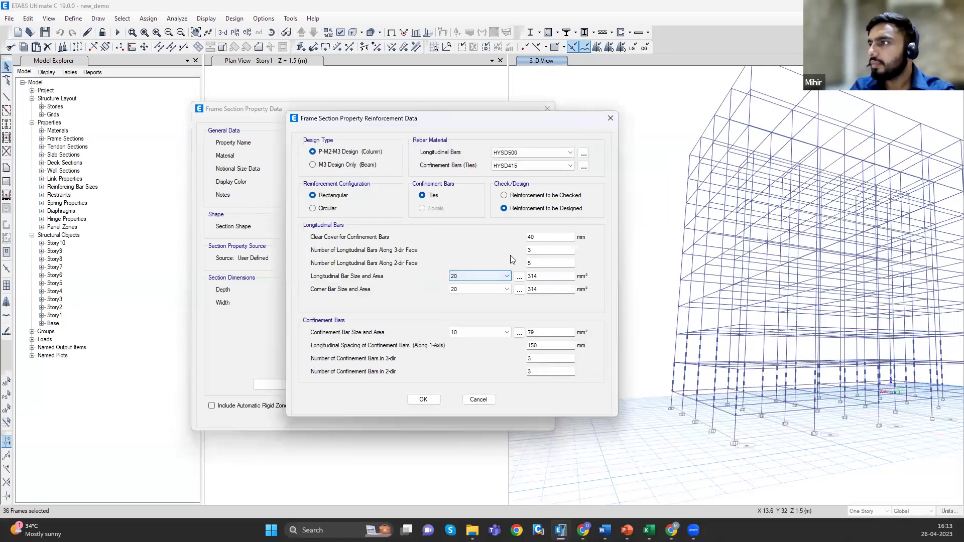
{"action": "left_click", "coordinate": [546, 250]}
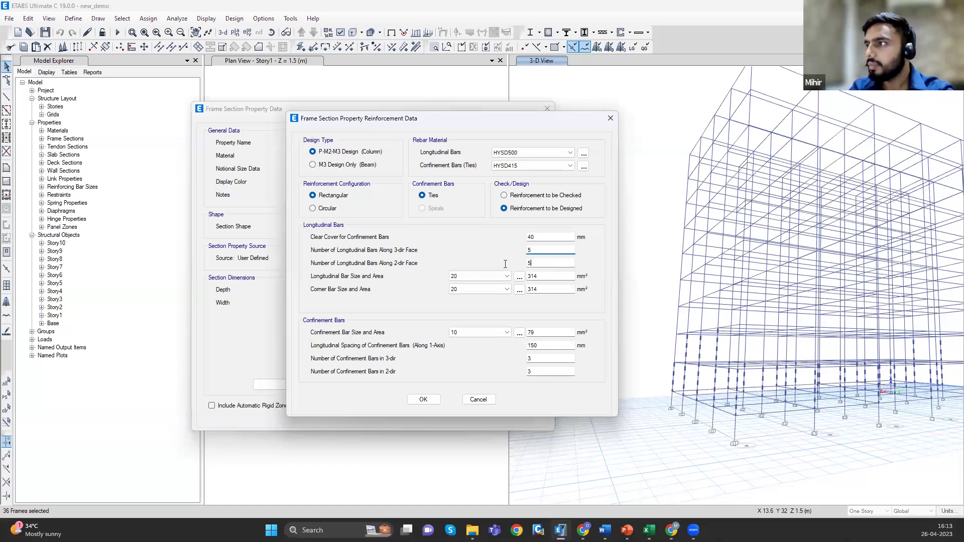
{"action": "double_click", "coordinate": [540, 261]}
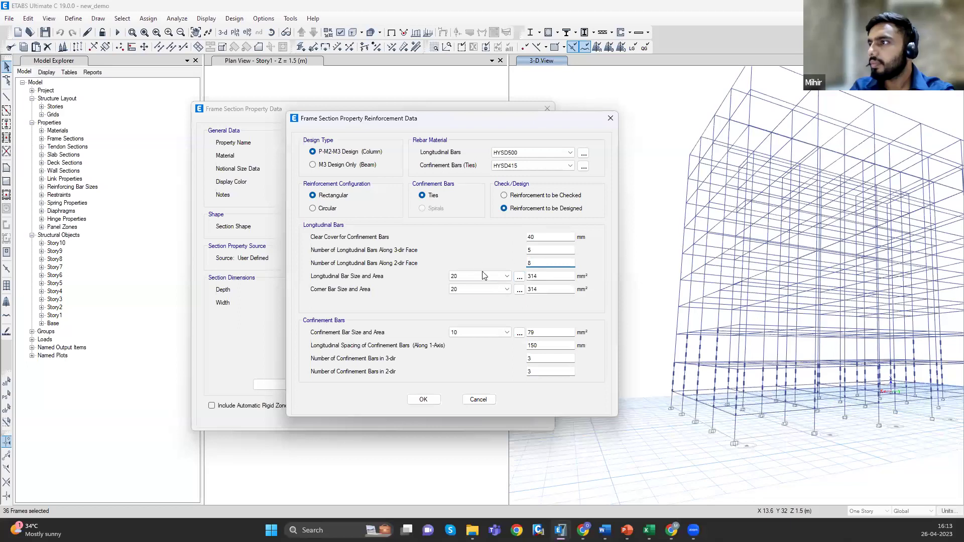
{"action": "left_click", "coordinate": [545, 274]}
{"action": "left_click", "coordinate": [530, 213]}
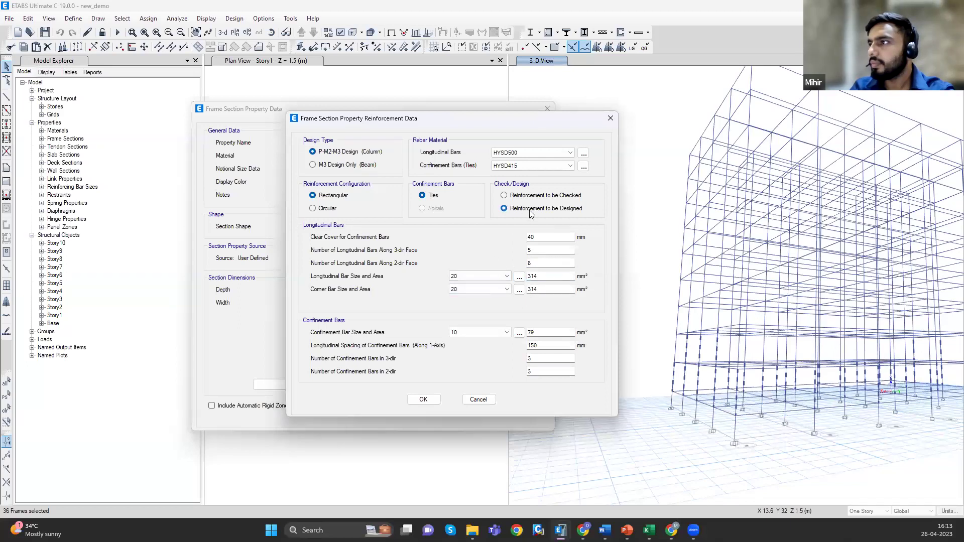
{"action": "left_click", "coordinate": [423, 399]}
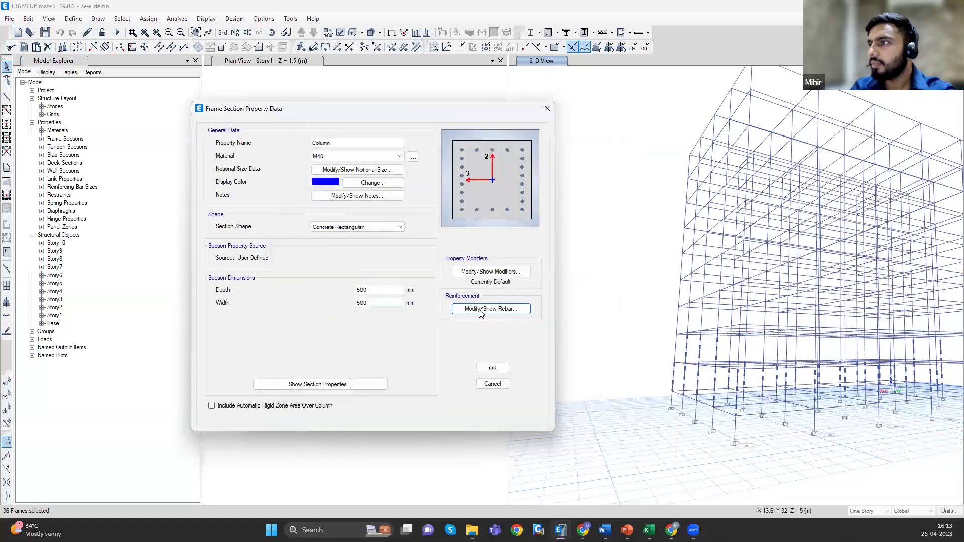
- Set both the longitudinal and corner bar sizes of the Column section's reinforcement to 18
{"action": "left_click", "coordinate": [480, 311]}
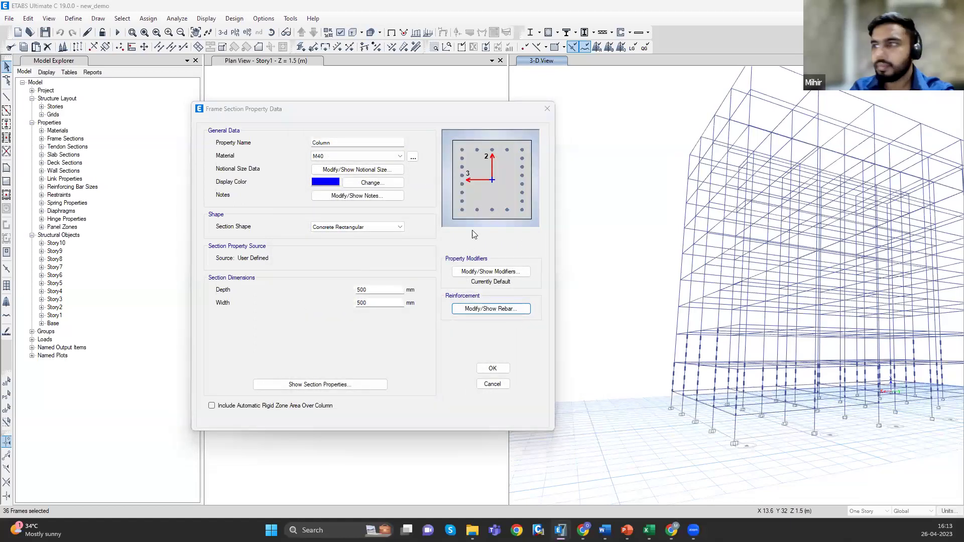
{"action": "left_click", "coordinate": [422, 348]}
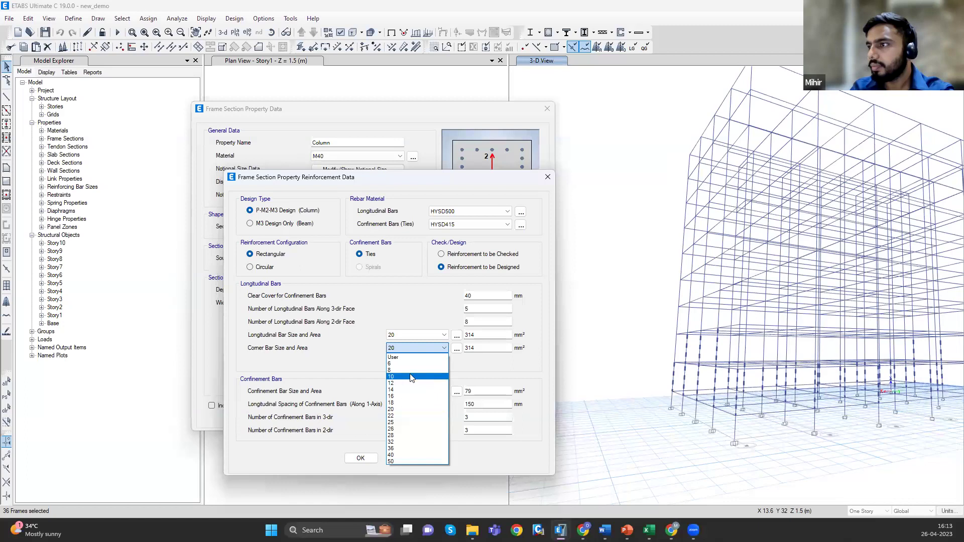
{"action": "left_click", "coordinate": [472, 319]}
{"action": "left_click", "coordinate": [475, 310]}
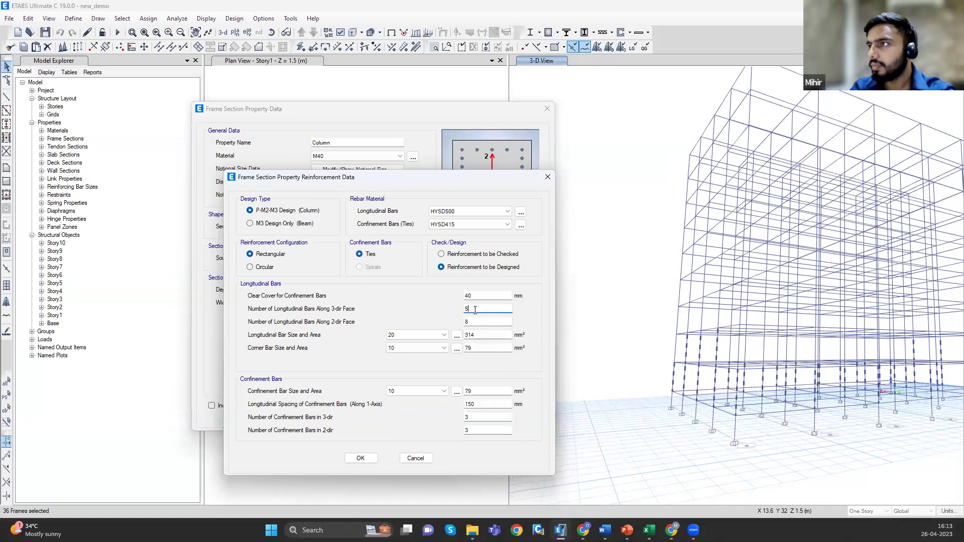
{"action": "left_click", "coordinate": [411, 349]}
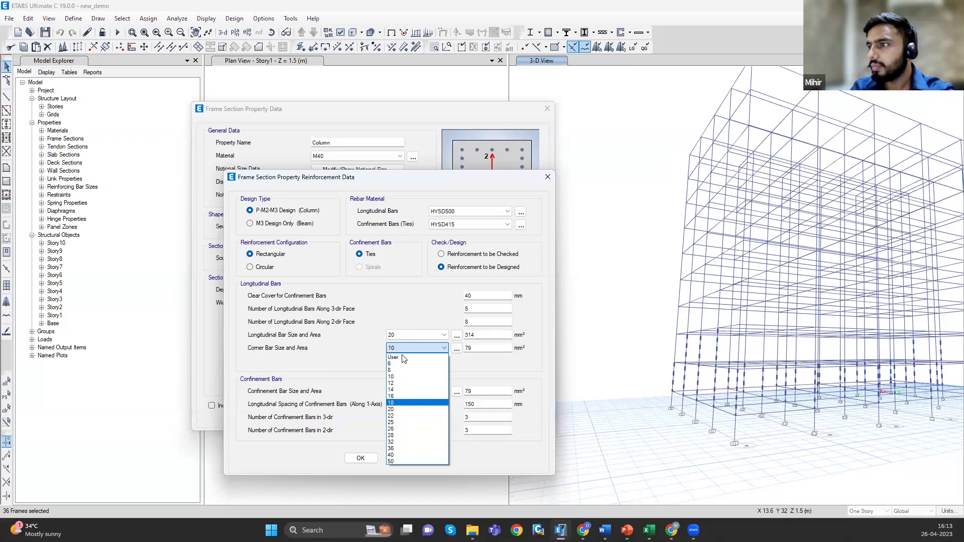
{"action": "left_click", "coordinate": [405, 334]}
{"action": "left_click", "coordinate": [396, 390]}
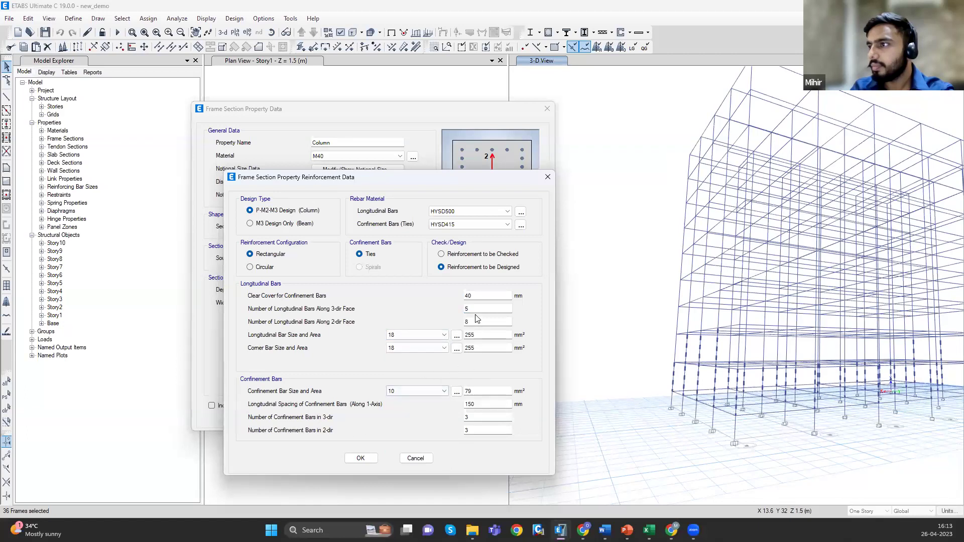
- Set the number of longitudinal bars along the 2-dir face to 6 and accept the Column section changes
{"action": "key", "text": "shift+Tab"}
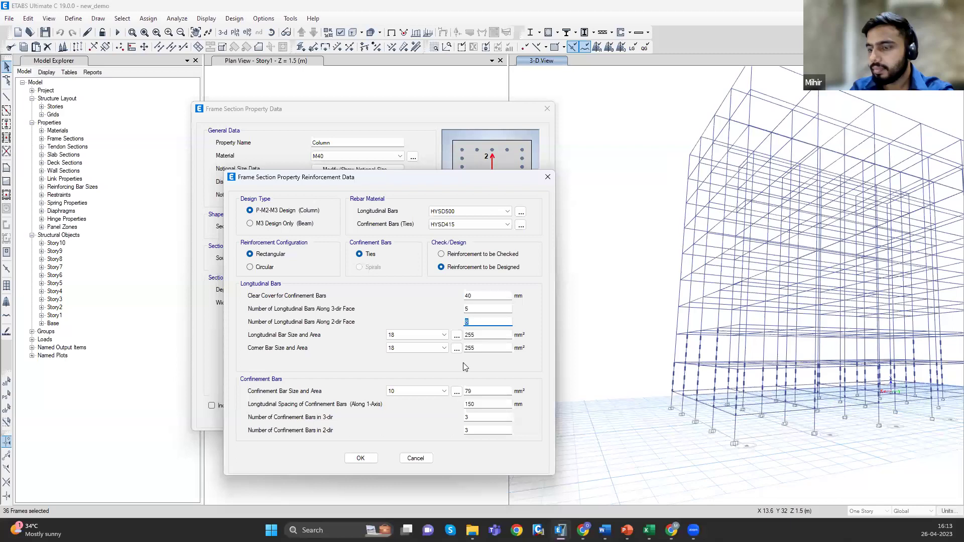
{"action": "key", "text": "shift+Tab"}
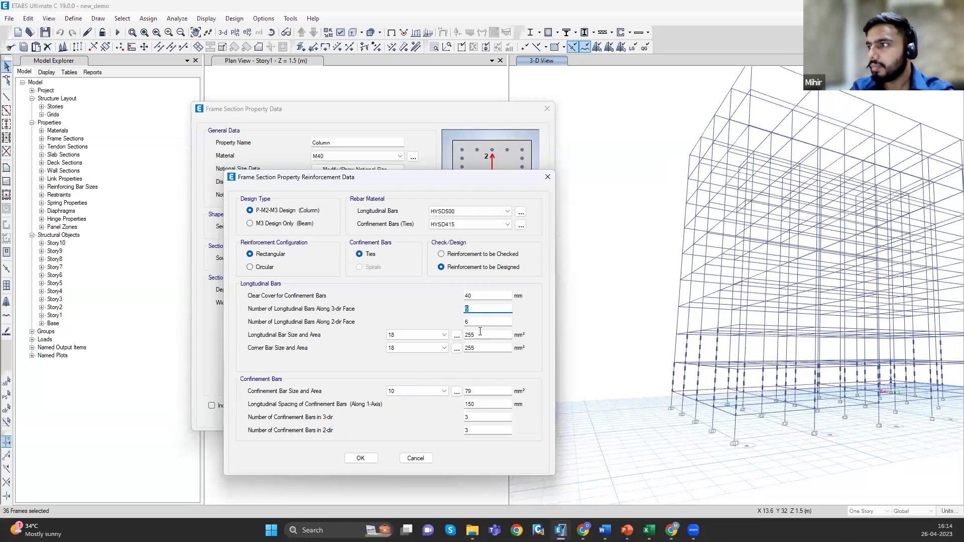
{"action": "left_click", "coordinate": [360, 458]}
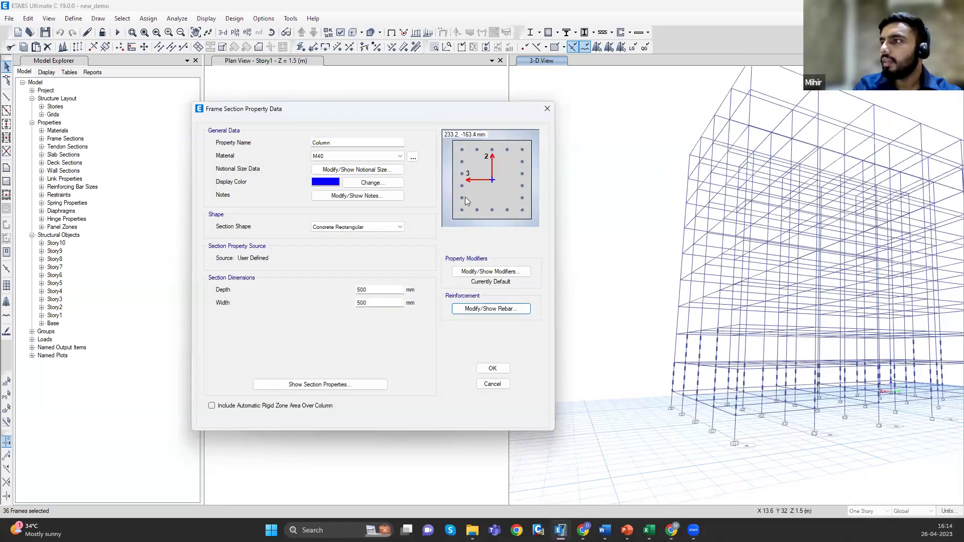
{"action": "left_click", "coordinate": [492, 369]}
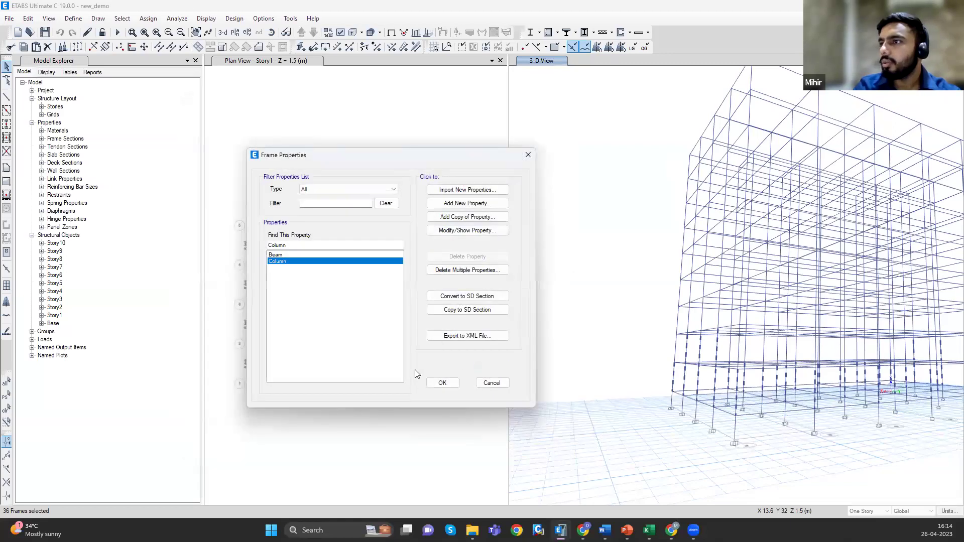
{"action": "left_click", "coordinate": [442, 383]}
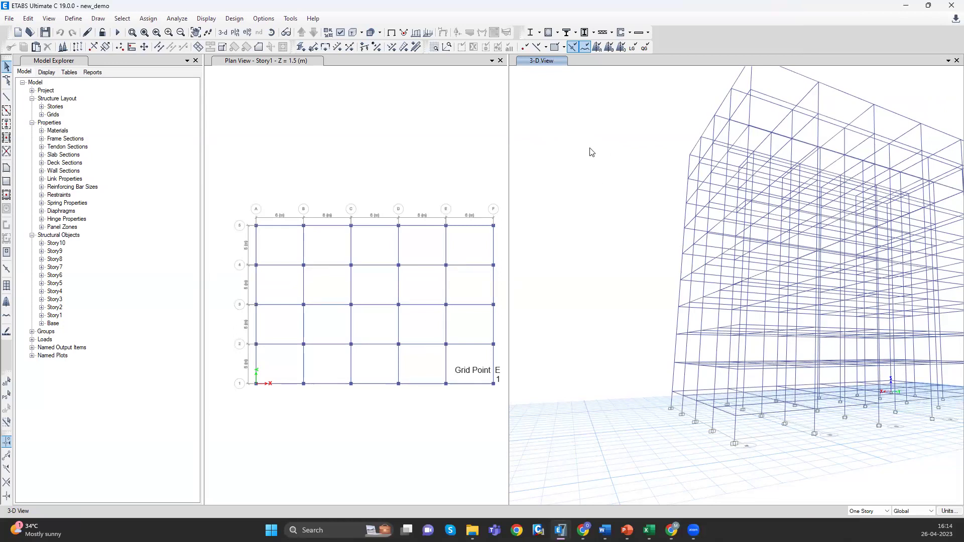
- Check the model and run the analysis with the revised column section
{"action": "left_click", "coordinate": [177, 18]}
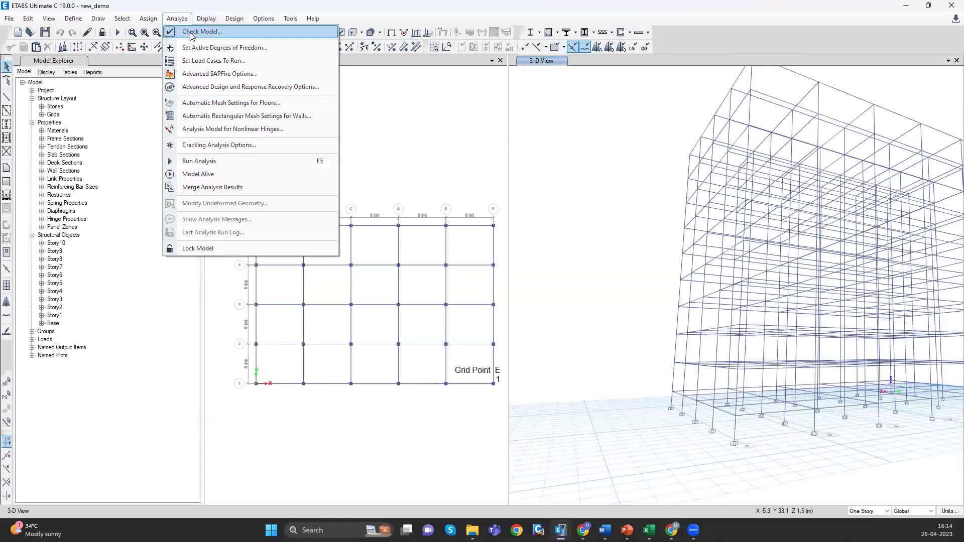
{"action": "left_click", "coordinate": [201, 31]}
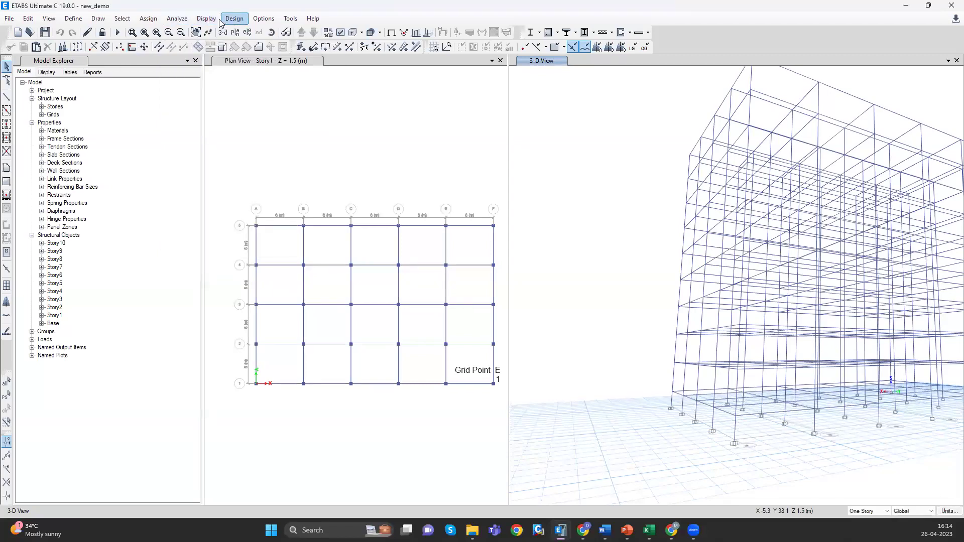
{"action": "left_click", "coordinate": [177, 18]}
{"action": "left_click", "coordinate": [202, 165]}
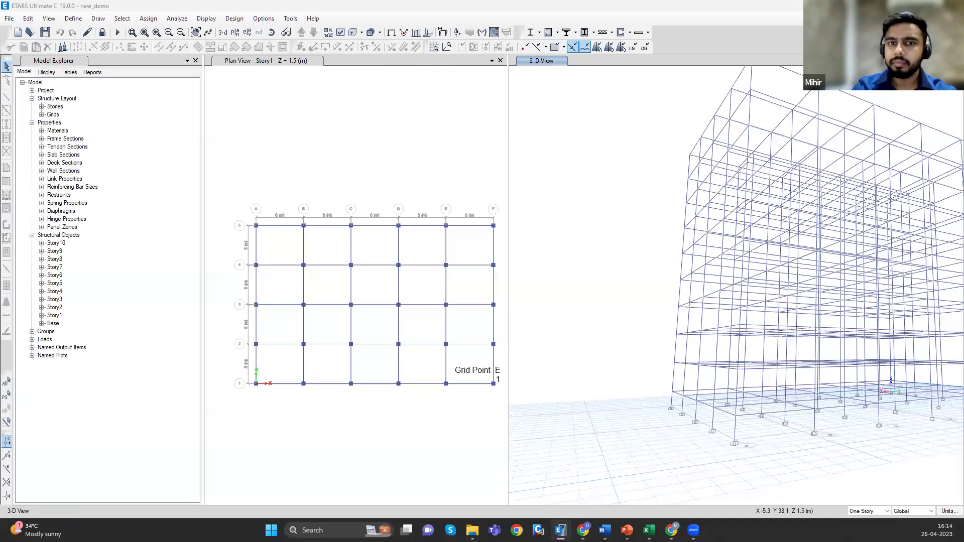
{"action": "key", "text": "ctrl+s"}
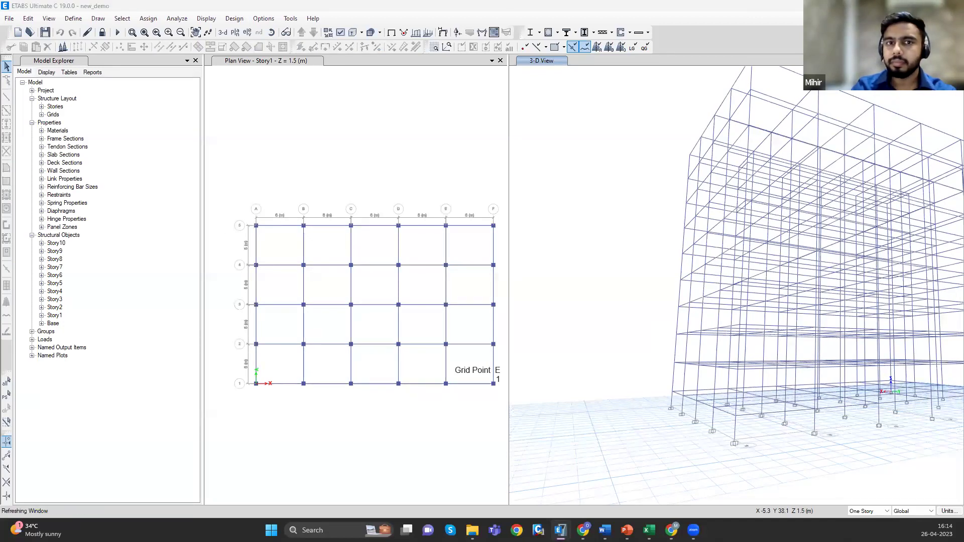
- Review the run status of the load cases and close the list without changes
{"action": "left_click", "coordinate": [177, 19]}
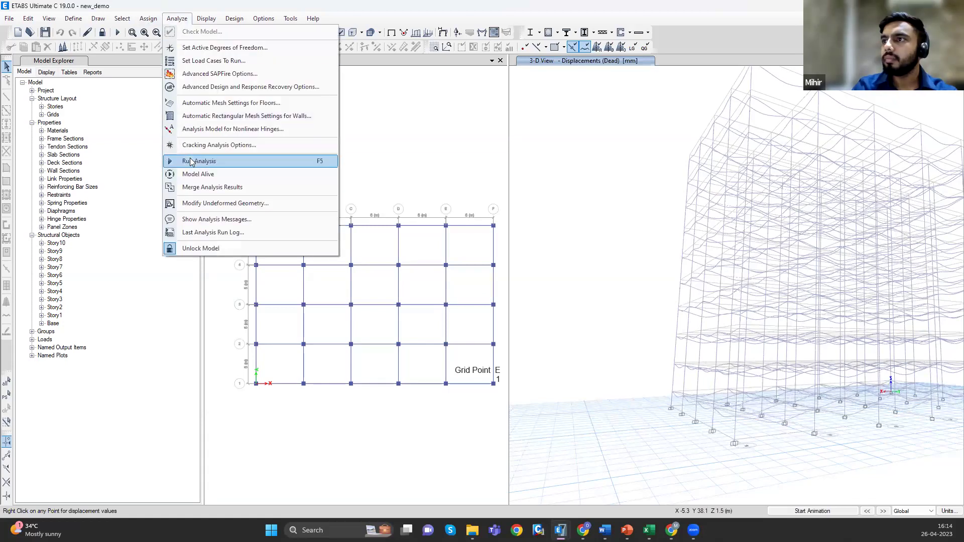
{"action": "left_click", "coordinate": [190, 61]}
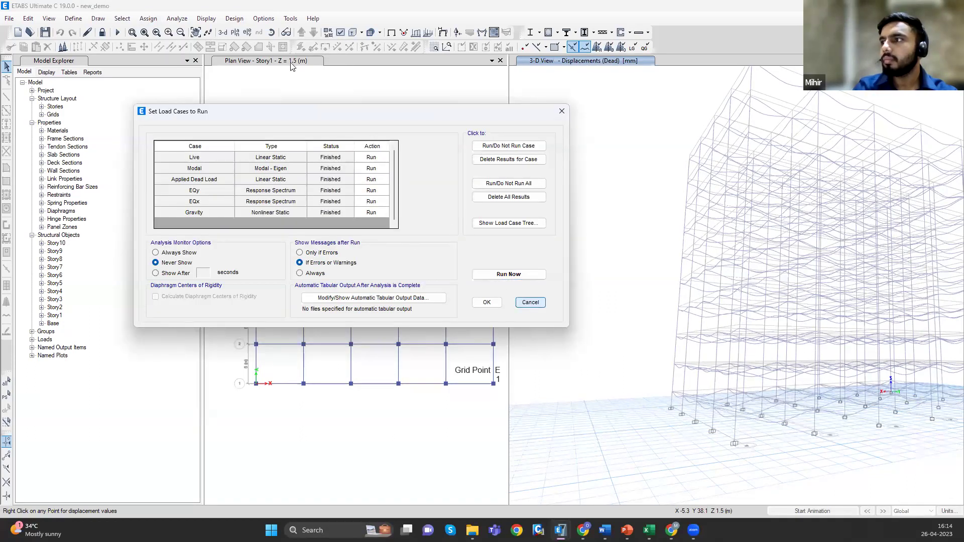
{"action": "key", "text": "Escape"}
- Run the concrete frame design check on the frame with the revised column section
{"action": "left_click", "coordinate": [234, 18]}
{"action": "mouse_move", "coordinate": [281, 45]}
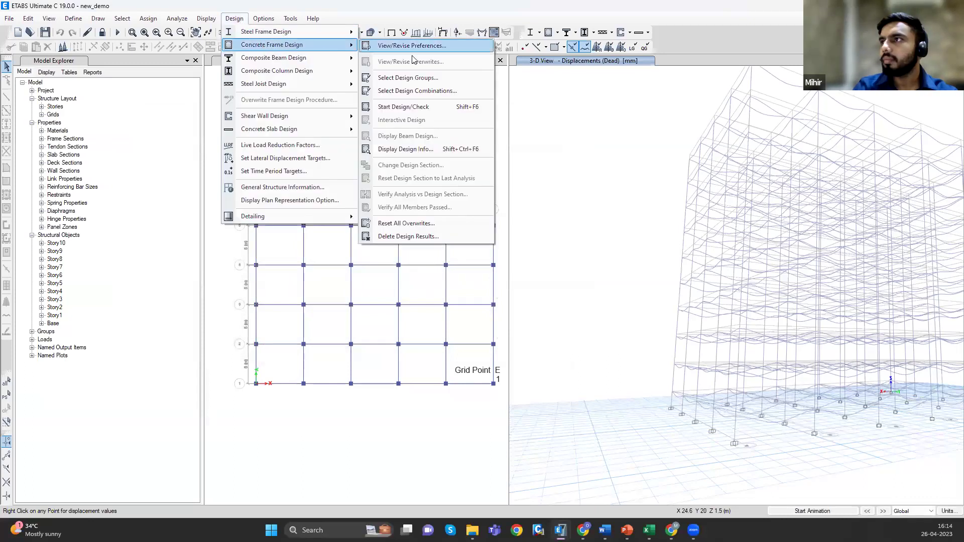
{"action": "left_click", "coordinate": [399, 107]}
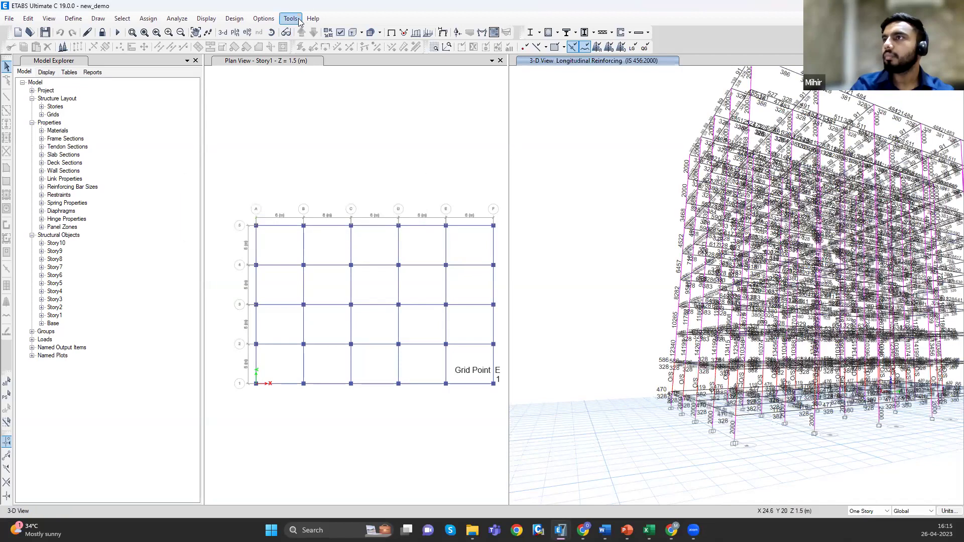
{"action": "left_click", "coordinate": [235, 19]}
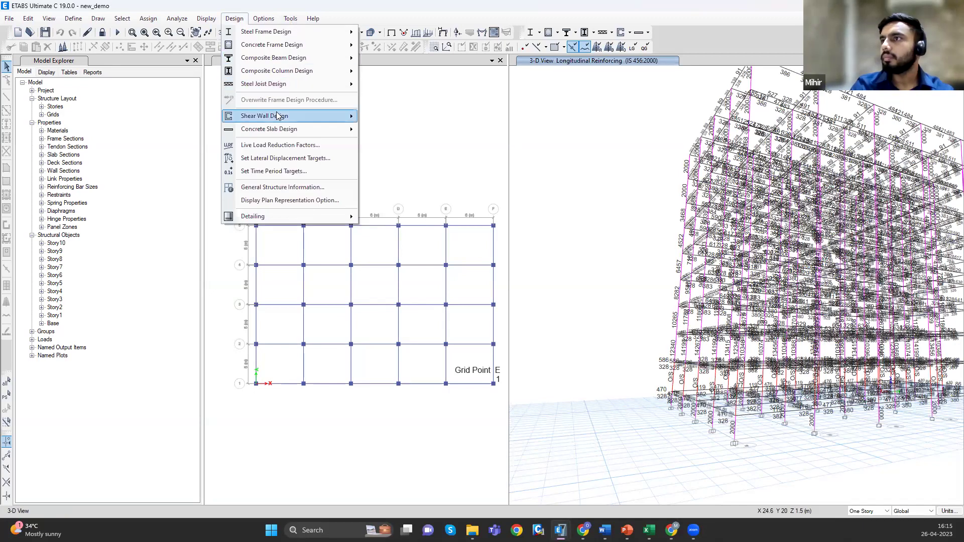
{"action": "mouse_move", "coordinate": [281, 128]}
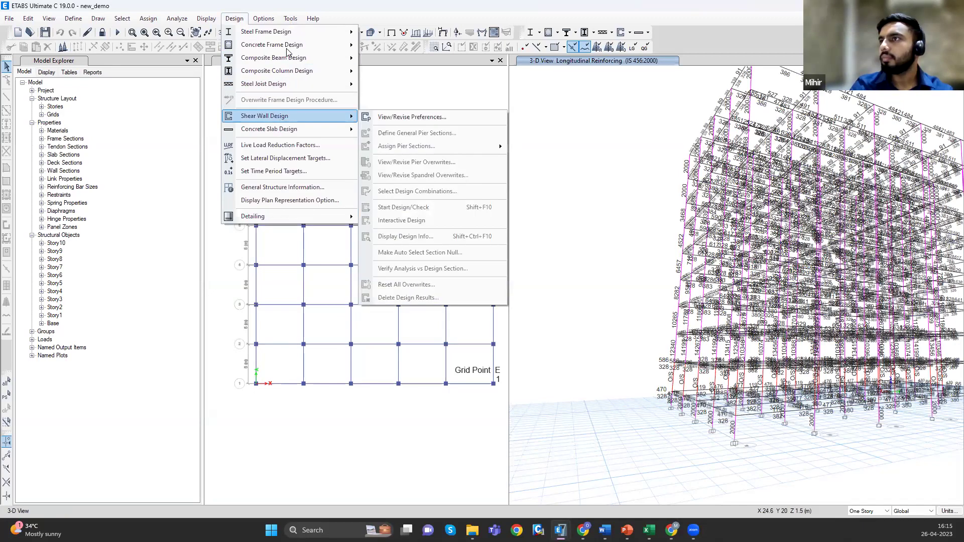
{"action": "mouse_move", "coordinate": [290, 46]}
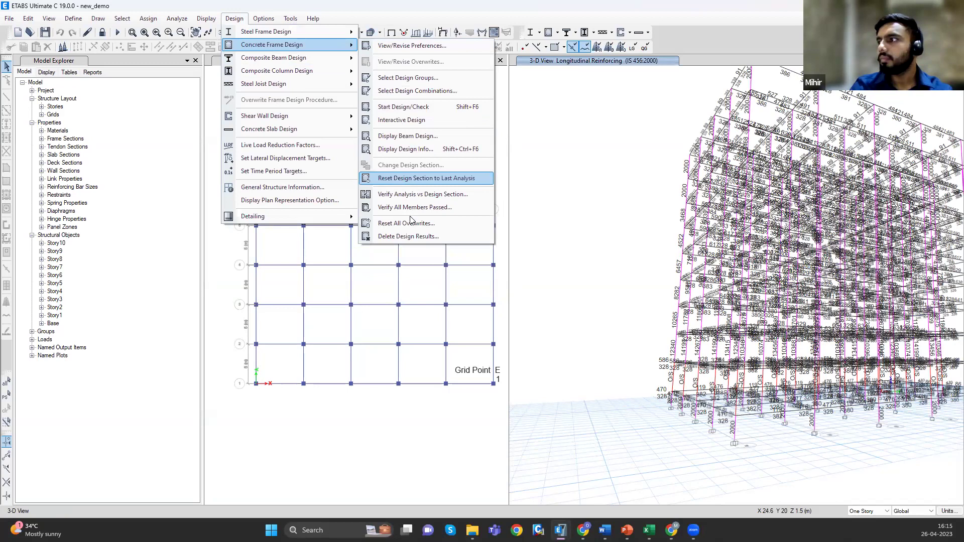
{"action": "key", "text": "Escape"}
{"action": "key", "text": "Escape"}
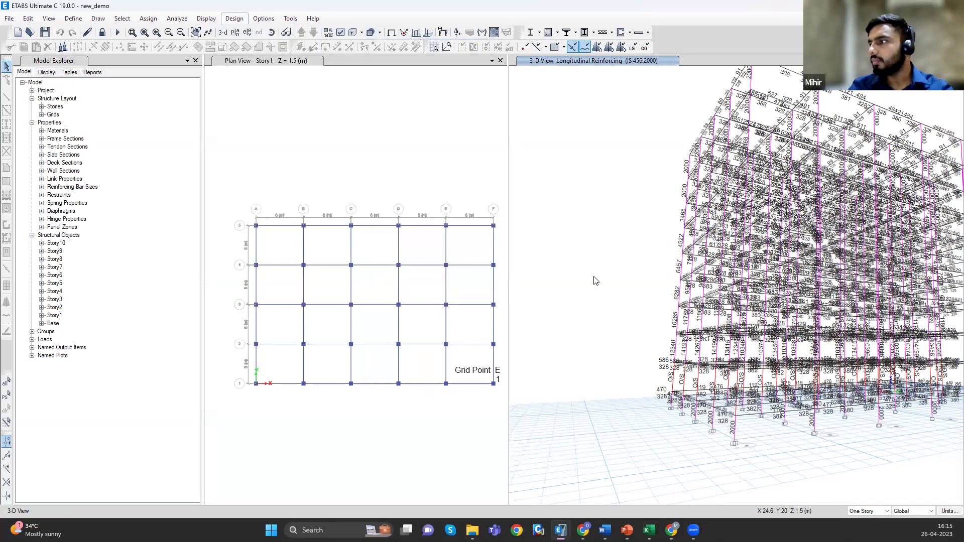
- Examine the longitudinal reinforcing results around the frame and clear them from the 3-D view
{"action": "scroll", "coordinate": [623, 301], "scroll_direction": "up", "scroll_amount": 3}
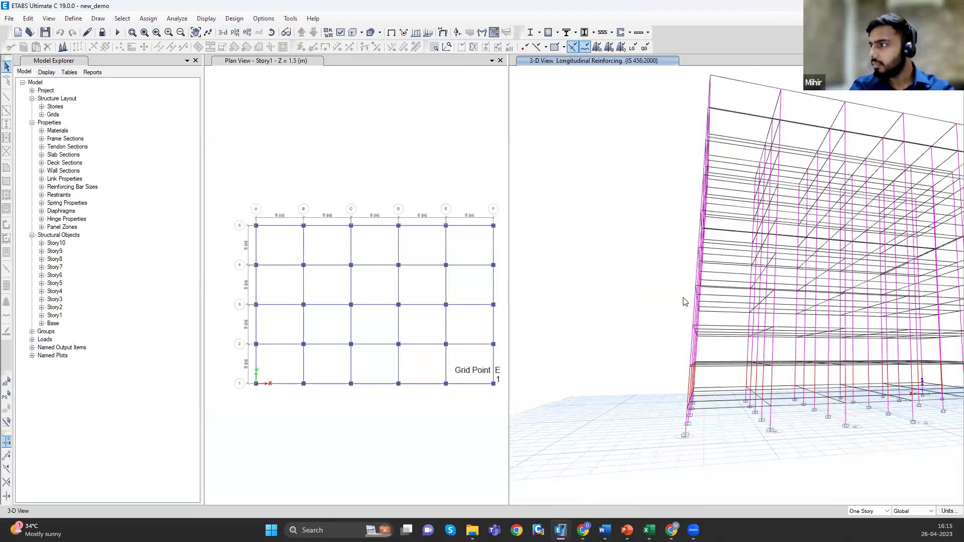
{"action": "middle_click_drag", "start_coordinate": [599, 305], "coordinate": [607, 258], "text": "shift"}
{"action": "scroll", "coordinate": [600, 231], "scroll_direction": "down", "scroll_amount": 3}
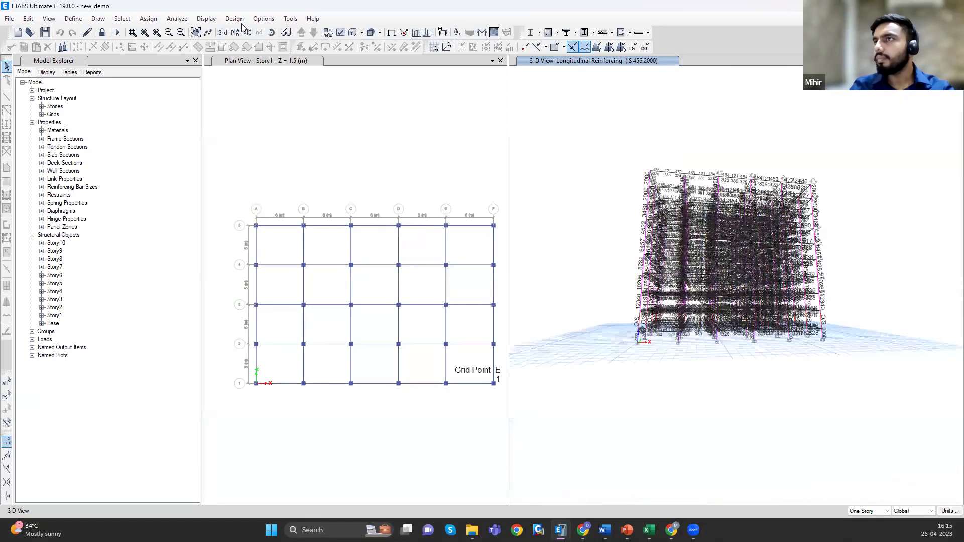
{"action": "left_click", "coordinate": [234, 18]}
{"action": "left_click", "coordinate": [234, 19]}
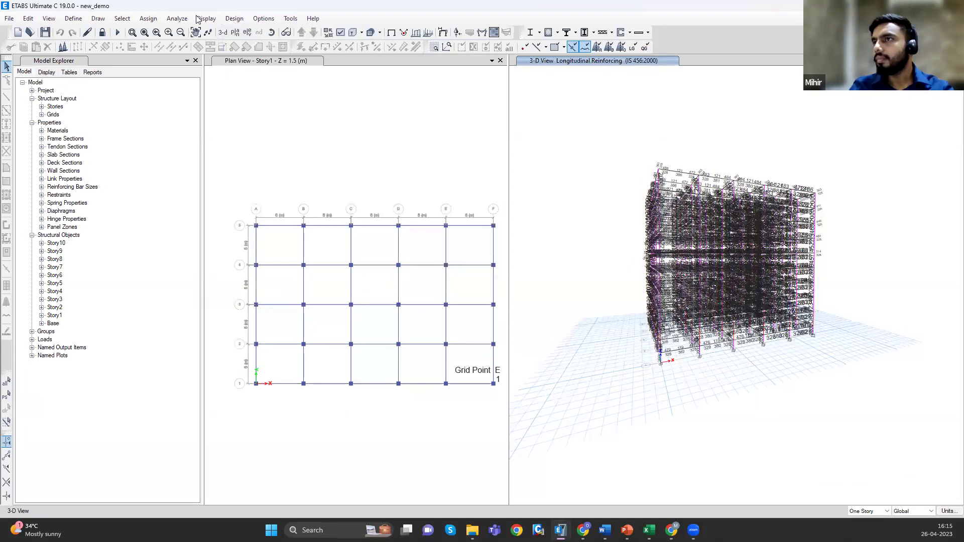
{"action": "left_click", "coordinate": [146, 19]}
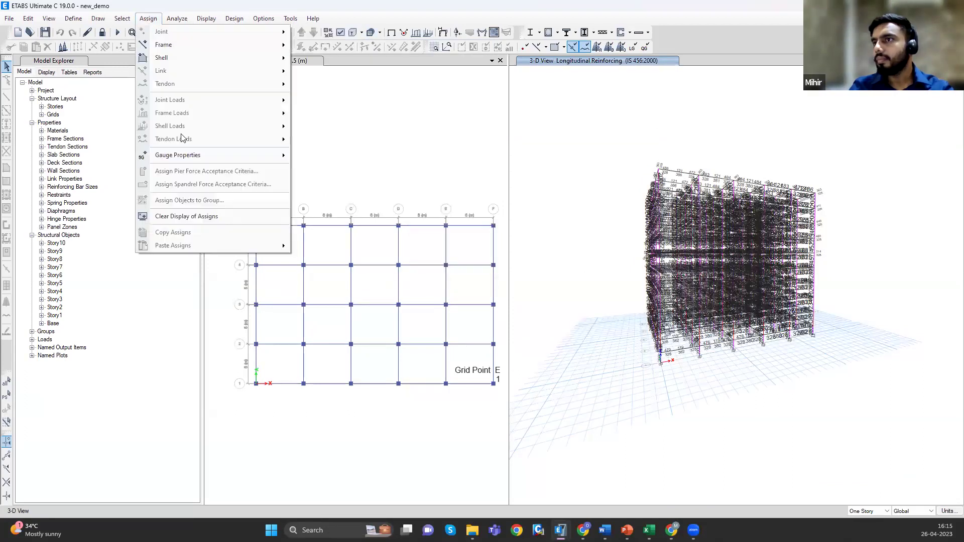
{"action": "left_click", "coordinate": [184, 219]}
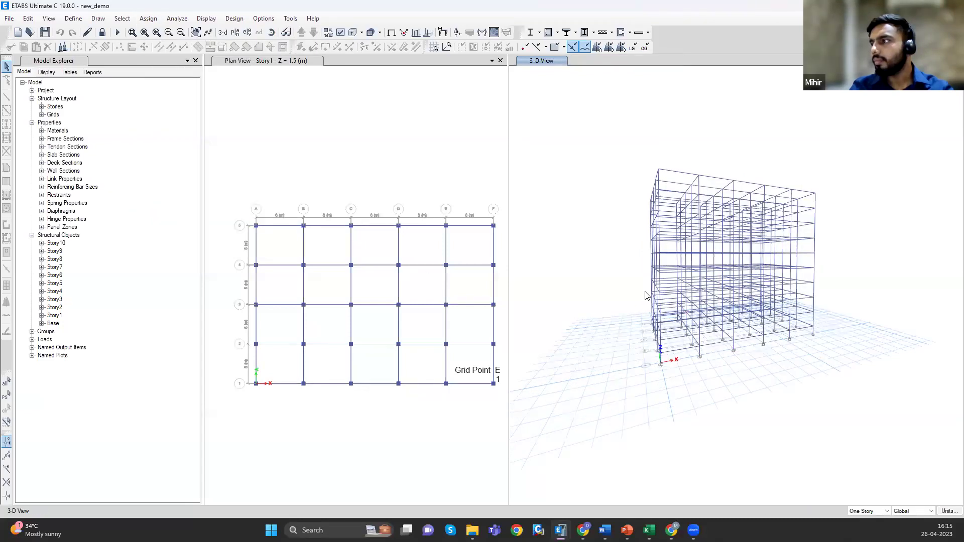
{"action": "middle_click_drag", "start_coordinate": [684, 313], "coordinate": [637, 312], "text": "shift"}
{"action": "scroll", "coordinate": [604, 269], "scroll_direction": "up", "scroll_amount": 5}
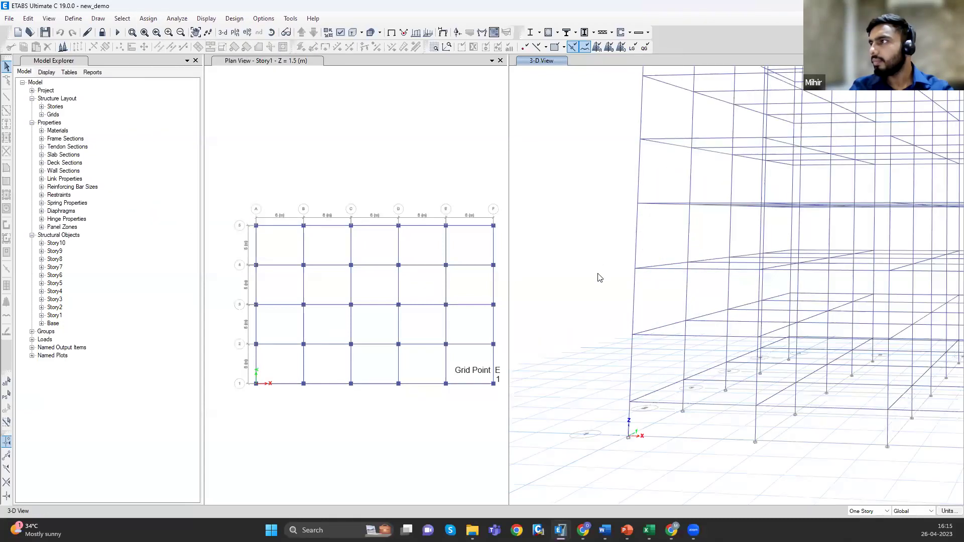
{"action": "scroll", "coordinate": [598, 278], "scroll_direction": "down", "scroll_amount": 5}
{"action": "scroll", "coordinate": [607, 317], "scroll_direction": "up", "scroll_amount": 3}
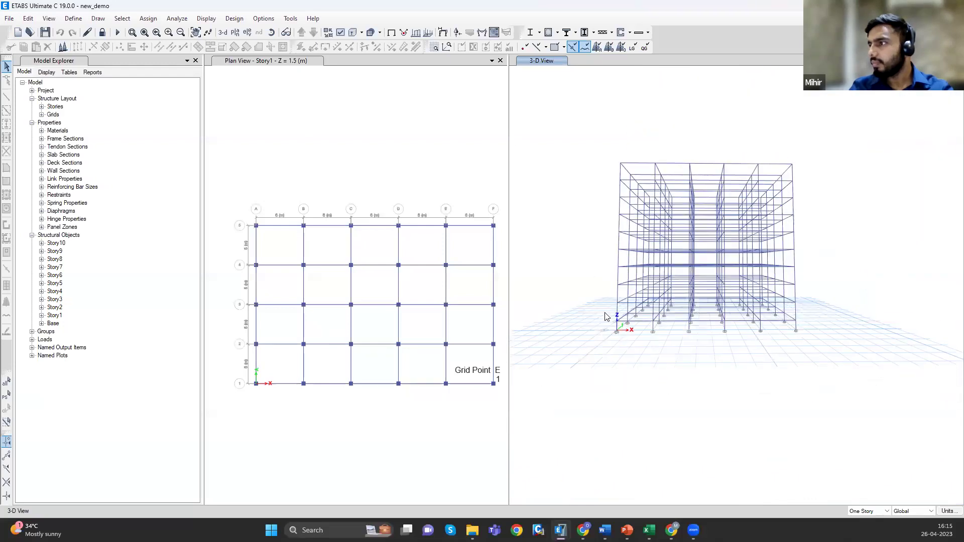
{"action": "middle_click_drag", "start_coordinate": [622, 295], "coordinate": [652, 297], "text": "shift"}
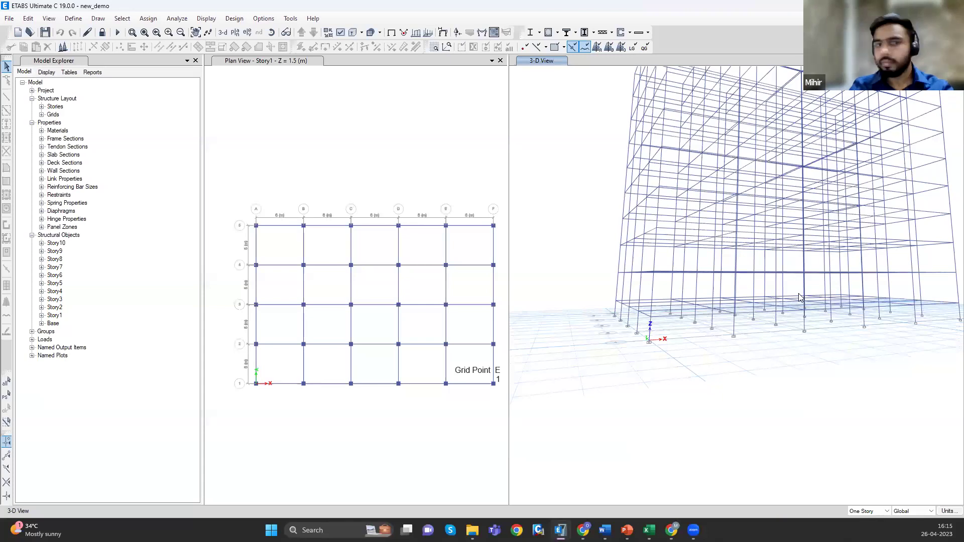
{"action": "middle_click_drag", "start_coordinate": [832, 290], "coordinate": [851, 291], "text": "shift"}
{"action": "middle_click_drag", "start_coordinate": [767, 293], "coordinate": [743, 166], "text": "shift"}
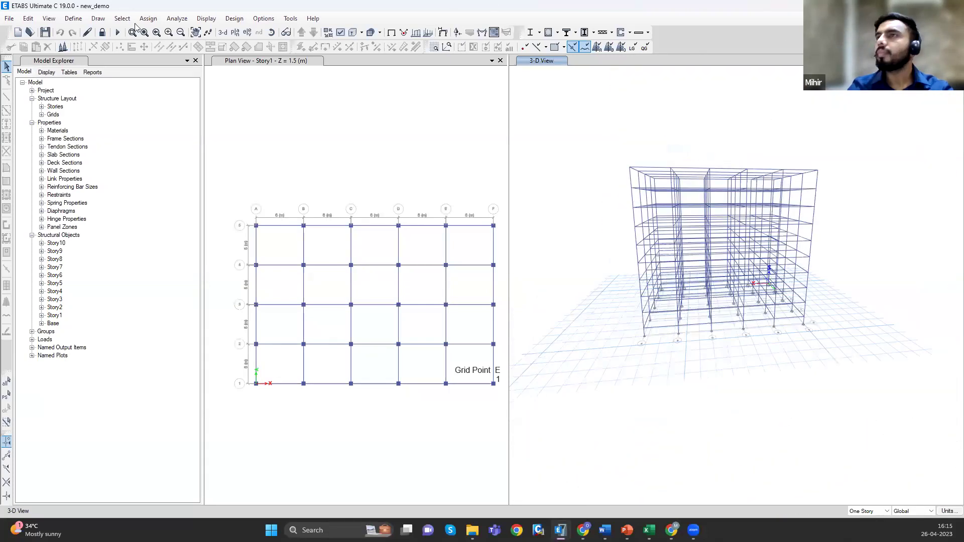
- Review the EQy response spectrum load case, including its applied acceleration direction, and close its data without changes
{"action": "left_click", "coordinate": [205, 18]}
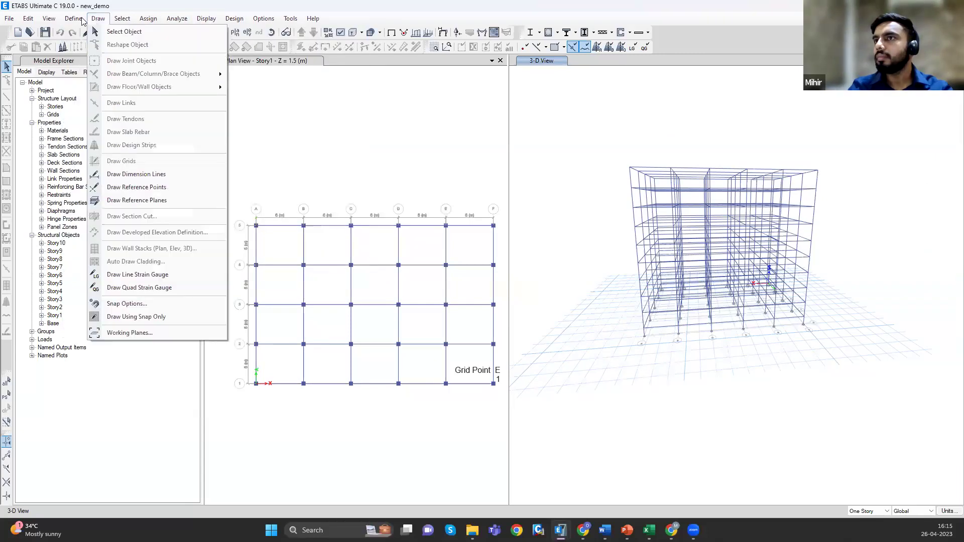
{"action": "mouse_move", "coordinate": [73, 19]}
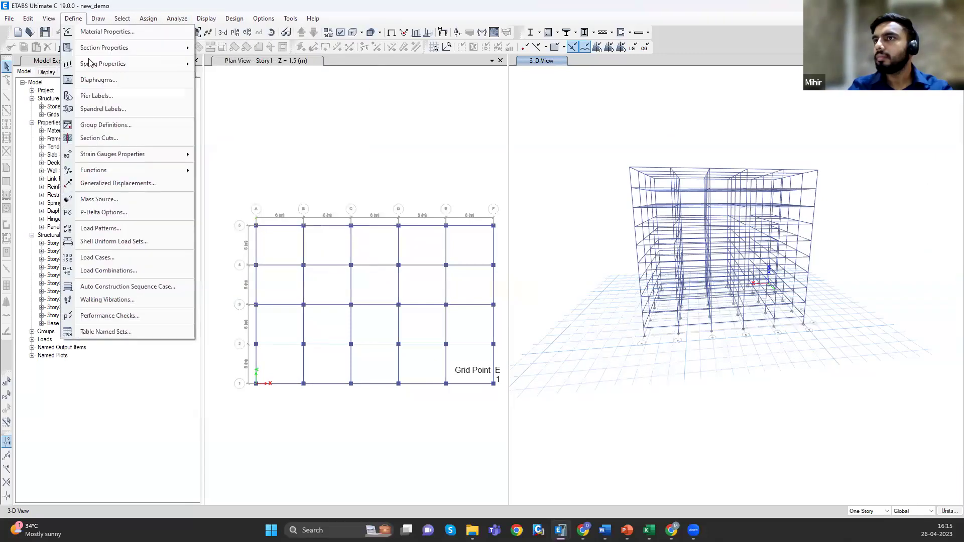
{"action": "left_click", "coordinate": [99, 259]}
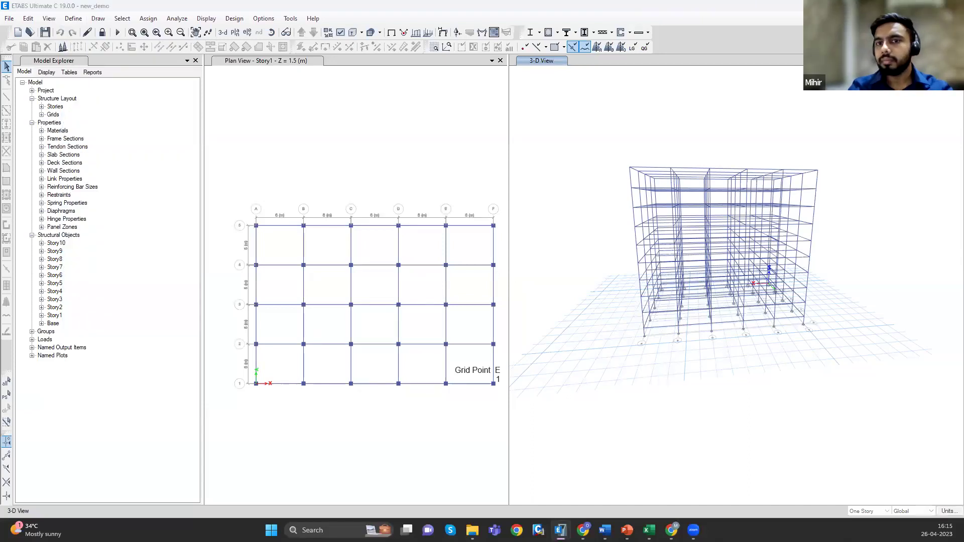
{"action": "left_click", "coordinate": [301, 241]}
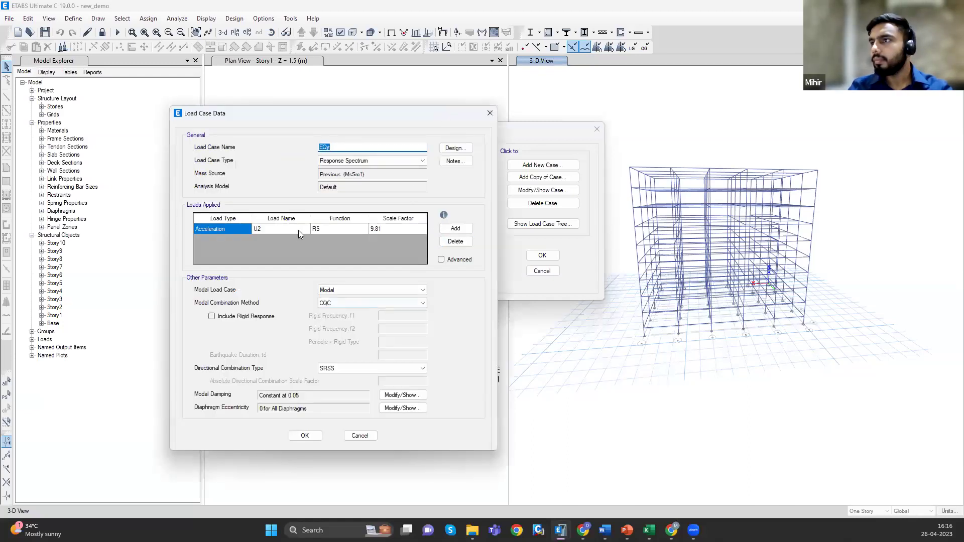
{"action": "left_click", "coordinate": [295, 232]}
{"action": "left_click", "coordinate": [304, 230]}
{"action": "left_click", "coordinate": [304, 230]}
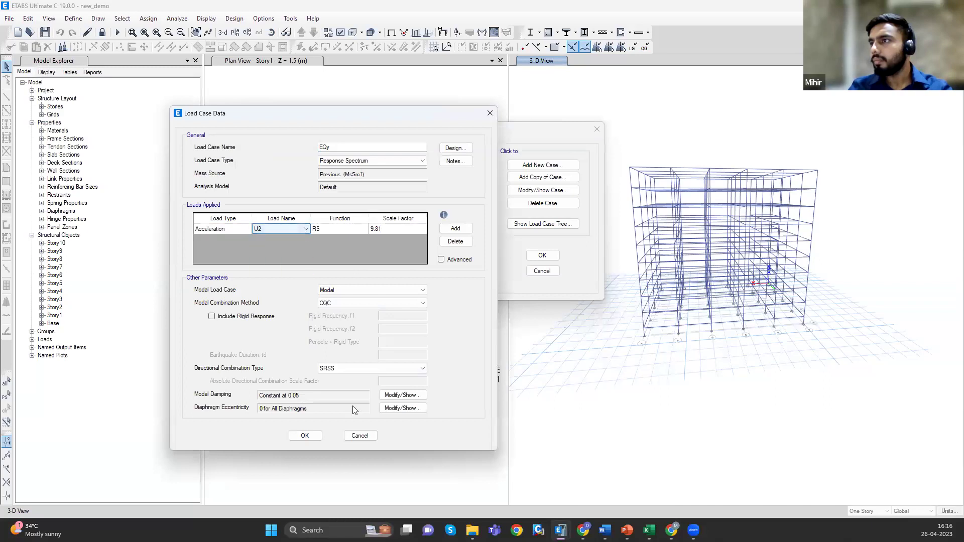
{"action": "left_click", "coordinate": [359, 435]}
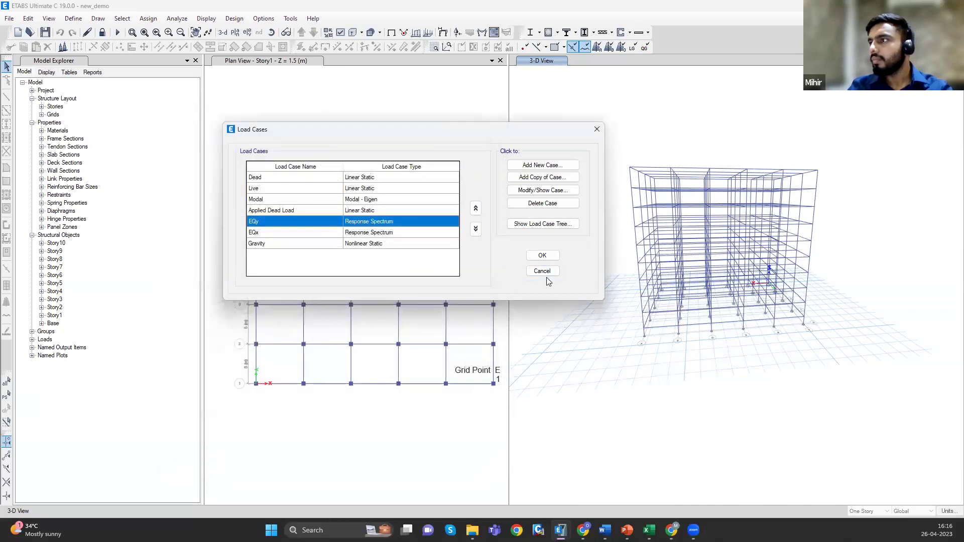
{"action": "left_click_drag", "start_coordinate": [528, 131], "coordinate": [521, 129]}
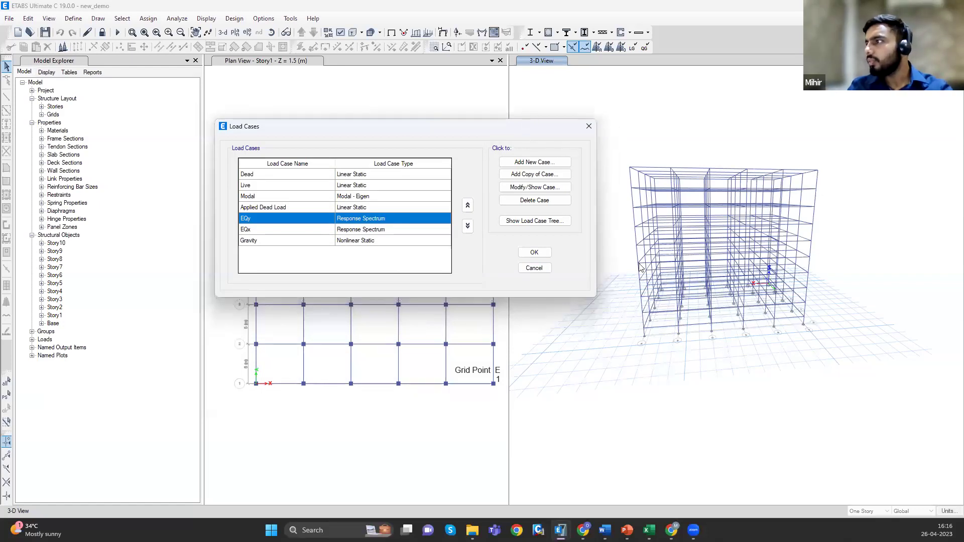
- Dismiss the load case list and unlock the model, accepting deletion of its analysis results
{"action": "left_click", "coordinate": [528, 269]}
{"action": "middle_click_drag", "start_coordinate": [593, 306], "coordinate": [651, 301]}
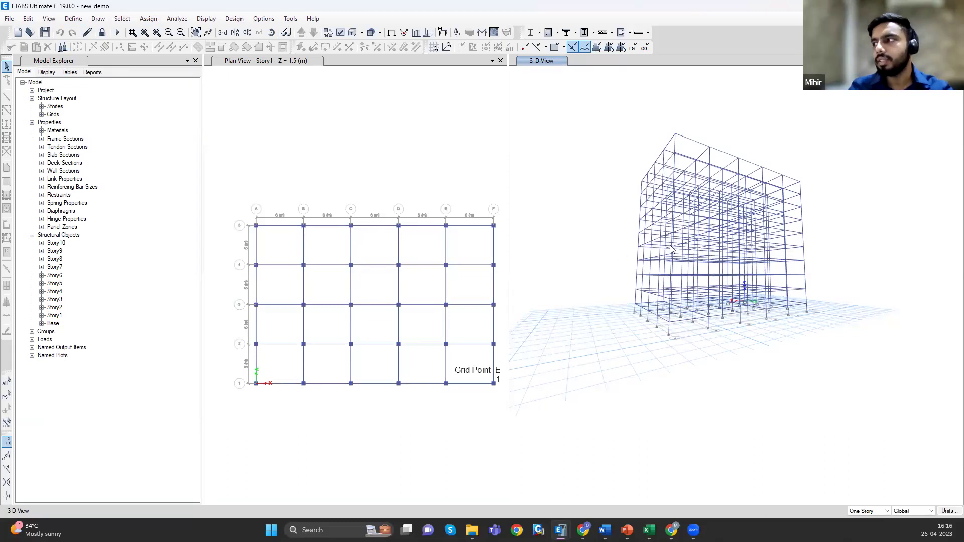
{"action": "middle_click_drag", "start_coordinate": [698, 276], "coordinate": [632, 276], "text": "shift"}
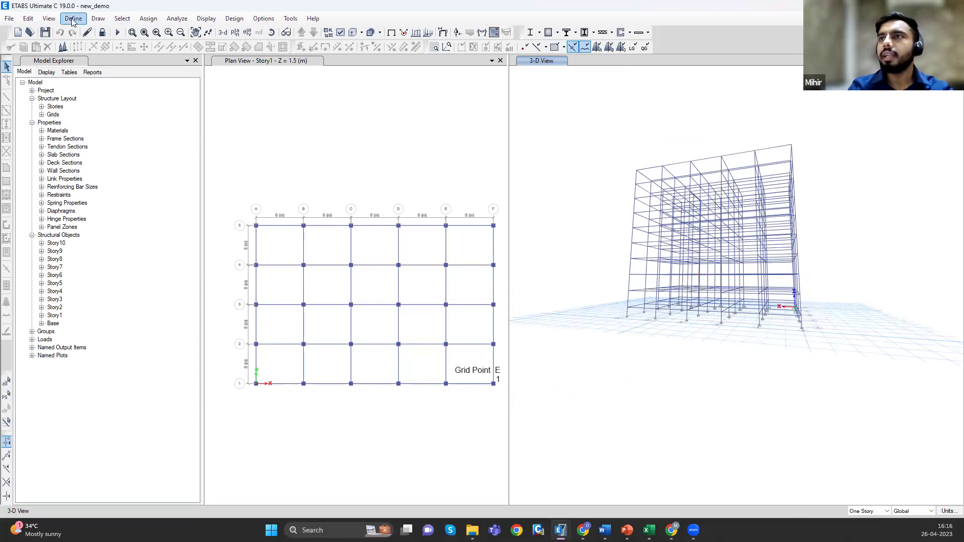
{"action": "left_click", "coordinate": [73, 19]}
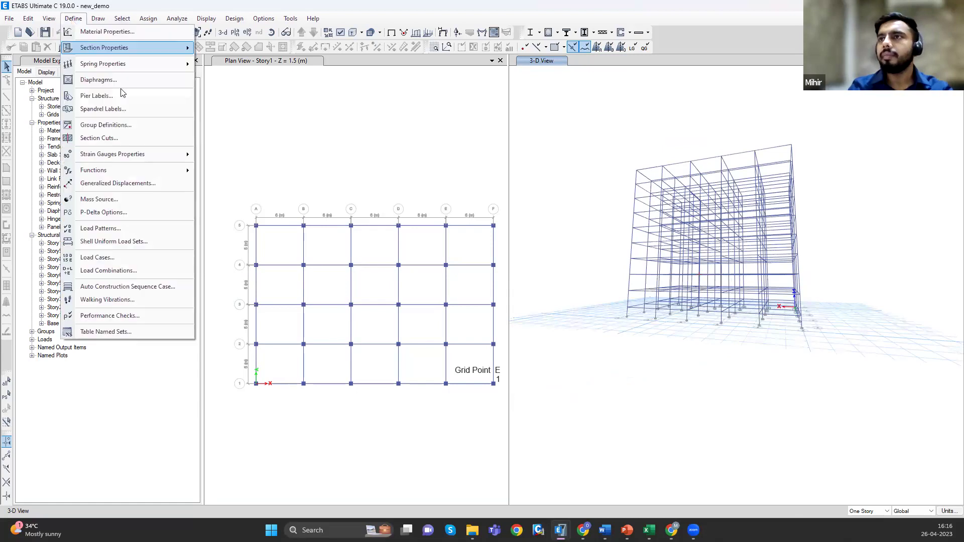
{"action": "left_click", "coordinate": [394, 129]}
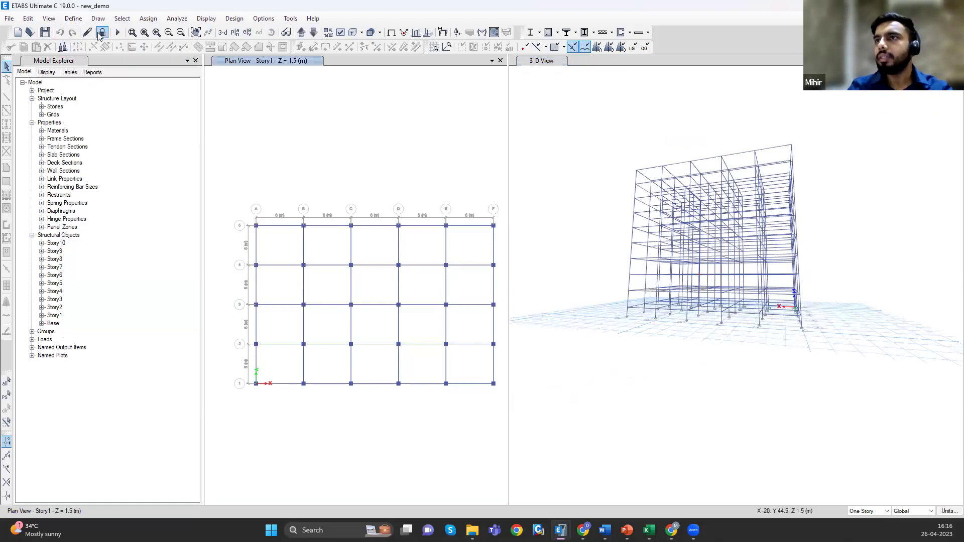
{"action": "left_click", "coordinate": [101, 33]}
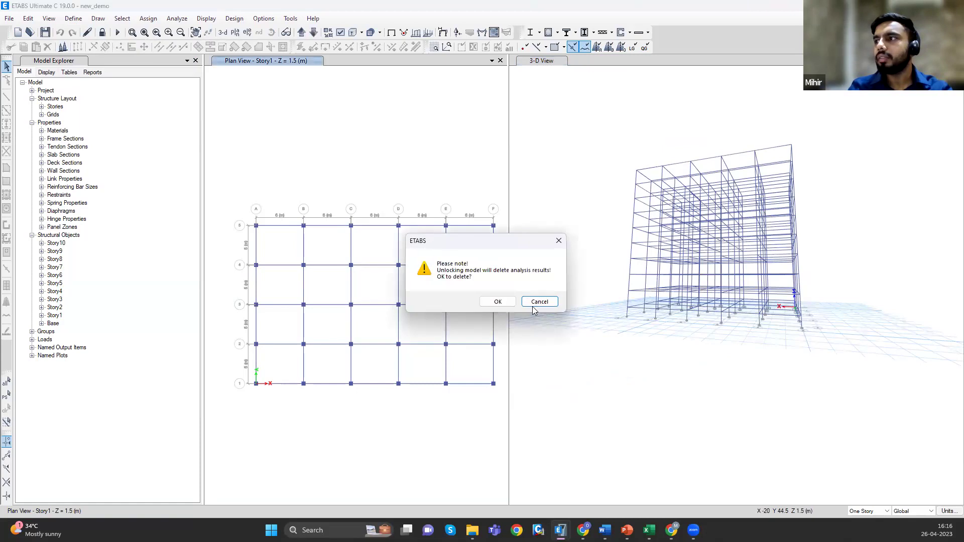
{"action": "left_click", "coordinate": [496, 302]}
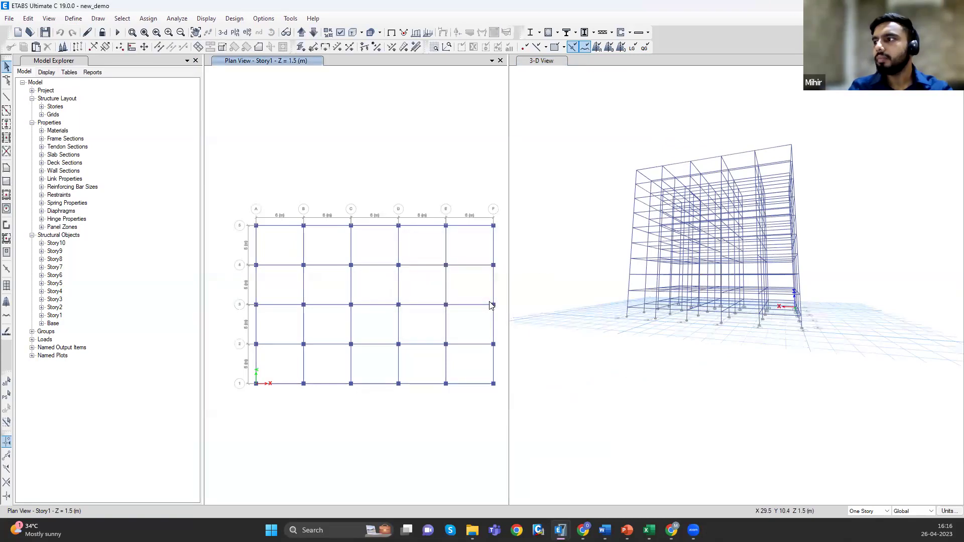
- Add a new load case named Pushover_Y
{"action": "middle_click_drag", "start_coordinate": [603, 290], "coordinate": [627, 292], "text": "shift"}
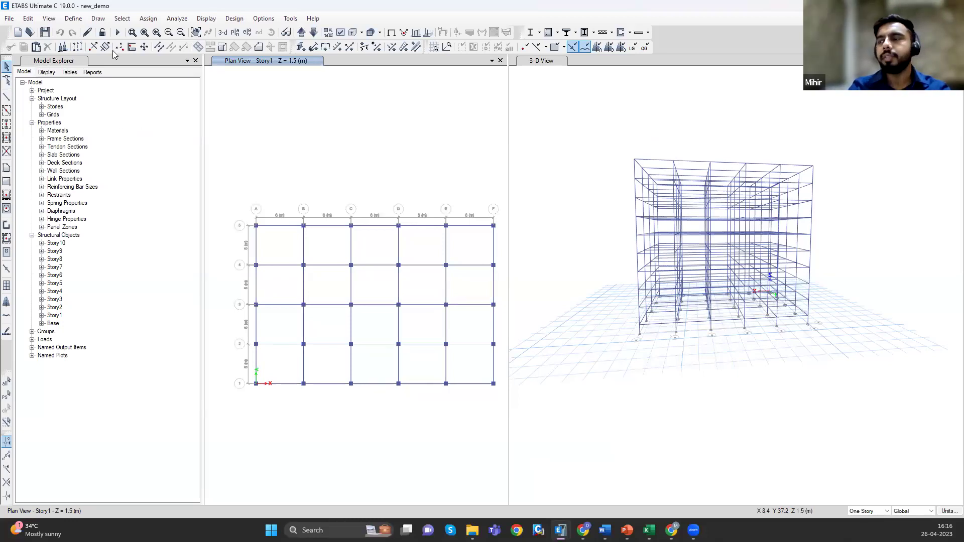
{"action": "left_click", "coordinate": [75, 19]}
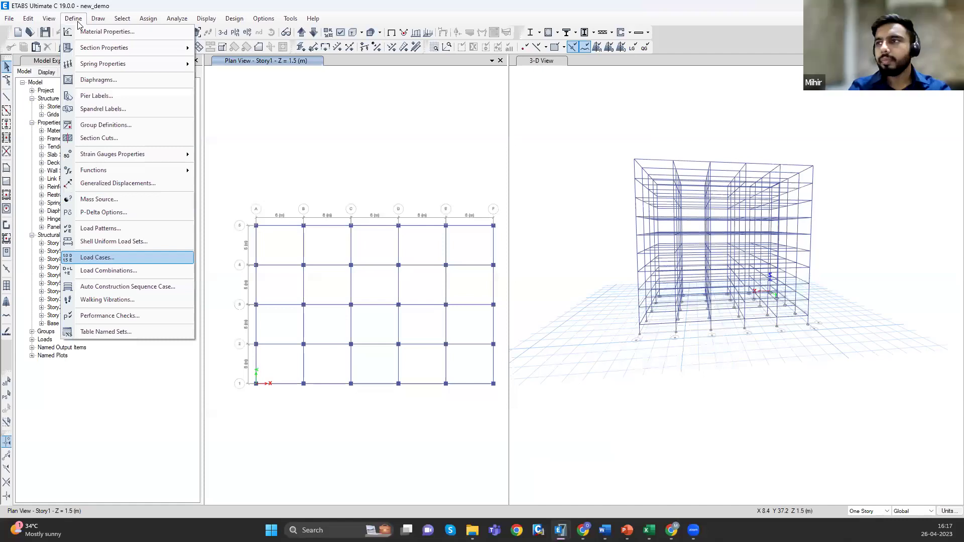
{"action": "left_click", "coordinate": [97, 258]}
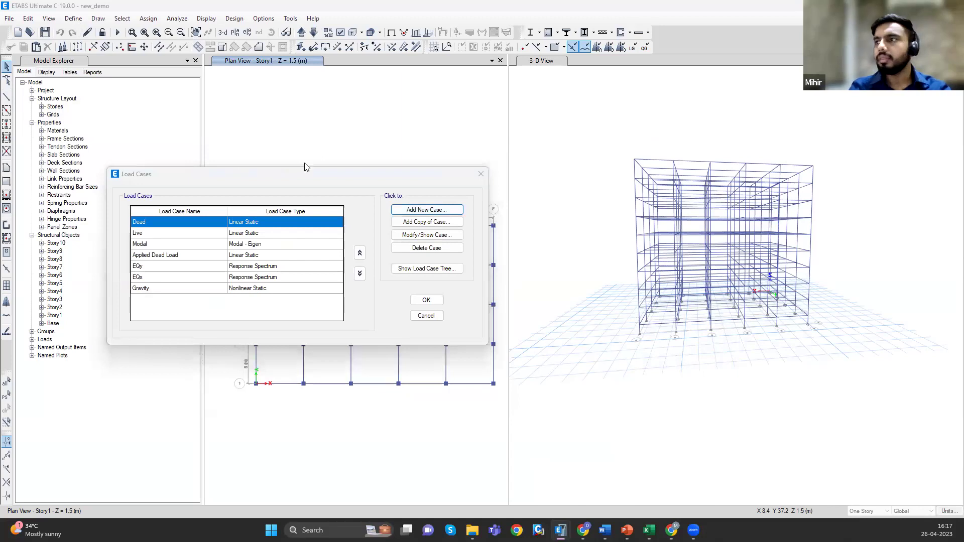
{"action": "key", "text": "Return"}
{"action": "type", "text": "Pushover_Y"}
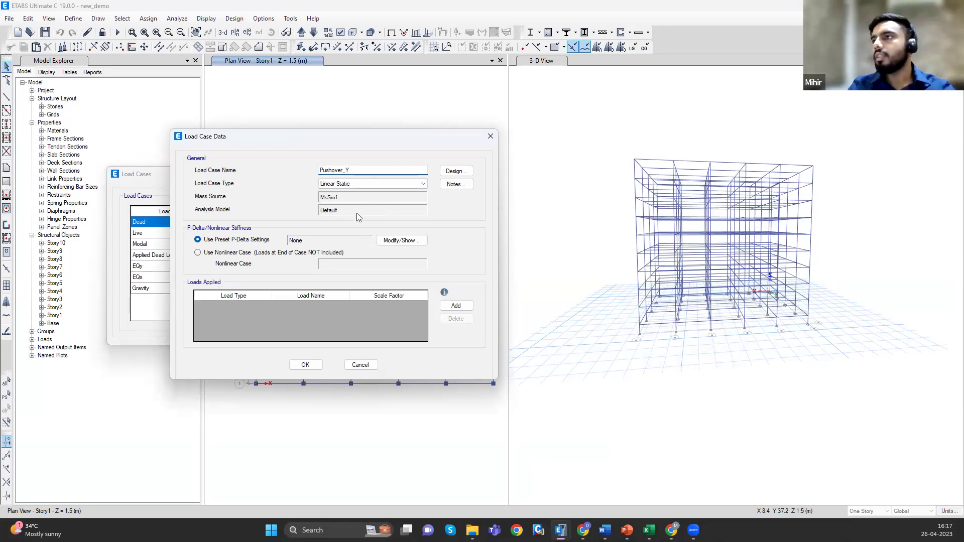
- Set the Pushover_Y case to Nonlinear Static, continuing from the end of the Gravity nonlinear case
{"action": "left_click", "coordinate": [251, 255]}
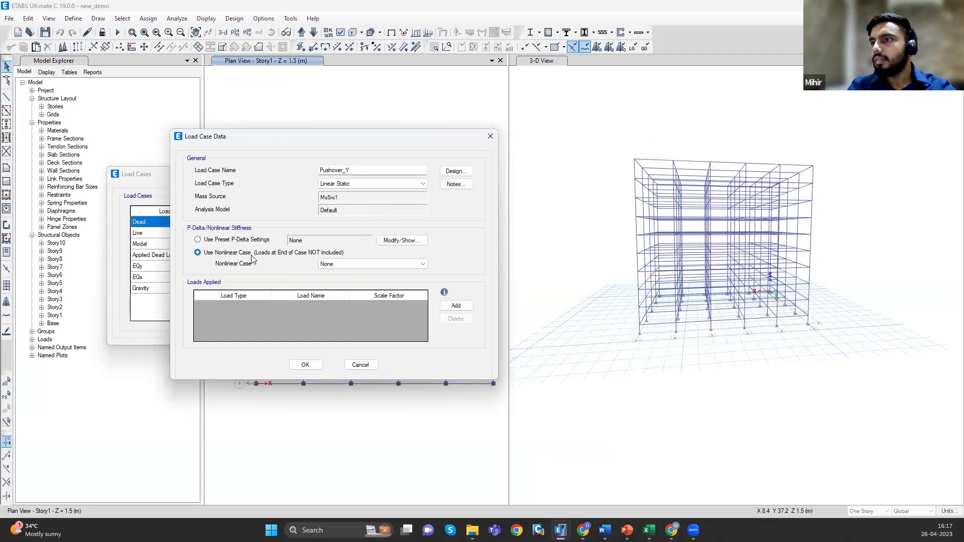
{"action": "left_click", "coordinate": [338, 265]}
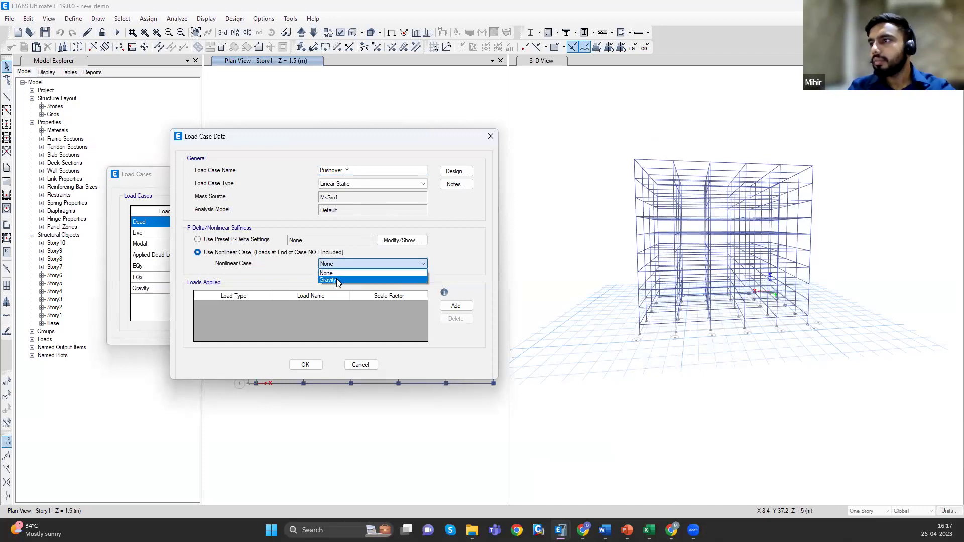
{"action": "left_click", "coordinate": [332, 280]}
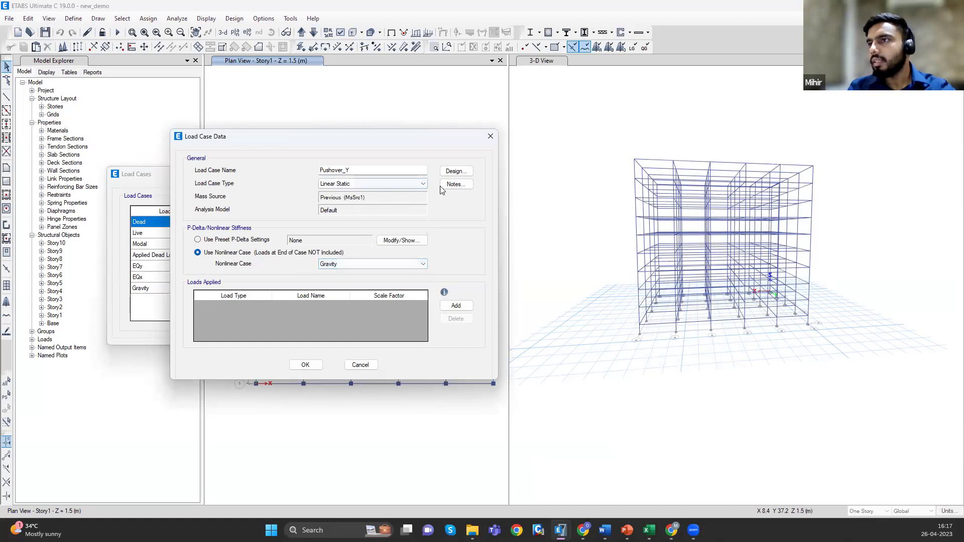
{"action": "left_click", "coordinate": [416, 184]}
{"action": "left_click", "coordinate": [398, 198]}
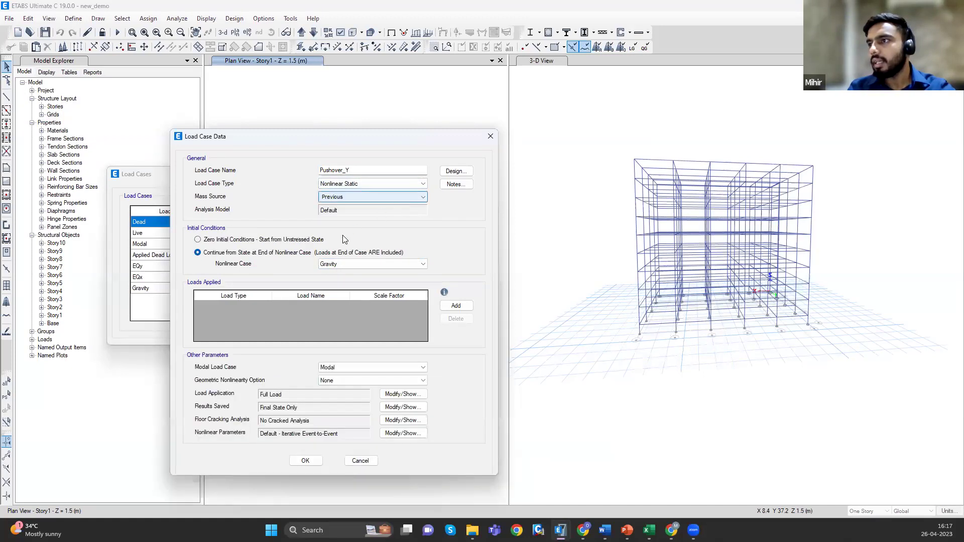
- Add an applied load of type Mode to the case, using mode 1 with scale factor 1
{"action": "left_click", "coordinate": [444, 307]}
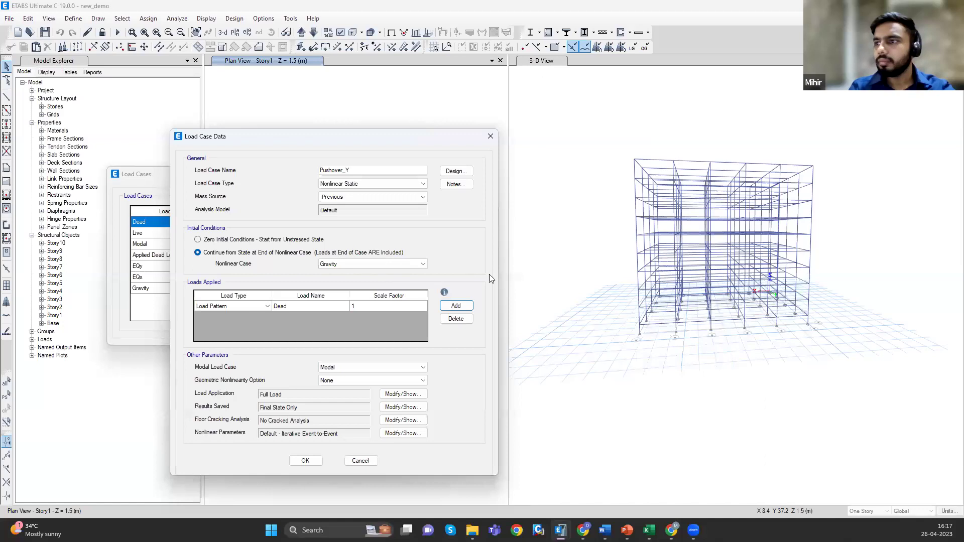
{"action": "left_click", "coordinate": [249, 310]}
{"action": "left_click", "coordinate": [238, 322]}
{"action": "left_click", "coordinate": [294, 306]}
{"action": "left_click", "coordinate": [238, 310]}
{"action": "left_click", "coordinate": [236, 306]}
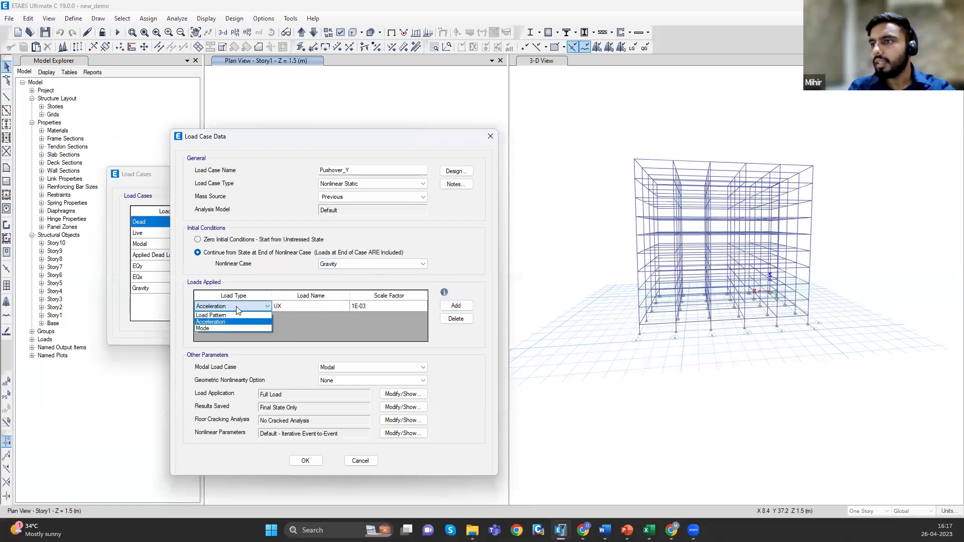
{"action": "left_click", "coordinate": [216, 329]}
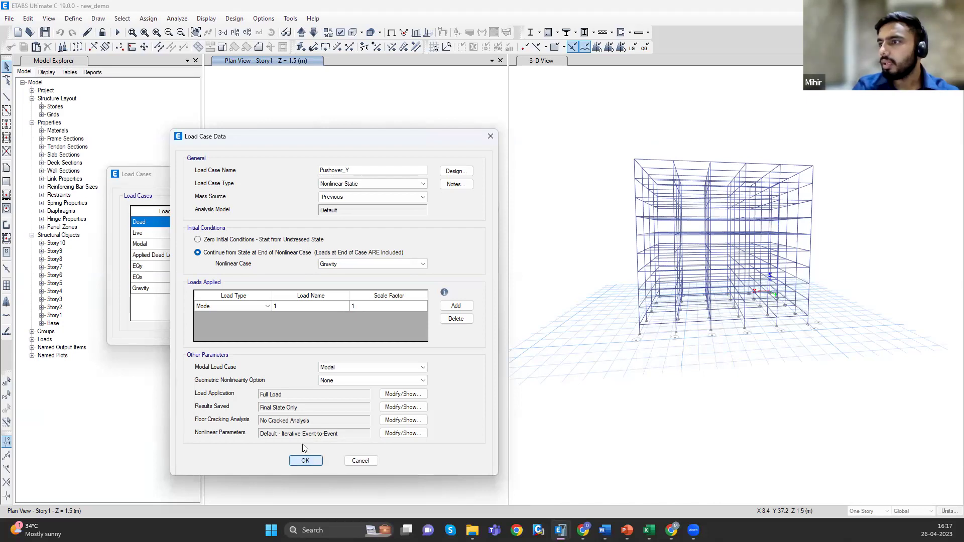
- Set the geometric nonlinearity option to P-Delta and the load application to Displacement Control
{"action": "left_click", "coordinate": [342, 381]}
{"action": "left_click", "coordinate": [336, 397]}
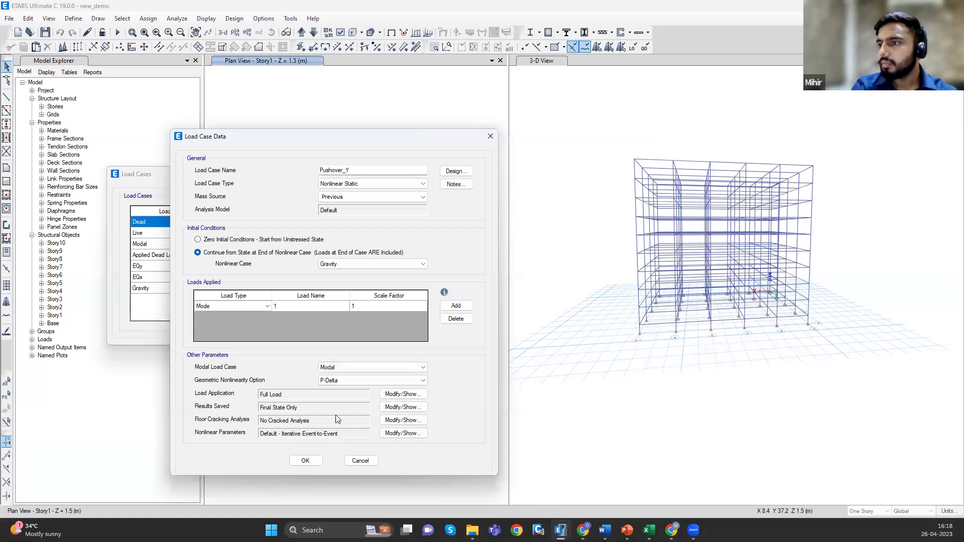
{"action": "left_click", "coordinate": [404, 394]}
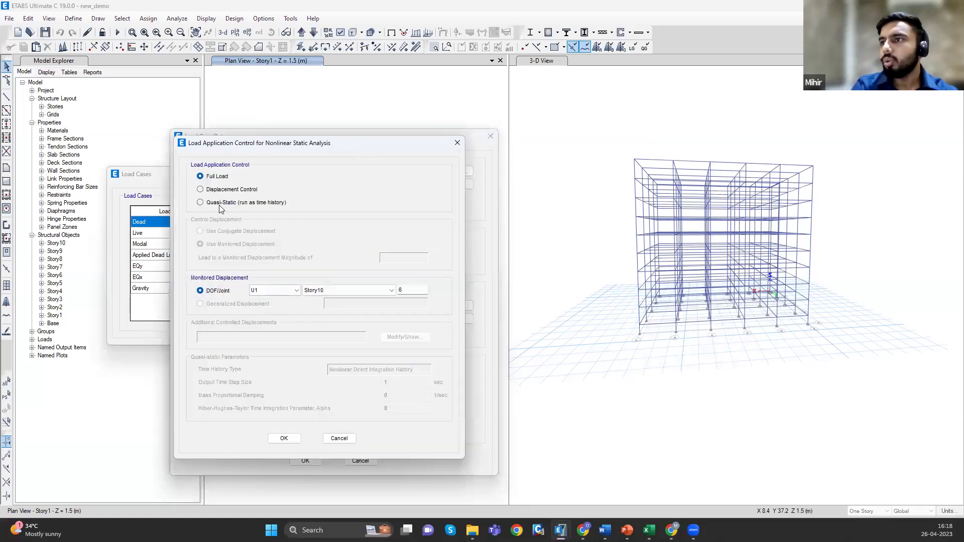
{"action": "left_click", "coordinate": [217, 195]}
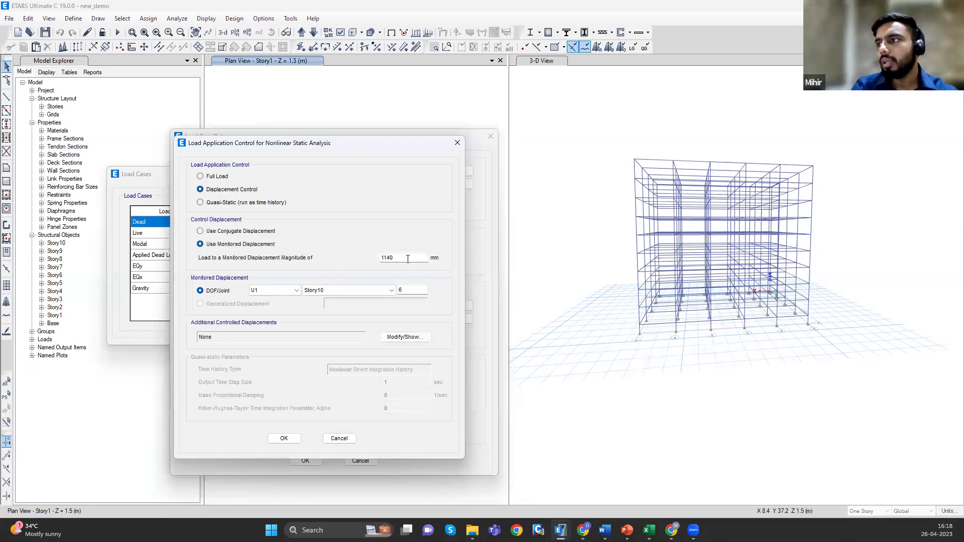
{"action": "left_click_drag", "start_coordinate": [407, 258], "coordinate": [359, 268]}
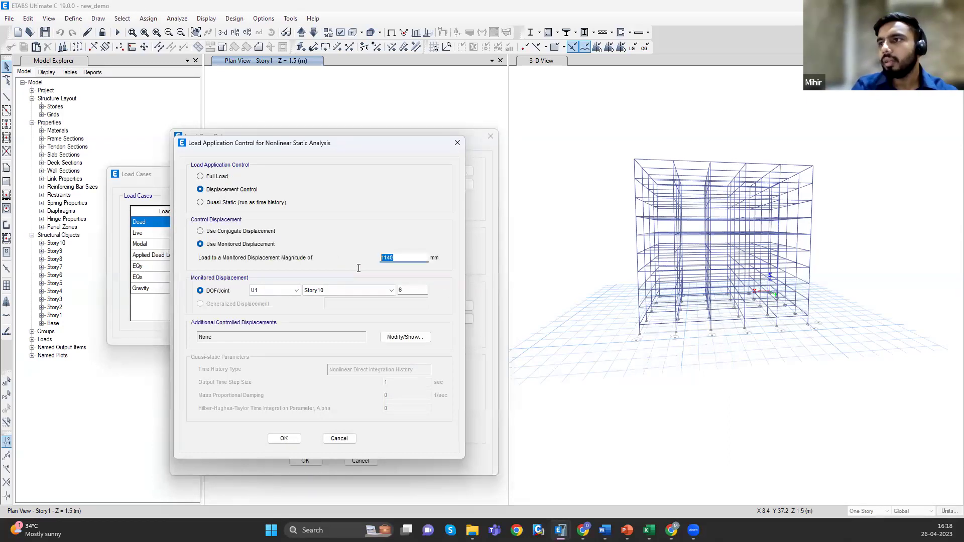
{"action": "left_click", "coordinate": [390, 258]}
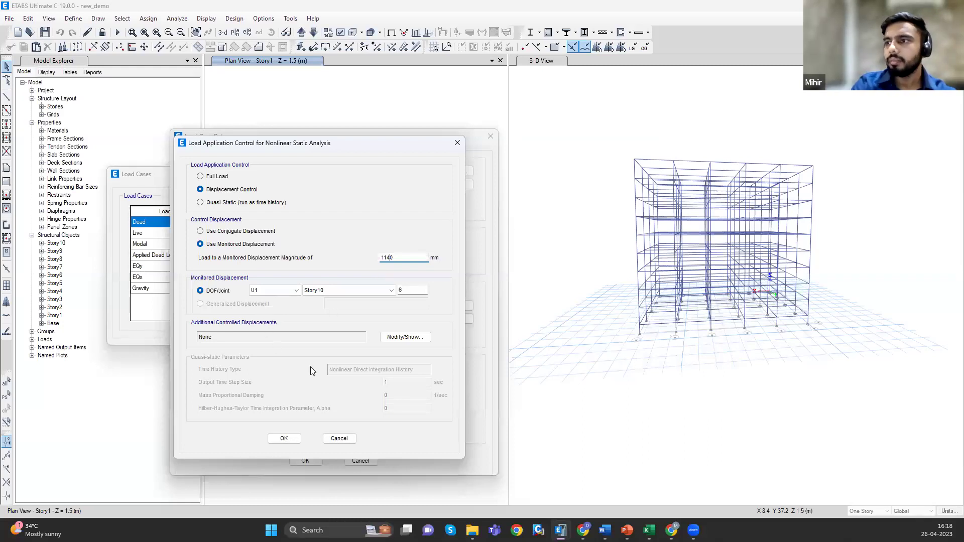
{"action": "left_click", "coordinate": [278, 439]}
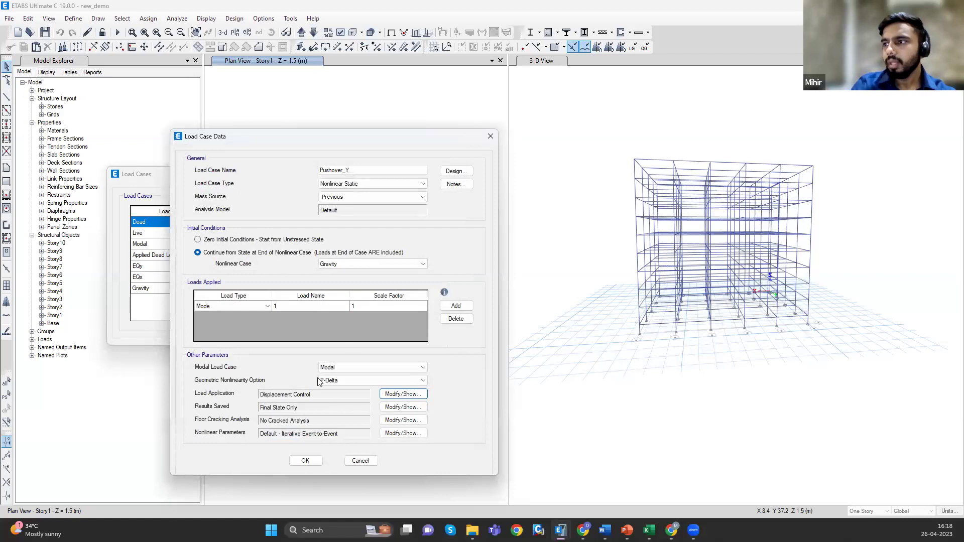
- Set the results saved to Multiple States with a minimum of 30 and a maximum of 50 saved states
{"action": "left_click", "coordinate": [393, 407]}
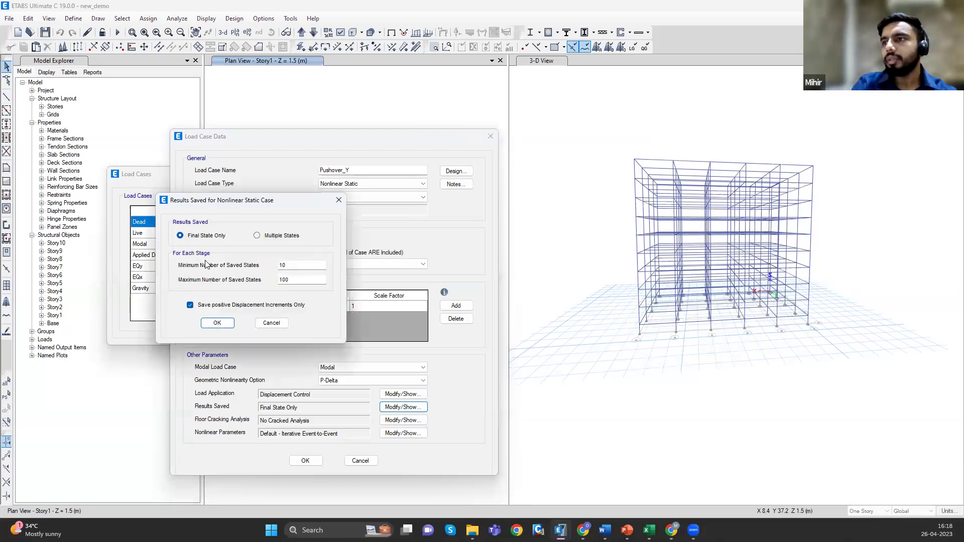
{"action": "left_click", "coordinate": [262, 237]}
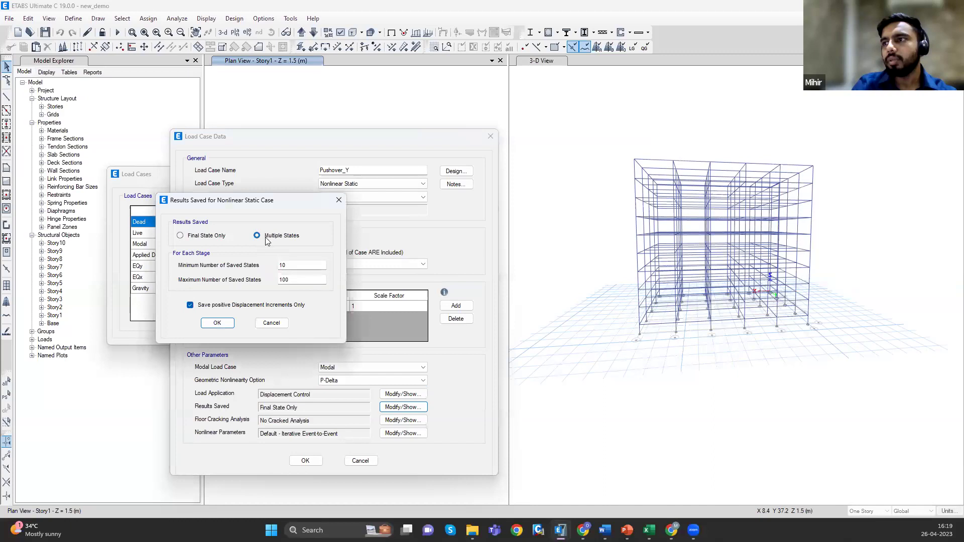
{"action": "key", "text": "Tab"}
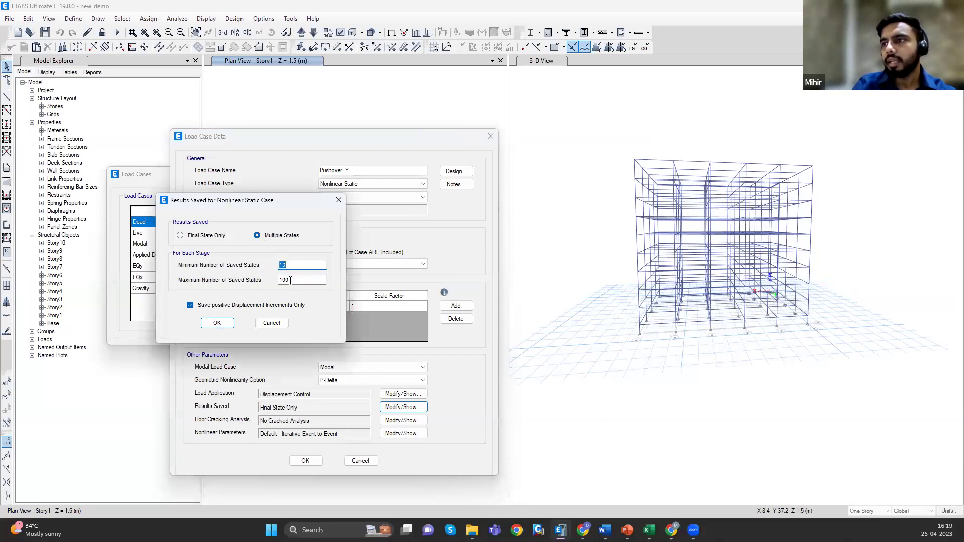
{"action": "type", "text": "50"}
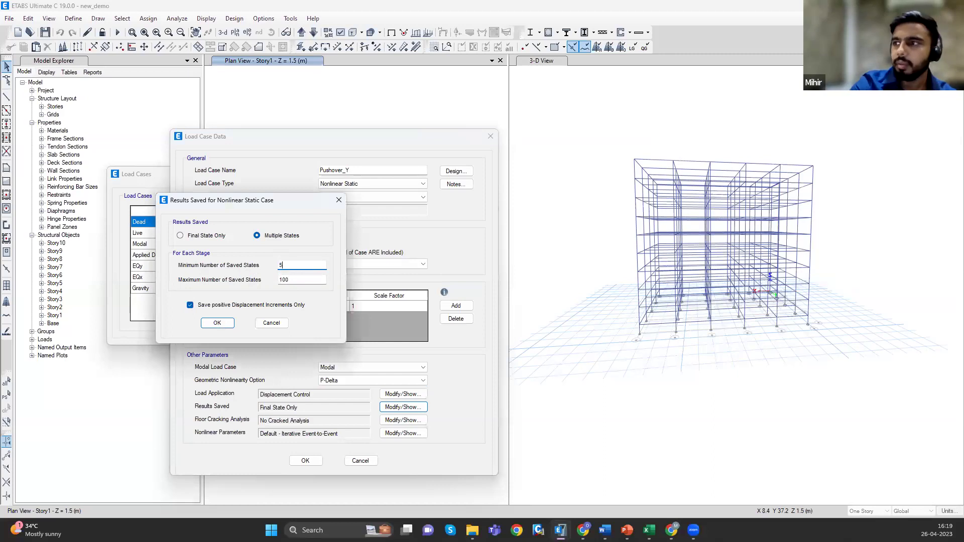
{"action": "key", "text": "BackSpace"}
{"action": "key", "text": "BackSpace"}
{"action": "type", "text": "30"}
{"action": "double_click", "coordinate": [284, 280]}
{"action": "type", "text": "50"}
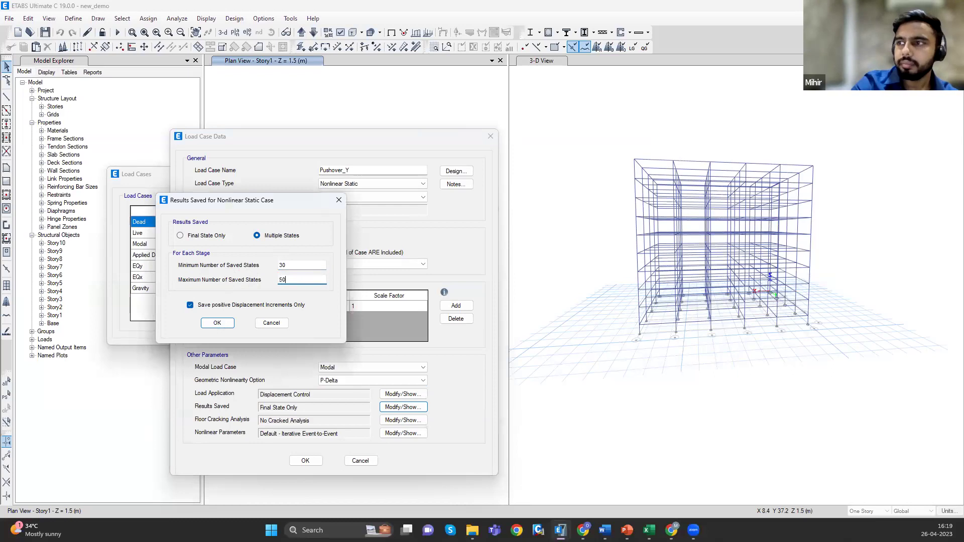
{"action": "left_click", "coordinate": [221, 307]}
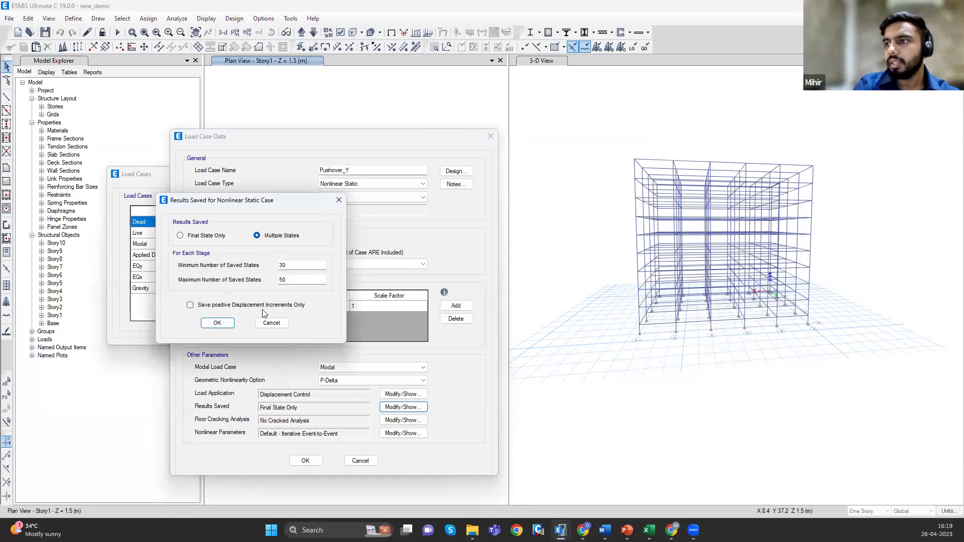
{"action": "left_click", "coordinate": [190, 305]}
{"action": "left_click", "coordinate": [215, 323]}
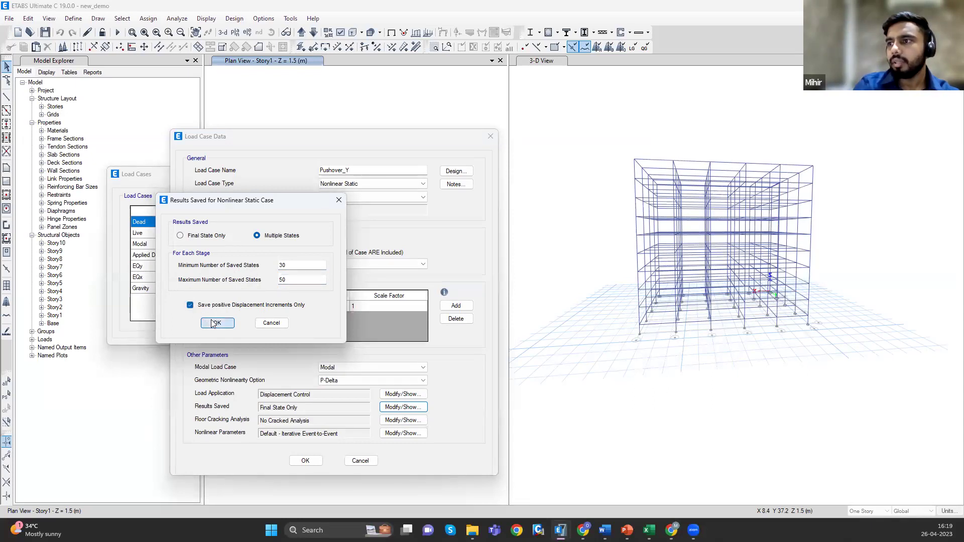
- Accept the Pushover_Y case data and cancel out of the load case list
{"action": "left_click", "coordinate": [309, 460]}
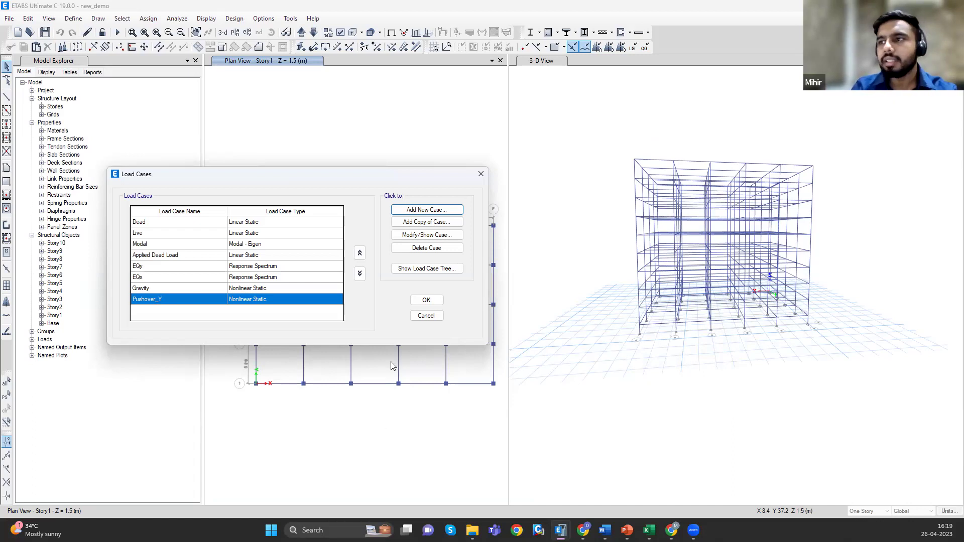
{"action": "left_click", "coordinate": [427, 315]}
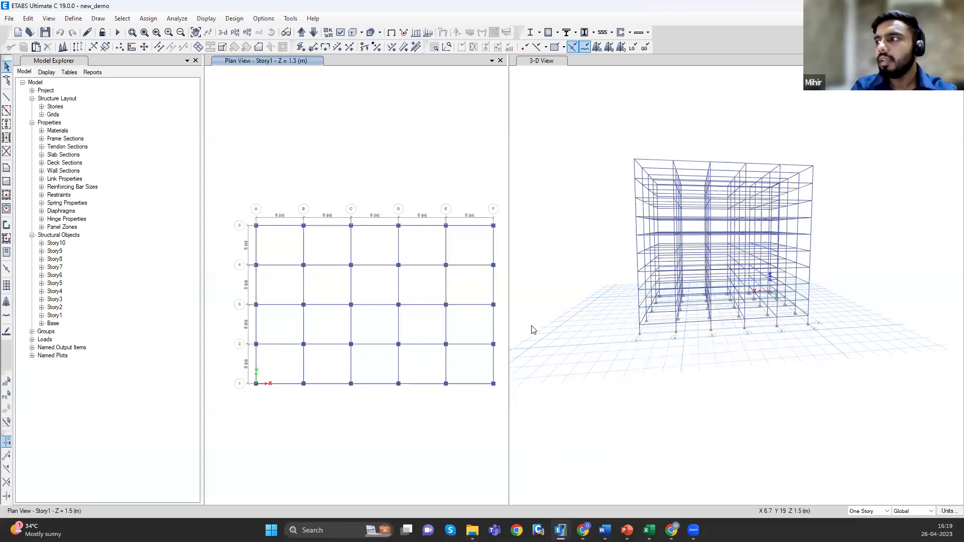
{"action": "middle_click_drag", "start_coordinate": [601, 351], "coordinate": [640, 314], "text": "shift"}
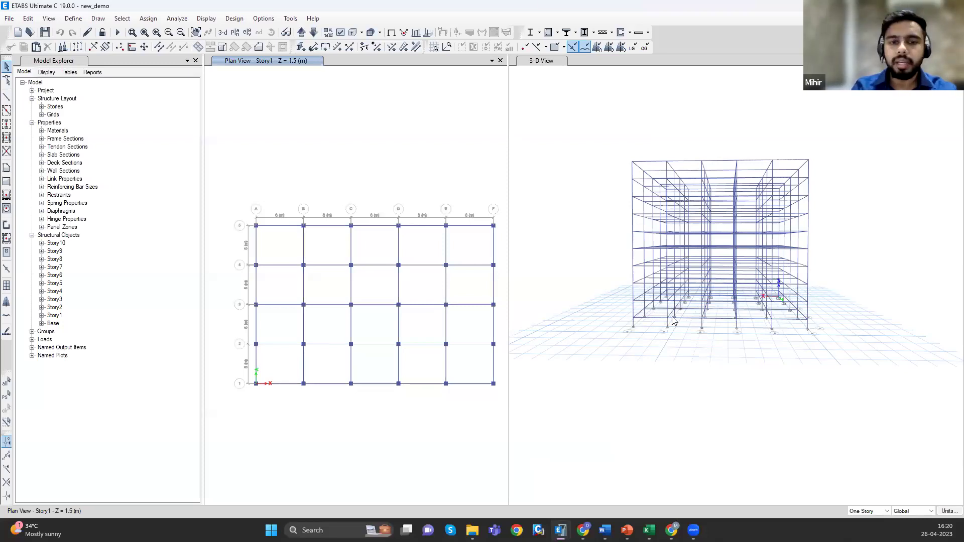
{"action": "middle_click_drag", "start_coordinate": [708, 367], "coordinate": [517, 126], "text": "shift"}
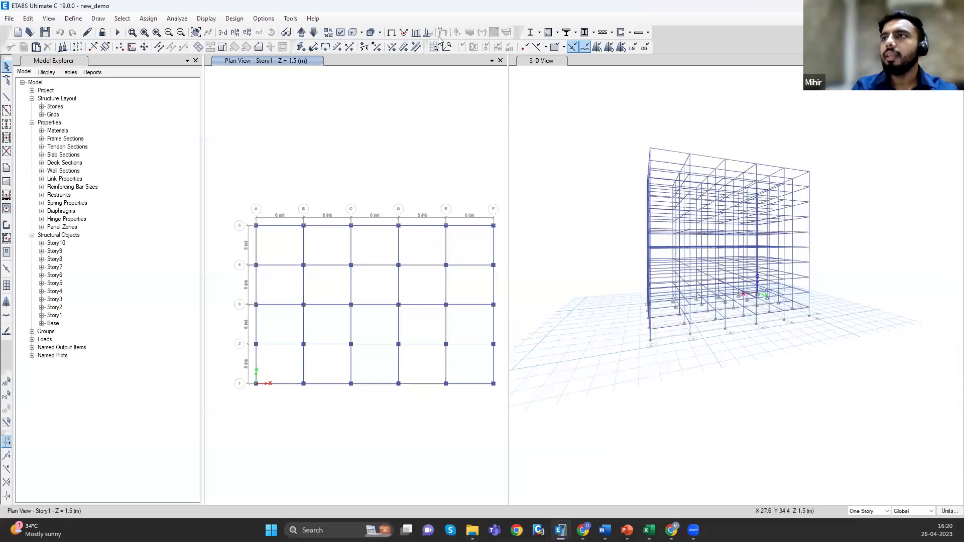
- Add a new frame/wall nonlinear hinge property based on the Concrete defaults
{"action": "left_click", "coordinate": [76, 19]}
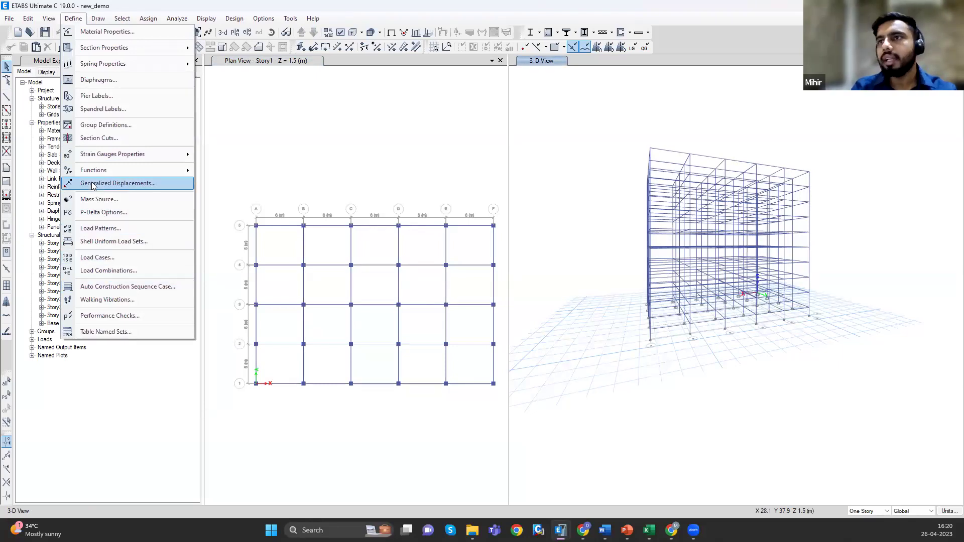
{"action": "left_click", "coordinate": [80, 20]}
{"action": "left_click", "coordinate": [78, 20]}
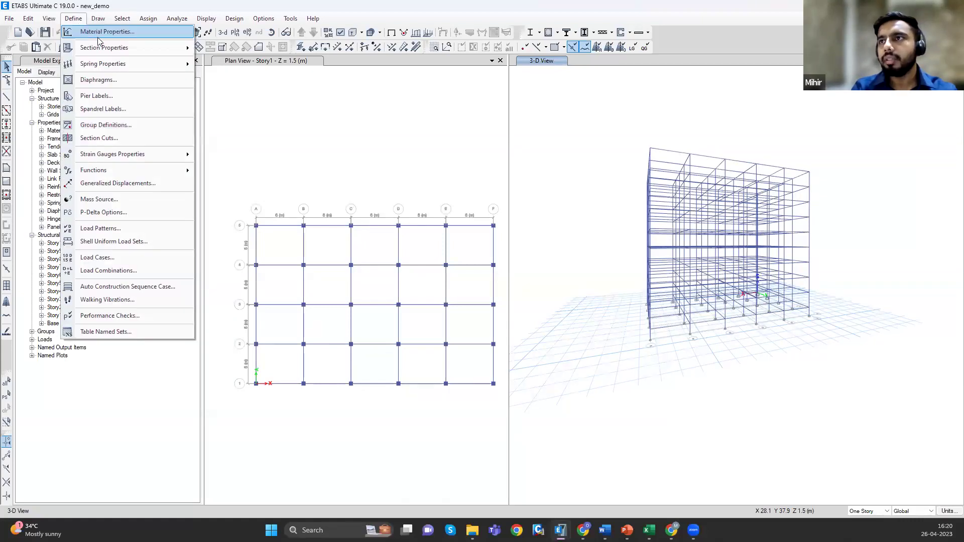
{"action": "mouse_move", "coordinate": [105, 47]}
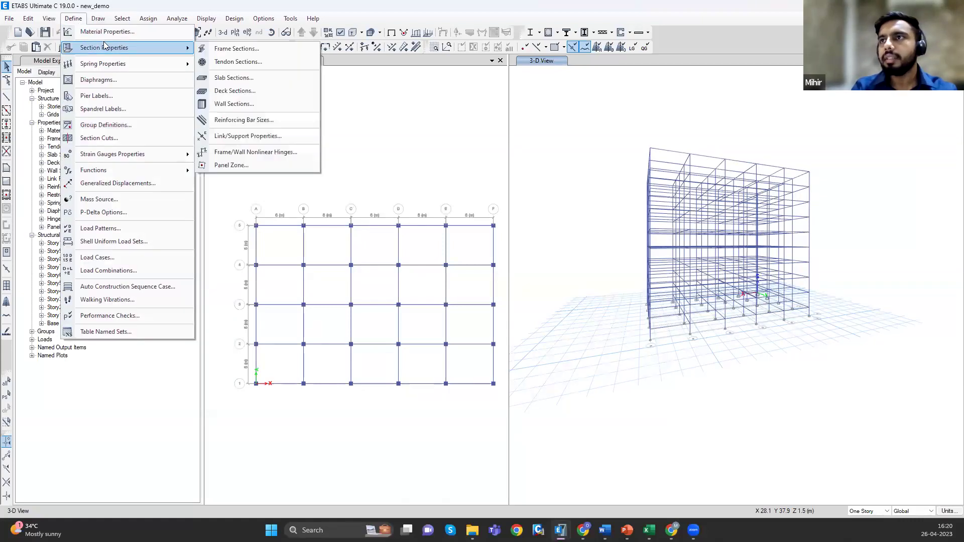
{"action": "left_click", "coordinate": [247, 153]}
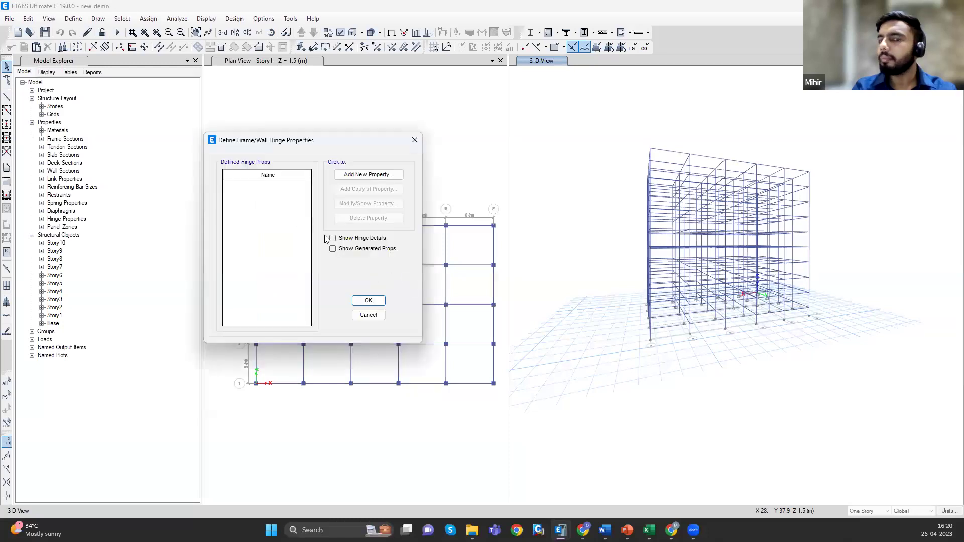
{"action": "left_click", "coordinate": [347, 181]}
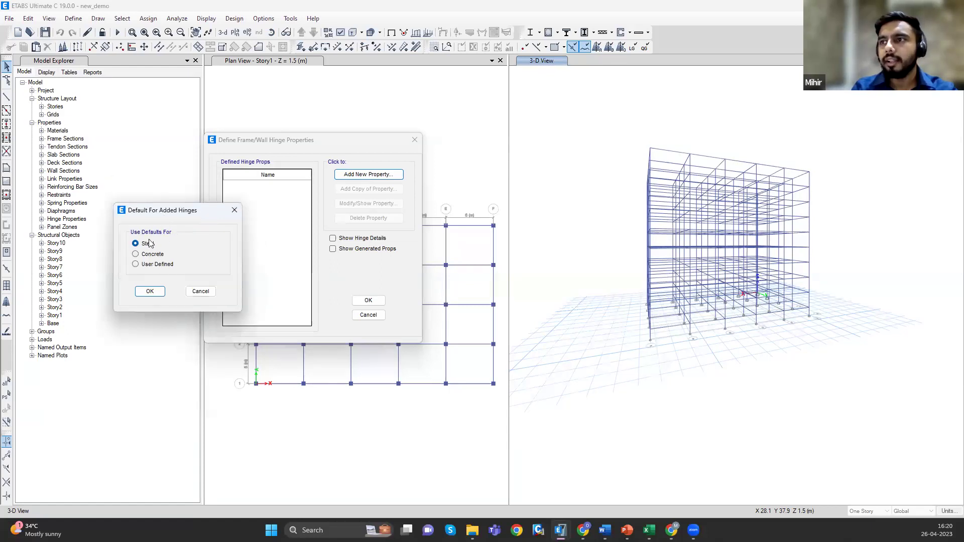
{"action": "left_click_drag", "start_coordinate": [185, 215], "coordinate": [170, 206]}
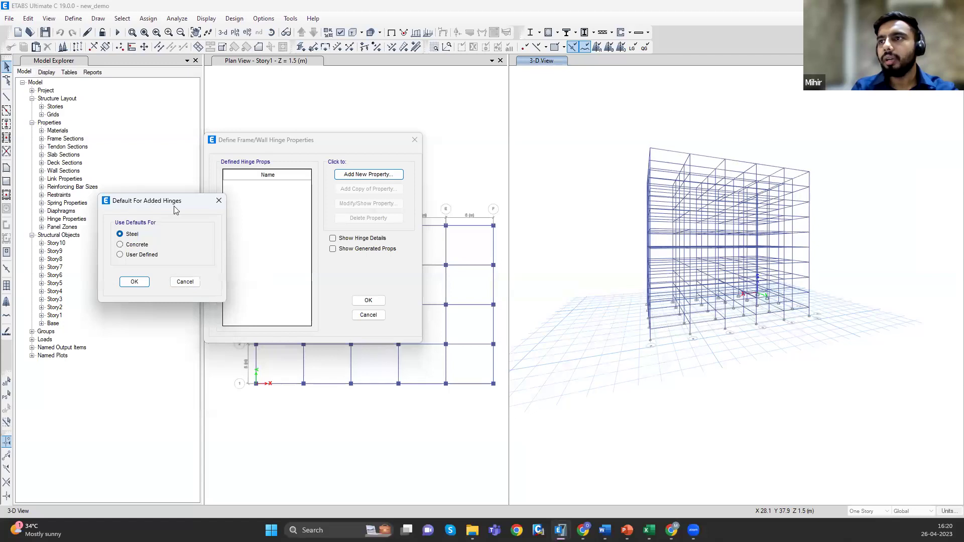
{"action": "left_click", "coordinate": [136, 245]}
{"action": "left_click", "coordinate": [134, 282]}
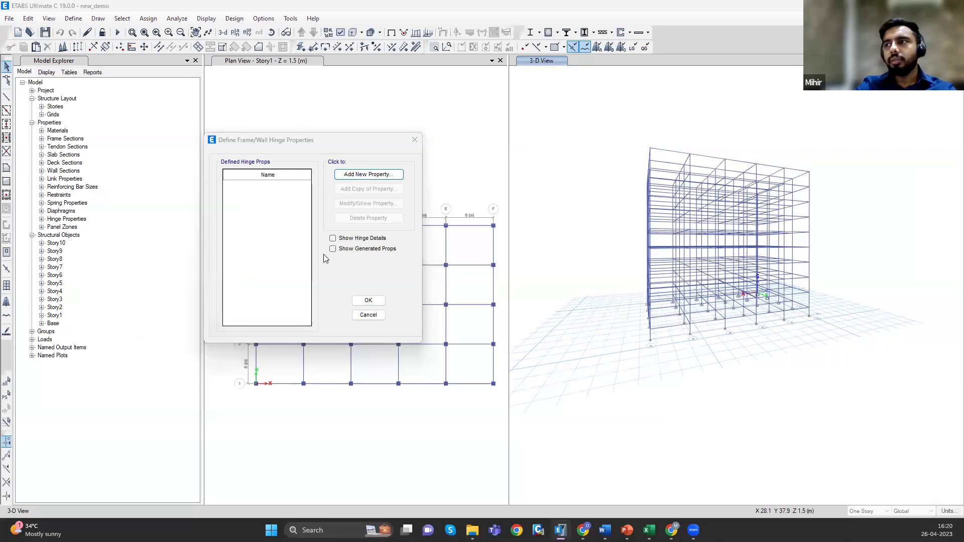
{"action": "key", "text": "Return"}
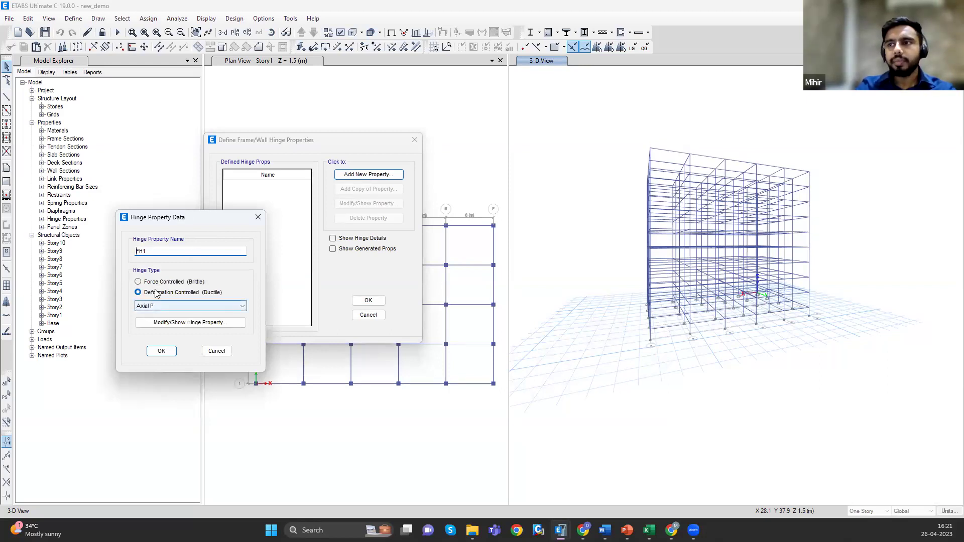
- Name the hinge property Beam and set its deformation-controlled hinge type to Moment M3
{"action": "left_click_drag", "start_coordinate": [150, 252], "coordinate": [109, 252]}
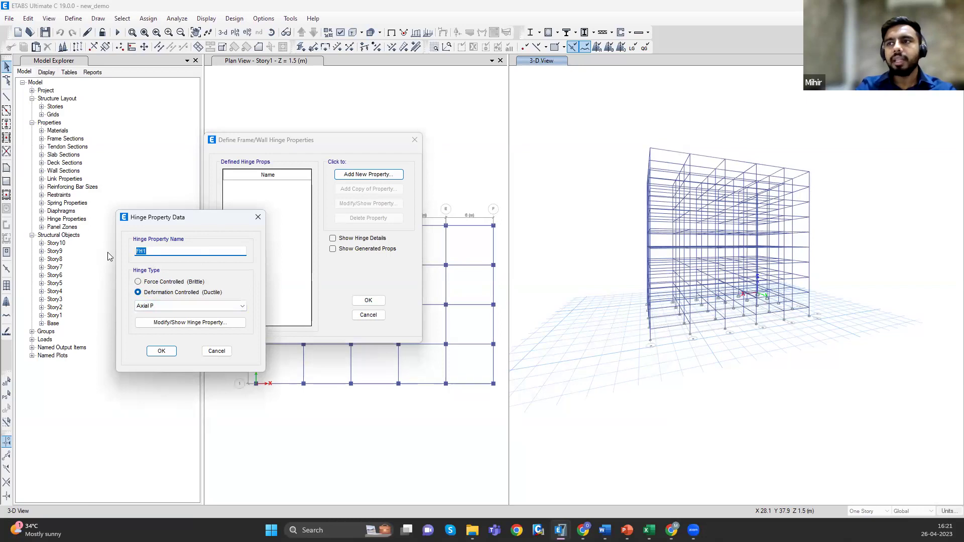
{"action": "type", "text": "Beam"}
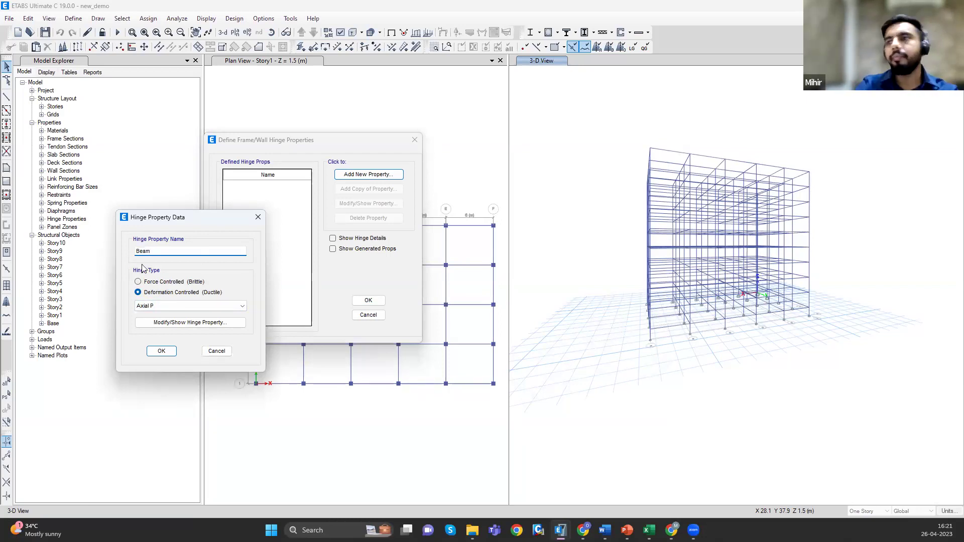
{"action": "left_click", "coordinate": [171, 305]}
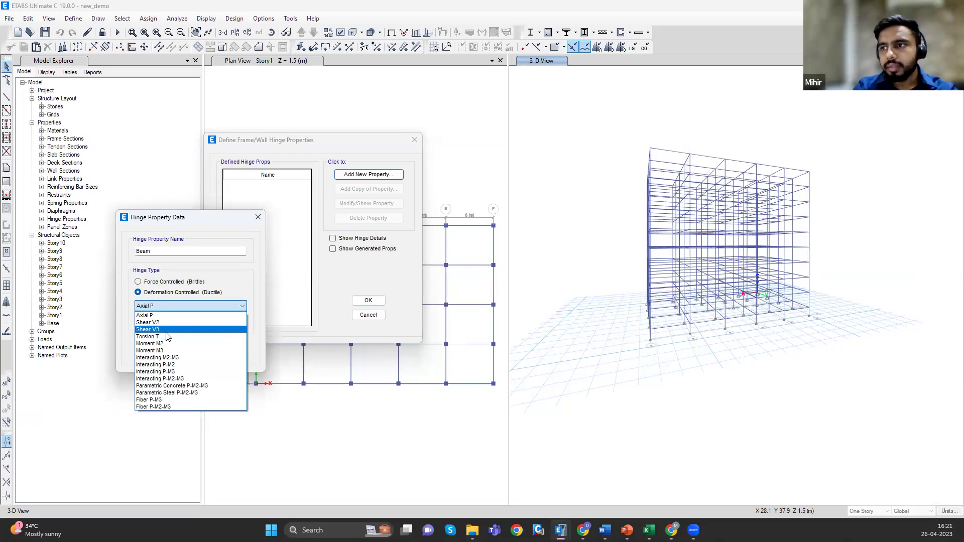
{"action": "left_click", "coordinate": [166, 351]}
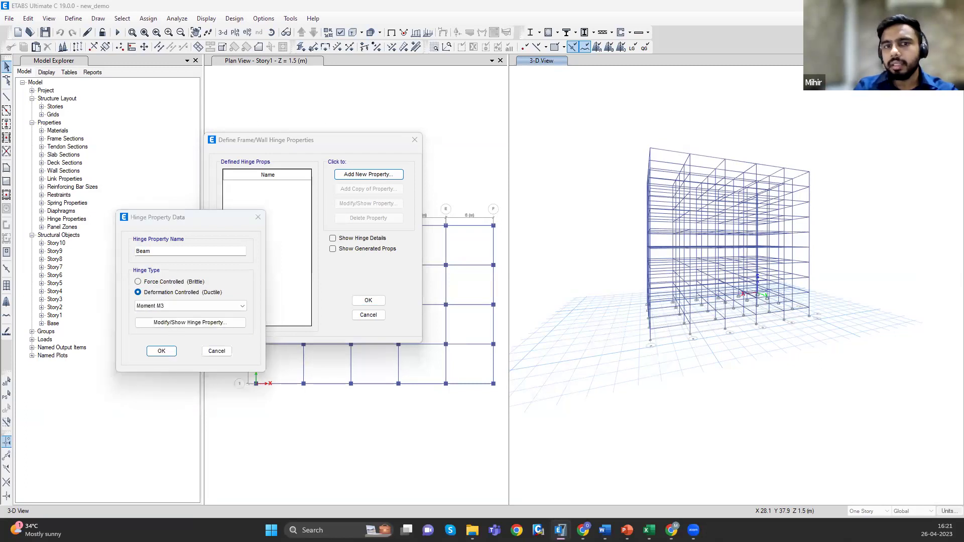
- Make the Beam hinge's properties non-symmetric and set the Immediate Occupancy criteria to 0.01 positive and -0.008 negative
{"action": "left_click", "coordinate": [190, 322]}
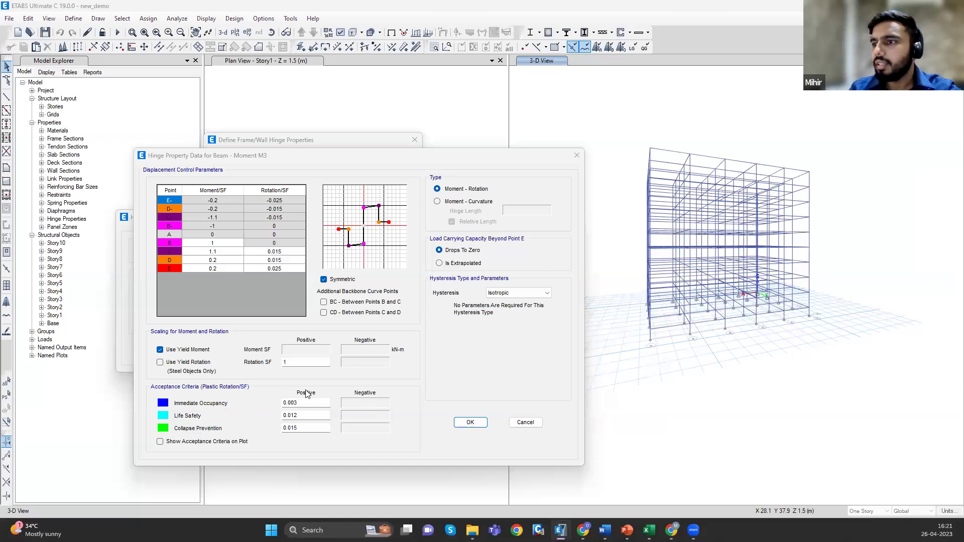
{"action": "left_click", "coordinate": [339, 280]}
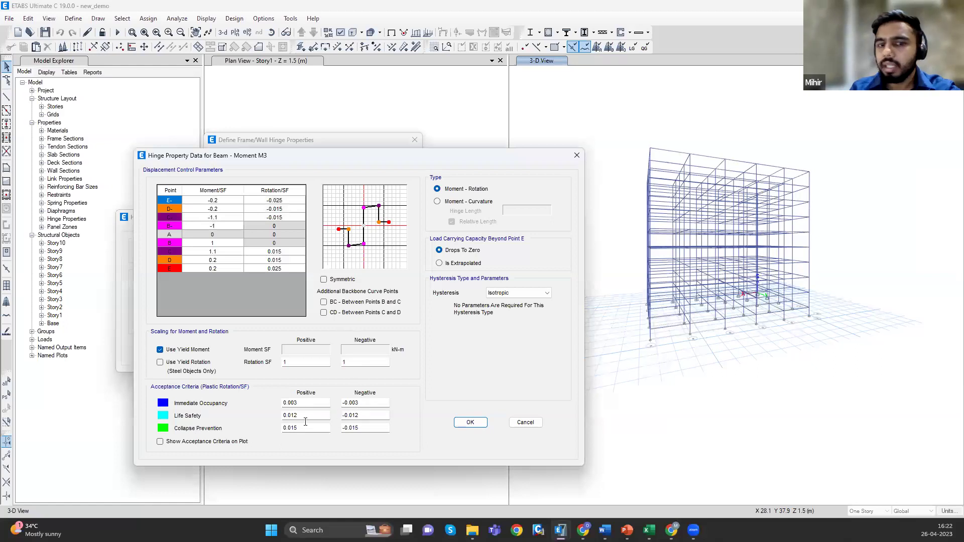
{"action": "left_click", "coordinate": [295, 403]}
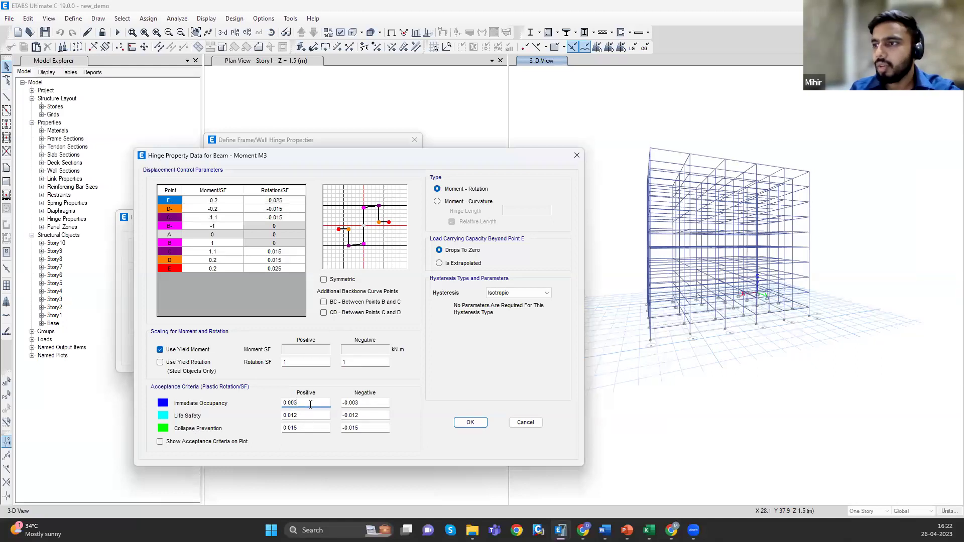
{"action": "key", "text": "BackSpace"}
{"action": "key", "text": "BackSpace"}
{"action": "type", "text": "1"}
{"action": "left_click", "coordinate": [368, 400]}
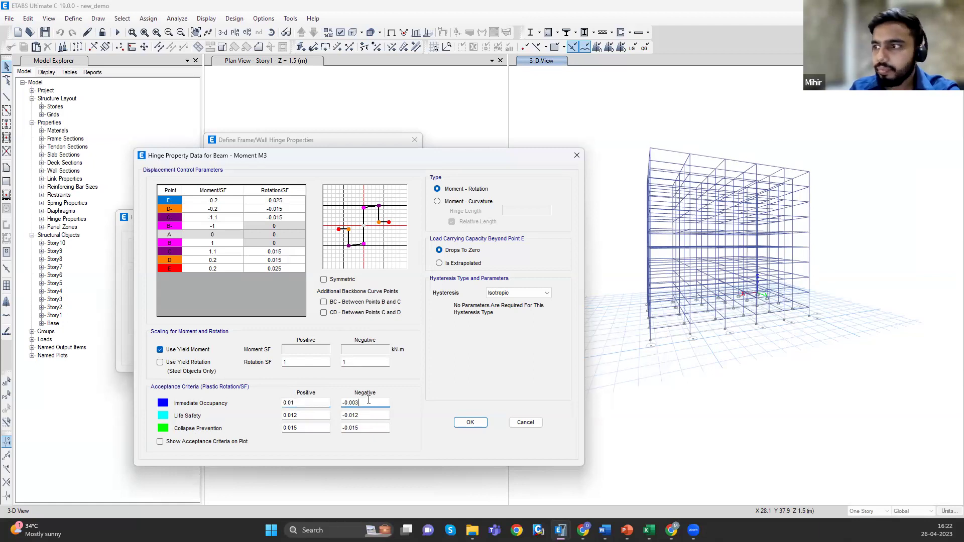
{"action": "key", "text": "BackSpace"}
{"action": "type", "text": "8"}
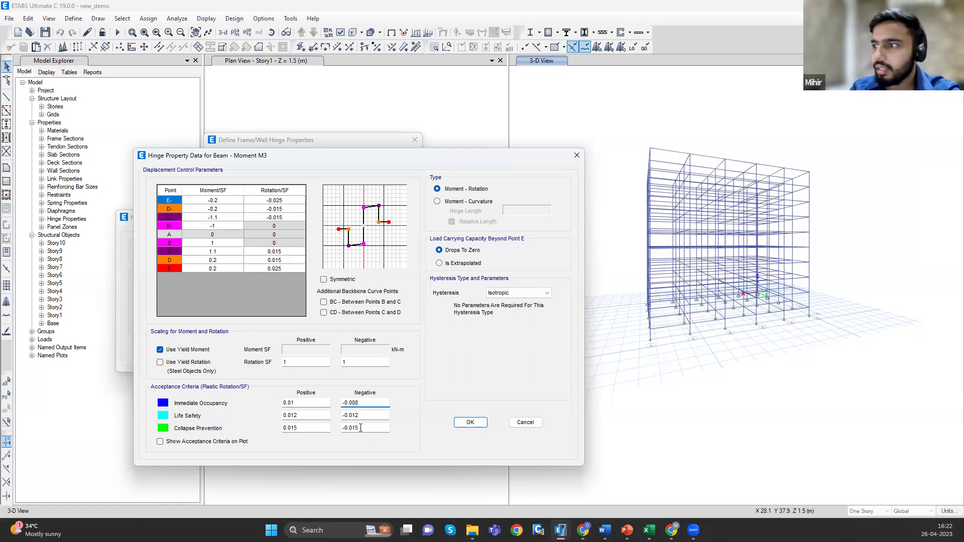
- Set the Life Safety acceptance criteria to -0.0236 negative and 0.025 positive
{"action": "left_click_drag", "start_coordinate": [356, 416], "coordinate": [381, 411]}
{"action": "key", "text": "BackSpace"}
{"action": "key", "text": "BackSpace"}
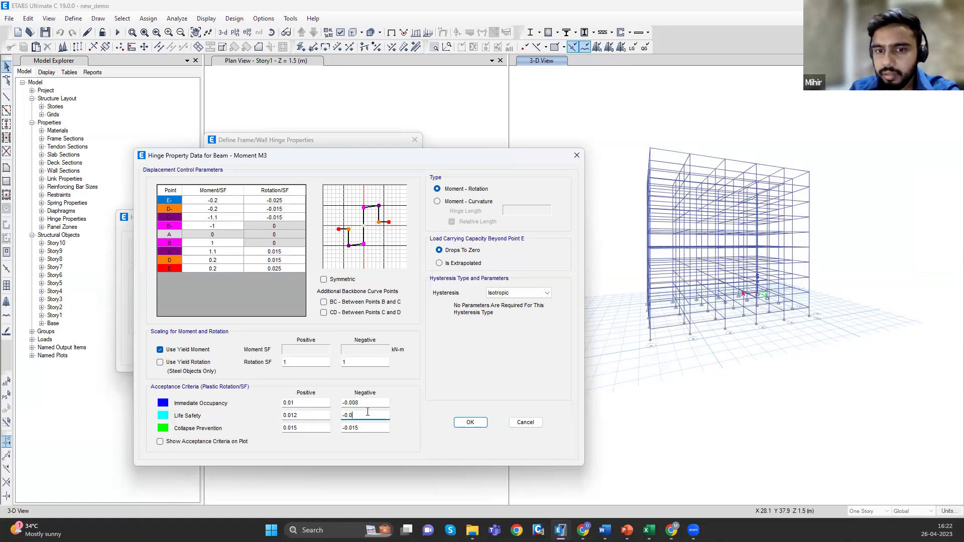
{"action": "type", "text": "236"}
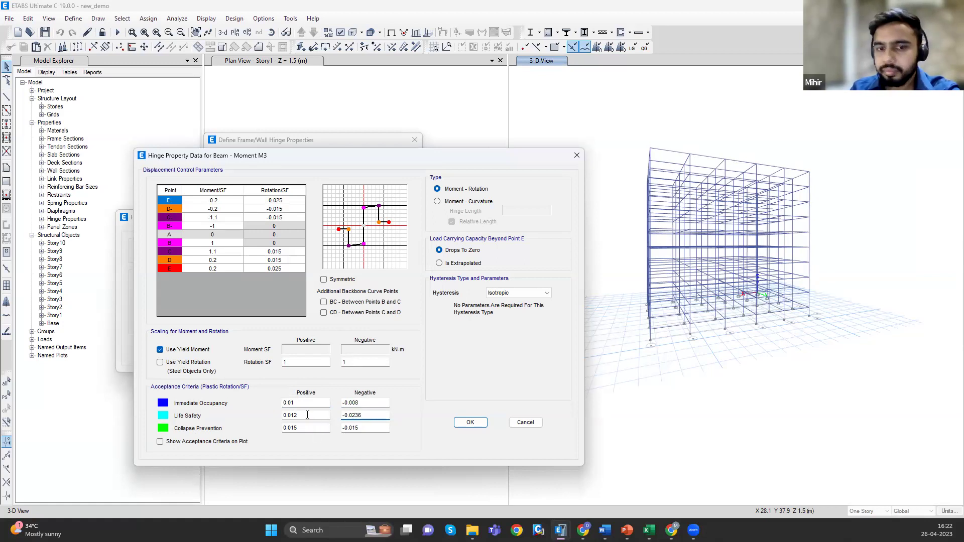
{"action": "left_click", "coordinate": [307, 415]}
{"action": "key", "text": "BackSpace"}
{"action": "key", "text": "BackSpace"}
{"action": "type", "text": "25"}
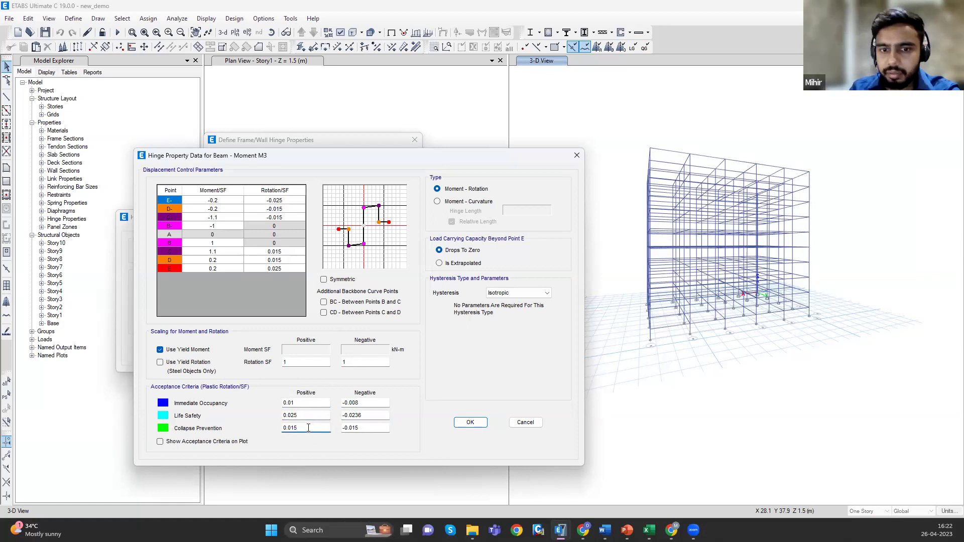
- Set the Collapse Prevention acceptance criteria to 0.05 positive and -0.0447 negative
{"action": "type", "text": "5"}
{"action": "left_click", "coordinate": [369, 428]}
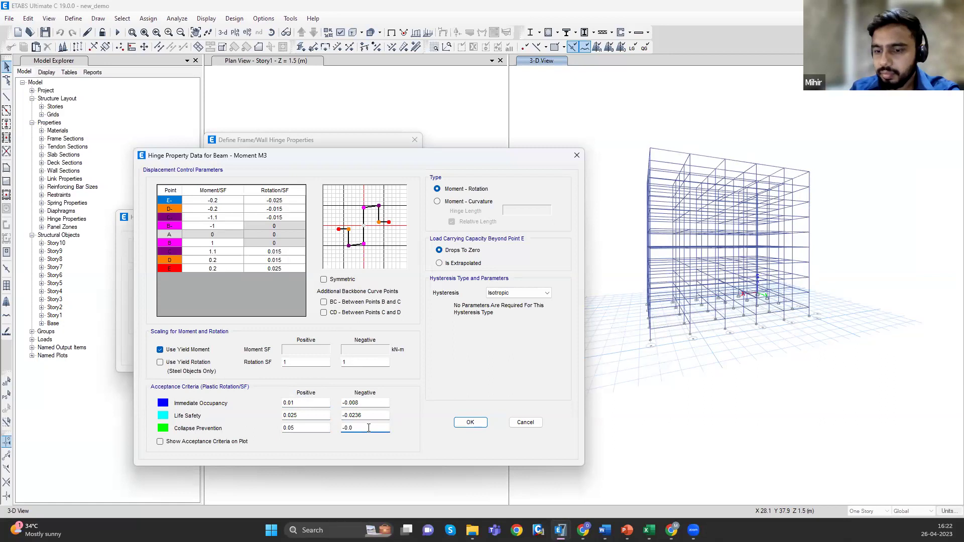
{"action": "type", "text": "7"}
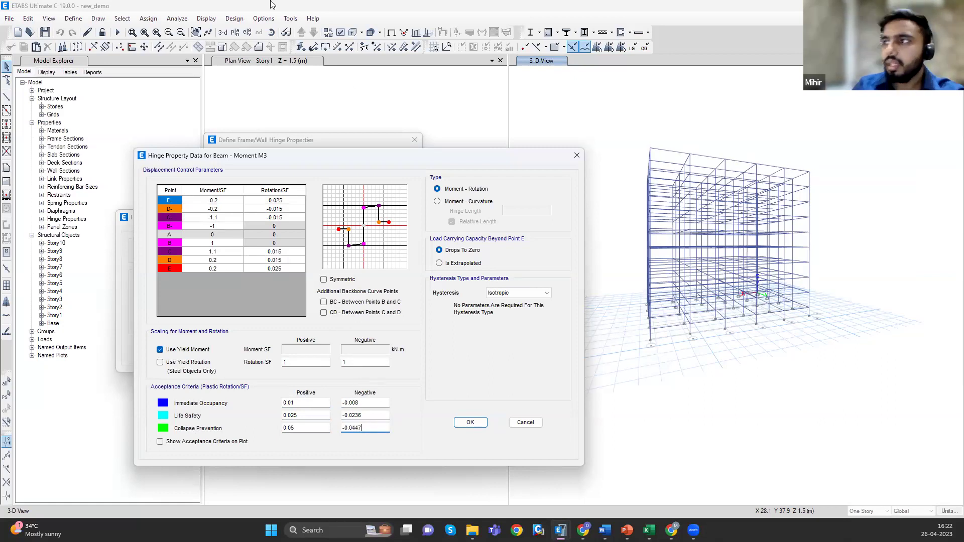
- Set the Rotation/SF of backbone point E- to -0.0447
{"action": "left_click", "coordinate": [216, 206]}
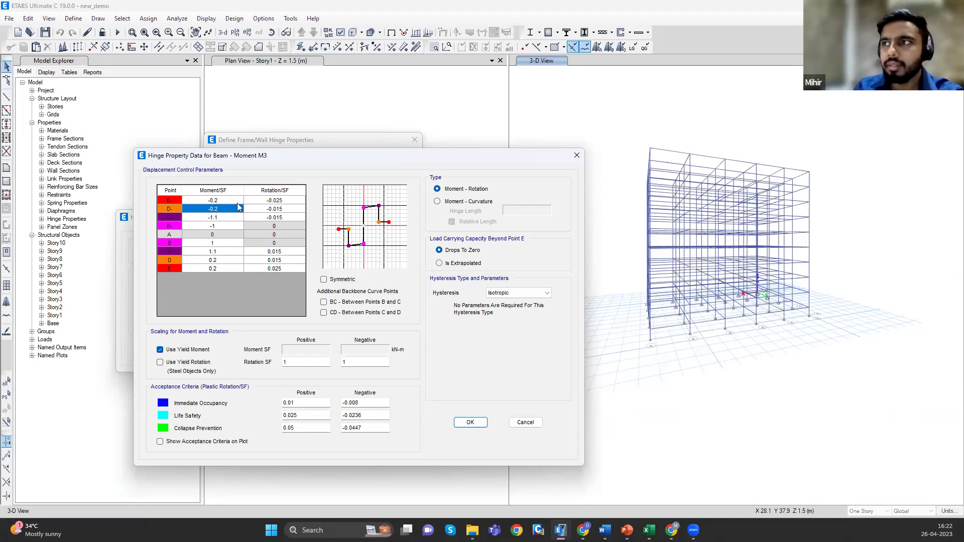
{"action": "left_click", "coordinate": [277, 205]}
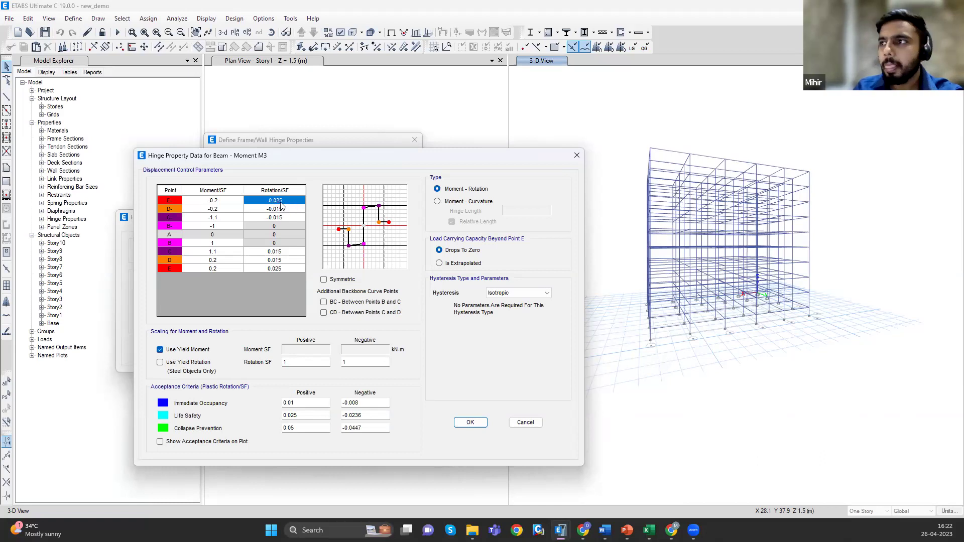
{"action": "left_click", "coordinate": [277, 201]}
{"action": "left_click_drag", "start_coordinate": [275, 201], "coordinate": [290, 201]}
{"action": "type", "text": "447"}
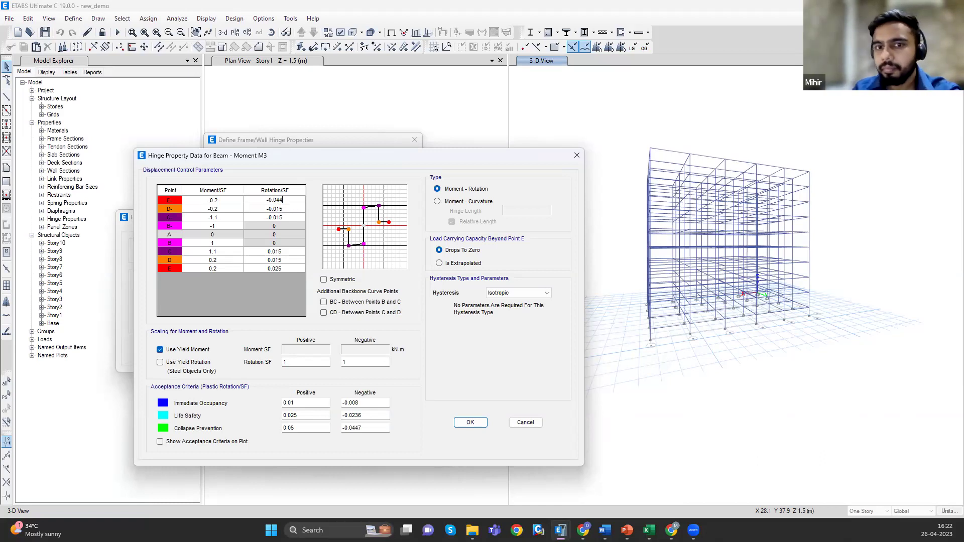
- Set backbone point D- to a Rotation/SF of -0.0236 and a Moment/SF of -1.1
{"action": "left_click", "coordinate": [277, 209]}
{"action": "left_click_drag", "start_coordinate": [278, 209], "coordinate": [295, 209]}
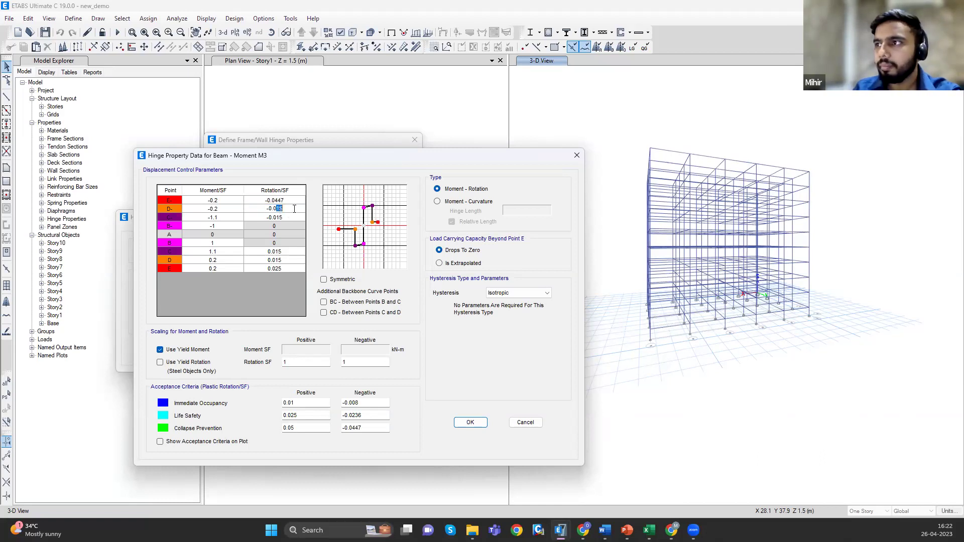
{"action": "type", "text": "236"}
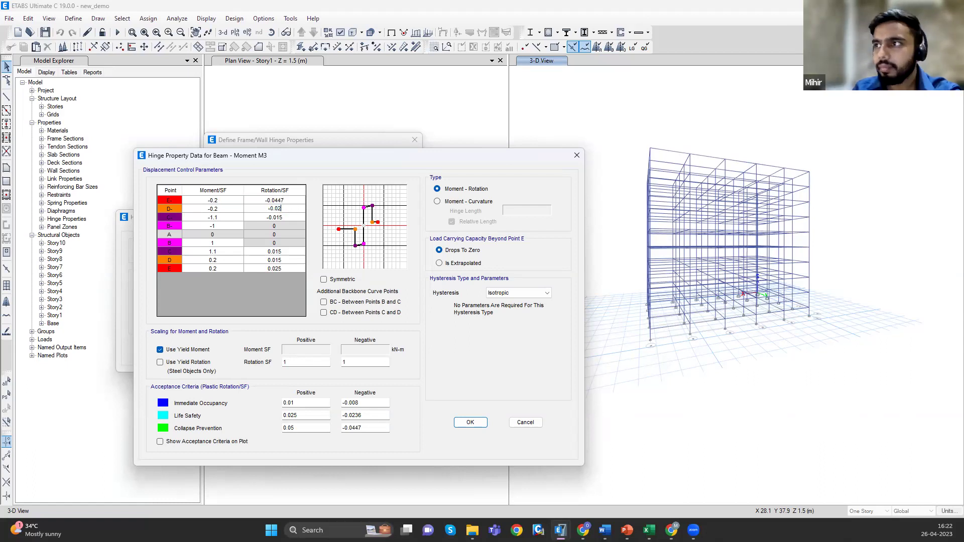
{"action": "left_click", "coordinate": [215, 210]}
{"action": "type", "text": "-1.1"}
{"action": "left_click", "coordinate": [271, 217]}
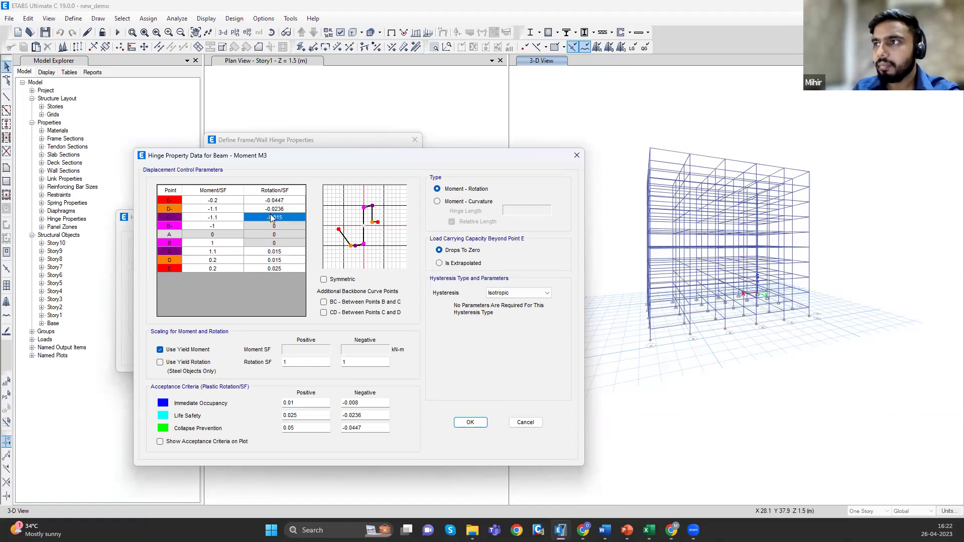
- Set the Moment/SF of point D to 1.1 and the Rotation/SF of points C and D to 0.025
{"action": "left_click", "coordinate": [225, 261]}
{"action": "type", "text": "1.1"}
{"action": "left_click", "coordinate": [274, 251]}
{"action": "type", "text": ".025"}
{"action": "left_click", "coordinate": [274, 259]}
{"action": "type", "text": ".0"}
- Set the Rotation/SF of backbone point E to 0.05 and try to accept the hinge data
{"action": "left_click", "coordinate": [283, 269]}
{"action": "type", "text": ".05"}
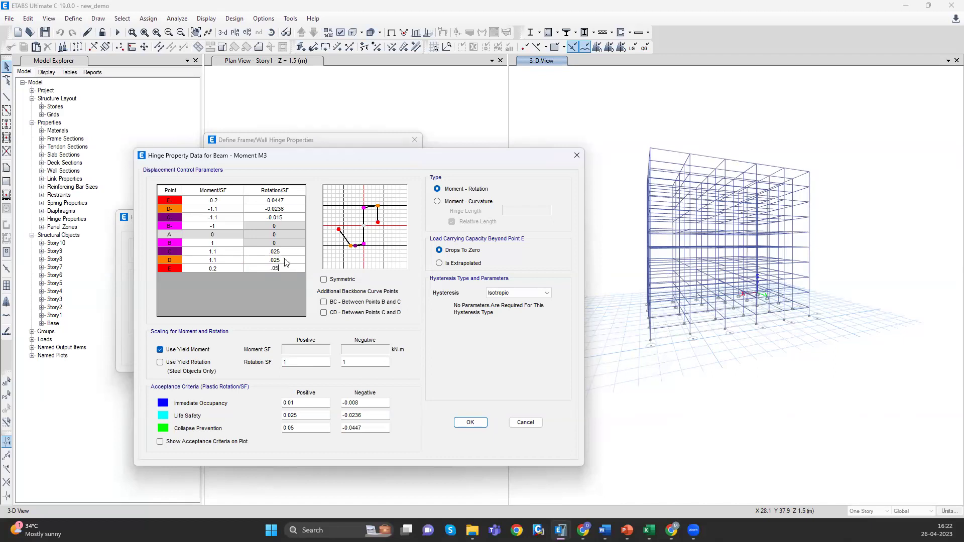
{"action": "left_click", "coordinate": [280, 253]}
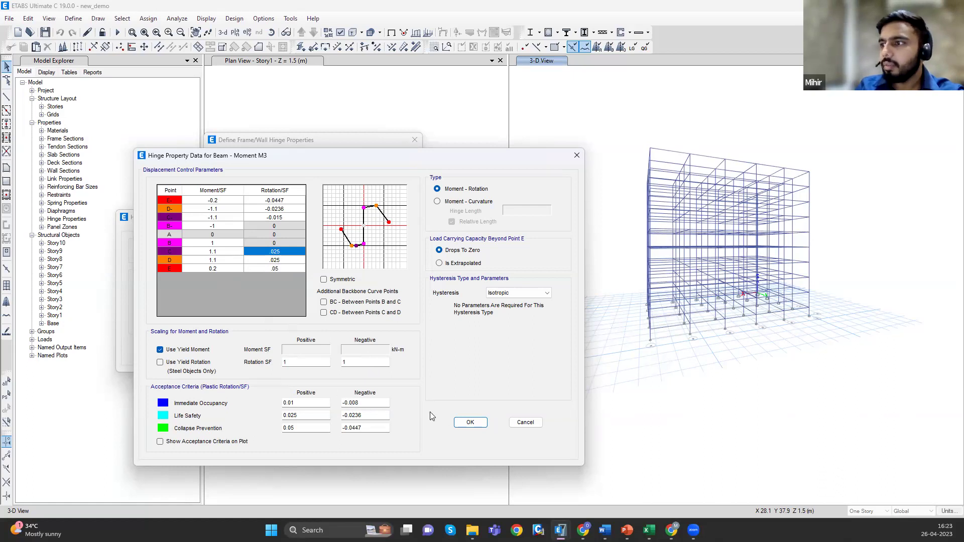
{"action": "left_click", "coordinate": [469, 422]}
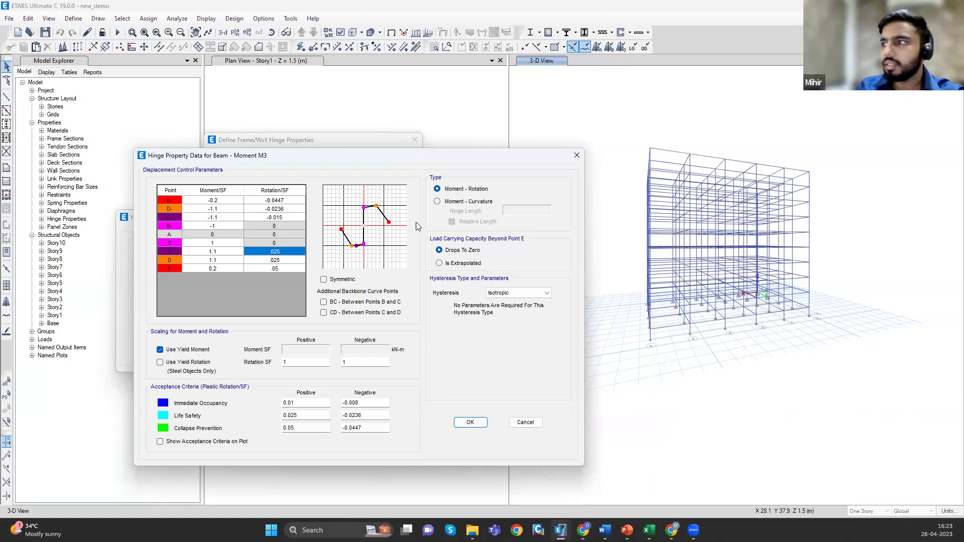
- Set the Beam hinge's hysteresis type to Degrading and open its hysteresis parameters
{"action": "left_click", "coordinate": [502, 296]}
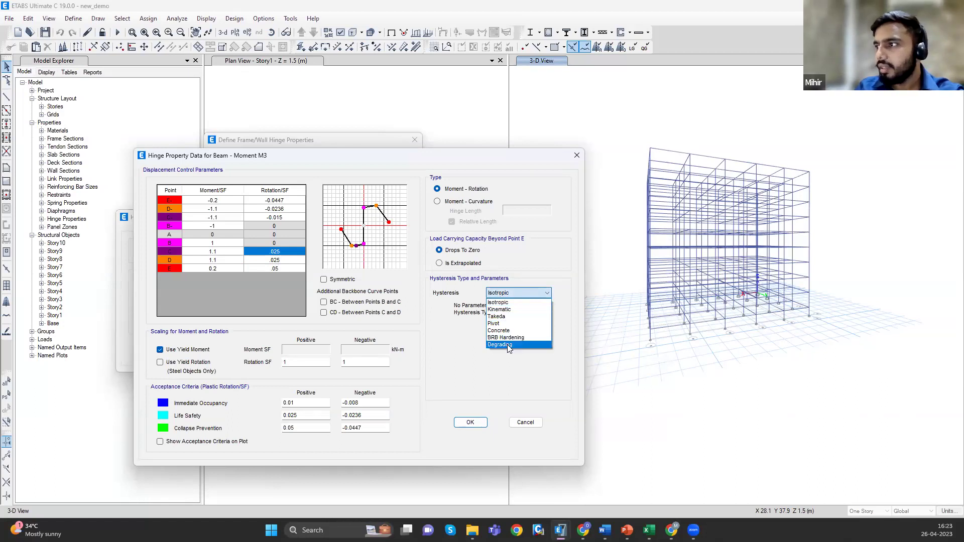
{"action": "left_click", "coordinate": [507, 344]}
{"action": "left_click", "coordinate": [495, 322]}
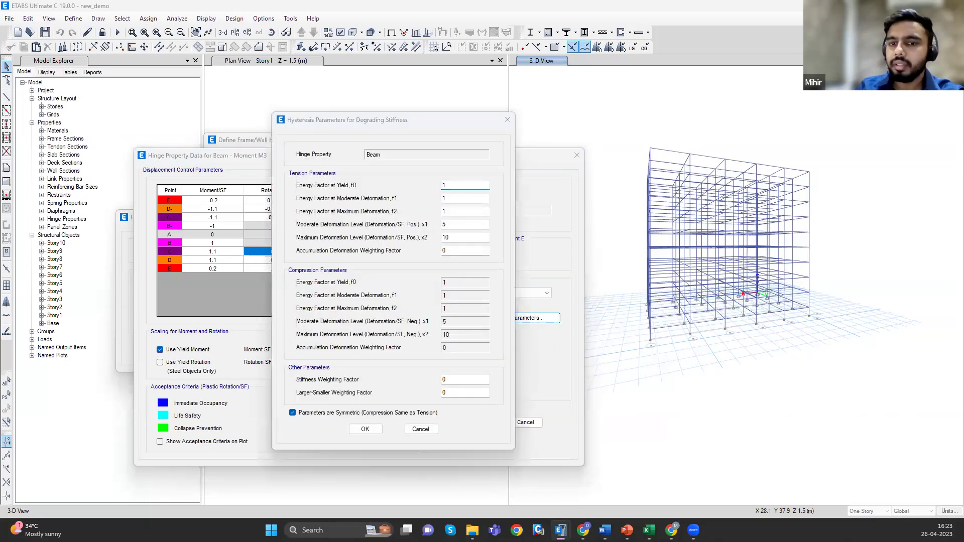
- Set the Beam hinge's energy factor at maximum deformation f2 to 0.55 and stiffness weighting factor to 0.1, and accept the hinge property
{"action": "double_click", "coordinate": [459, 224]}
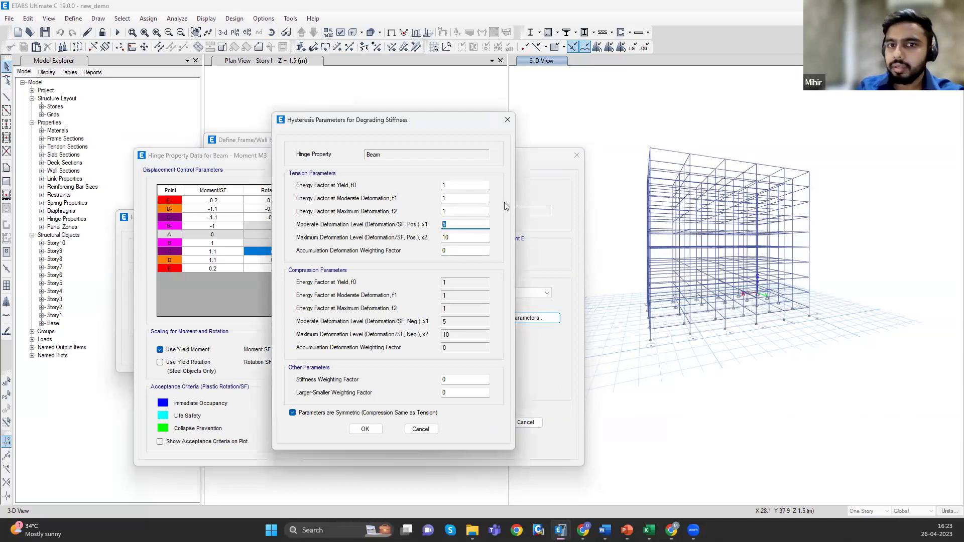
{"action": "double_click", "coordinate": [461, 212]}
{"action": "type", "text": "0.55"}
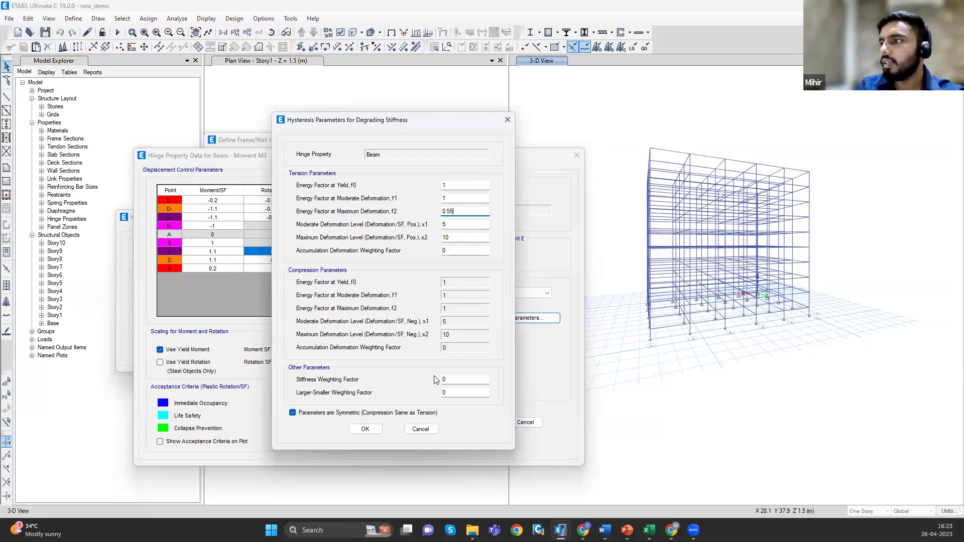
{"action": "left_click", "coordinate": [469, 381]}
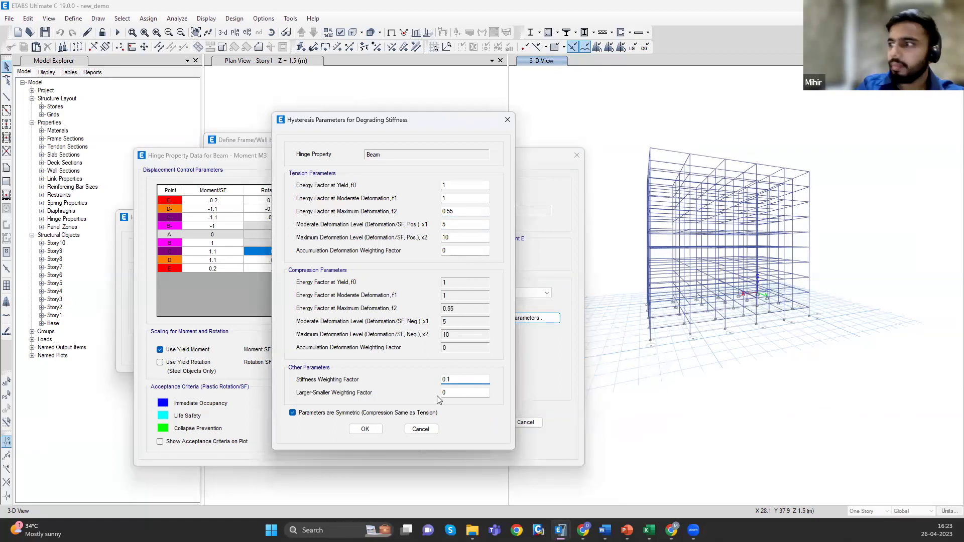
{"action": "left_click", "coordinate": [366, 430]}
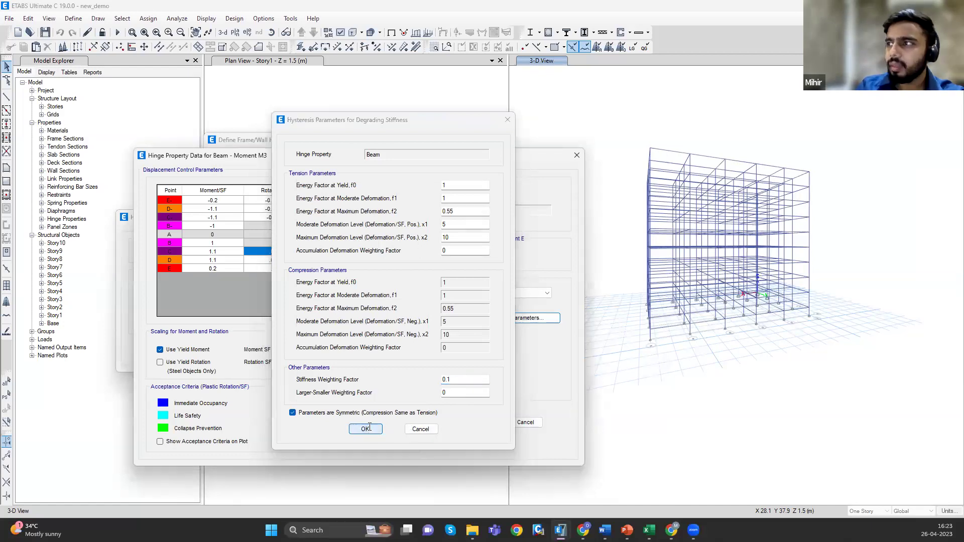
{"action": "left_click", "coordinate": [467, 424]}
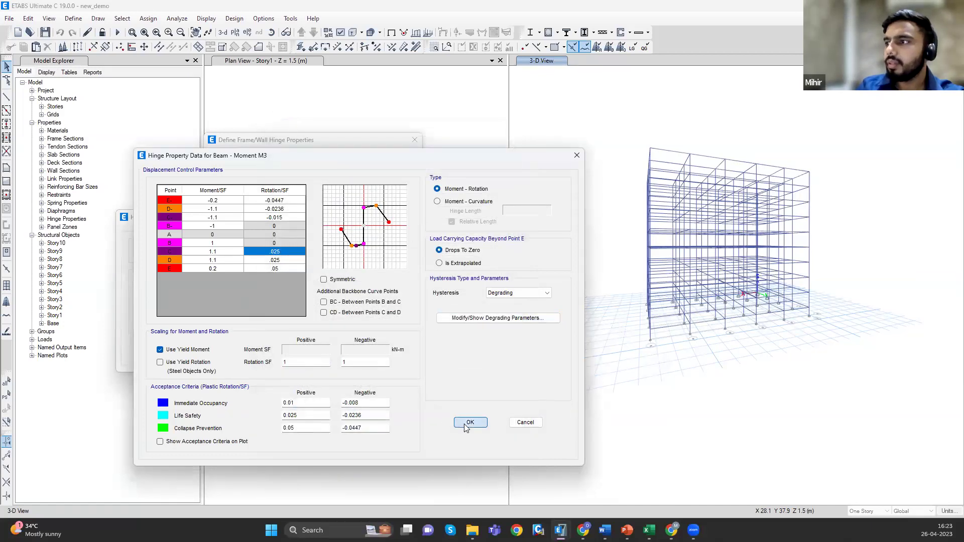
{"action": "left_click", "coordinate": [162, 351]}
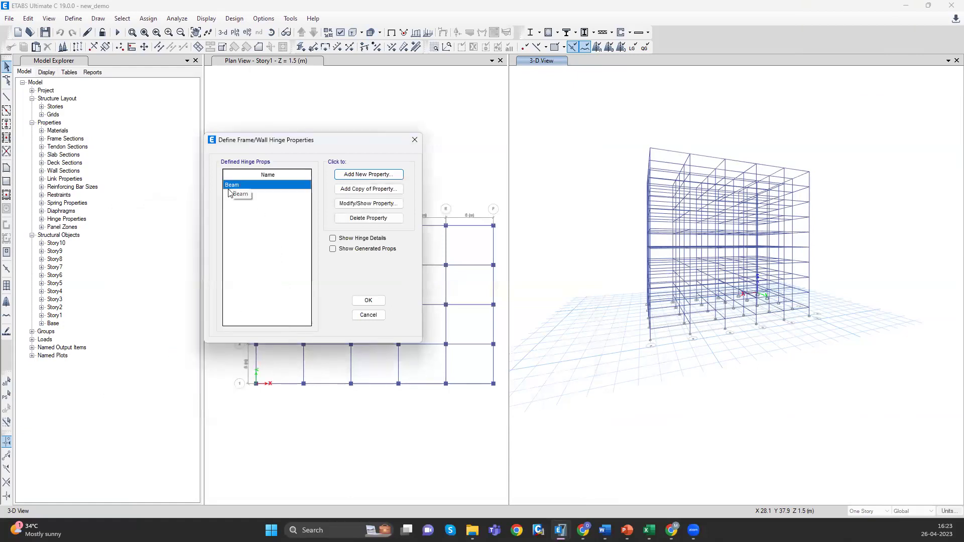
- Add a new hinge property with Concrete defaults, name it Column, and make it a deformation-controlled Fiber P-M2-M3 hinge
{"action": "left_click", "coordinate": [354, 176]}
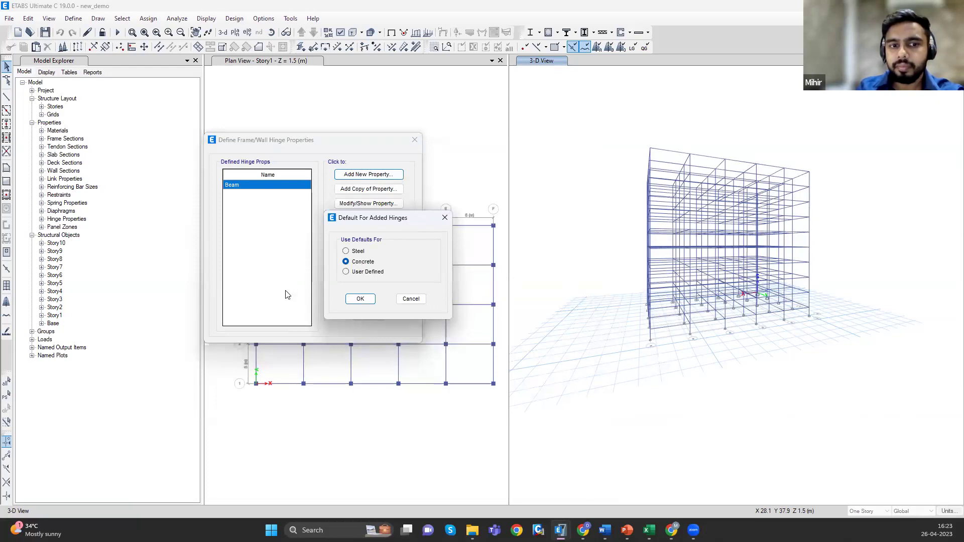
{"action": "left_click", "coordinate": [356, 274]}
{"action": "left_click", "coordinate": [363, 262]}
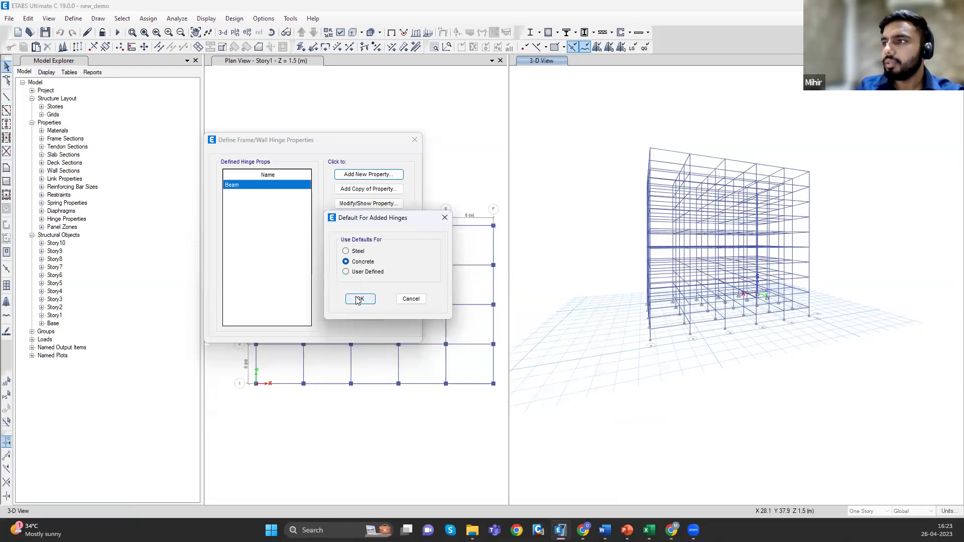
{"action": "left_click", "coordinate": [359, 299]}
{"action": "left_click", "coordinate": [369, 174]}
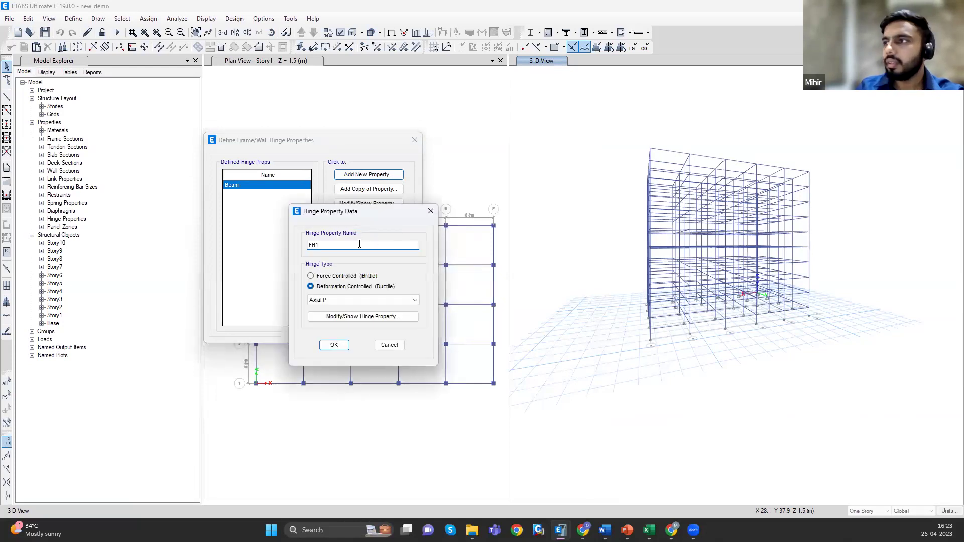
{"action": "type", "text": "Column"}
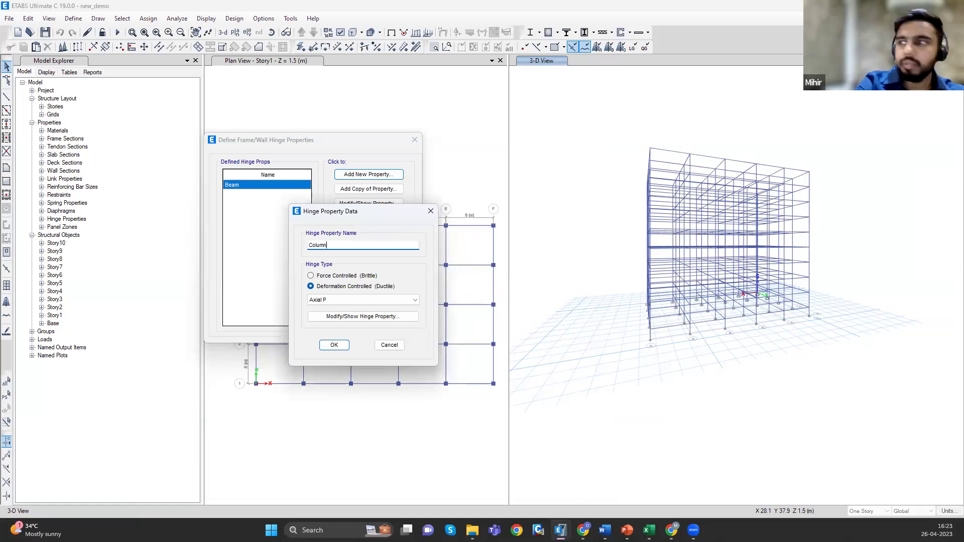
{"action": "left_click", "coordinate": [334, 299]}
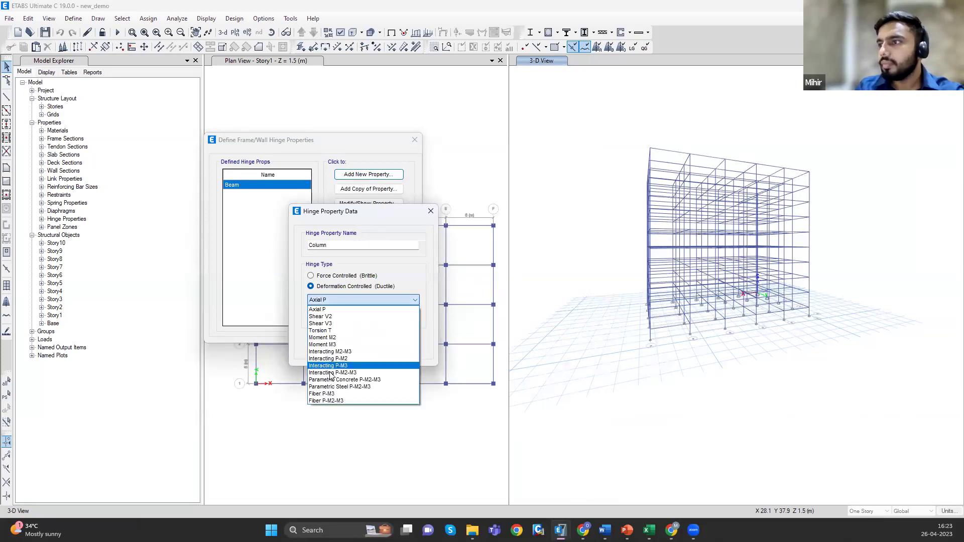
{"action": "left_click", "coordinate": [324, 401]}
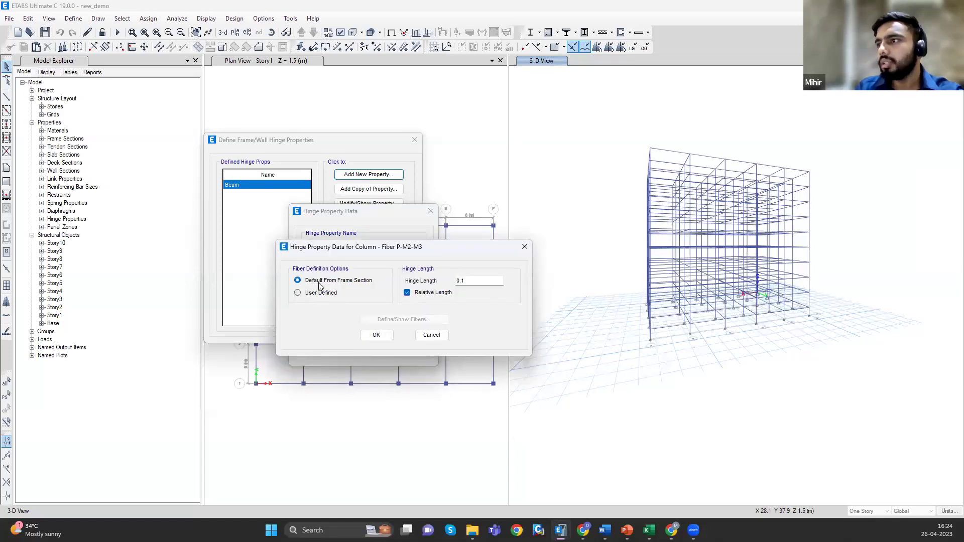
{"action": "left_click", "coordinate": [317, 294]}
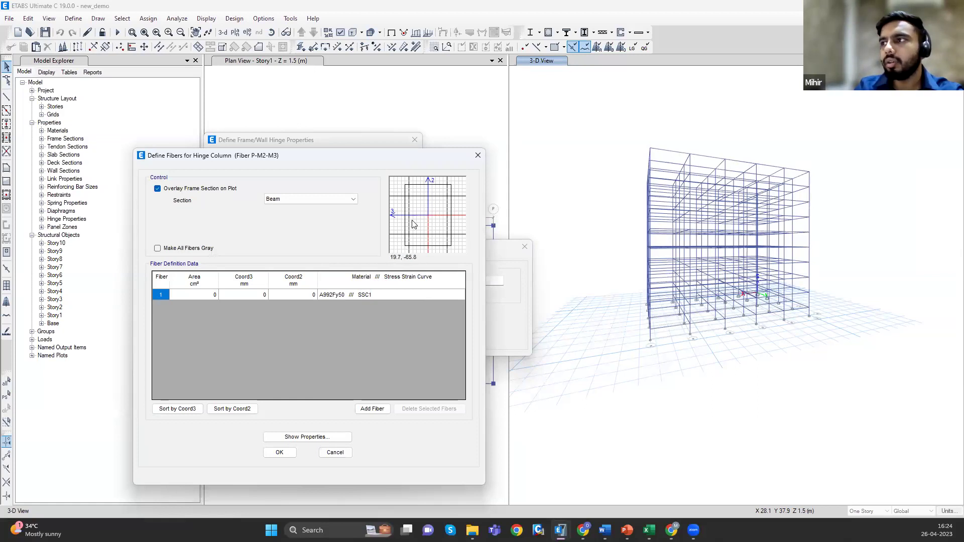
{"action": "left_click", "coordinate": [334, 453]}
{"action": "left_click", "coordinate": [336, 281]}
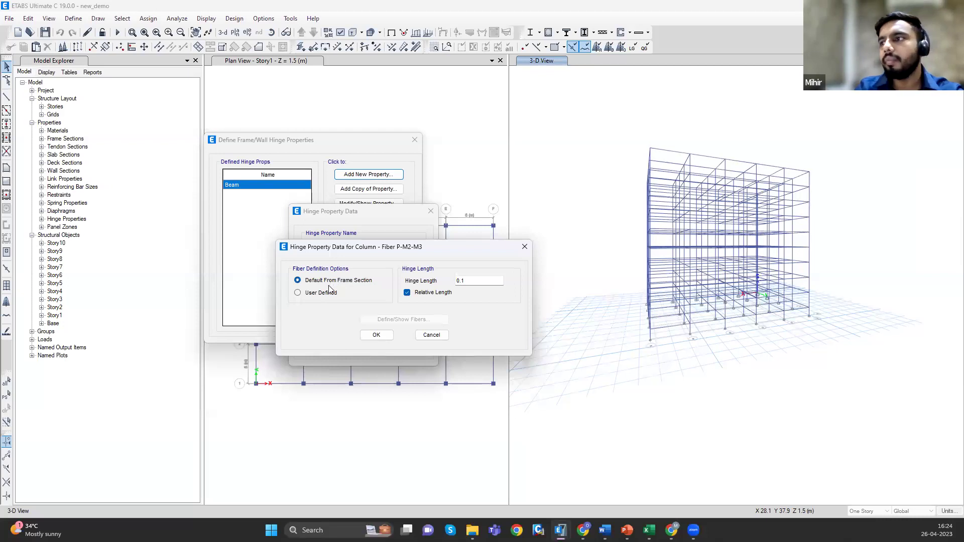
- Accept the Column hinge with fibers defined by default from the frame section and finish the hinge property definitions
{"action": "left_click", "coordinate": [376, 335]}
{"action": "left_click", "coordinate": [340, 343]}
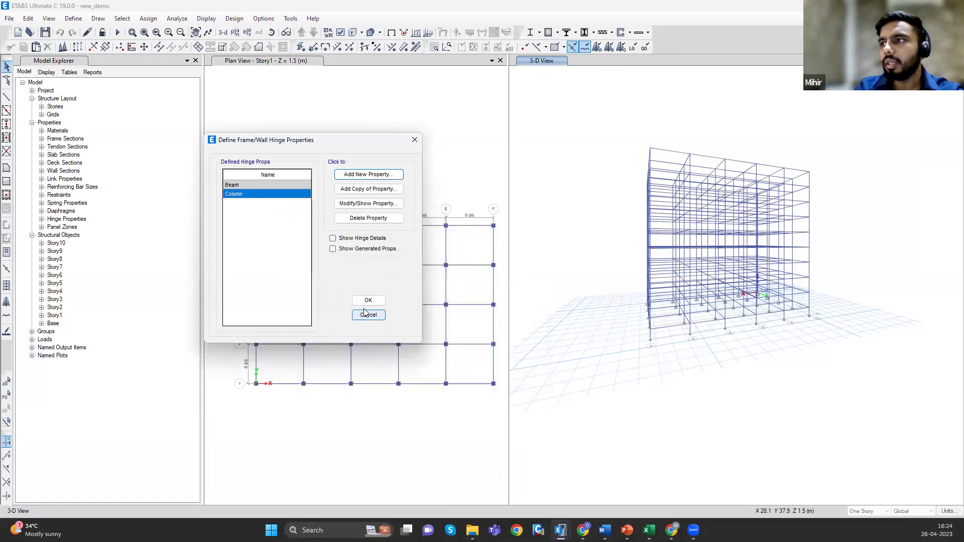
{"action": "left_click", "coordinate": [367, 301]}
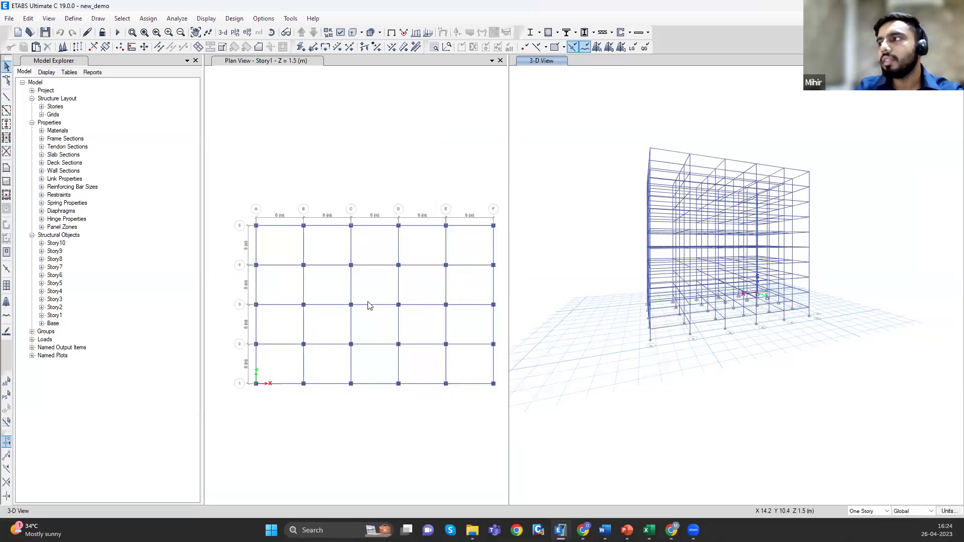
{"action": "left_click", "coordinate": [148, 18]}
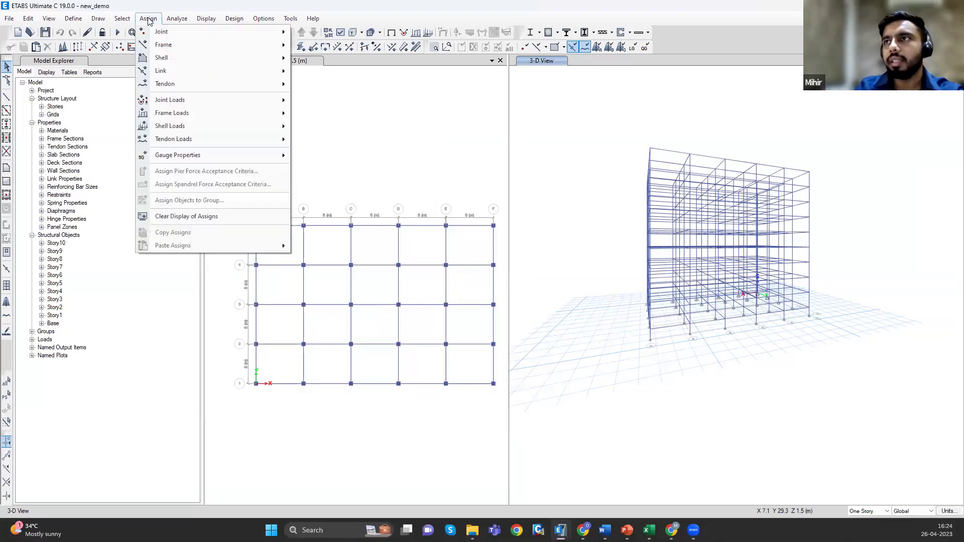
{"action": "mouse_move", "coordinate": [165, 45]}
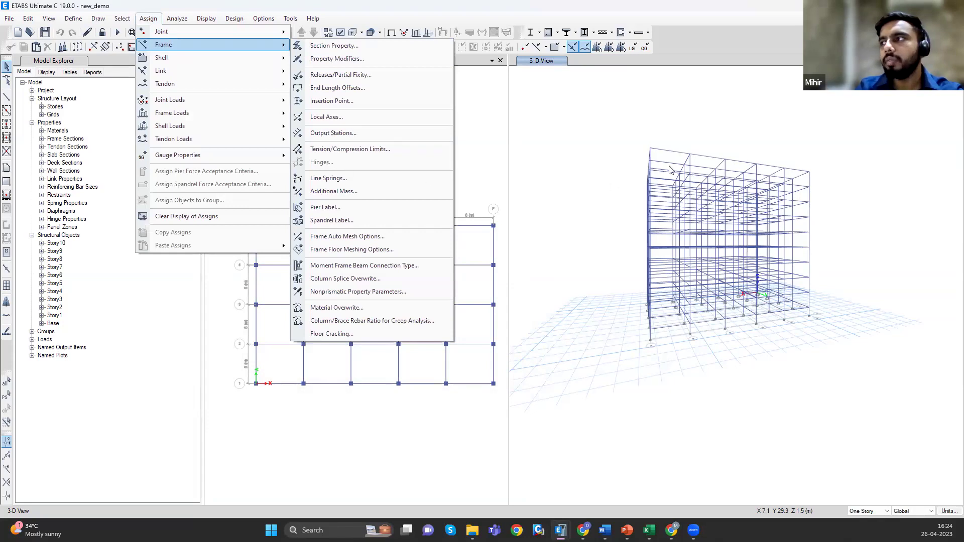
{"action": "left_click", "coordinate": [149, 19]}
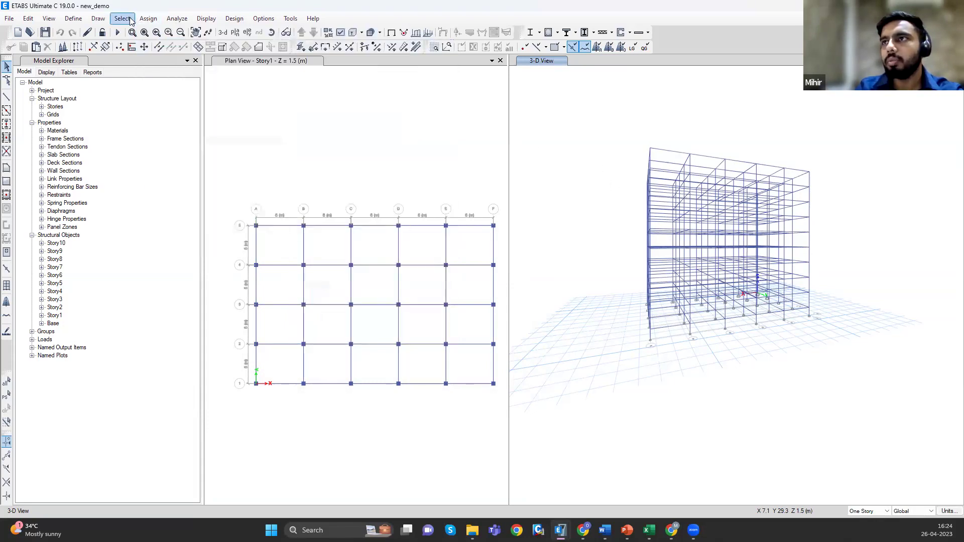
- Select all frames in the model that have the Beam frame property
{"action": "left_click", "coordinate": [122, 18]}
{"action": "mouse_move", "coordinate": [138, 31]}
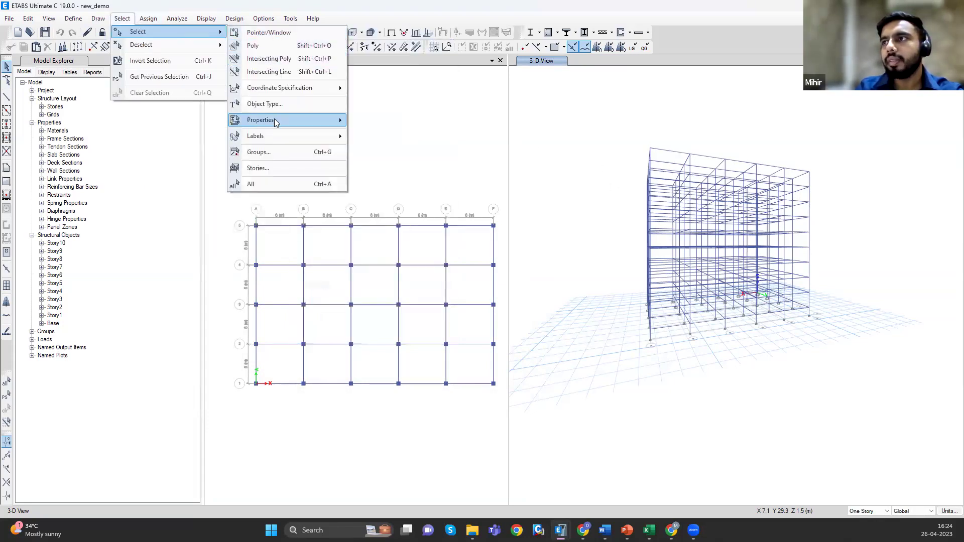
{"action": "left_click", "coordinate": [372, 137]}
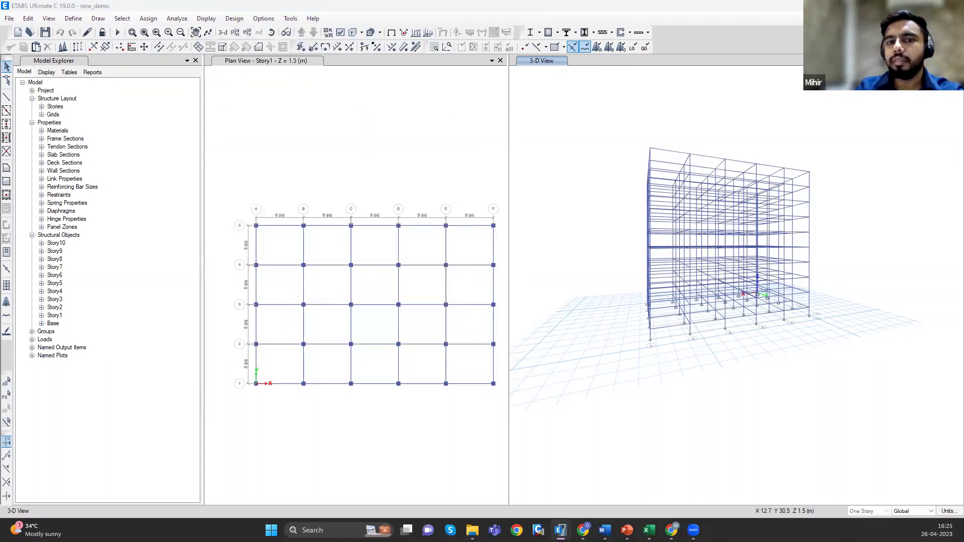
{"action": "left_click", "coordinate": [44, 197]}
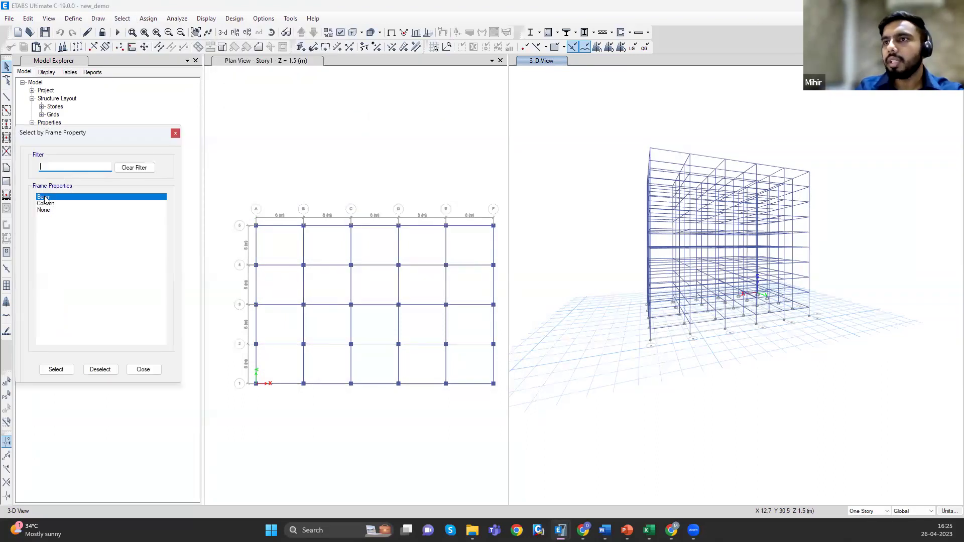
{"action": "left_click", "coordinate": [56, 370]}
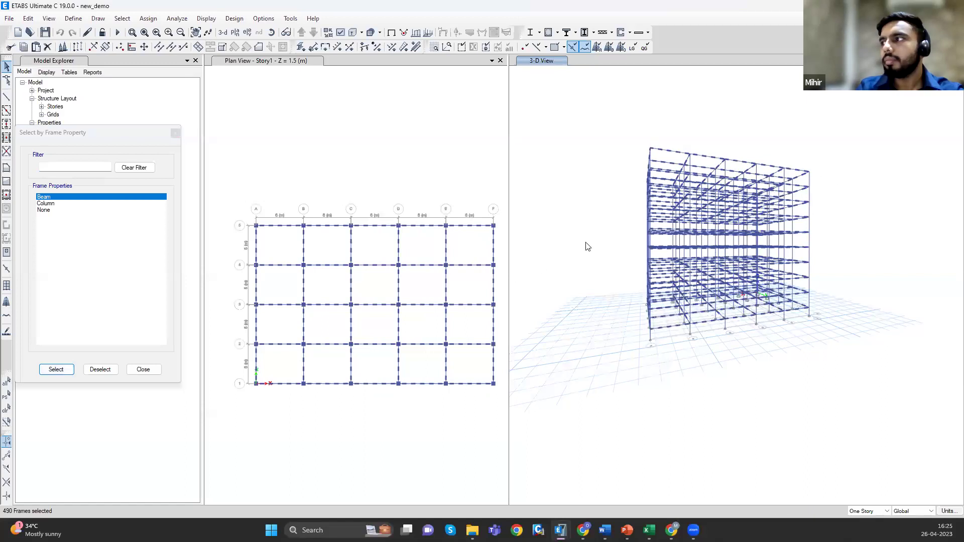
{"action": "left_click", "coordinate": [143, 370]}
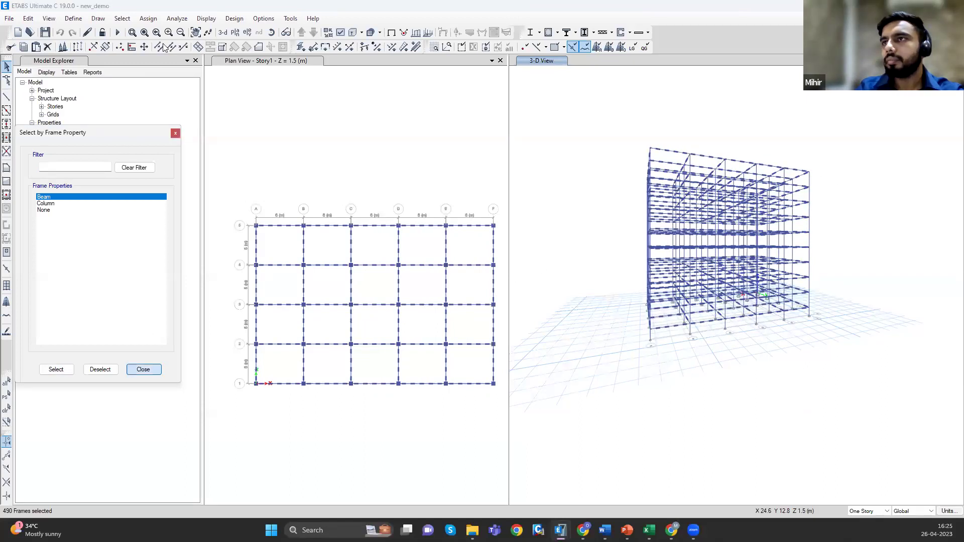
- Open the frame hinge assignment for the selected beams and choose Beam as the hinge property
{"action": "left_click", "coordinate": [149, 19]}
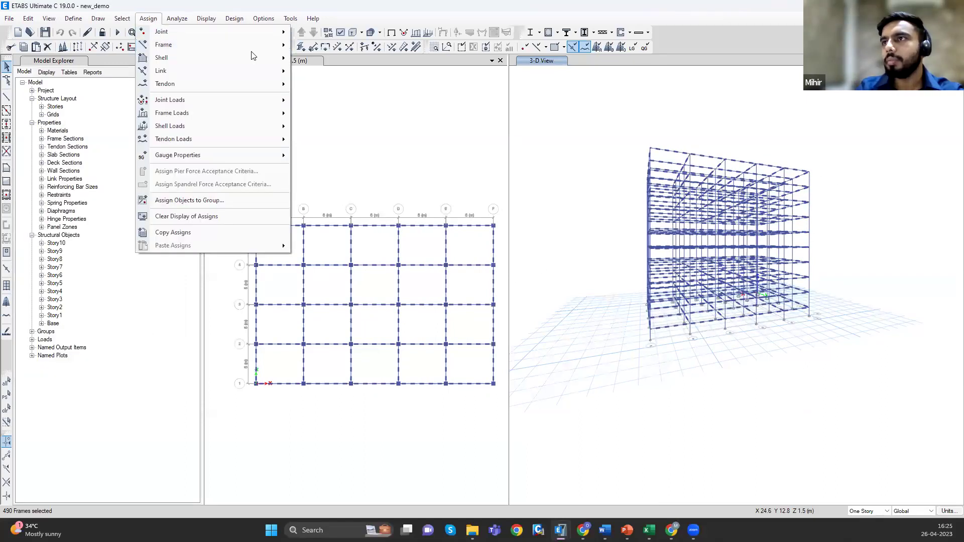
{"action": "mouse_move", "coordinate": [251, 48]}
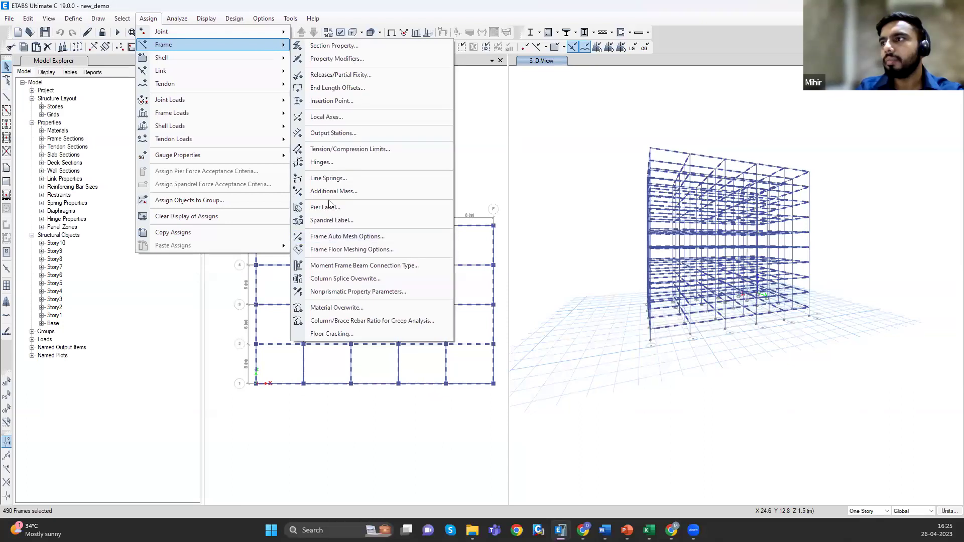
{"action": "left_click", "coordinate": [341, 163]}
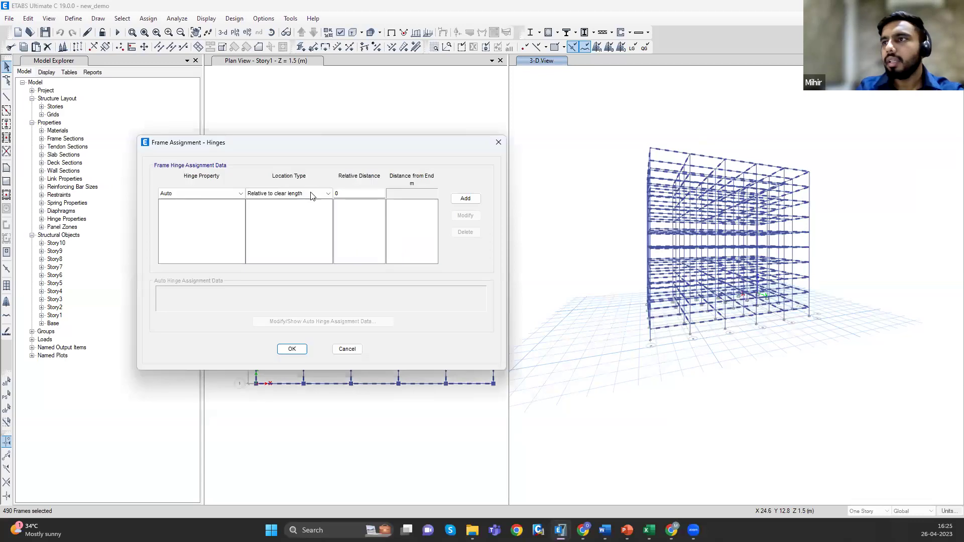
{"action": "left_click", "coordinate": [241, 193]}
{"action": "left_click", "coordinate": [180, 212]}
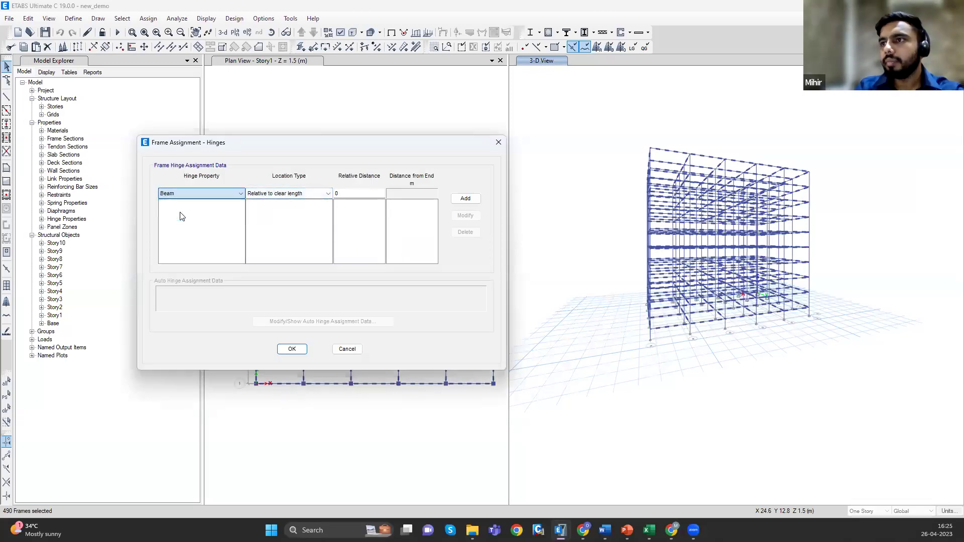
{"action": "left_click", "coordinate": [199, 195]}
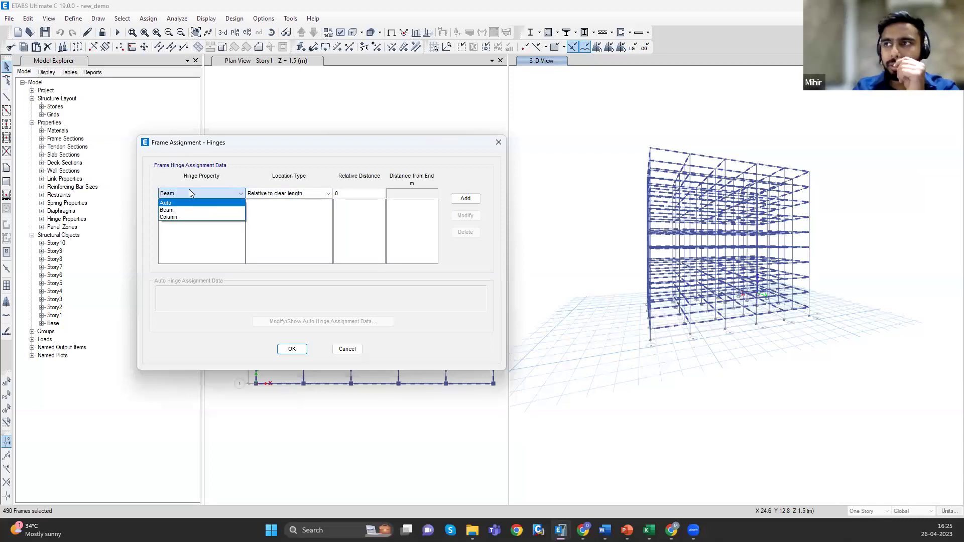
{"action": "left_click", "coordinate": [171, 203]}
{"action": "left_click", "coordinate": [466, 199]}
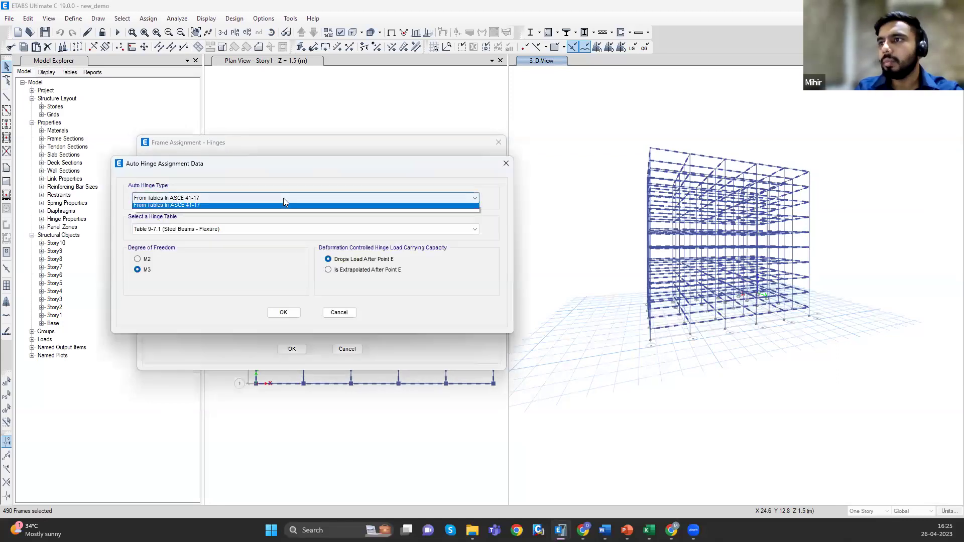
{"action": "left_click", "coordinate": [283, 198]}
{"action": "left_click", "coordinate": [217, 229]}
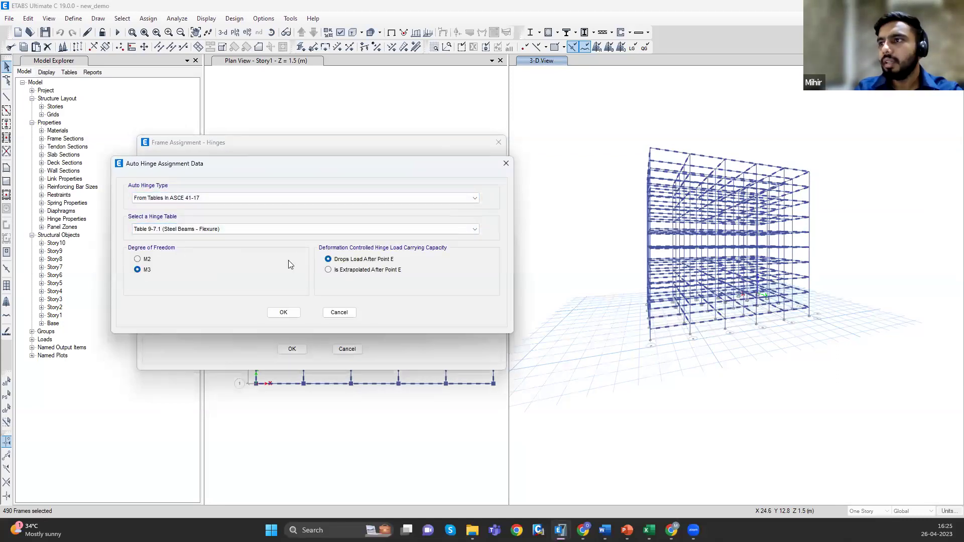
{"action": "left_click", "coordinate": [338, 312]}
- Add a Beam hinge to the frame hinge assignment, located 0.05 m from the I-end offset
{"action": "left_click", "coordinate": [240, 193]}
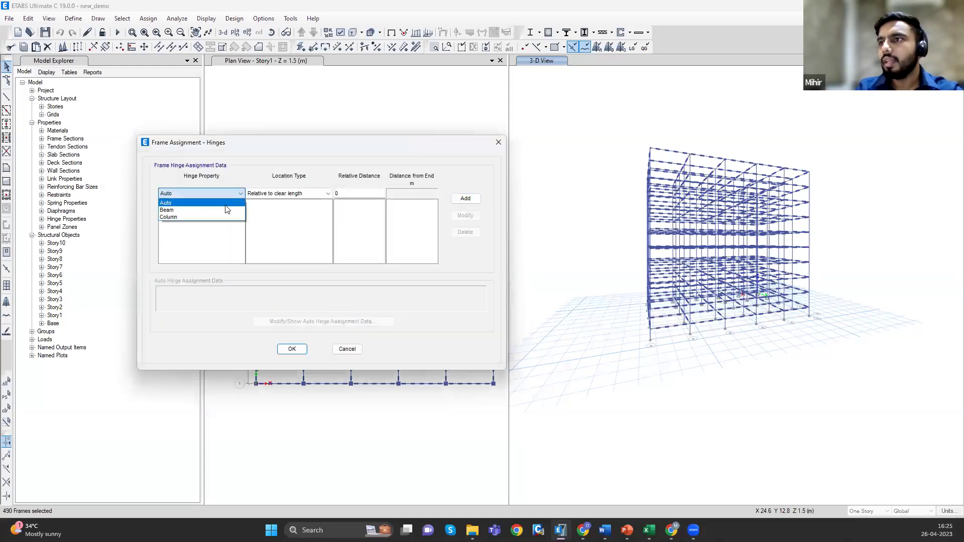
{"action": "left_click", "coordinate": [219, 210]}
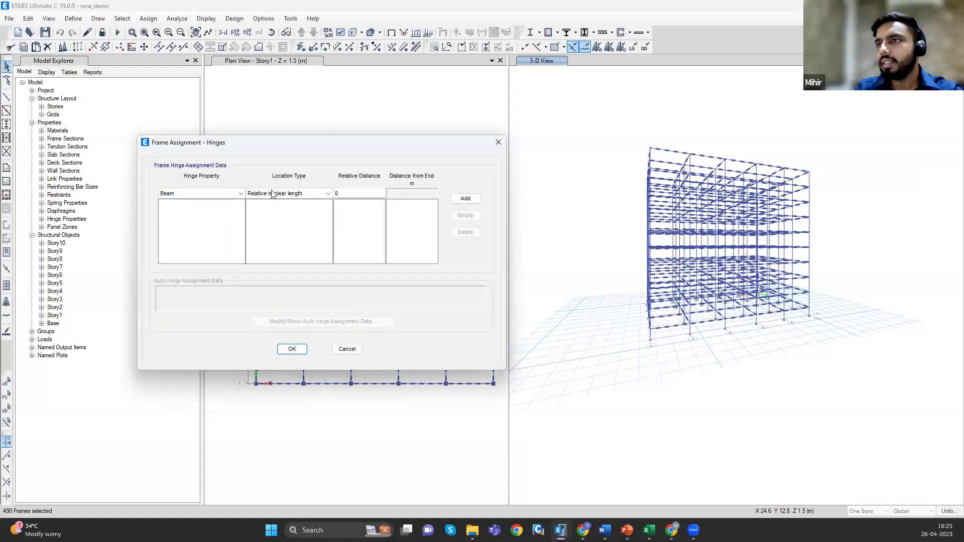
{"action": "left_click", "coordinate": [286, 195]}
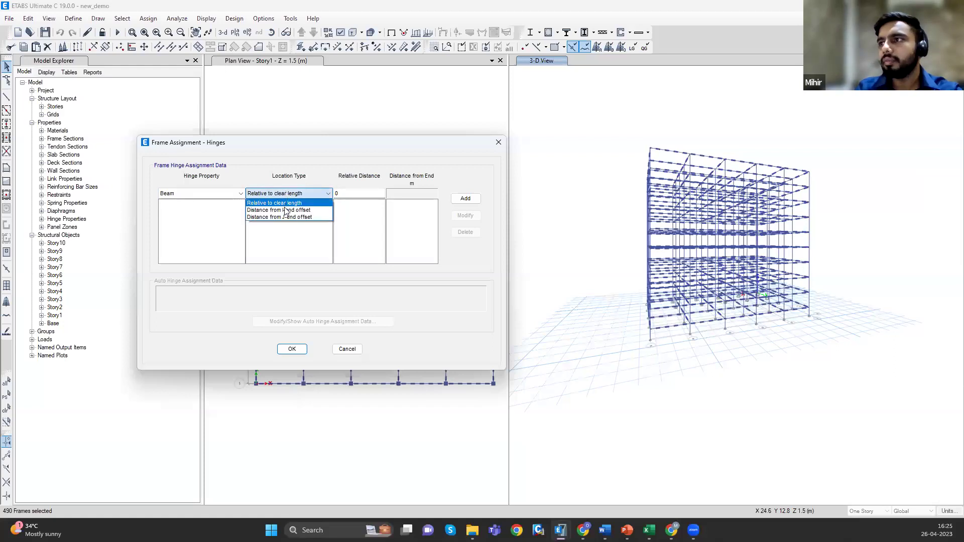
{"action": "left_click", "coordinate": [281, 210]}
{"action": "left_click", "coordinate": [390, 193]}
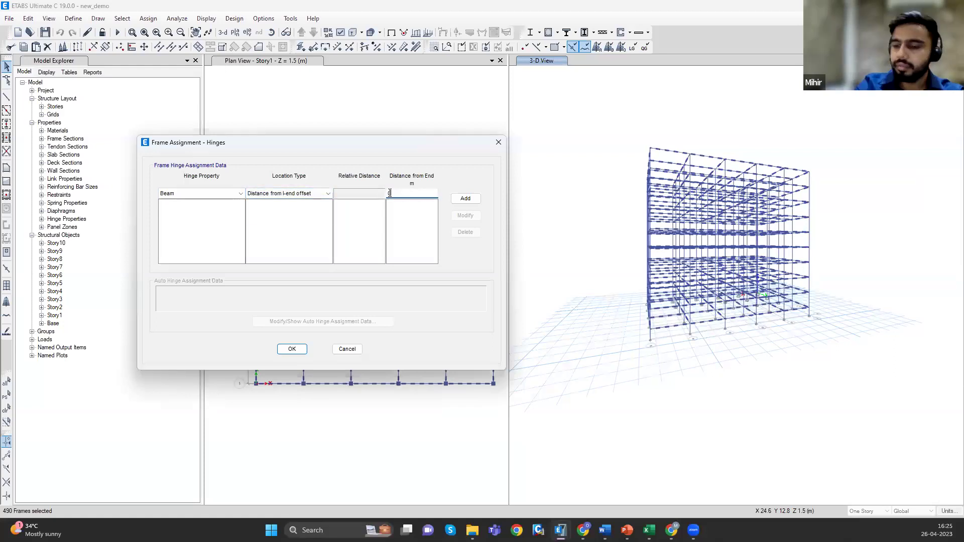
{"action": "type", "text": ".05"}
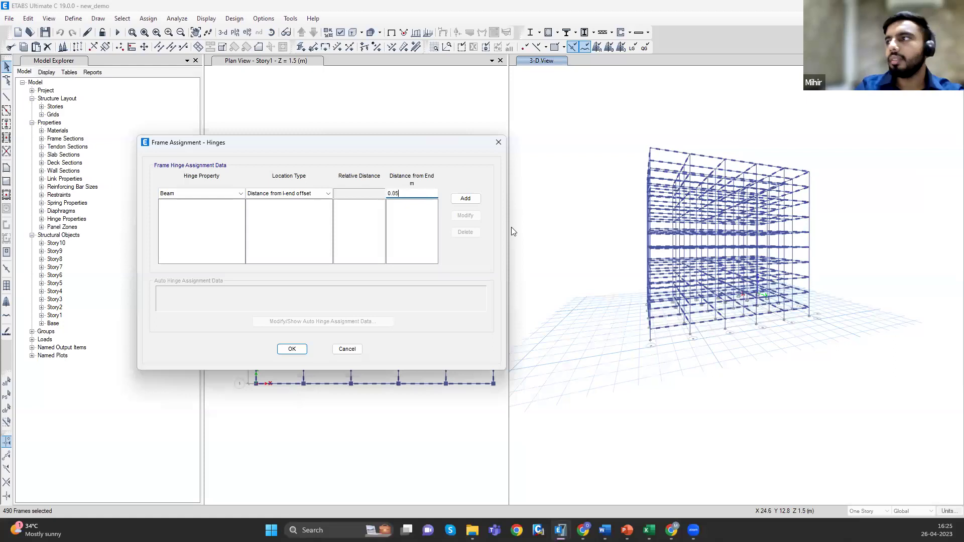
{"action": "left_click", "coordinate": [465, 199]}
- Edit the end distance, add a second Beam hinge and apply the hinge assignment to the selected beams
{"action": "left_click_drag", "start_coordinate": [395, 193], "coordinate": [407, 192]}
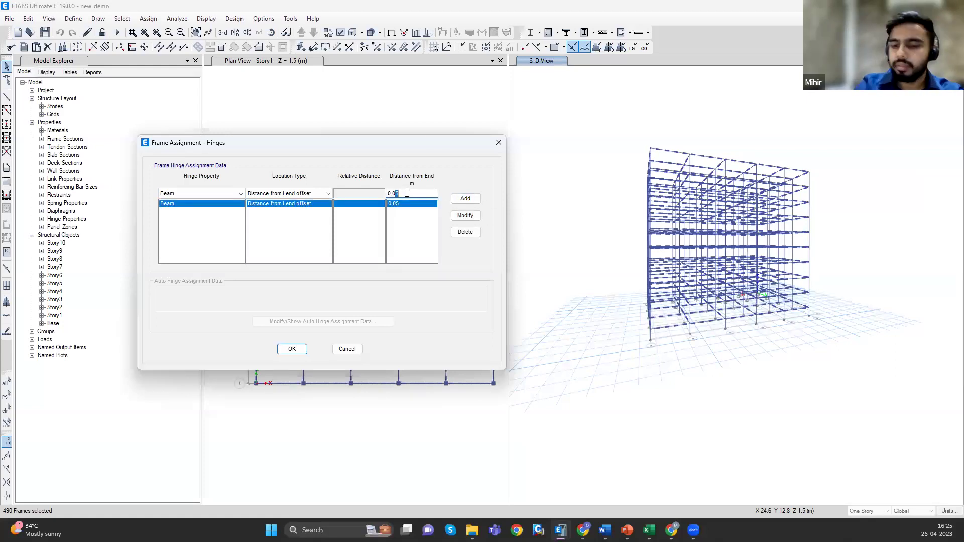
{"action": "left_click", "coordinate": [465, 199]}
{"action": "left_click", "coordinate": [292, 349]}
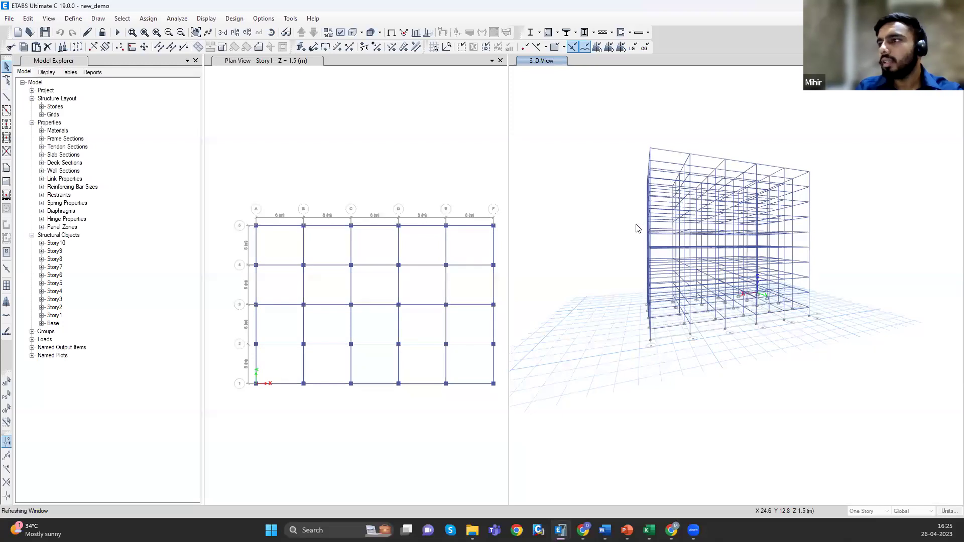
{"action": "middle_click_drag", "start_coordinate": [577, 259], "coordinate": [621, 204], "text": "shift"}
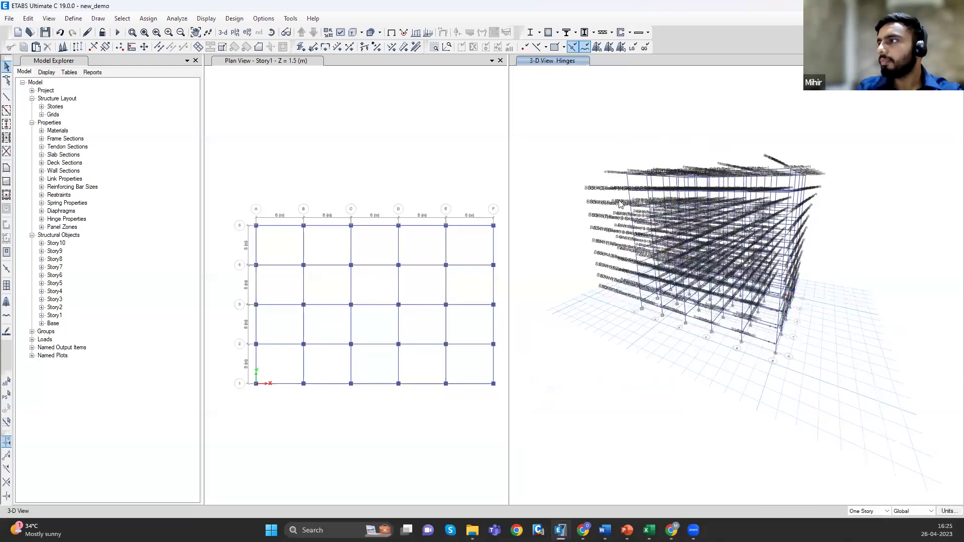
{"action": "left_click", "coordinate": [169, 33]}
{"action": "left_click", "coordinate": [169, 32]}
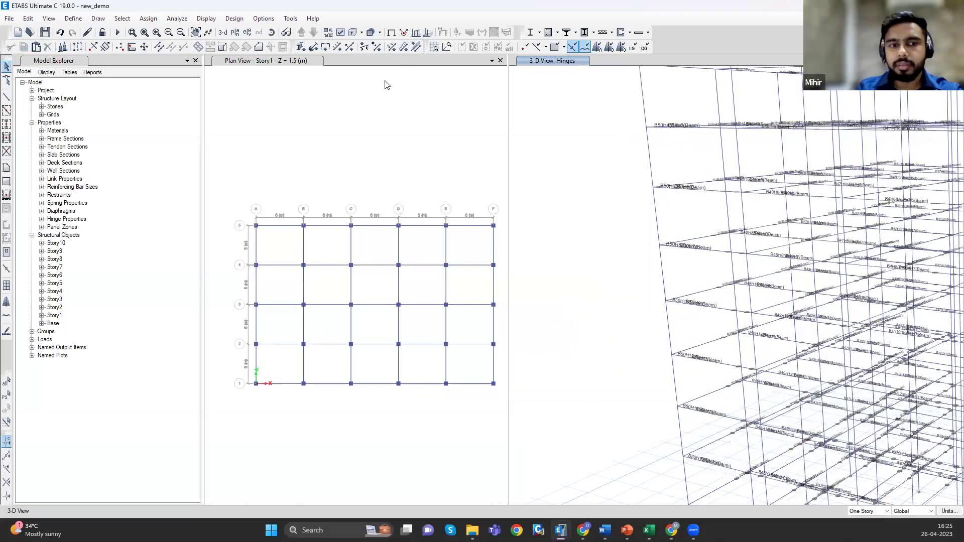
{"action": "key", "text": "alt+a"}
{"action": "key", "text": "f"}
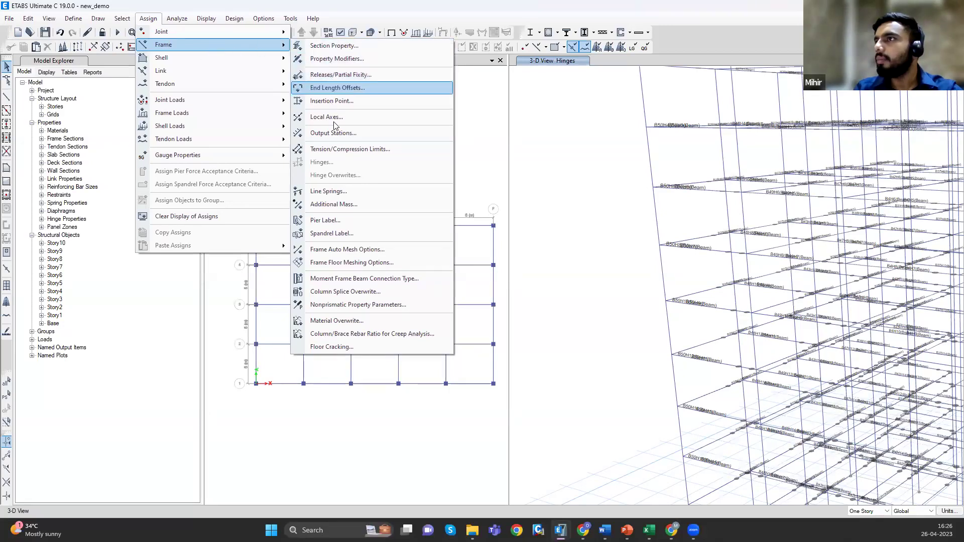
{"action": "left_click", "coordinate": [148, 18]}
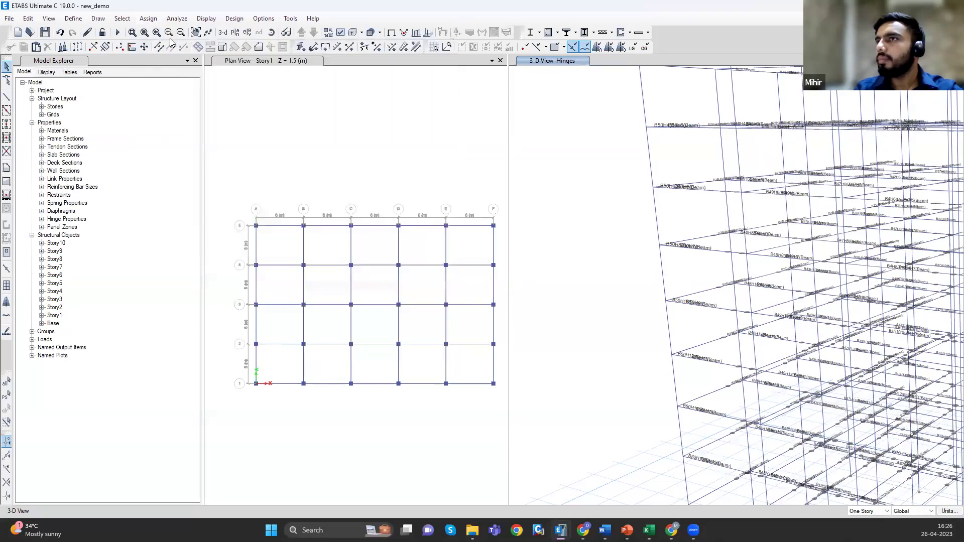
- Select all frames in the model that have the Column frame property
{"action": "left_click", "coordinate": [122, 18]}
{"action": "mouse_move", "coordinate": [185, 32]}
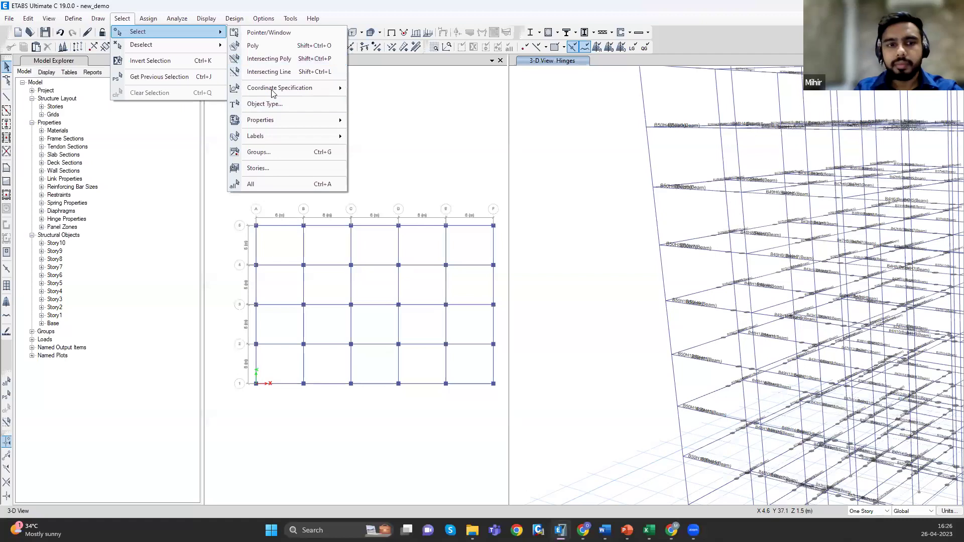
{"action": "mouse_move", "coordinate": [281, 121]}
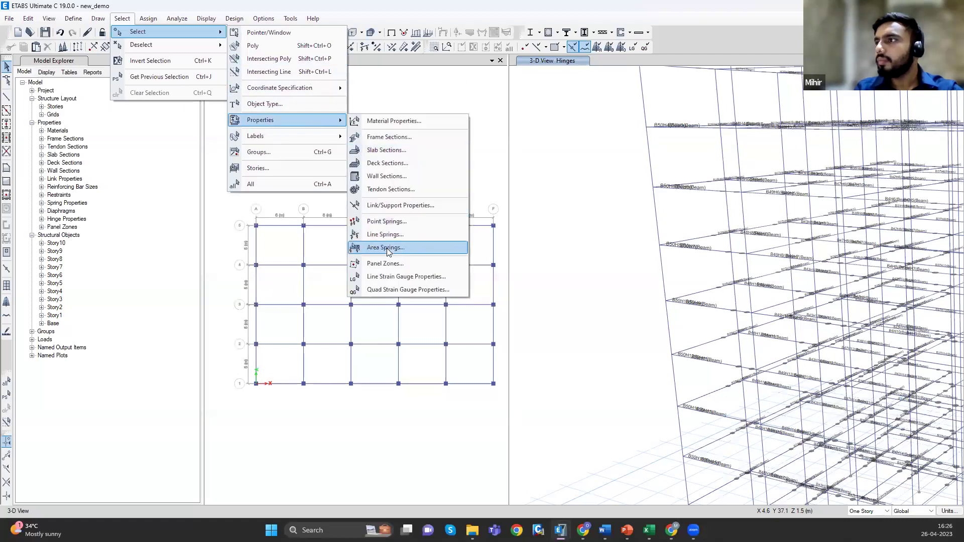
{"action": "left_click", "coordinate": [385, 140]}
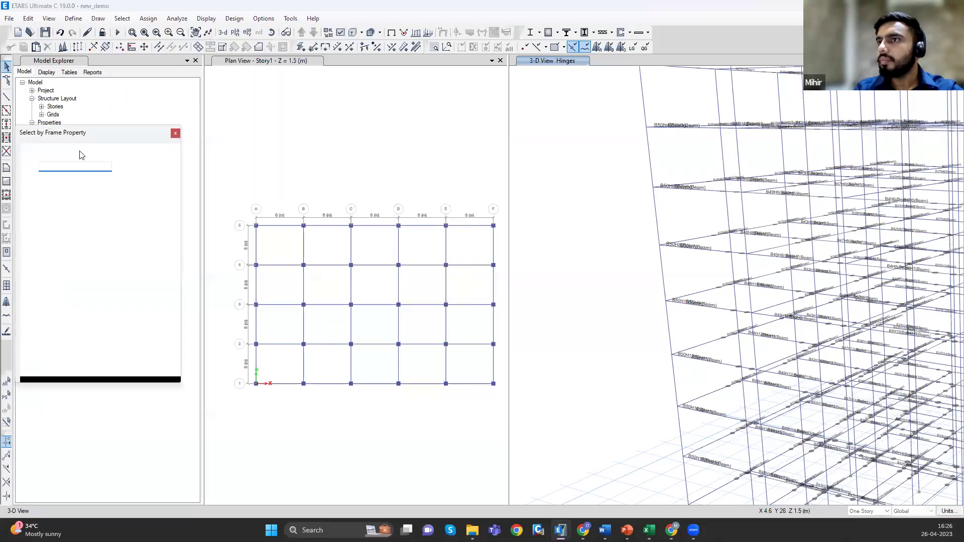
{"action": "left_click", "coordinate": [56, 204]}
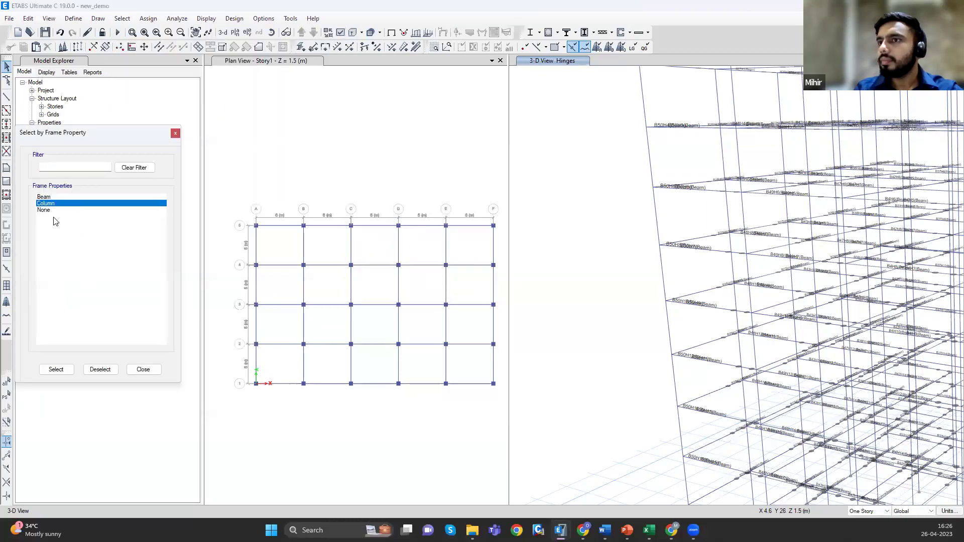
{"action": "left_click", "coordinate": [49, 373]}
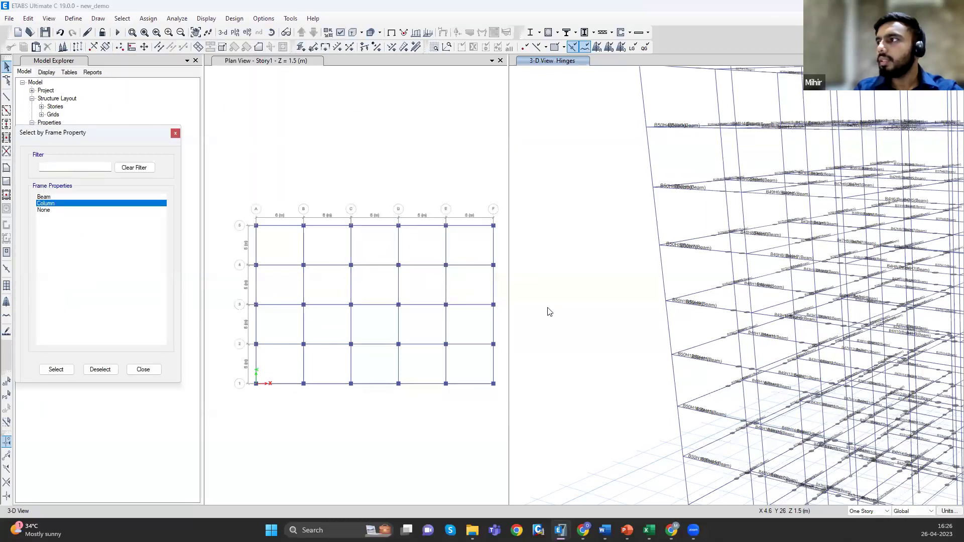
{"action": "left_click", "coordinate": [144, 369]}
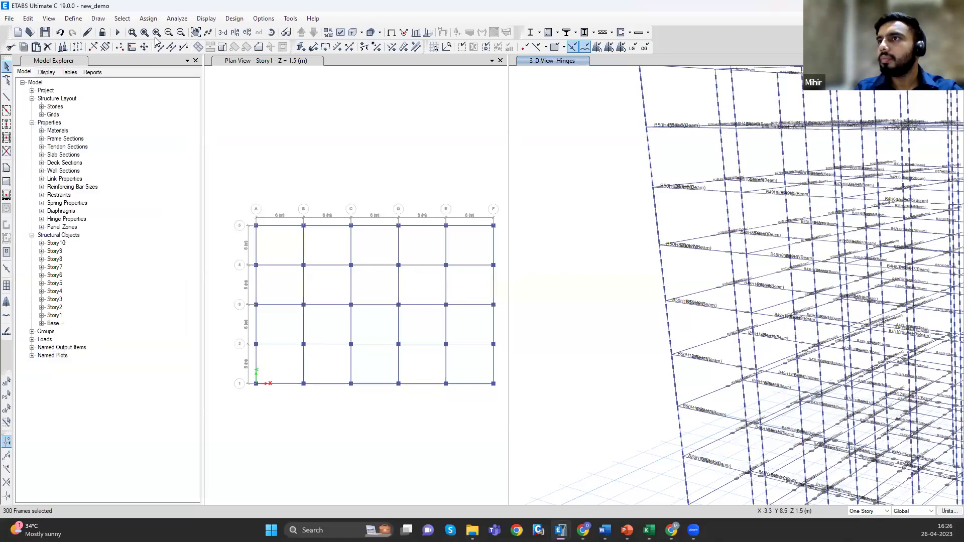
- Open the frame hinge assignment for the selected columns and add a Column hinge at relative distance 0 of the clear length
{"action": "left_click", "coordinate": [148, 18]}
{"action": "left_click", "coordinate": [338, 163]}
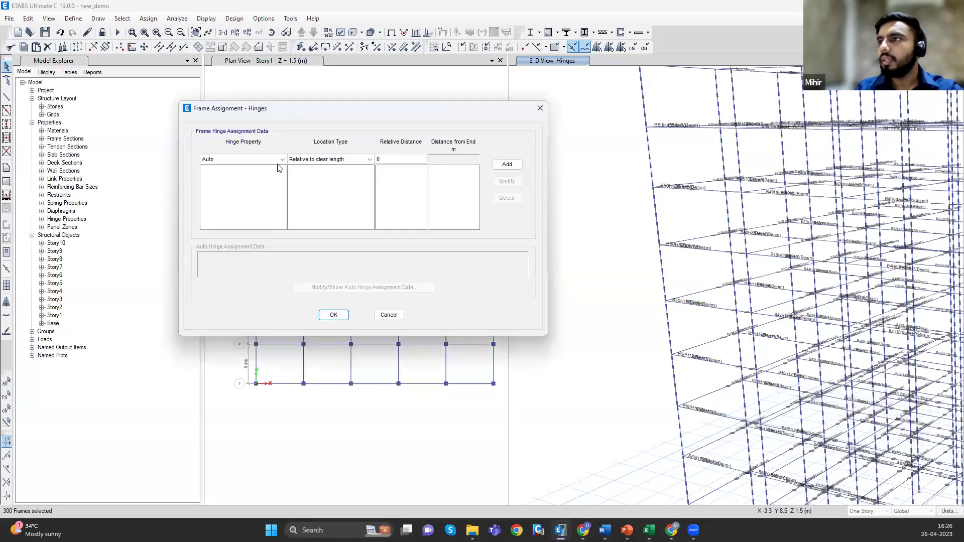
{"action": "left_click", "coordinate": [276, 161]}
{"action": "left_click", "coordinate": [265, 182]}
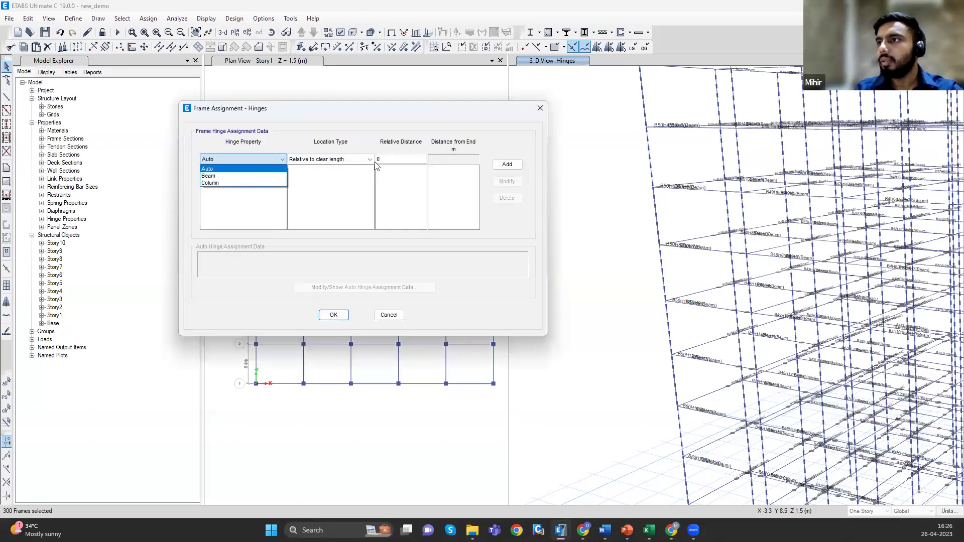
{"action": "left_click", "coordinate": [385, 160]}
{"action": "left_click", "coordinate": [508, 164]}
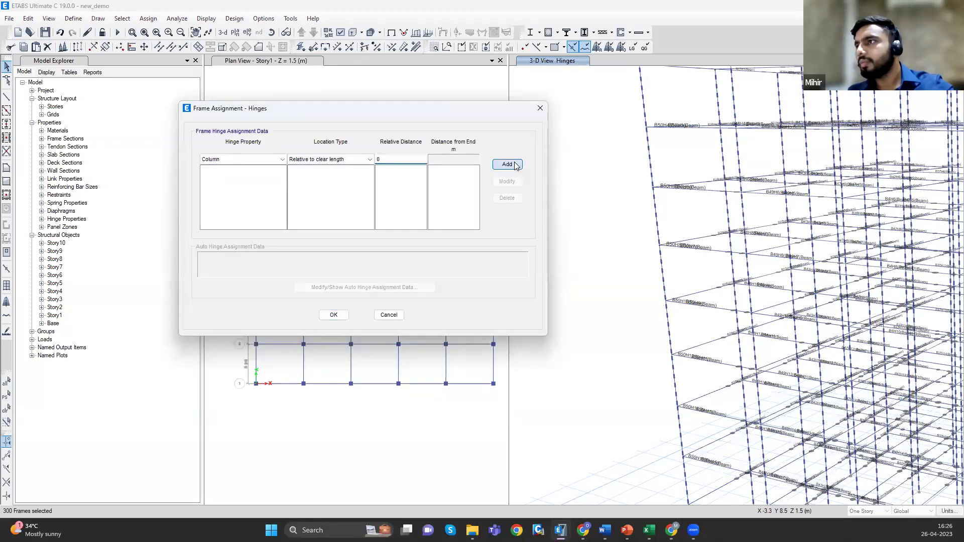
- Add a second Column hinge at relative distance 1 of the clear length and apply the hinges to the columns
{"action": "key", "text": "shift+Tab"}
{"action": "type", "text": "1"}
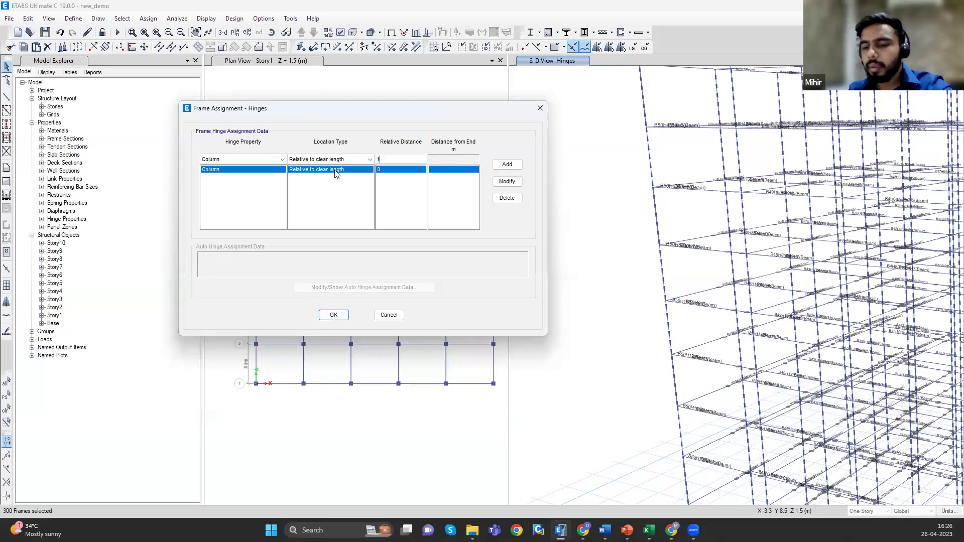
{"action": "left_click", "coordinate": [499, 167]}
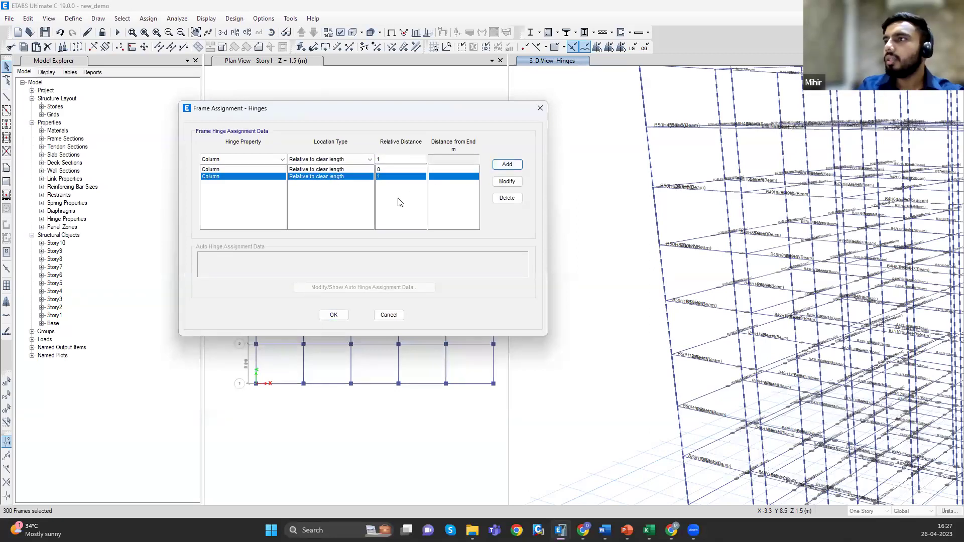
{"action": "left_click", "coordinate": [333, 315]}
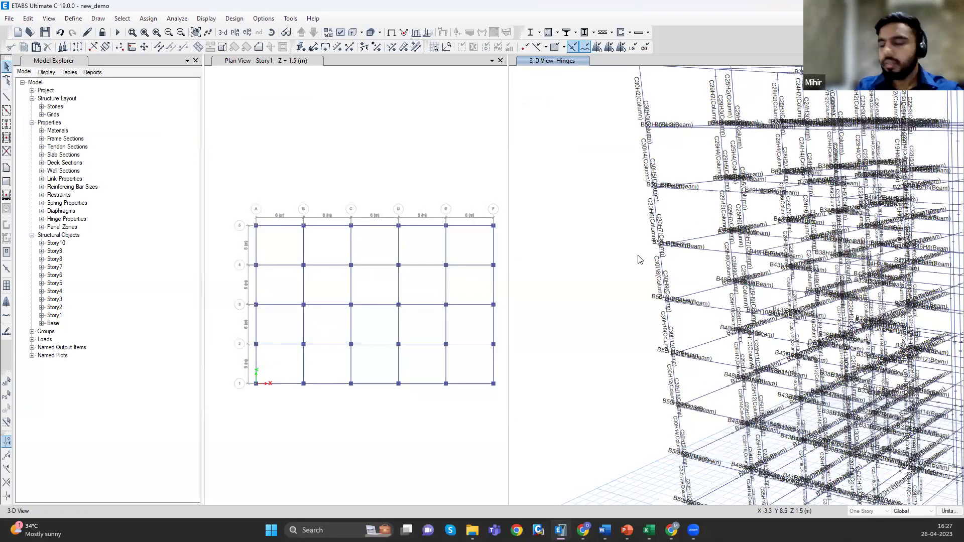
- Clear the displayed hinge assignments from the 3D view of the building
{"action": "scroll", "coordinate": [688, 210], "scroll_direction": "down", "scroll_amount": 2}
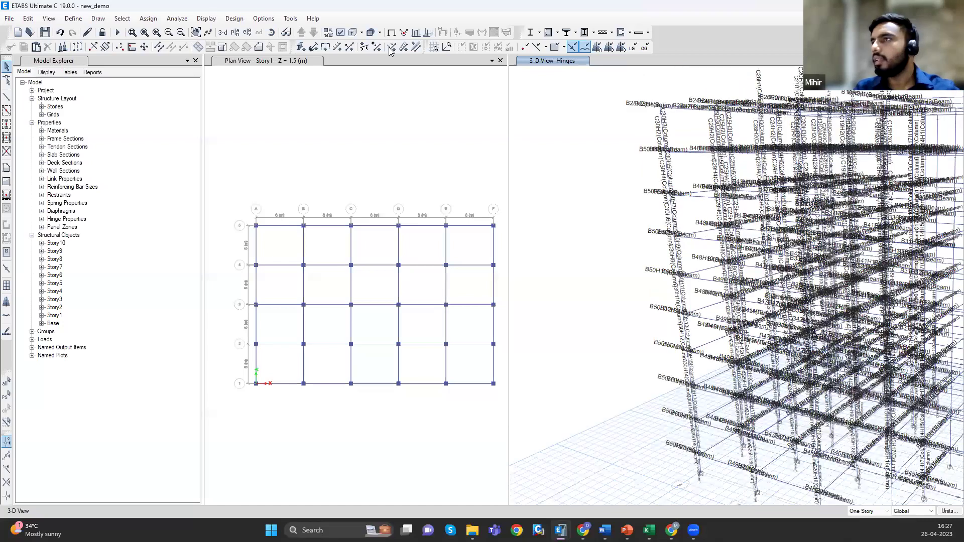
{"action": "left_click", "coordinate": [149, 22]}
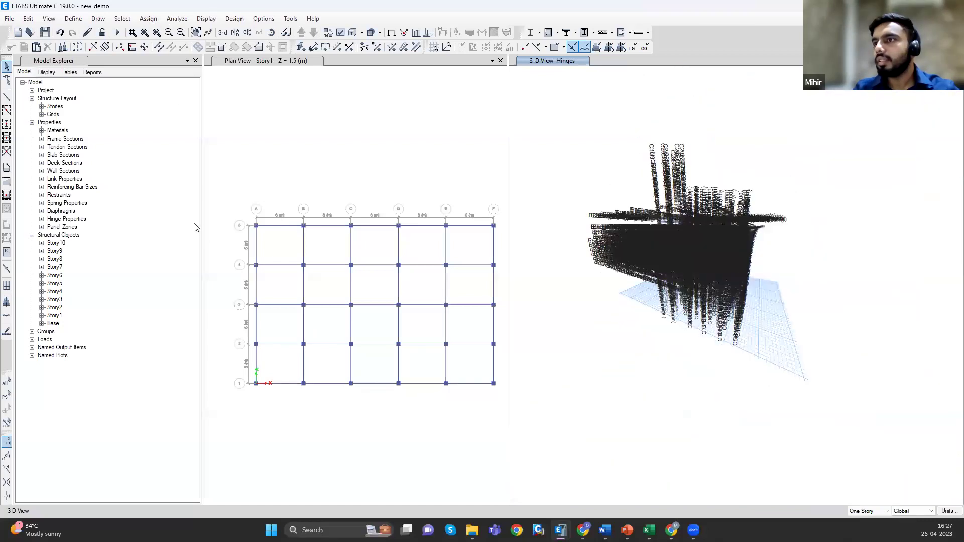
{"action": "left_click", "coordinate": [187, 218]}
{"action": "middle_click_drag", "start_coordinate": [789, 289], "coordinate": [695, 271], "text": "shift"}
{"action": "scroll", "coordinate": [596, 295], "scroll_direction": "up", "scroll_amount": 5}
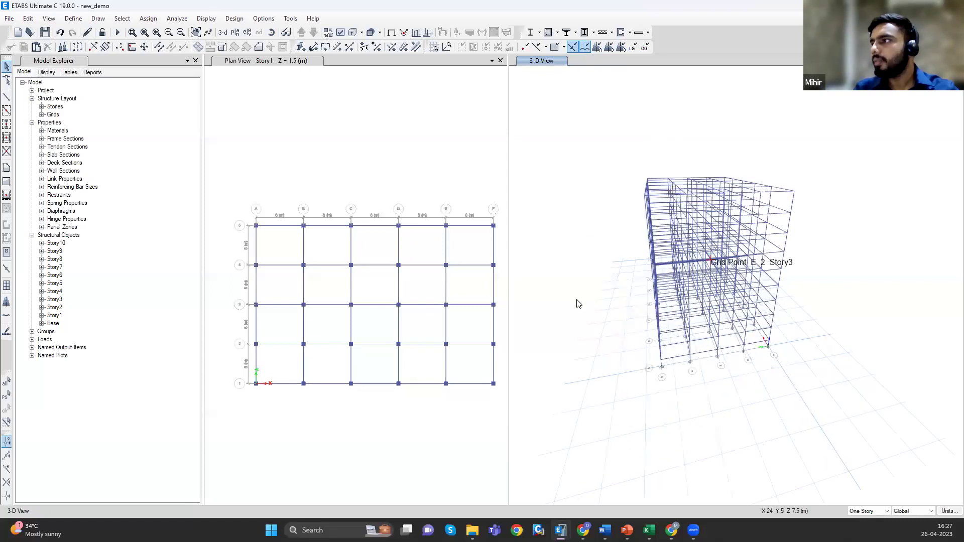
{"action": "scroll", "coordinate": [673, 297], "scroll_direction": "down", "scroll_amount": 4}
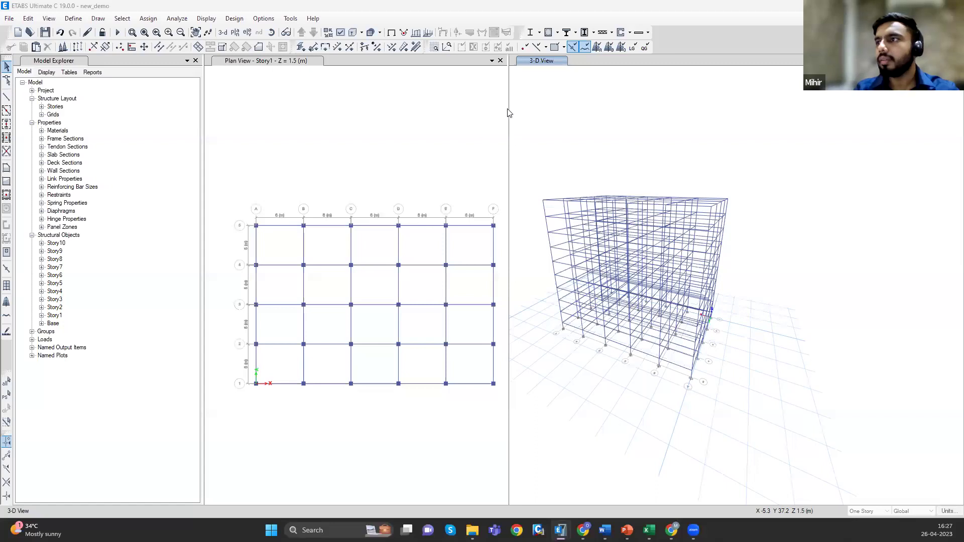
{"action": "key", "text": "F5"}
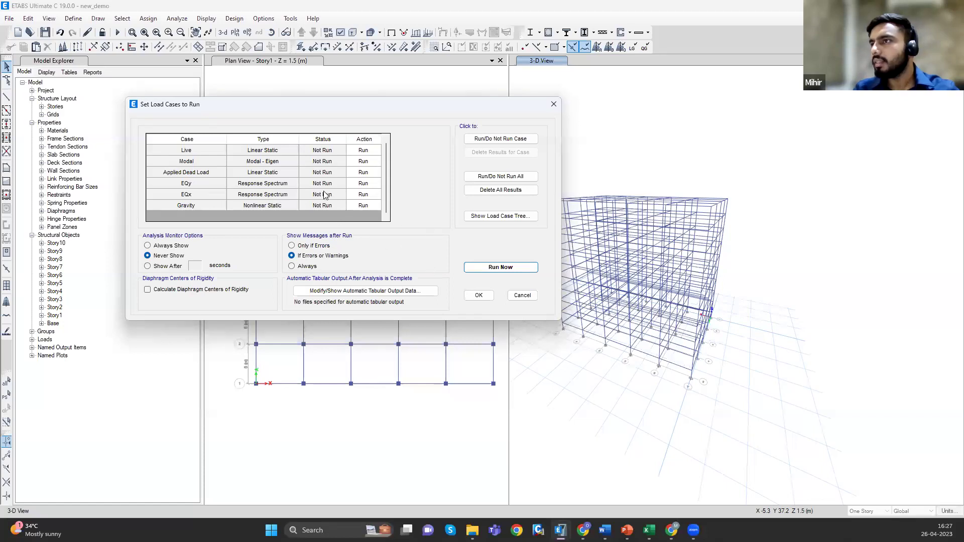
{"action": "scroll", "coordinate": [325, 195], "scroll_direction": "up", "scroll_amount": 1}
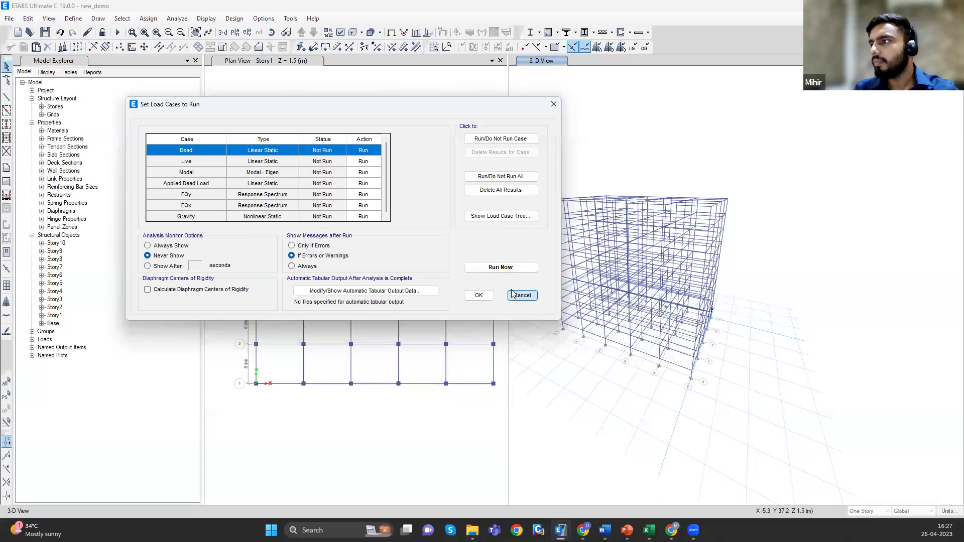
{"action": "key", "text": "Escape"}
- Add a new load case named Push_Y, set its type to Nonlinear Static and use mass source MsSrc1
{"action": "left_click", "coordinate": [81, 19]}
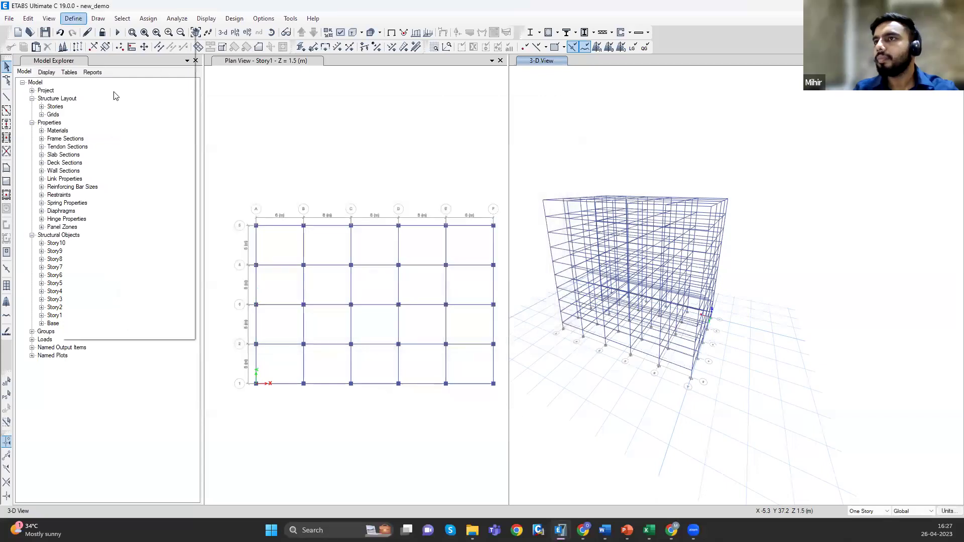
{"action": "left_click", "coordinate": [111, 257]}
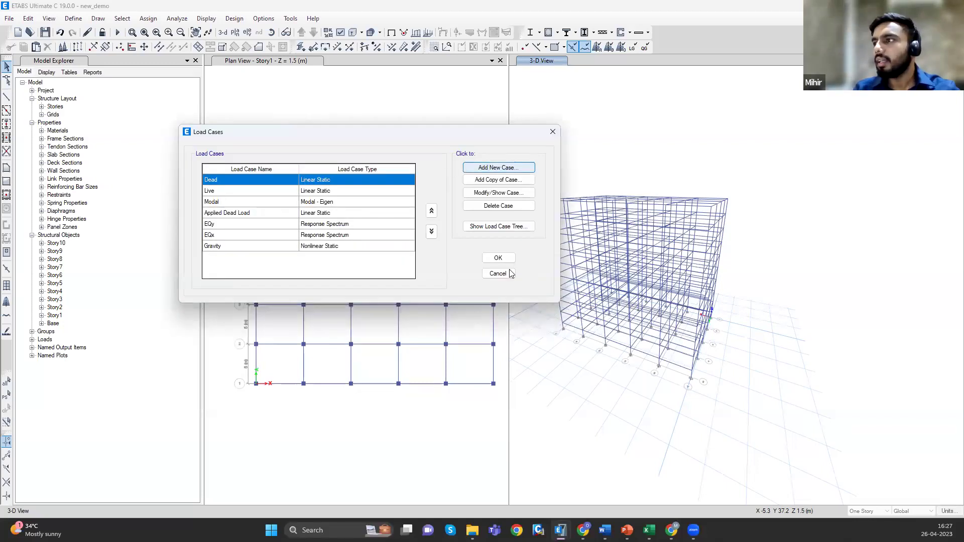
{"action": "left_click", "coordinate": [498, 168]}
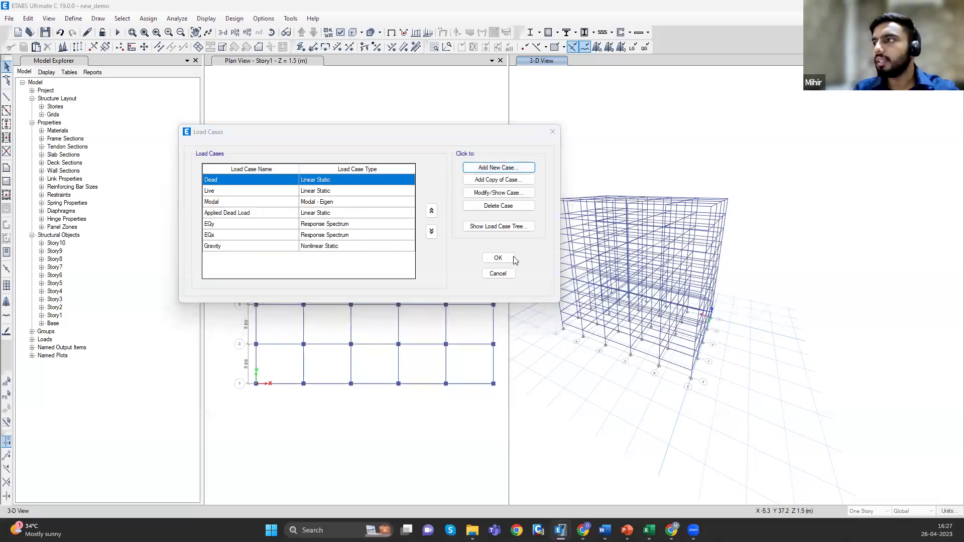
{"action": "left_click", "coordinate": [256, 167]}
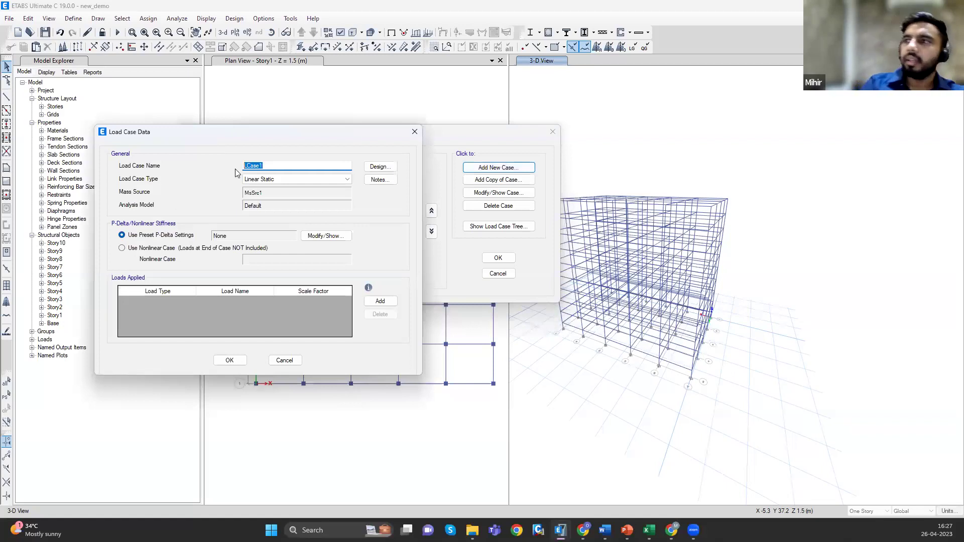
{"action": "type", "text": "Psu"}
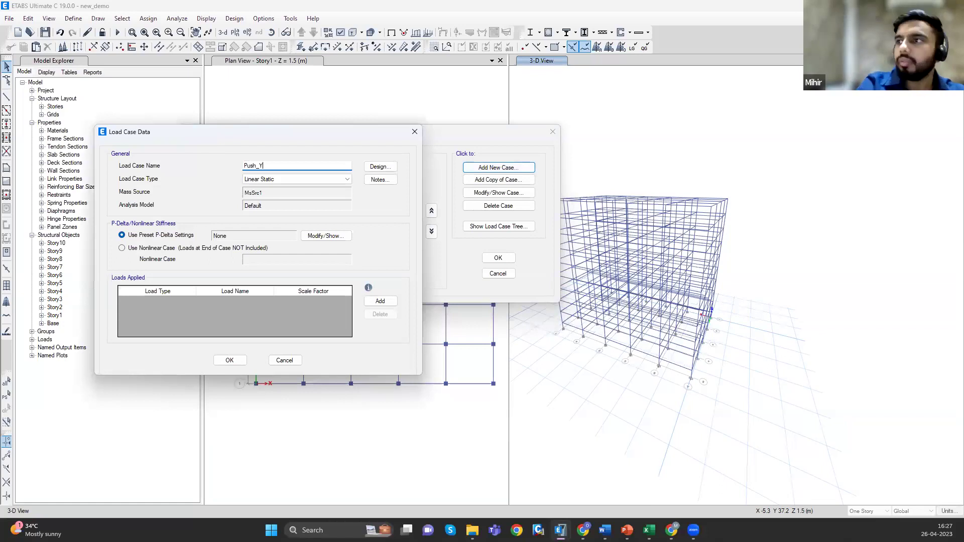
{"action": "left_click", "coordinate": [278, 183]}
{"action": "left_click", "coordinate": [279, 195]}
{"action": "left_click", "coordinate": [284, 194]}
{"action": "left_click", "coordinate": [275, 208]}
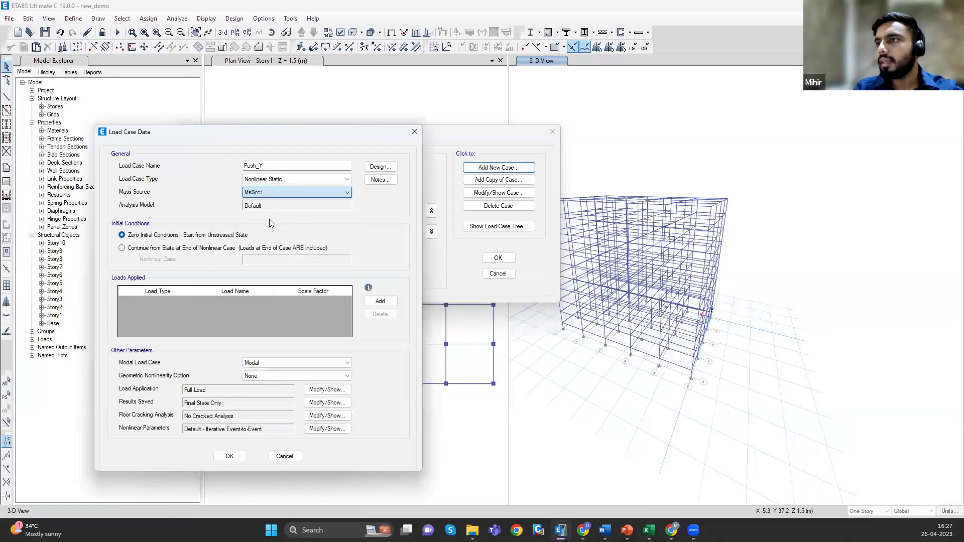
- Make Push_Y continue from the state at the end of the nonlinear case Gravity
{"action": "left_click", "coordinate": [183, 249]}
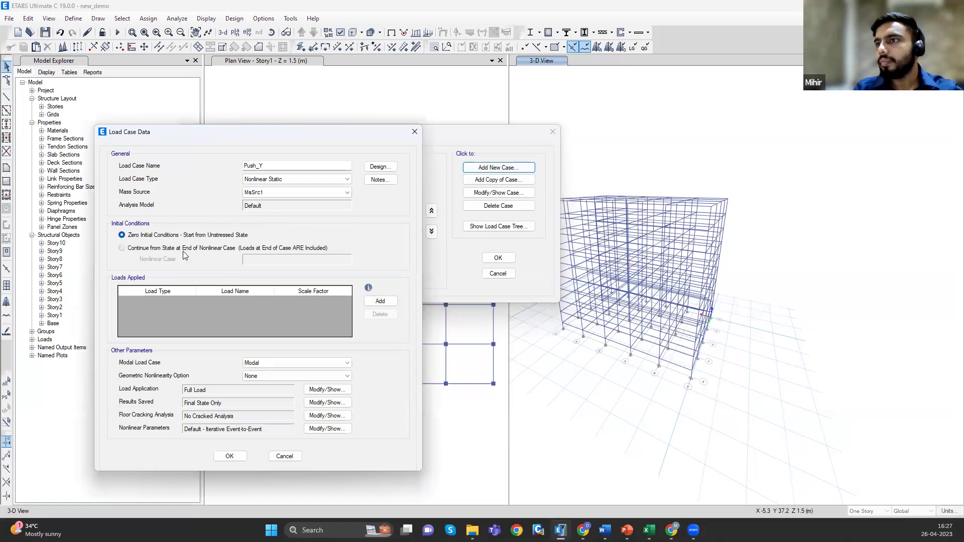
{"action": "left_click", "coordinate": [261, 260]}
{"action": "left_click", "coordinate": [262, 276]}
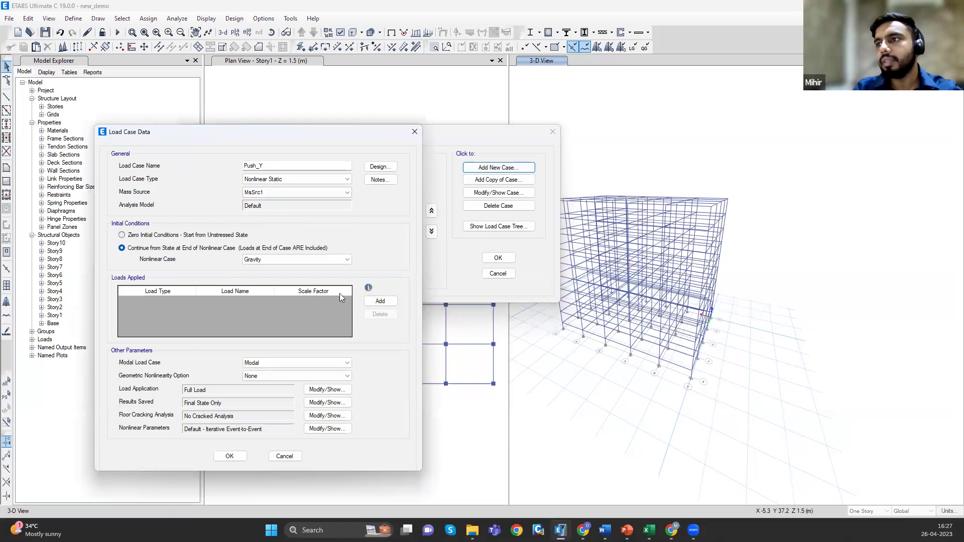
- Add an applied load to Push_Y with load type Mode, load name 1 and scale factor 1
{"action": "left_click", "coordinate": [380, 301]}
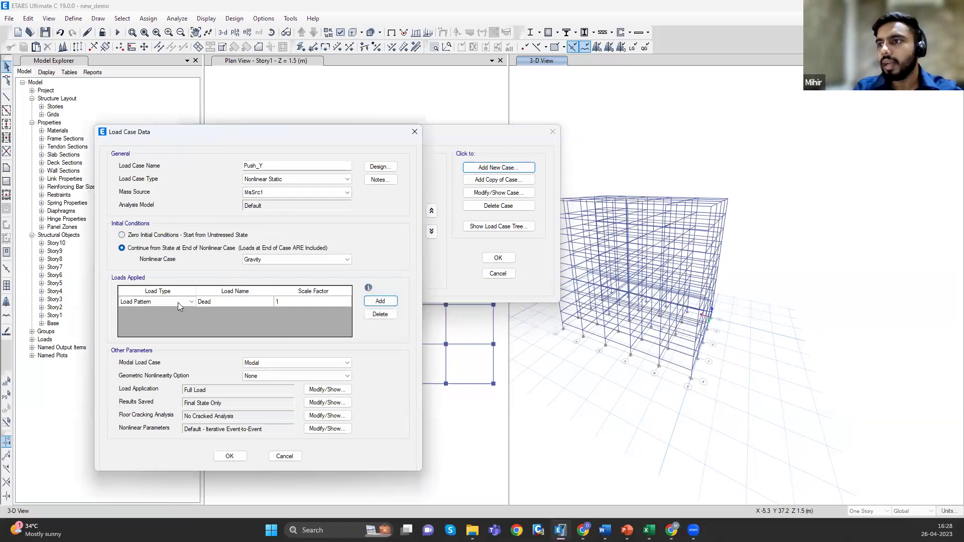
{"action": "left_click", "coordinate": [178, 302]}
{"action": "left_click", "coordinate": [168, 323]}
{"action": "left_click", "coordinate": [217, 301]}
{"action": "left_click", "coordinate": [217, 301]}
{"action": "left_click", "coordinate": [217, 302]}
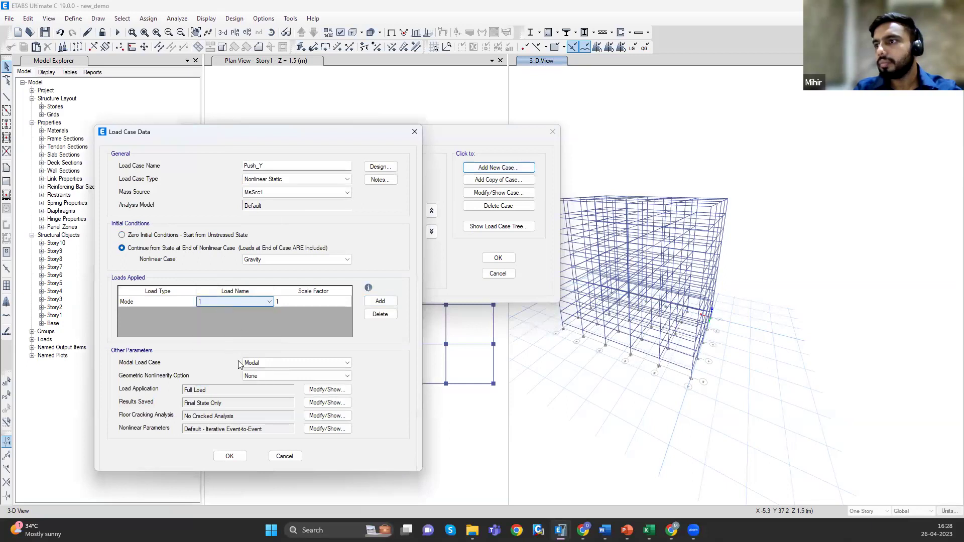
- Use Modal as the modal load case for Push_Y and set its geometric nonlinearity option to P-Delta
{"action": "left_click", "coordinate": [261, 364]}
{"action": "left_click", "coordinate": [260, 372]}
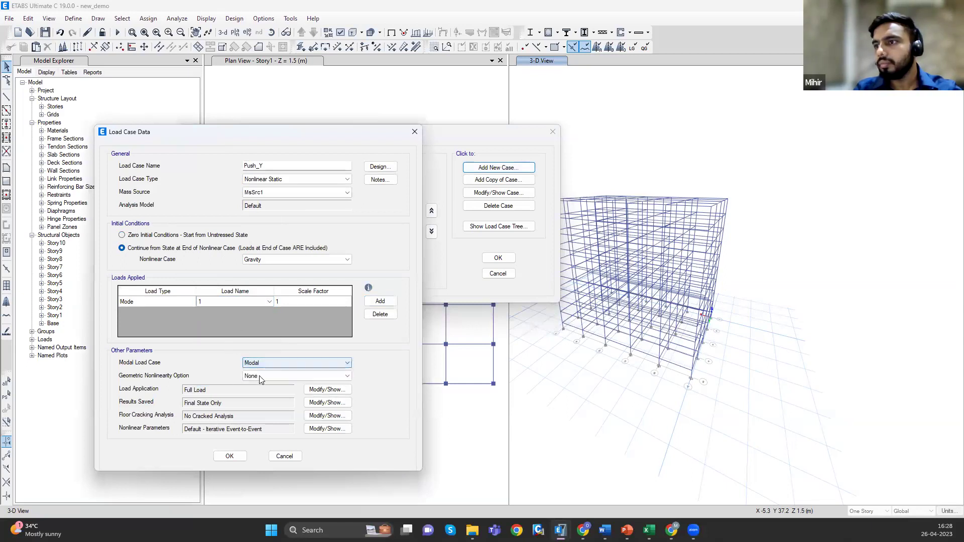
{"action": "left_click", "coordinate": [260, 377]}
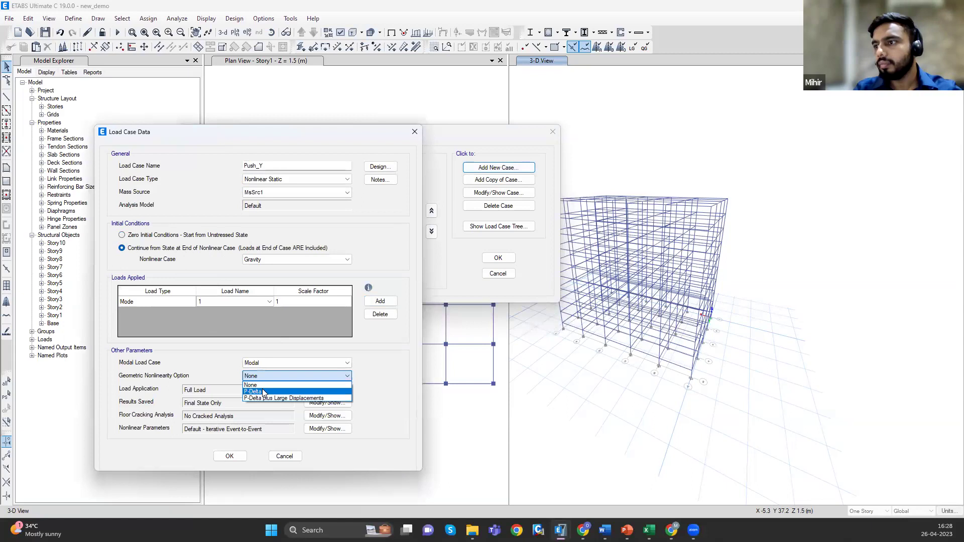
{"action": "left_click", "coordinate": [263, 392]}
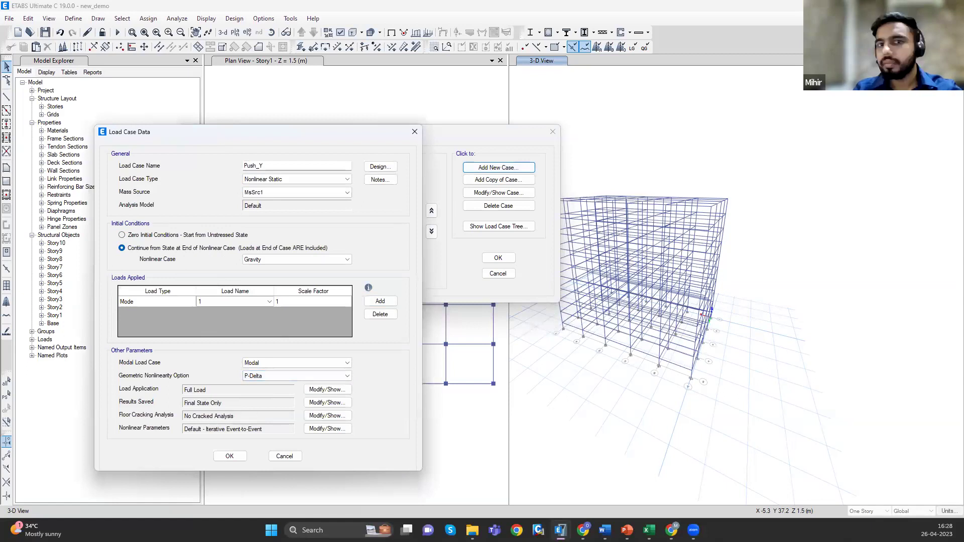
- Set Push_Y to Displacement Control with multiple saved states, minimum 30 and maximum 50, and accept the load case
{"action": "left_click", "coordinate": [328, 402]}
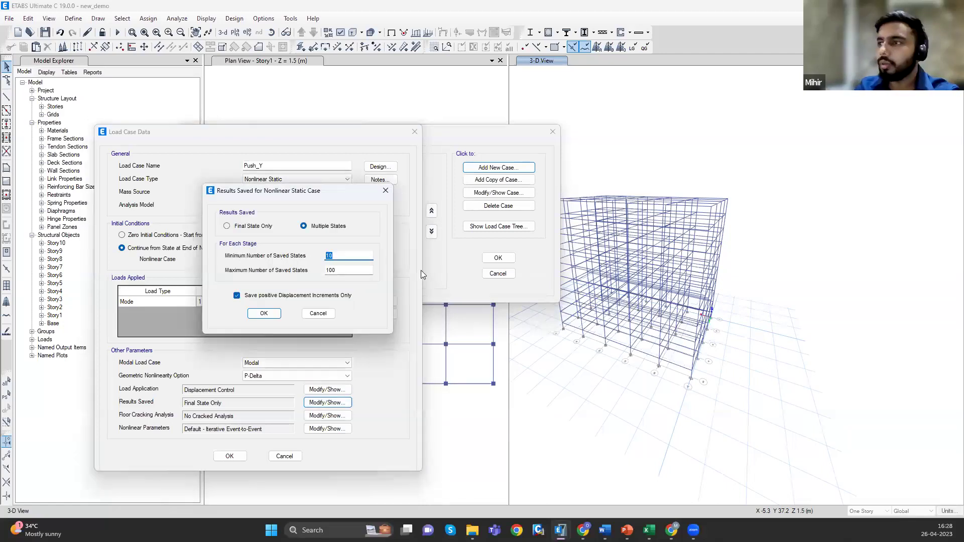
{"action": "type", "text": "3"}
{"action": "key", "text": "Tab"}
{"action": "type", "text": "50"}
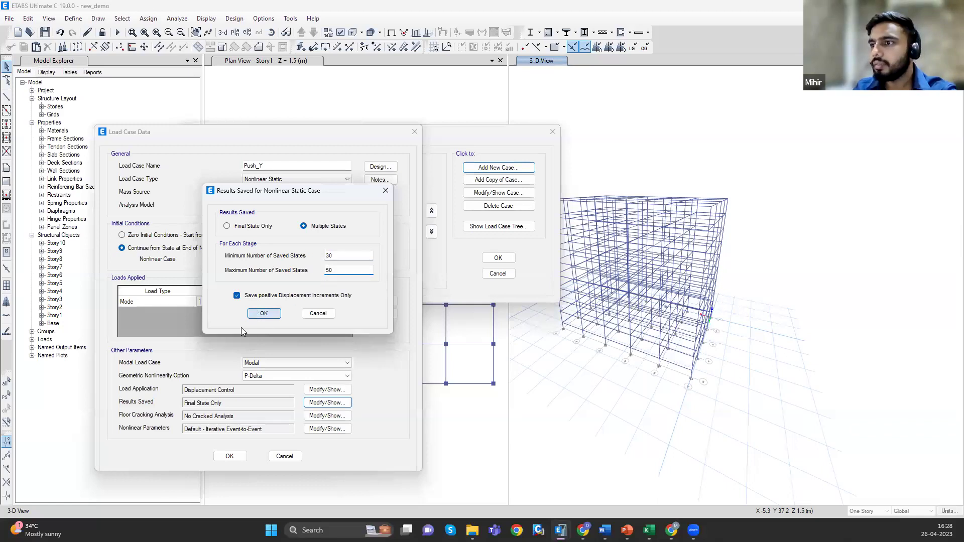
{"action": "left_click", "coordinate": [264, 313]}
{"action": "left_click", "coordinate": [230, 456]}
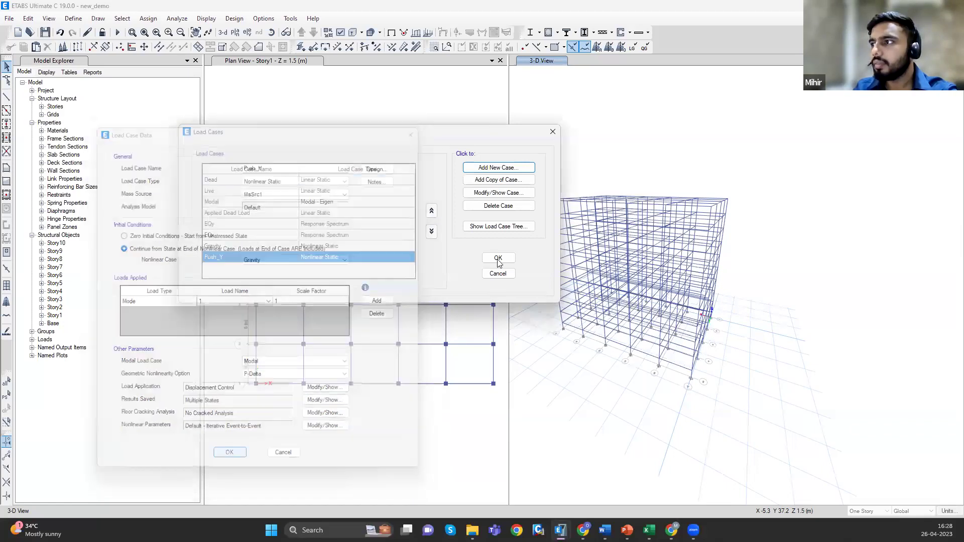
{"action": "left_click", "coordinate": [498, 258]}
- Review the load cases set to run and start the analysis for all of them, including Gravity and Push_Y
{"action": "left_click", "coordinate": [176, 18]}
{"action": "left_click", "coordinate": [250, 73]}
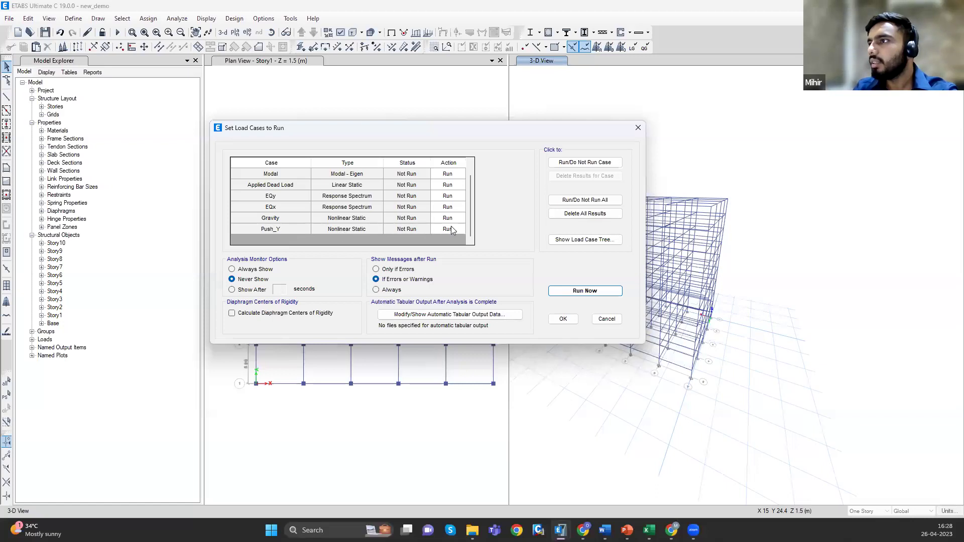
{"action": "left_click", "coordinate": [573, 164]}
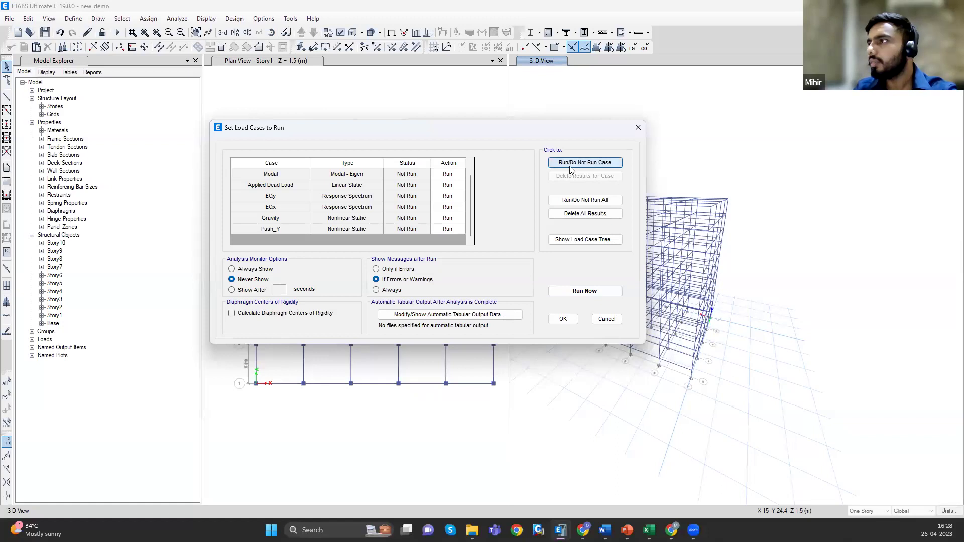
{"action": "left_click", "coordinate": [576, 292]}
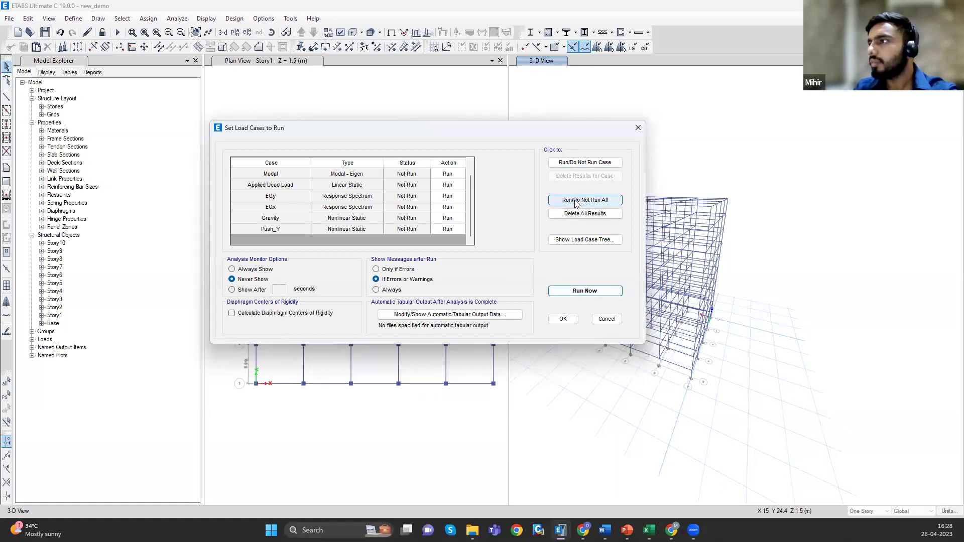
{"action": "left_click", "coordinate": [577, 291]}
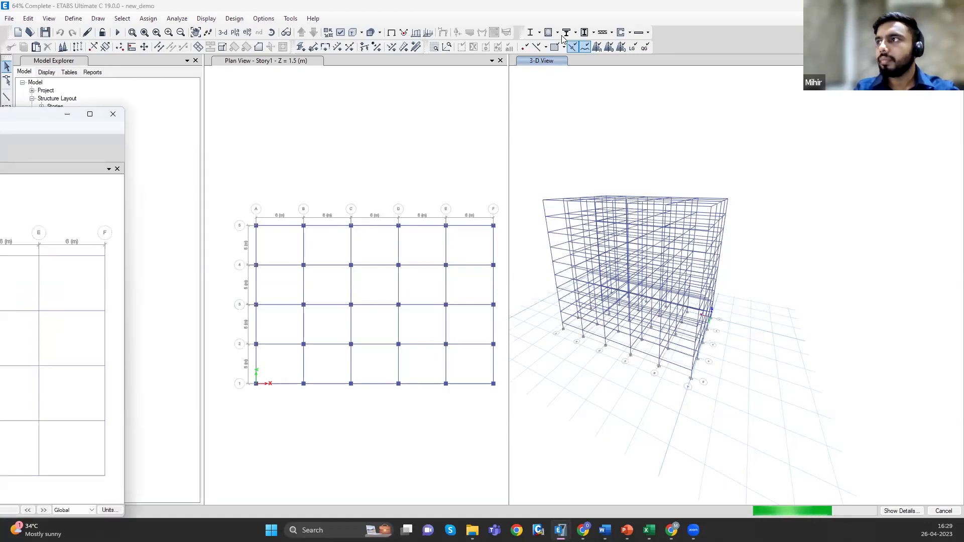
- Switch to the ETABS window with the G+9_hinge model and display its static pushover curve
{"action": "left_click_drag", "start_coordinate": [22, 118], "coordinate": [576, 66]}
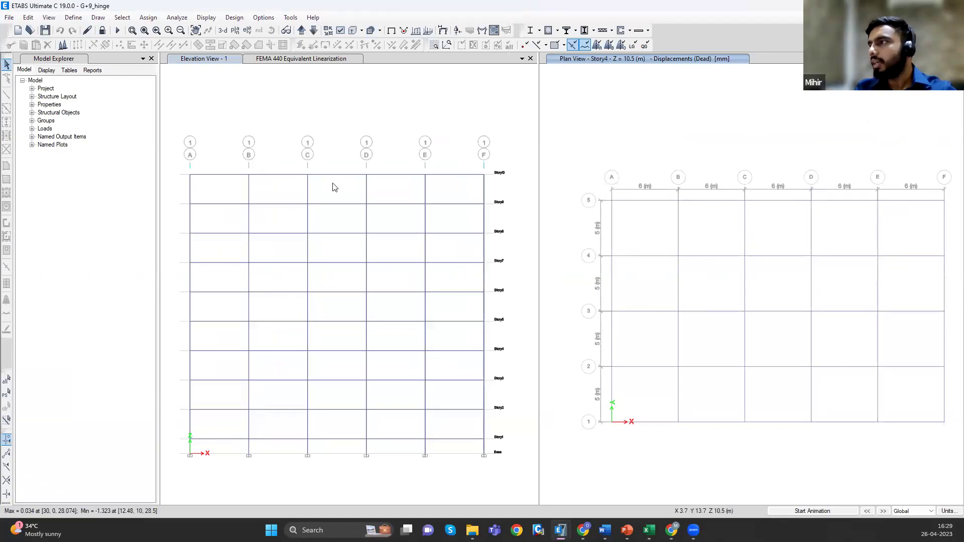
{"action": "left_click", "coordinate": [206, 18]}
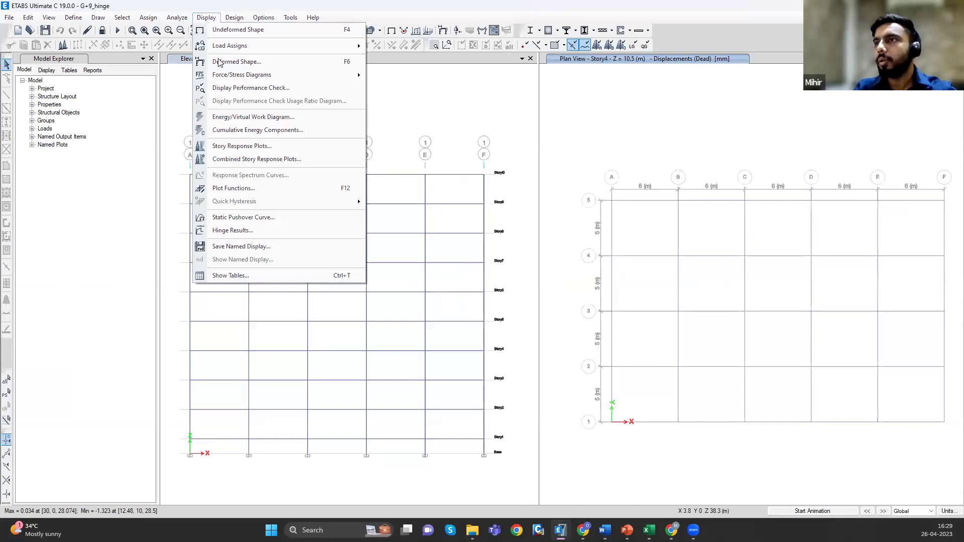
{"action": "left_click", "coordinate": [238, 220]}
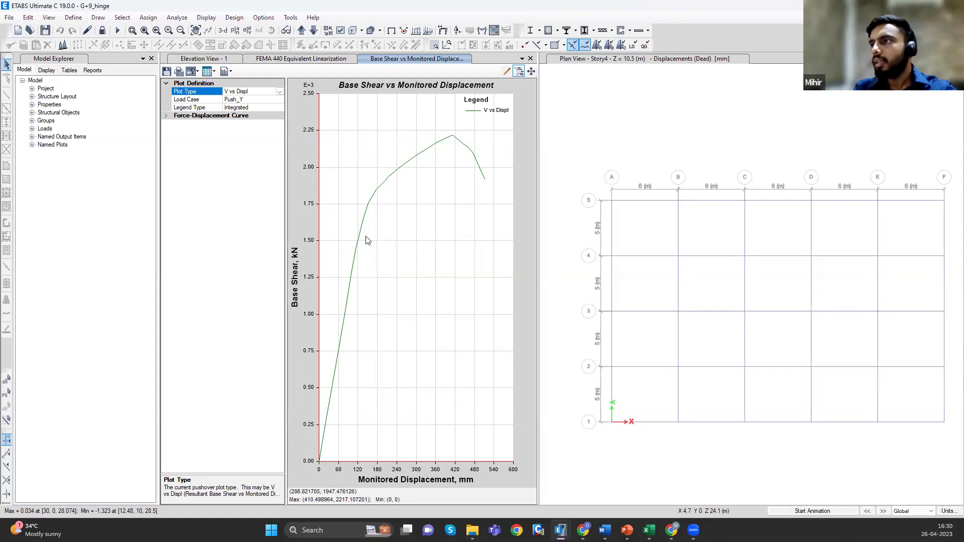
- Review the available pushover plot types and change the Push_Y plot to FEMA 440 EL
{"action": "left_click", "coordinate": [278, 92]}
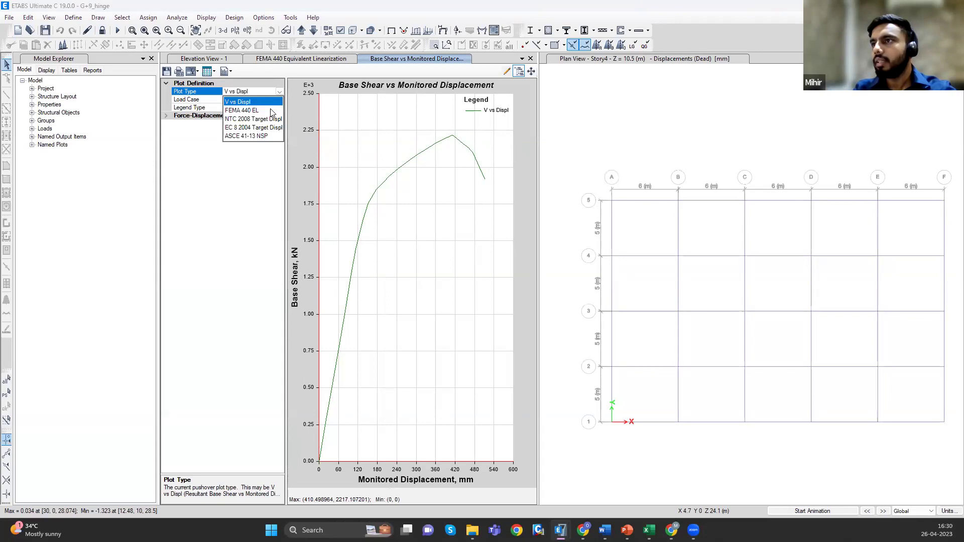
{"action": "left_click", "coordinate": [221, 258]}
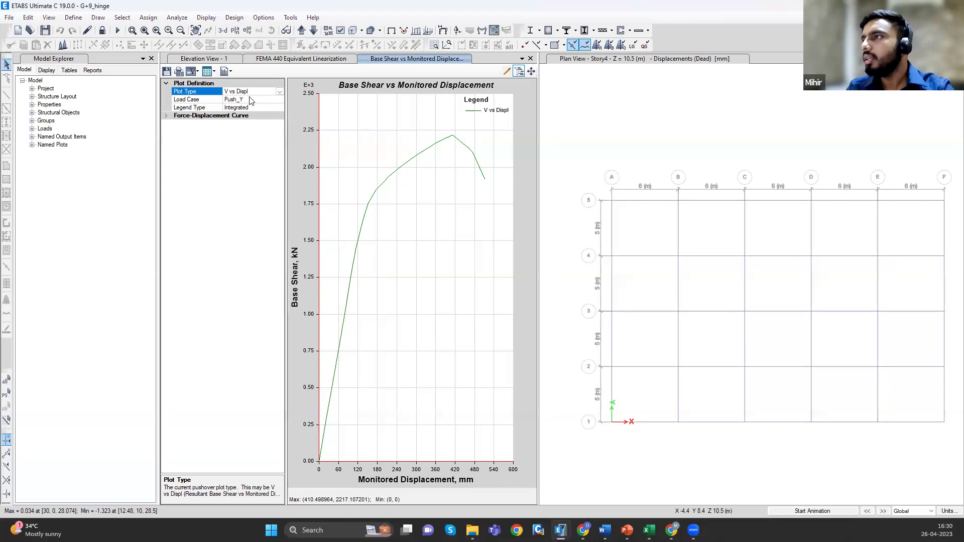
{"action": "left_click", "coordinate": [279, 93]}
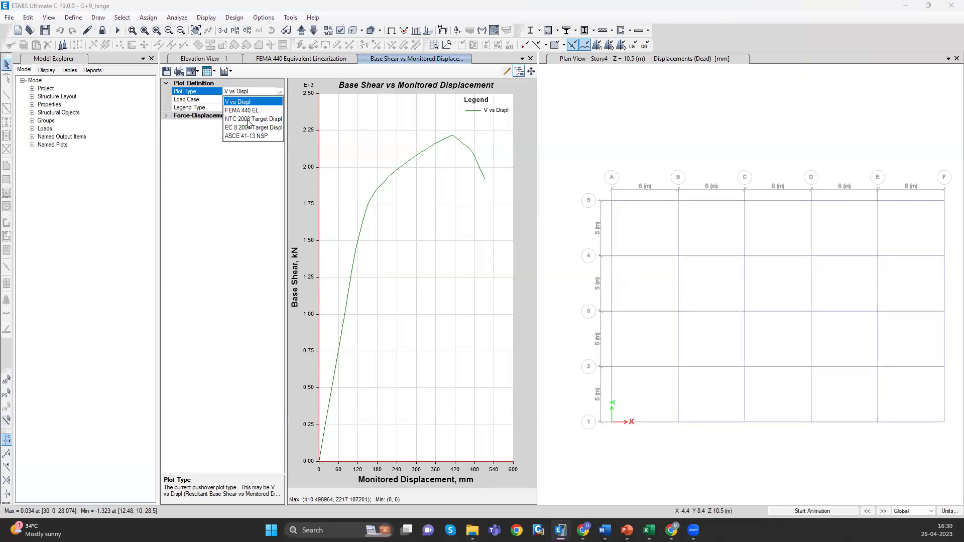
{"action": "left_click", "coordinate": [243, 110]}
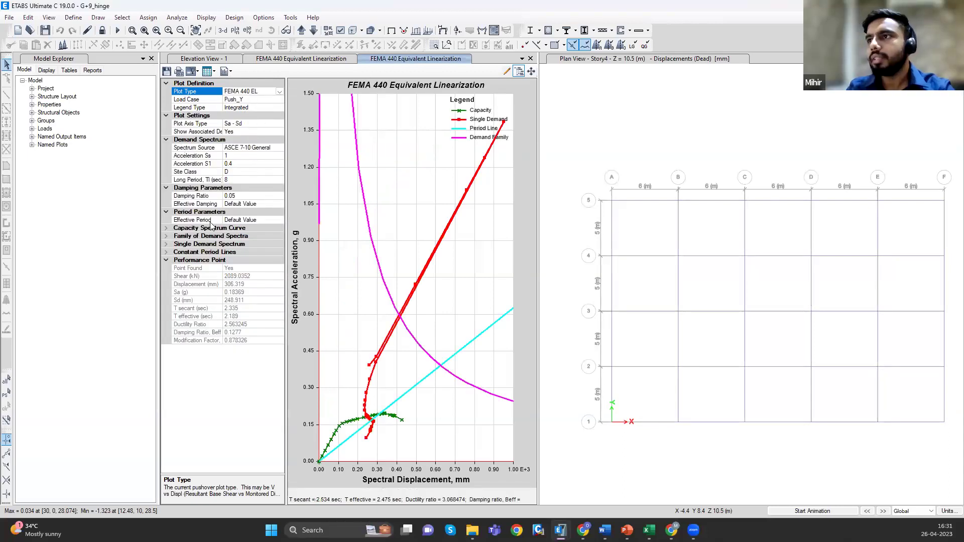
- Hide the single demand spectrum in the FEMA 440 plot by setting its visibility to No
{"action": "left_click", "coordinate": [167, 244]}
{"action": "left_click", "coordinate": [257, 252]}
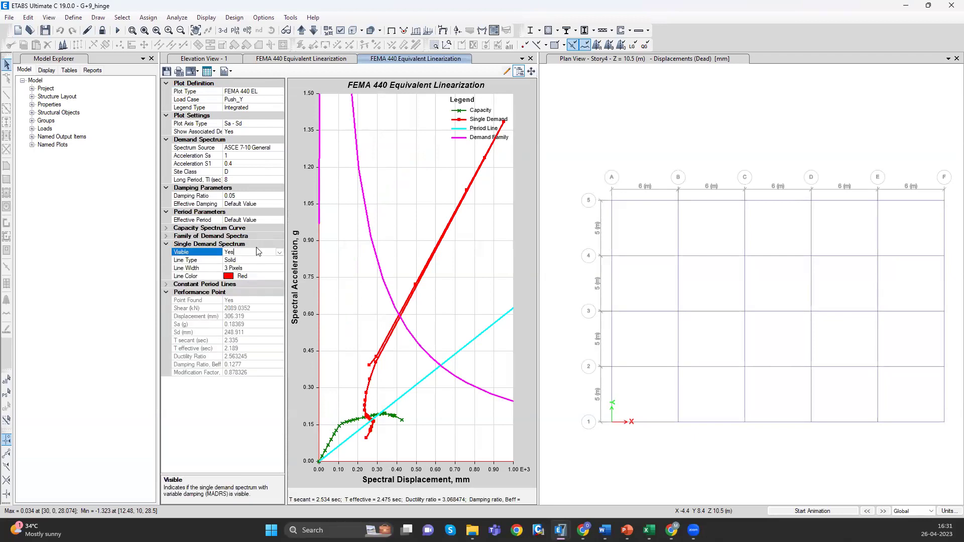
{"action": "left_click", "coordinate": [279, 252]}
{"action": "left_click", "coordinate": [250, 269]}
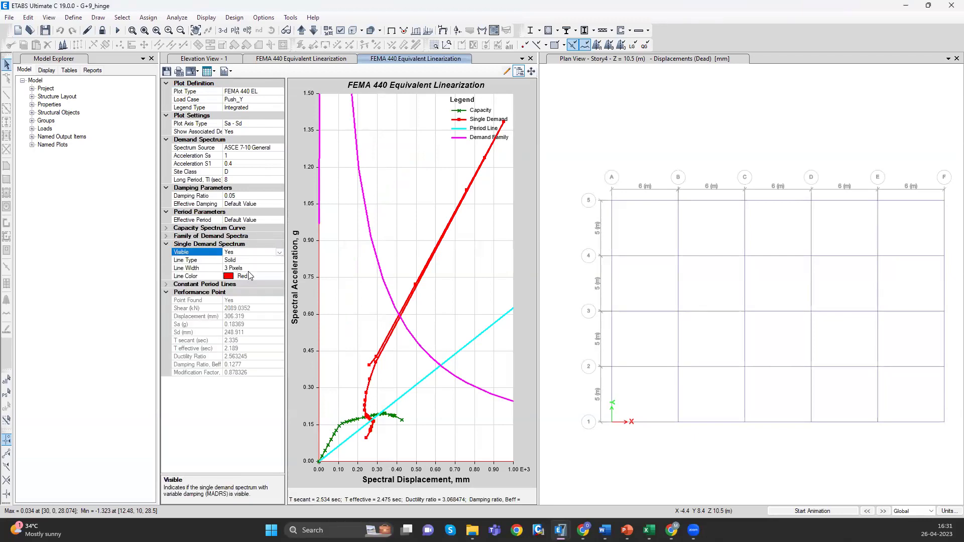
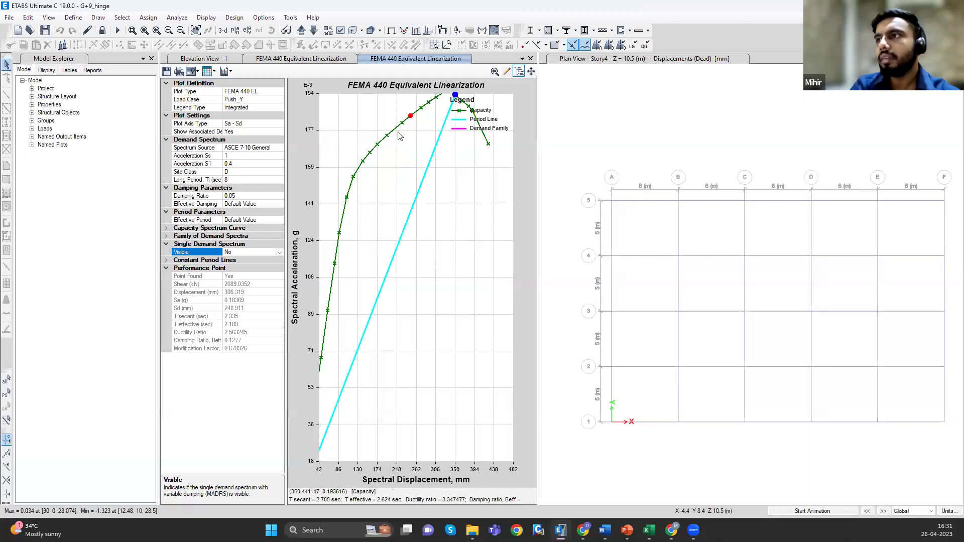
- Return the pushover plot type to V vs Displ and close the plot
{"action": "left_click", "coordinate": [269, 93]}
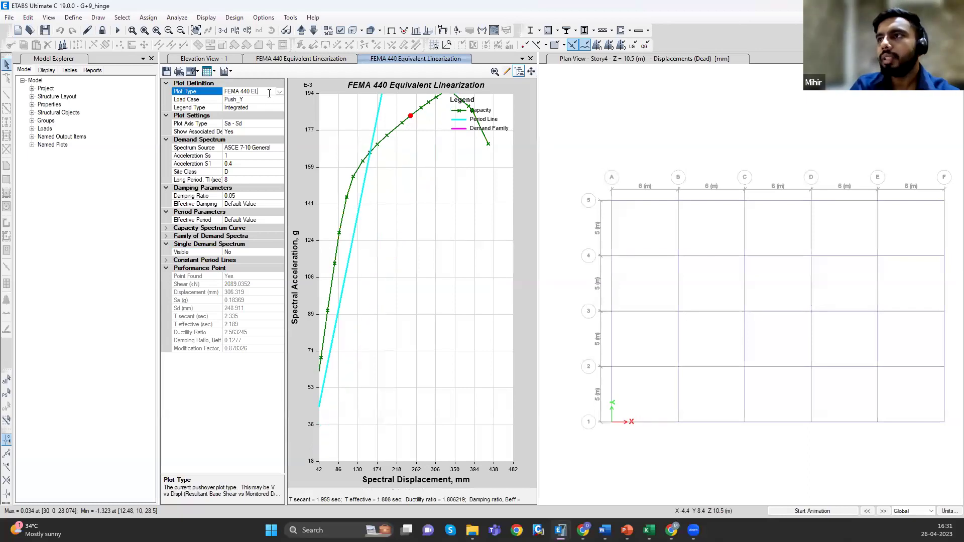
{"action": "left_click", "coordinate": [279, 92]}
{"action": "left_click", "coordinate": [257, 106]}
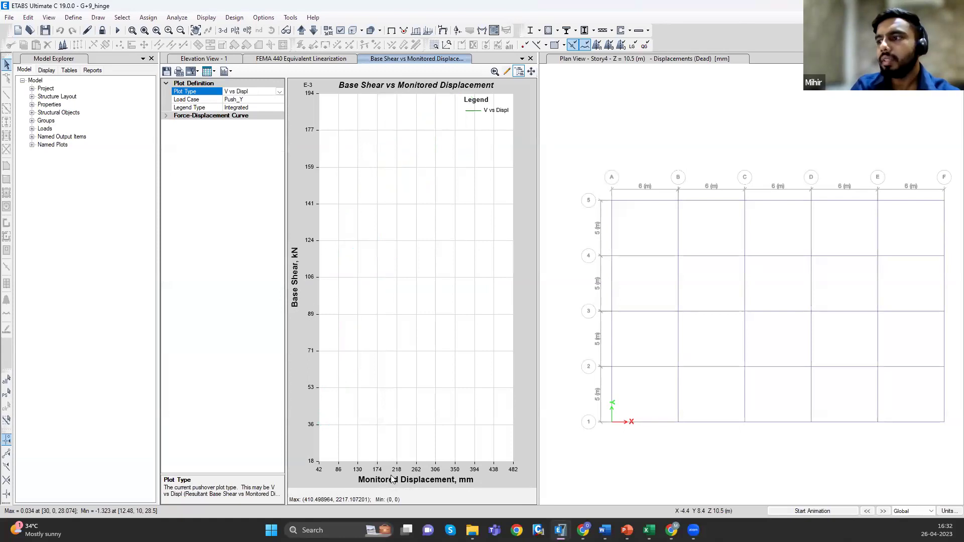
{"action": "left_click", "coordinate": [254, 107]}
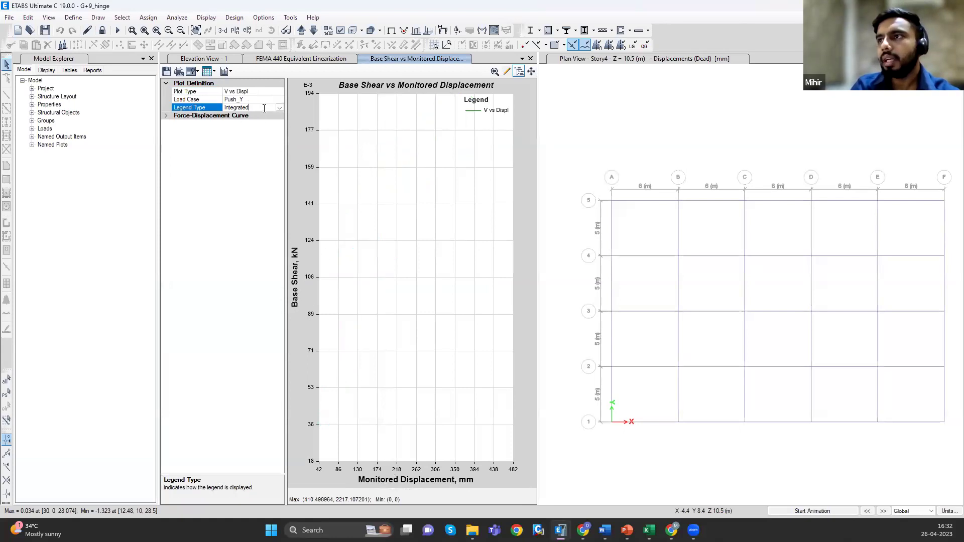
{"action": "left_click", "coordinate": [530, 59]}
{"action": "left_click", "coordinate": [206, 17]}
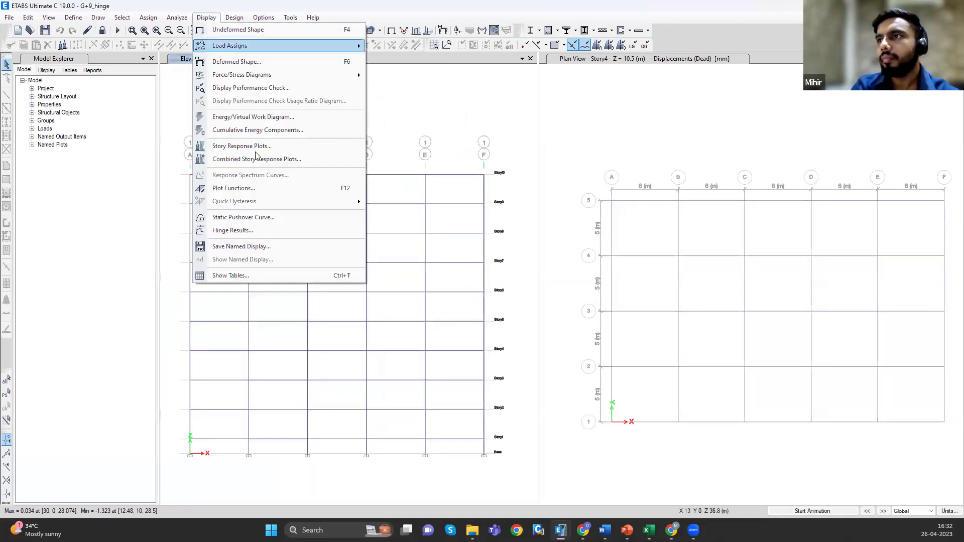
{"action": "key", "text": "Escape"}
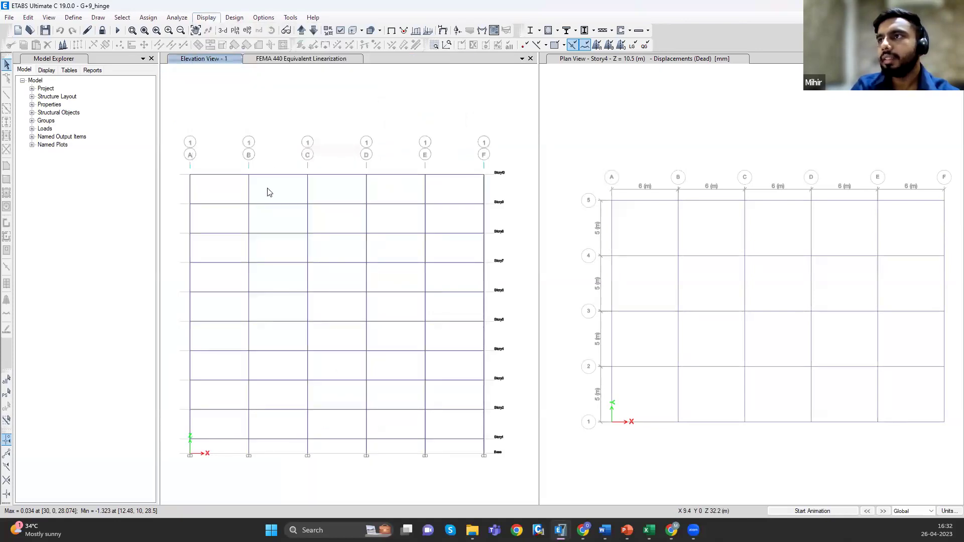
{"action": "left_click", "coordinate": [559, 125]}
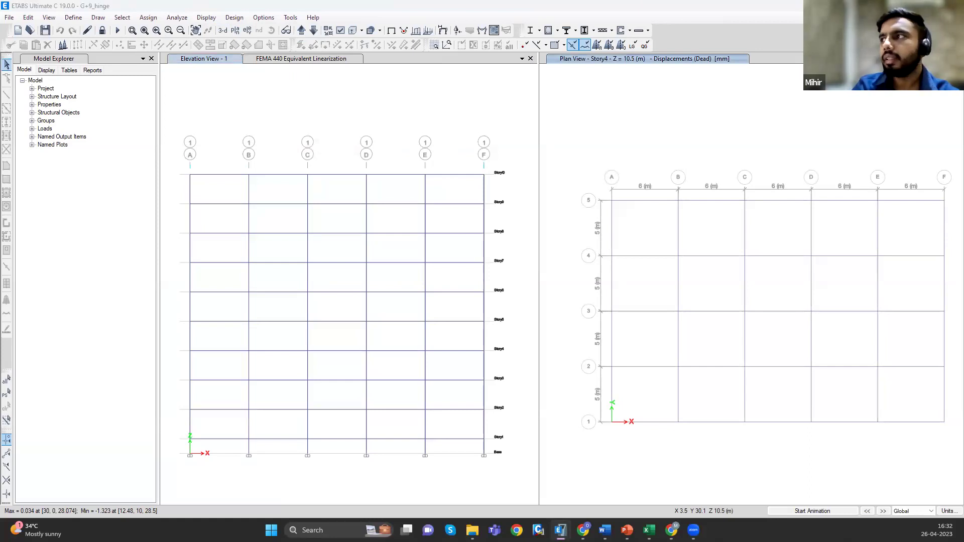
{"action": "key", "text": "F6"}
{"action": "left_click", "coordinate": [342, 93]}
{"action": "left_click", "coordinate": [323, 135]}
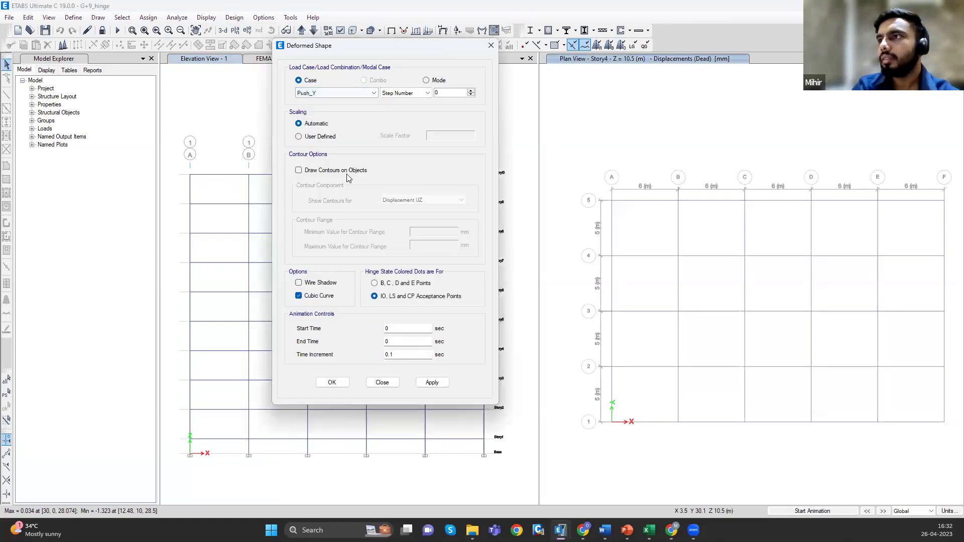
{"action": "left_click", "coordinate": [471, 90]}
{"action": "left_click", "coordinate": [471, 90]}
{"action": "left_click", "coordinate": [471, 91]}
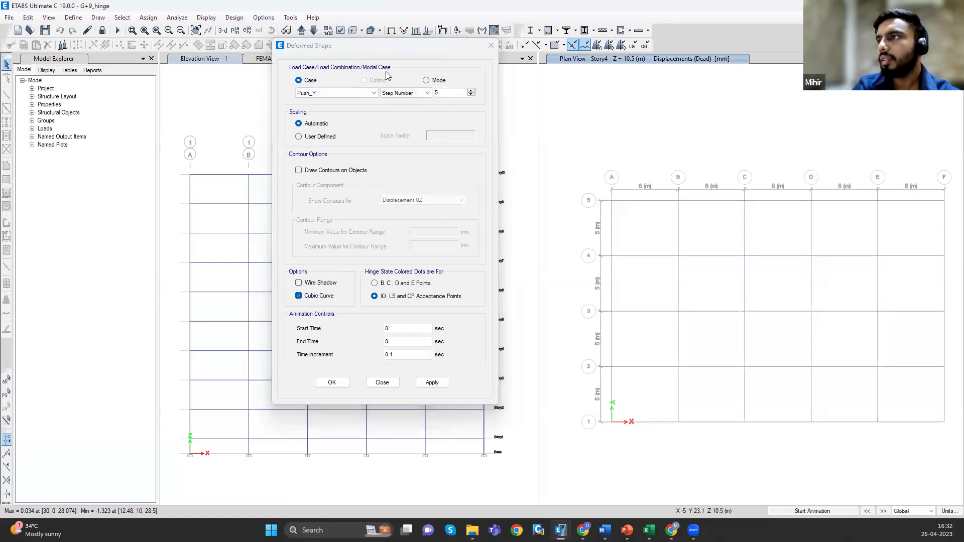
{"action": "left_click_drag", "start_coordinate": [351, 45], "coordinate": [277, 91]}
{"action": "left_click", "coordinate": [224, 32]}
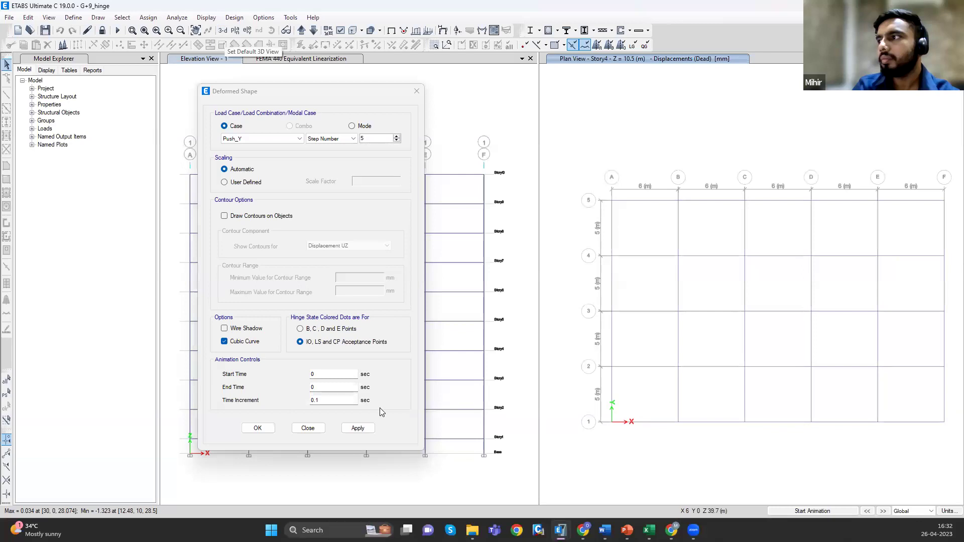
{"action": "left_click", "coordinate": [313, 429]}
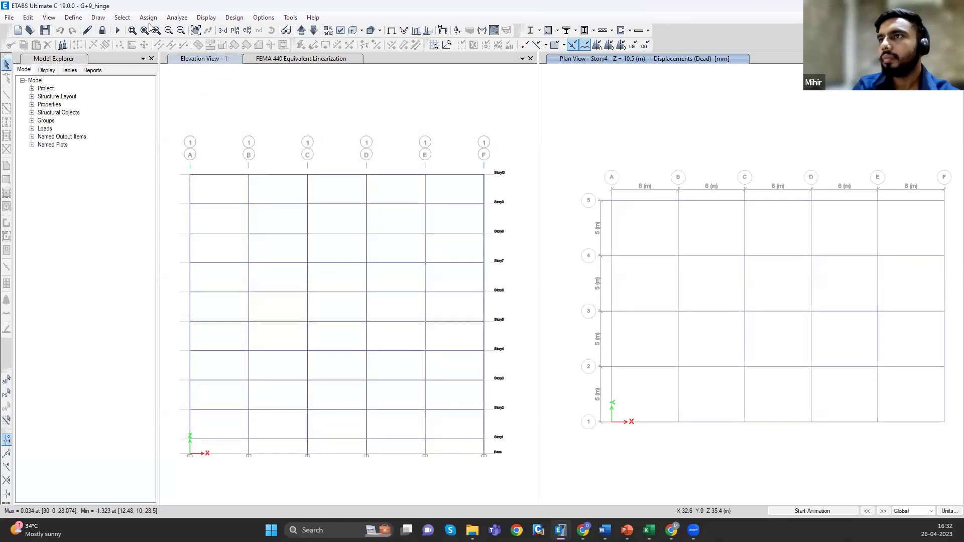
- Change the displaced Story4 plan view to the default 3D view of the building
{"action": "left_click", "coordinate": [223, 30]}
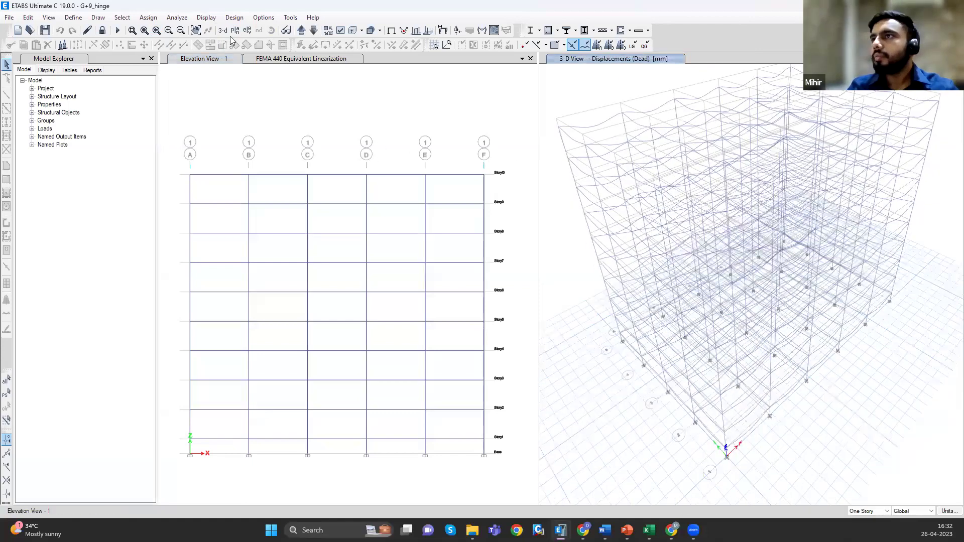
- Show the undeformed shape in the 3D view, and view and close the static pushover curve for Push_Y
{"action": "key", "text": "alt+y"}
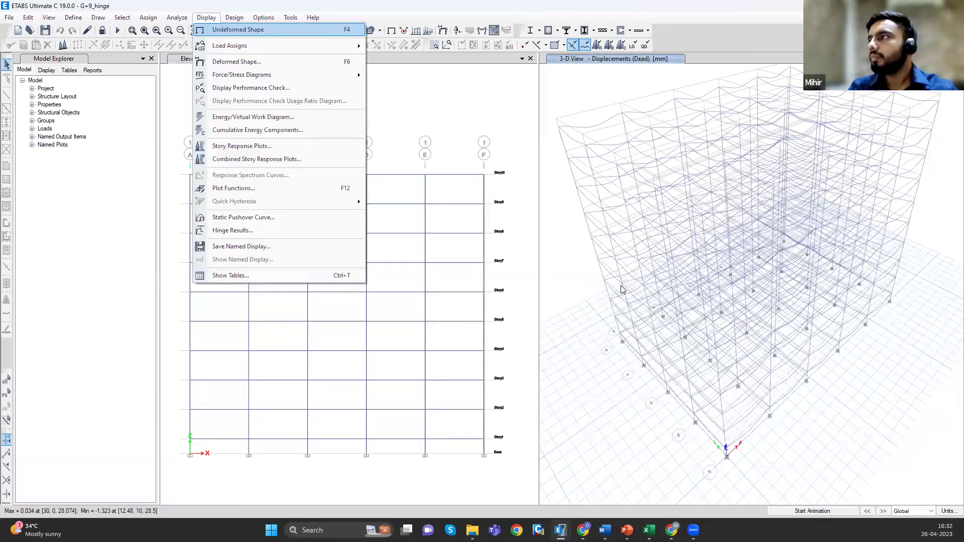
{"action": "key", "text": "Return"}
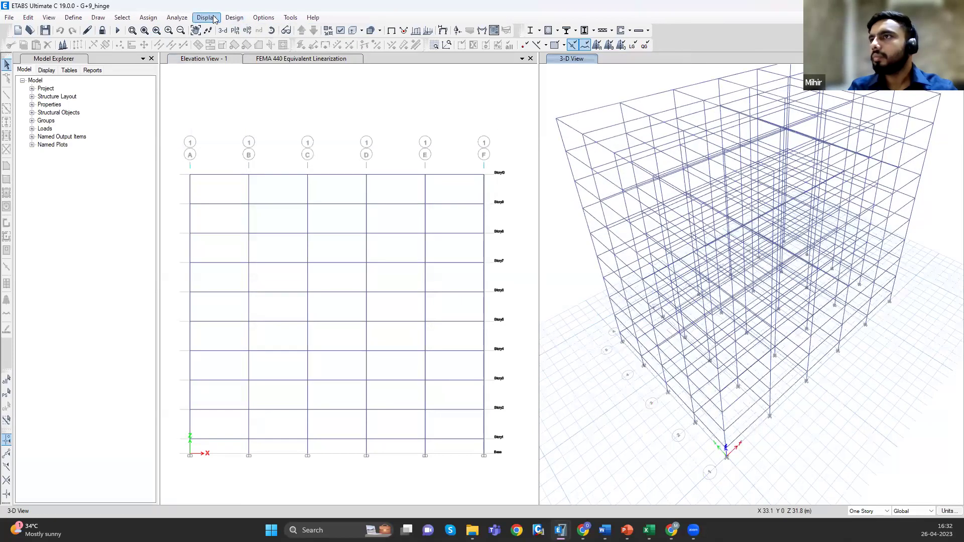
{"action": "left_click", "coordinate": [214, 19]}
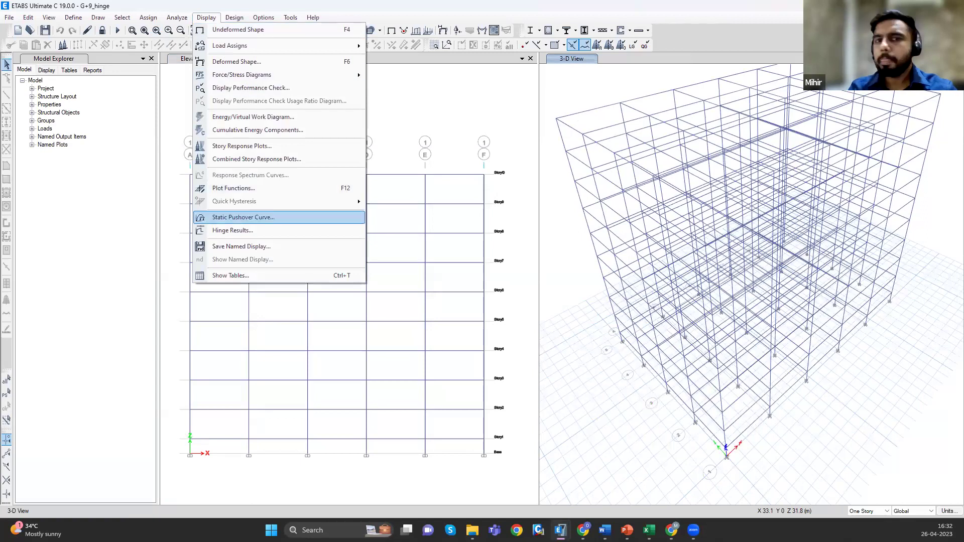
{"action": "left_click", "coordinate": [243, 218]}
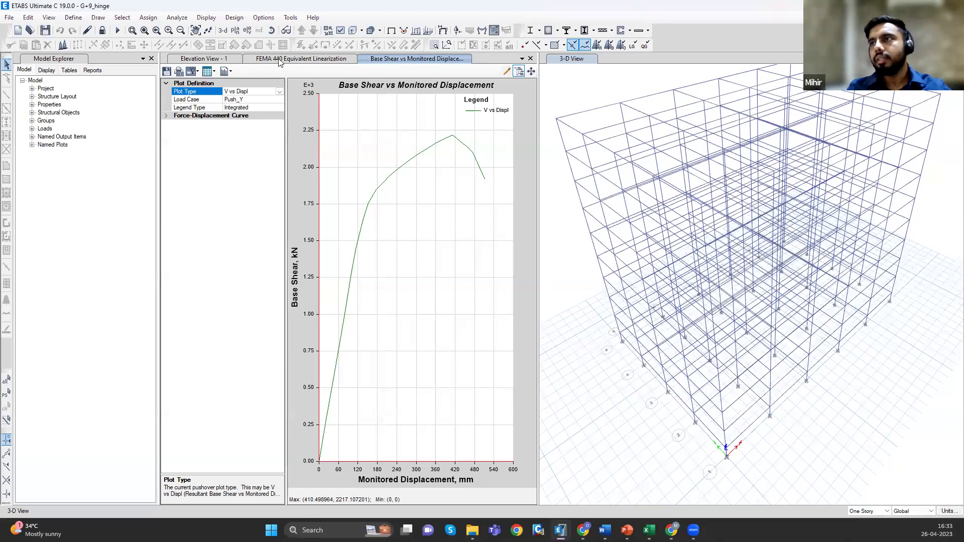
{"action": "left_click", "coordinate": [530, 59]}
- Display the 3D deformed shape for load case Push_Y at step number 6
{"action": "left_click", "coordinate": [206, 17]}
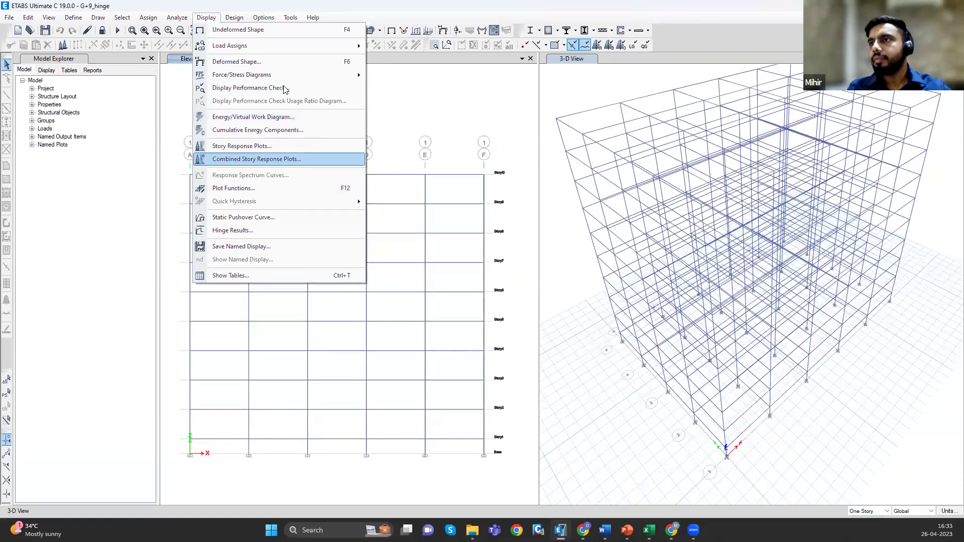
{"action": "left_click", "coordinate": [276, 64]}
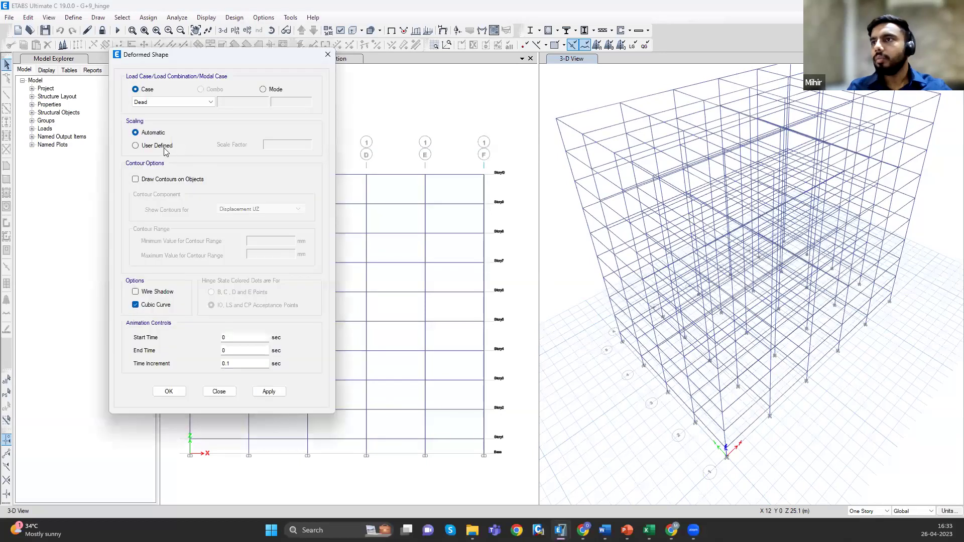
{"action": "left_click", "coordinate": [171, 102]}
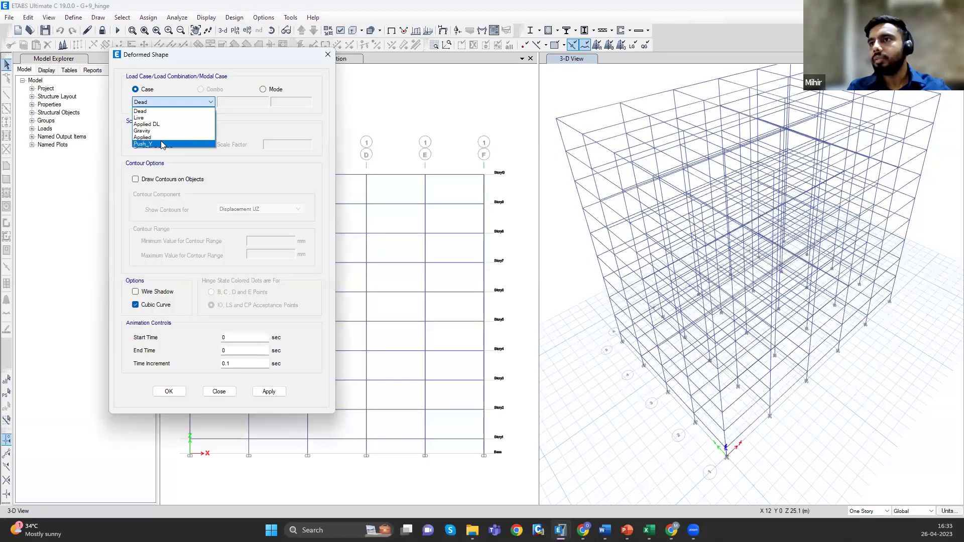
{"action": "left_click", "coordinate": [151, 136]}
{"action": "left_click", "coordinate": [246, 102]}
{"action": "left_click", "coordinate": [236, 107]}
{"action": "left_click", "coordinate": [307, 100]}
{"action": "left_click", "coordinate": [307, 100]}
{"action": "left_click", "coordinate": [307, 99]}
{"action": "left_click", "coordinate": [308, 99]}
{"action": "left_click", "coordinate": [307, 99]}
{"action": "left_click", "coordinate": [273, 393]}
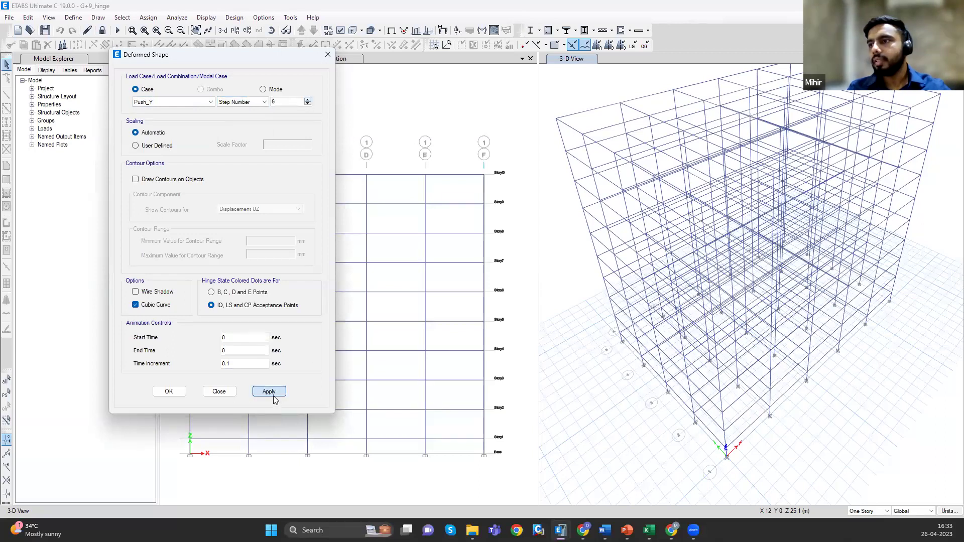
{"action": "left_click", "coordinate": [530, 303]}
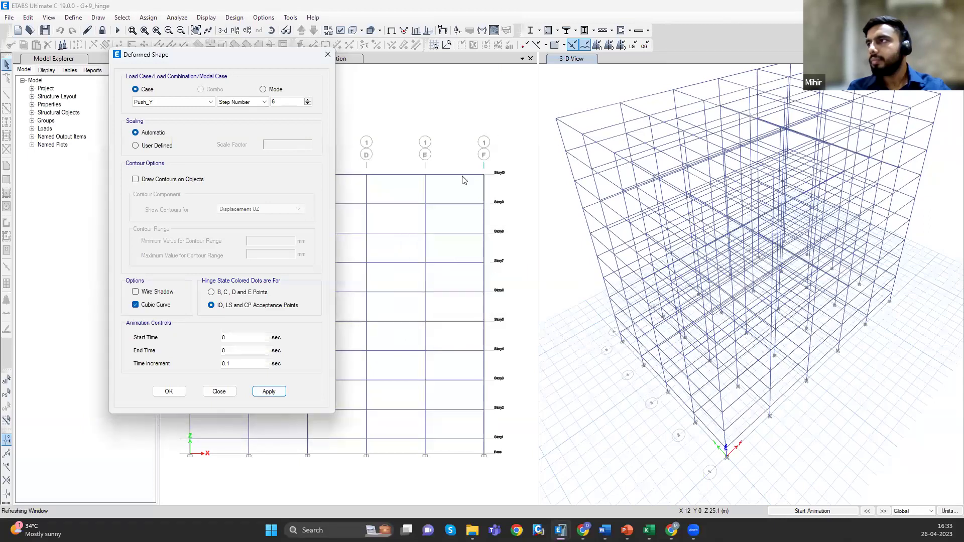
{"action": "left_click", "coordinate": [277, 389]}
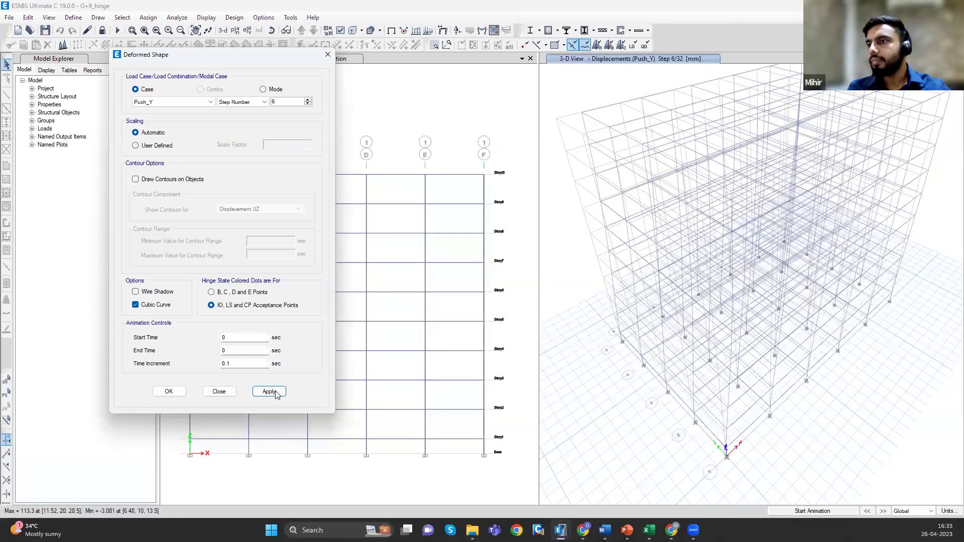
{"action": "left_click", "coordinate": [277, 393]}
{"action": "left_click", "coordinate": [529, 302]}
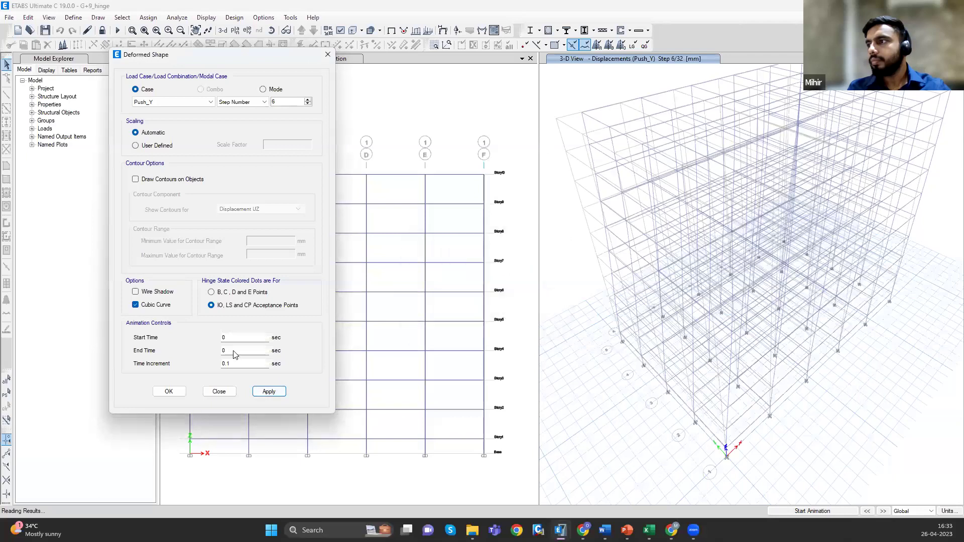
{"action": "left_click", "coordinate": [219, 397]}
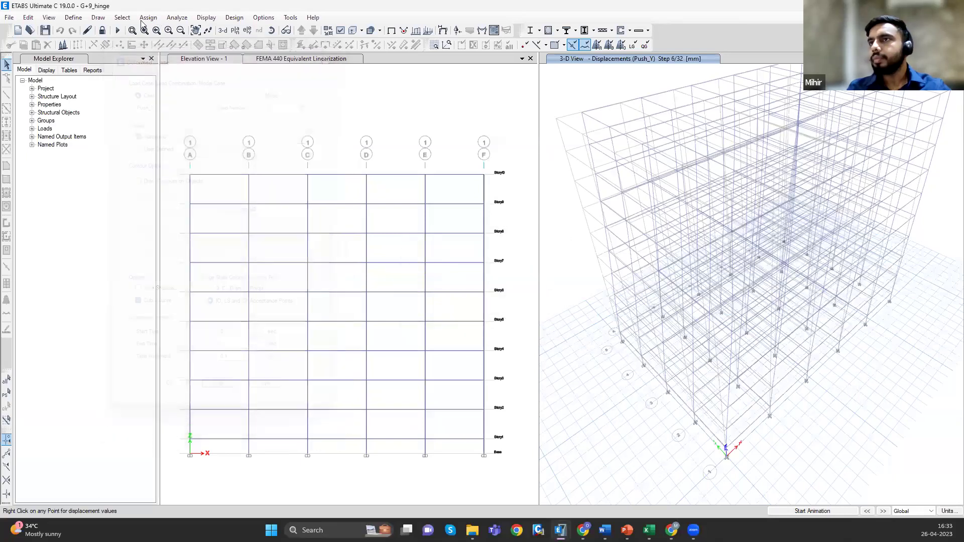
- Open the hinge results for Push_Y at Story1 and set the frame type to Beam
{"action": "left_click", "coordinate": [206, 17]}
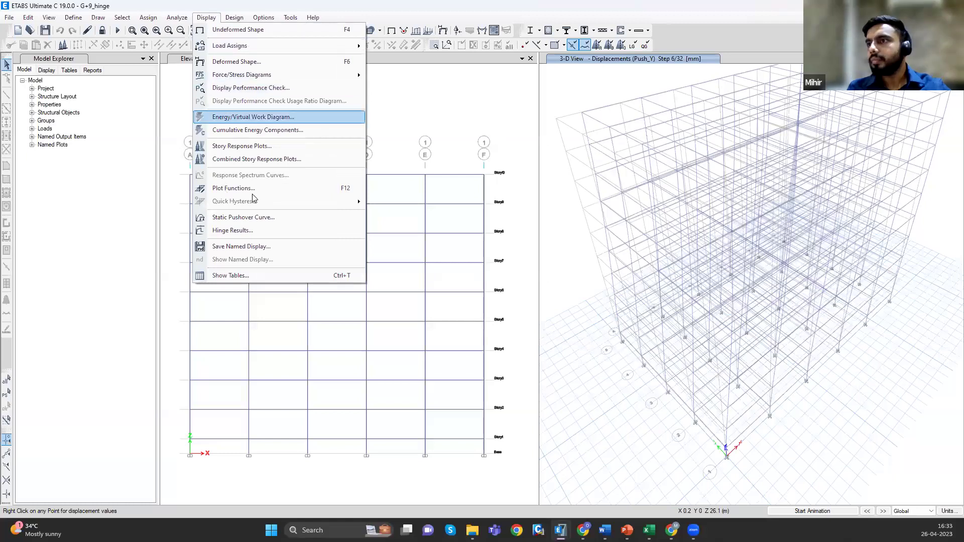
{"action": "left_click", "coordinate": [246, 231]}
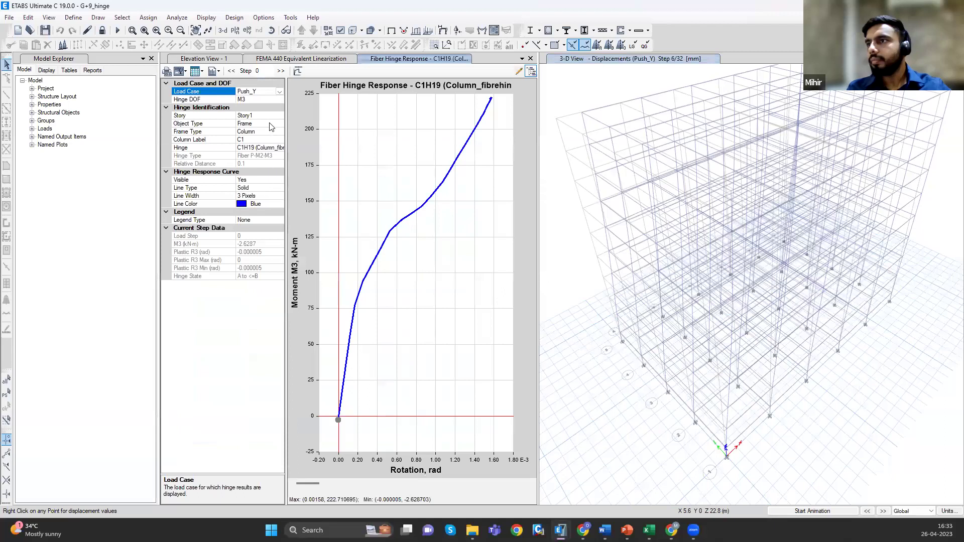
{"action": "left_click", "coordinate": [271, 123]}
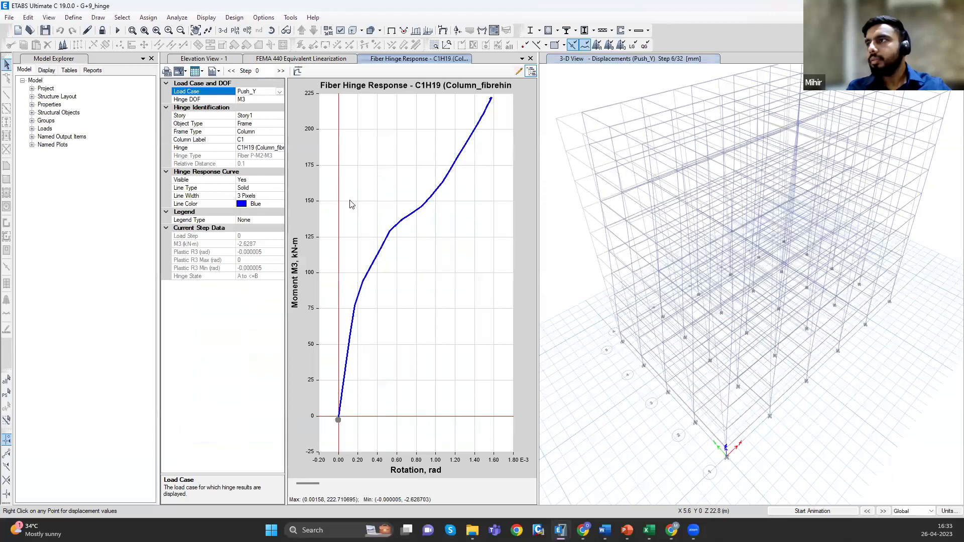
{"action": "left_click", "coordinate": [280, 132]}
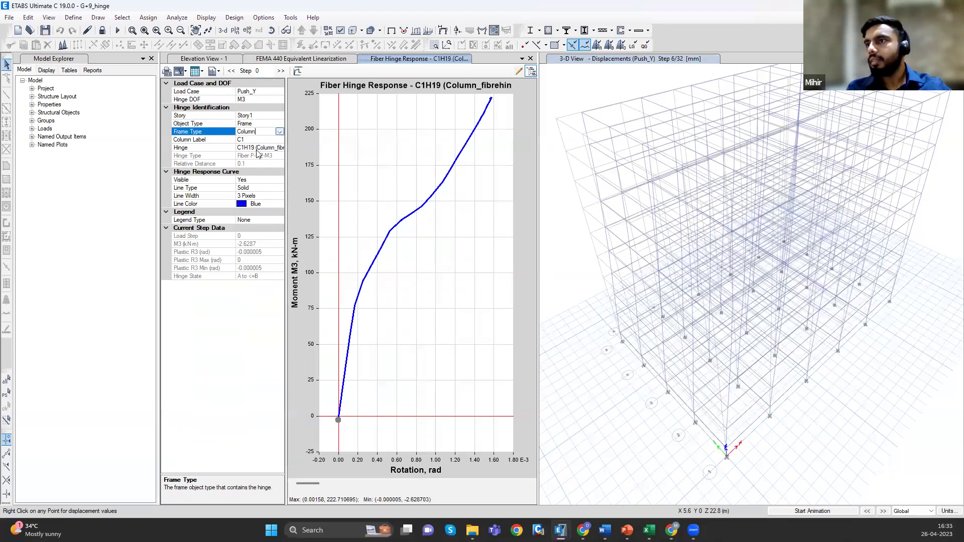
{"action": "key", "text": "Down"}
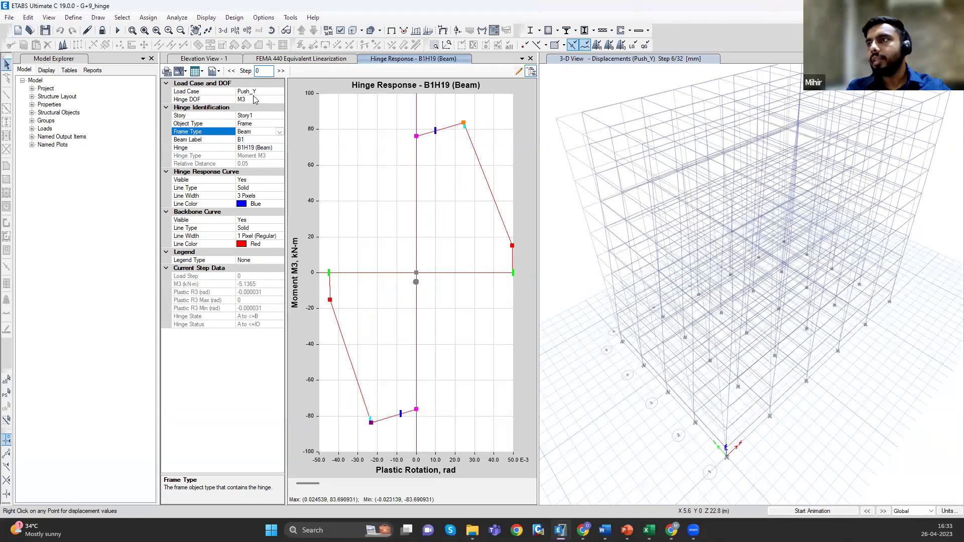
- Show the response of hinge B1H20 for beam B1
{"action": "left_click", "coordinate": [280, 147]}
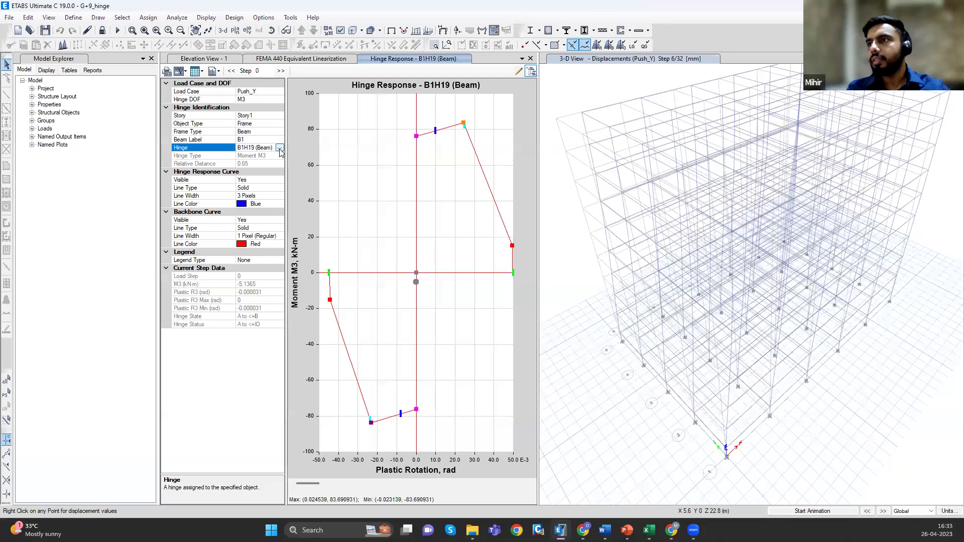
{"action": "left_click", "coordinate": [279, 147]}
{"action": "left_click", "coordinate": [263, 166]}
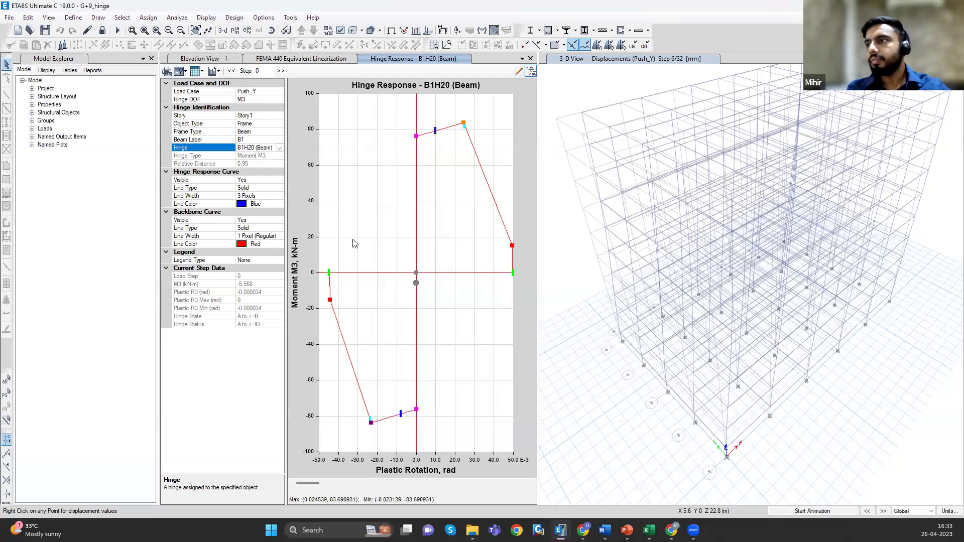
{"action": "scroll", "coordinate": [359, 289], "scroll_direction": "down", "scroll_amount": 1}
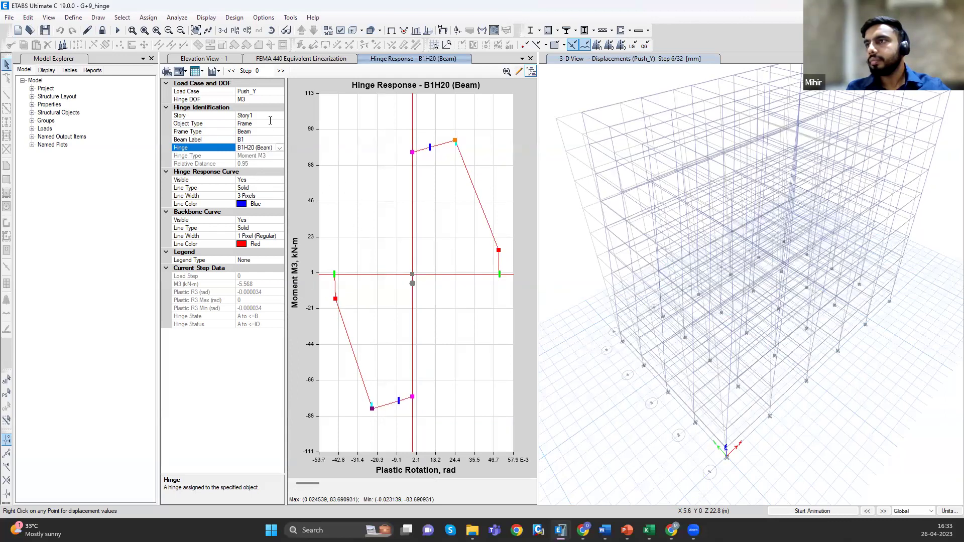
- Set the beam label of the hinge response plot to B8
{"action": "left_click", "coordinate": [271, 139]}
{"action": "left_click", "coordinate": [271, 131]}
{"action": "left_click", "coordinate": [279, 140]}
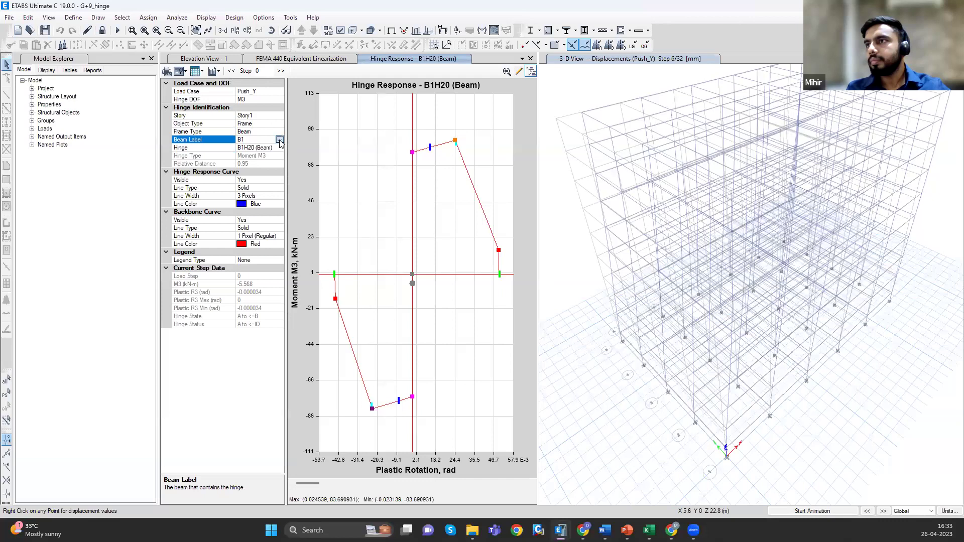
{"action": "left_click", "coordinate": [279, 139]}
{"action": "left_click", "coordinate": [244, 210]}
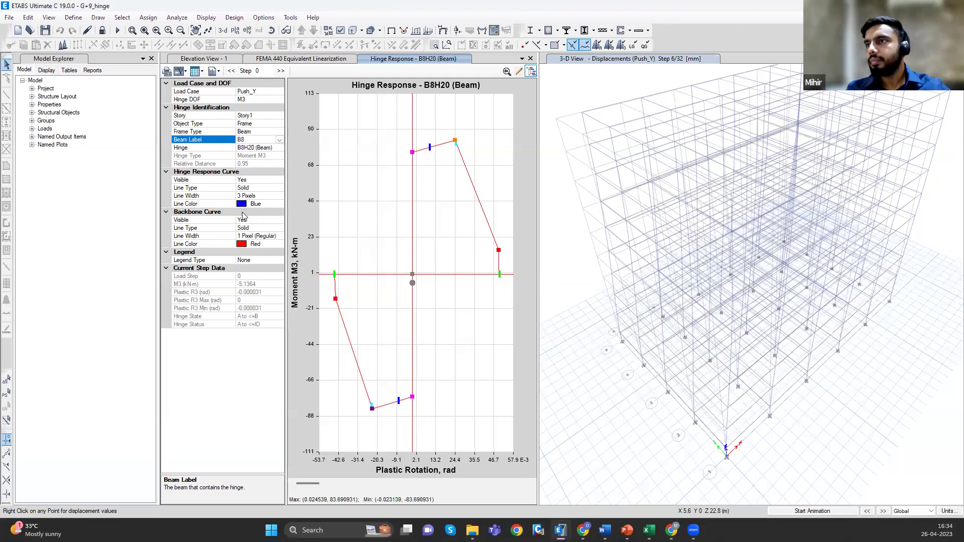
- Set the plotted hinge of beam B8 to B8H19
{"action": "left_click", "coordinate": [267, 148]}
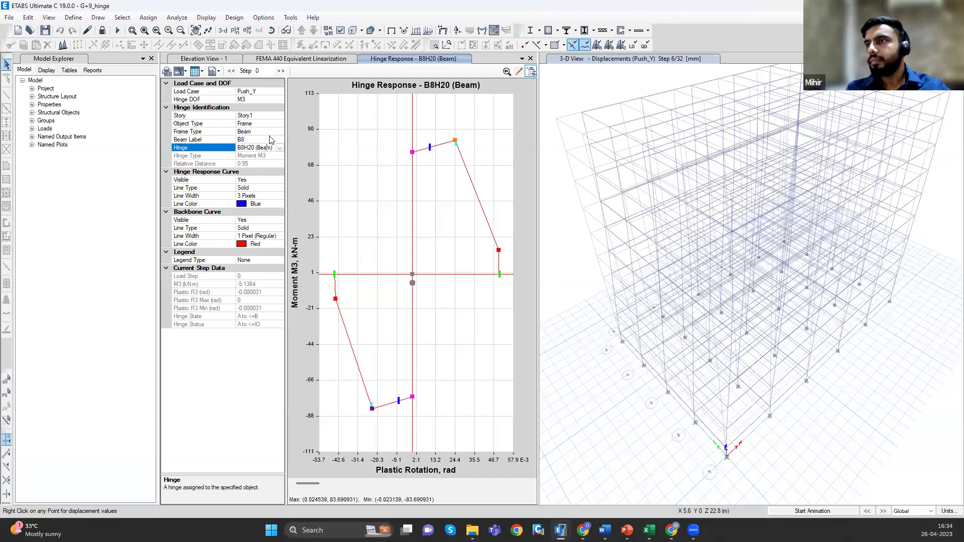
{"action": "left_click", "coordinate": [271, 132]}
{"action": "left_click", "coordinate": [265, 141]}
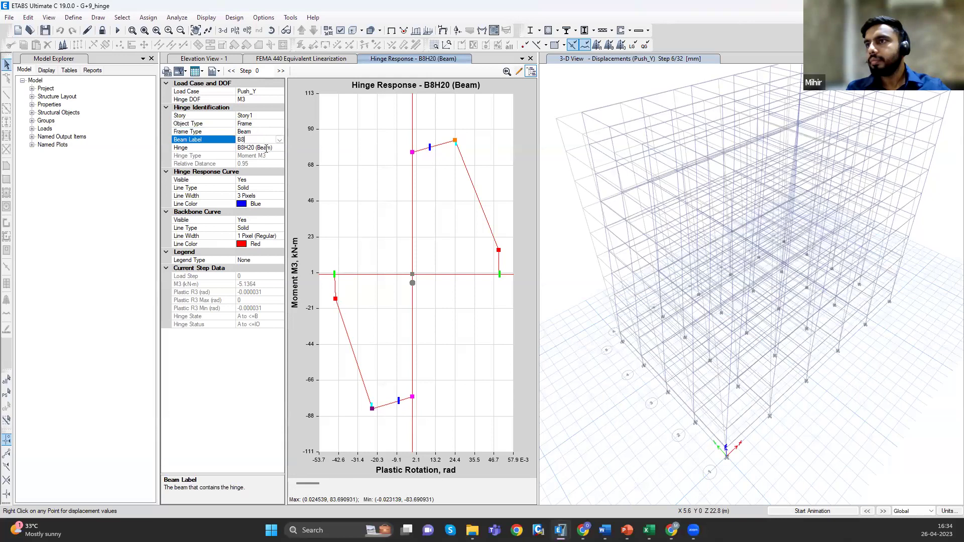
{"action": "left_click", "coordinate": [282, 149]}
{"action": "left_click", "coordinate": [260, 164]}
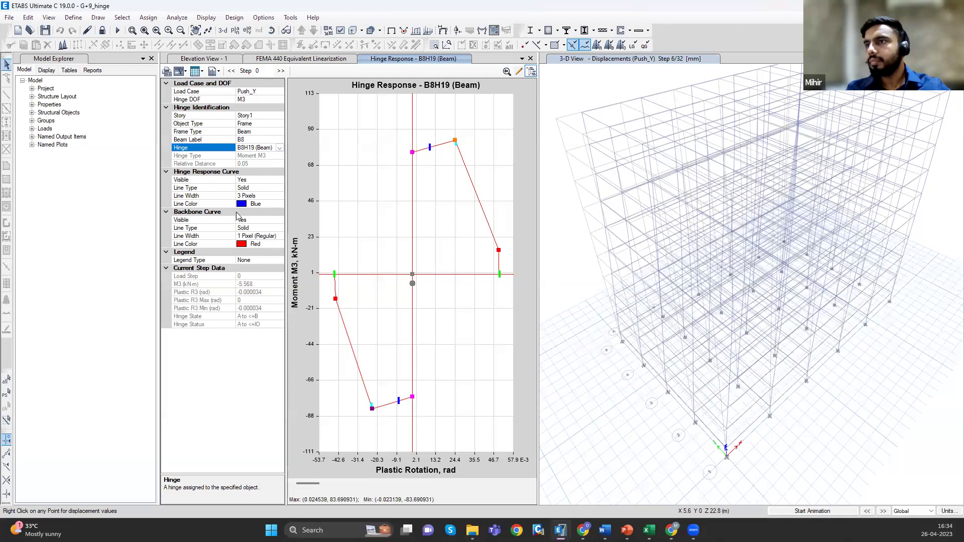
- Check the available hinge degrees of freedom for beam B8 and keep M3
{"action": "left_click", "coordinate": [259, 139]}
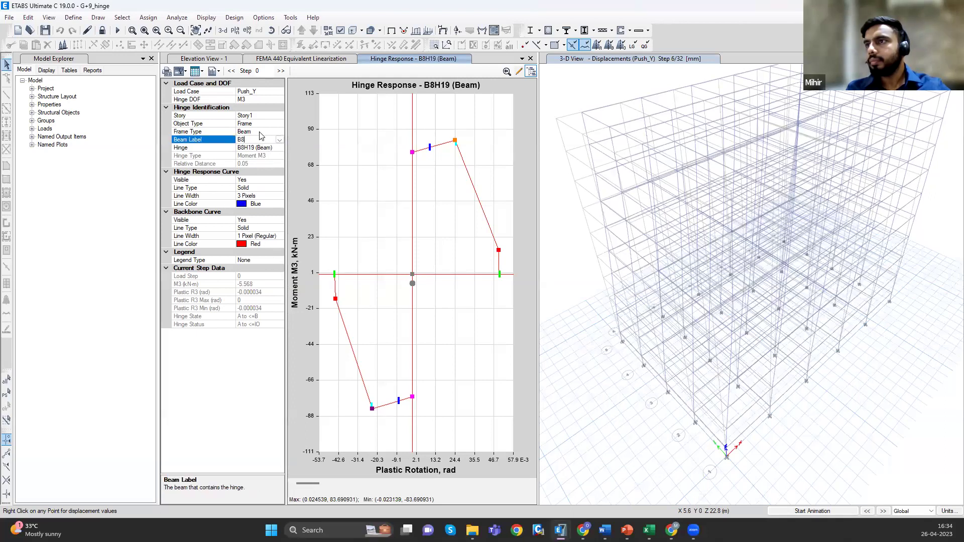
{"action": "left_click", "coordinate": [269, 99]}
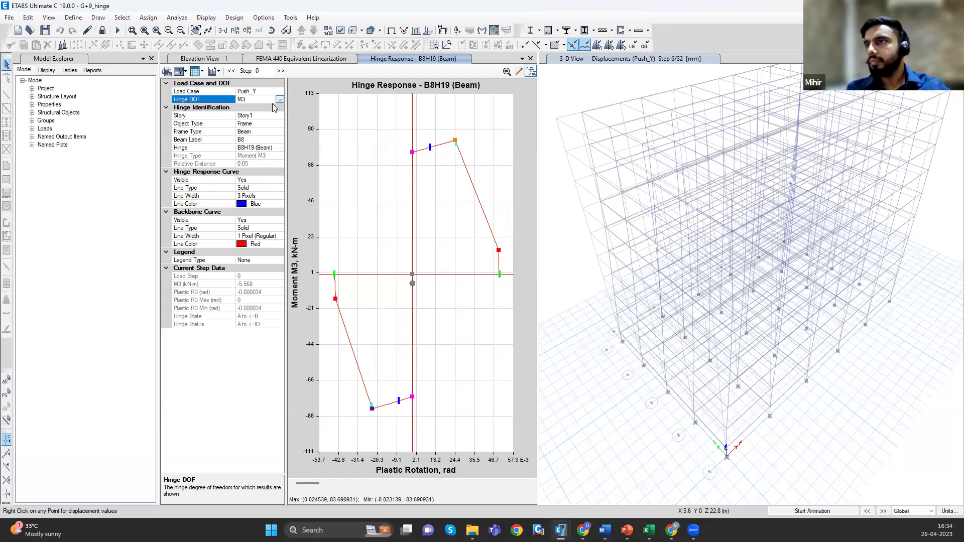
{"action": "left_click", "coordinate": [278, 101]}
{"action": "left_click", "coordinate": [258, 199]}
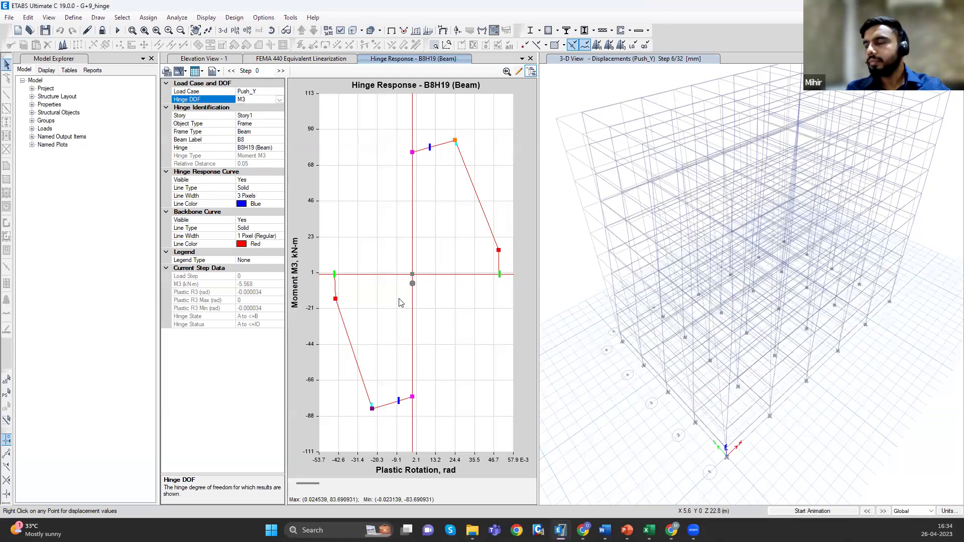
{"action": "left_click", "coordinate": [269, 141]}
{"action": "left_click", "coordinate": [274, 148]}
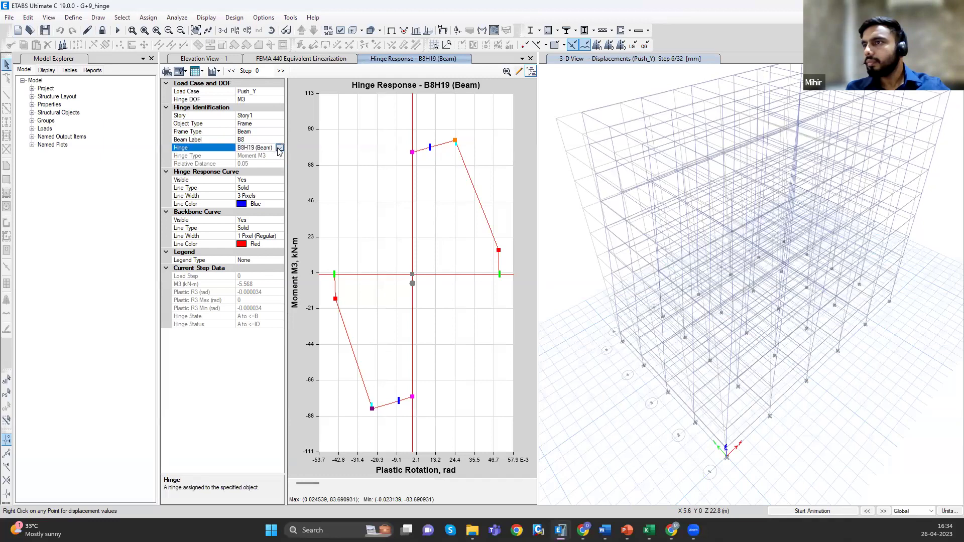
- View the fiber hinge response with the frame type set to Column, and return the frame type to Beam
{"action": "left_click", "coordinate": [280, 132]}
{"action": "left_click", "coordinate": [267, 146]}
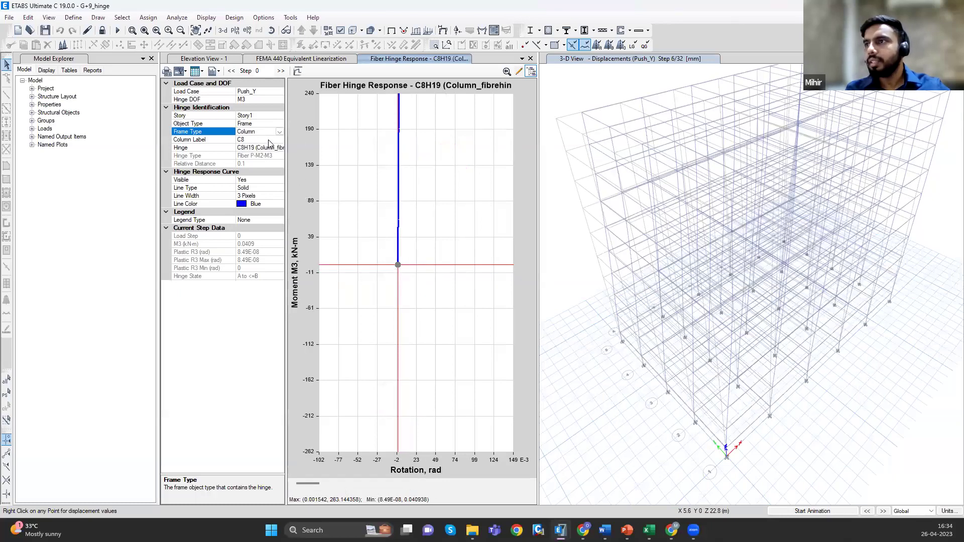
{"action": "left_click", "coordinate": [280, 131]}
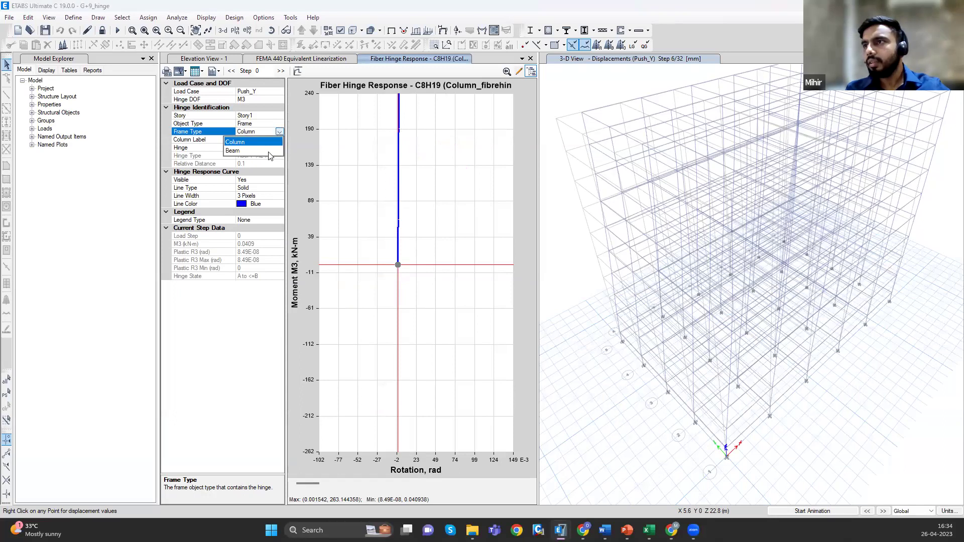
{"action": "left_click", "coordinate": [261, 151]}
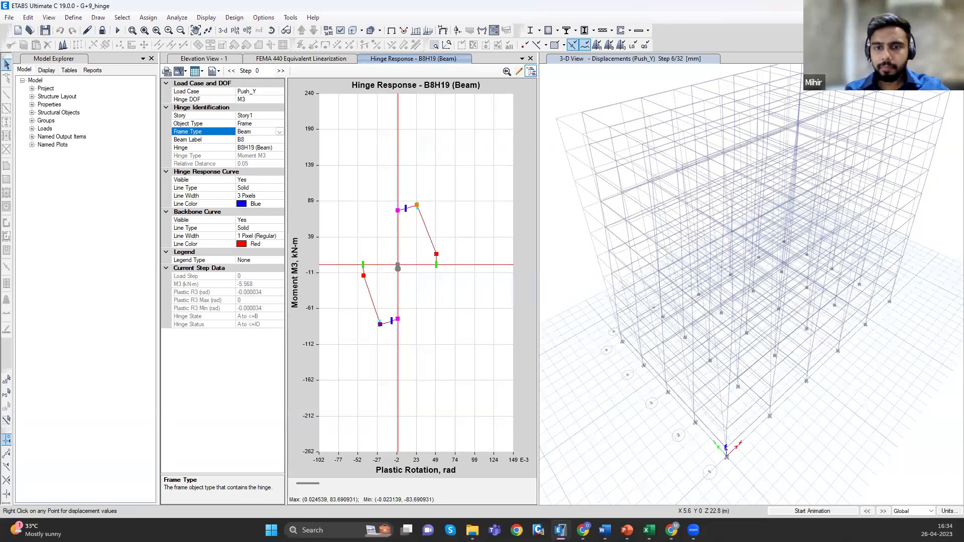
- Switch to the ETABS window with the Old model, maximize it and inspect the peak of its PushY base shear curve
{"action": "key", "text": "alt+Tab"}
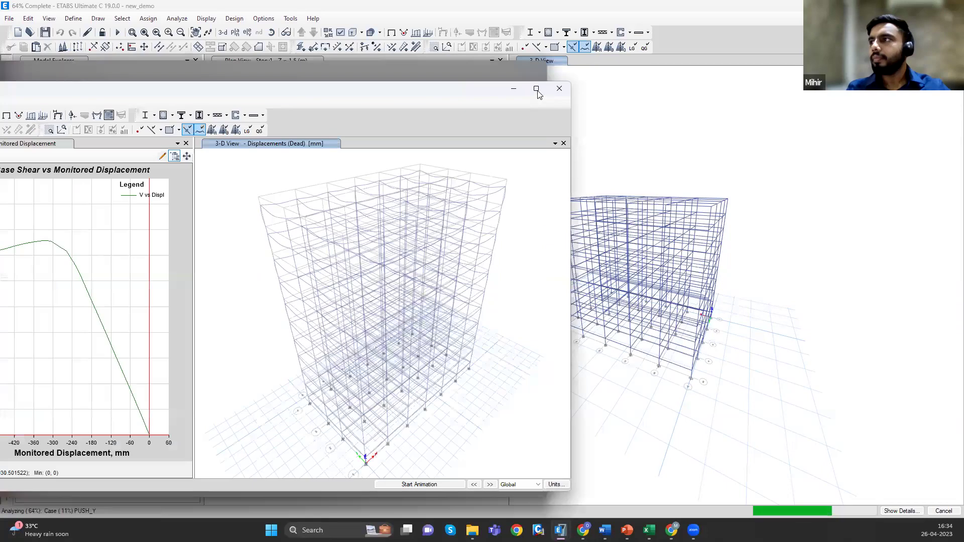
{"action": "left_click", "coordinate": [536, 90]}
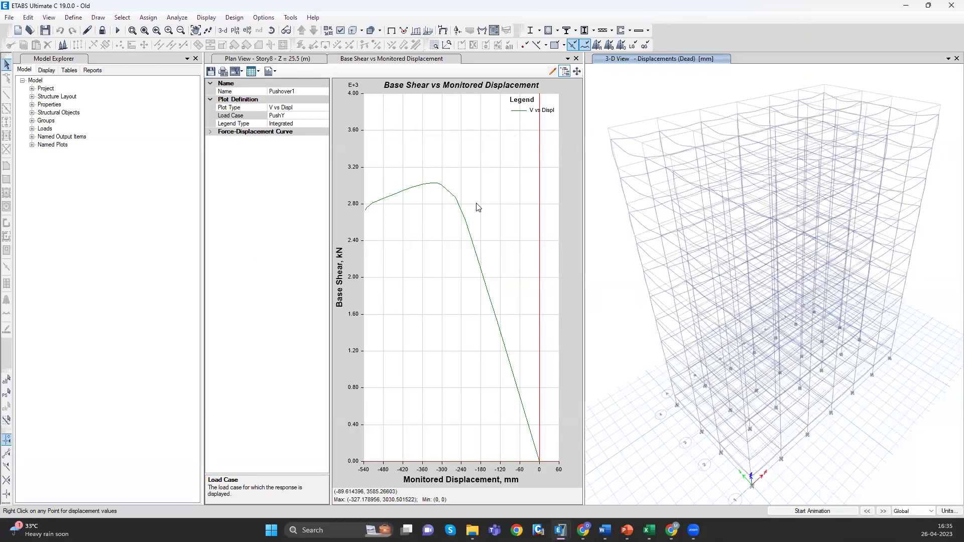
{"action": "mouse_move", "coordinate": [435, 189]}
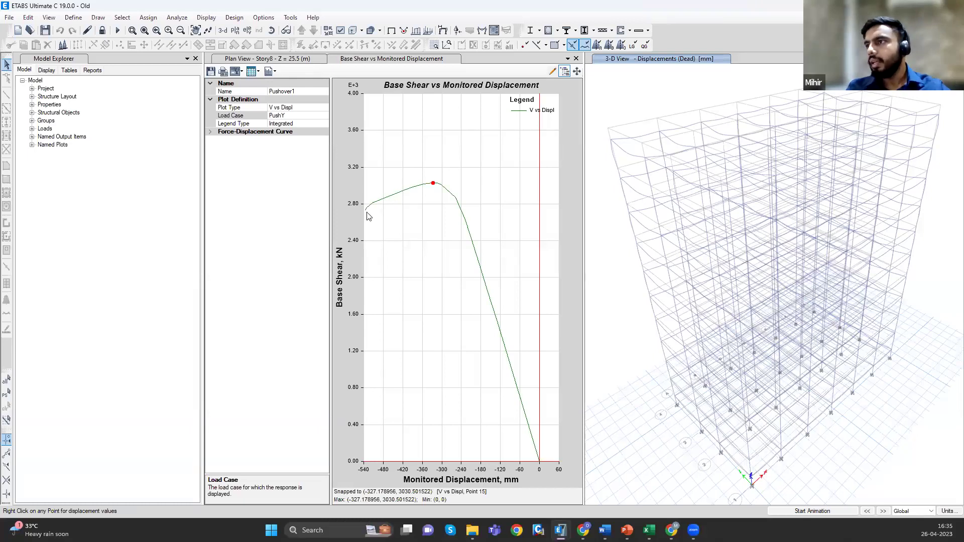
- Inspect the end point of the PushY base shear curve and change the pushover plot type to FEMA 440 EL
{"action": "mouse_move", "coordinate": [366, 213]}
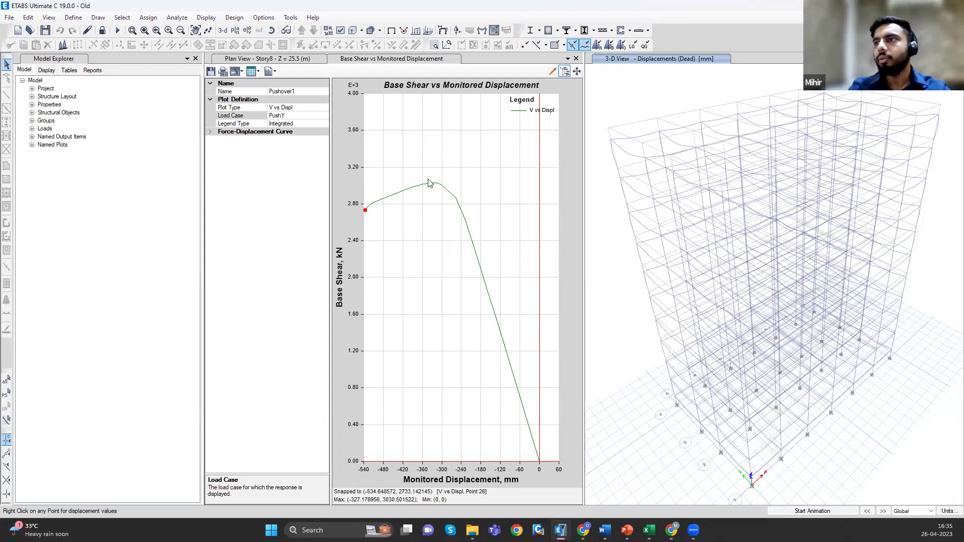
{"action": "left_click", "coordinate": [323, 115]}
{"action": "left_click", "coordinate": [325, 116]}
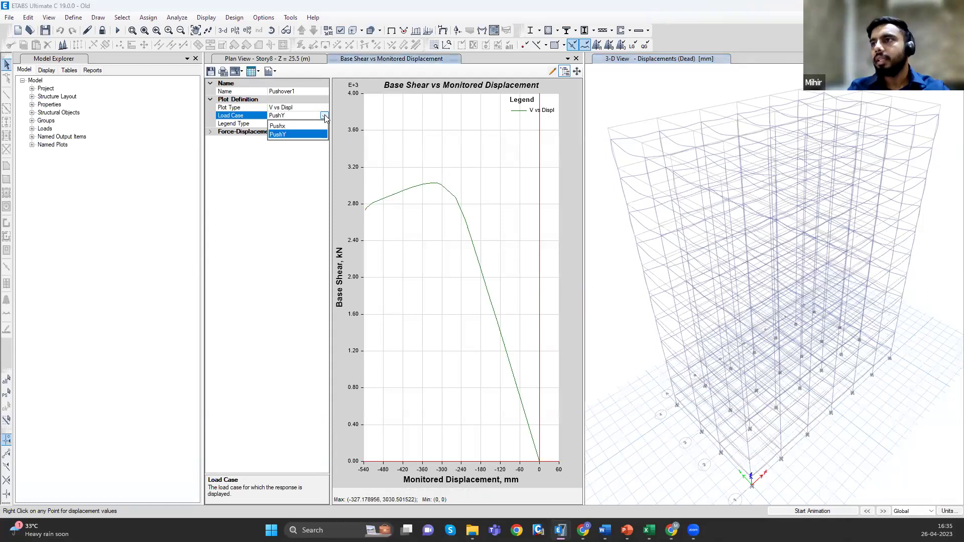
{"action": "left_click", "coordinate": [317, 94]}
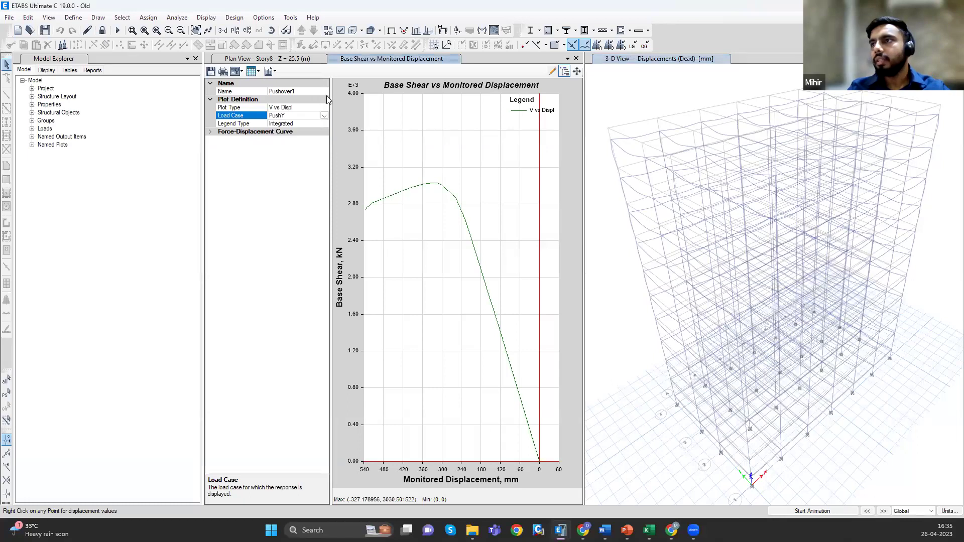
{"action": "left_click", "coordinate": [324, 107]}
{"action": "left_click", "coordinate": [324, 107]}
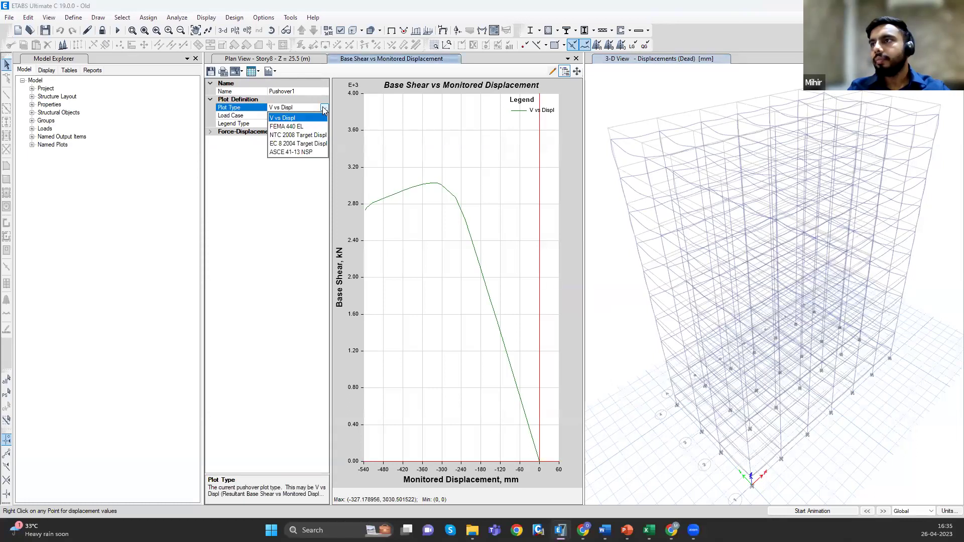
{"action": "left_click", "coordinate": [287, 125]}
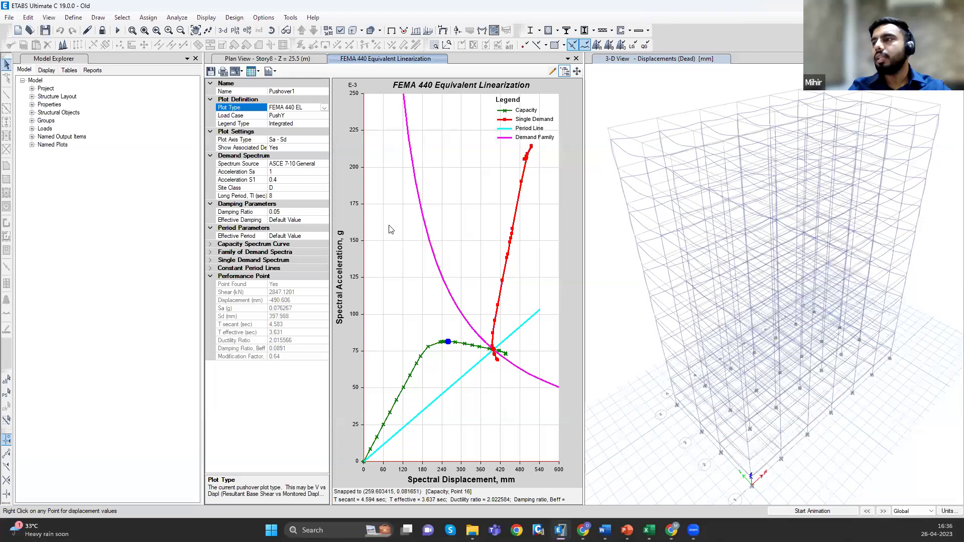
- Open the hinge results plot for the Pushx case and set the frame type to Beam
{"action": "left_click", "coordinate": [148, 18]}
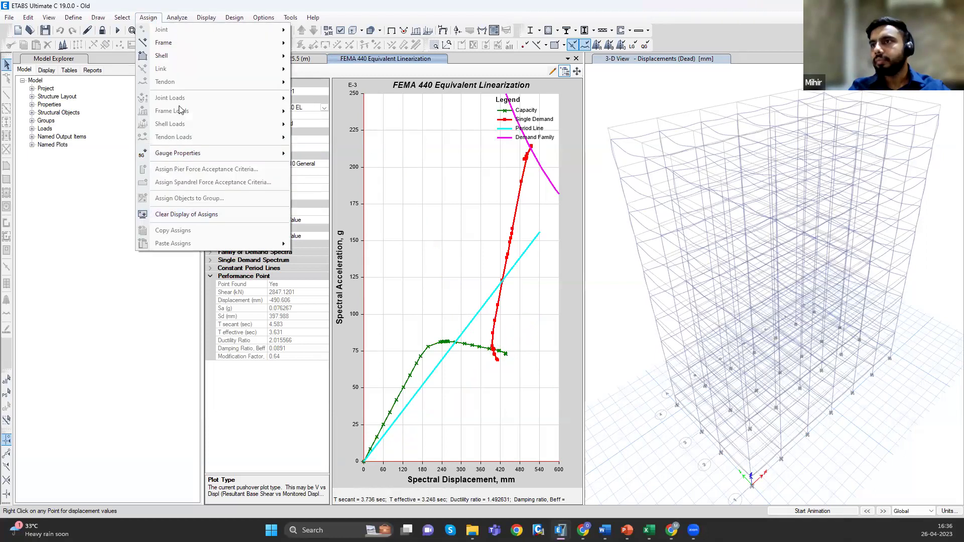
{"action": "left_click", "coordinate": [182, 20]}
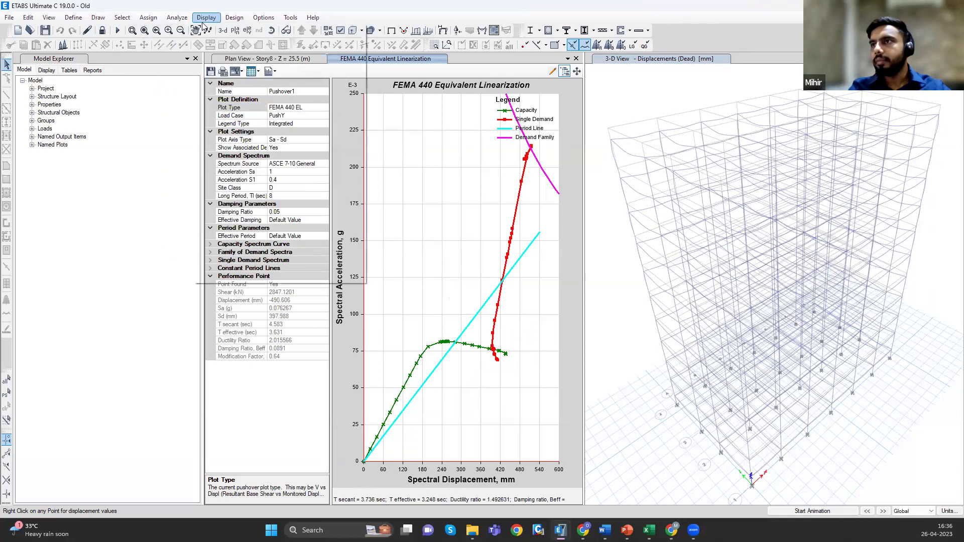
{"action": "left_click", "coordinate": [206, 18]}
{"action": "left_click", "coordinate": [246, 230]}
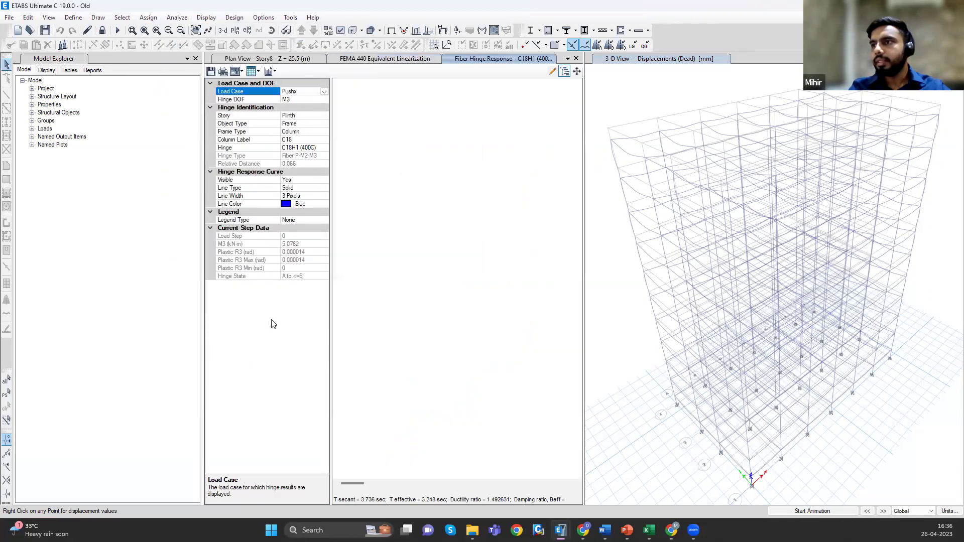
{"action": "left_click", "coordinate": [320, 133]}
{"action": "left_click", "coordinate": [324, 132]}
{"action": "left_click", "coordinate": [308, 149]}
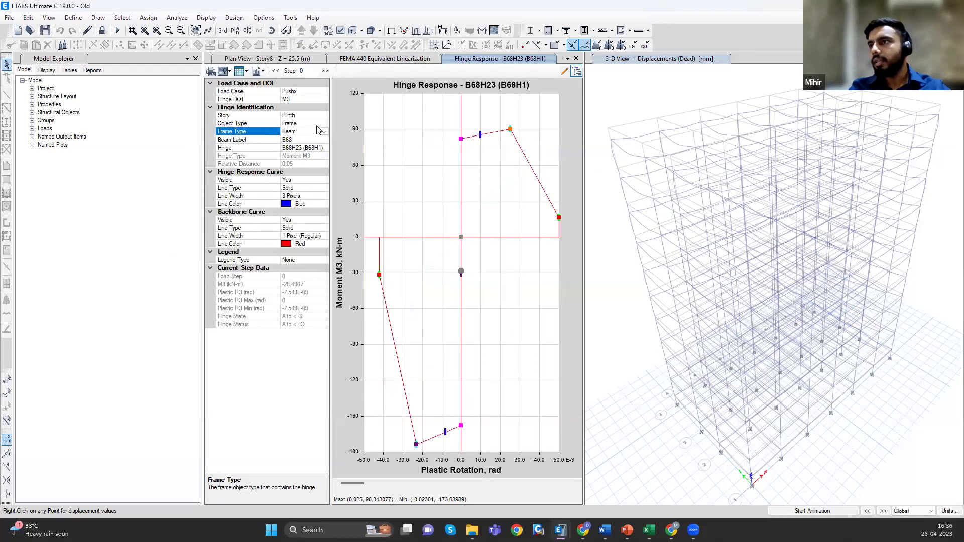
{"action": "left_click", "coordinate": [324, 133]}
{"action": "left_click", "coordinate": [308, 196]}
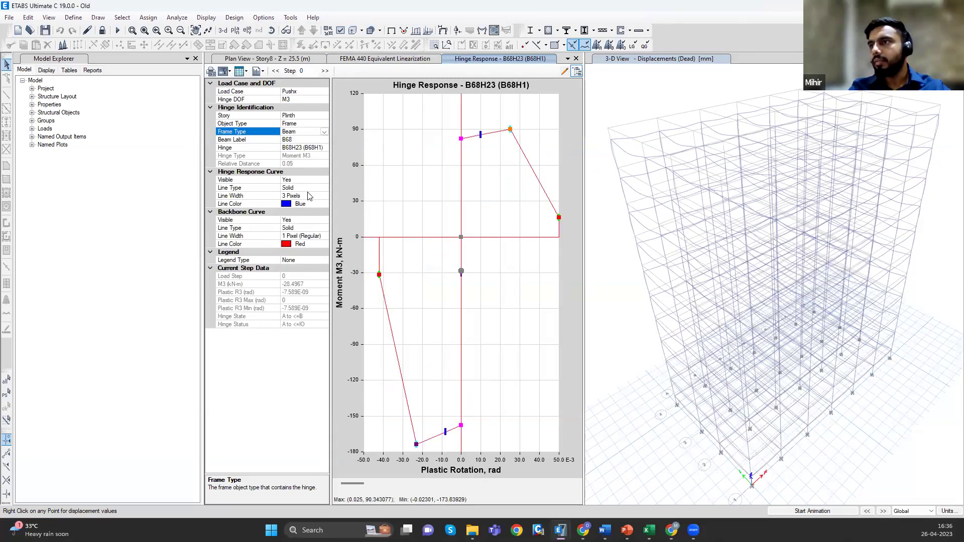
- Plot hinge B68H24 of beam B68, then switch to beam B57 and examine its response curve around the yield point
{"action": "left_click", "coordinate": [324, 149]}
{"action": "left_click", "coordinate": [324, 148]}
{"action": "left_click", "coordinate": [304, 168]}
{"action": "left_click", "coordinate": [325, 140]}
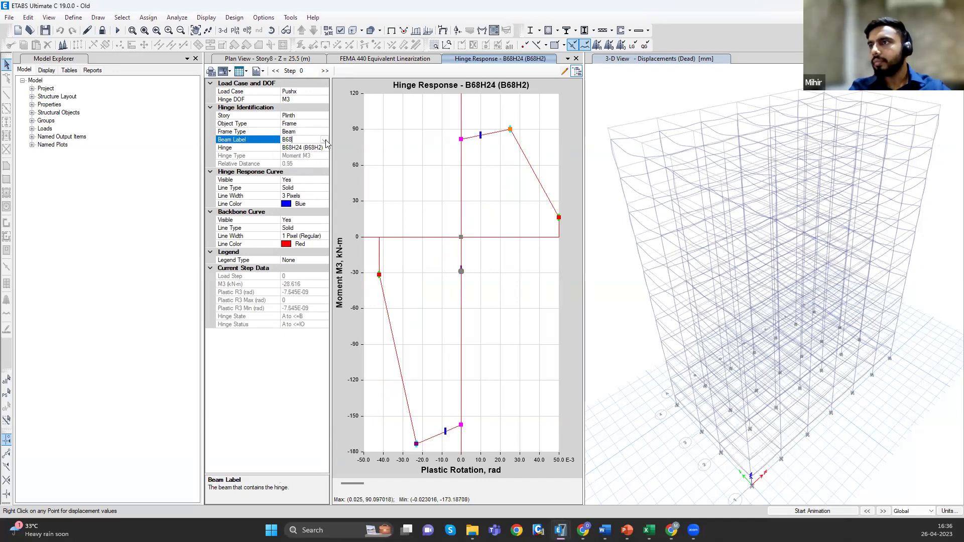
{"action": "left_click", "coordinate": [297, 169]}
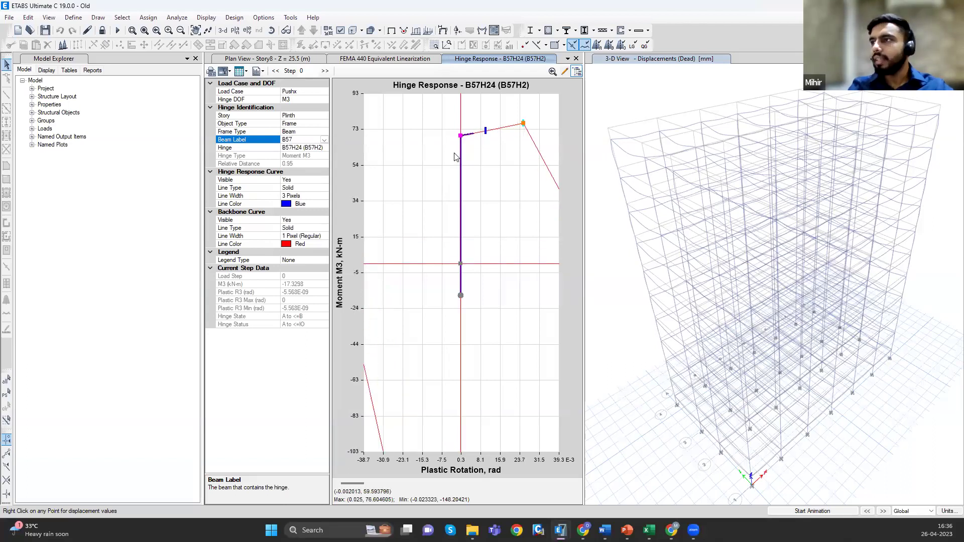
{"action": "scroll", "coordinate": [471, 129], "scroll_direction": "up", "scroll_amount": 2}
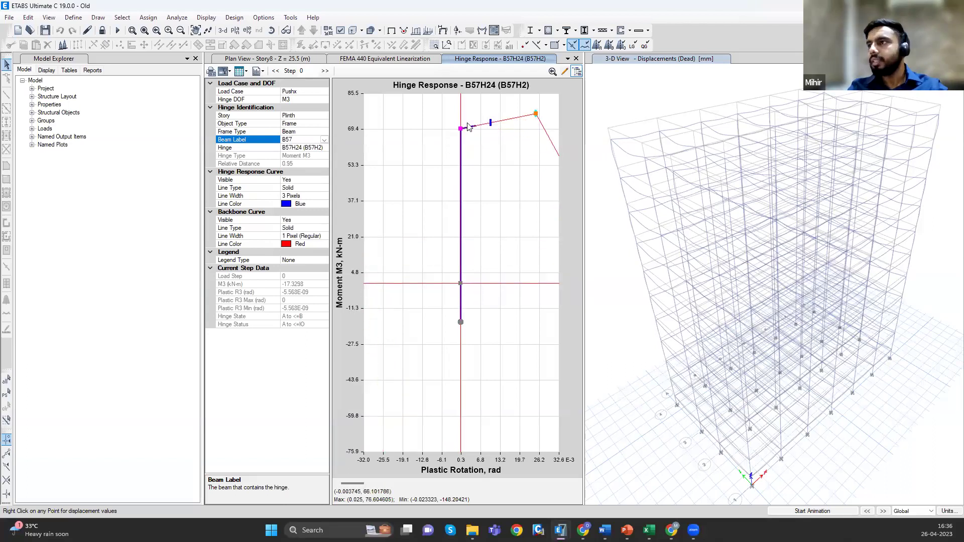
{"action": "scroll", "coordinate": [471, 129], "scroll_direction": "up", "scroll_amount": 1}
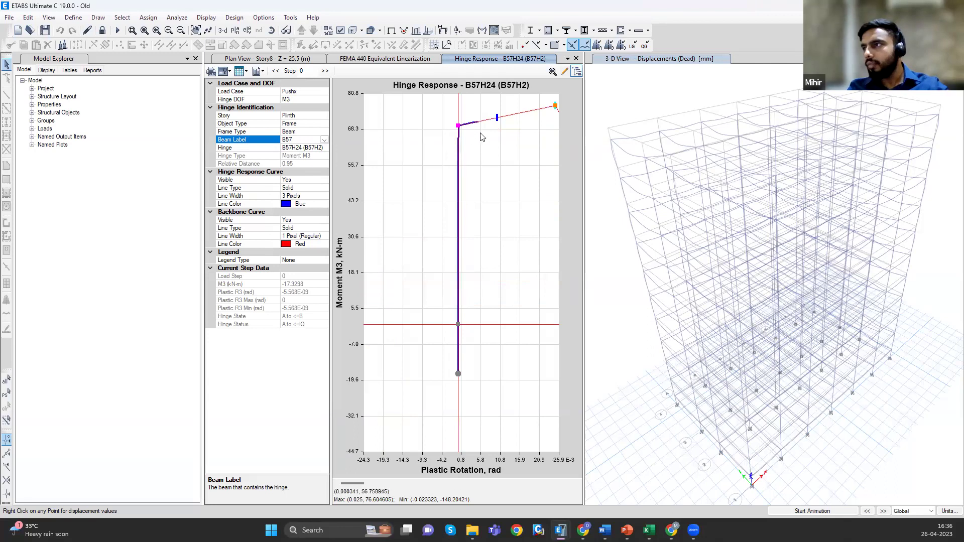
- View the hinge responses of beams B51, B44 and B29 in turn
{"action": "left_click", "coordinate": [324, 140]}
{"action": "left_click", "coordinate": [296, 192]}
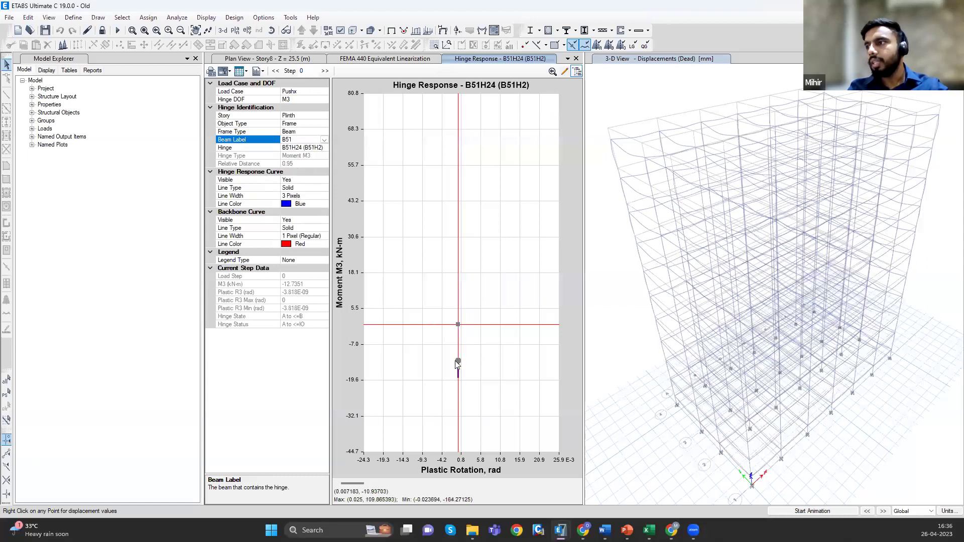
{"action": "left_click", "coordinate": [324, 140]}
{"action": "left_click", "coordinate": [297, 186]}
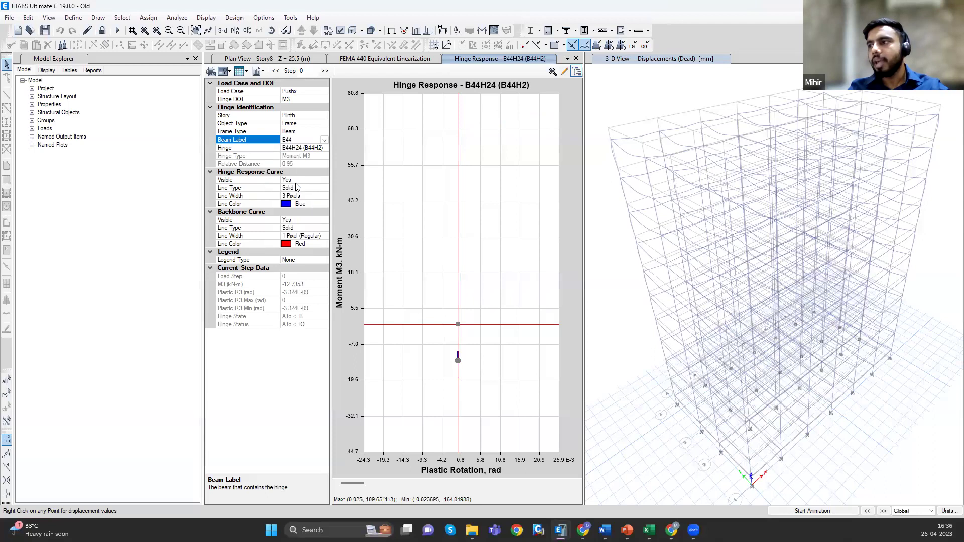
{"action": "left_click", "coordinate": [324, 140]}
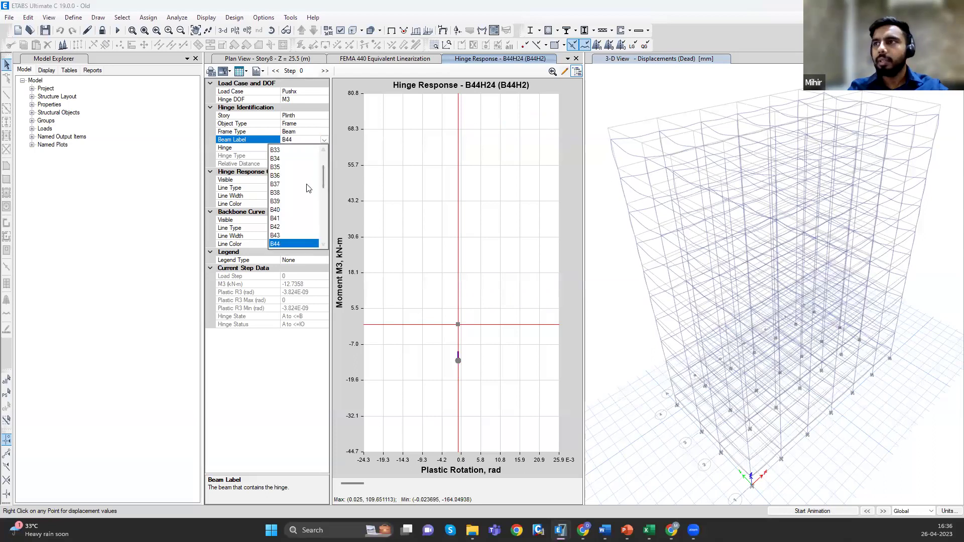
{"action": "scroll", "coordinate": [296, 181], "scroll_direction": "up", "scroll_amount": 2}
{"action": "left_click", "coordinate": [292, 181]}
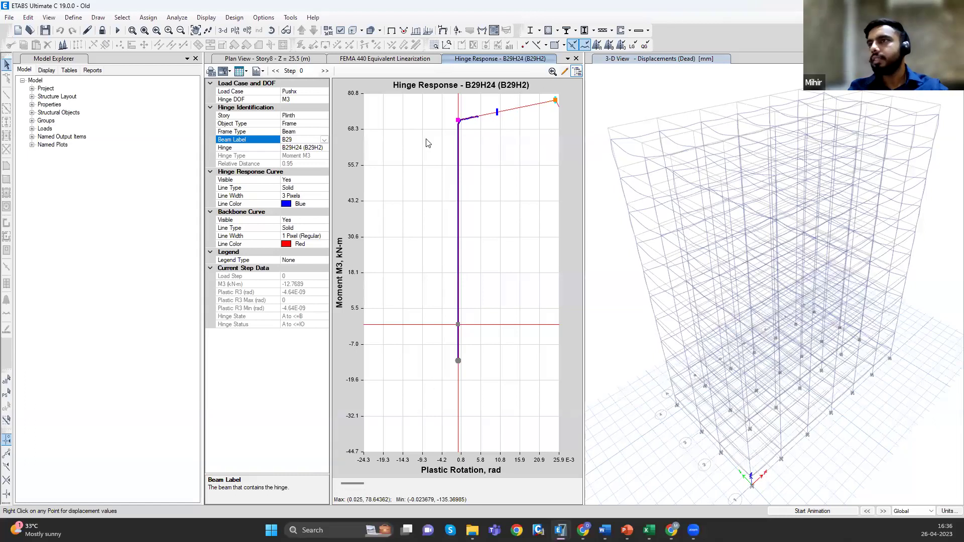
{"action": "left_click", "coordinate": [207, 19]}
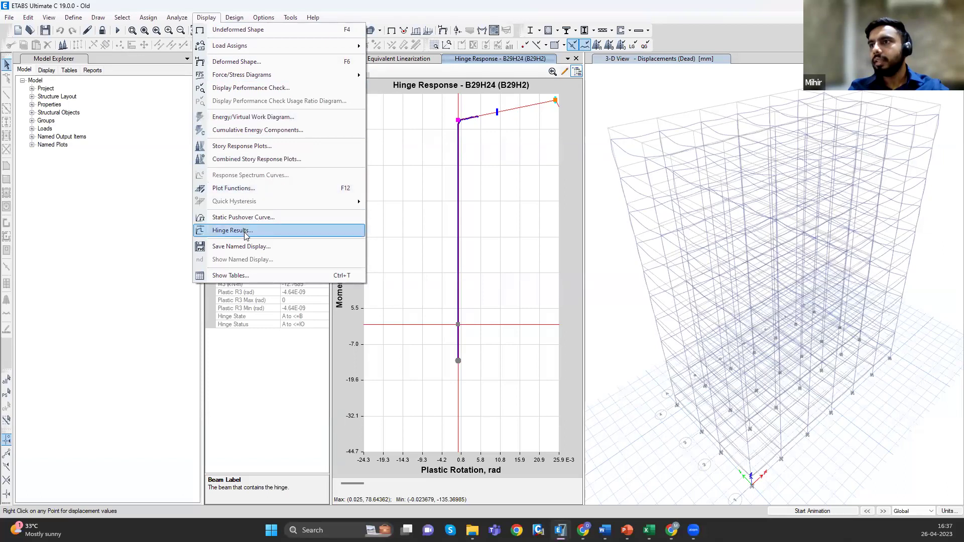
{"action": "left_click", "coordinate": [567, 95]}
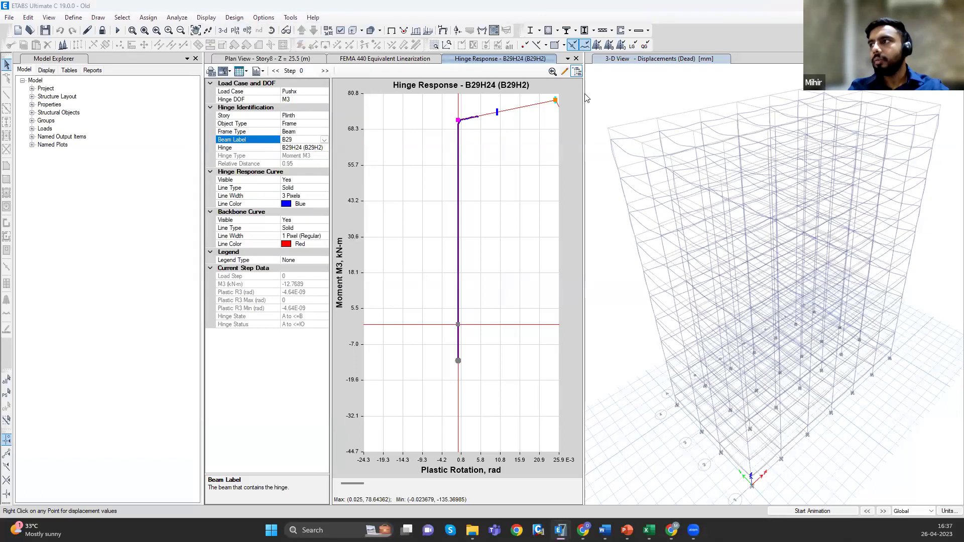
{"action": "left_click", "coordinate": [586, 98]}
{"action": "left_click", "coordinate": [206, 17]}
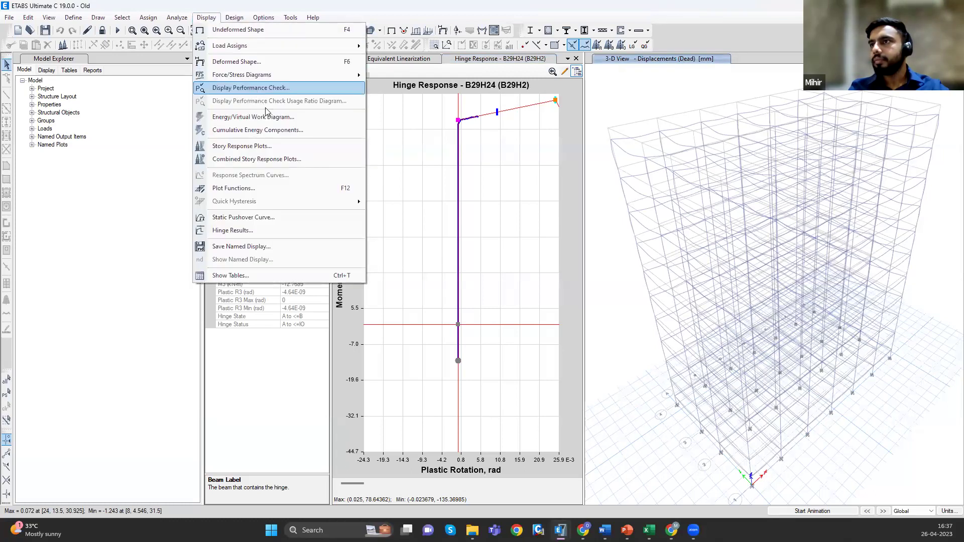
{"action": "key", "text": "Escape"}
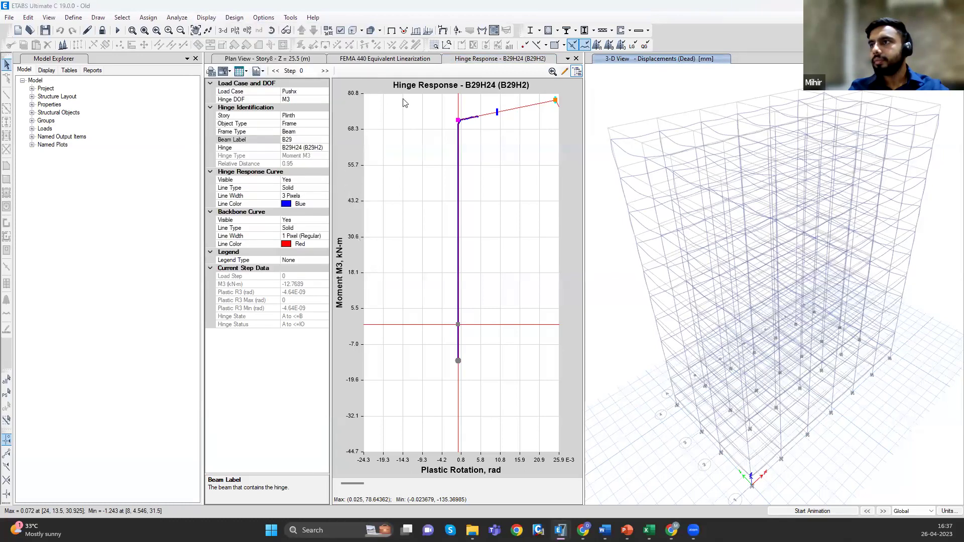
- Close the hinge response plot and apply the PushY deformed shape at step number 6 to the 3-D view
{"action": "left_click", "coordinate": [576, 59]}
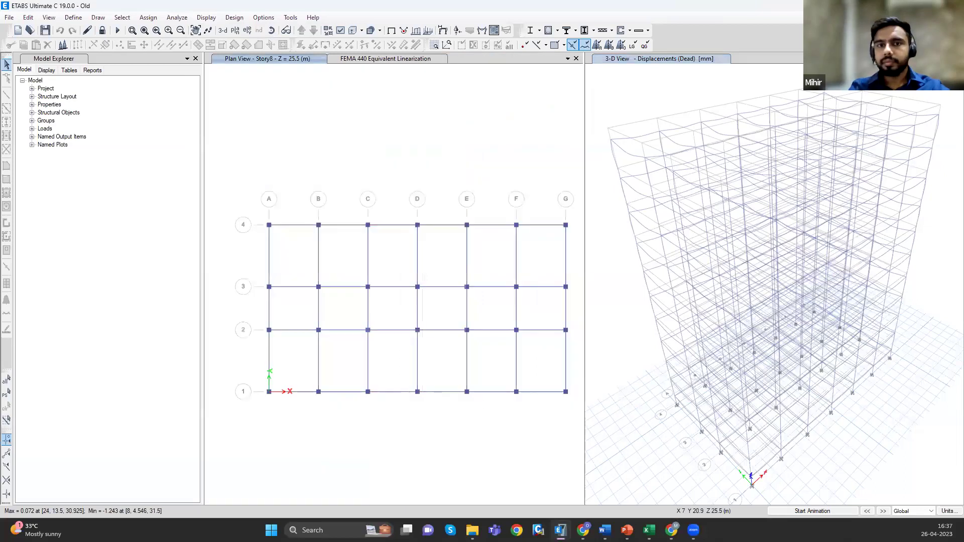
{"action": "key", "text": "F6"}
{"action": "left_click", "coordinate": [266, 137]}
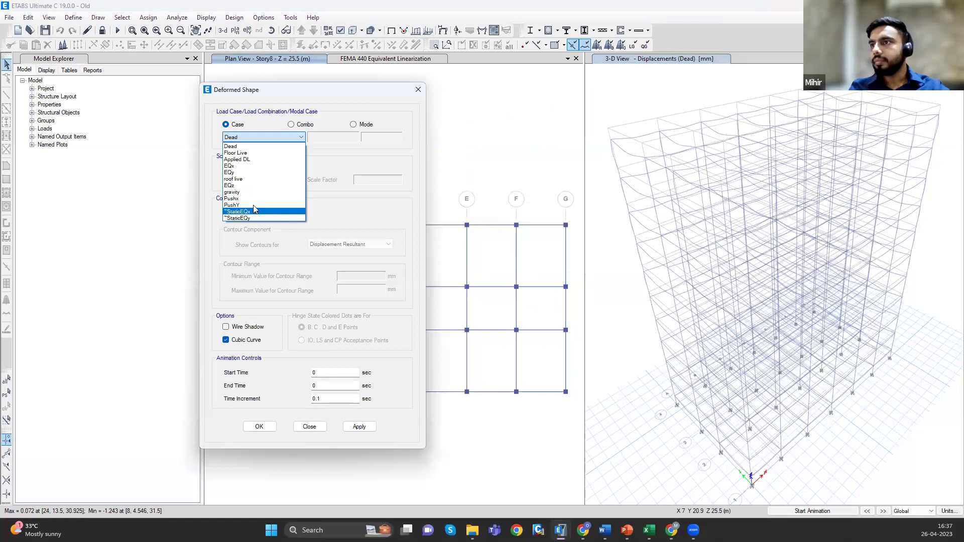
{"action": "left_click", "coordinate": [251, 205]}
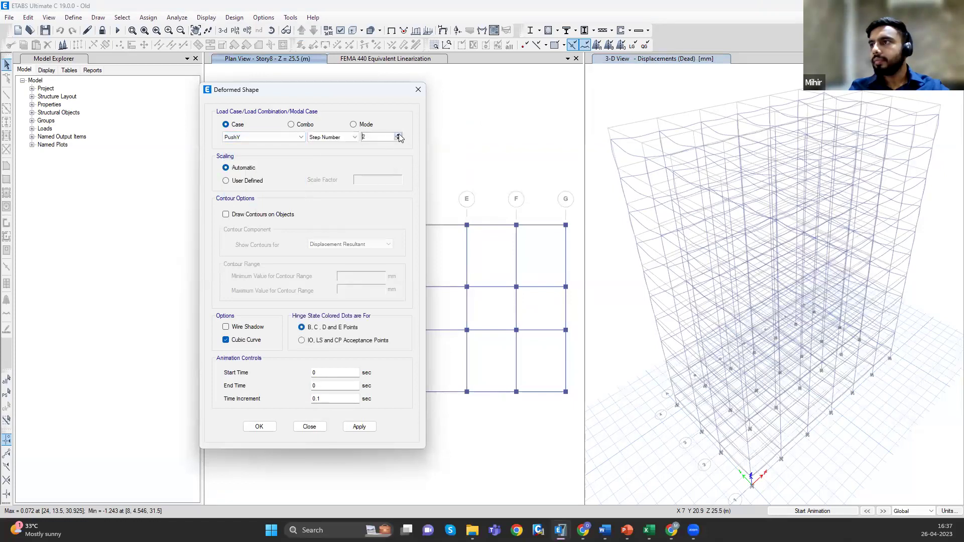
{"action": "left_click", "coordinate": [360, 428]}
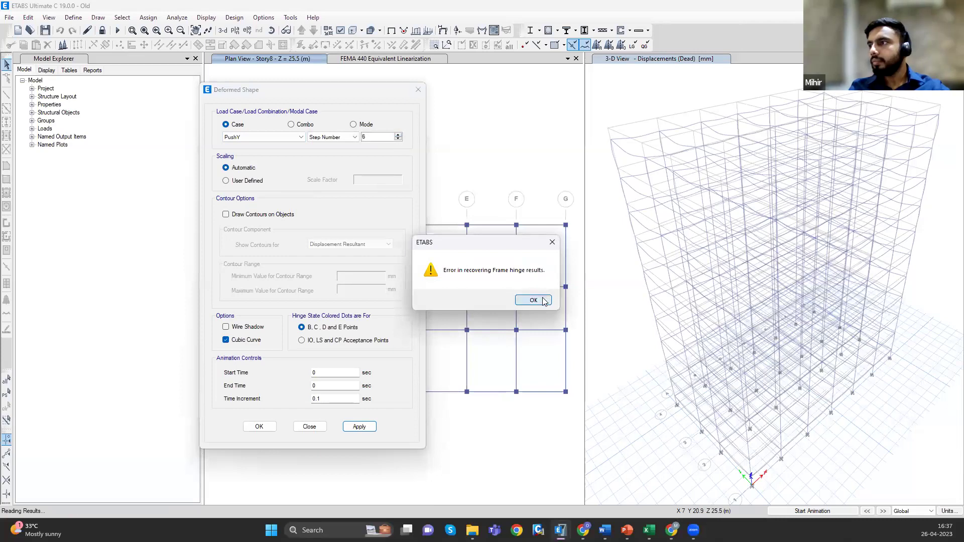
{"action": "left_click", "coordinate": [542, 301]}
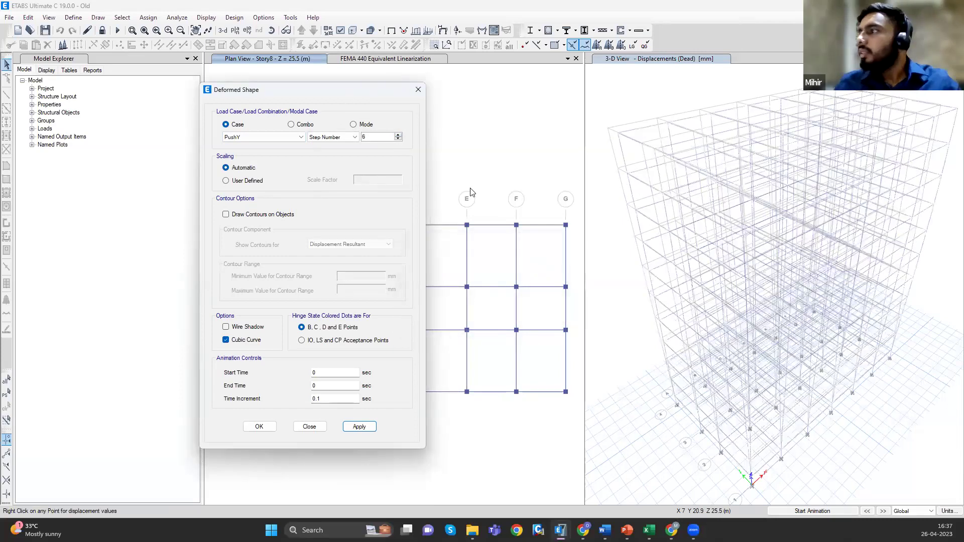
{"action": "left_click_drag", "start_coordinate": [397, 89], "coordinate": [454, 76]}
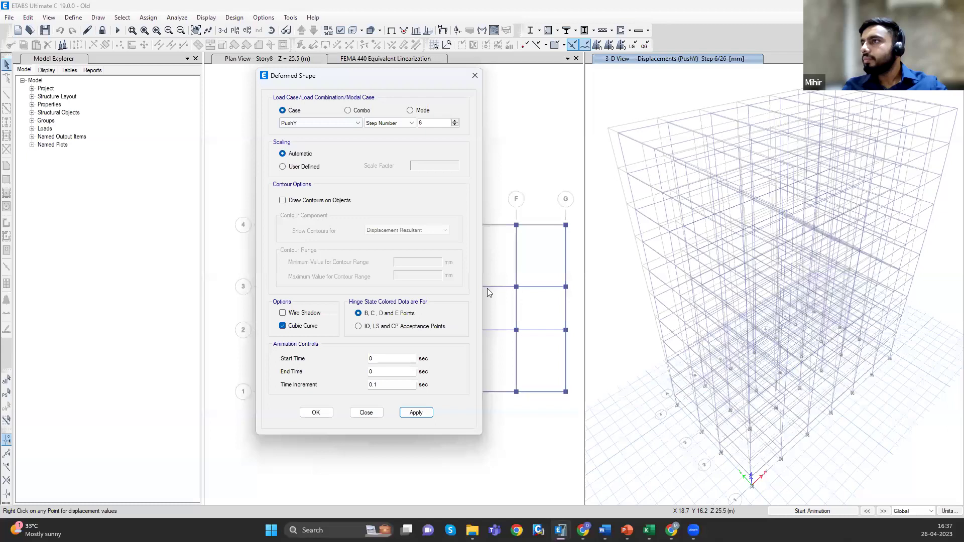
{"action": "left_click", "coordinate": [422, 415]}
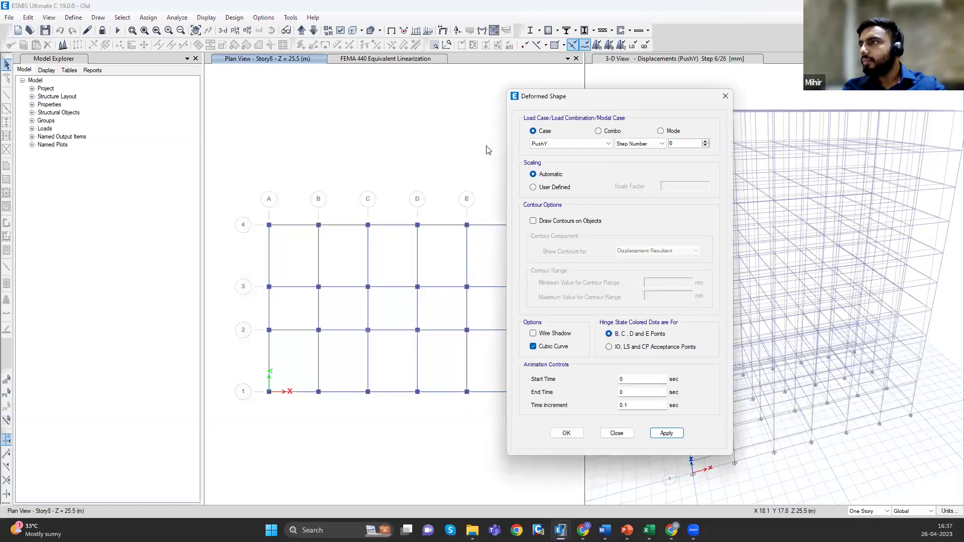
- Apply the PushY deformed shape at step number 5 to the plan view, with hinge dots for IO, LS and CP acceptance points
{"action": "left_click", "coordinate": [485, 150]}
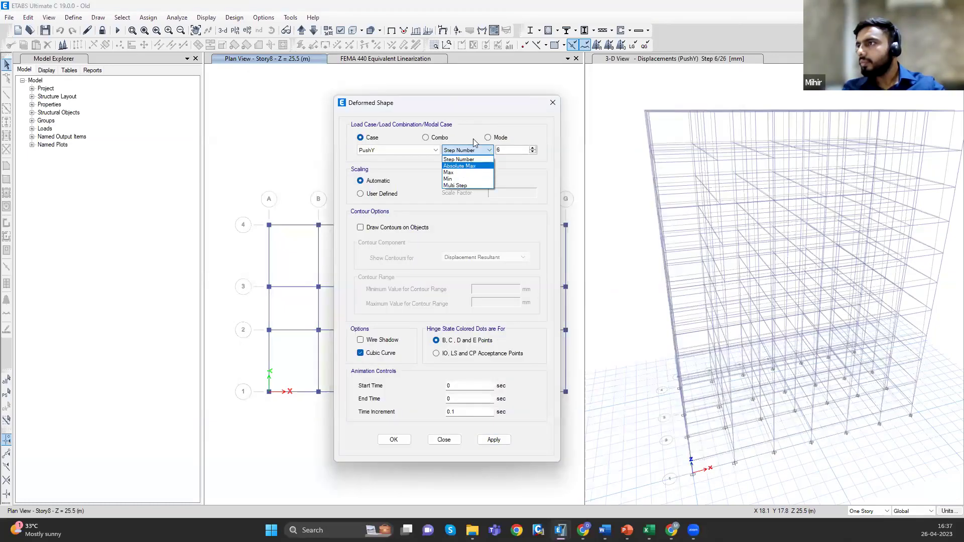
{"action": "left_click", "coordinate": [475, 158]}
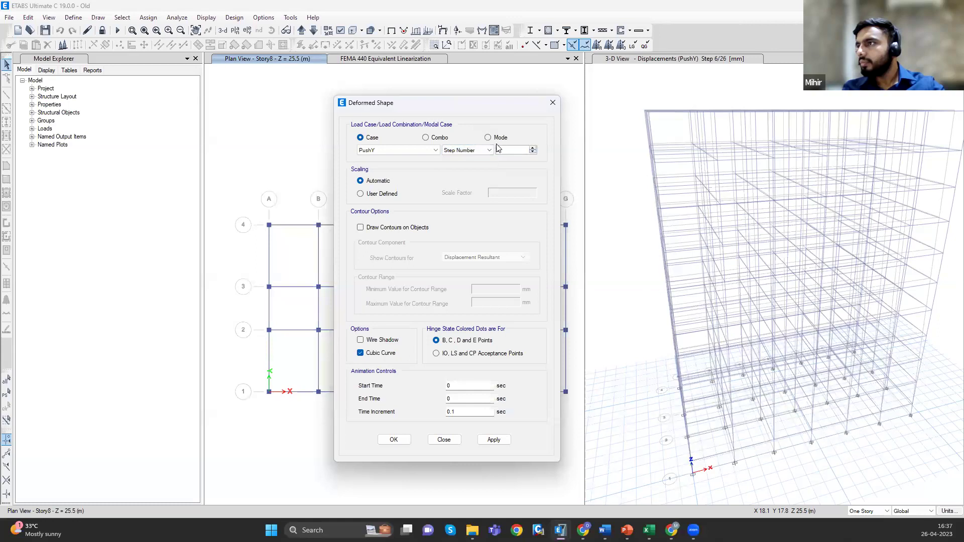
{"action": "left_click", "coordinate": [494, 440]}
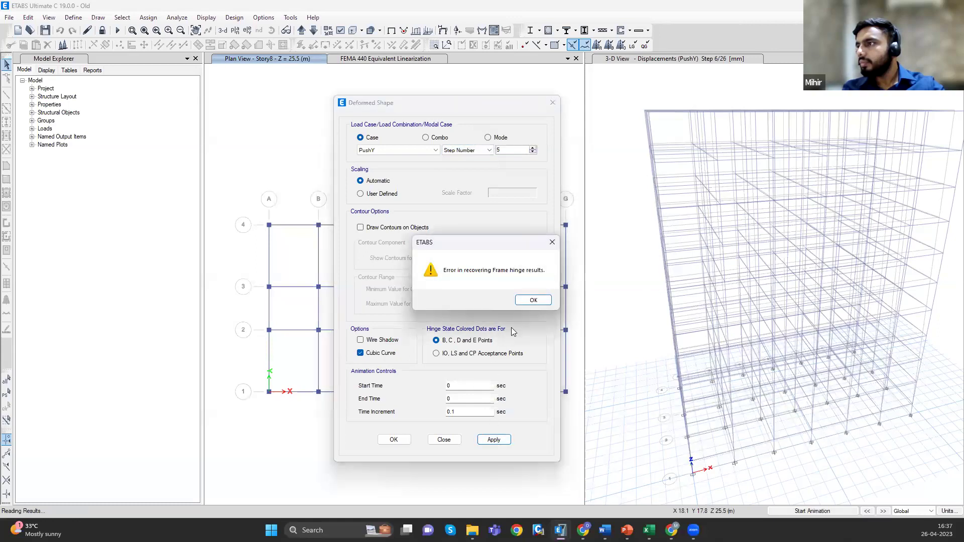
{"action": "left_click", "coordinate": [530, 301]}
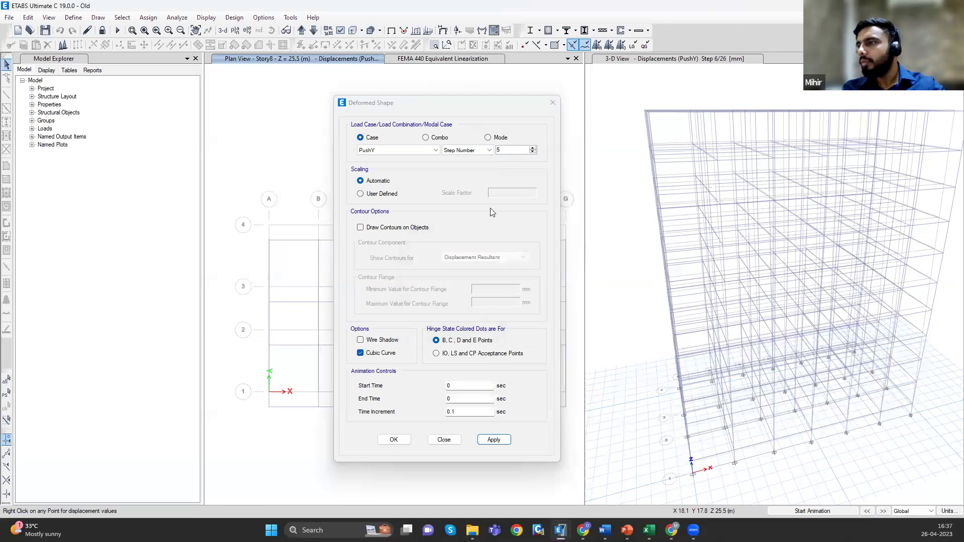
{"action": "left_click", "coordinate": [463, 354]}
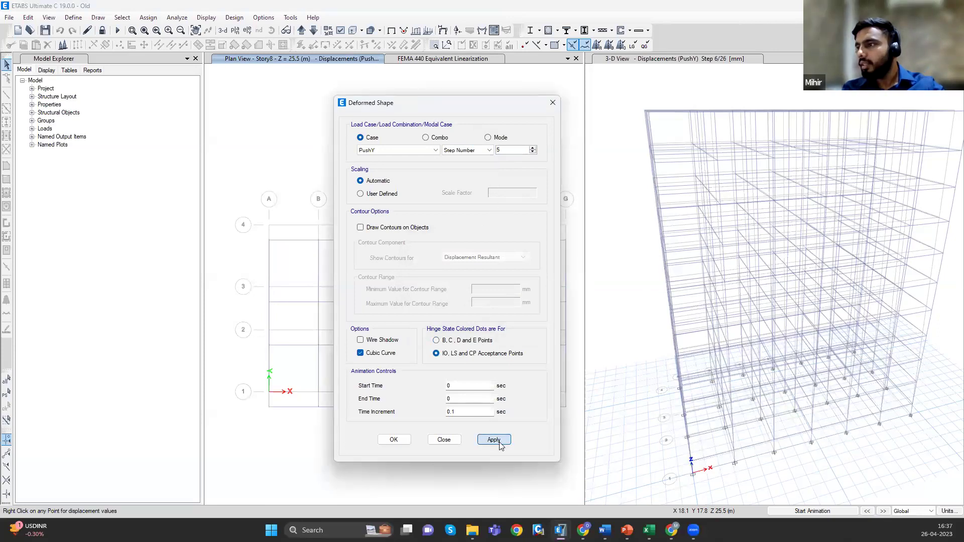
{"action": "left_click", "coordinate": [532, 298]}
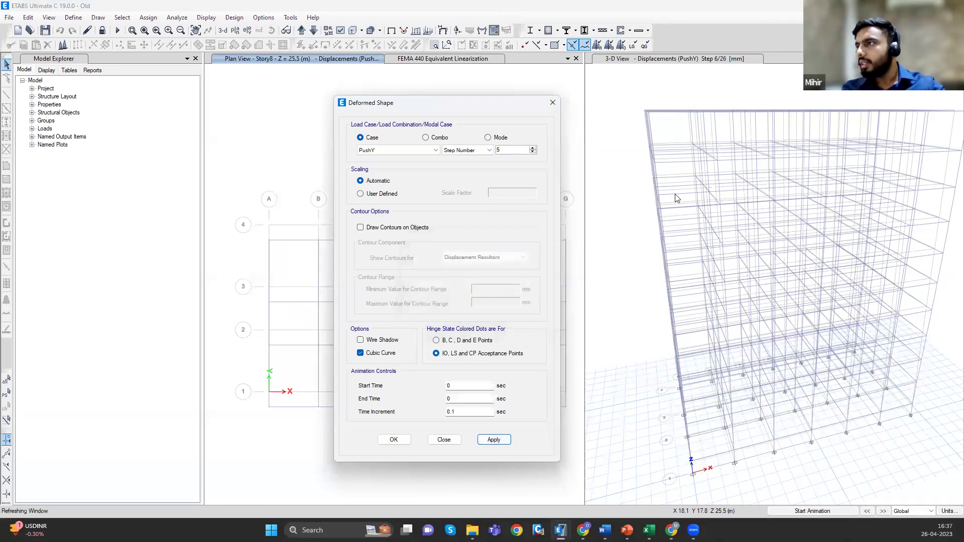
- Orbit the 3-D view to inspect the PushY deformed shape, check the step type options, and close the deformed shape settings
{"action": "middle_click_drag", "start_coordinate": [654, 228], "coordinate": [646, 205], "text": "shift"}
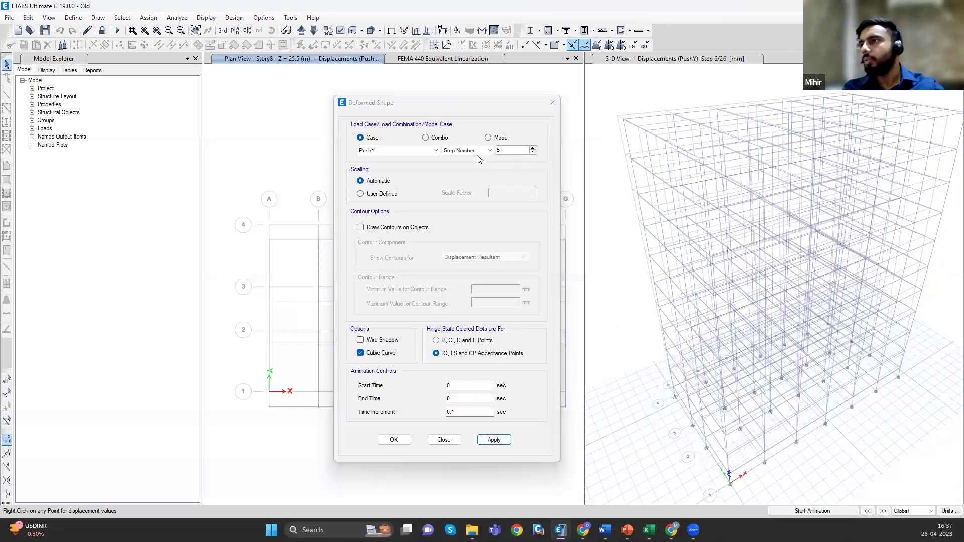
{"action": "left_click", "coordinate": [470, 154]}
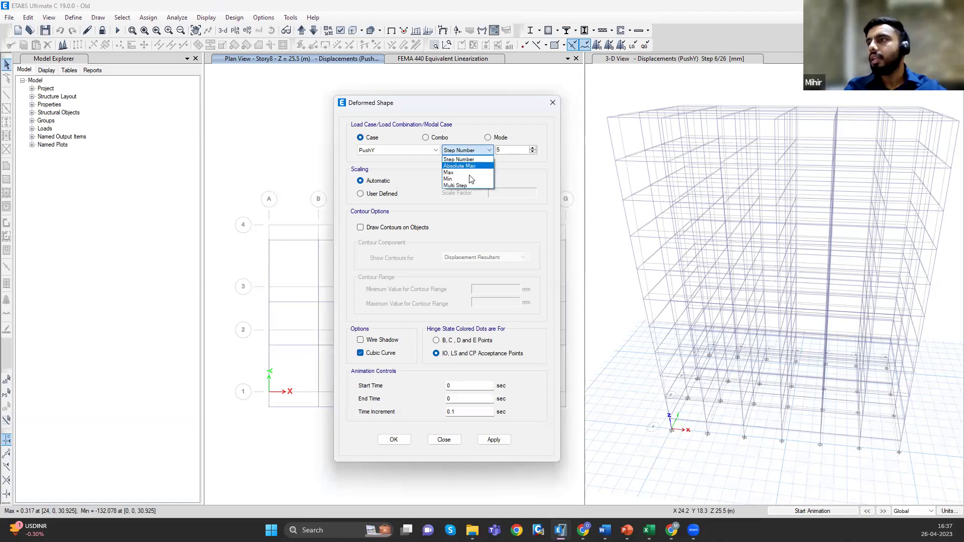
{"action": "left_click", "coordinate": [458, 159]}
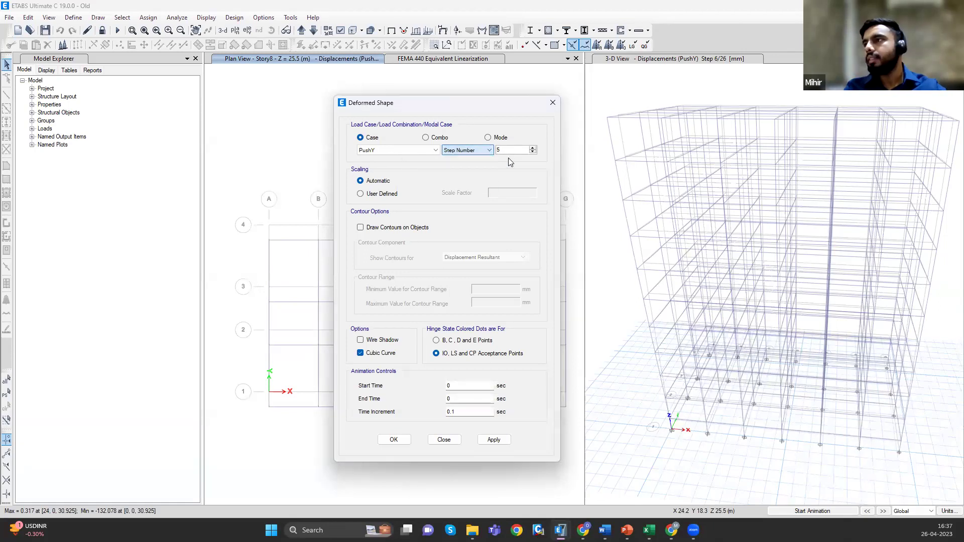
{"action": "left_click", "coordinate": [462, 152]}
{"action": "left_click", "coordinate": [462, 153]}
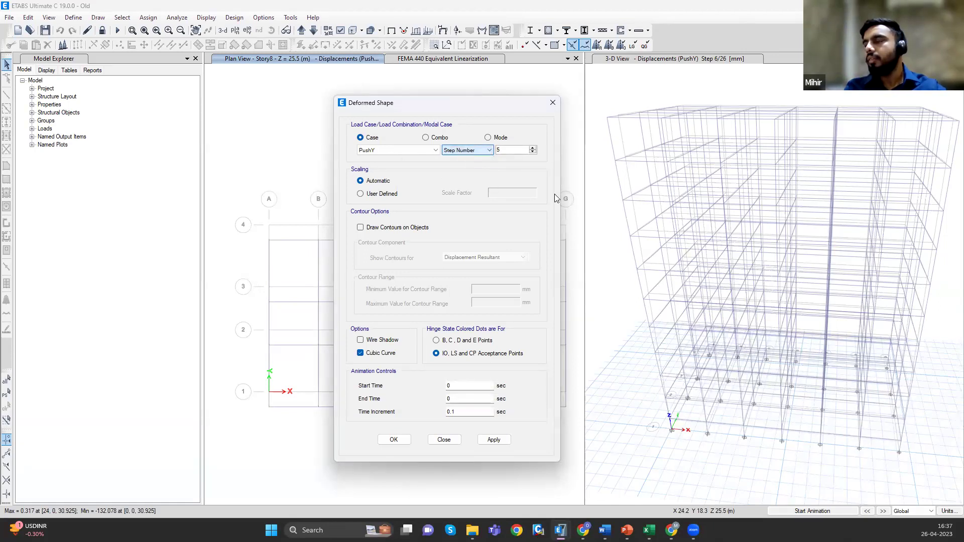
{"action": "left_click", "coordinate": [765, 264]}
{"action": "middle_click_drag", "start_coordinate": [664, 264], "coordinate": [638, 248], "text": "shift"}
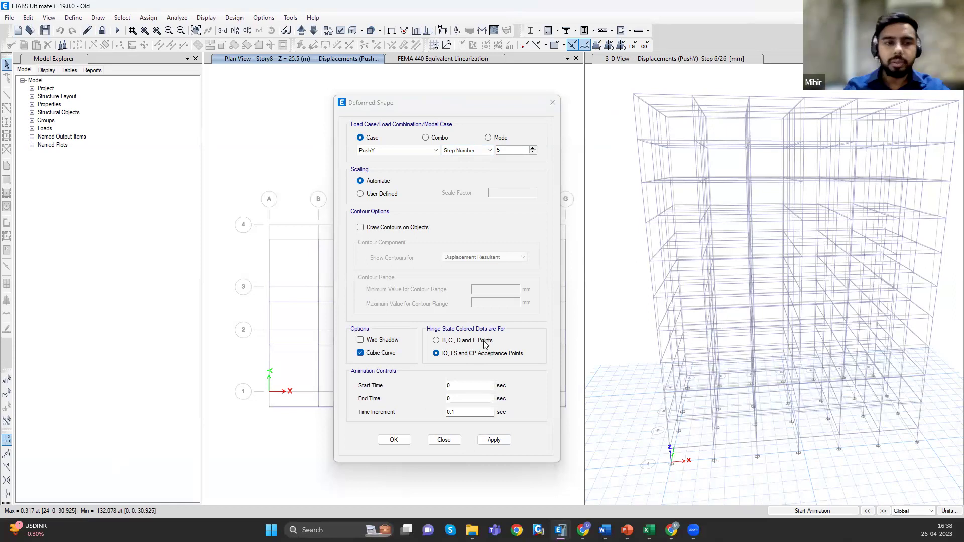
{"action": "left_click", "coordinate": [444, 439]}
{"action": "mouse_move", "coordinate": [649, 531]}
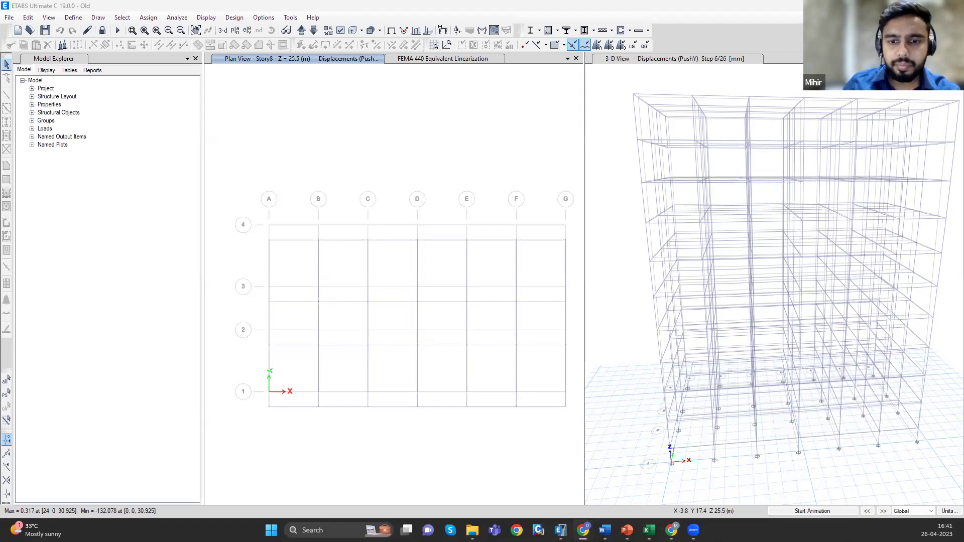
{"action": "key", "text": "alt+Tab"}
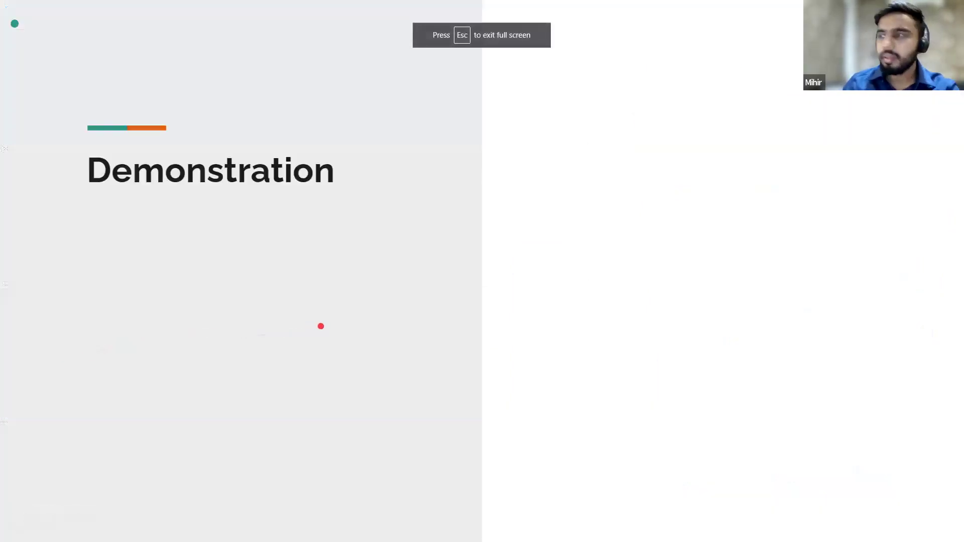
{"action": "key", "text": "Right"}
{"action": "key", "text": "Right"}
{"action": "key", "text": "Right"}
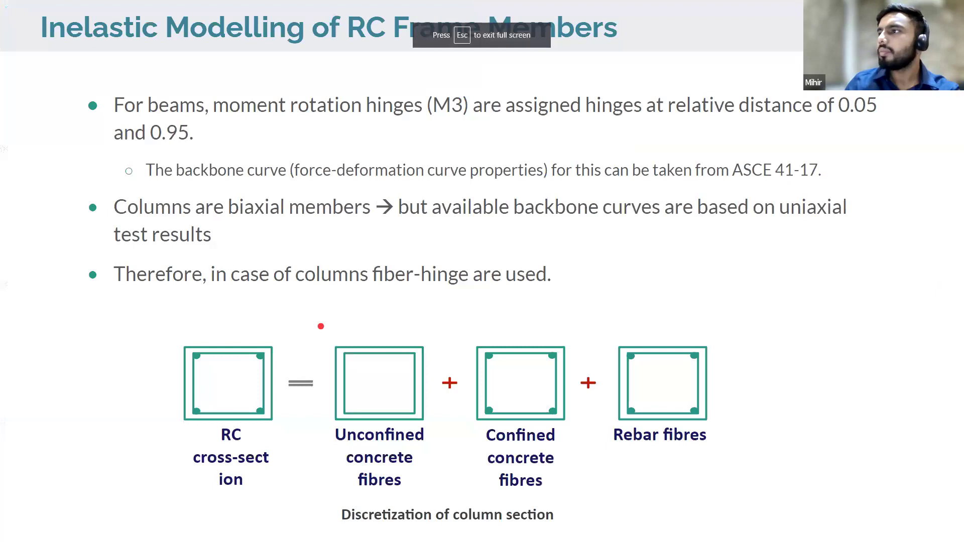
{"action": "key", "text": "Left"}
{"action": "key", "text": "Left"}
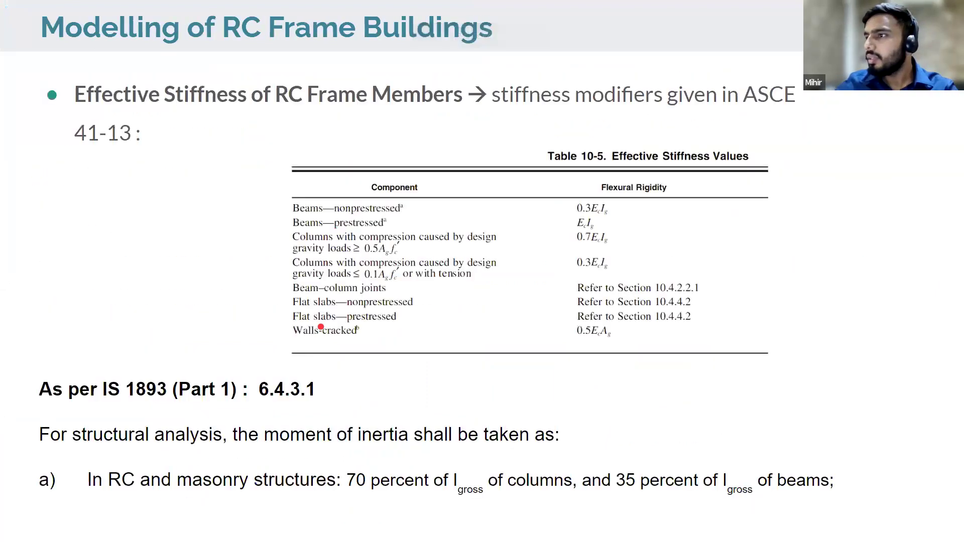
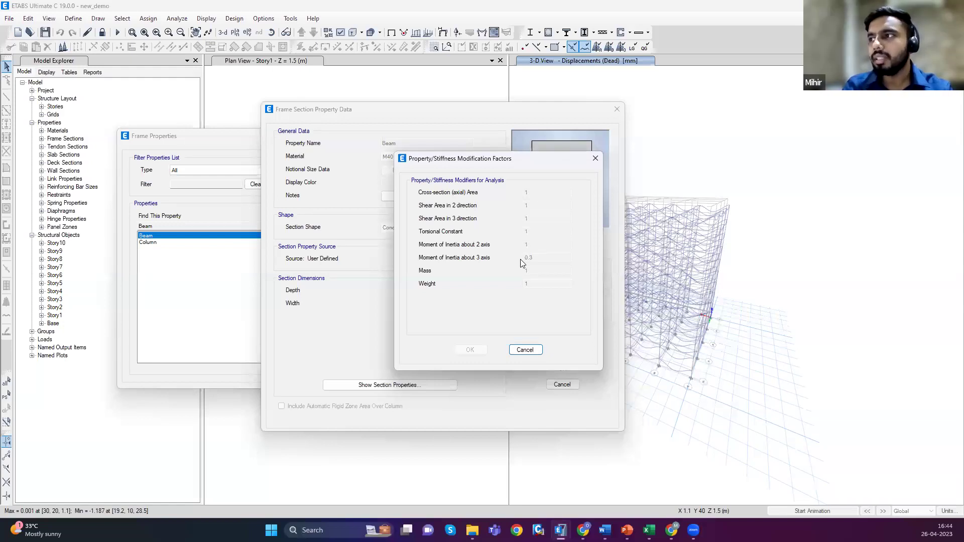
- Close the Beam section's stiffness modification factors, its section property data and the frame properties list without changing anything
{"action": "left_click", "coordinate": [525, 349]}
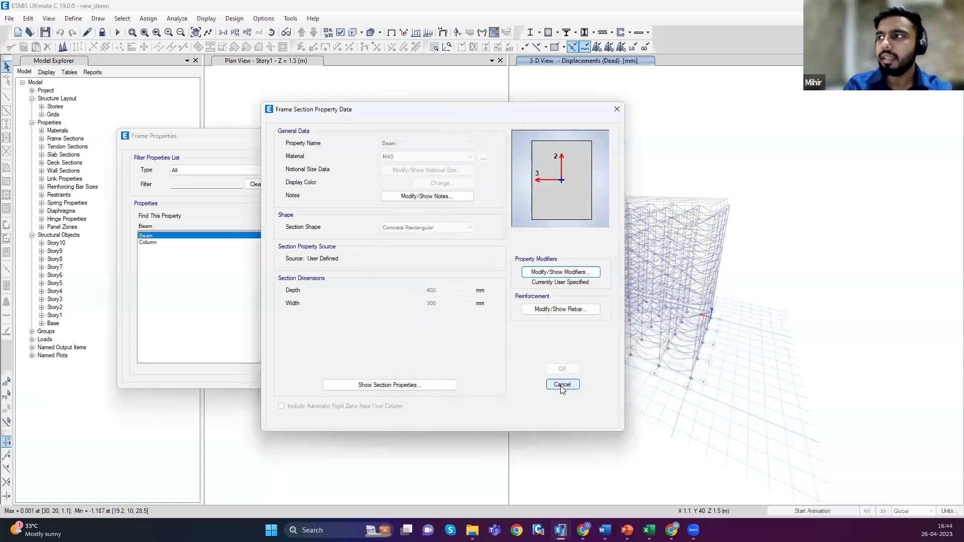
{"action": "left_click", "coordinate": [561, 384]}
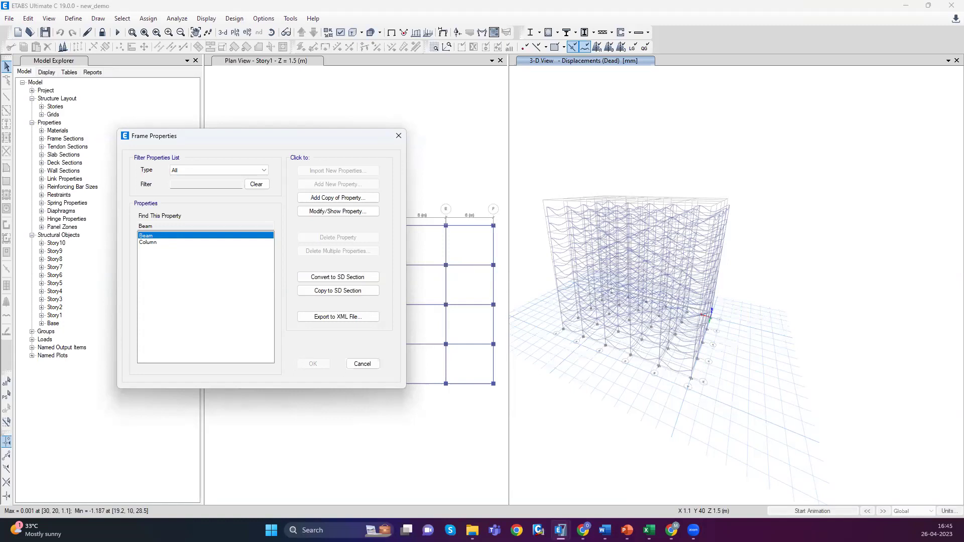
{"action": "left_click", "coordinate": [362, 364]}
{"action": "left_click", "coordinate": [98, 18]}
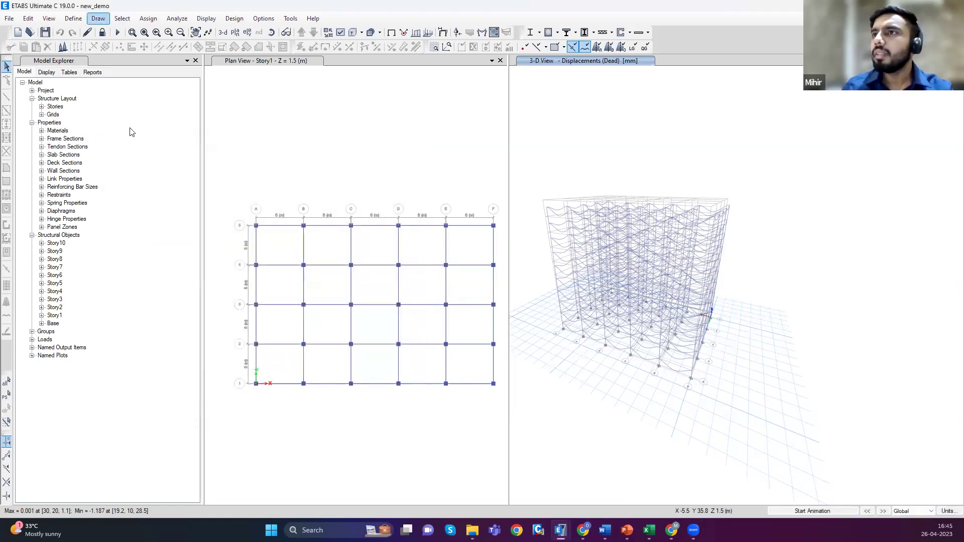
{"action": "left_click", "coordinate": [74, 19]}
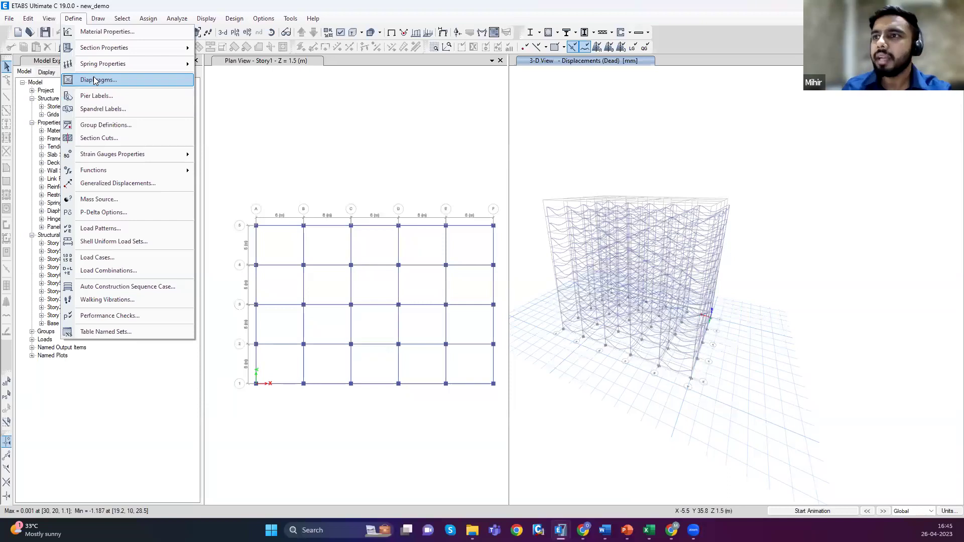
{"action": "left_click", "coordinate": [216, 108]}
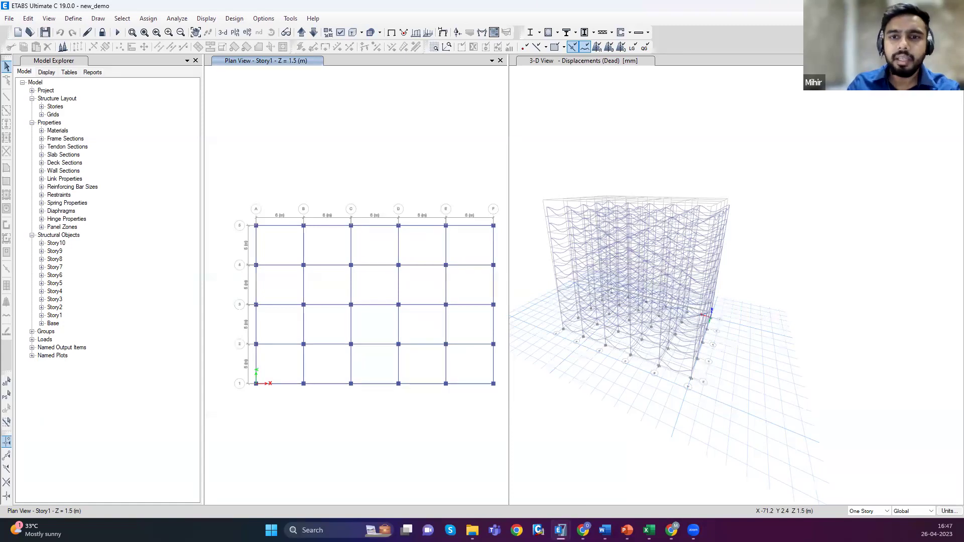
- Review the Beam hinge's Moment M3 backbone curve and acceptance criteria, leaving the nonlinear hinge definitions unchanged
{"action": "left_click", "coordinate": [98, 20]}
{"action": "left_click", "coordinate": [74, 20]}
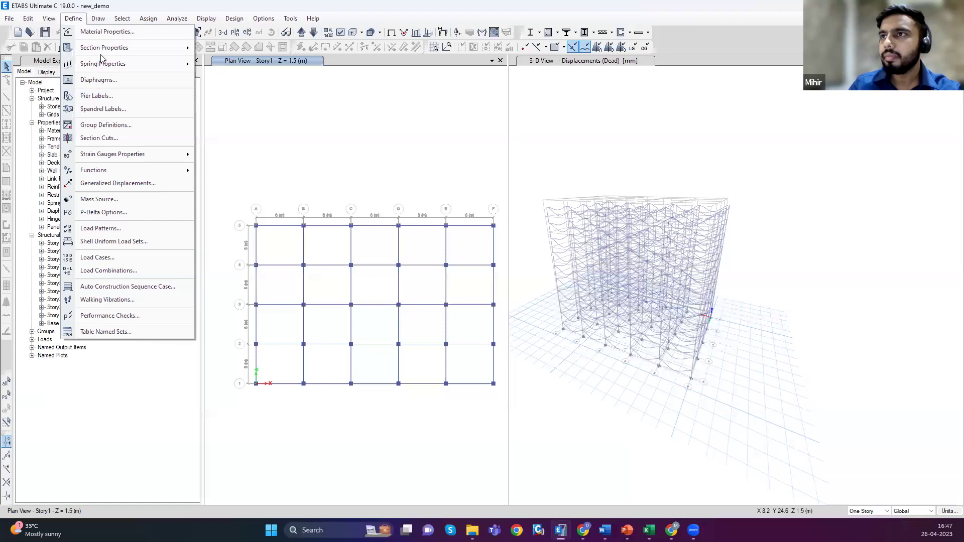
{"action": "mouse_move", "coordinate": [111, 48]}
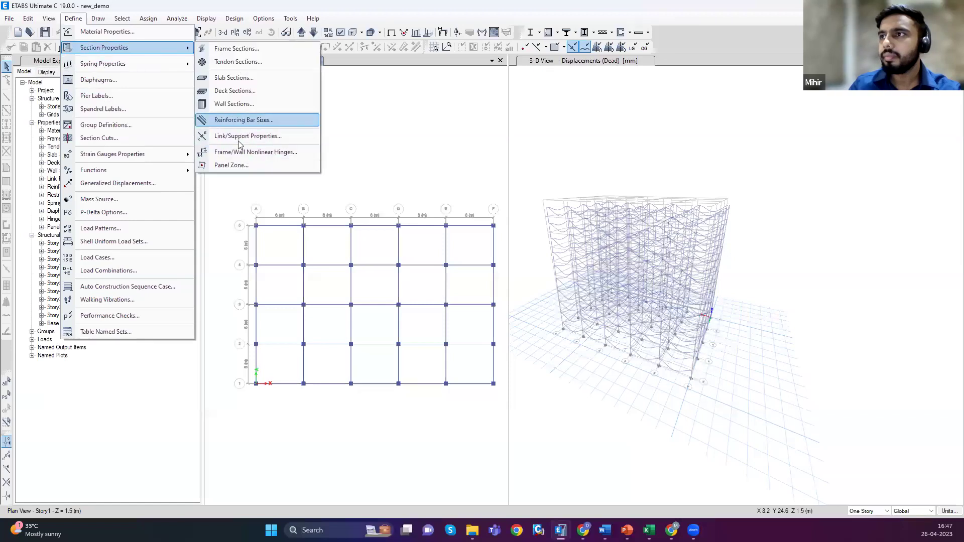
{"action": "left_click", "coordinate": [239, 155]}
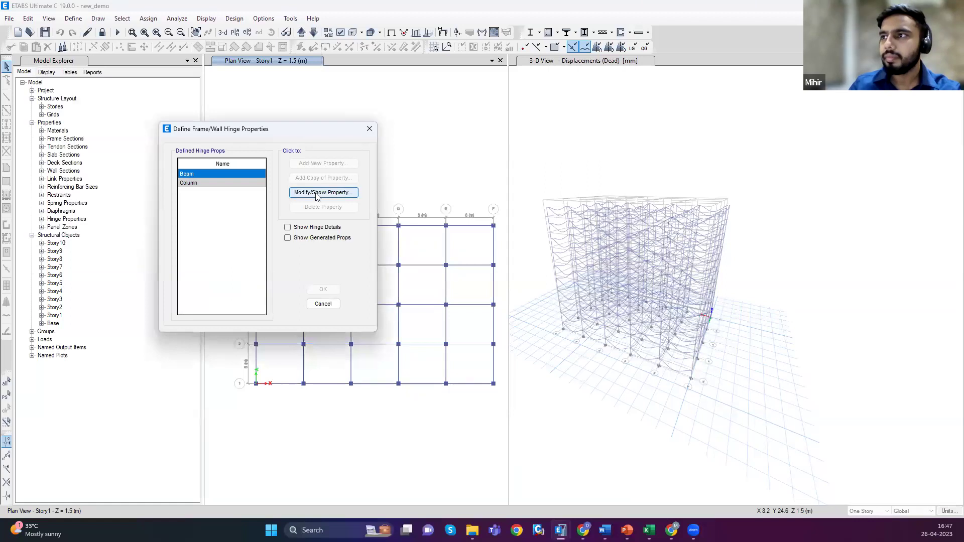
{"action": "left_click", "coordinate": [316, 194]}
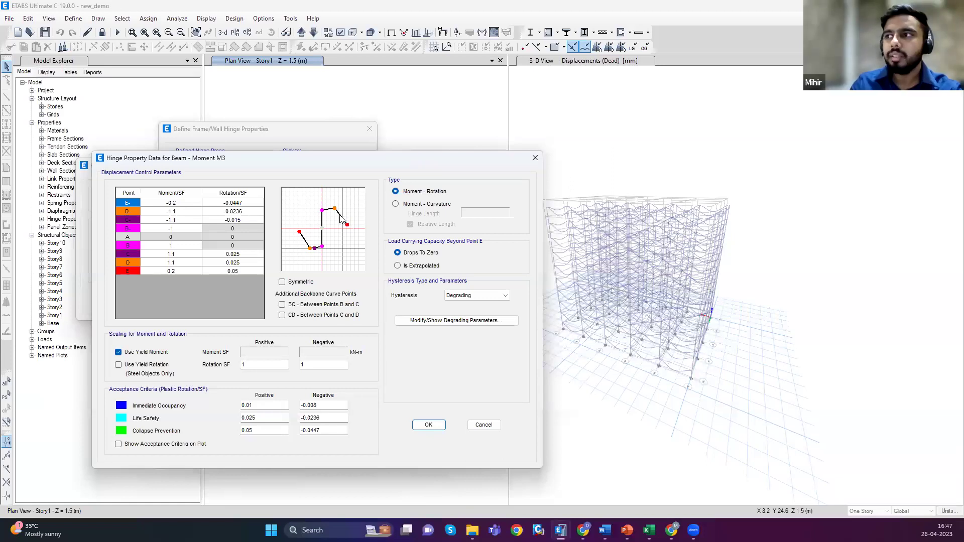
{"action": "left_click", "coordinate": [483, 426]}
{"action": "left_click", "coordinate": [177, 298]}
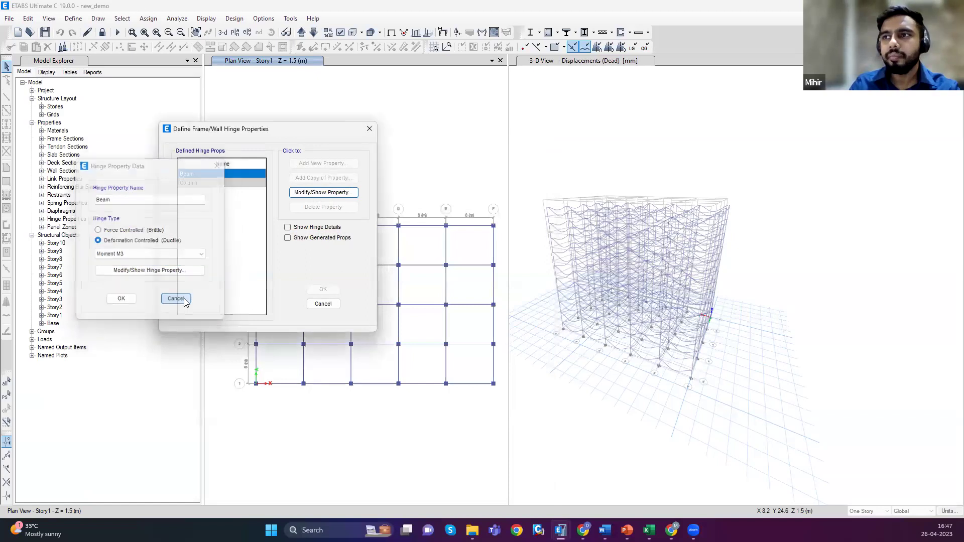
{"action": "left_click", "coordinate": [329, 305]}
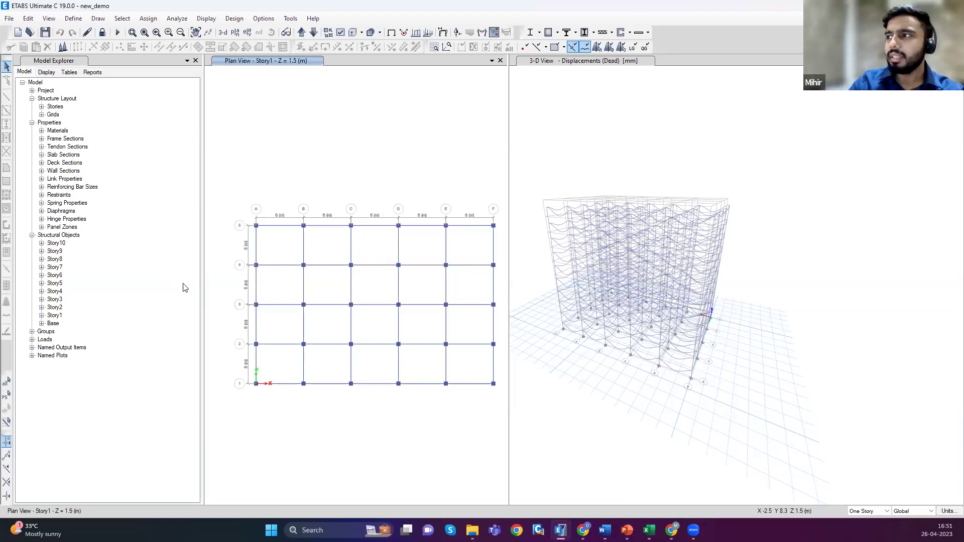
{"action": "scroll", "coordinate": [545, 309], "scroll_direction": "up", "scroll_amount": 2}
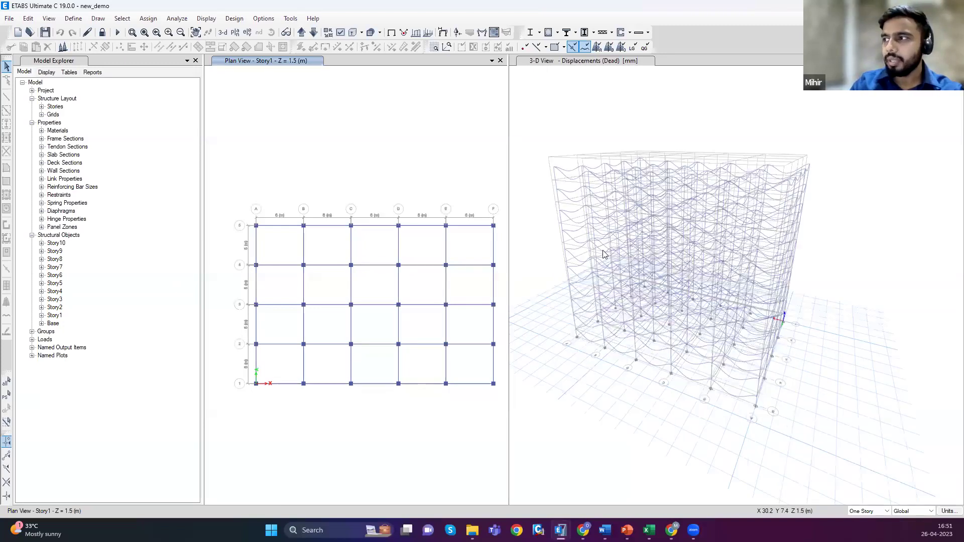
{"action": "scroll", "coordinate": [595, 241], "scroll_direction": "up", "scroll_amount": 3}
{"action": "scroll", "coordinate": [593, 242], "scroll_direction": "down", "scroll_amount": 3}
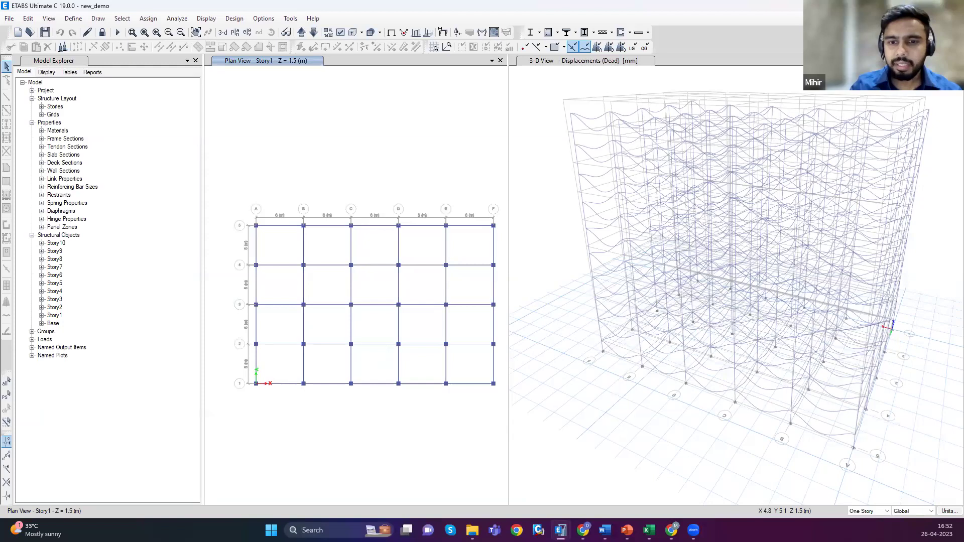
- Switch to the fragility workbook in Excel and look through the IDR sheet's ground motion record tables and spectral acceleration chart
{"action": "key", "text": "alt+Tab"}
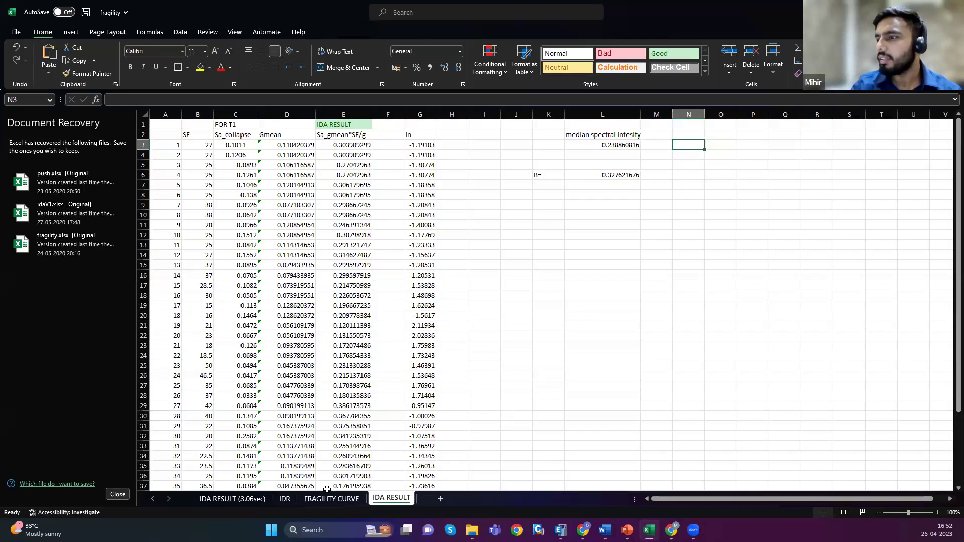
{"action": "left_click", "coordinate": [285, 500]}
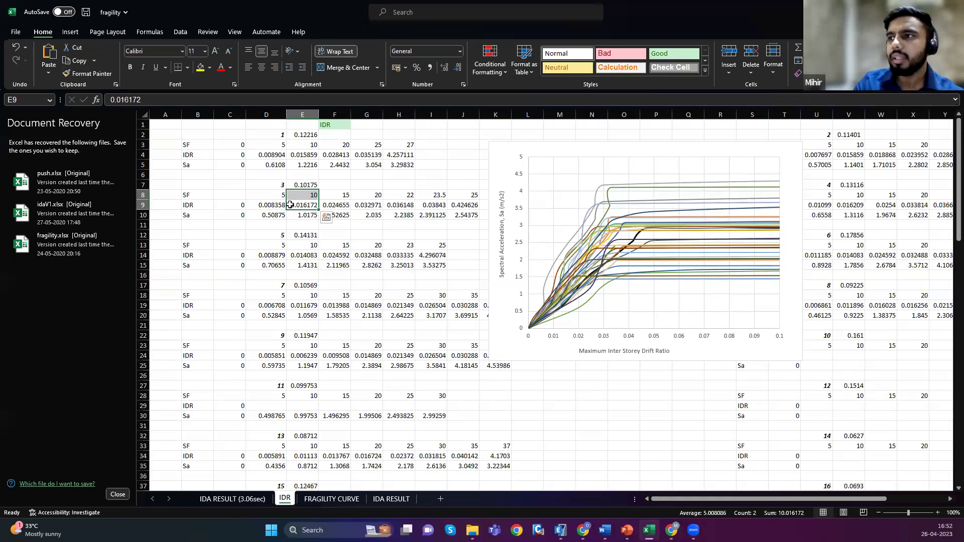
{"action": "scroll", "coordinate": [380, 244], "scroll_direction": "down", "scroll_amount": 1}
{"action": "scroll", "coordinate": [380, 244], "scroll_direction": "up", "scroll_amount": 1}
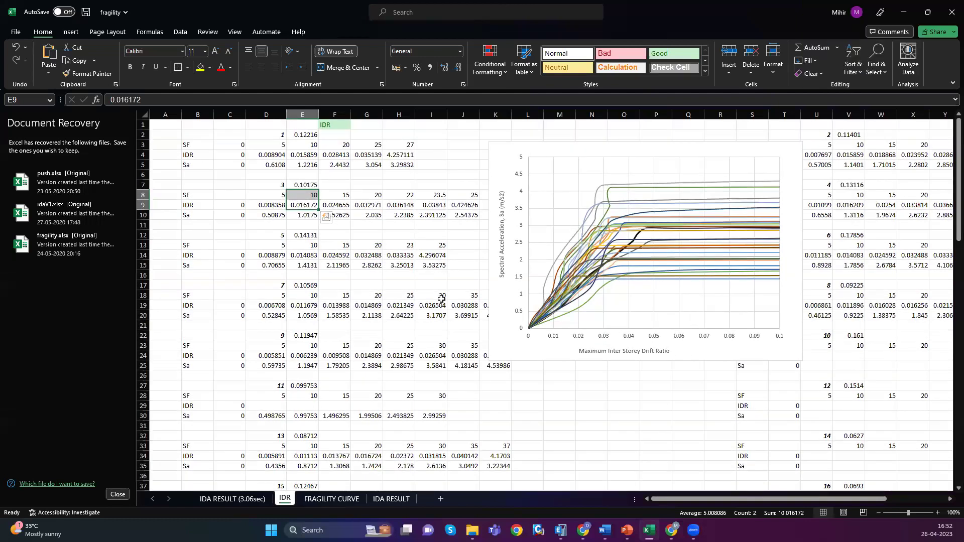
{"action": "scroll", "coordinate": [665, 393], "scroll_direction": "down", "scroll_amount": 3}
{"action": "scroll", "coordinate": [770, 428], "scroll_direction": "down", "scroll_amount": 14}
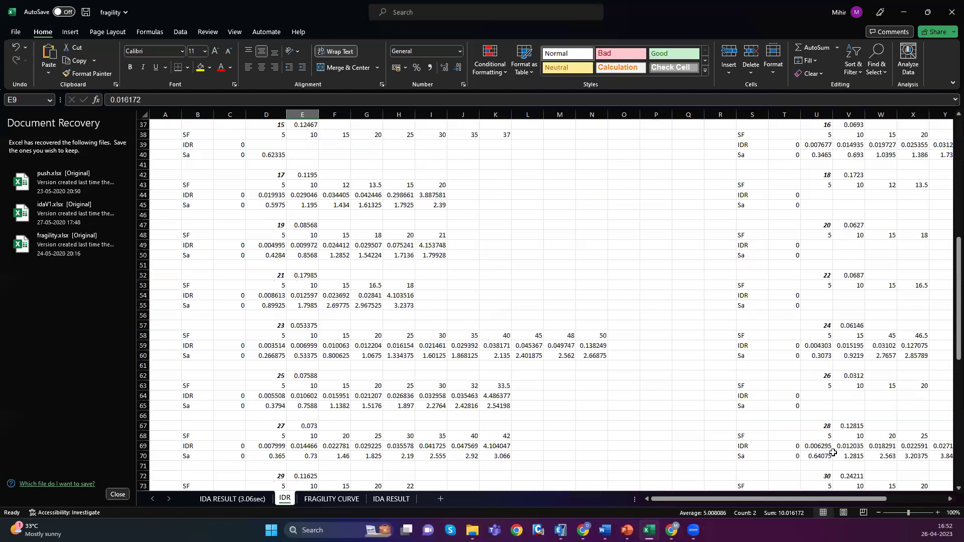
{"action": "scroll", "coordinate": [871, 440], "scroll_direction": "down", "scroll_amount": 8}
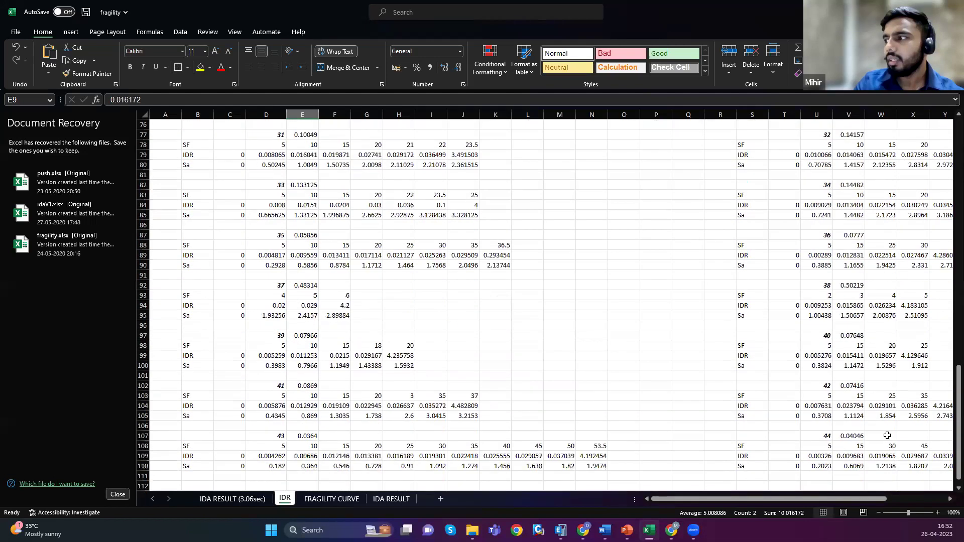
{"action": "scroll", "coordinate": [251, 161], "scroll_direction": "up", "scroll_amount": 20}
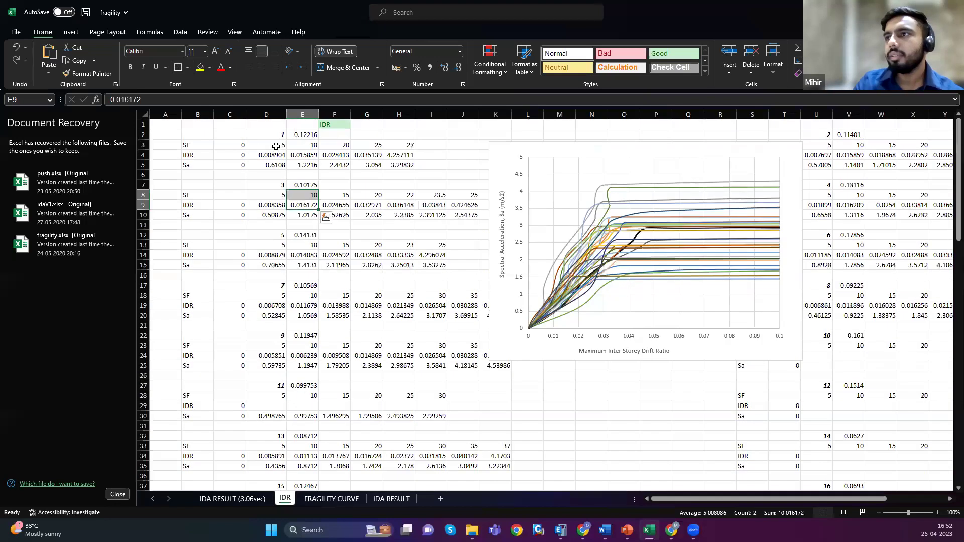
- Examine the interstorey drift ratios of record 1 at successive scale factors up to 27
{"action": "left_click", "coordinate": [309, 145]}
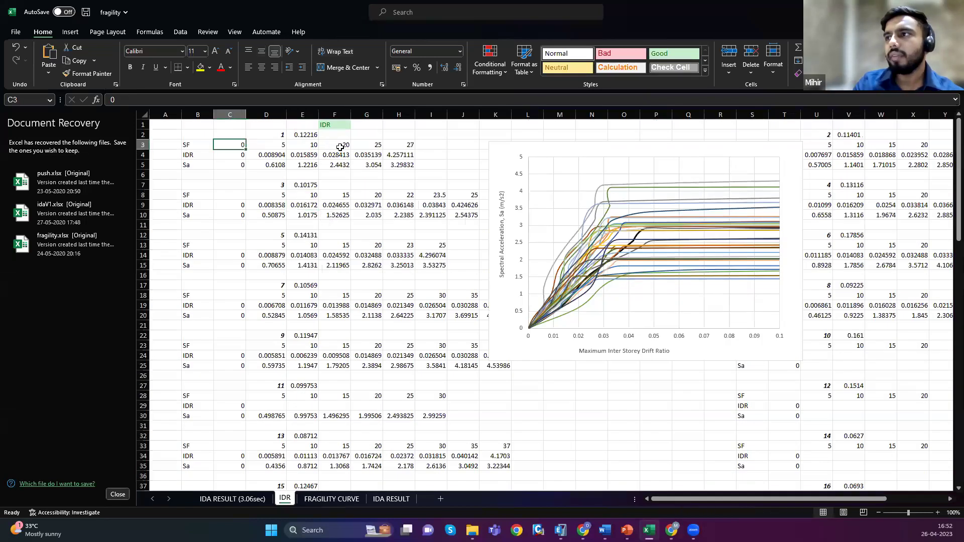
{"action": "left_click", "coordinate": [267, 158]}
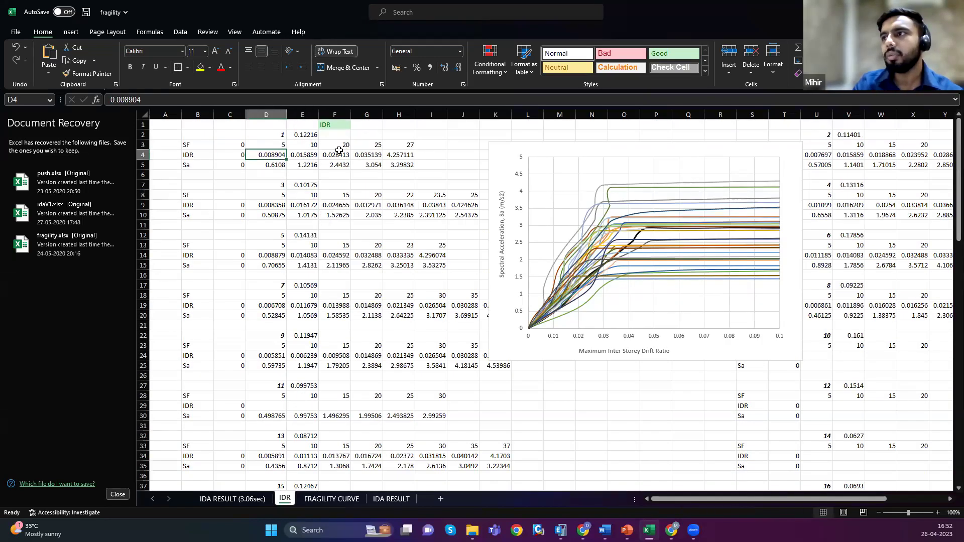
{"action": "key", "text": "Right"}
{"action": "key", "text": "Right"}
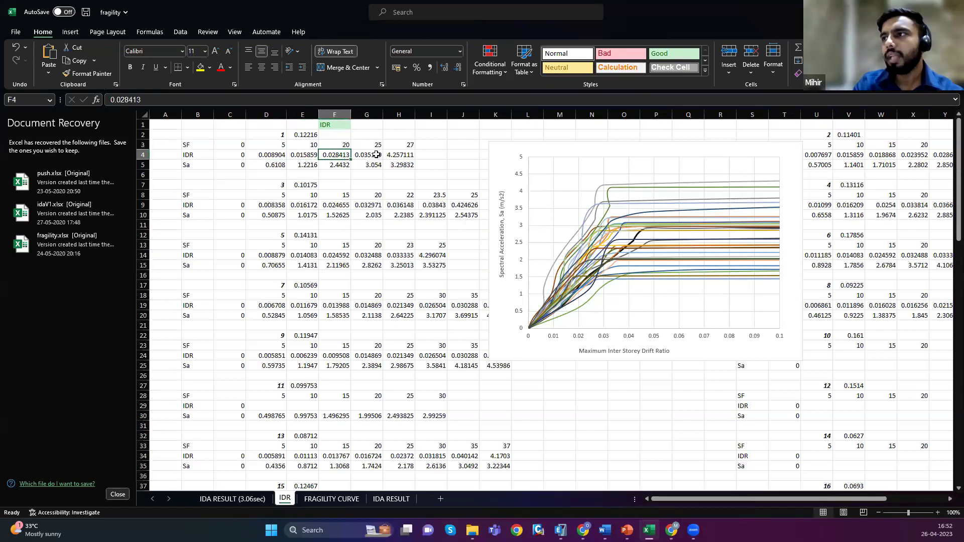
{"action": "key", "text": "Right"}
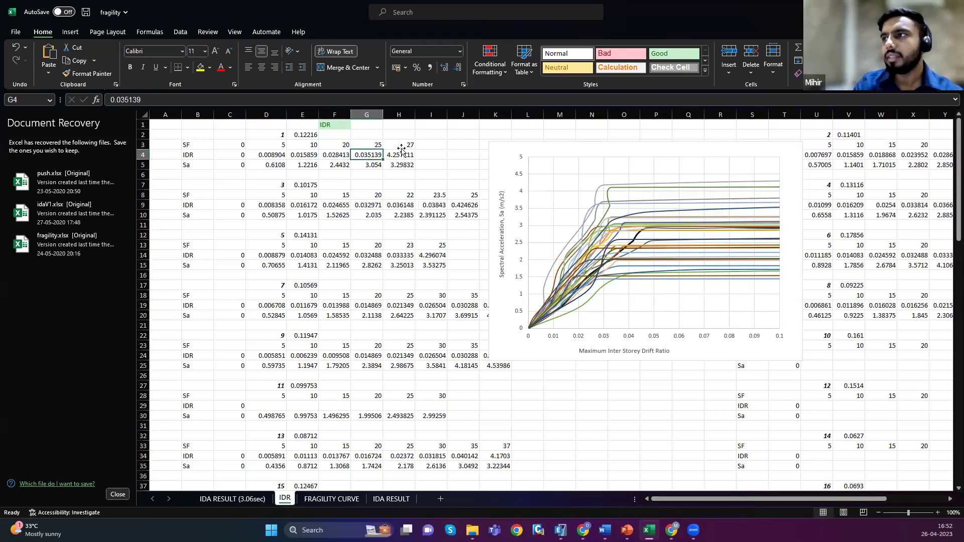
{"action": "left_click", "coordinate": [402, 147]}
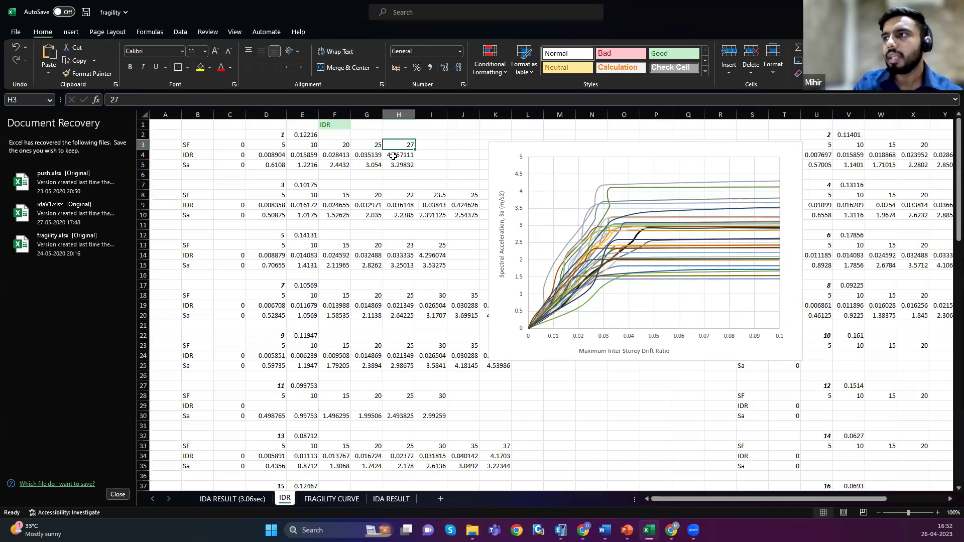
{"action": "left_click", "coordinate": [399, 157]}
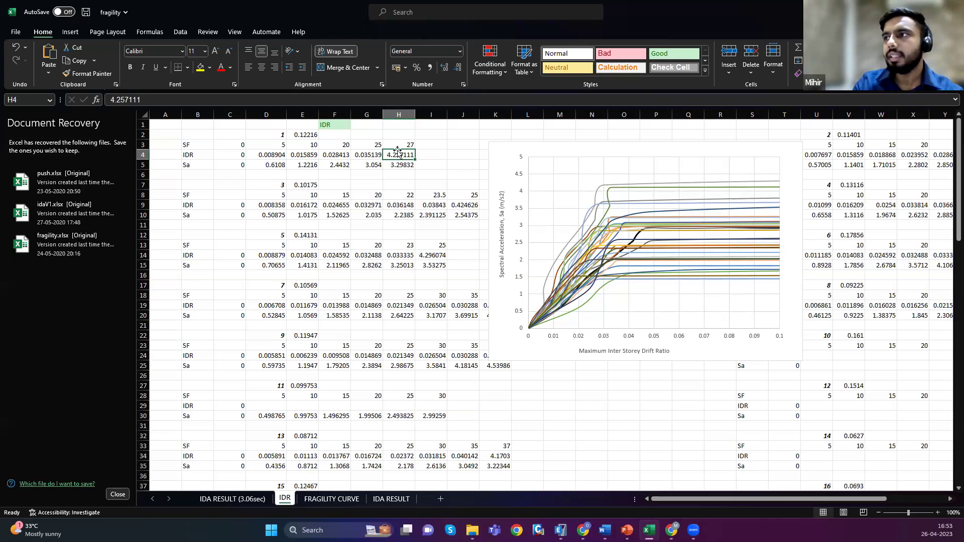
- Inspect record 1's spectral acceleration formula at scale factor 27 and the STDEV.S formula for B on the IDA RESULT sheet
{"action": "left_click", "coordinate": [396, 167]}
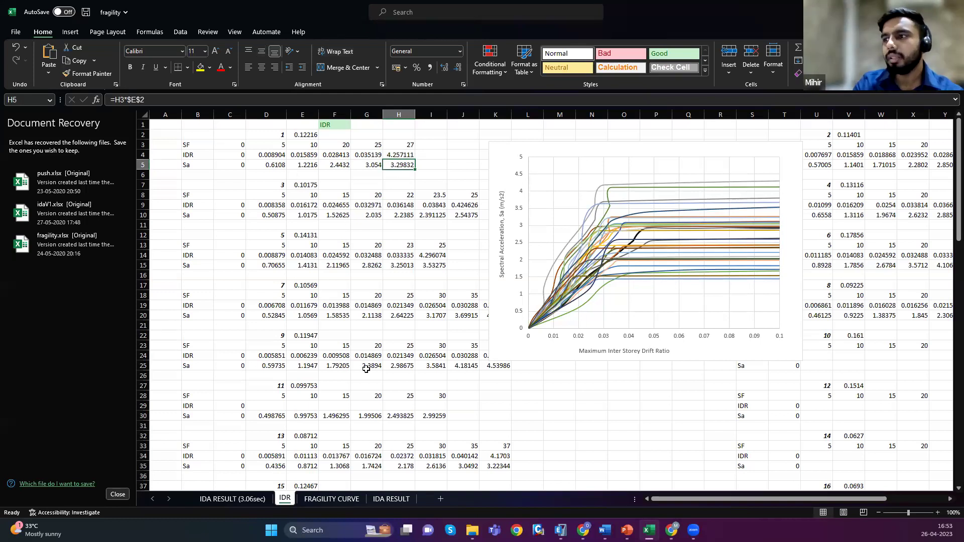
{"action": "left_click", "coordinate": [390, 499]}
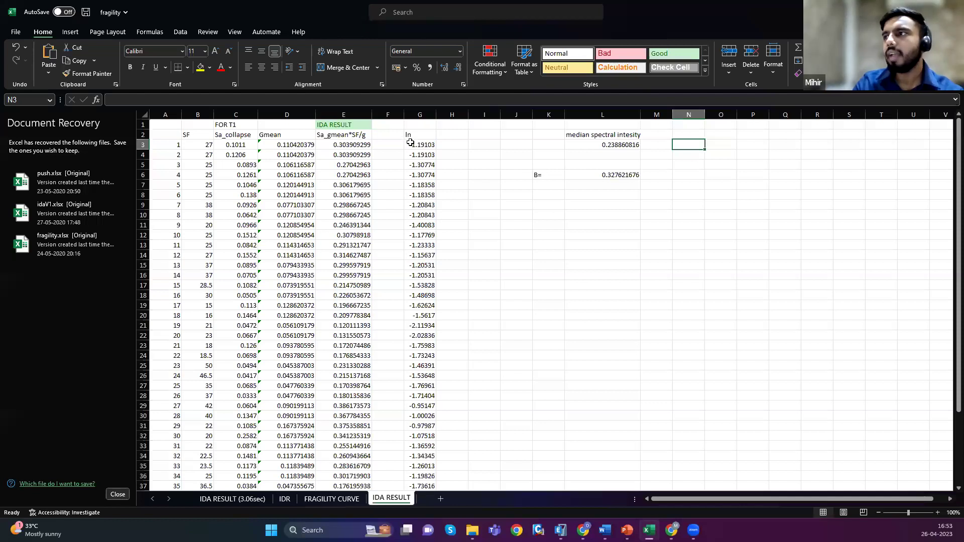
{"action": "left_click", "coordinate": [607, 175]}
{"action": "key", "text": "F2"}
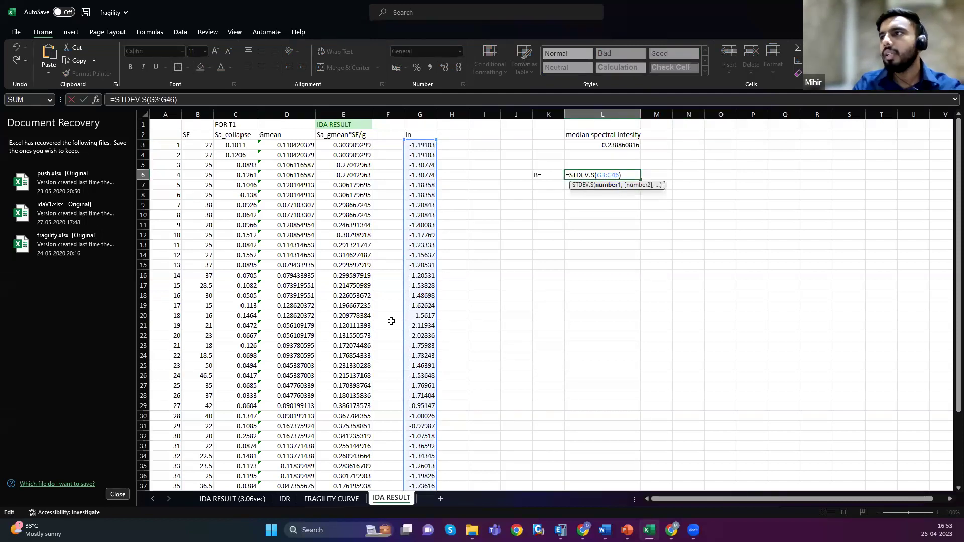
{"action": "key", "text": "ctrl+Return"}
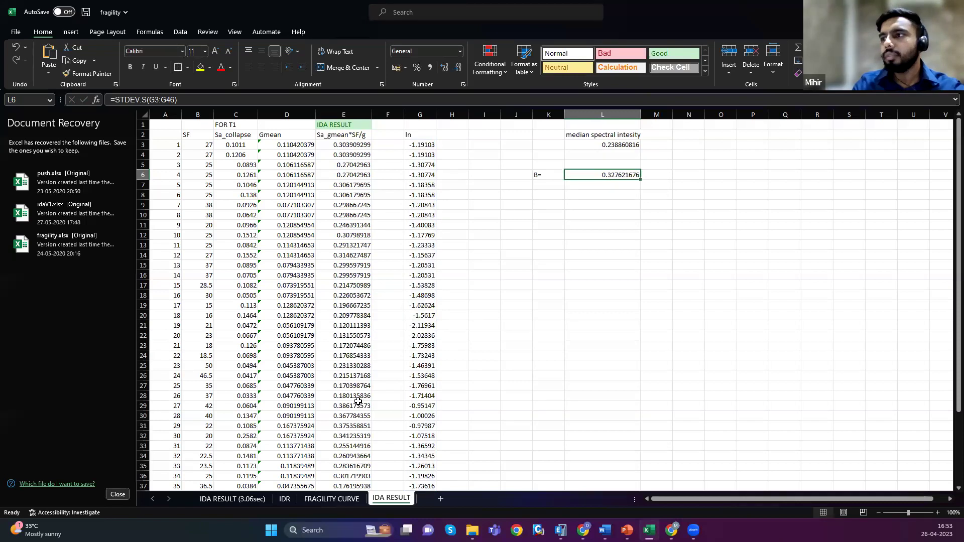
{"action": "scroll", "coordinate": [358, 407], "scroll_direction": "down", "scroll_amount": 1}
{"action": "scroll", "coordinate": [358, 407], "scroll_direction": "down", "scroll_amount": 5}
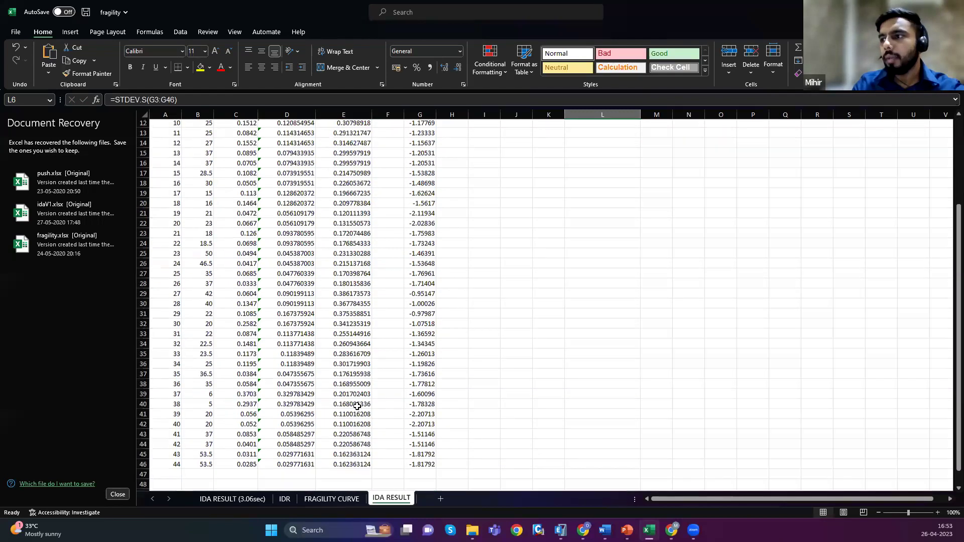
{"action": "scroll", "coordinate": [357, 407], "scroll_direction": "up", "scroll_amount": 7}
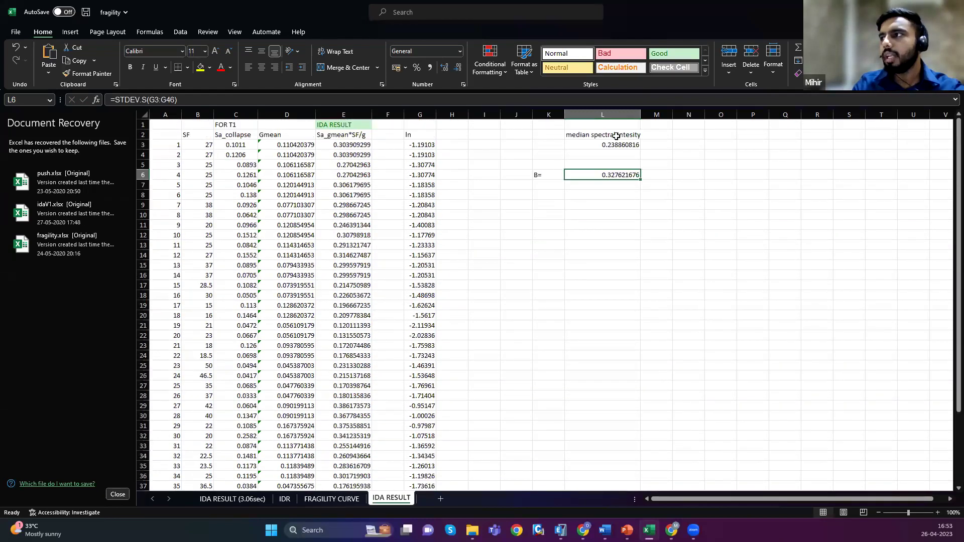
- Inspect the MEDIAN formula behind the median spectral intensity on the IDA RESULT sheet
{"action": "key", "text": "Up"}
{"action": "key", "text": "Up"}
{"action": "key", "text": "Up"}
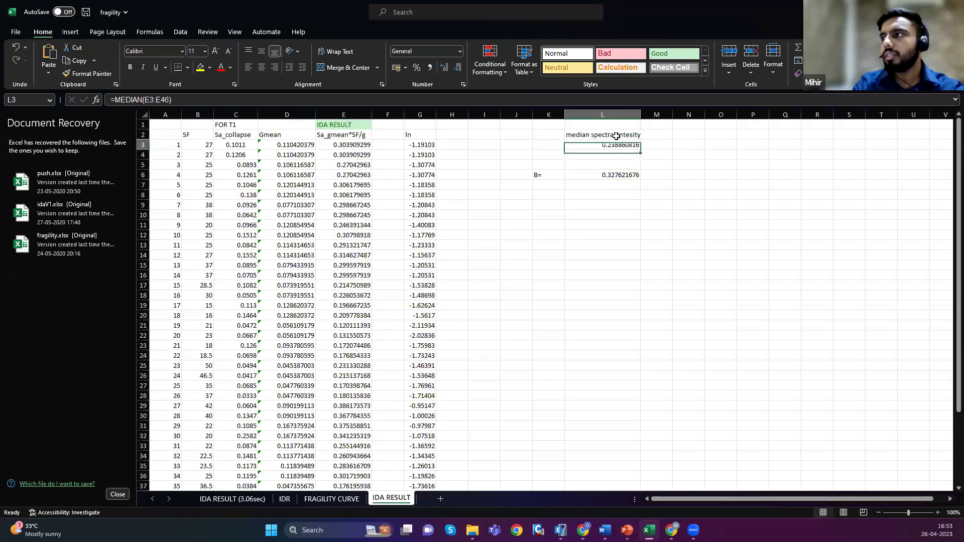
{"action": "double_click", "coordinate": [618, 145]}
{"action": "key", "text": "Escape"}
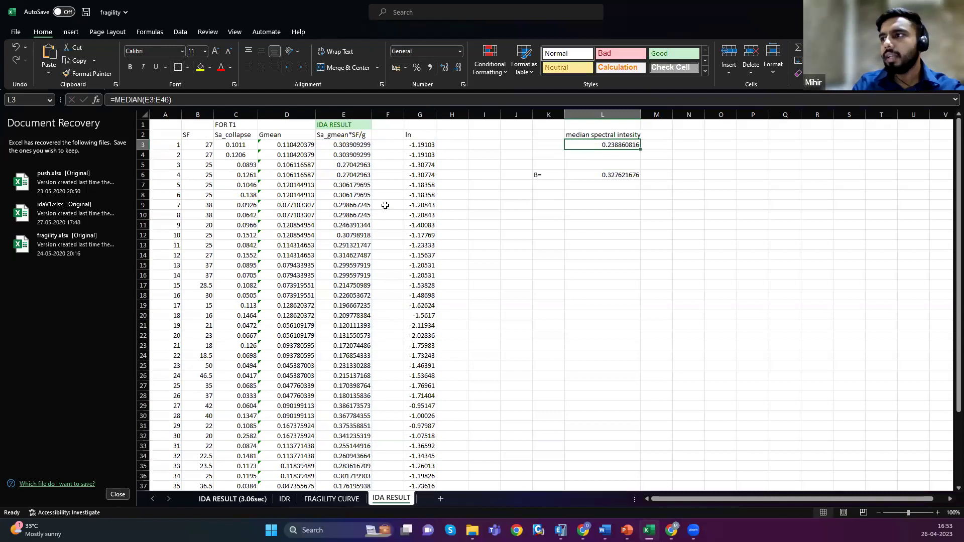
- On the FRAGILITY CURVE sheet, inspect the NORMSDIST probability of collapse formula in D6 and its median Sa term
{"action": "left_click", "coordinate": [312, 500]}
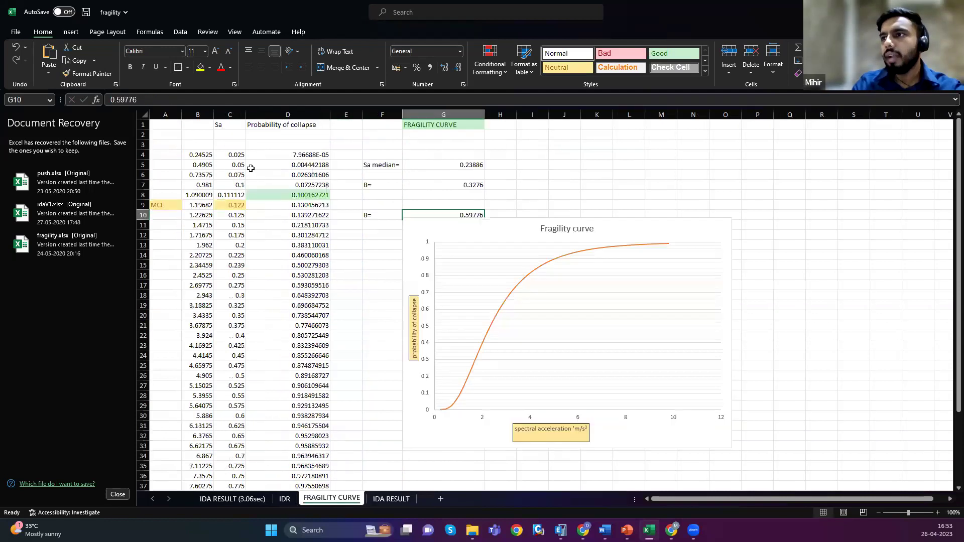
{"action": "double_click", "coordinate": [277, 174]}
{"action": "left_click_drag", "start_coordinate": [298, 174], "coordinate": [308, 175]}
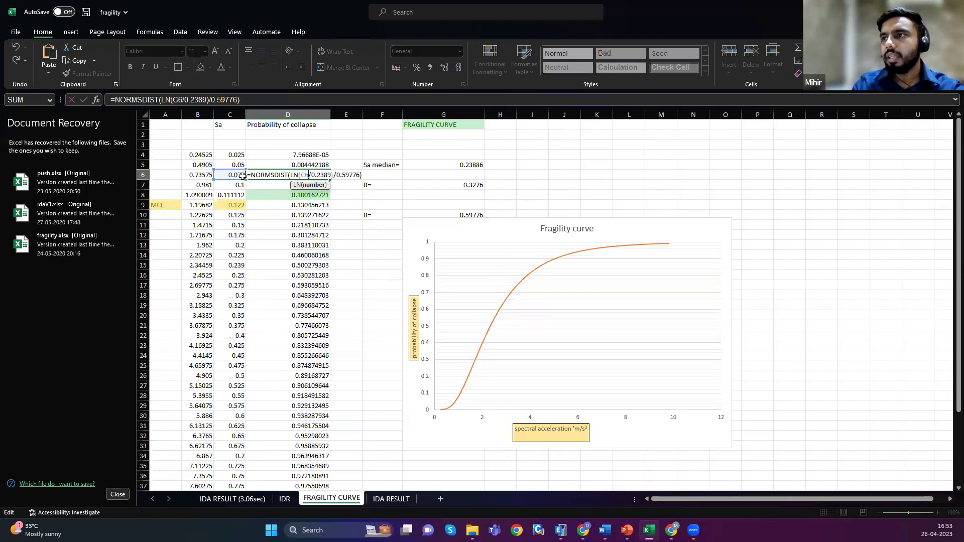
{"action": "double_click", "coordinate": [324, 175]}
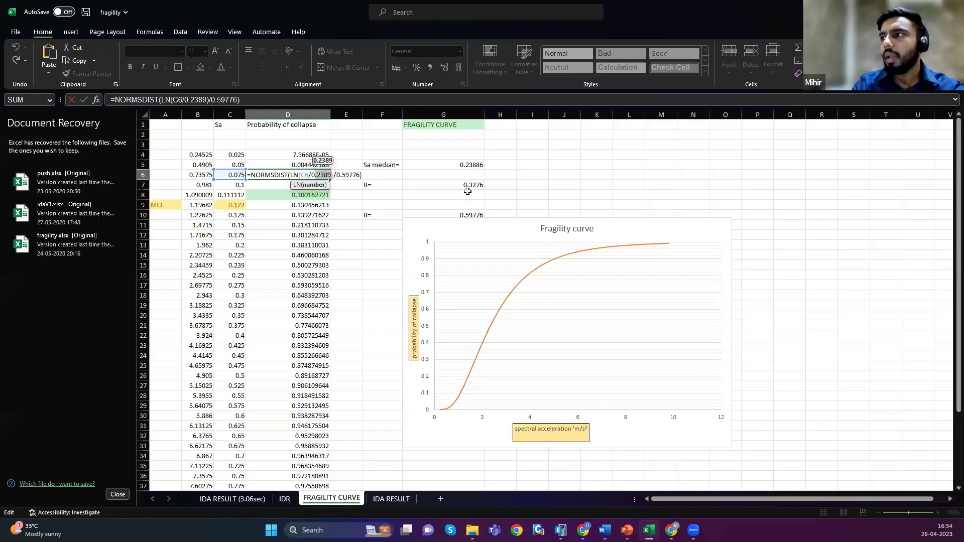
{"action": "key", "text": "Escape"}
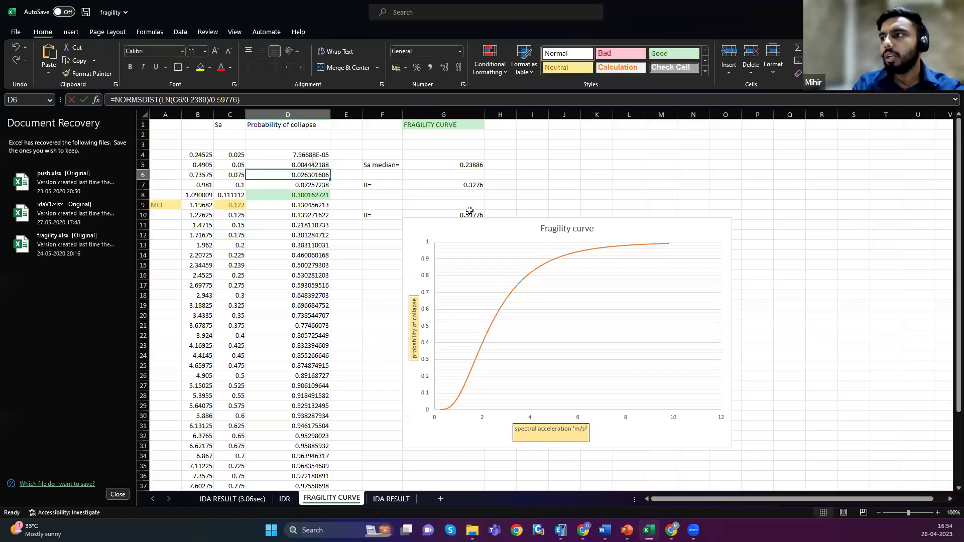
- Check the B entry in G7 and look over the Sa and probability of collapse table beside the fragility curve chart
{"action": "double_click", "coordinate": [475, 185]}
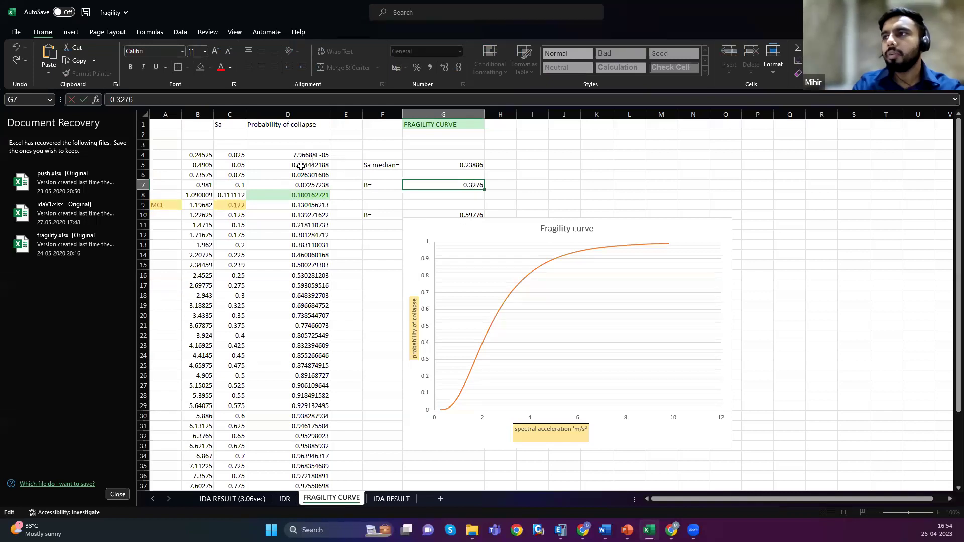
{"action": "key", "text": "Escape"}
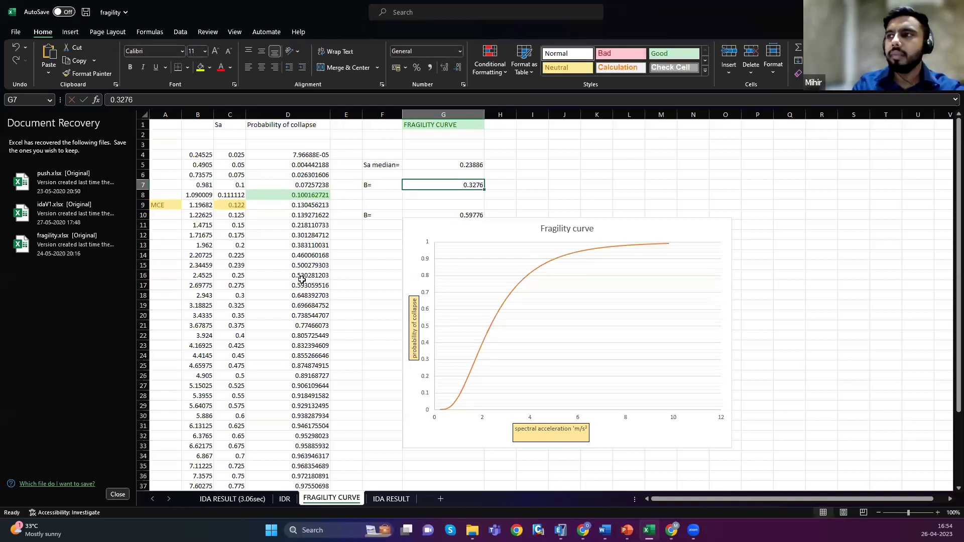
{"action": "scroll", "coordinate": [316, 301], "scroll_direction": "down", "scroll_amount": 2}
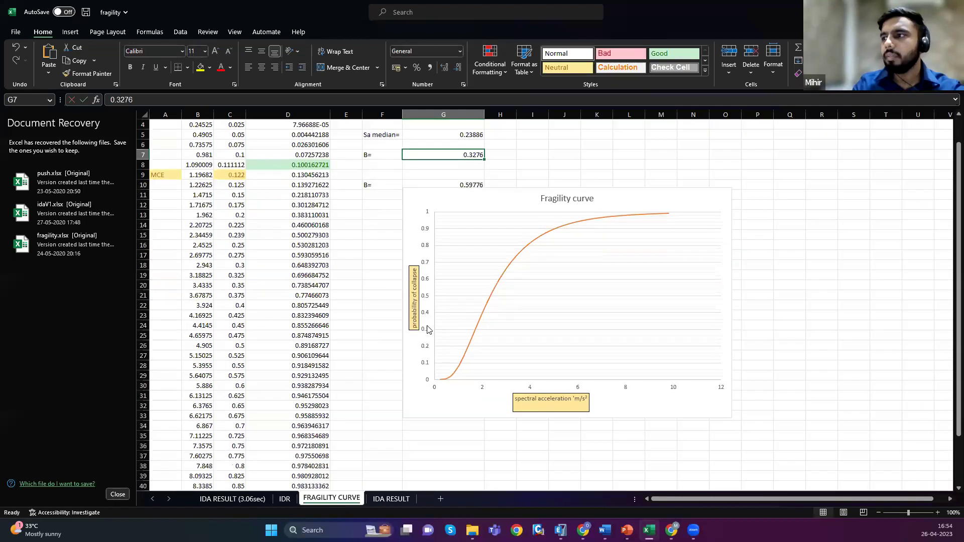
{"action": "scroll", "coordinate": [528, 410], "scroll_direction": "up", "scroll_amount": 1}
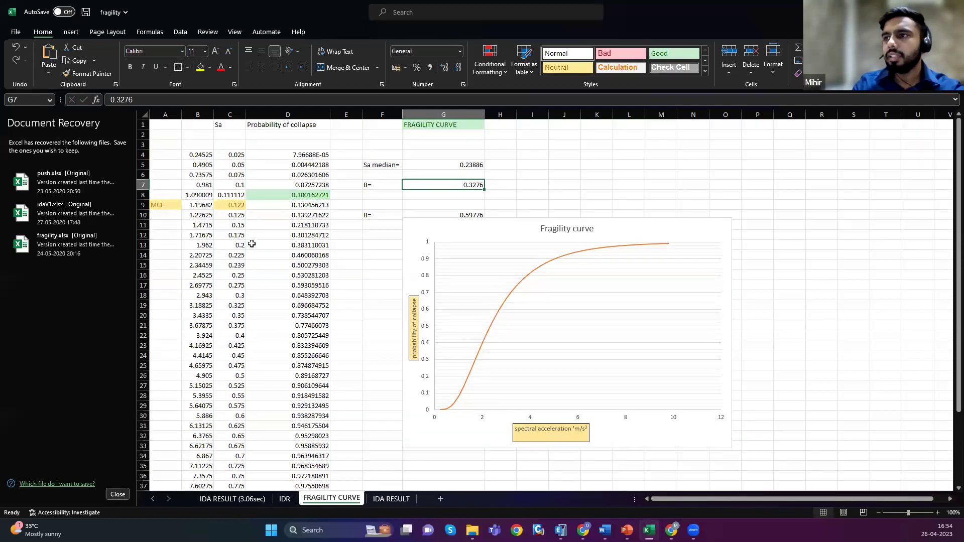
{"action": "left_click", "coordinate": [233, 255]}
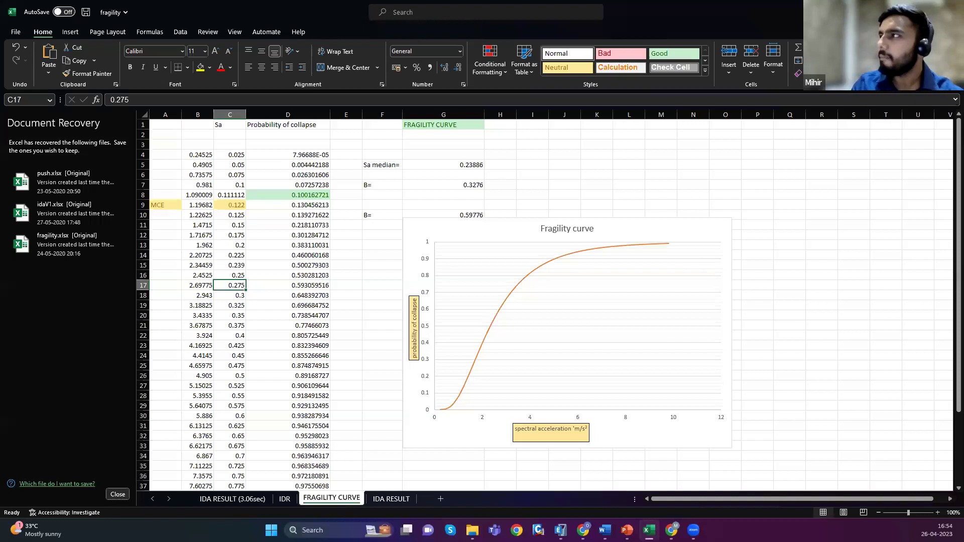
- Switch to the new_demo model in ETABS, view the wall hinge assignment options for shells, and close them
{"action": "left_click", "coordinate": [904, 11]}
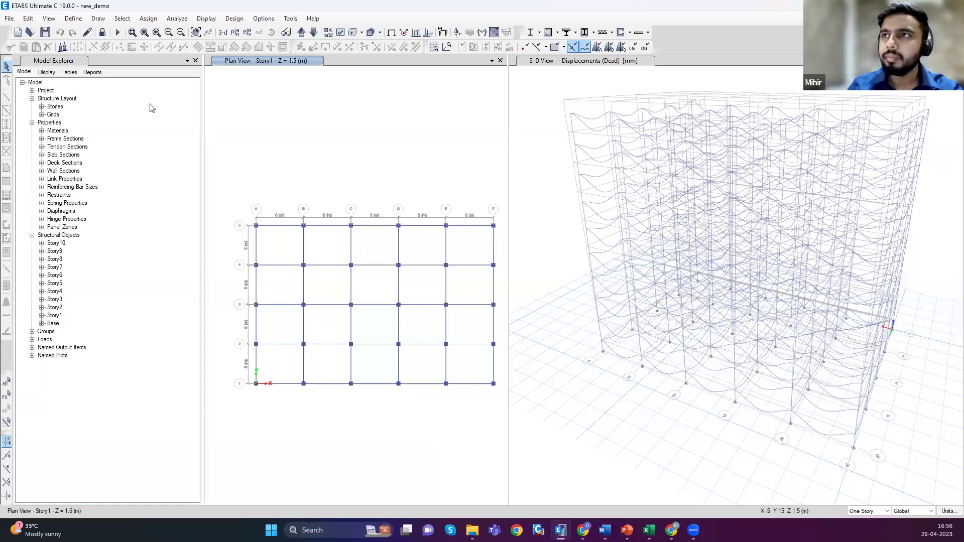
{"action": "left_click", "coordinate": [148, 19]}
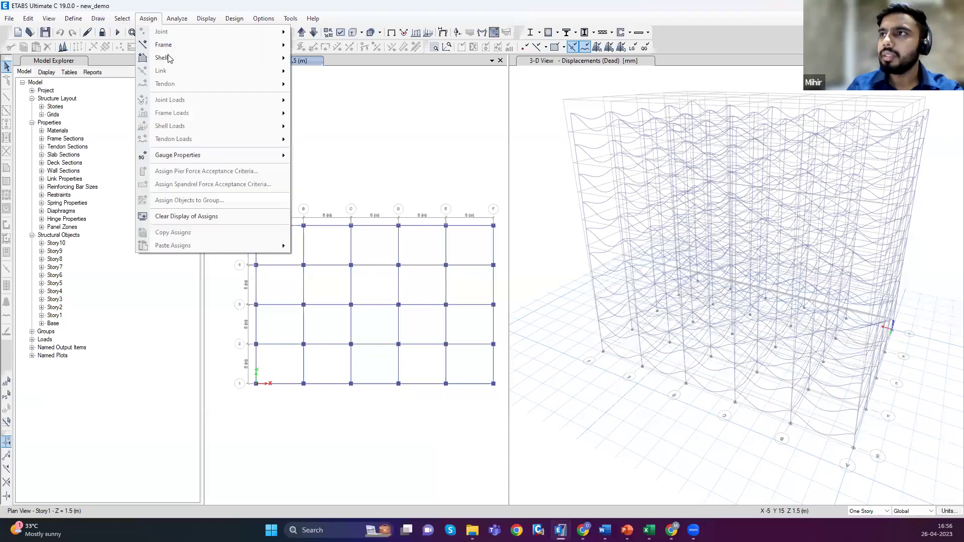
{"action": "mouse_move", "coordinate": [169, 59]}
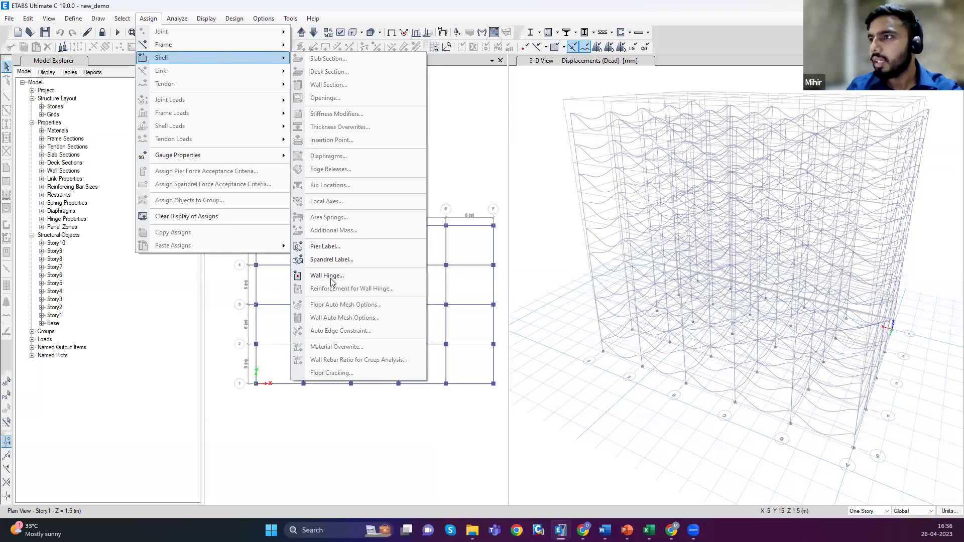
{"action": "left_click", "coordinate": [269, 283]}
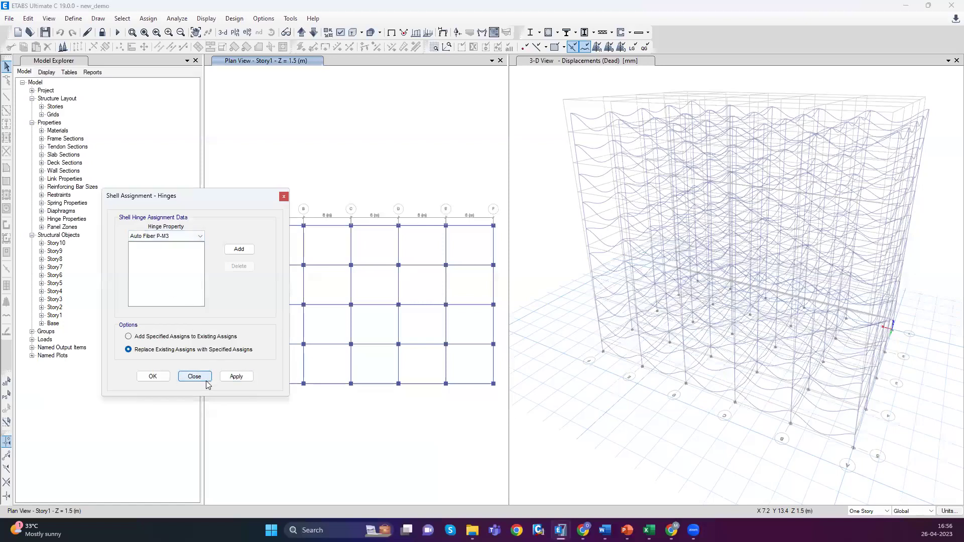
{"action": "left_click", "coordinate": [234, 377]}
{"action": "left_click", "coordinate": [205, 377]}
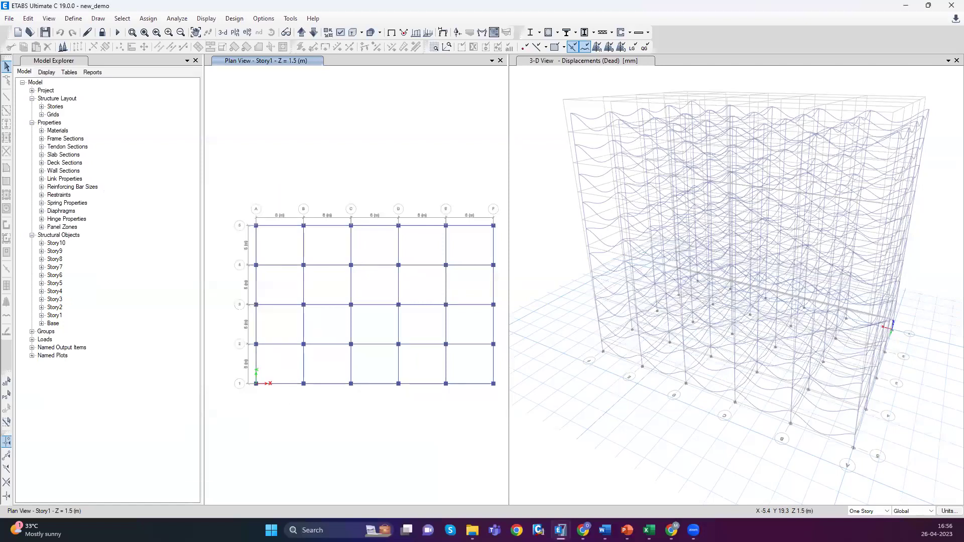